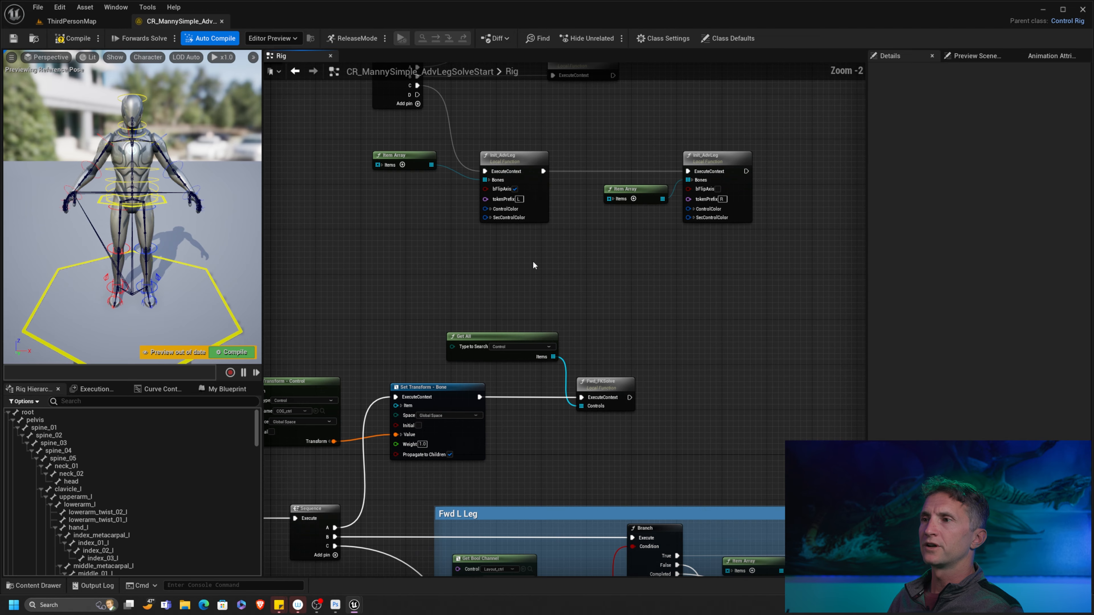
- Examine the leg setup nodes and the left leg's forward-solve nodes in the Rig graph, including Fwd_FKSolve and Util_AlignIKtoFK
{"action": "left_click_drag", "start_coordinate": [523, 192], "coordinate": [750, 306]}
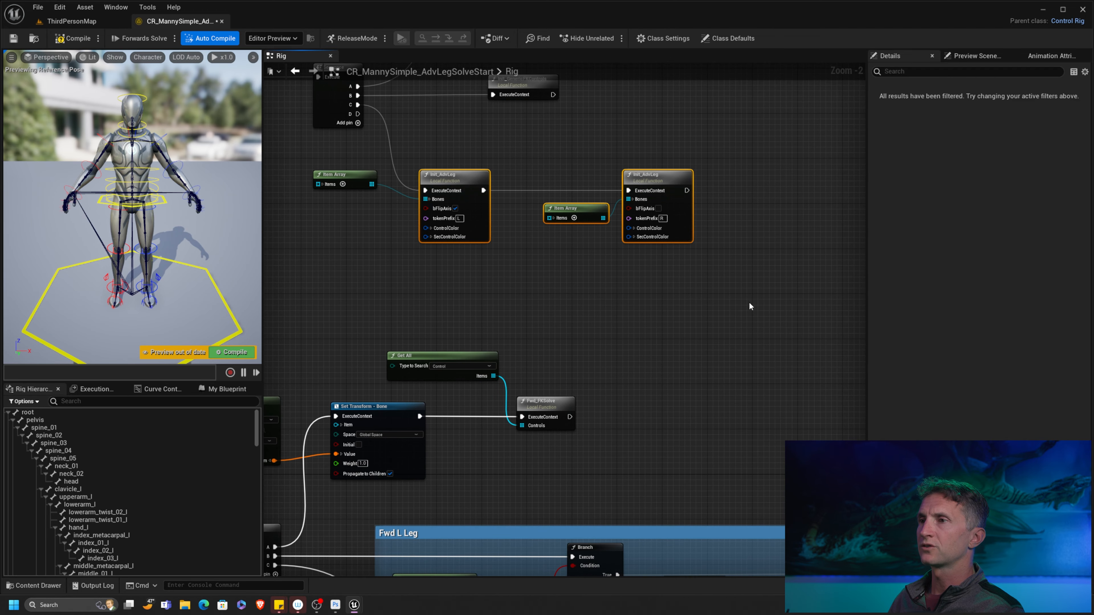
{"action": "right_click_drag", "start_coordinate": [686, 505], "coordinate": [606, 269]}
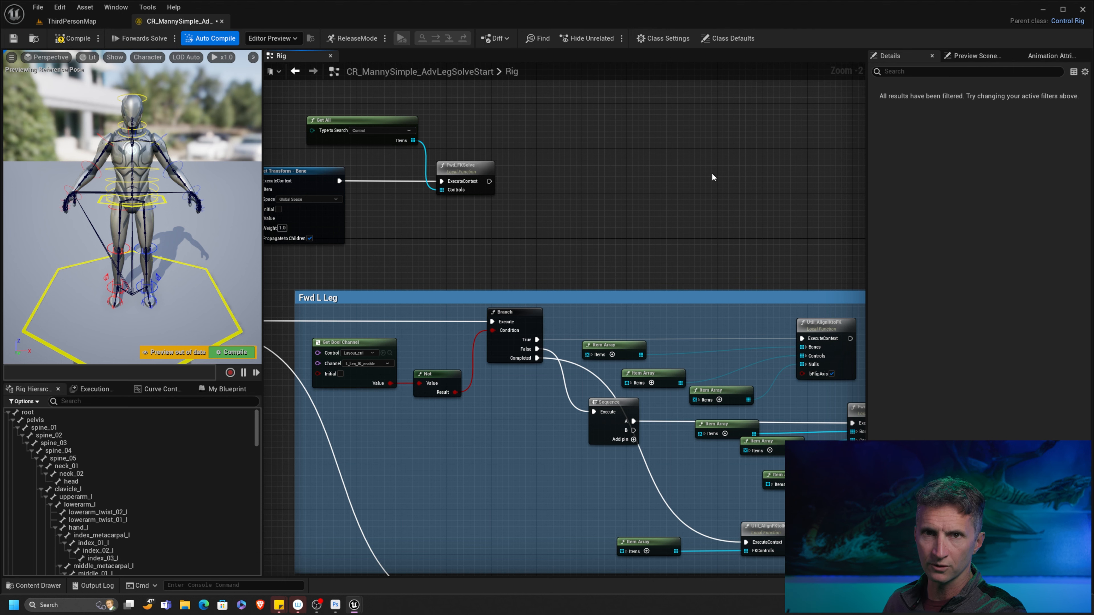
{"action": "left_click", "coordinate": [474, 170]}
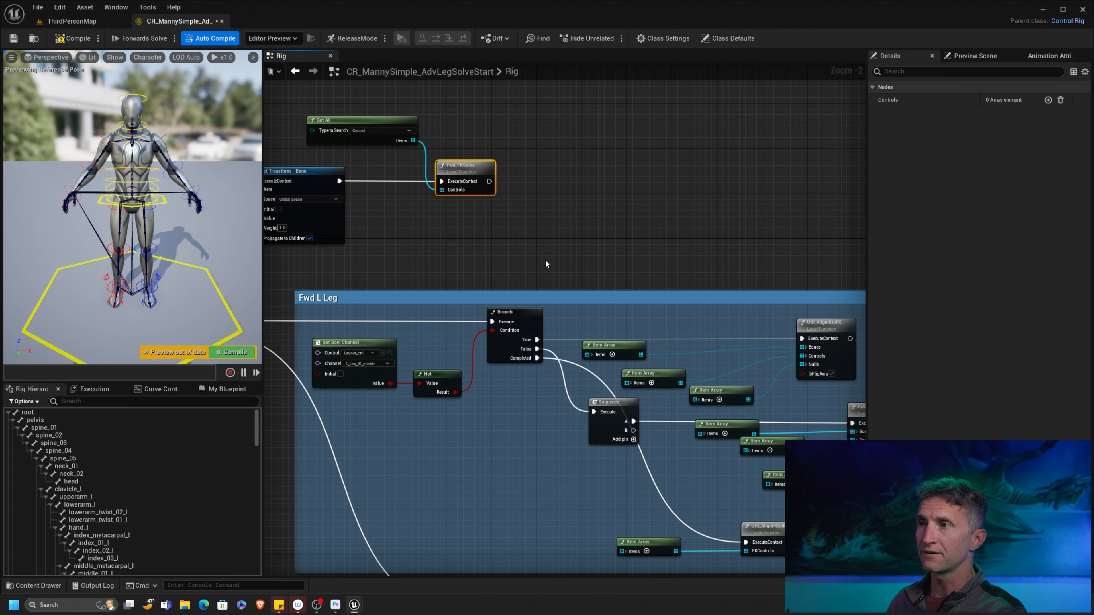
{"action": "right_click_drag", "start_coordinate": [694, 281], "coordinate": [540, 188]}
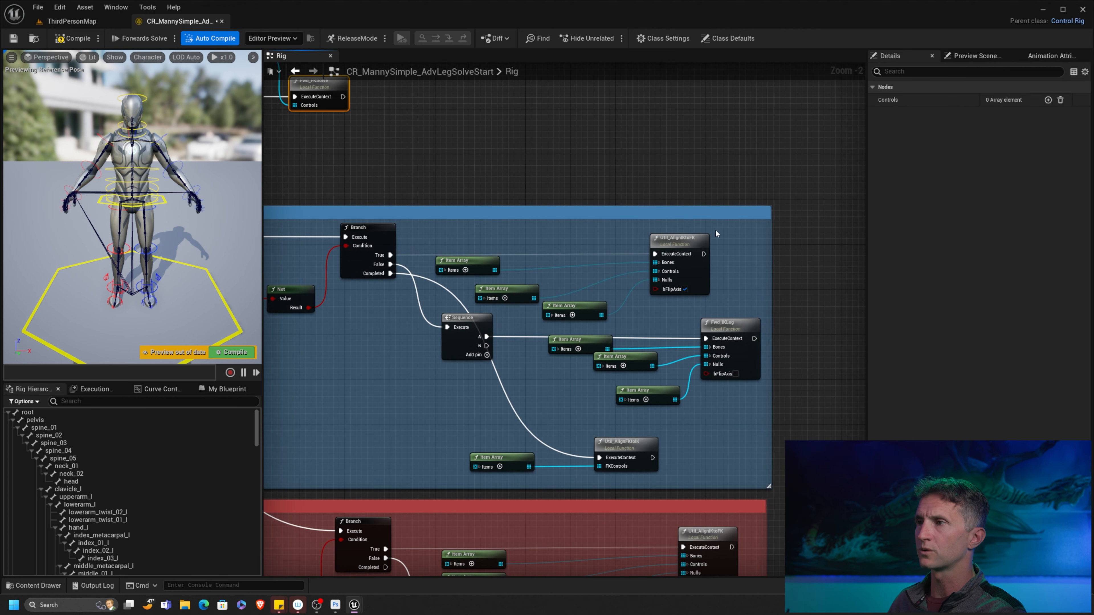
{"action": "left_click_drag", "start_coordinate": [737, 273], "coordinate": [732, 339]}
{"action": "right_click_drag", "start_coordinate": [756, 279], "coordinate": [703, 258]}
{"action": "left_click", "coordinate": [628, 282]}
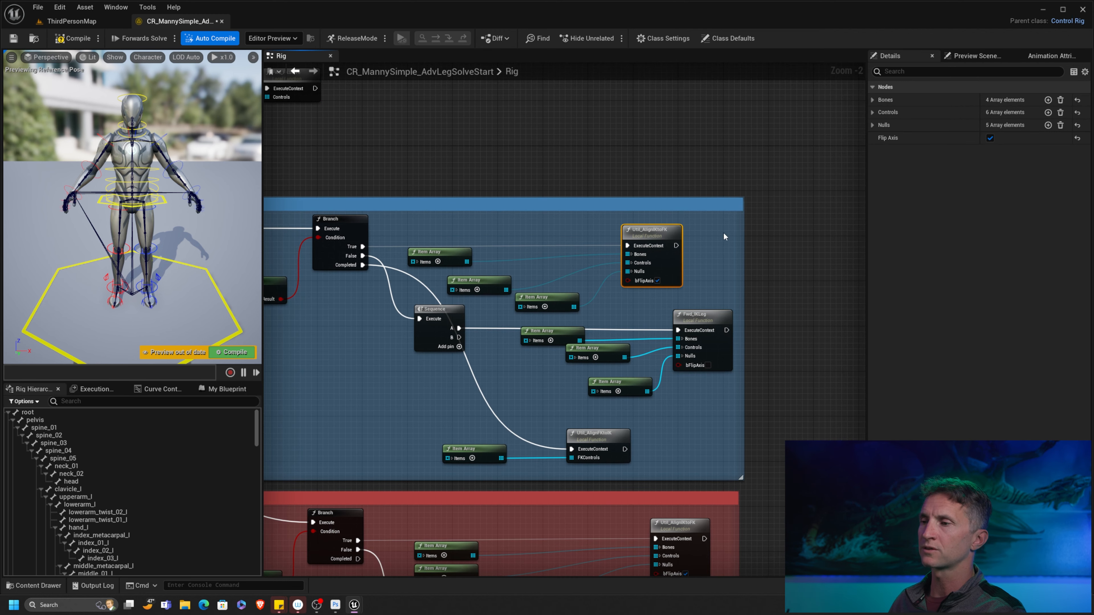
{"action": "right_click_drag", "start_coordinate": [687, 205], "coordinate": [626, 212]}
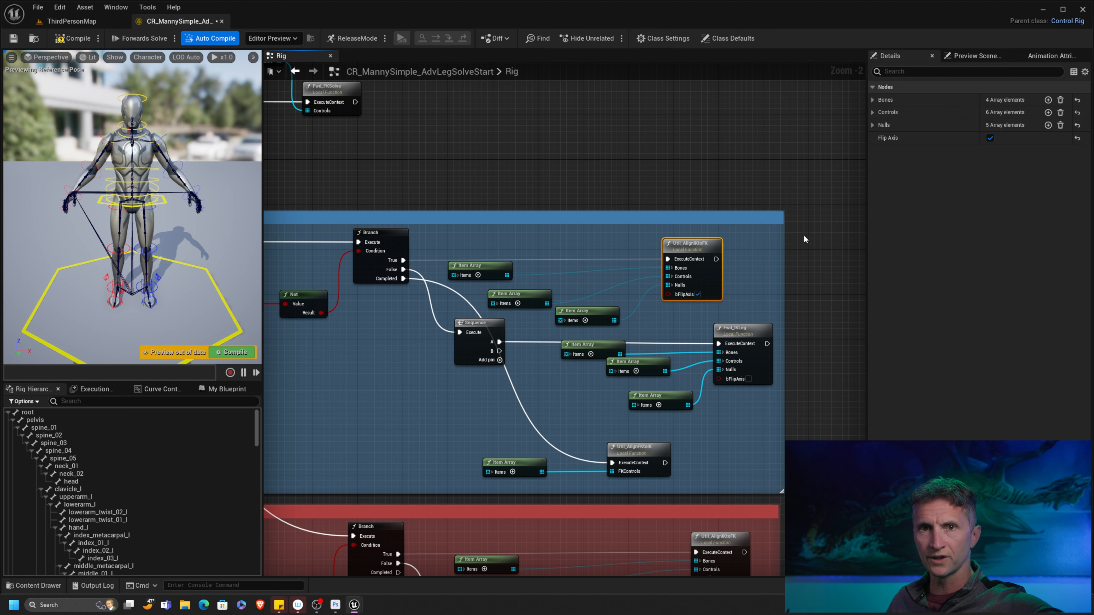
- Duplicate the Fwd_IKLeg function and name the copy Fwd_AdvIKLeg
{"action": "left_click", "coordinate": [227, 388]}
{"action": "scroll", "coordinate": [190, 489], "scroll_direction": "down", "scroll_amount": 1}
{"action": "scroll", "coordinate": [129, 482], "scroll_direction": "up", "scroll_amount": 1}
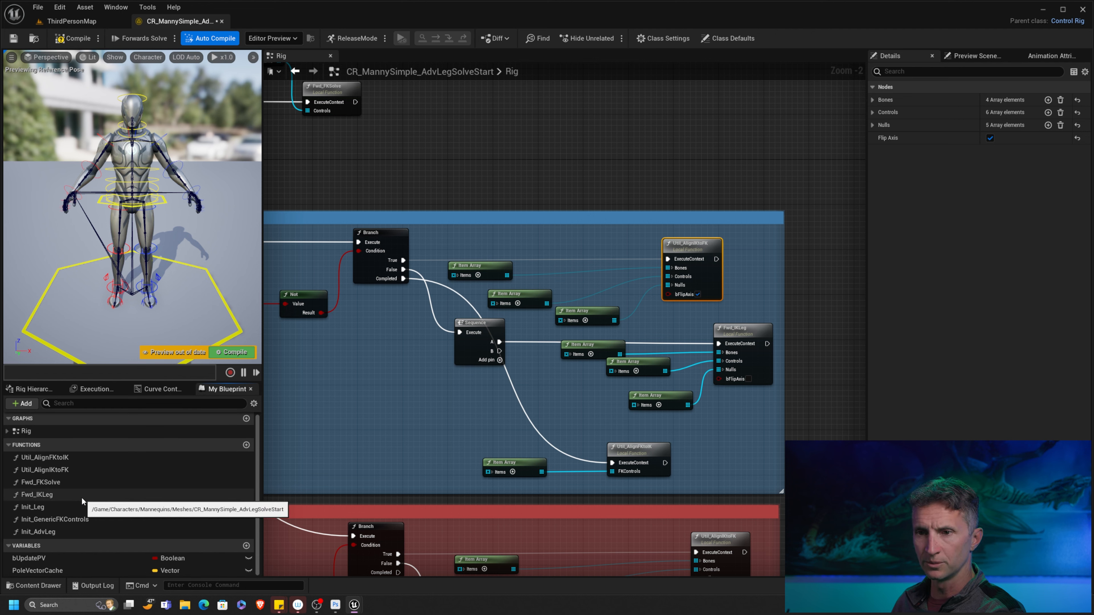
{"action": "left_click", "coordinate": [72, 495]}
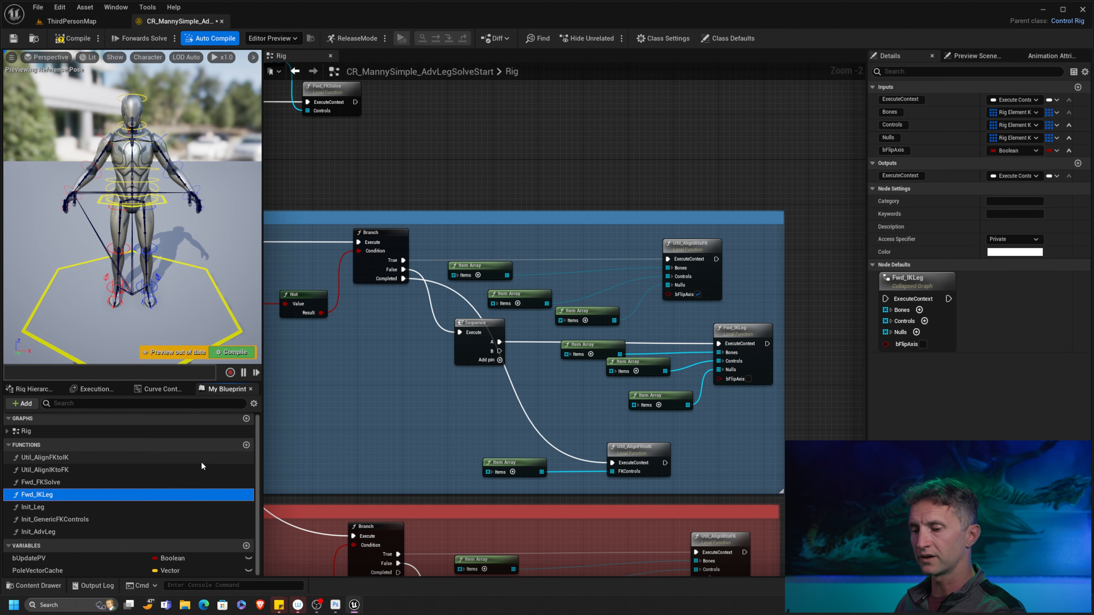
{"action": "key", "text": "ctrl+w"}
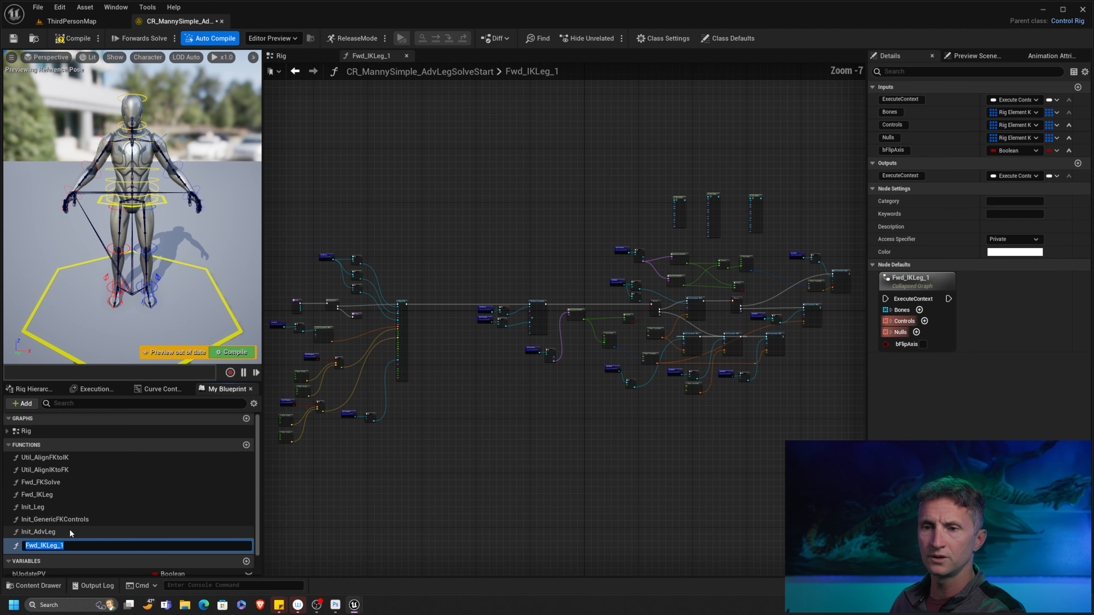
{"action": "left_click", "coordinate": [38, 546]}
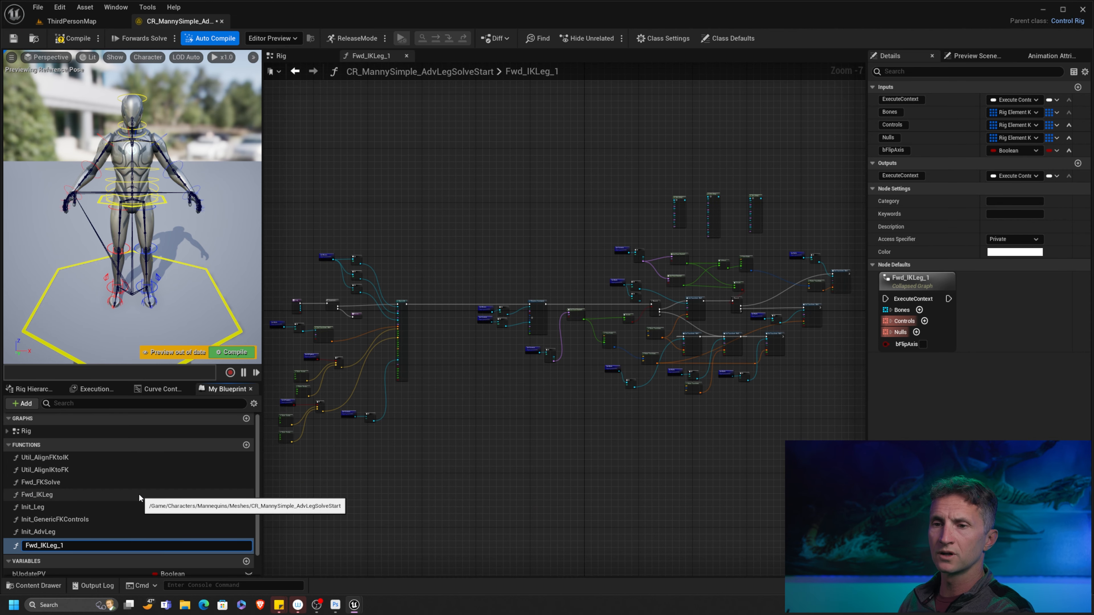
{"action": "type", "text": "Ad"}
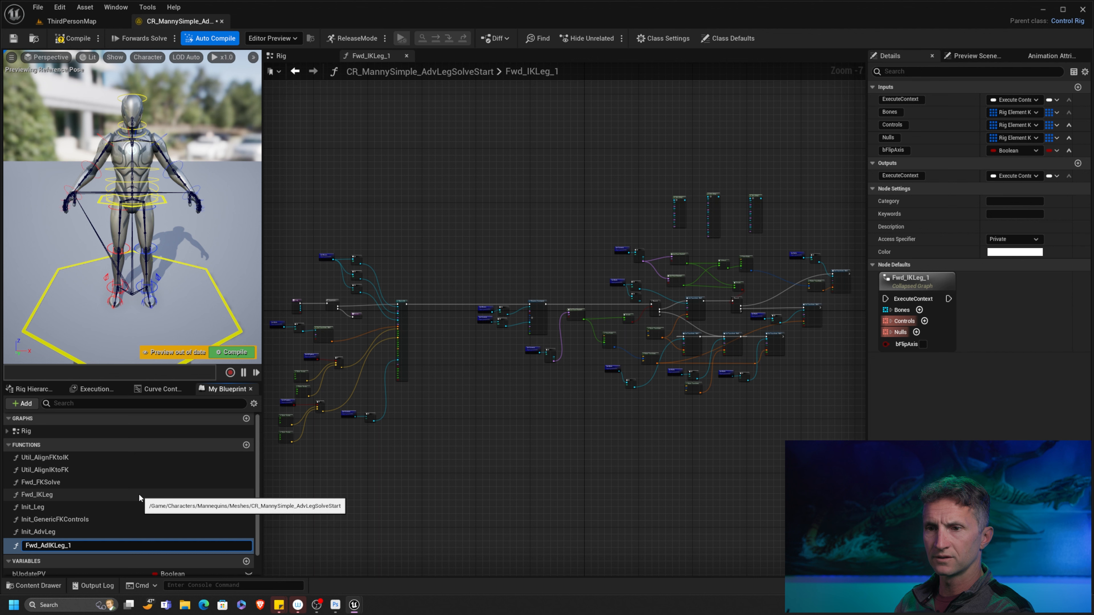
{"action": "type", "text": "v"}
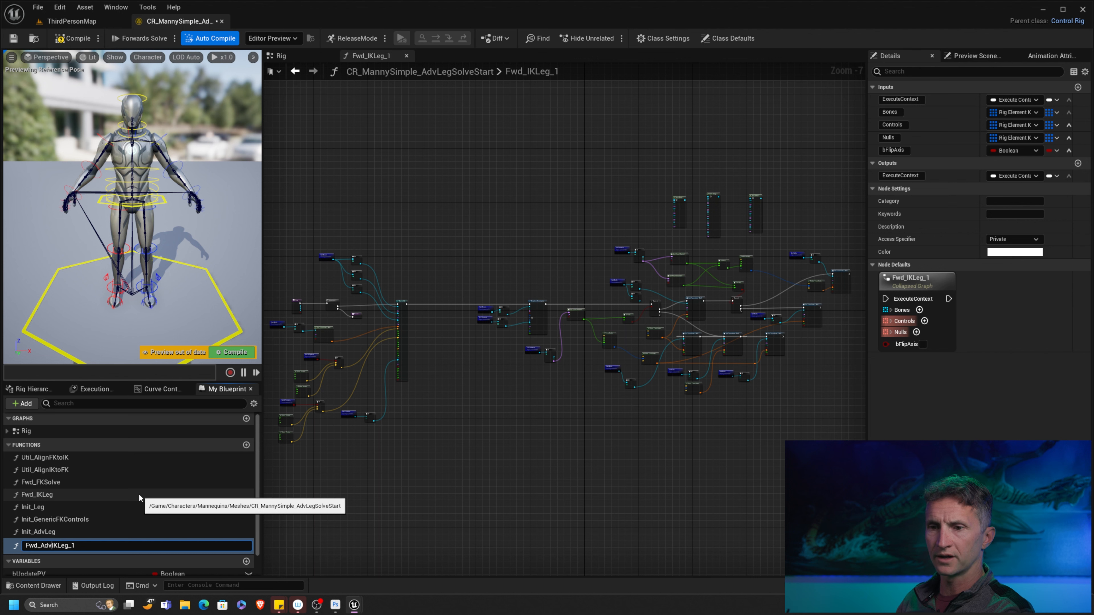
{"action": "key", "text": "BackSpace"}
{"action": "key", "text": "Return"}
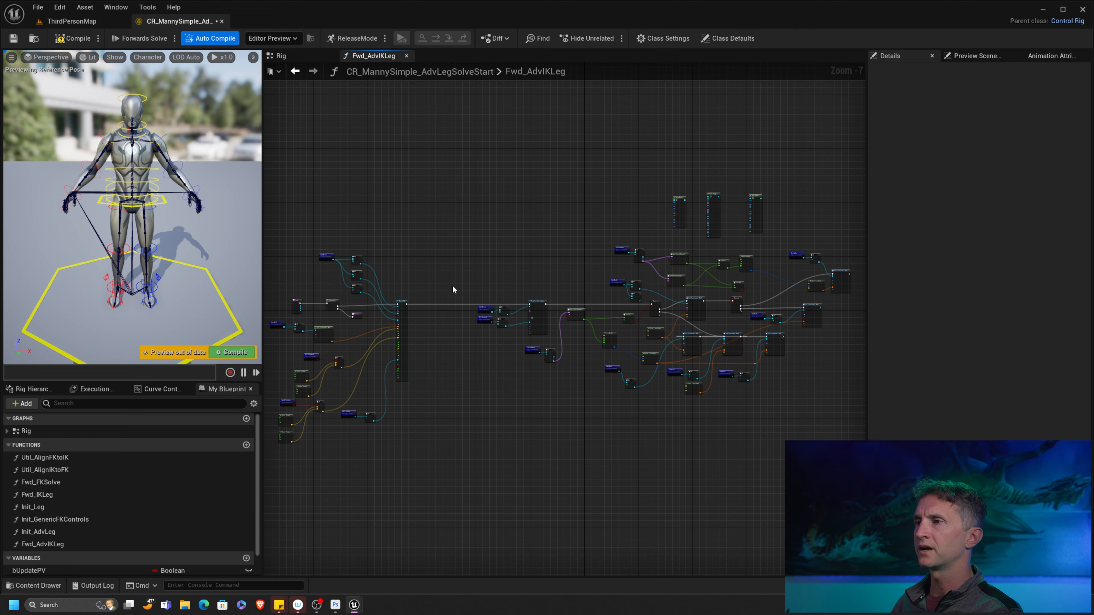
- Examine the Fwd_AdvIKLeg graph, from the Basic IK node and its inputs through to the Rotation Constraint and float channel nodes
{"action": "right_click_drag", "start_coordinate": [453, 287], "coordinate": [585, 256]}
{"action": "scroll", "coordinate": [569, 220], "scroll_direction": "up", "scroll_amount": 2}
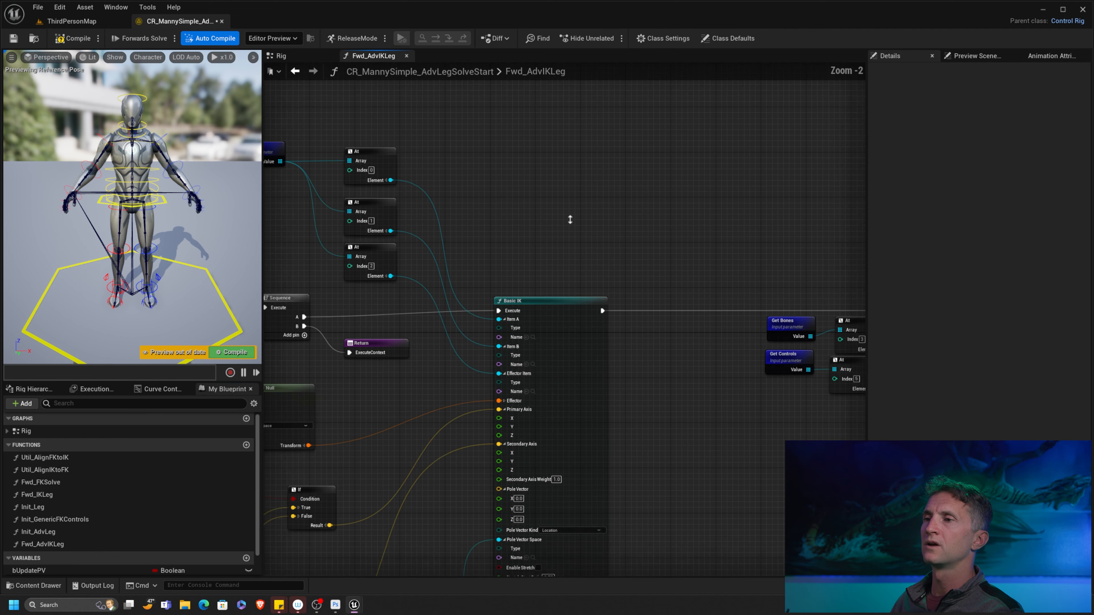
{"action": "right_click_drag", "start_coordinate": [671, 212], "coordinate": [620, 188]}
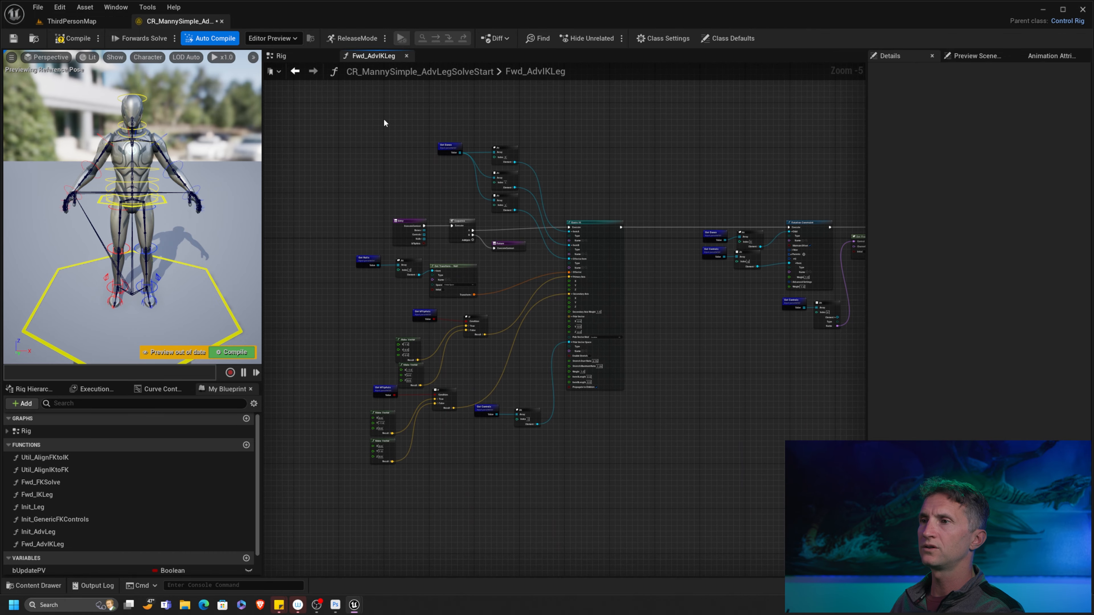
{"action": "left_click_drag", "start_coordinate": [381, 116], "coordinate": [663, 416]}
{"action": "right_click_drag", "start_coordinate": [616, 315], "coordinate": [647, 286]}
{"action": "scroll", "coordinate": [647, 288], "scroll_direction": "up", "scroll_amount": 5}
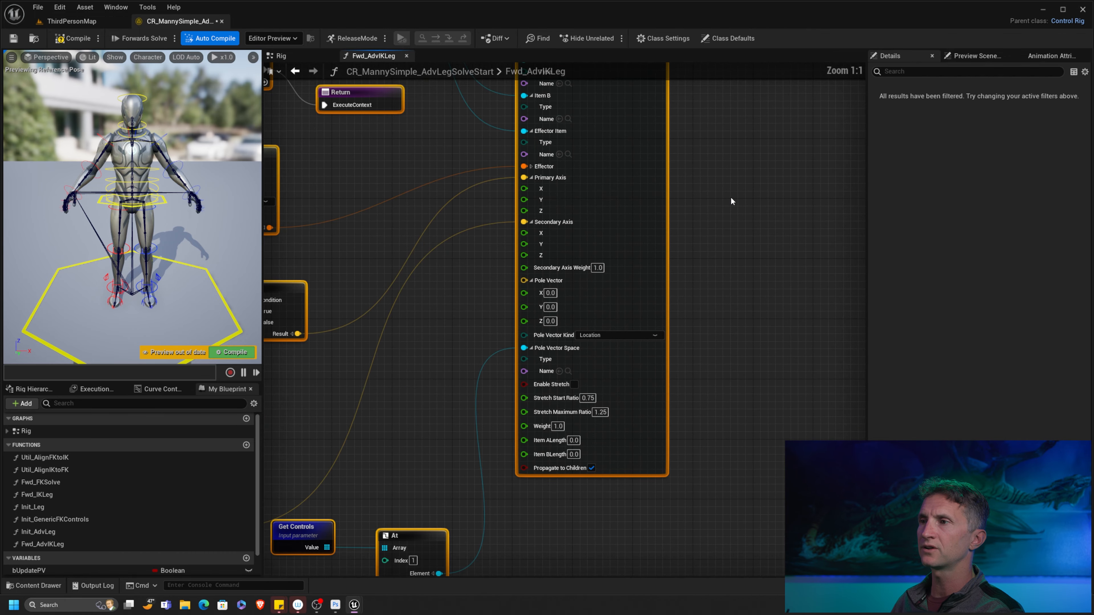
{"action": "right_click_drag", "start_coordinate": [732, 198], "coordinate": [709, 422]}
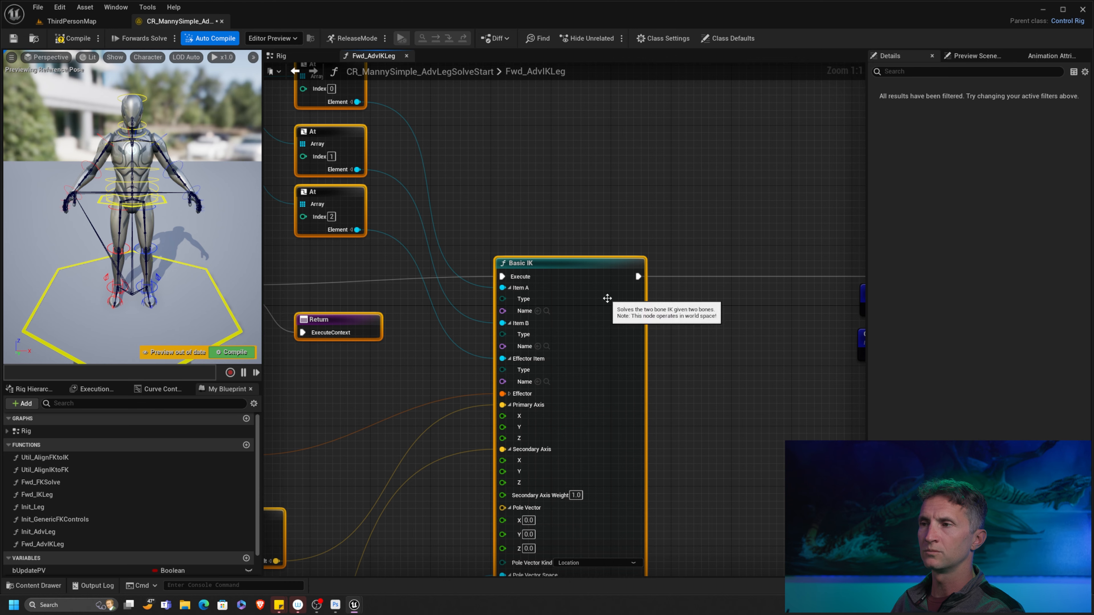
{"action": "right_click_drag", "start_coordinate": [726, 349], "coordinate": [700, 340]}
{"action": "scroll", "coordinate": [642, 320], "scroll_direction": "down", "scroll_amount": 3}
{"action": "scroll", "coordinate": [520, 316], "scroll_direction": "down", "scroll_amount": 3}
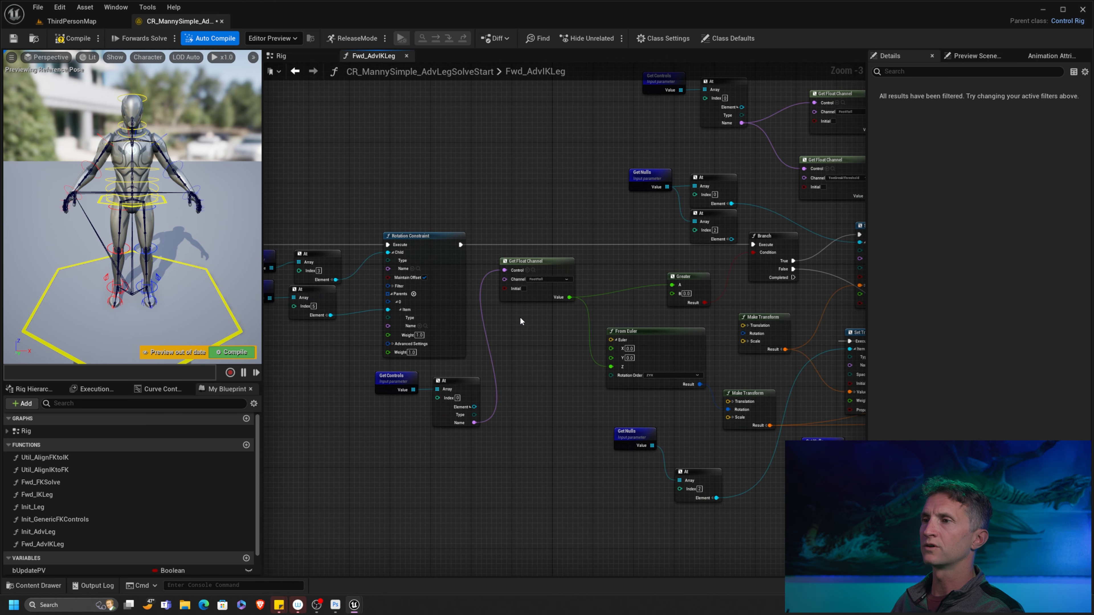
{"action": "right_click_drag", "start_coordinate": [531, 306], "coordinate": [518, 308]}
- Move all nodes from the Rotation Constraint onward, with their inputs, farther right to widen the gap after Basic IK
{"action": "left_click_drag", "start_coordinate": [432, 167], "coordinate": [784, 396]}
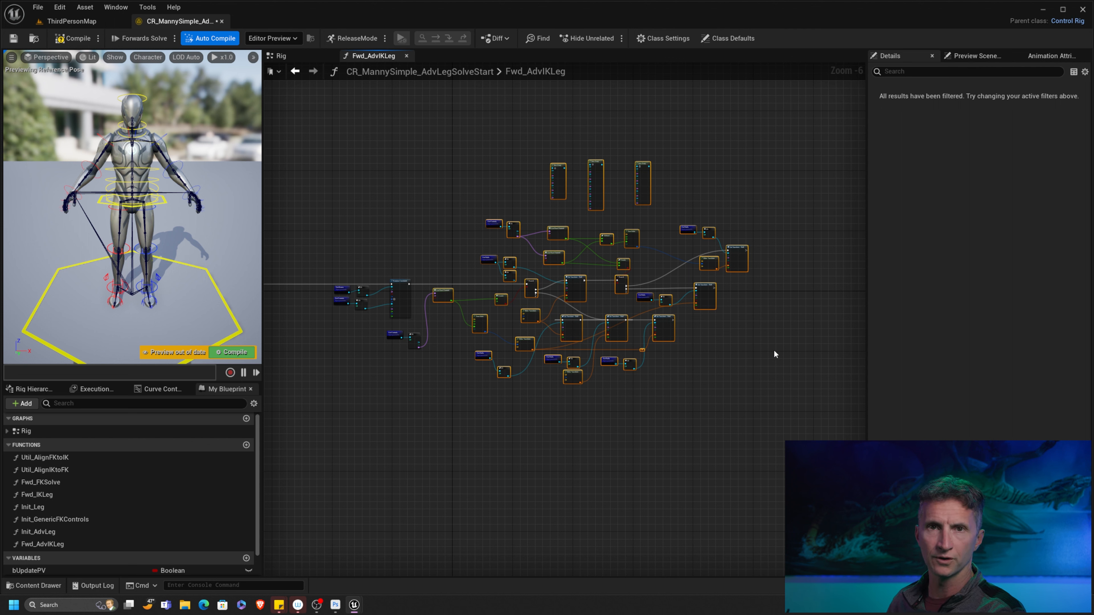
{"action": "left_click_drag", "start_coordinate": [760, 125], "coordinate": [321, 418]}
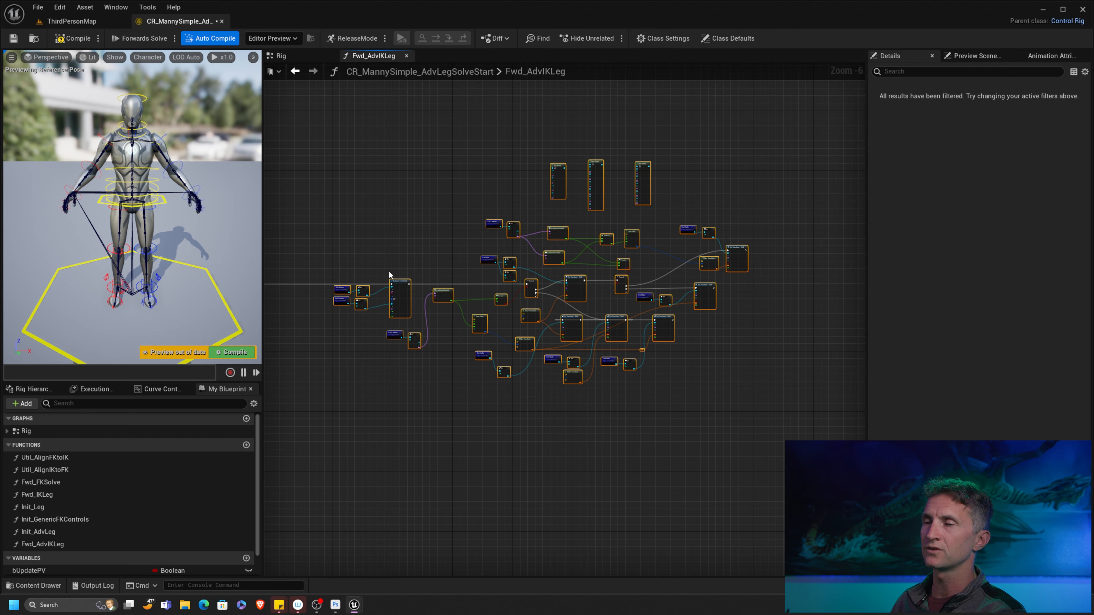
{"action": "right_click_drag", "start_coordinate": [368, 266], "coordinate": [682, 247]}
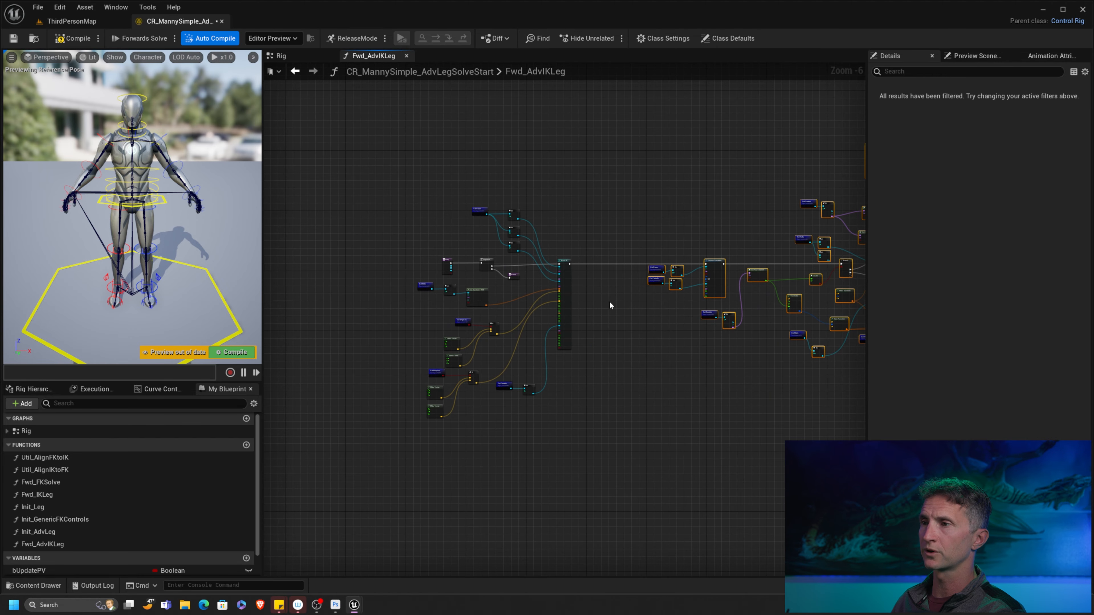
{"action": "right_click_drag", "start_coordinate": [672, 338], "coordinate": [338, 333]}
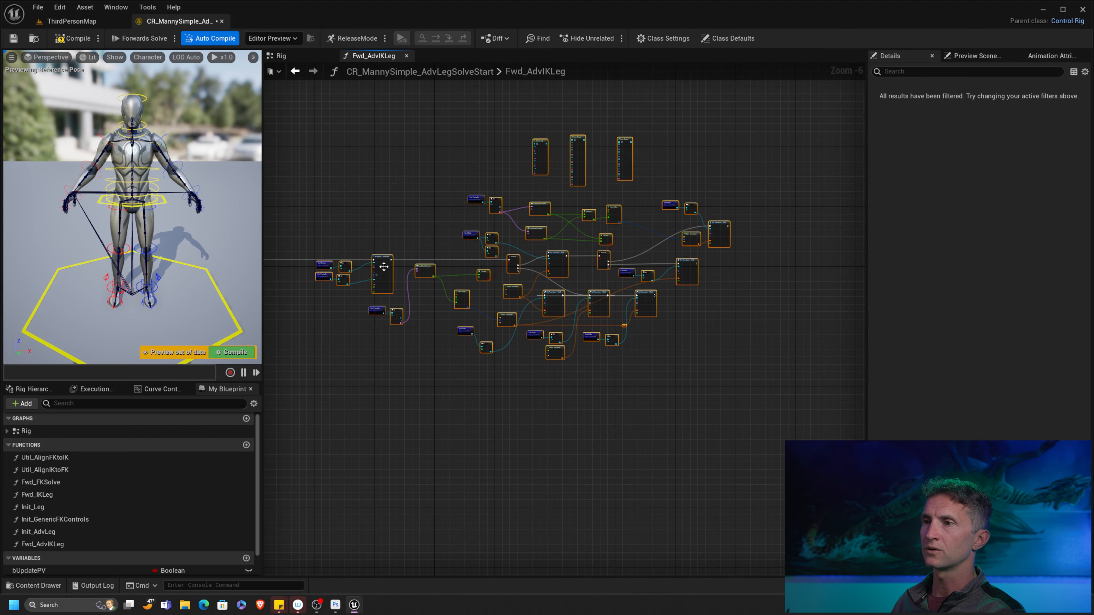
{"action": "left_click_drag", "start_coordinate": [392, 262], "coordinate": [607, 260]}
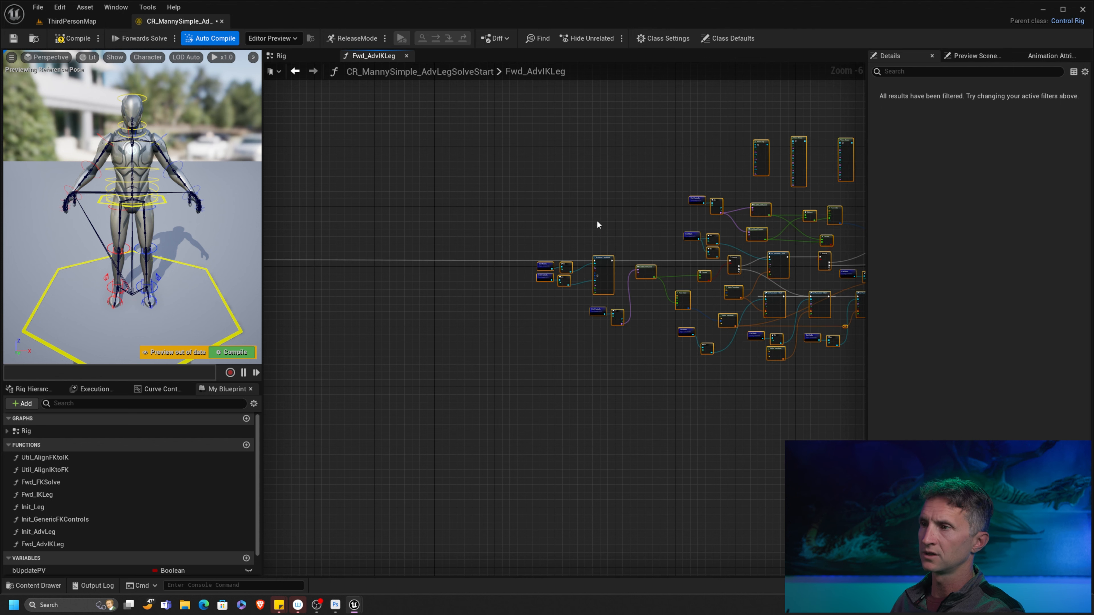
- Move the Entry, Sequence and Return nodes well to the left of the Basic IK setup and compile the rig
{"action": "right_click_drag", "start_coordinate": [565, 253], "coordinate": [647, 249]}
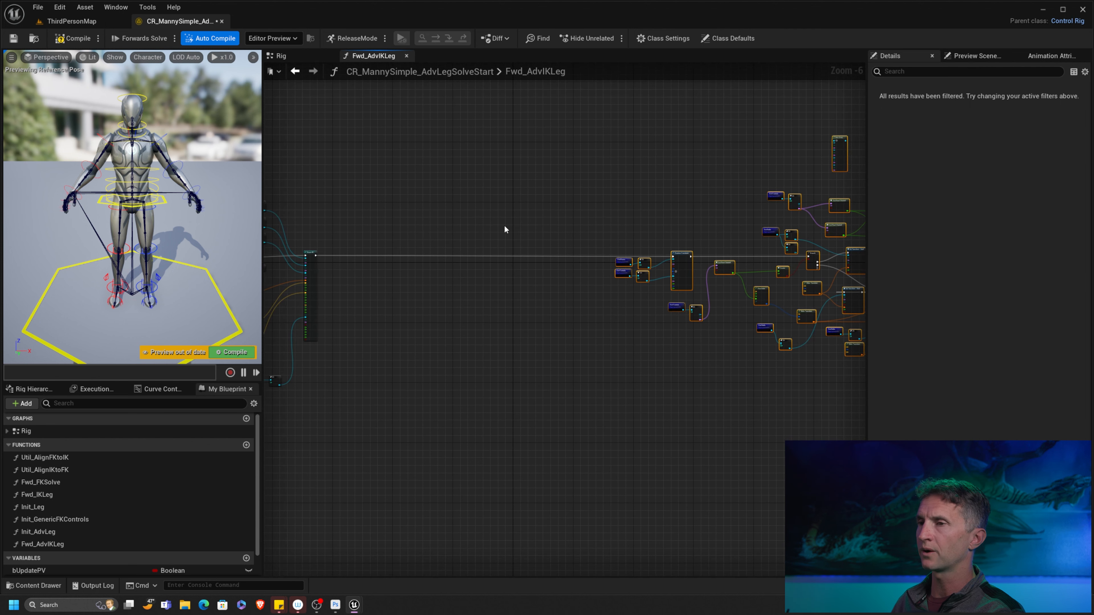
{"action": "right_click_drag", "start_coordinate": [505, 229], "coordinate": [640, 220]}
{"action": "scroll", "coordinate": [603, 233], "scroll_direction": "up", "scroll_amount": 1}
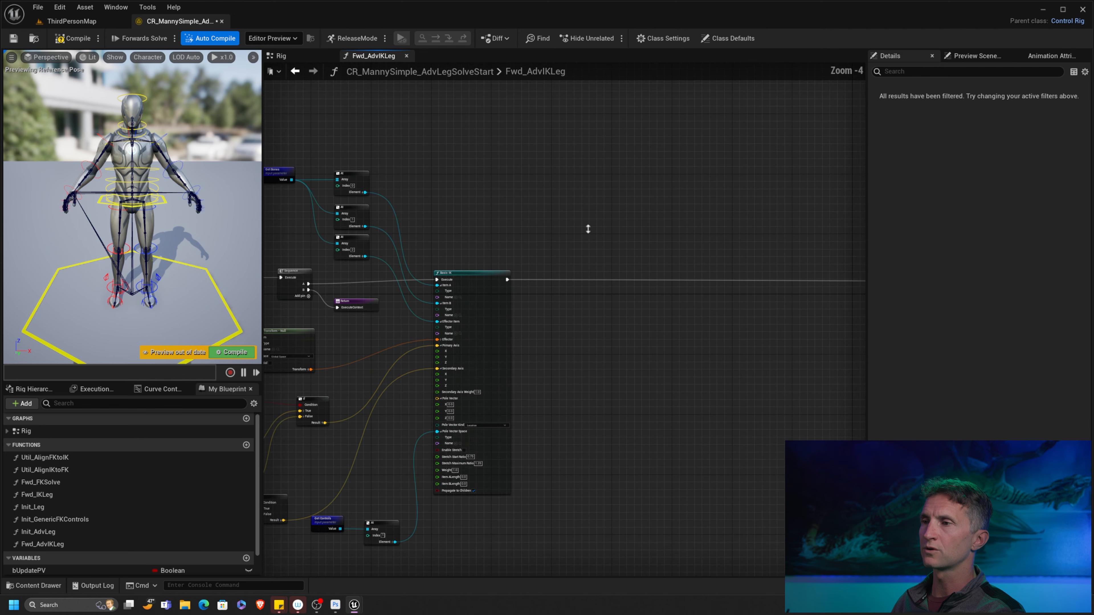
{"action": "scroll", "coordinate": [621, 185], "scroll_direction": "up", "scroll_amount": 1}
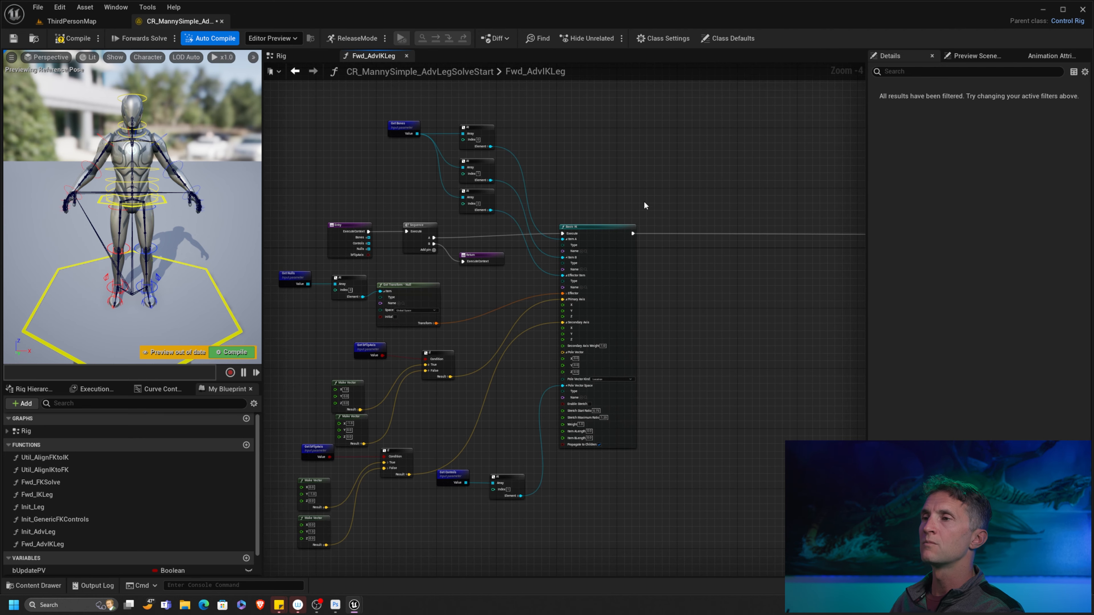
{"action": "right_click_drag", "start_coordinate": [633, 210], "coordinate": [728, 192]}
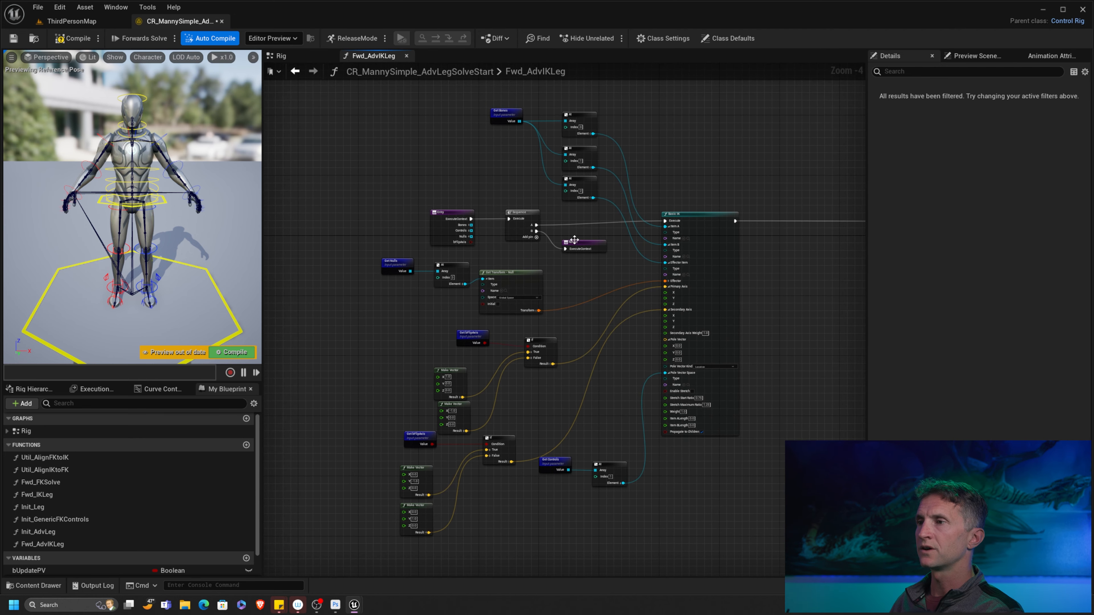
{"action": "left_click_drag", "start_coordinate": [421, 221], "coordinate": [608, 257]}
{"action": "right_click_drag", "start_coordinate": [538, 229], "coordinate": [698, 238]}
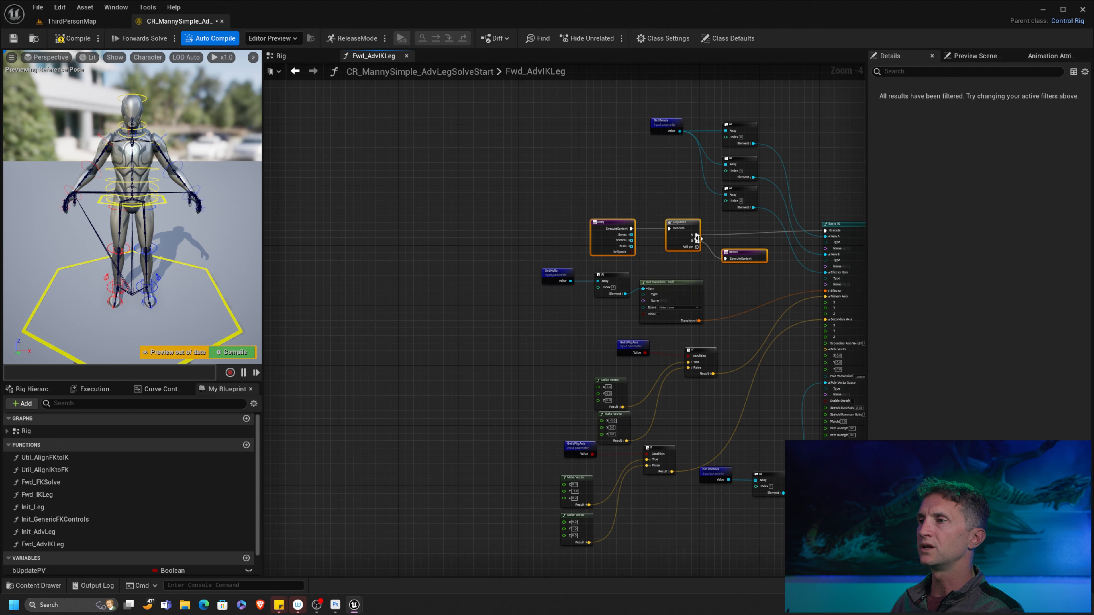
{"action": "left_click_drag", "start_coordinate": [692, 226], "coordinate": [354, 222]}
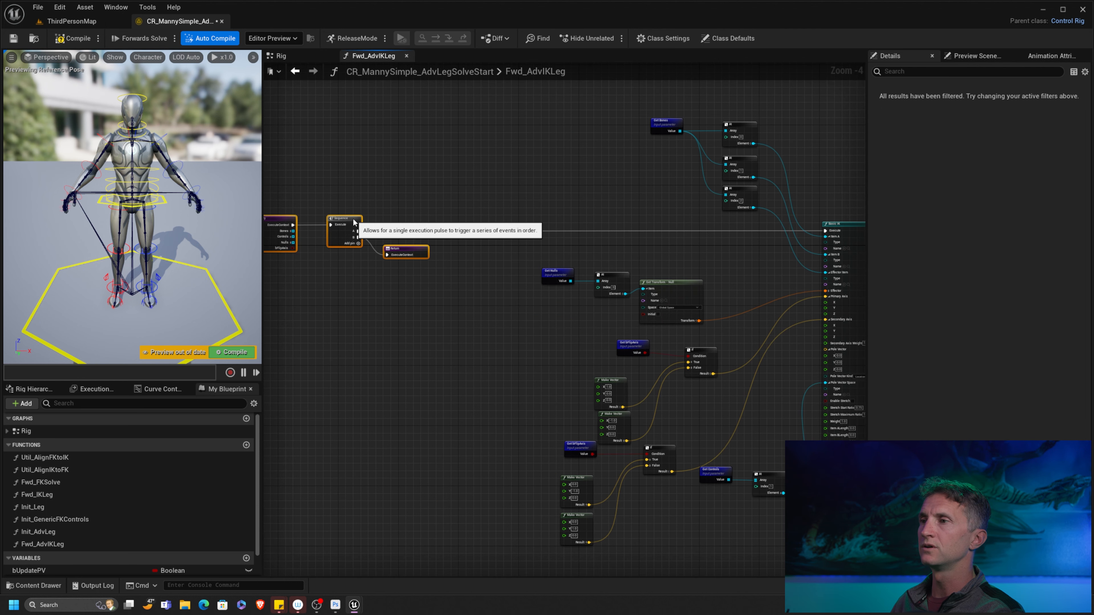
{"action": "left_click", "coordinate": [73, 40]}
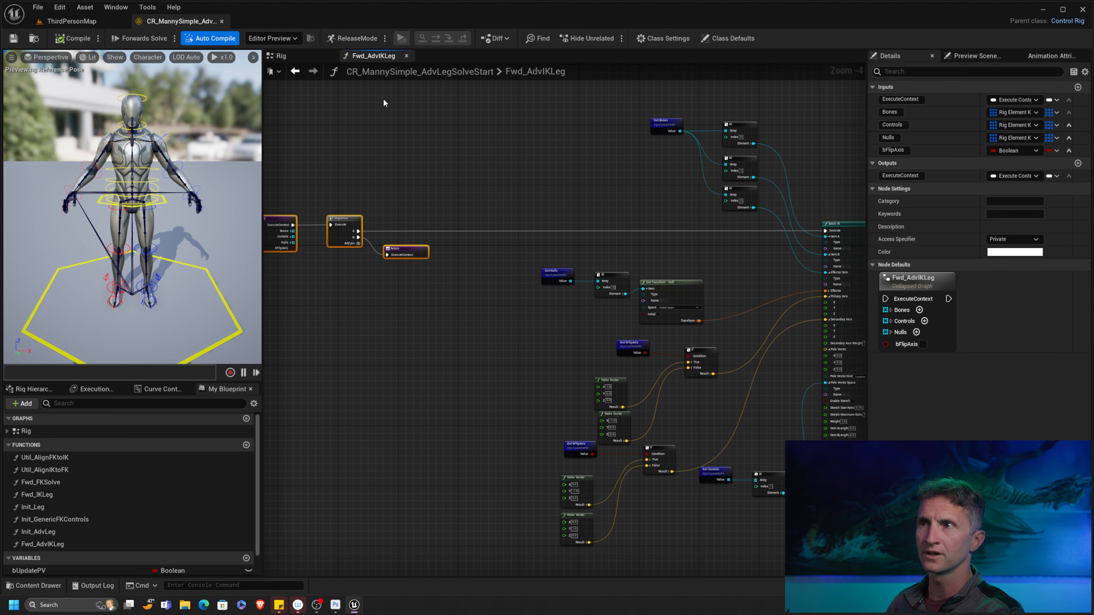
- In the Rig graph, disconnect the Sequence node's C output from the Fwd R Leg branch
{"action": "left_click", "coordinate": [281, 55]}
{"action": "right_click_drag", "start_coordinate": [503, 309], "coordinate": [572, 247]}
{"action": "right_click_drag", "start_coordinate": [428, 238], "coordinate": [556, 274]}
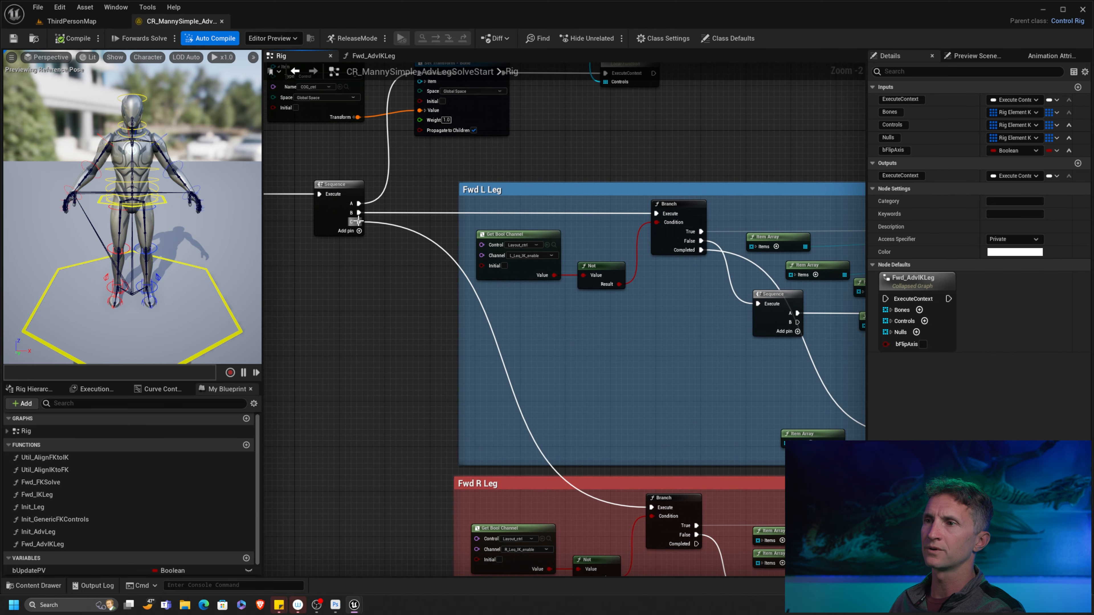
{"action": "left_click", "coordinate": [359, 222], "text": "alt"}
- Add a Fwd_AdvIKLeg function node to the Rig graph, just to the right of the left leg's Fwd_IKLeg node
{"action": "right_click_drag", "start_coordinate": [591, 330], "coordinate": [352, 294]}
{"action": "right_click_drag", "start_coordinate": [790, 260], "coordinate": [666, 245]}
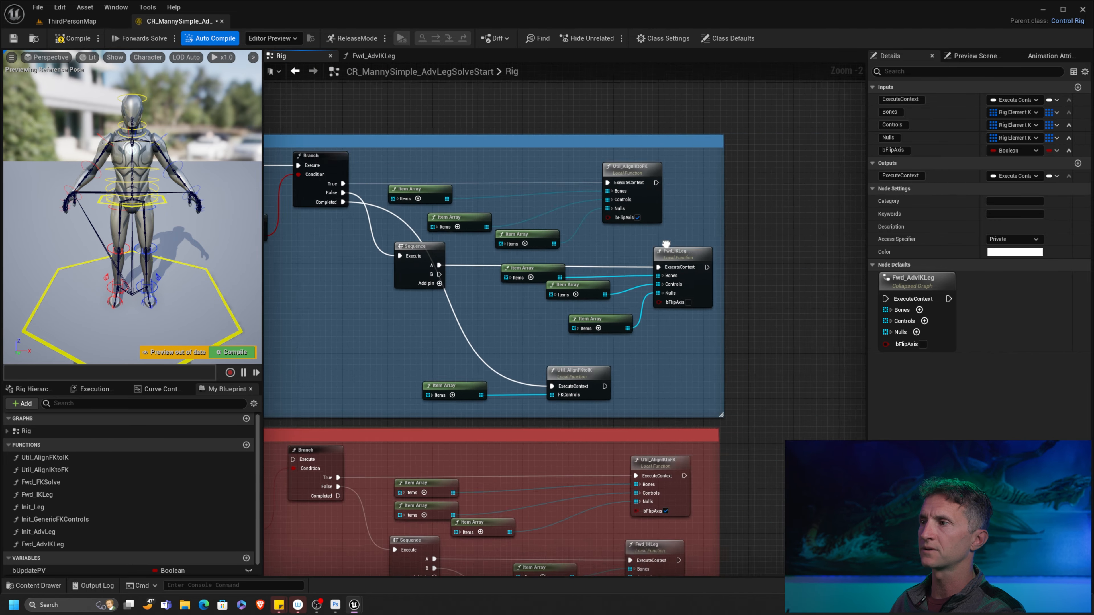
{"action": "scroll", "coordinate": [666, 244], "scroll_direction": "up", "scroll_amount": 2}
{"action": "left_click", "coordinate": [601, 241]}
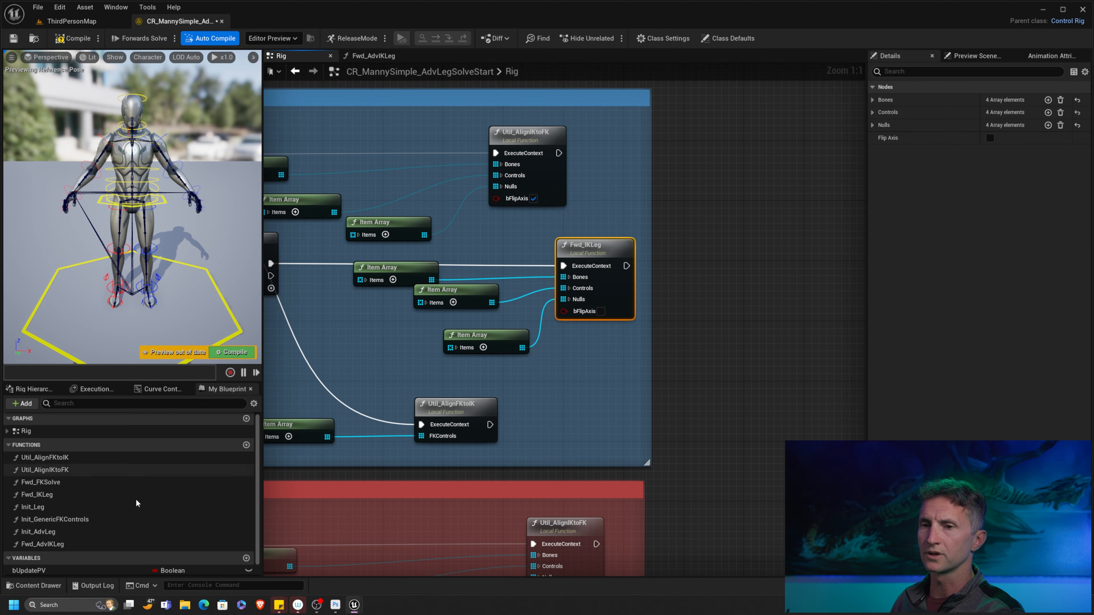
{"action": "left_click_drag", "start_coordinate": [47, 544], "coordinate": [617, 190]}
{"action": "left_click_drag", "start_coordinate": [629, 194], "coordinate": [707, 194]}
- Transfer the Bones, Controls and Nulls connections from the left leg's Fwd_IKLeg node to Fwd_AdvIKLeg
{"action": "left_click_drag", "start_coordinate": [563, 277], "coordinate": [699, 225], "text": "ctrl"}
{"action": "left_click_drag", "start_coordinate": [563, 288], "coordinate": [701, 238], "text": "ctrl"}
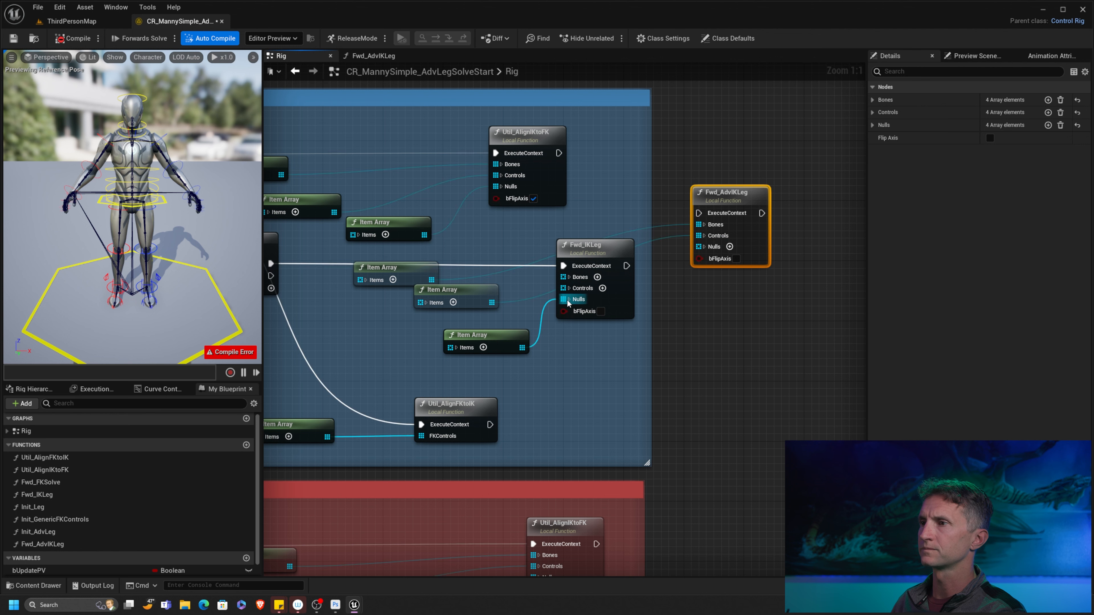
{"action": "left_click_drag", "start_coordinate": [563, 299], "coordinate": [699, 247], "text": "ctrl"}
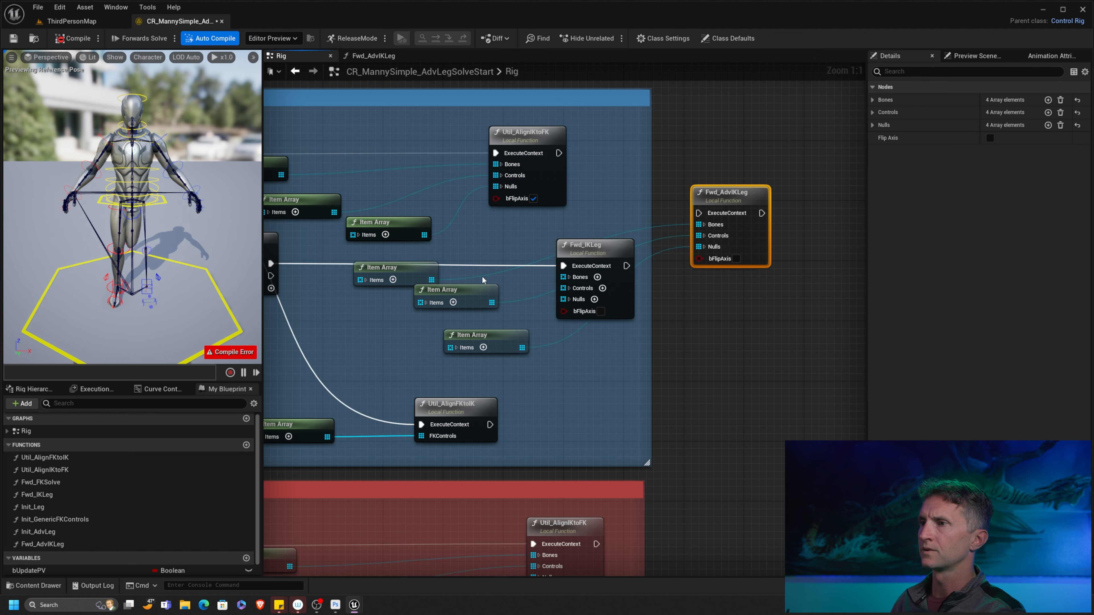
- Transfer the execution connection from the left leg's Fwd_IKLeg to Fwd_AdvIKLeg, replace the old node with it, and compile the rig
{"action": "left_click_drag", "start_coordinate": [563, 265], "coordinate": [617, 253], "text": "ctrl"}
{"action": "left_click", "coordinate": [621, 259]}
{"action": "key", "text": "Delete"}
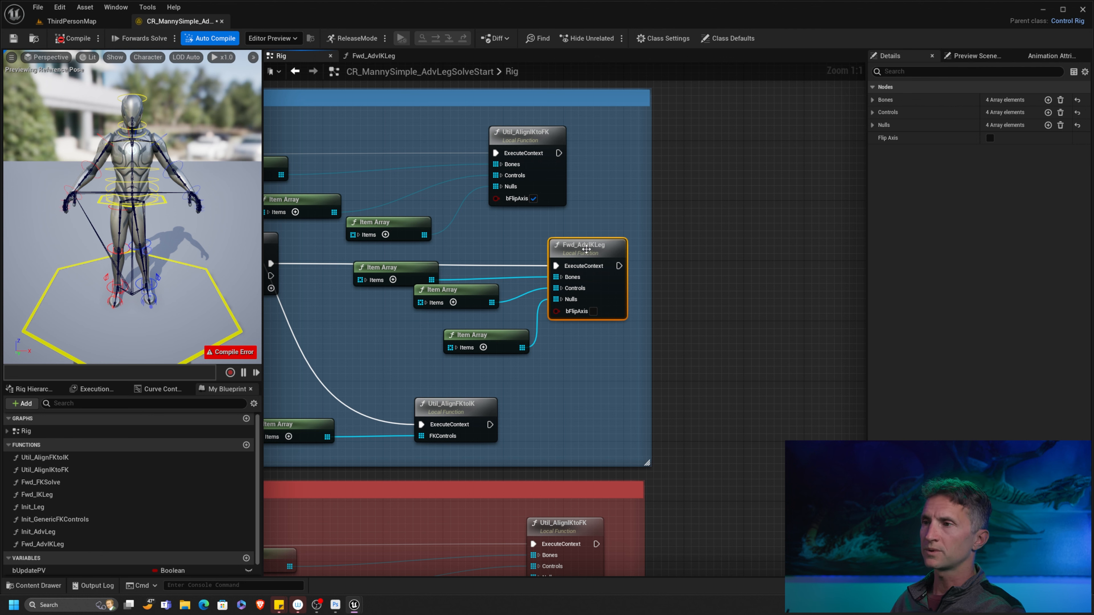
{"action": "left_click", "coordinate": [72, 38]}
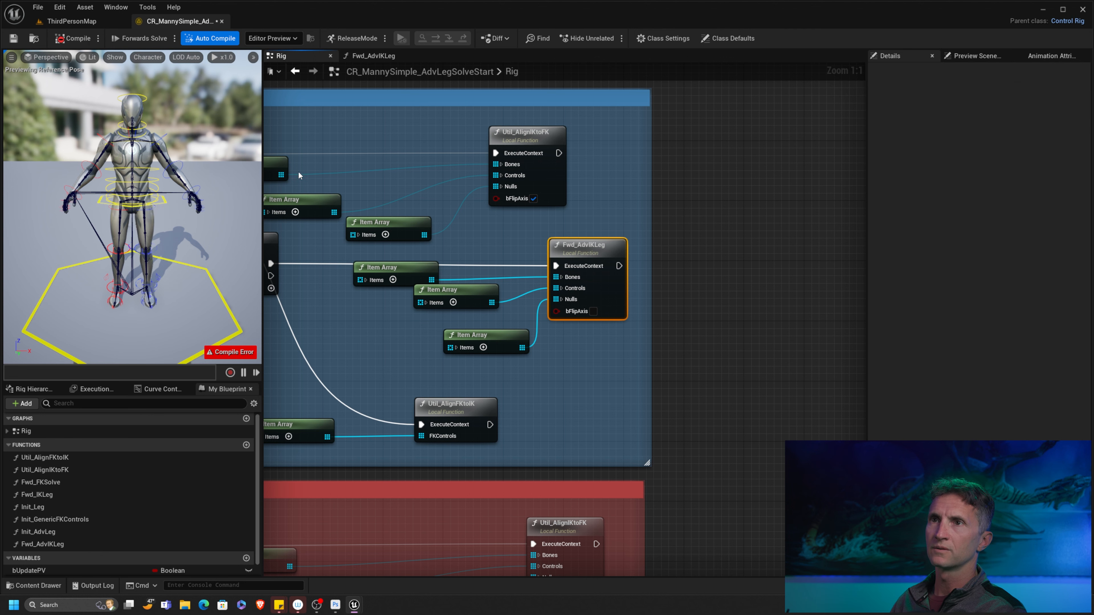
- Open the Fwd_AdvIKLeg function's graph, then compile and save the control rig
{"action": "double_click", "coordinate": [592, 251]}
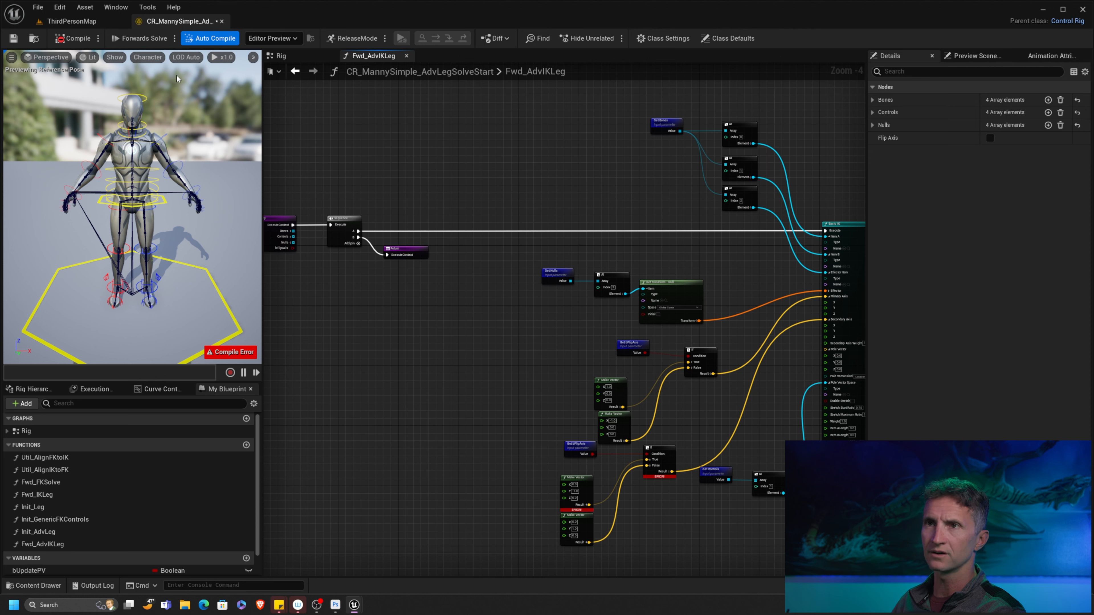
{"action": "left_click", "coordinate": [86, 41]}
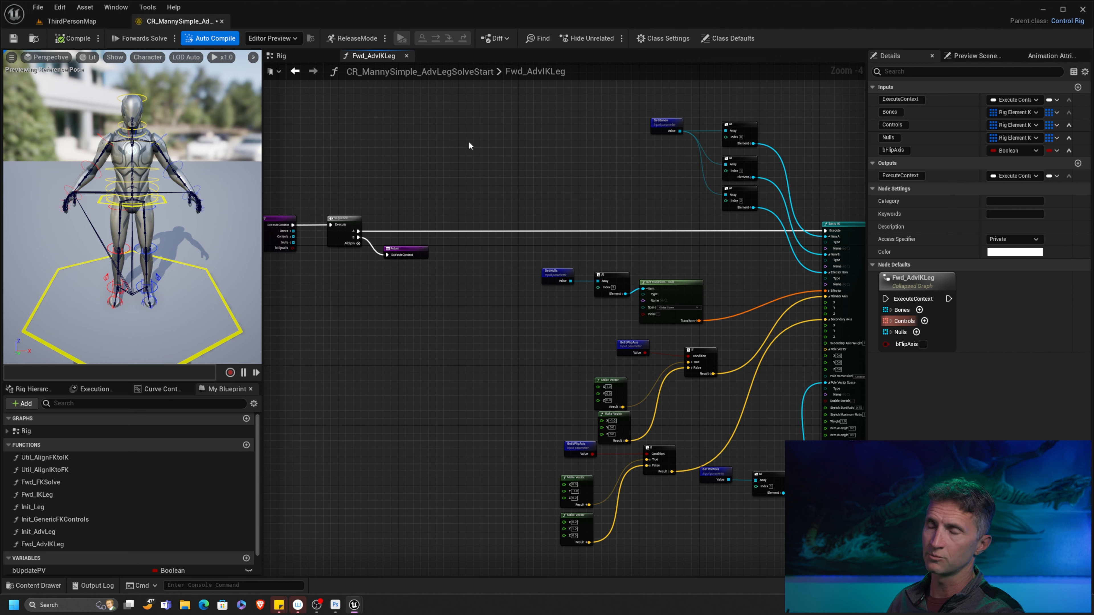
{"action": "left_click", "coordinate": [13, 38]}
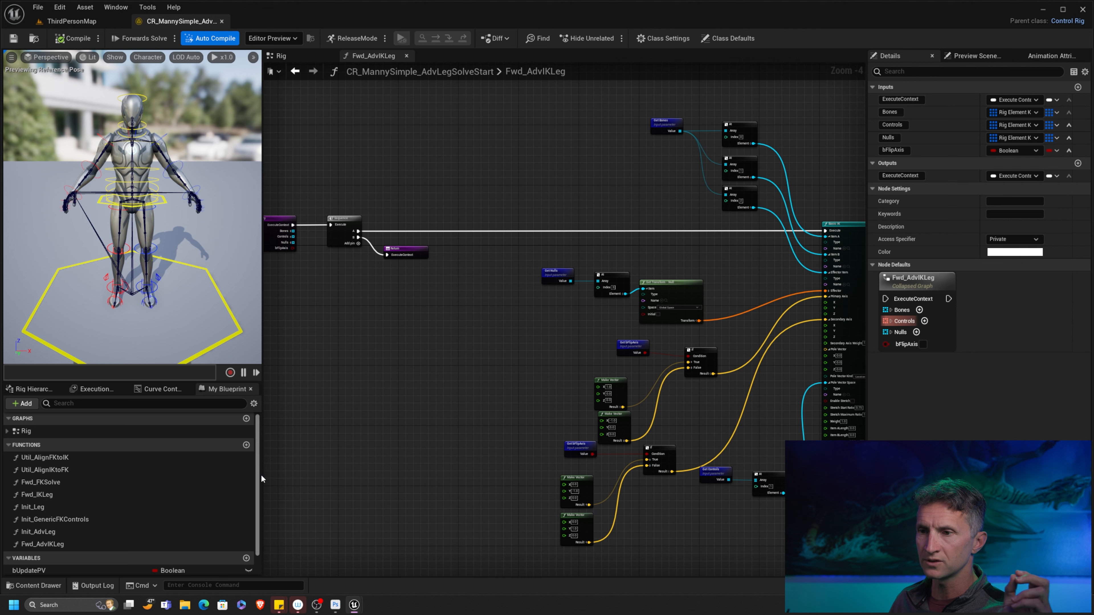
- Add a local variable named UpLeg_IK to the Fwd_AdvIKLeg function
{"action": "scroll", "coordinate": [257, 475], "scroll_direction": "down", "scroll_amount": 2}
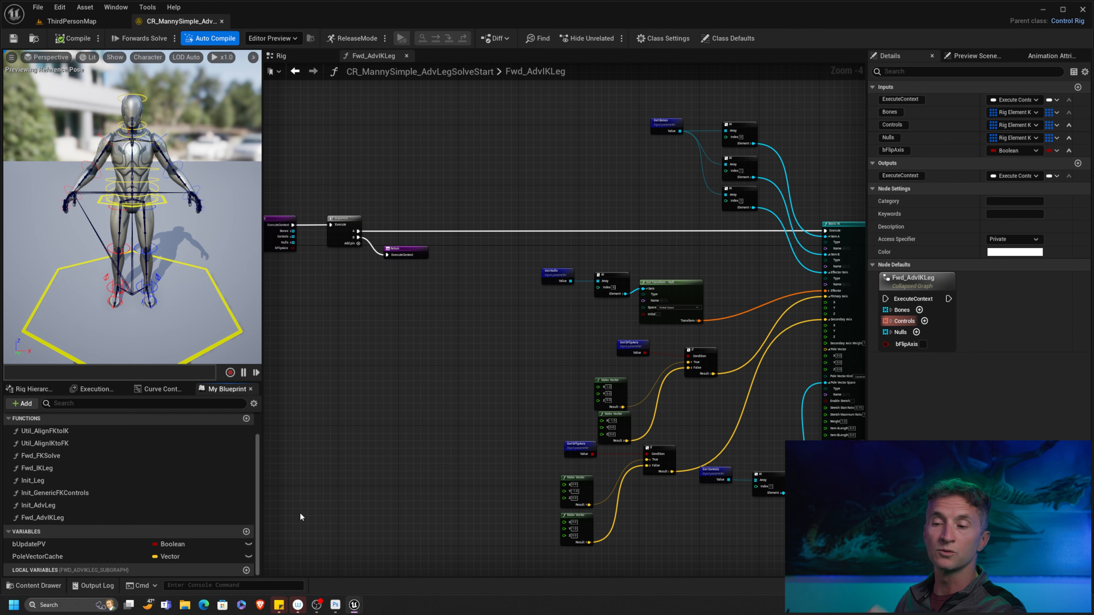
{"action": "left_click", "coordinate": [247, 571]}
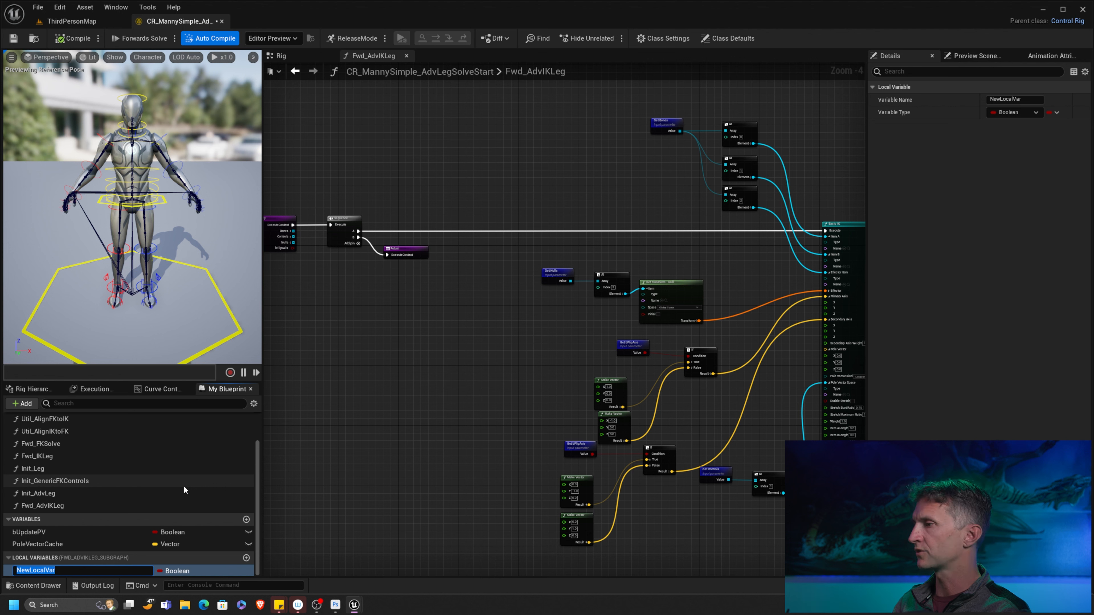
{"action": "type", "text": "Up"}
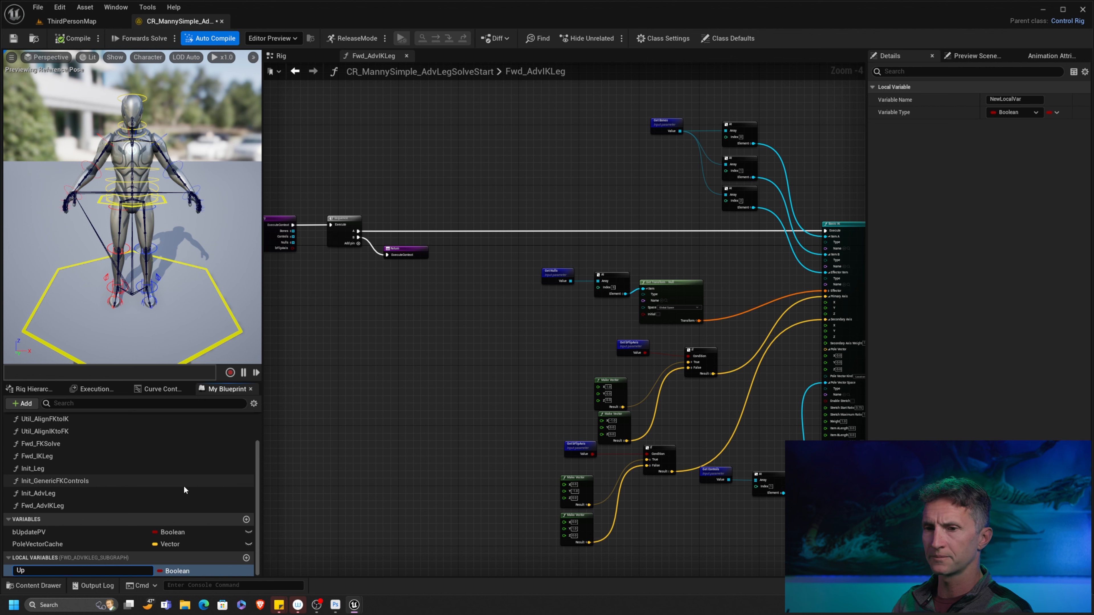
{"action": "type", "text": "Leg"}
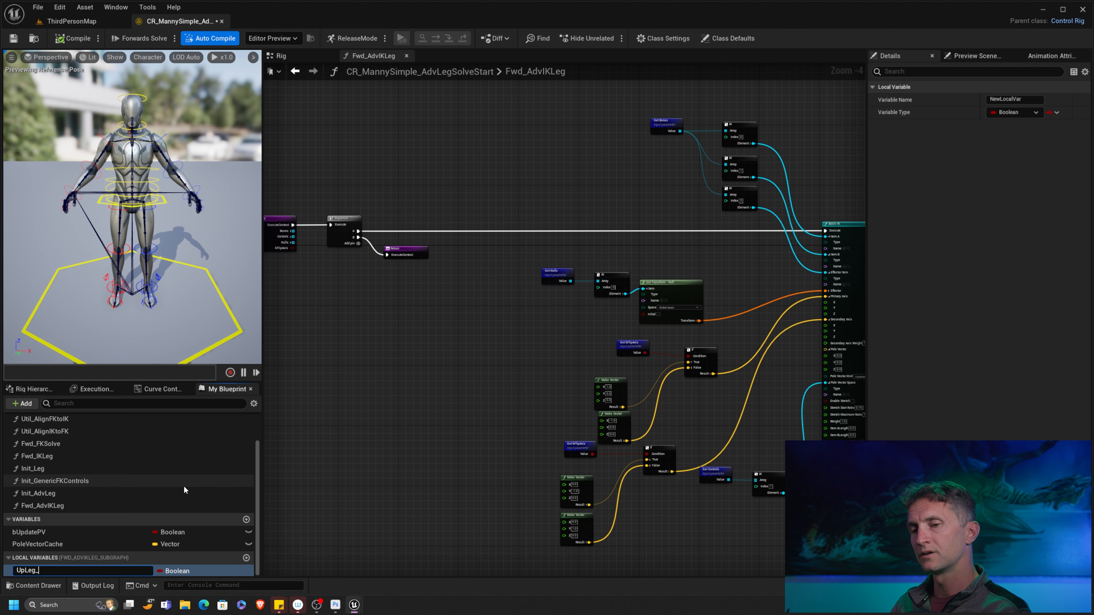
{"action": "type", "text": "_IK"}
{"action": "key", "text": "Return"}
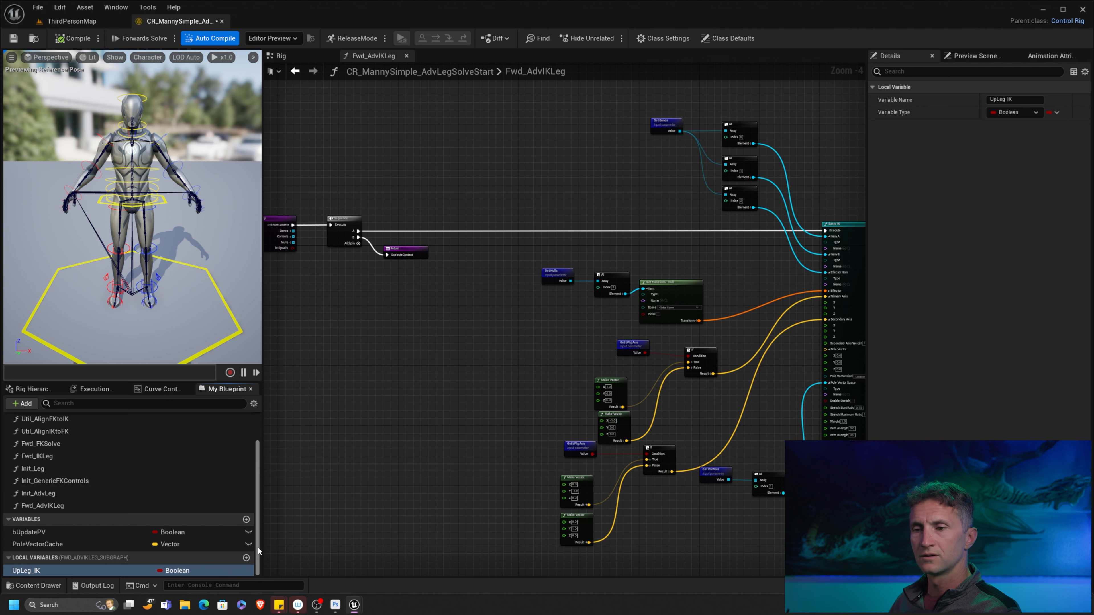
- Rename the UpLeg_IK local variable to UpLeg_Ref and set its type to Name
{"action": "left_click", "coordinate": [46, 574]}
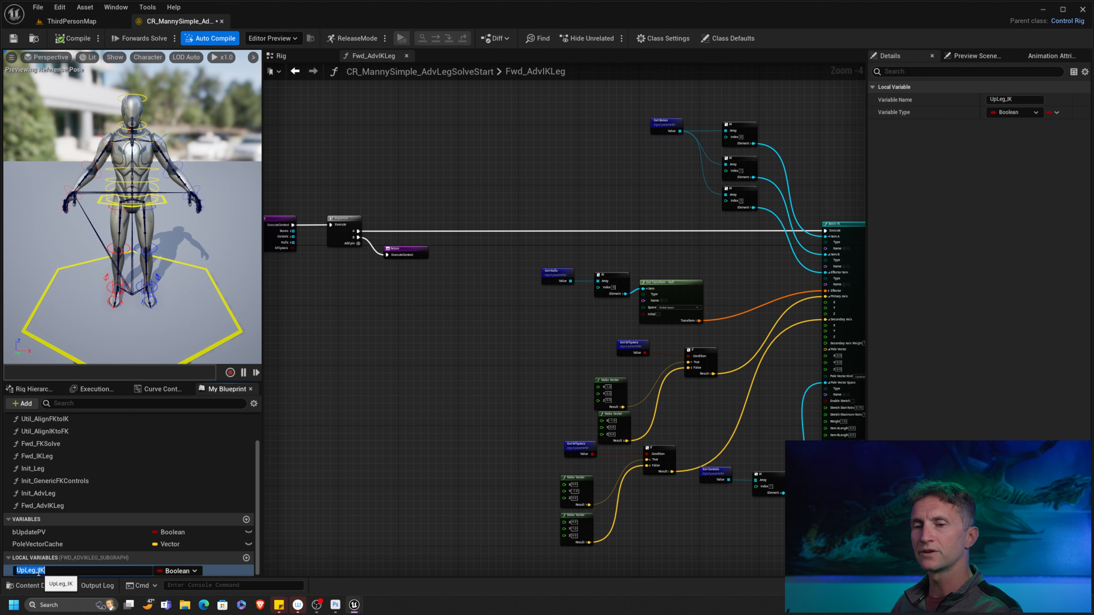
{"action": "left_click_drag", "start_coordinate": [41, 572], "coordinate": [47, 572]}
{"action": "type", "text": "Ref"}
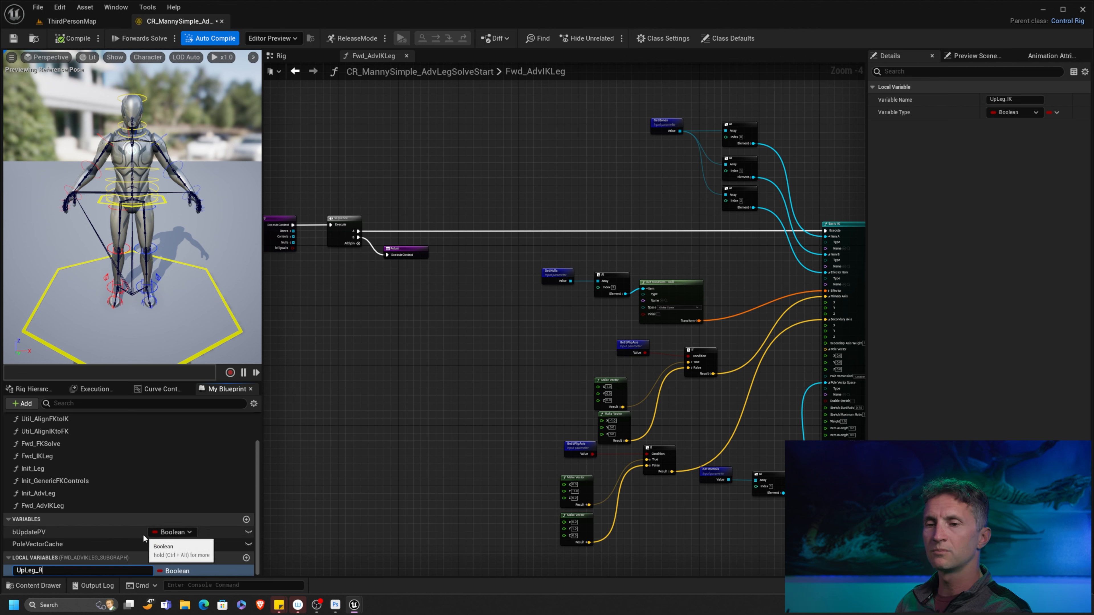
{"action": "key", "text": "Return"}
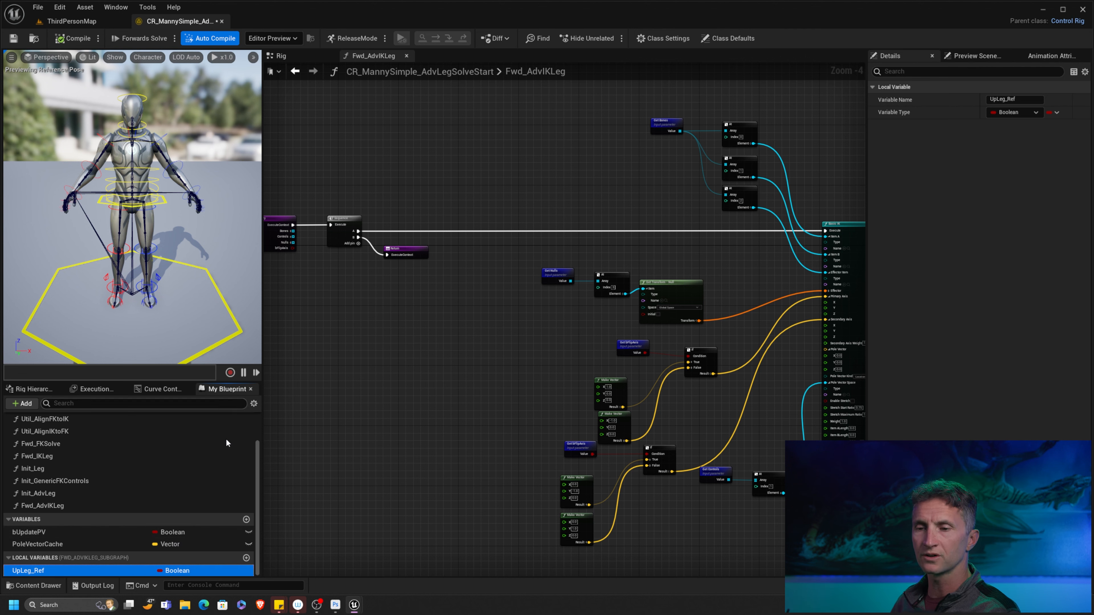
{"action": "left_click", "coordinate": [179, 571]}
{"action": "left_click", "coordinate": [180, 420]}
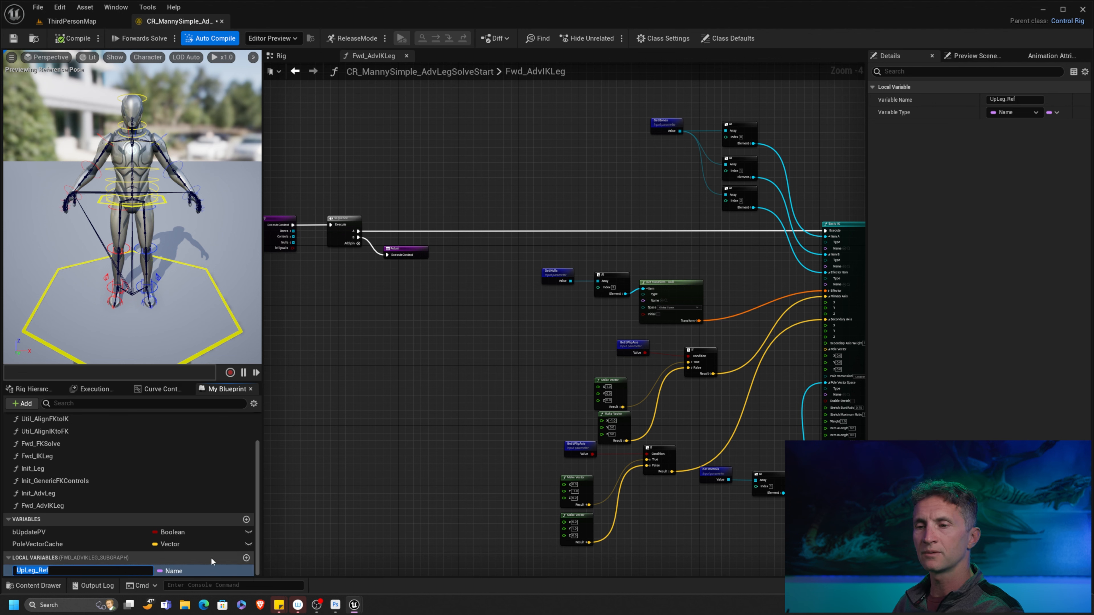
- Add two more local variables of type Name to the function, called LoLeg_Ref and Foot_Ref
{"action": "left_click", "coordinate": [247, 558]}
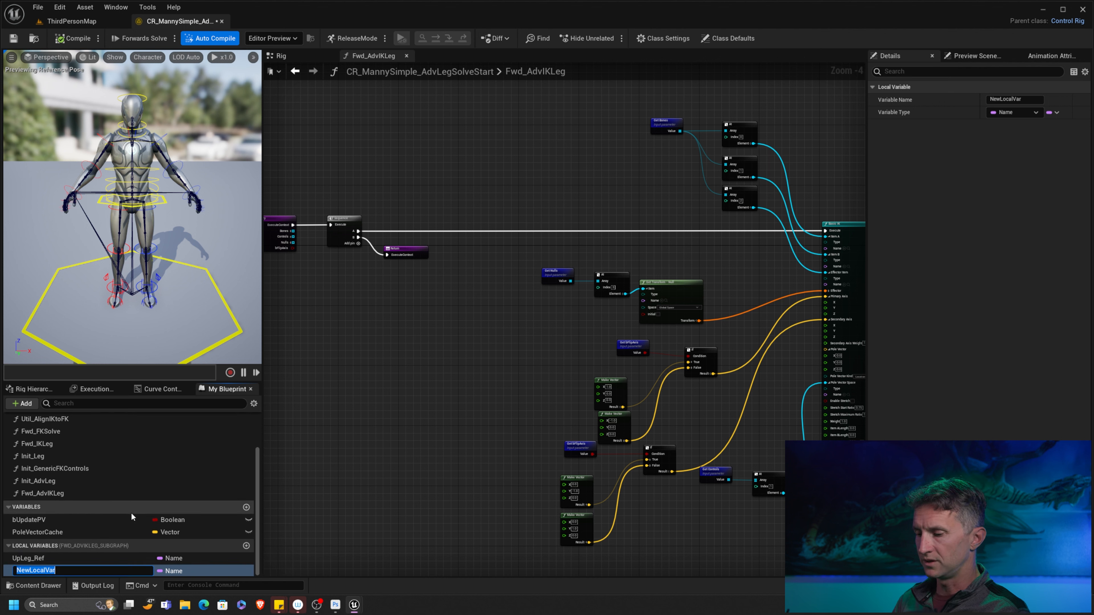
{"action": "type", "text": "LoLeg"}
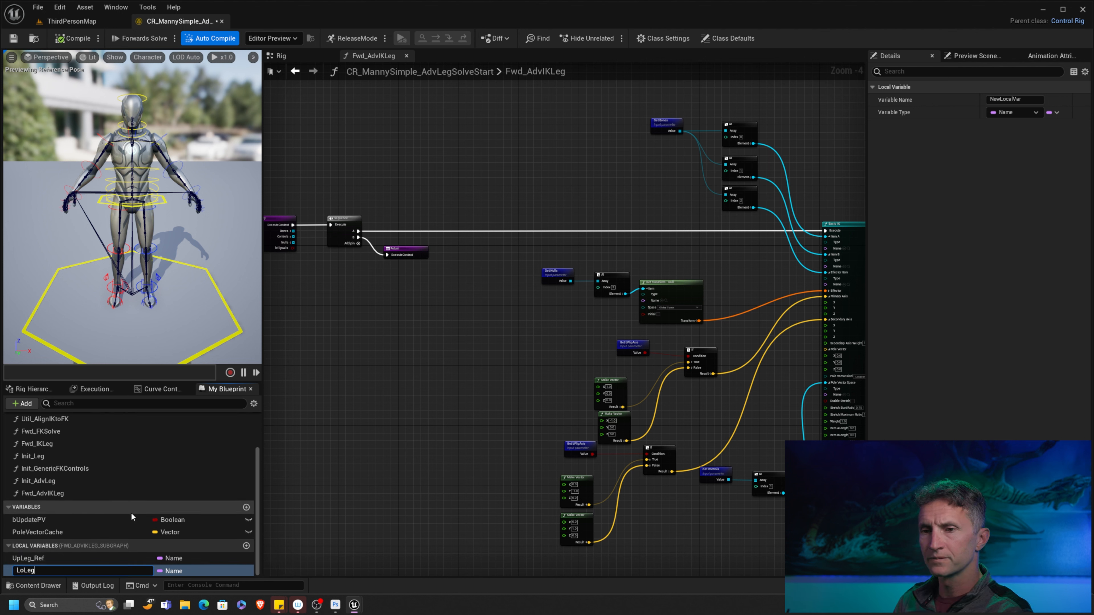
{"action": "type", "text": "_Ref"}
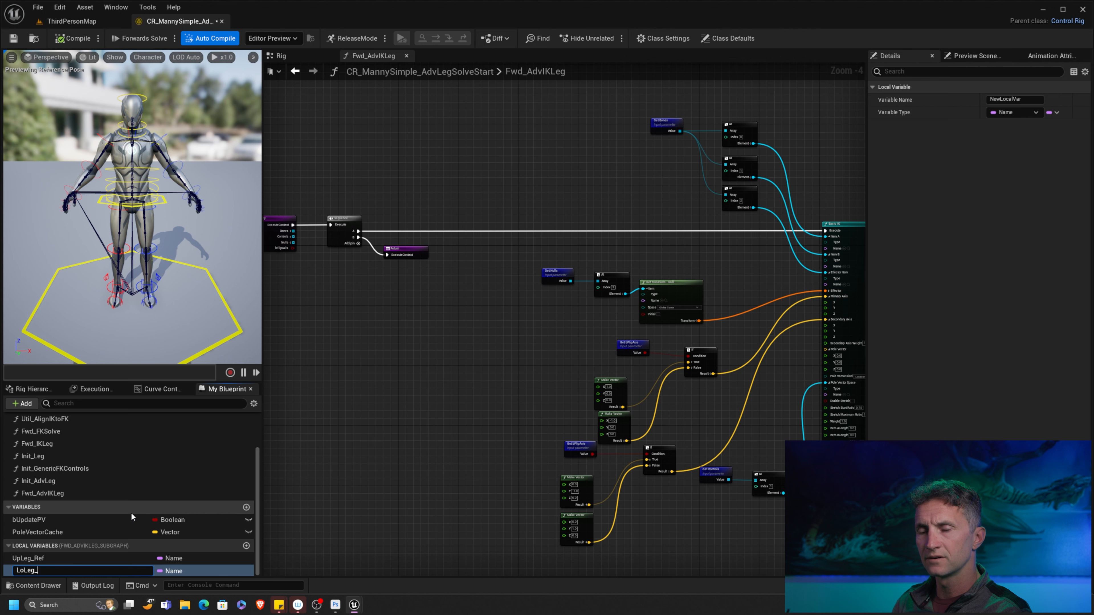
{"action": "key", "text": "Return"}
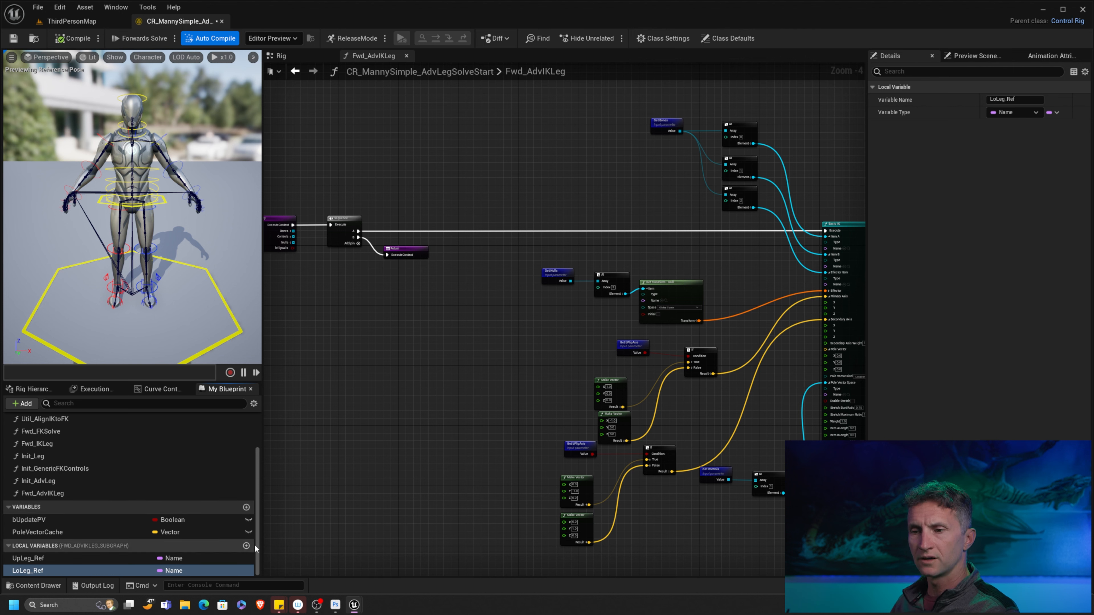
{"action": "left_click", "coordinate": [246, 546]}
{"action": "type", "text": "Foot_"}
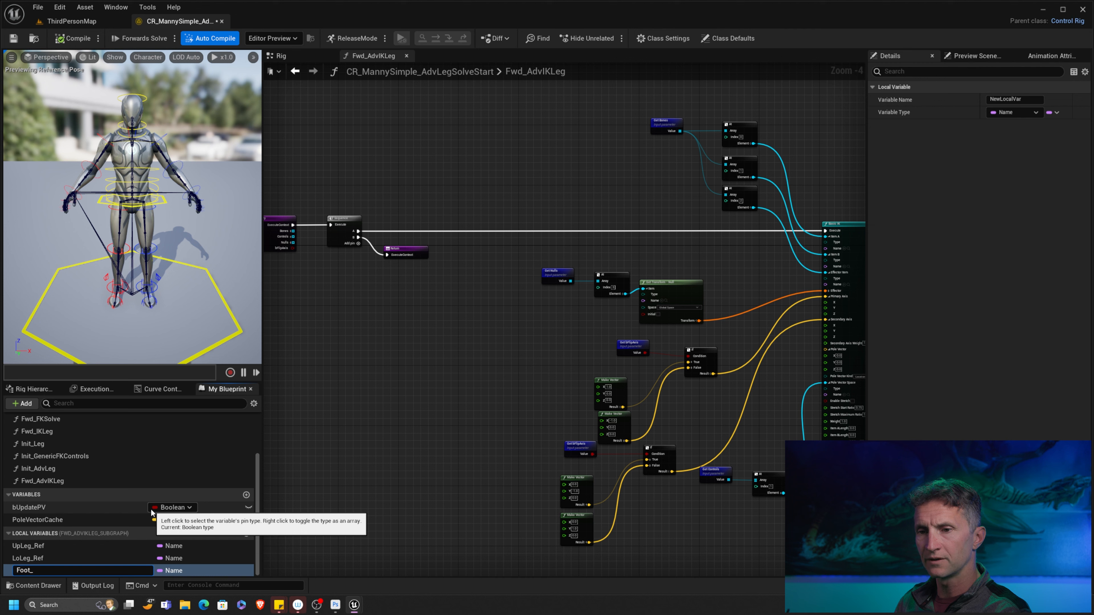
{"action": "type", "text": "Ref"}
{"action": "key", "text": "Return"}
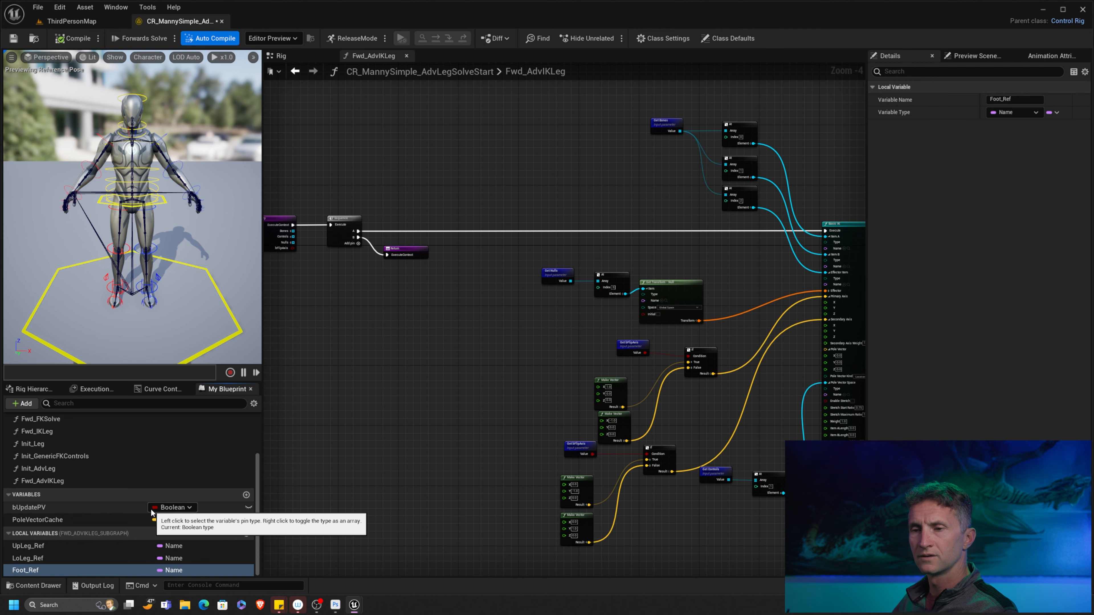
- Add Set nodes for UpLeg_Ref, LoLeg_Ref and Foot_Ref above the execution line running from Sequence to Basic IK
{"action": "left_click", "coordinate": [45, 547]}
{"action": "left_click_drag", "start_coordinate": [45, 550], "coordinate": [451, 177]}
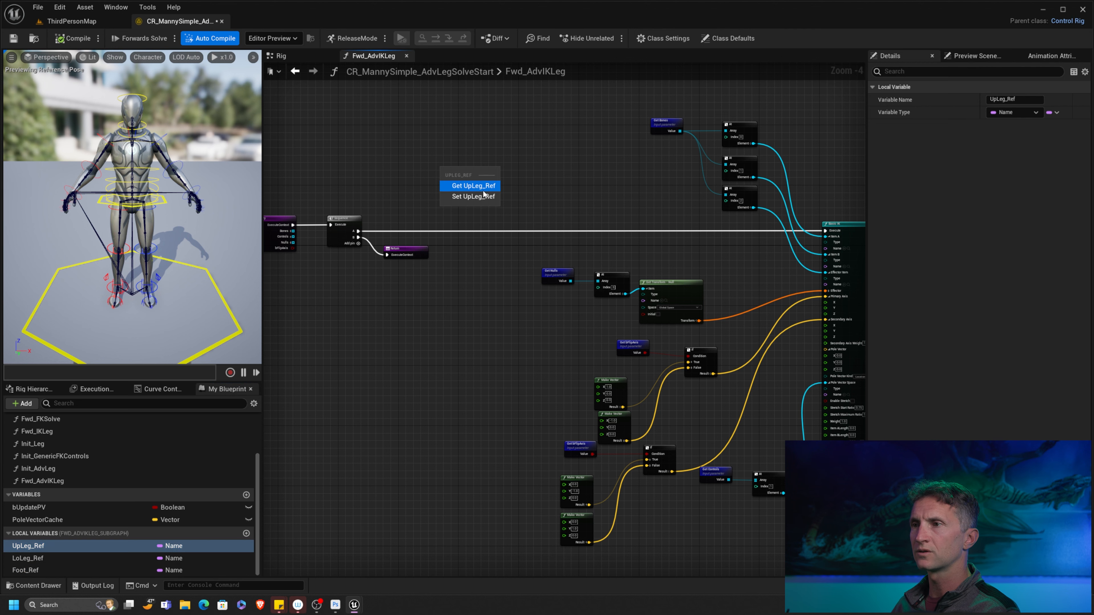
{"action": "left_click", "coordinate": [462, 196]}
{"action": "left_click_drag", "start_coordinate": [67, 556], "coordinate": [547, 181]}
{"action": "left_click", "coordinate": [564, 198]}
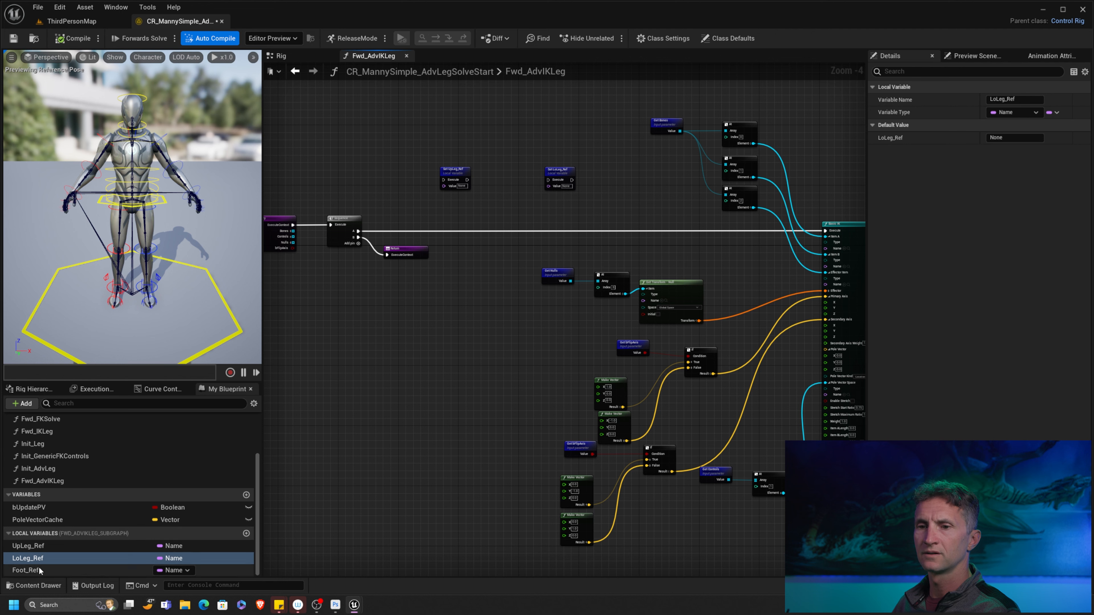
{"action": "left_click_drag", "start_coordinate": [34, 571], "coordinate": [557, 221]}
{"action": "left_click_drag", "start_coordinate": [604, 192], "coordinate": [606, 196]}
{"action": "left_click", "coordinate": [624, 211]}
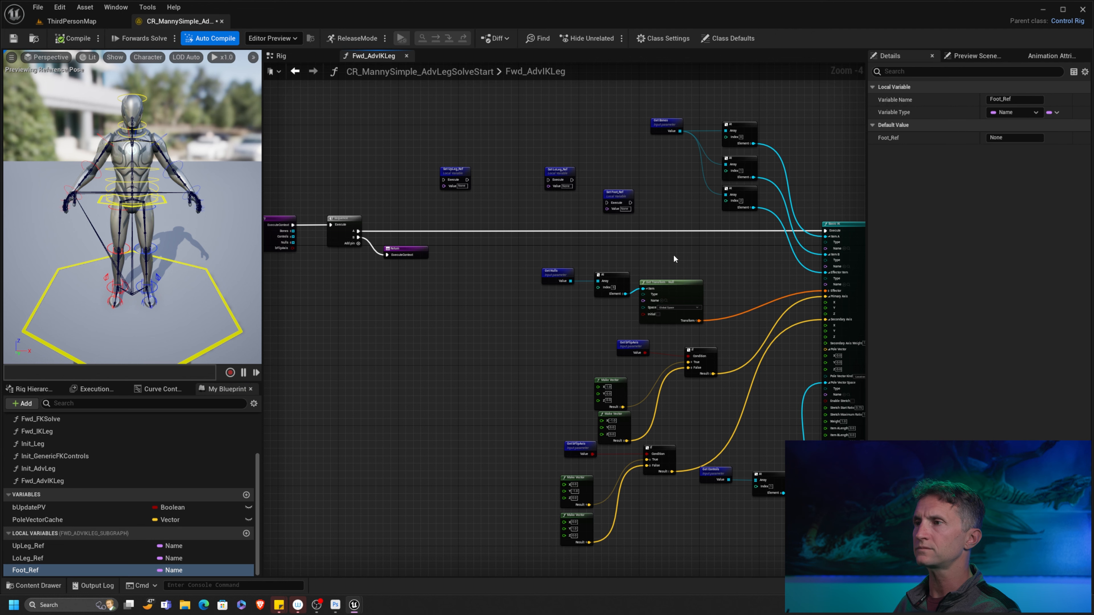
- Arrange the Set UpLeg_Ref, Set LoLeg_Ref and Set Foot_Ref nodes in one horizontal row just above the Sequence's A execution line
{"action": "scroll", "coordinate": [596, 286], "scroll_direction": "up", "scroll_amount": 4}
{"action": "right_click_drag", "start_coordinate": [525, 254], "coordinate": [612, 189]}
{"action": "left_click", "coordinate": [603, 175]}
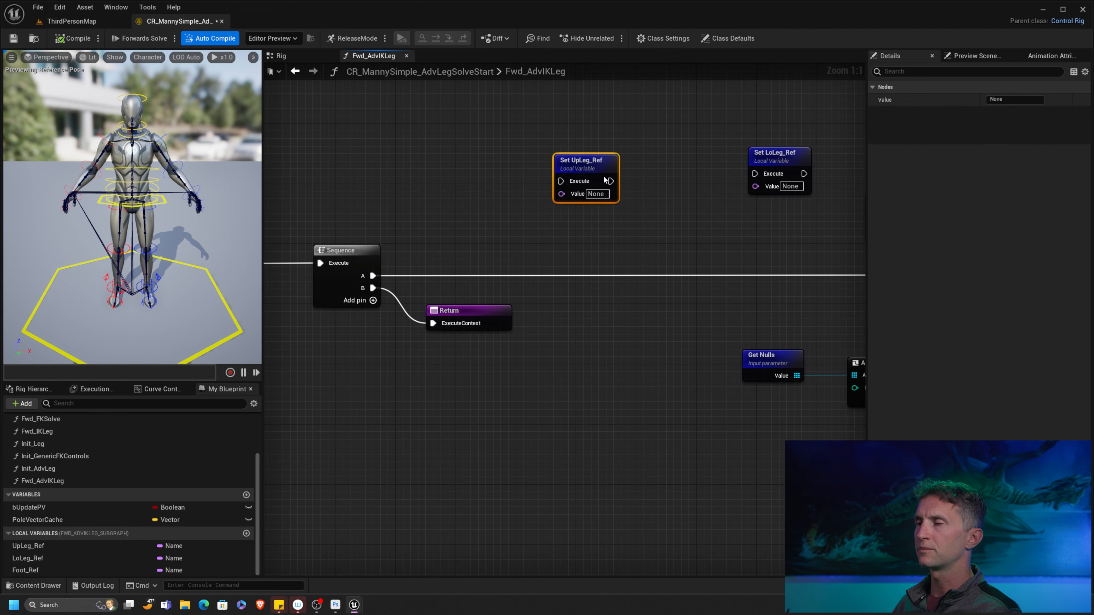
{"action": "left_click_drag", "start_coordinate": [603, 176], "coordinate": [592, 207]}
{"action": "right_click_drag", "start_coordinate": [625, 231], "coordinate": [601, 235]}
{"action": "left_click_drag", "start_coordinate": [630, 172], "coordinate": [550, 217]}
{"action": "left_click_drag", "start_coordinate": [716, 229], "coordinate": [613, 229]}
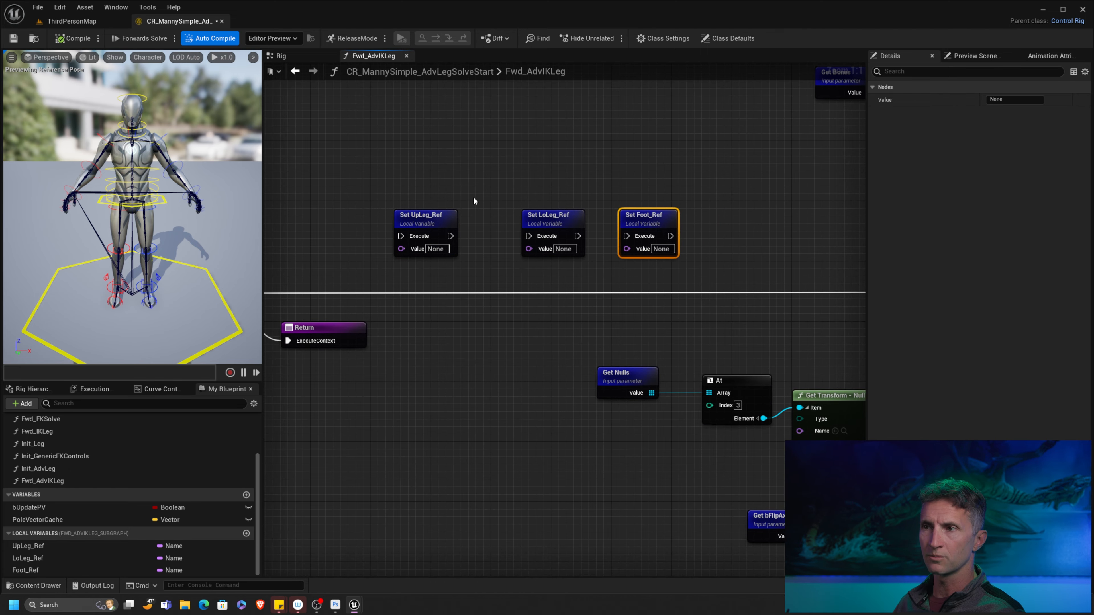
- Add a Get Bones input parameter node above and to the left of the Set UpLeg_Ref node
{"action": "right_click_drag", "start_coordinate": [473, 198], "coordinate": [601, 217]}
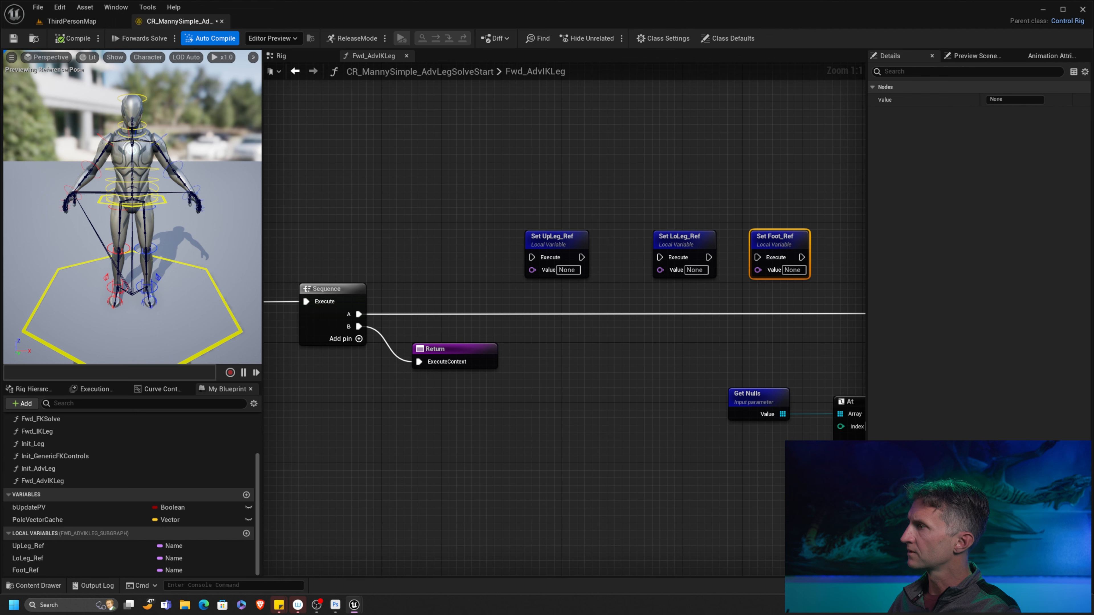
{"action": "right_click_drag", "start_coordinate": [457, 176], "coordinate": [387, 186]}
{"action": "right_click", "coordinate": [394, 184]}
{"action": "type", "text": "get b"}
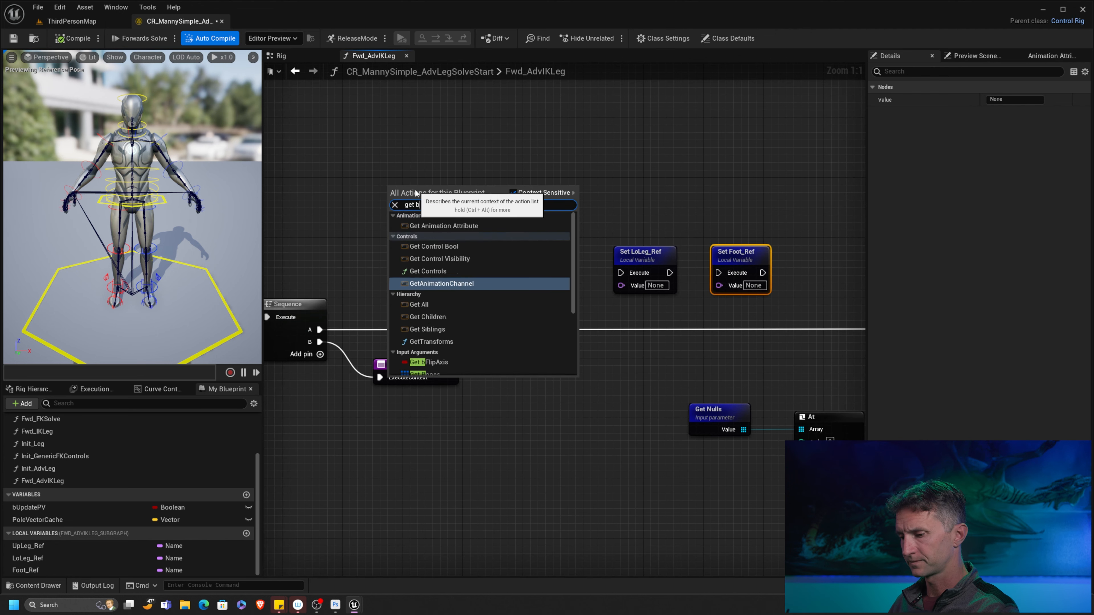
{"action": "type", "text": "ones"}
{"action": "left_click", "coordinate": [430, 226]}
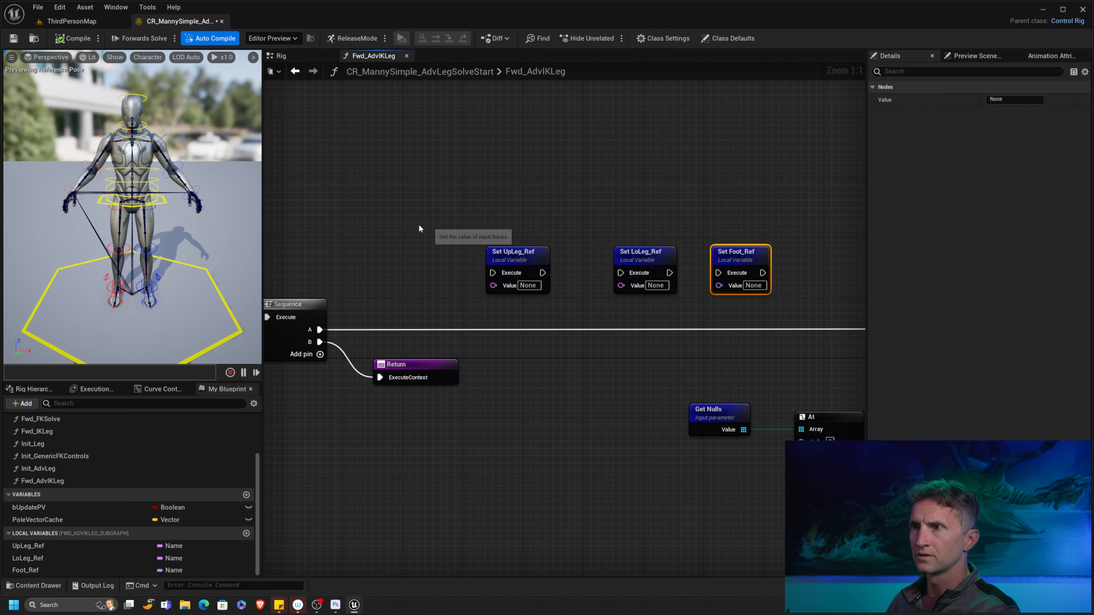
{"action": "left_click_drag", "start_coordinate": [513, 171], "coordinate": [530, 251]}
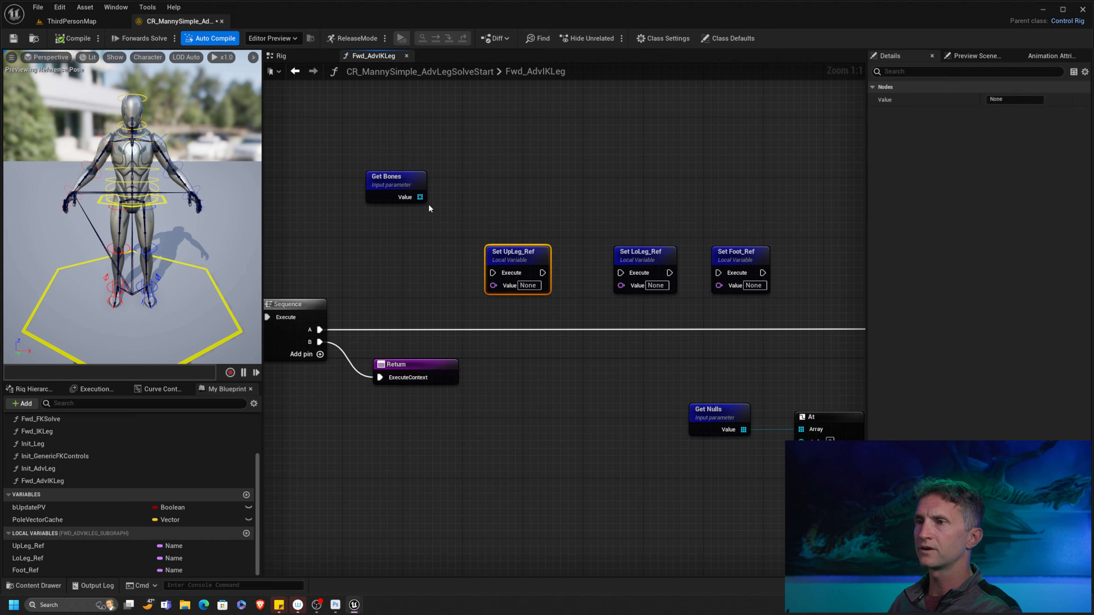
- Add an array At node fed by the new Get Bones value and place it directly below Get Bones
{"action": "left_click_drag", "start_coordinate": [420, 197], "coordinate": [450, 181]}
{"action": "type", "text": "at"}
{"action": "left_click", "coordinate": [501, 244]}
{"action": "left_click_drag", "start_coordinate": [472, 231], "coordinate": [392, 215]}
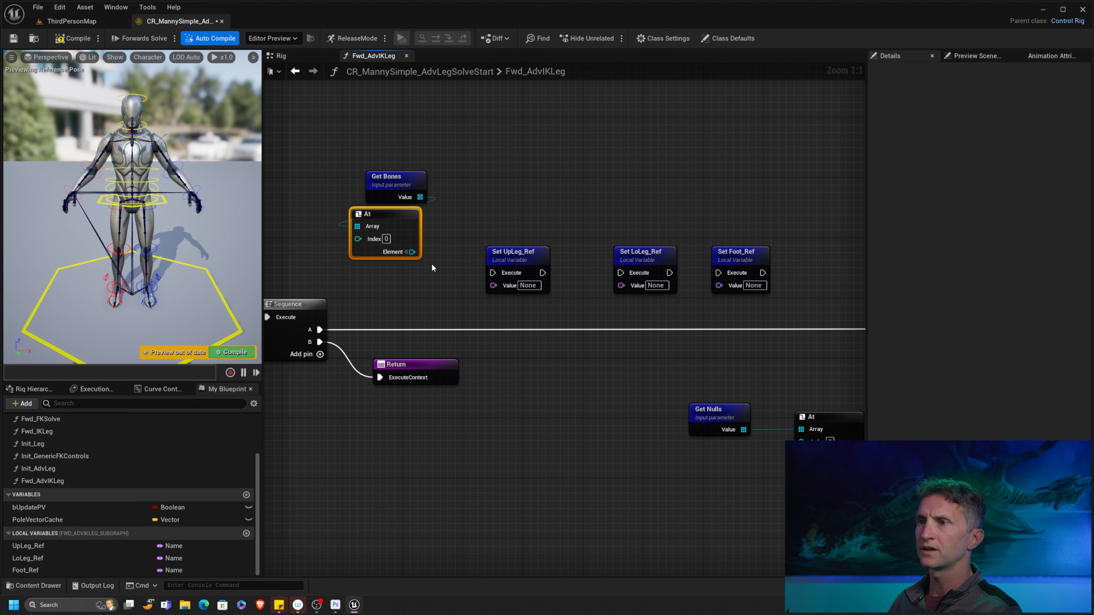
- Feed the Name of the At node's Element into a new Concat node and set the Concat's B value to _IK
{"action": "left_click", "coordinate": [406, 252]}
{"action": "left_click_drag", "start_coordinate": [413, 274], "coordinate": [408, 294]}
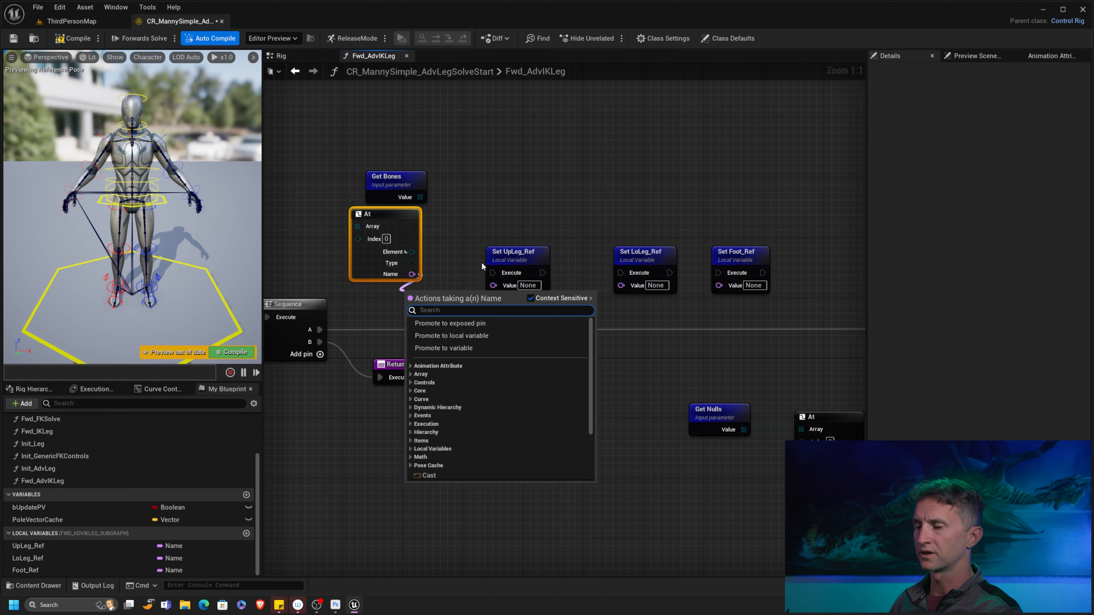
{"action": "type", "text": "concat"}
{"action": "key", "text": "Return"}
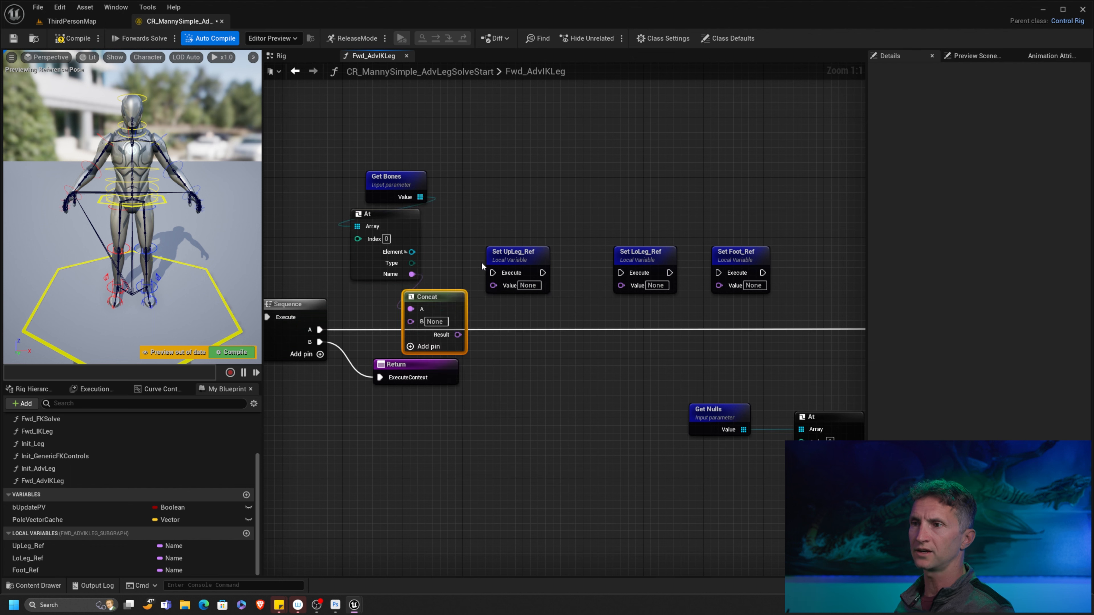
{"action": "left_click", "coordinate": [435, 321]}
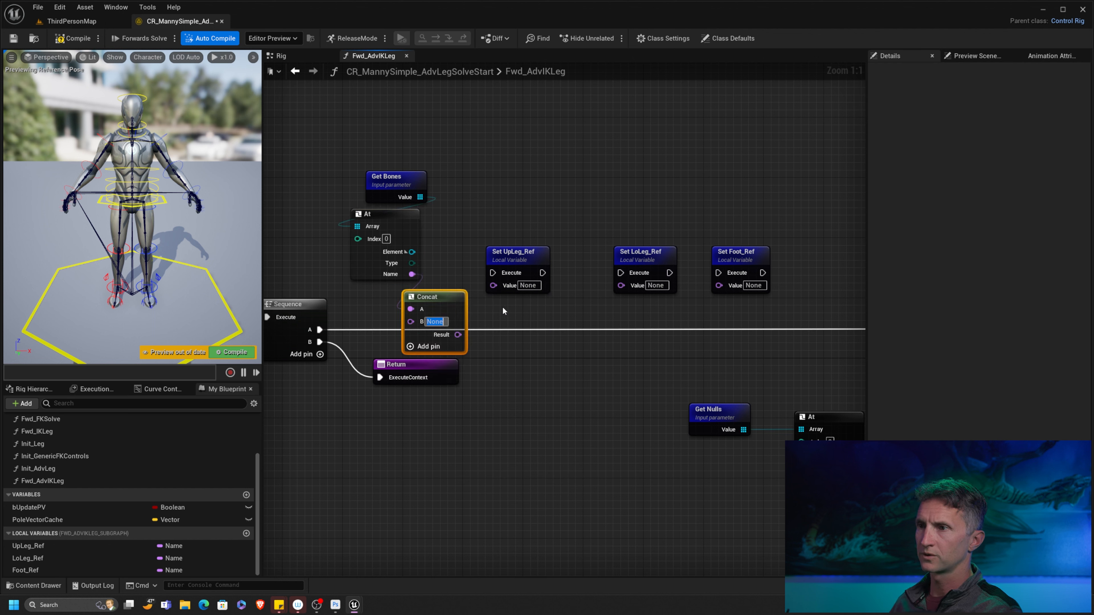
{"action": "key", "text": "BackSpace"}
{"action": "type", "text": "_"}
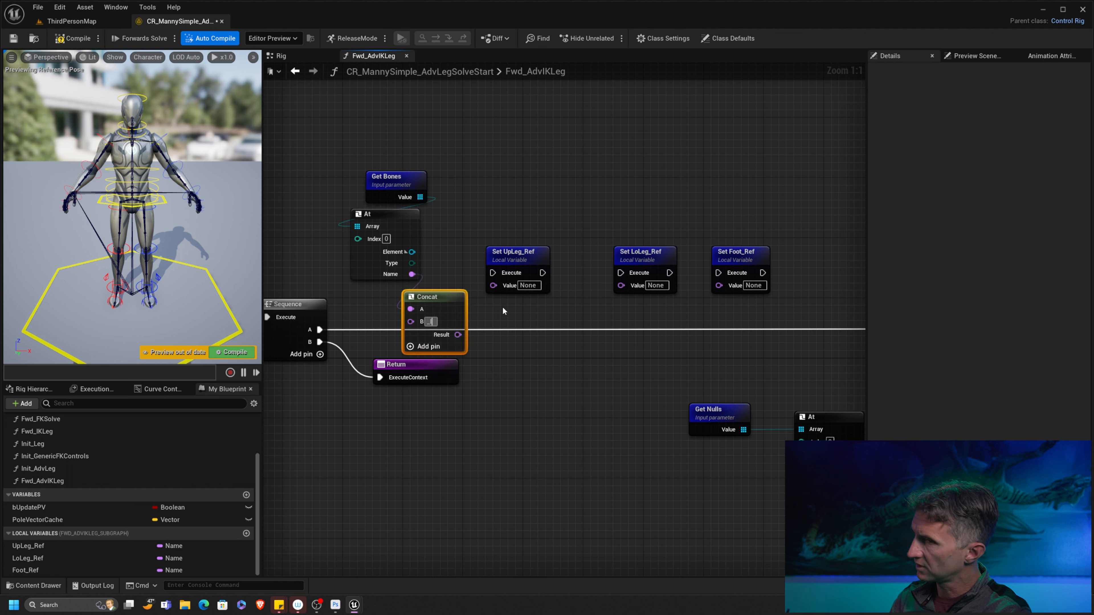
{"action": "type", "text": "IK"}
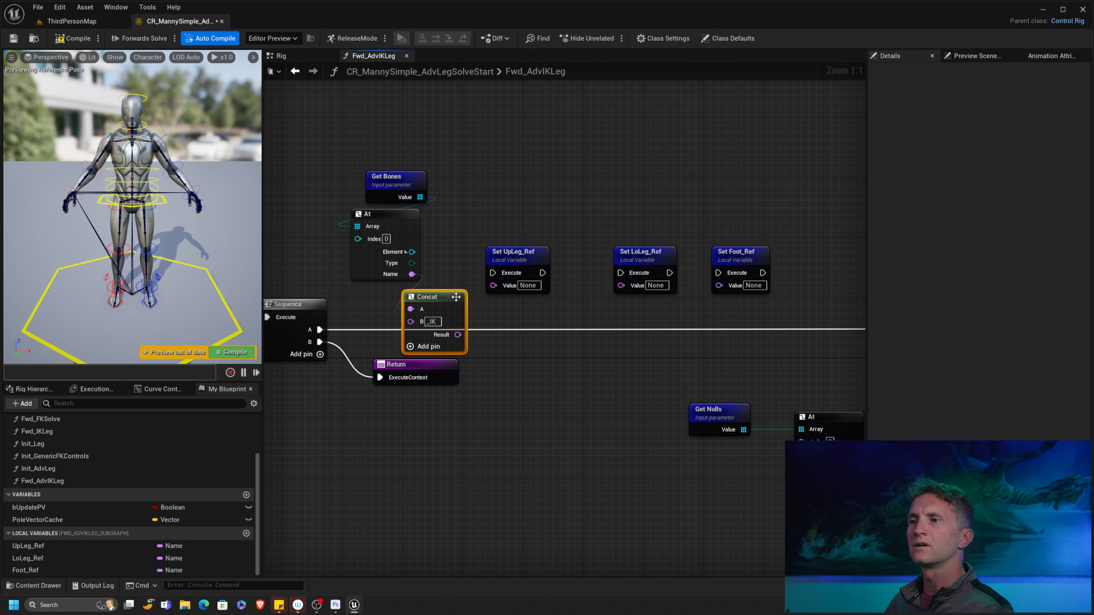
- Left-align Get Bones, At and Concat in a column beside Set UpLeg_Ref and connect Concat's Result to its Value
{"action": "left_click_drag", "start_coordinate": [444, 293], "coordinate": [398, 293]}
{"action": "left_click_drag", "start_coordinate": [420, 179], "coordinate": [412, 179]}
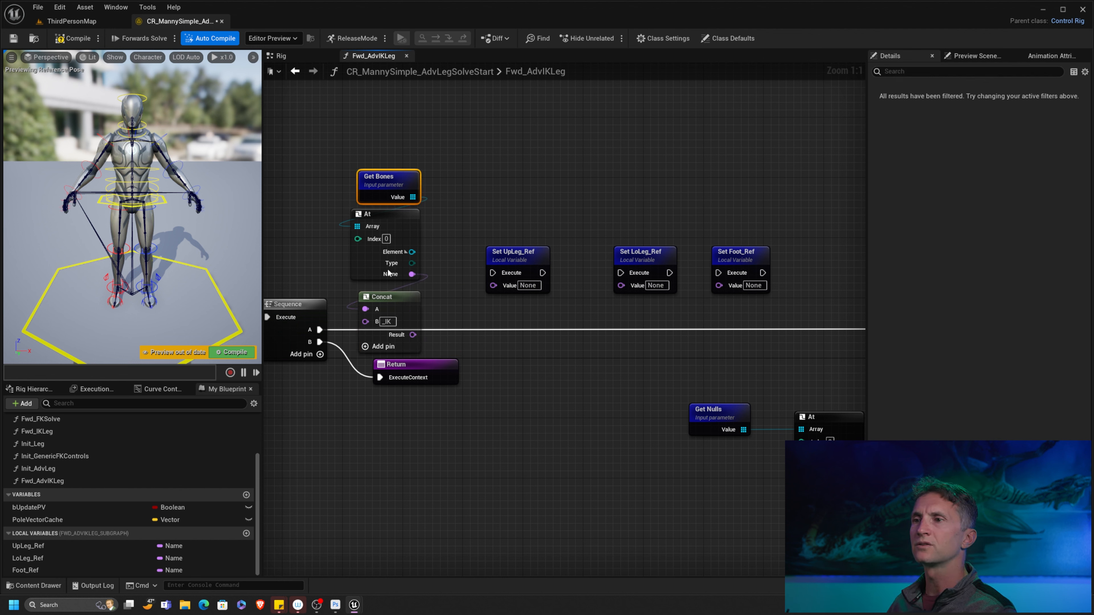
{"action": "left_click_drag", "start_coordinate": [393, 302], "coordinate": [385, 294]}
{"action": "left_click_drag", "start_coordinate": [398, 134], "coordinate": [426, 198]}
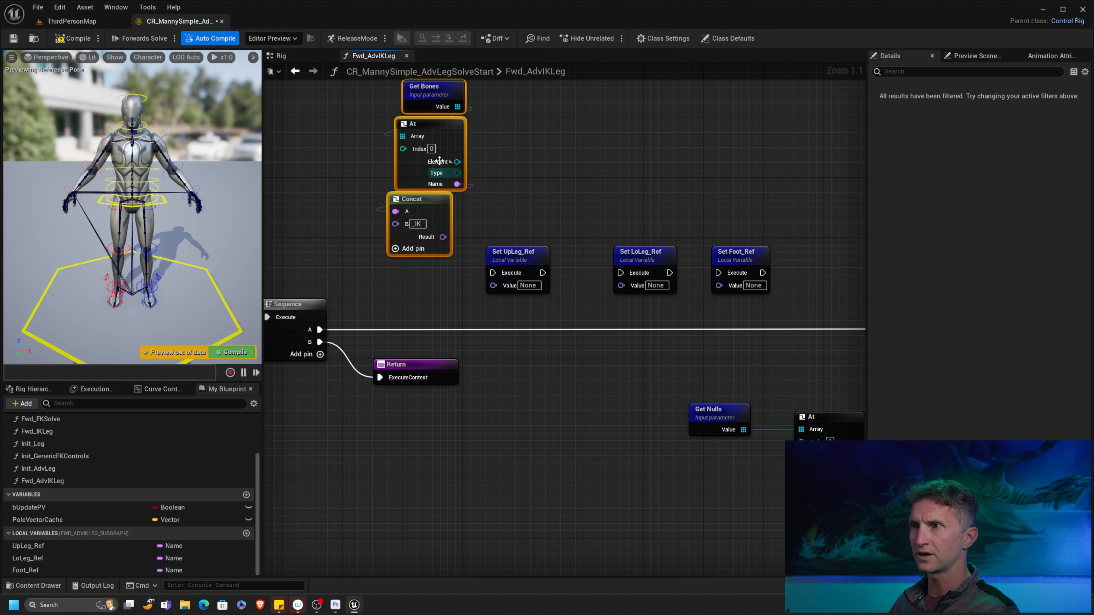
{"action": "right_click", "coordinate": [448, 141]}
{"action": "mouse_move", "coordinate": [504, 225]}
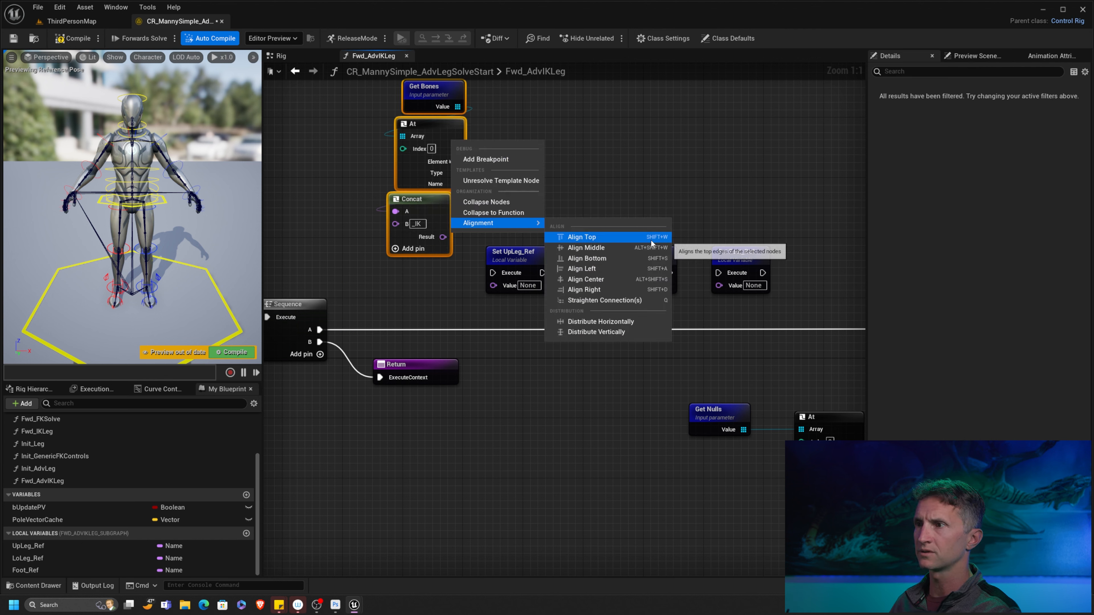
{"action": "left_click", "coordinate": [656, 268]}
{"action": "right_click_drag", "start_coordinate": [527, 145], "coordinate": [491, 182]}
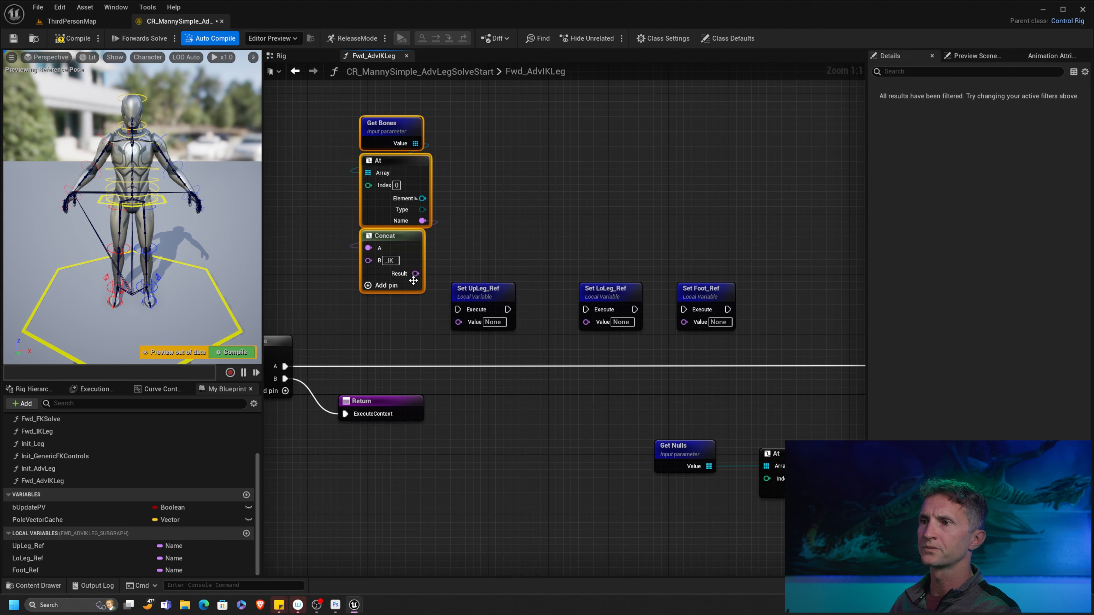
{"action": "left_click_drag", "start_coordinate": [413, 281], "coordinate": [459, 321]}
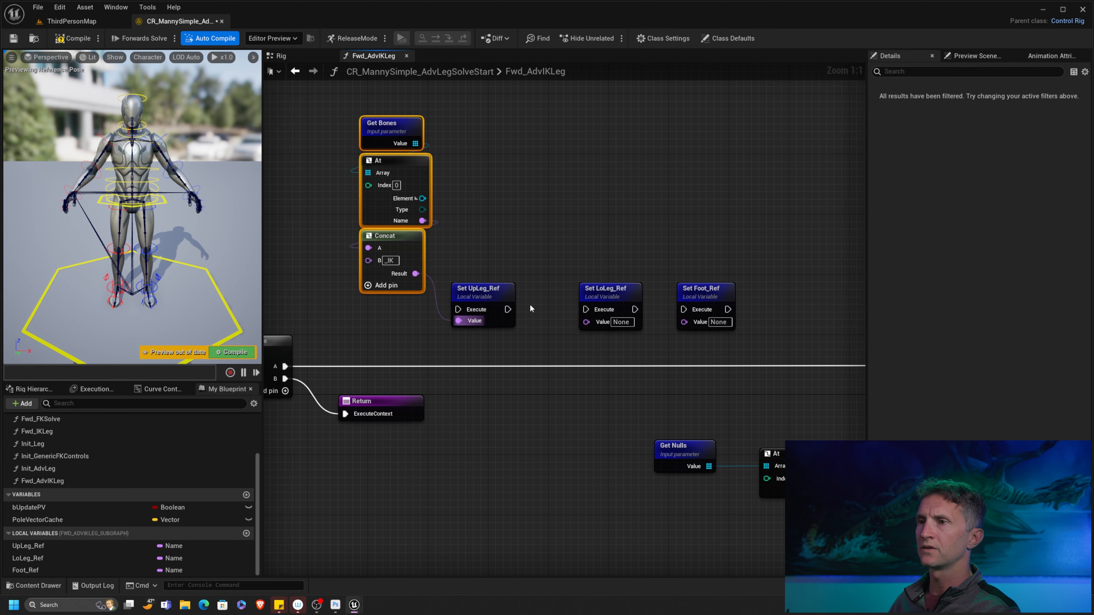
- Duplicate the Get Bones, At and Concat column twice and space the copies beside Set LoLeg_Ref and Set Foot_Ref
{"action": "key", "text": "ctrl+c"}
{"action": "right_click_drag", "start_coordinate": [530, 304], "coordinate": [523, 326]}
{"action": "key", "text": "ctrl+v"}
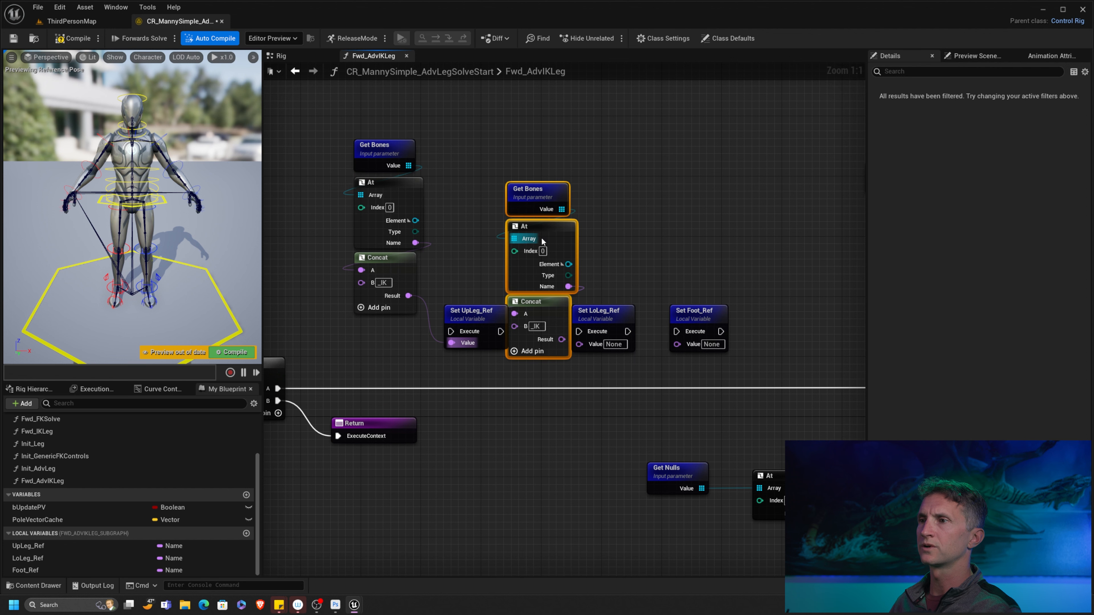
{"action": "left_click_drag", "start_coordinate": [542, 237], "coordinate": [564, 175]}
{"action": "key", "text": "ctrl+v"}
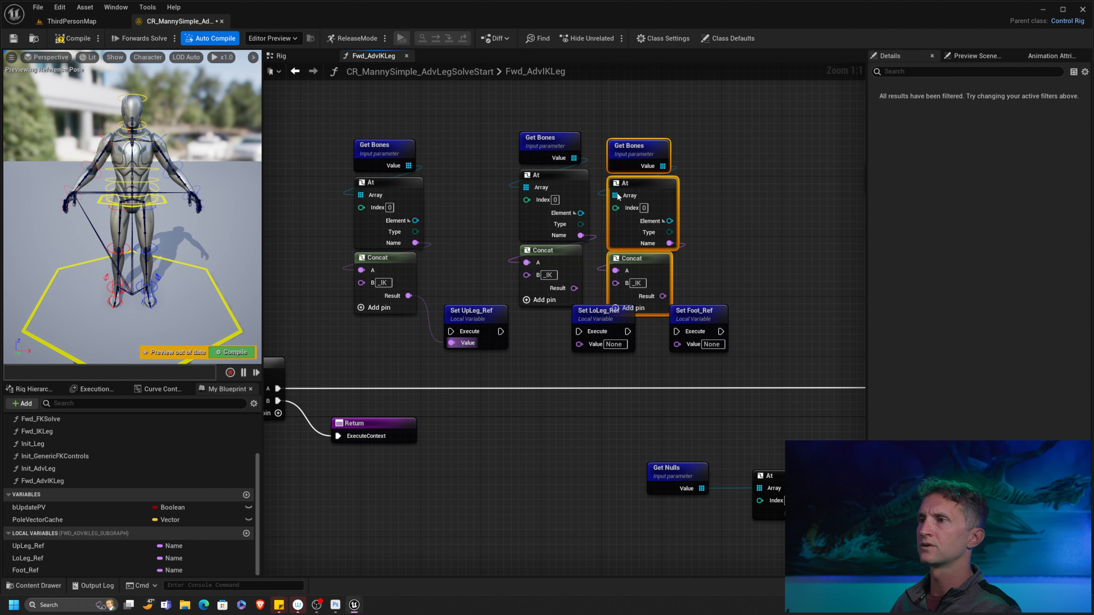
{"action": "left_click_drag", "start_coordinate": [618, 196], "coordinate": [637, 189]}
{"action": "left_click_drag", "start_coordinate": [698, 311], "coordinate": [780, 304]}
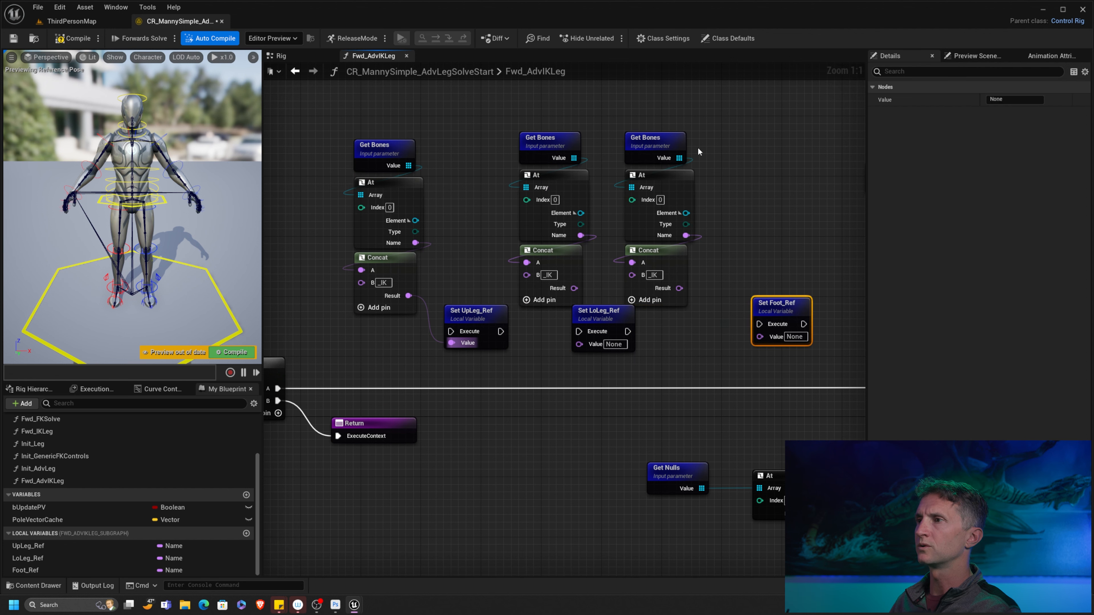
{"action": "left_click_drag", "start_coordinate": [699, 151], "coordinate": [703, 267]}
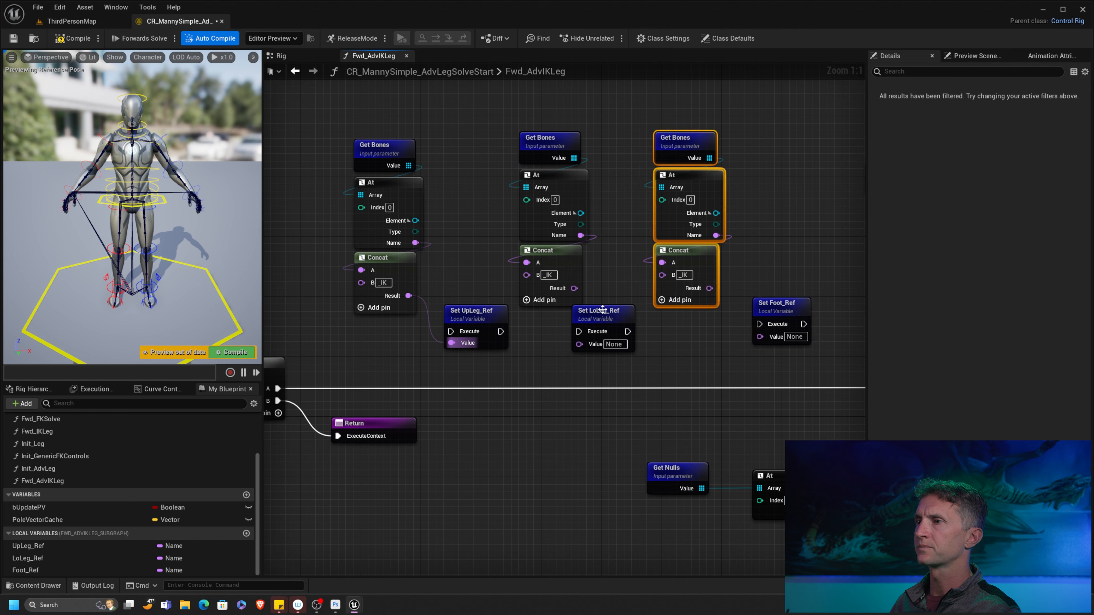
{"action": "left_click_drag", "start_coordinate": [603, 310], "coordinate": [624, 309]}
{"action": "left_click_drag", "start_coordinate": [692, 125], "coordinate": [720, 242]}
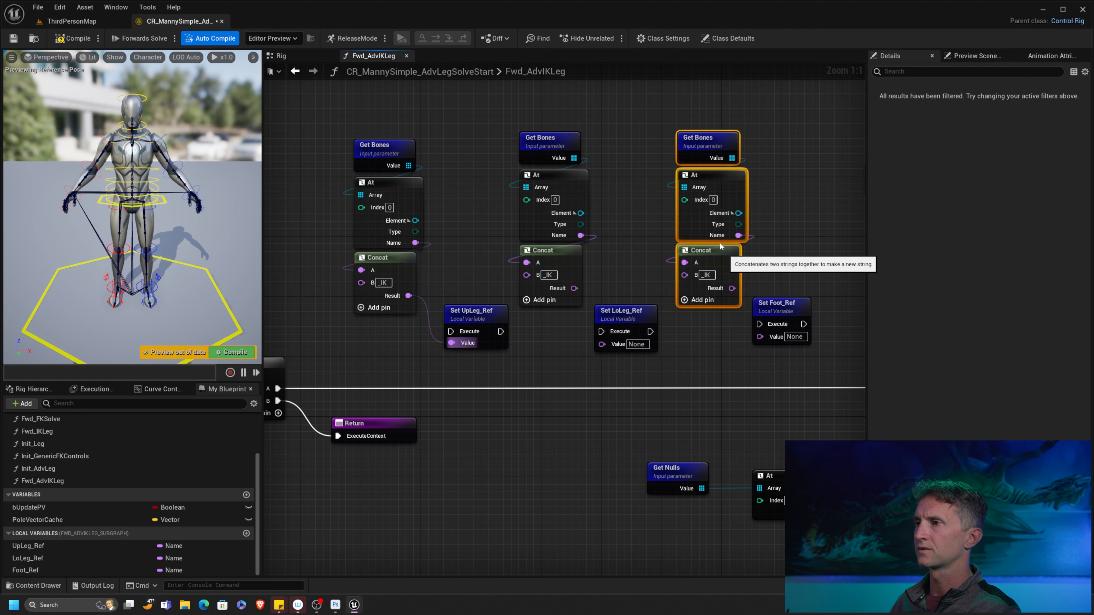
- Set the copied At indexes to 1 and 2 and connect their Concat Results to the Set LoLeg_Ref and Set Foot_Ref Values
{"action": "type", "text": "1"}
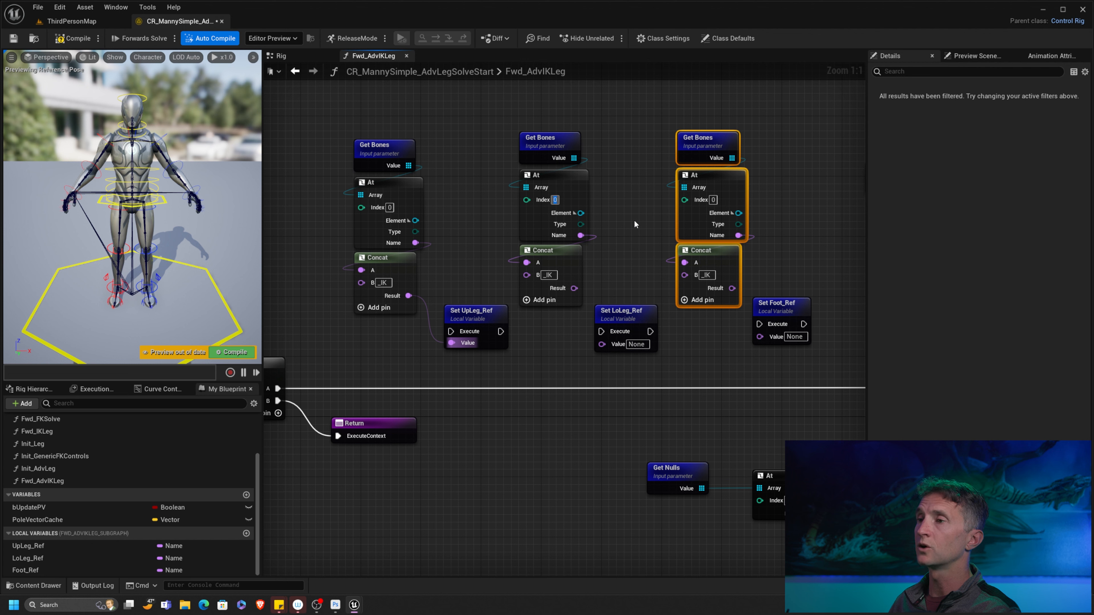
{"action": "left_click", "coordinate": [673, 223]}
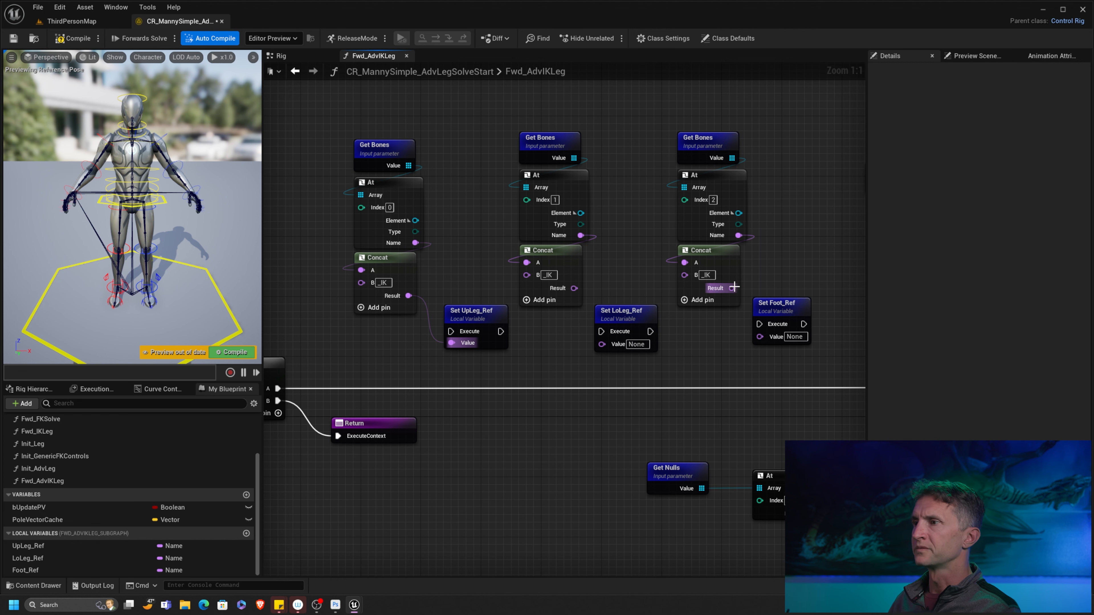
{"action": "left_click_drag", "start_coordinate": [733, 288], "coordinate": [760, 337]}
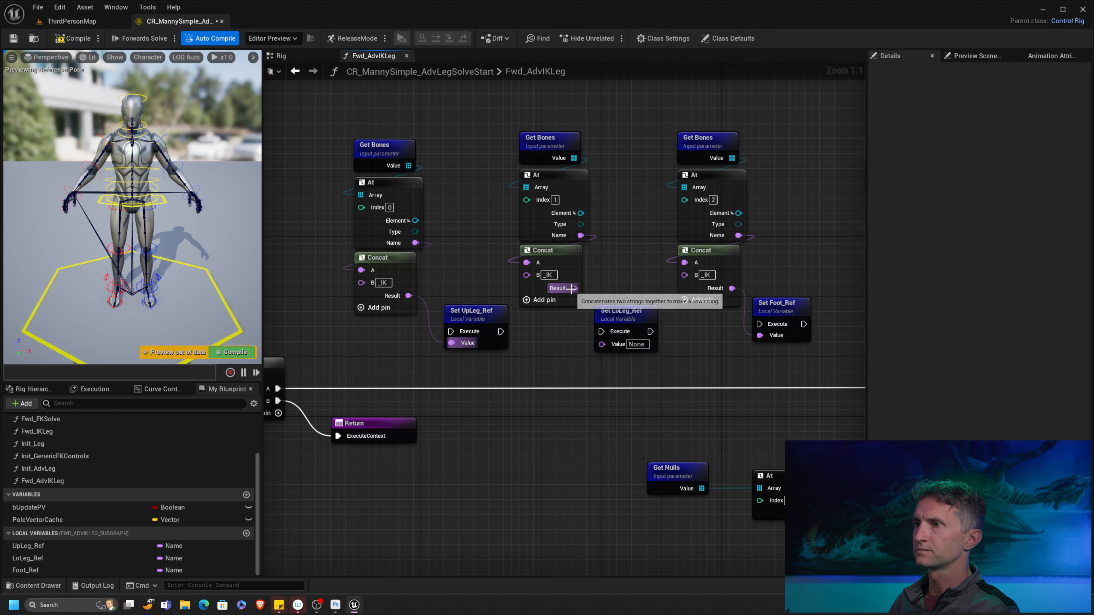
{"action": "left_click_drag", "start_coordinate": [572, 288], "coordinate": [601, 344]}
- Reroute execution from the Sequence's A output through Set UpLeg_Ref, Set LoLeg_Ref and Set Foot_Ref to Basic IK
{"action": "right_click_drag", "start_coordinate": [573, 336], "coordinate": [659, 271]}
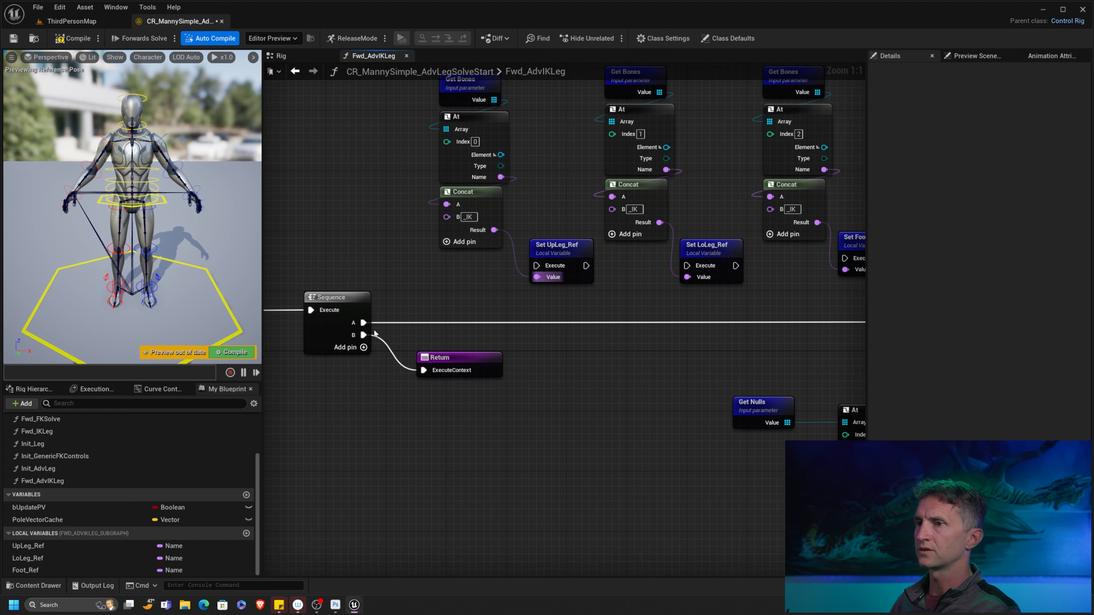
{"action": "left_click_drag", "start_coordinate": [367, 324], "coordinate": [777, 265], "text": "ctrl"}
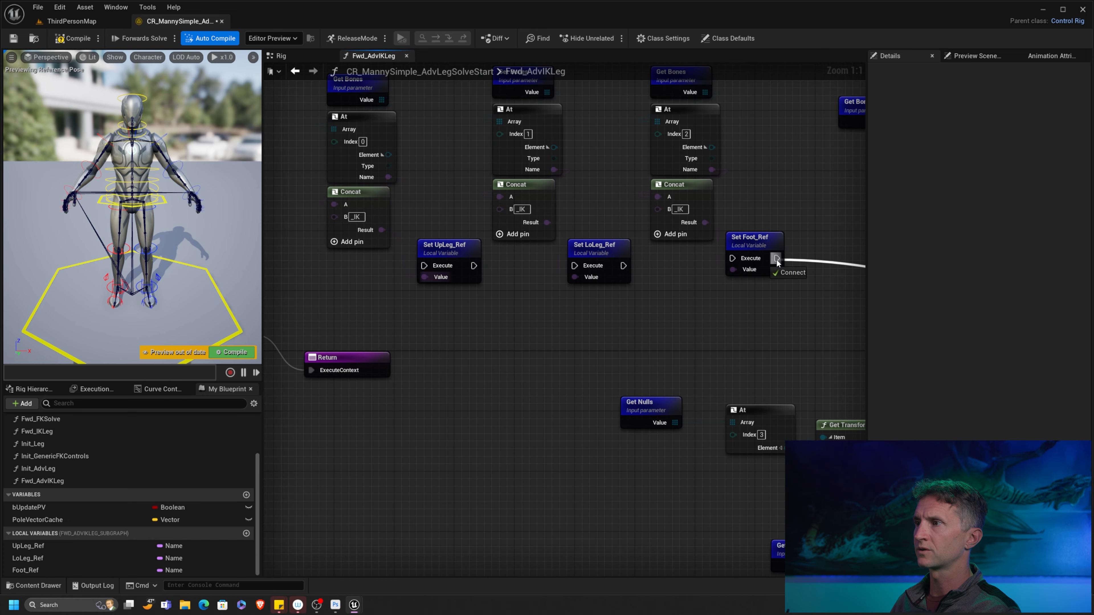
{"action": "right_click_drag", "start_coordinate": [485, 316], "coordinate": [646, 341]}
{"action": "left_click_drag", "start_coordinate": [407, 355], "coordinate": [741, 300]}
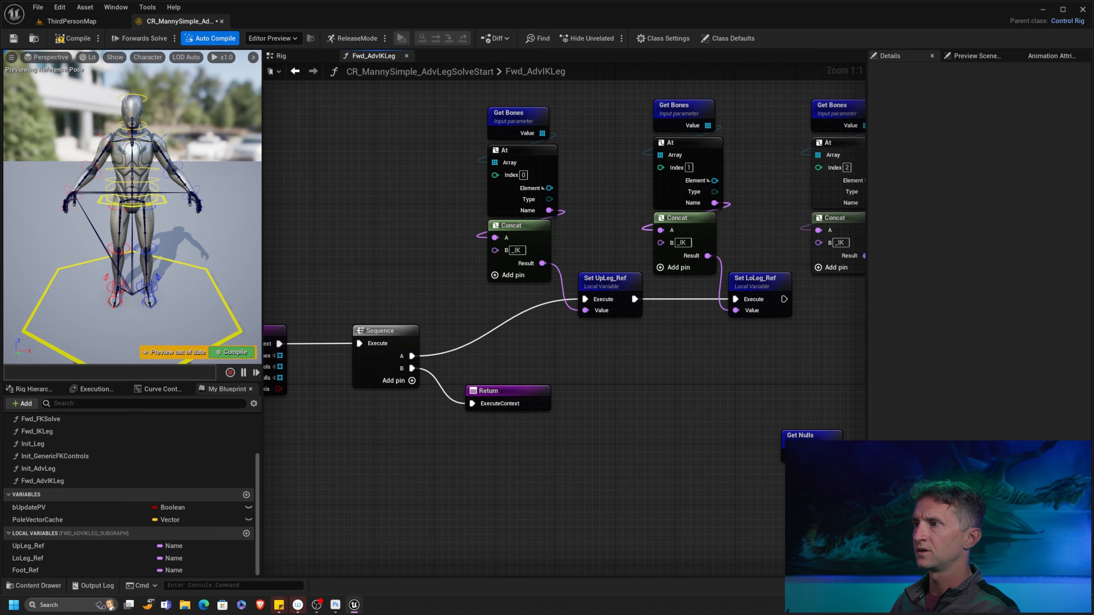
{"action": "right_click_drag", "start_coordinate": [741, 300], "coordinate": [603, 291]}
{"action": "left_click_drag", "start_coordinate": [646, 290], "coordinate": [756, 284]}
{"action": "scroll", "coordinate": [756, 283], "scroll_direction": "down", "scroll_amount": 6}
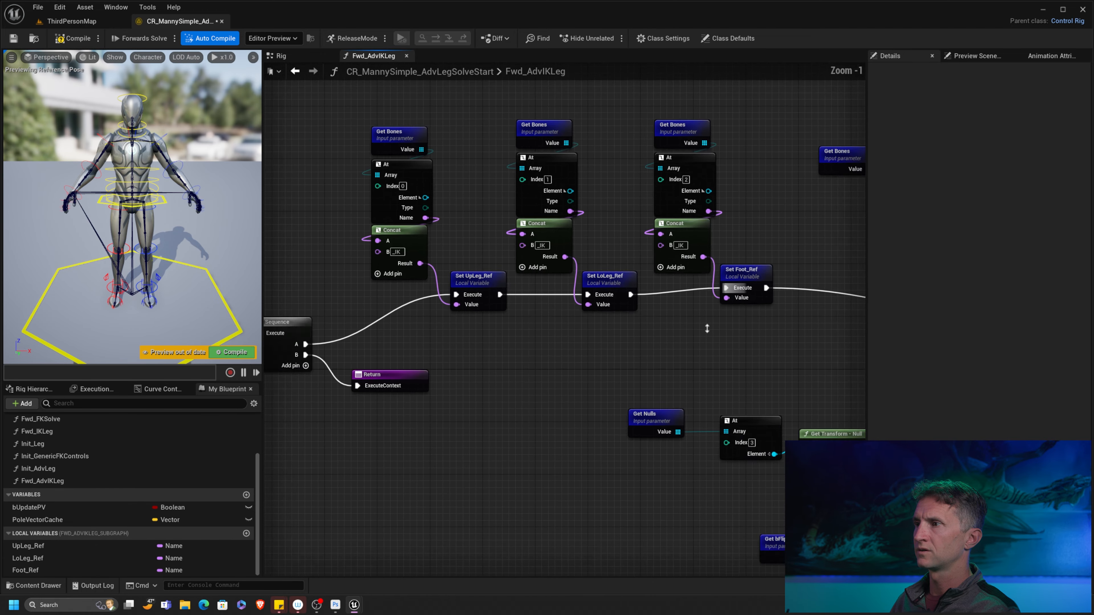
- Reposition the reference-name node groups so the three Set nodes sit along the Sequence's A execution line
{"action": "right_click_drag", "start_coordinate": [627, 254], "coordinate": [520, 254]}
{"action": "left_click_drag", "start_coordinate": [486, 233], "coordinate": [616, 298]}
{"action": "left_click_drag", "start_coordinate": [606, 286], "coordinate": [585, 298]}
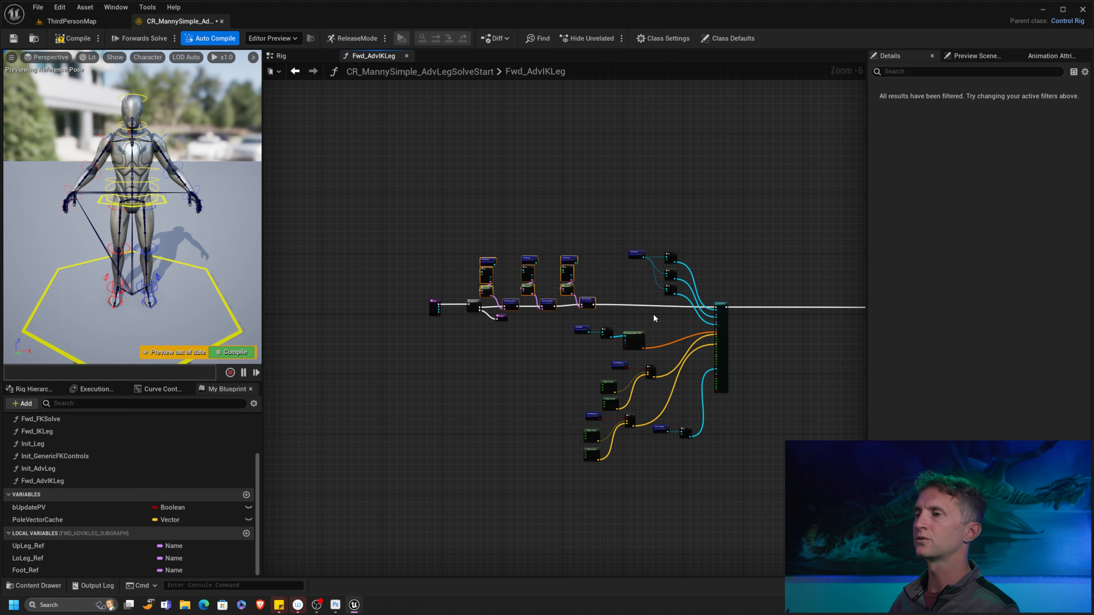
{"action": "scroll", "coordinate": [653, 314], "scroll_direction": "up", "scroll_amount": 2}
{"action": "left_click_drag", "start_coordinate": [412, 168], "coordinate": [450, 277]}
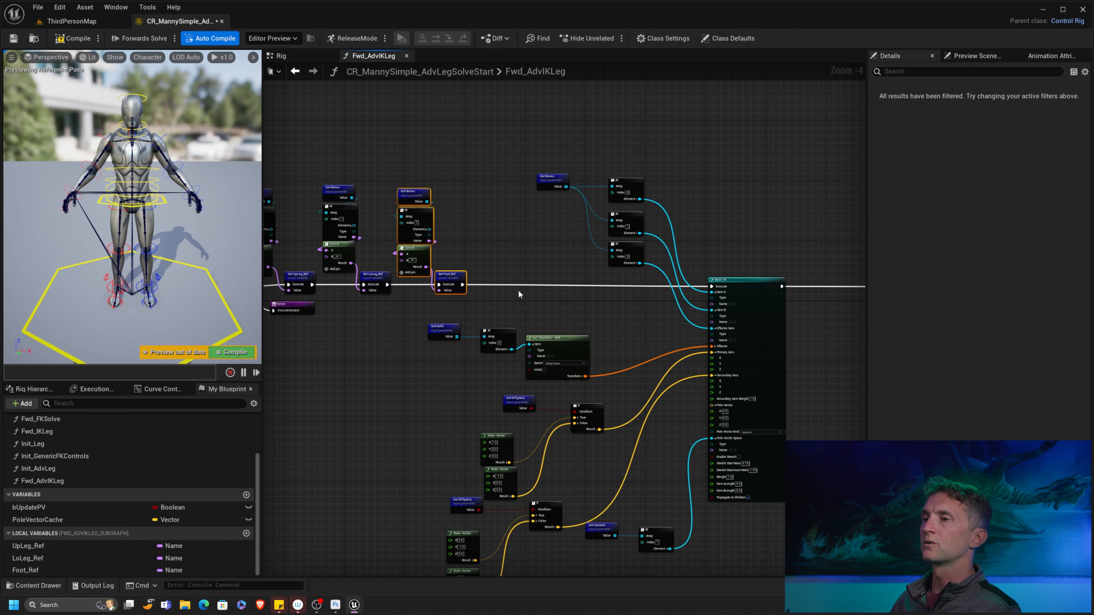
{"action": "scroll", "coordinate": [194, 265], "scroll_direction": "up", "scroll_amount": 5}
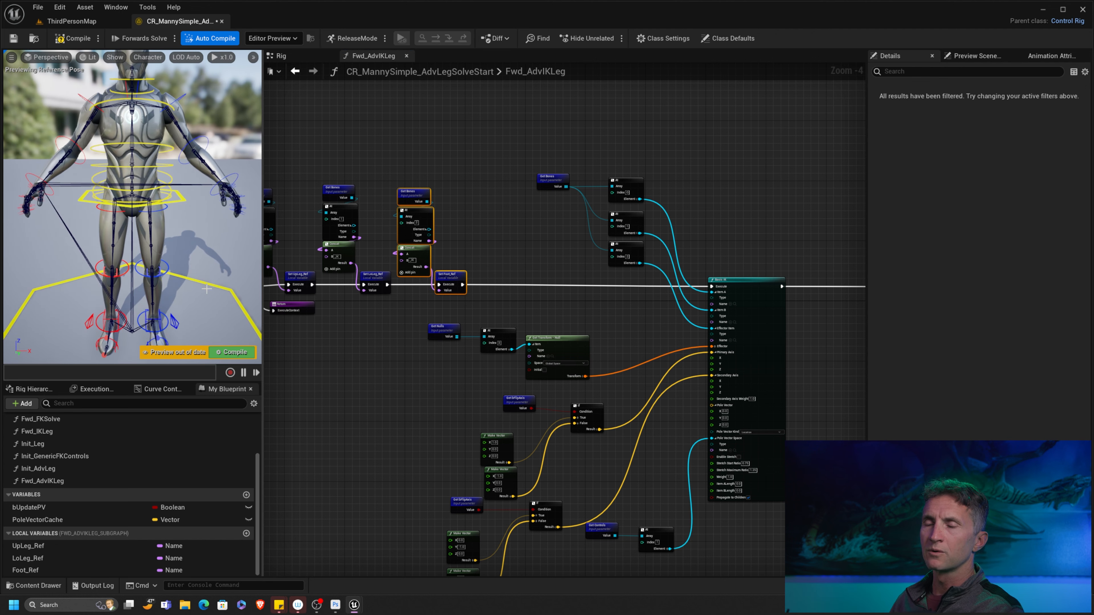
{"action": "left_click_drag", "start_coordinate": [194, 265], "coordinate": [108, 267]}
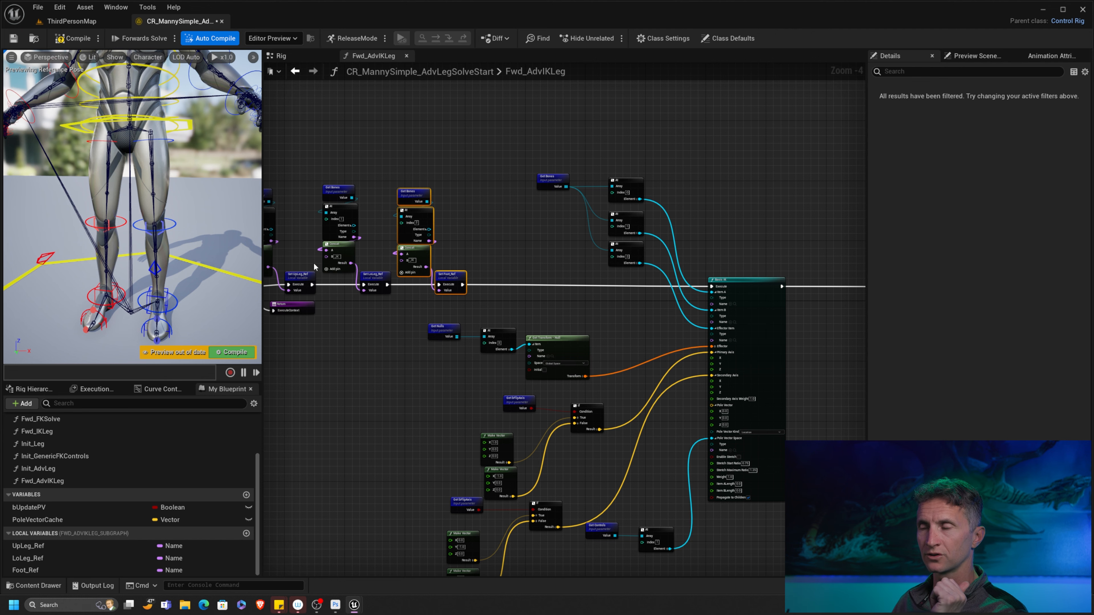
- Delete the Get Bones node and the three At nodes feeding Item A, Item B and Effector Item of Basic IK
{"action": "scroll", "coordinate": [745, 222], "scroll_direction": "up", "scroll_amount": 4}
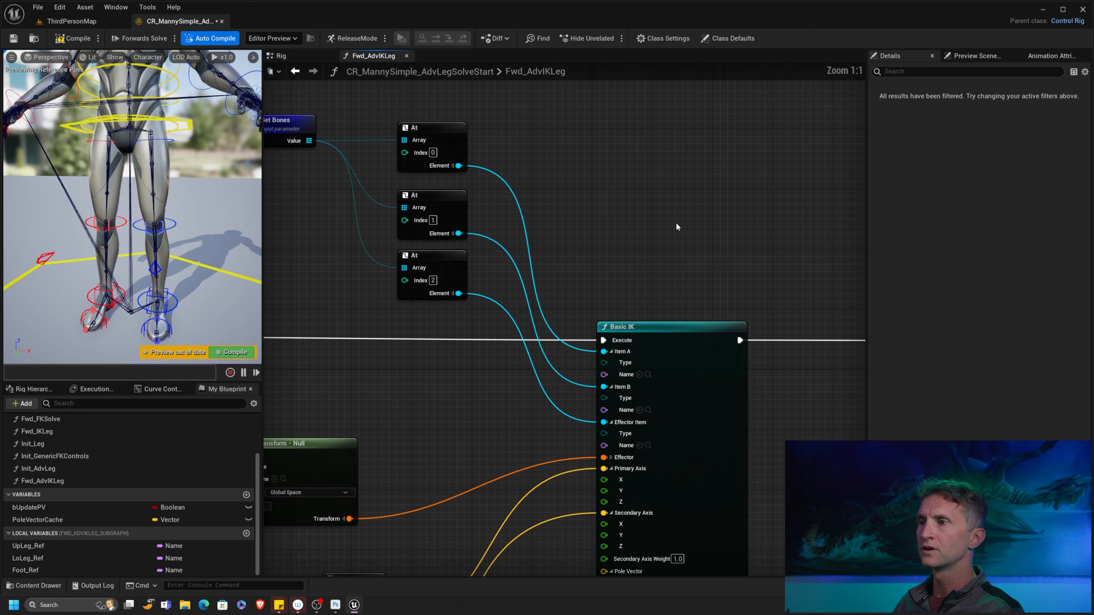
{"action": "right_click_drag", "start_coordinate": [677, 227], "coordinate": [709, 232]}
{"action": "left_click_drag", "start_coordinate": [368, 96], "coordinate": [536, 279]}
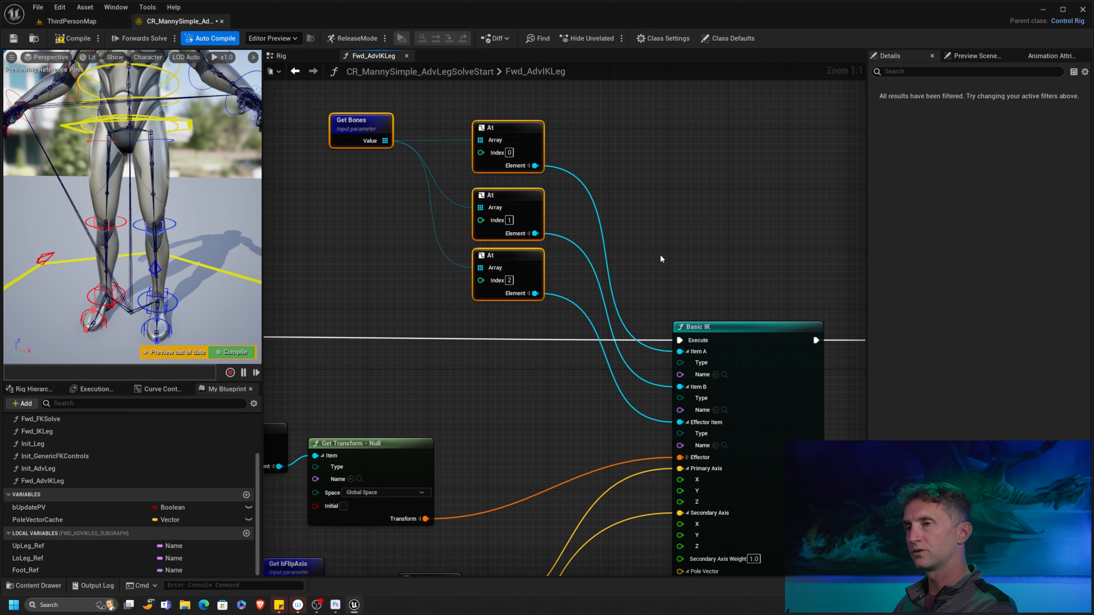
{"action": "key", "text": "Delete"}
{"action": "right_click_drag", "start_coordinate": [596, 410], "coordinate": [527, 248]}
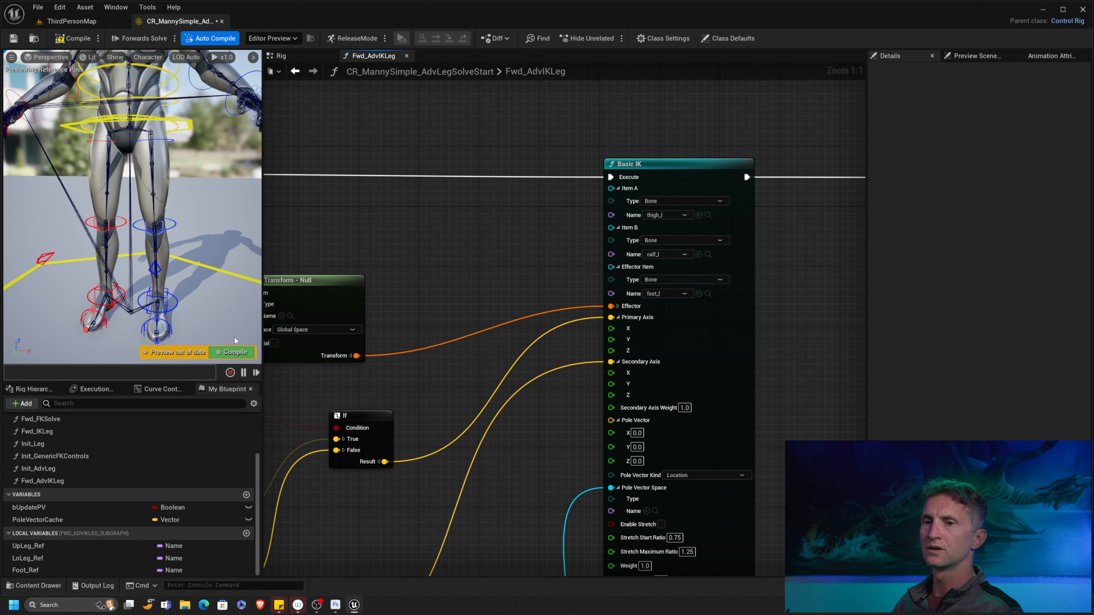
- Add Get nodes for UpLeg_Ref, LoLeg_Ref and Foot_Ref, stacked beside the Basic IK node
{"action": "left_click_drag", "start_coordinate": [33, 546], "coordinate": [411, 213]}
{"action": "left_click", "coordinate": [438, 250]}
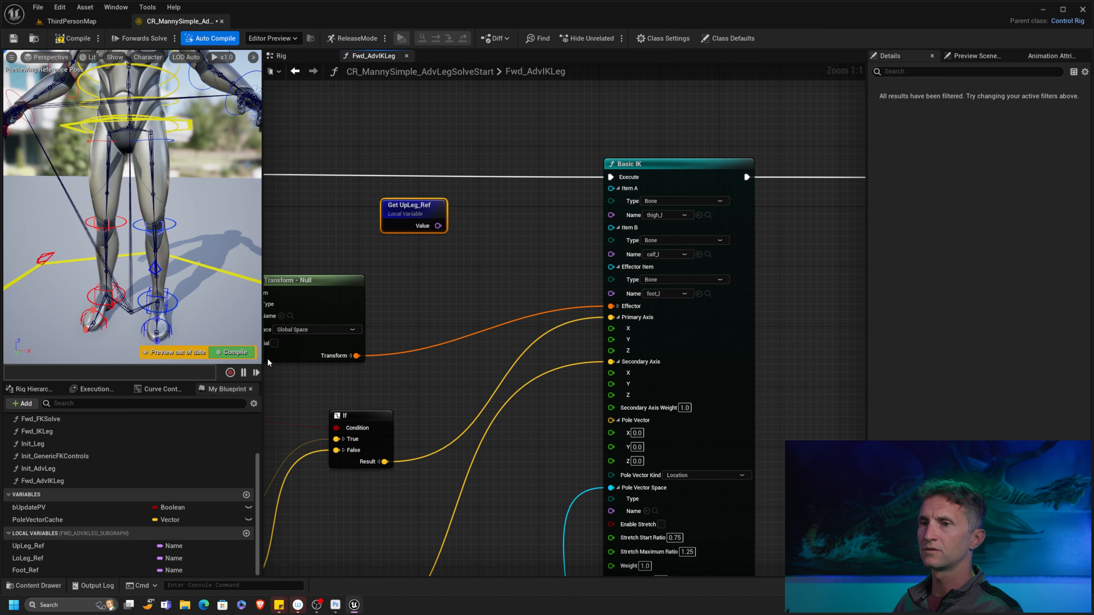
{"action": "left_click_drag", "start_coordinate": [27, 558], "coordinate": [402, 253]}
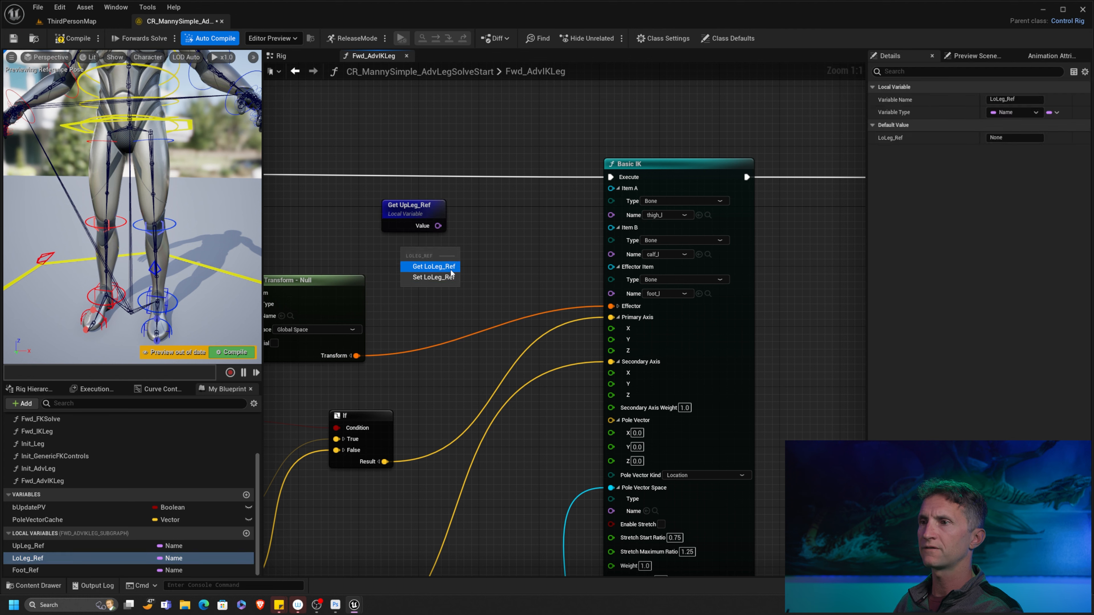
{"action": "left_click", "coordinate": [450, 269]}
{"action": "left_click_drag", "start_coordinate": [42, 572], "coordinate": [442, 309]}
{"action": "left_click", "coordinate": [442, 318]}
- Connect UpLeg_Ref, LoLeg_Ref and Foot_Ref to the Names of Item A, Item B and Effector Item, and move the getters close to Basic IK
{"action": "left_click_drag", "start_coordinate": [431, 212], "coordinate": [611, 215]}
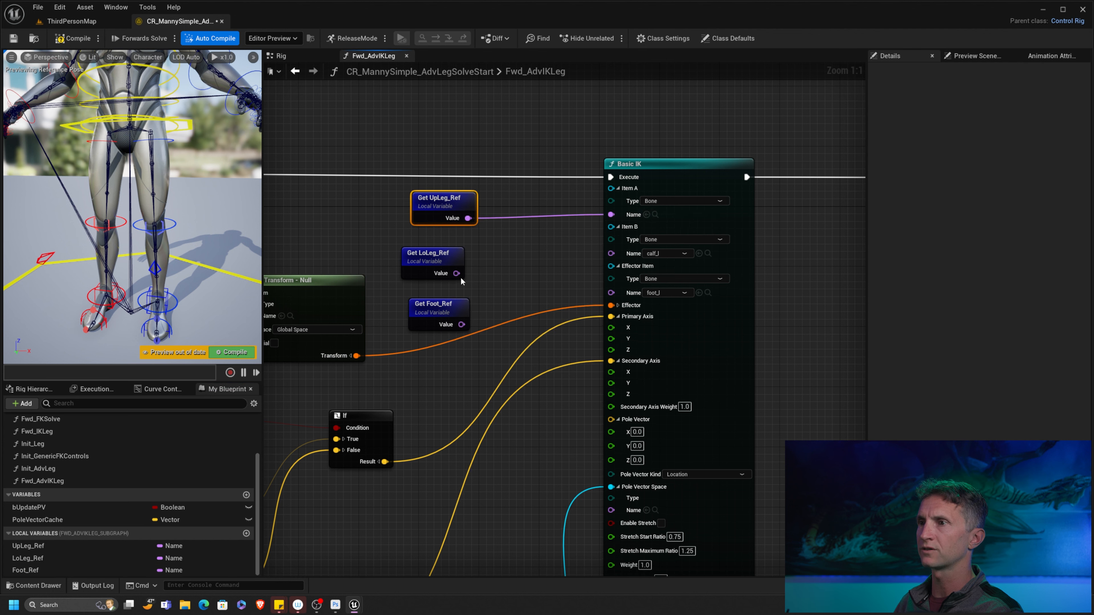
{"action": "left_click_drag", "start_coordinate": [456, 273], "coordinate": [611, 254]}
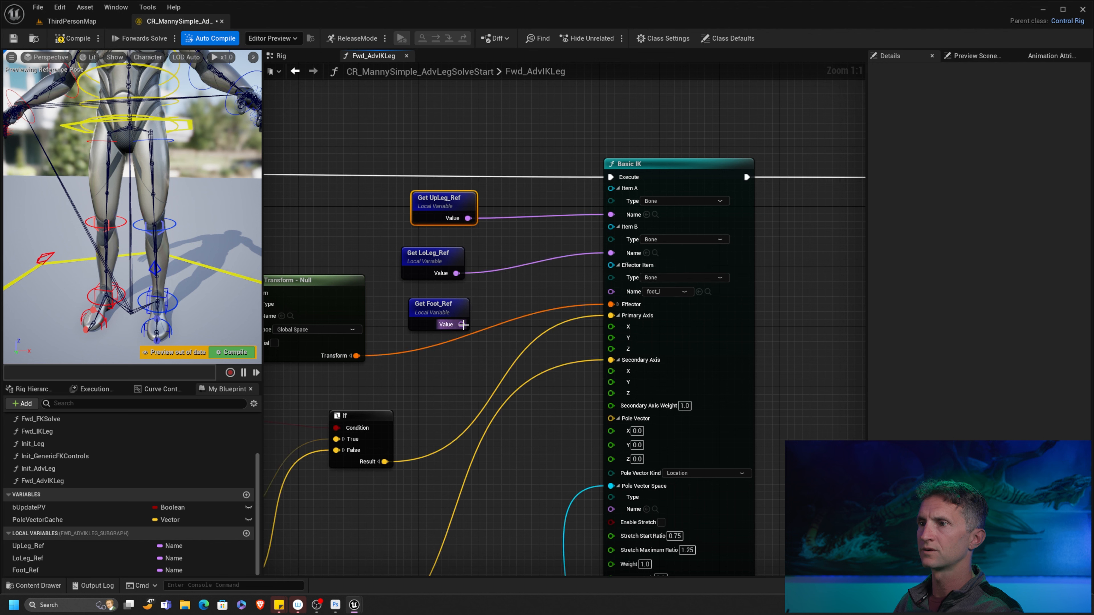
{"action": "left_click_drag", "start_coordinate": [462, 325], "coordinate": [611, 292]}
{"action": "left_click_drag", "start_coordinate": [451, 203], "coordinate": [534, 196]}
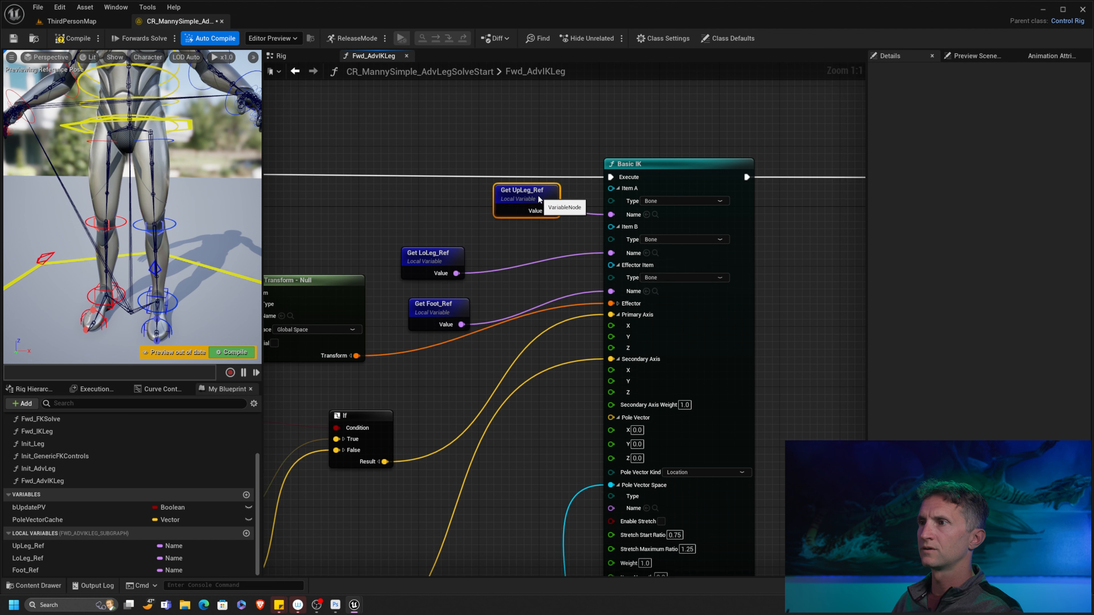
{"action": "left_click_drag", "start_coordinate": [449, 257], "coordinate": [541, 247]}
{"action": "left_click_drag", "start_coordinate": [446, 310], "coordinate": [532, 287]}
{"action": "right_click_drag", "start_coordinate": [498, 520], "coordinate": [616, 329]}
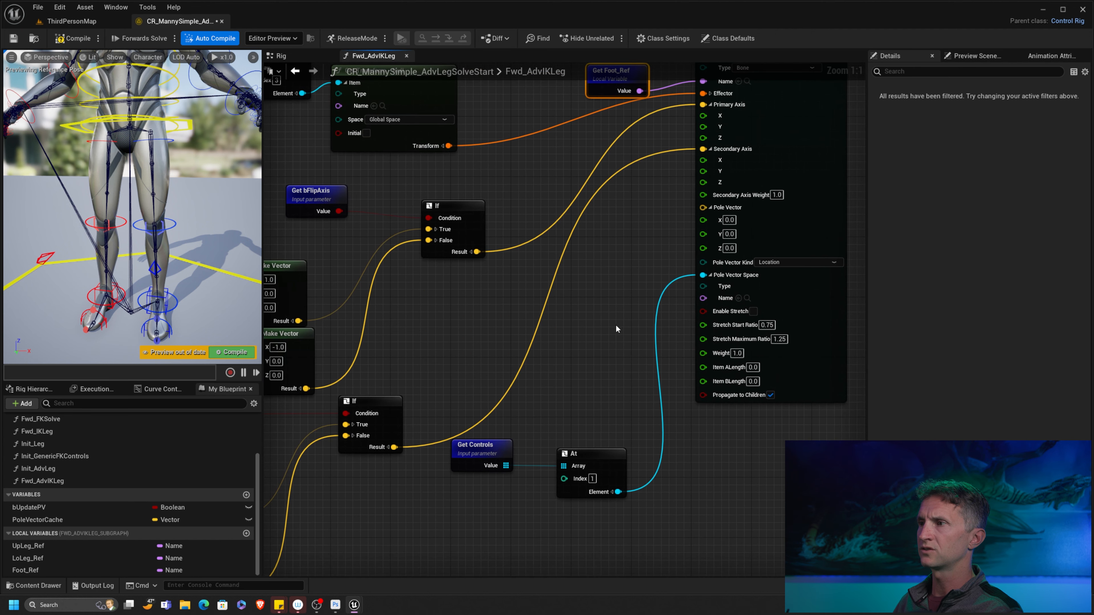
{"action": "right_click_drag", "start_coordinate": [313, 234], "coordinate": [560, 258]}
{"action": "right_click_drag", "start_coordinate": [714, 324], "coordinate": [482, 259]}
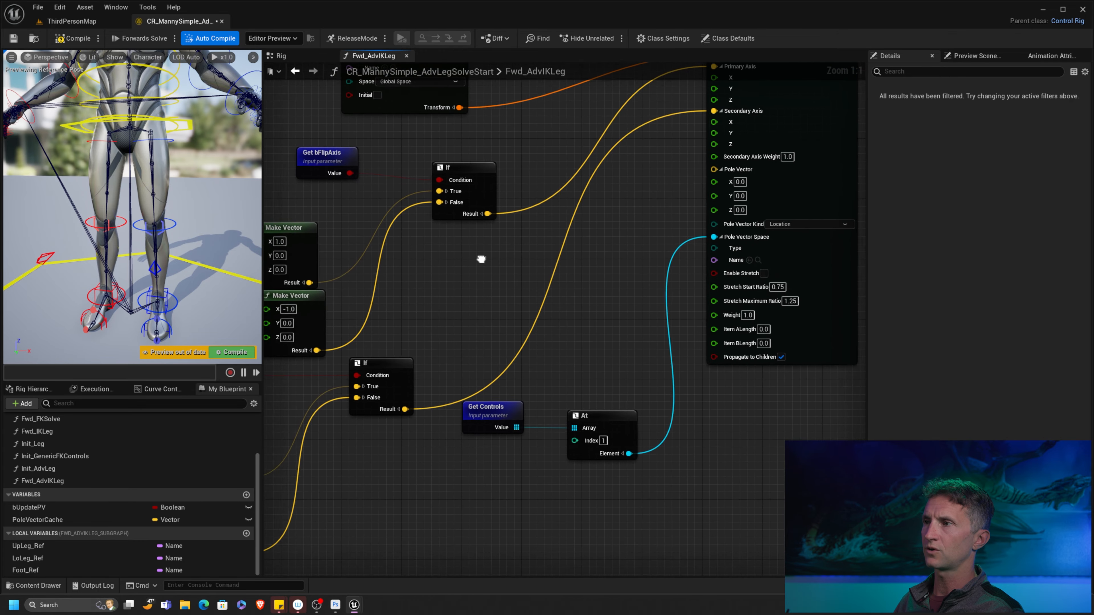
{"action": "right_click_drag", "start_coordinate": [623, 210], "coordinate": [608, 350]}
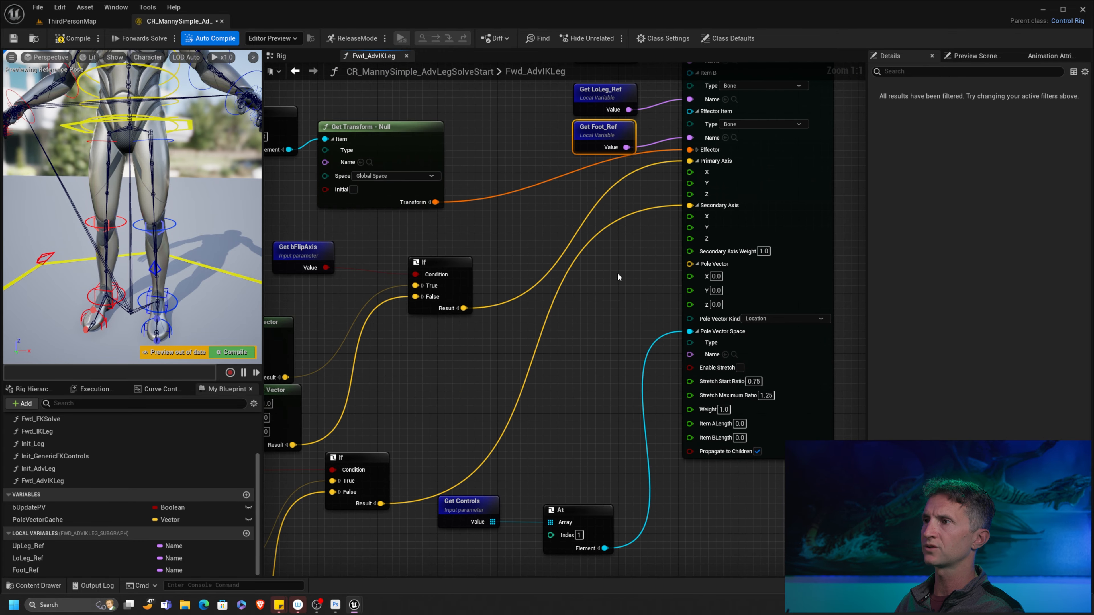
{"action": "mouse_move", "coordinate": [617, 277]}
{"action": "right_mouse_down"}
{"action": "mouse_move", "coordinate": [629, 303]}
{"action": "mouse_move", "coordinate": [612, 302]}
{"action": "mouse_move", "coordinate": [623, 298]}
{"action": "right_mouse_up"}
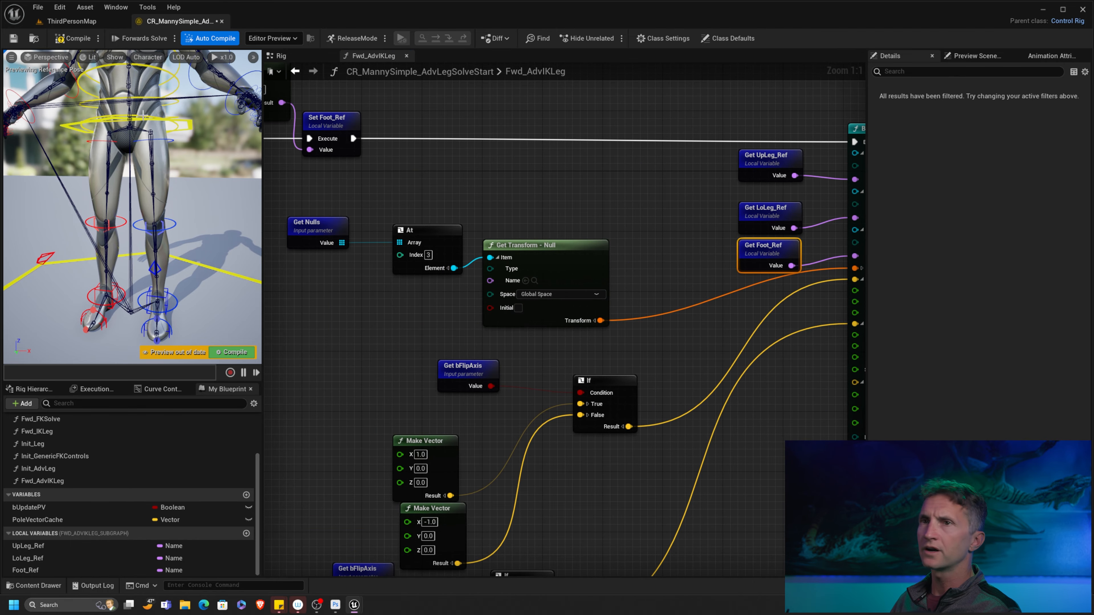
- Compile and save the control rig
{"action": "left_click", "coordinate": [71, 43]}
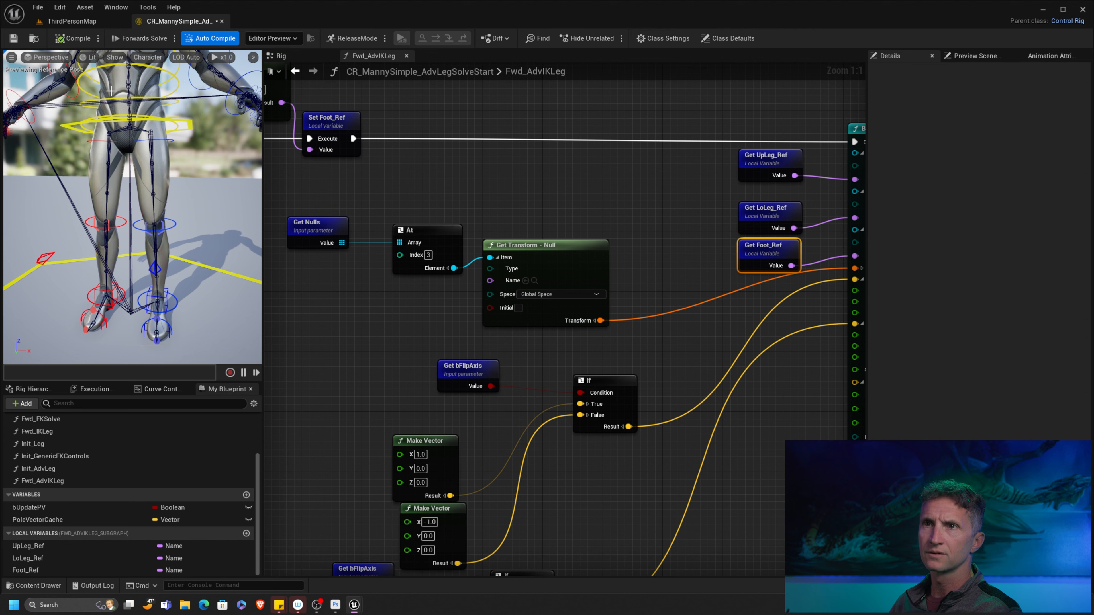
{"action": "left_click", "coordinate": [13, 43]}
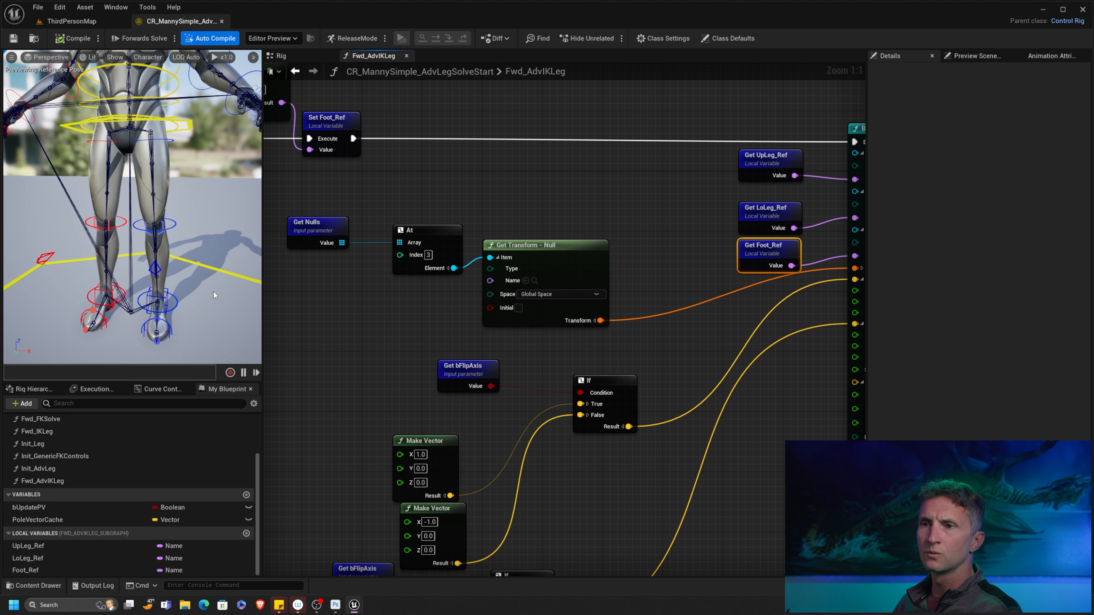
{"action": "left_click", "coordinate": [177, 295]}
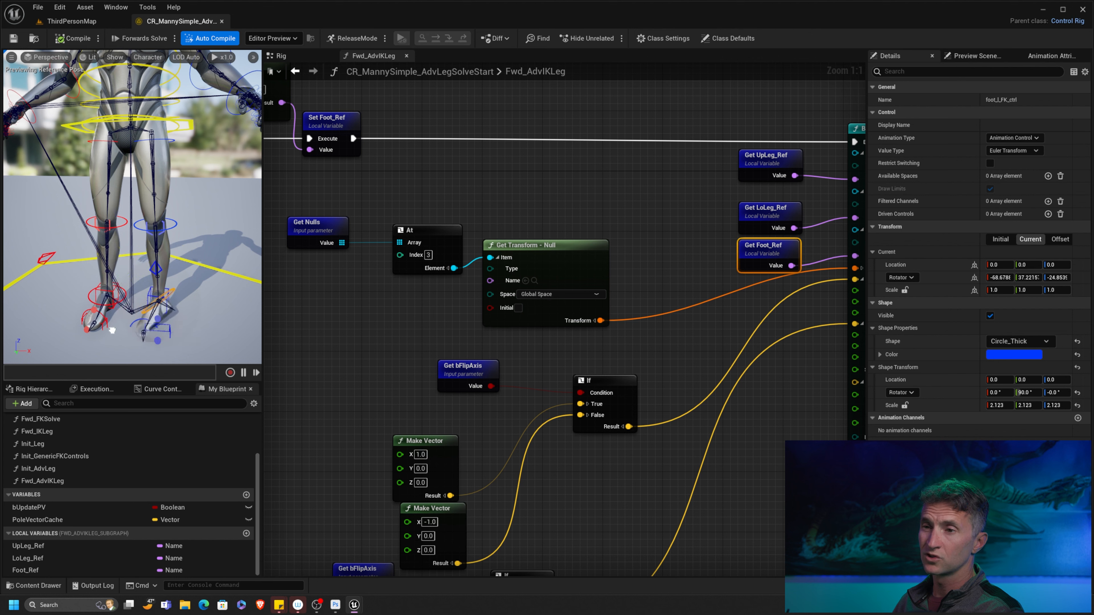
{"action": "key", "text": "ctrl+z"}
{"action": "key", "text": "ctrl+z"}
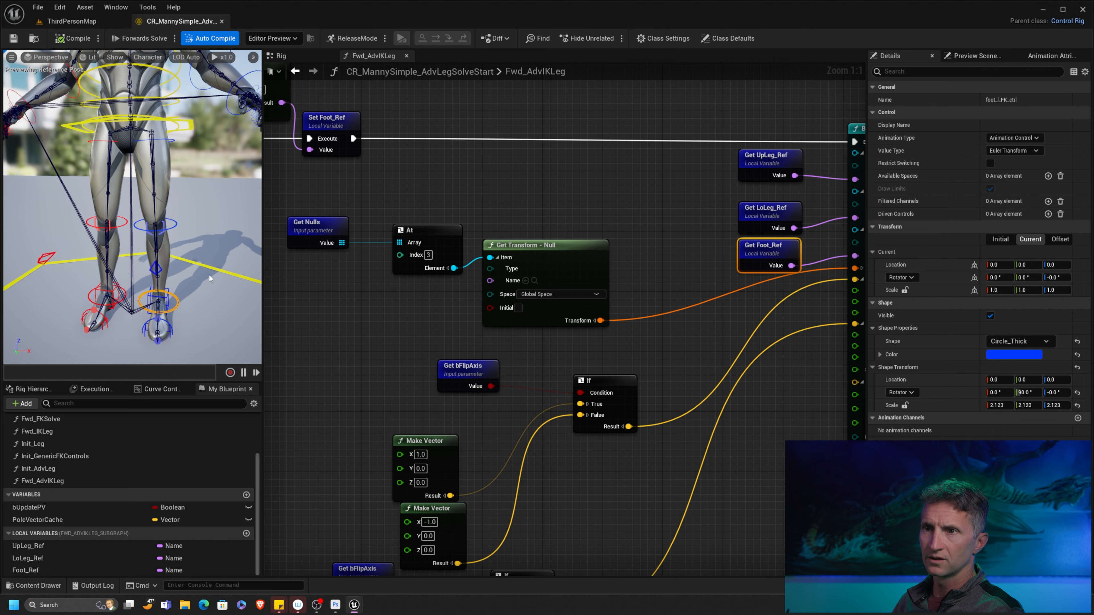
- Move the L_Foot control to about Y 41 and Z 21 to test the left leg's IK chain
{"action": "left_click", "coordinate": [168, 298]}
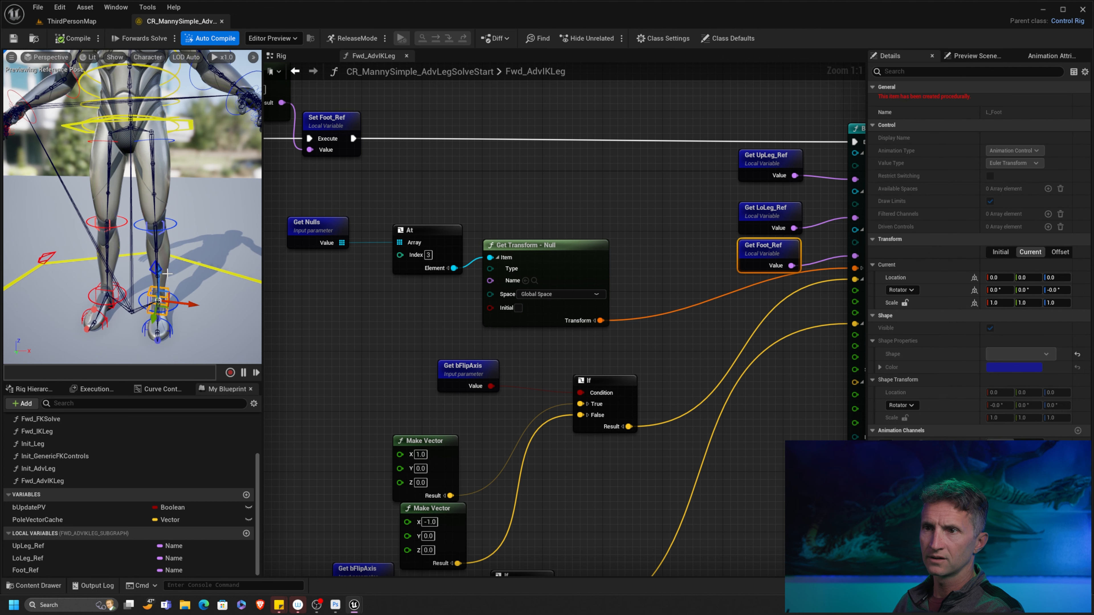
{"action": "left_click_drag", "start_coordinate": [156, 270], "coordinate": [121, 316]}
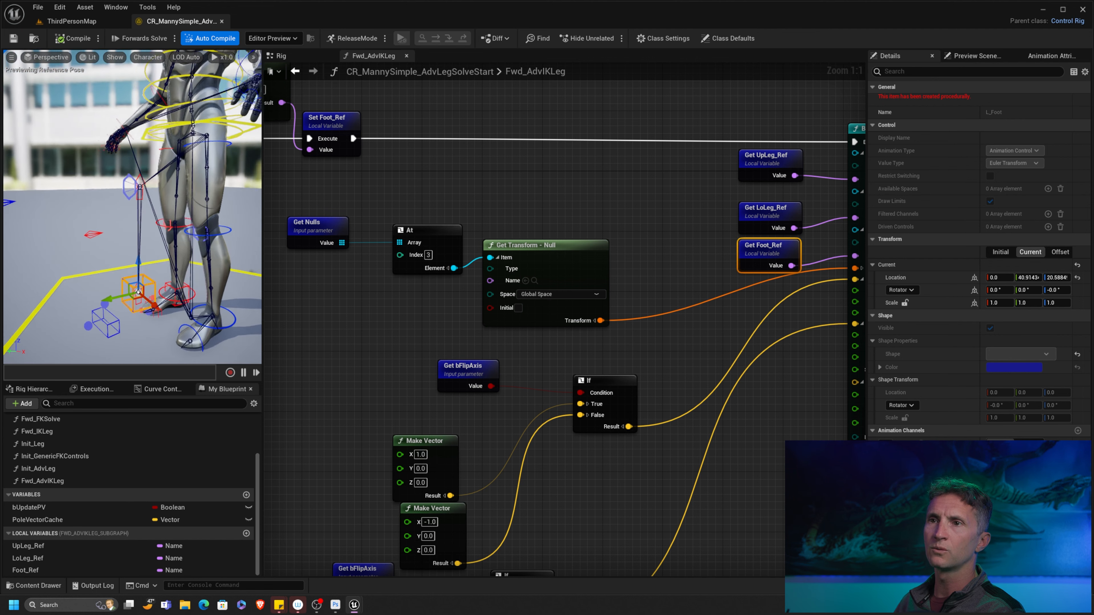
{"action": "left_click_drag", "start_coordinate": [224, 246], "coordinate": [201, 250], "text": "alt"}
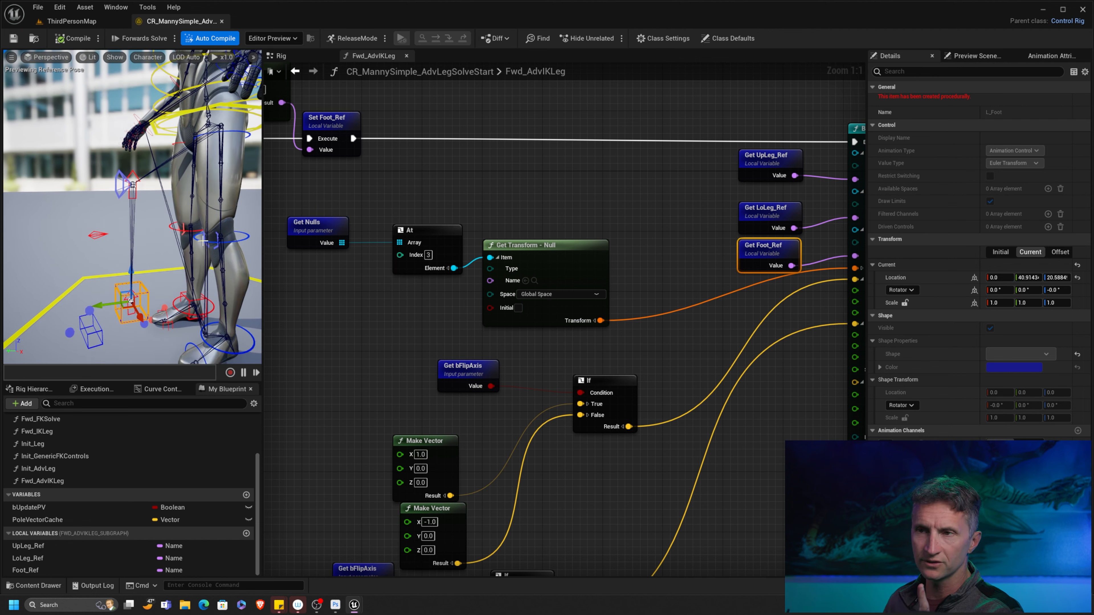
{"action": "right_click_drag", "start_coordinate": [194, 171], "coordinate": [194, 171]}
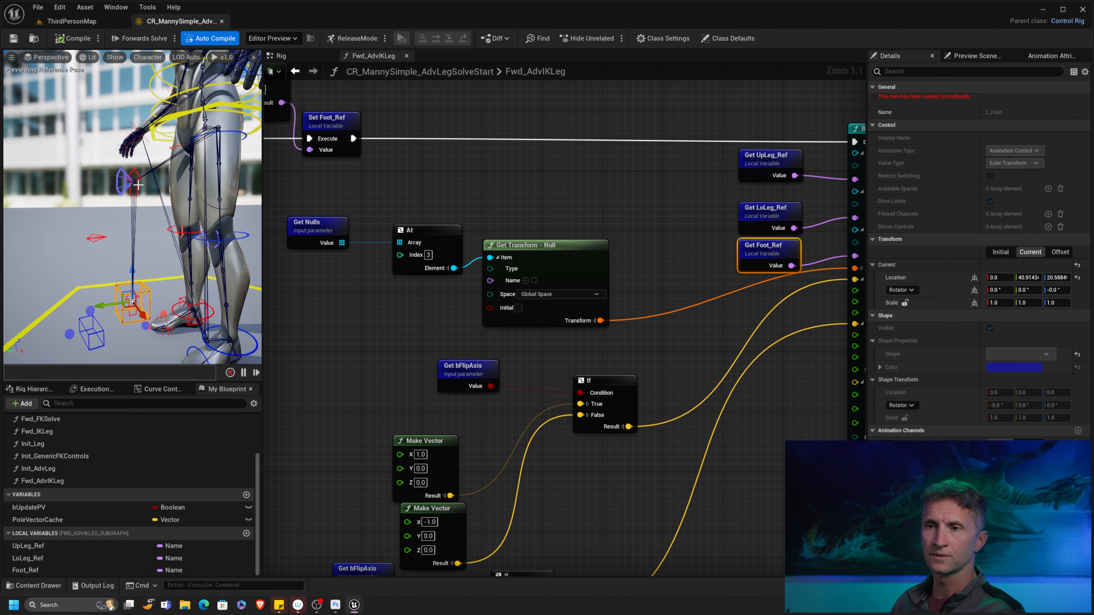
- Insert an Aim Constraint node in the execution line after Basic IK
{"action": "right_click_drag", "start_coordinate": [658, 270], "coordinate": [522, 242]}
{"action": "scroll", "coordinate": [458, 213], "scroll_direction": "down", "scroll_amount": 3}
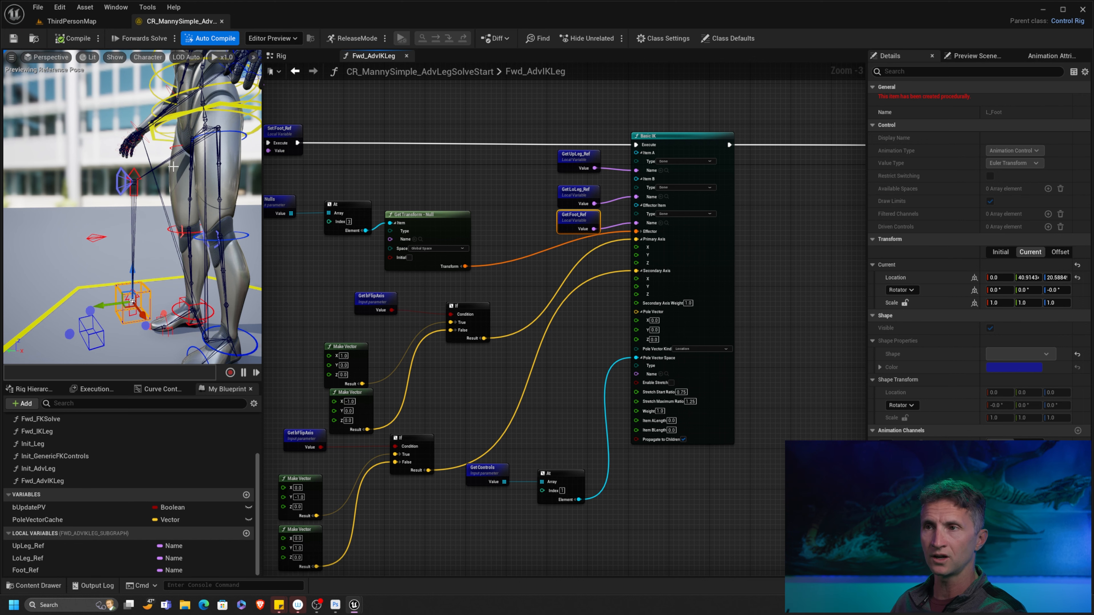
{"action": "right_click_drag", "start_coordinate": [673, 161], "coordinate": [519, 227]}
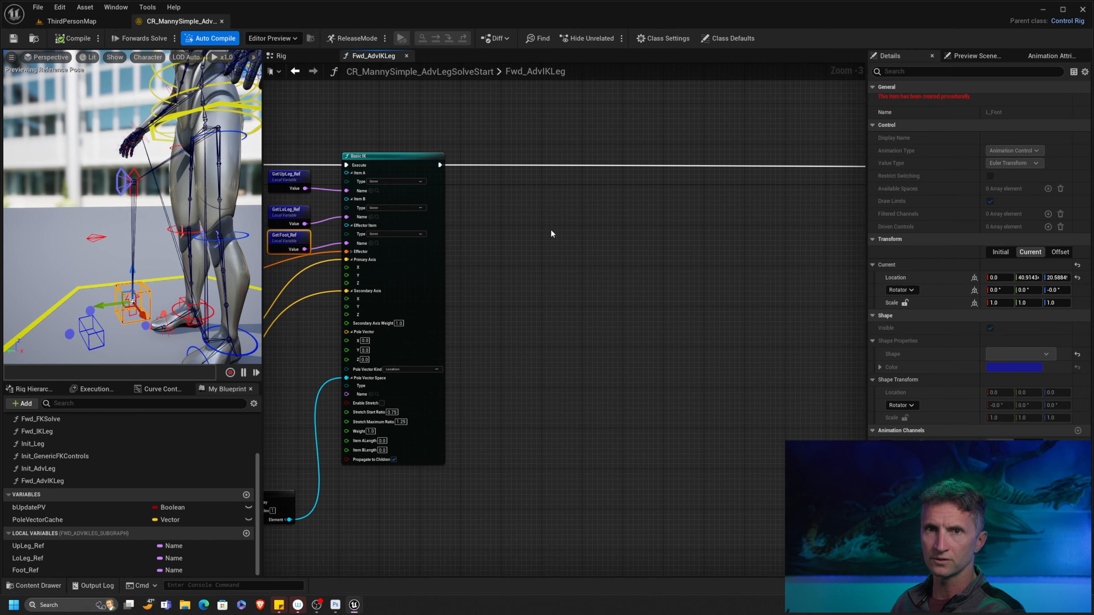
{"action": "right_click_drag", "start_coordinate": [546, 232], "coordinate": [554, 236]}
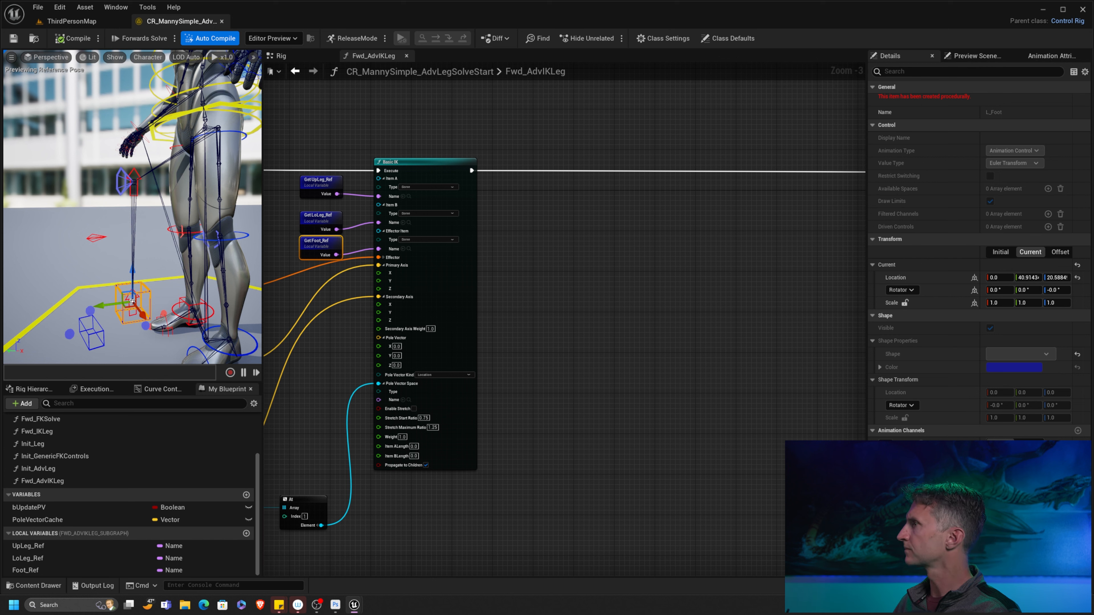
{"action": "left_click_drag", "start_coordinate": [866, 171], "coordinate": [552, 159]}
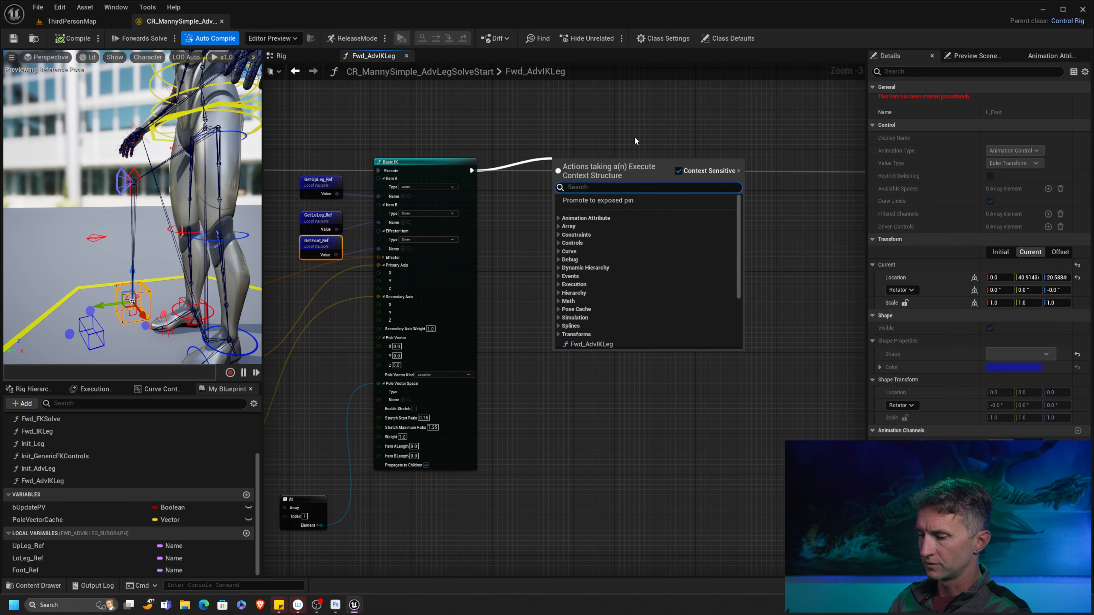
{"action": "type", "text": "aim"}
{"action": "key", "text": "Up"}
{"action": "key", "text": "Up"}
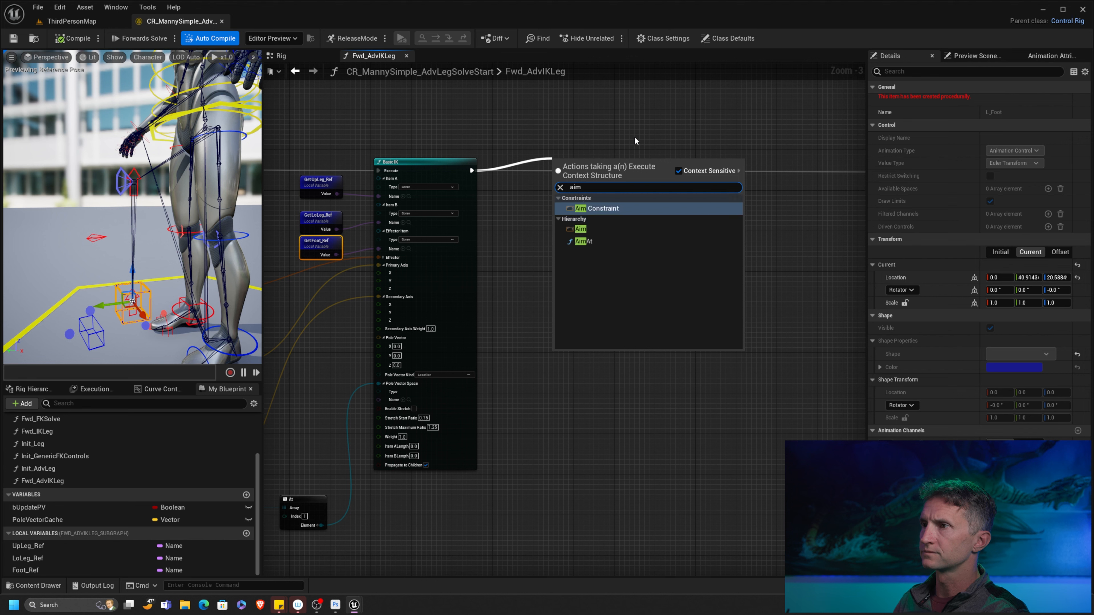
{"action": "key", "text": "Return"}
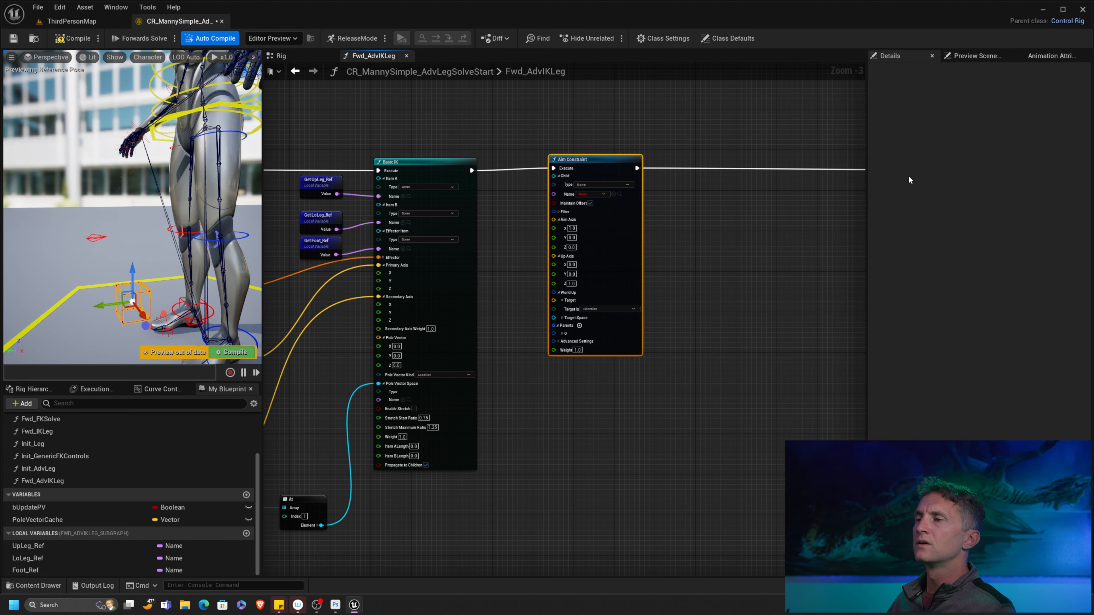
{"action": "left_click_drag", "start_coordinate": [598, 160], "coordinate": [634, 165]}
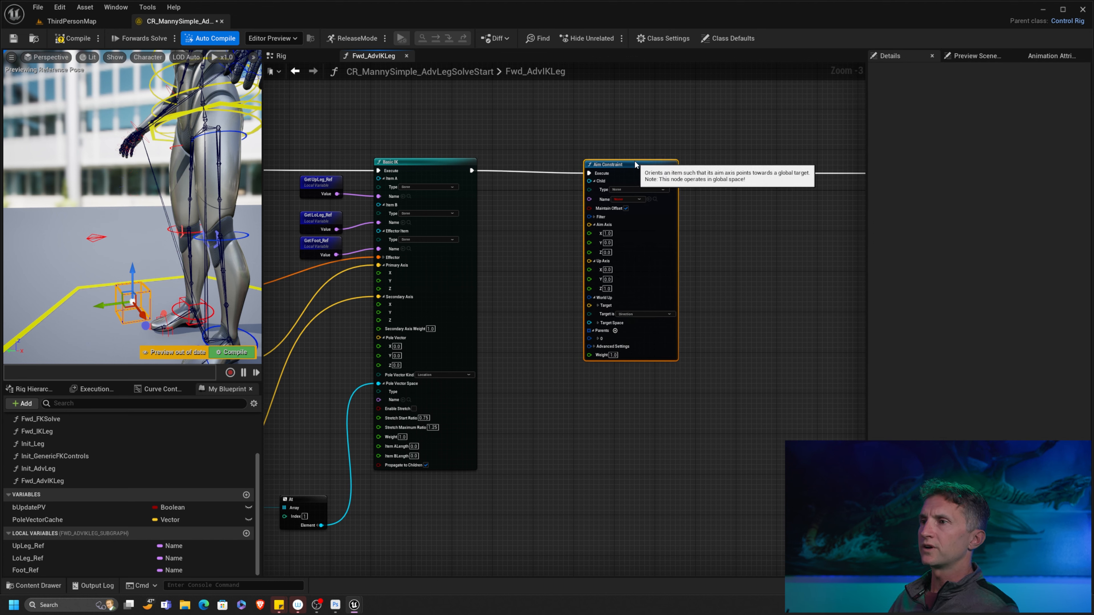
{"action": "scroll", "coordinate": [713, 187], "scroll_direction": "up", "scroll_amount": 3}
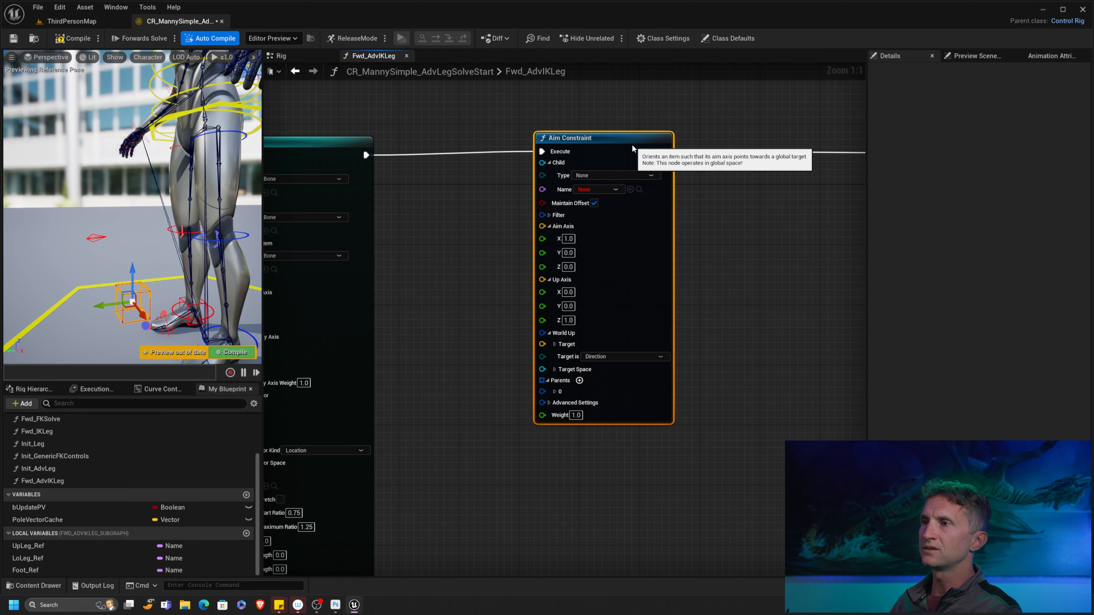
{"action": "left_click_drag", "start_coordinate": [632, 144], "coordinate": [639, 145]}
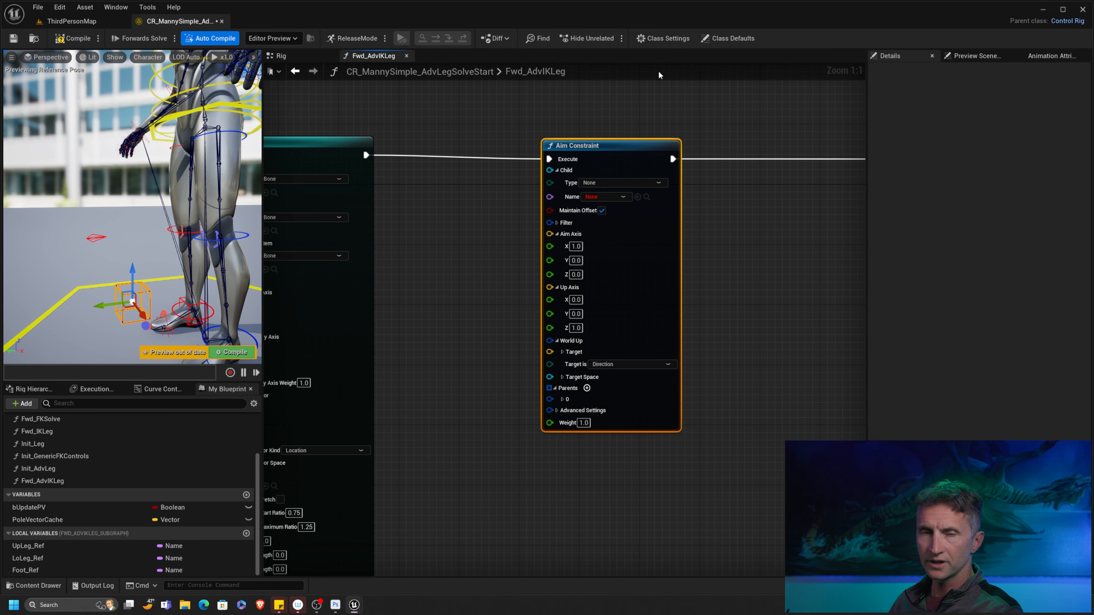
- Turn off Maintain Offset on the Aim Constraint and move the node farther away from Basic IK
{"action": "mouse_move", "coordinate": [623, 218]}
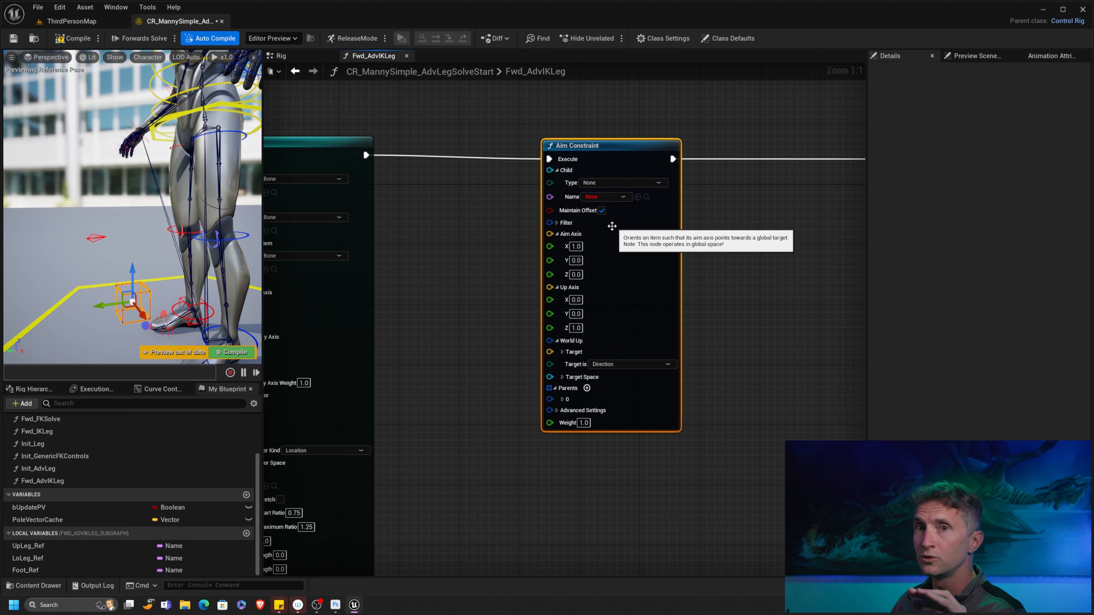
{"action": "left_click", "coordinate": [602, 210]}
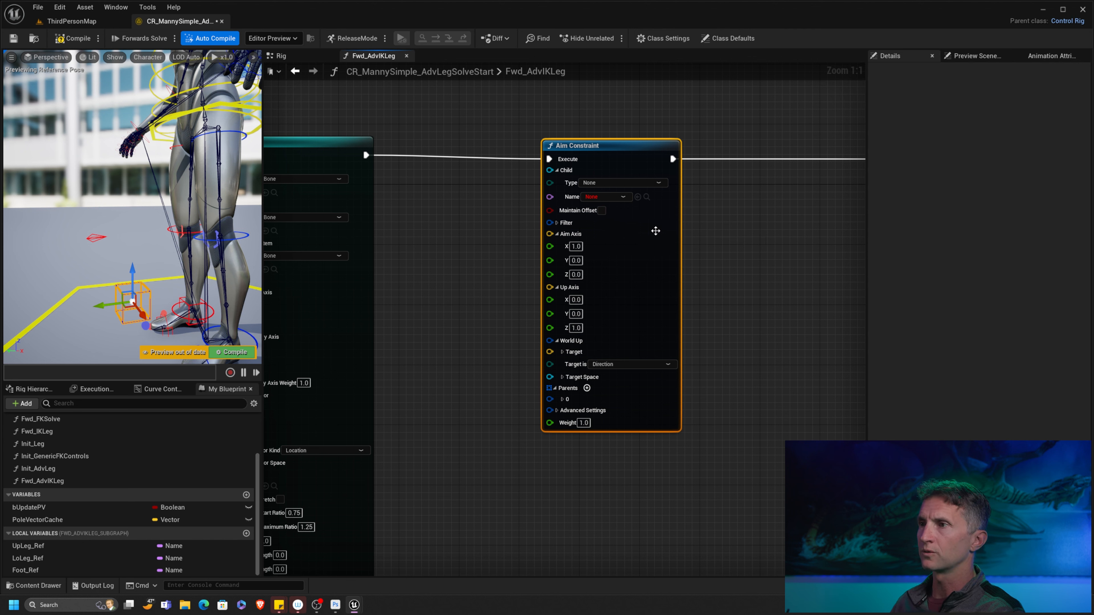
{"action": "left_click_drag", "start_coordinate": [617, 150], "coordinate": [683, 152]}
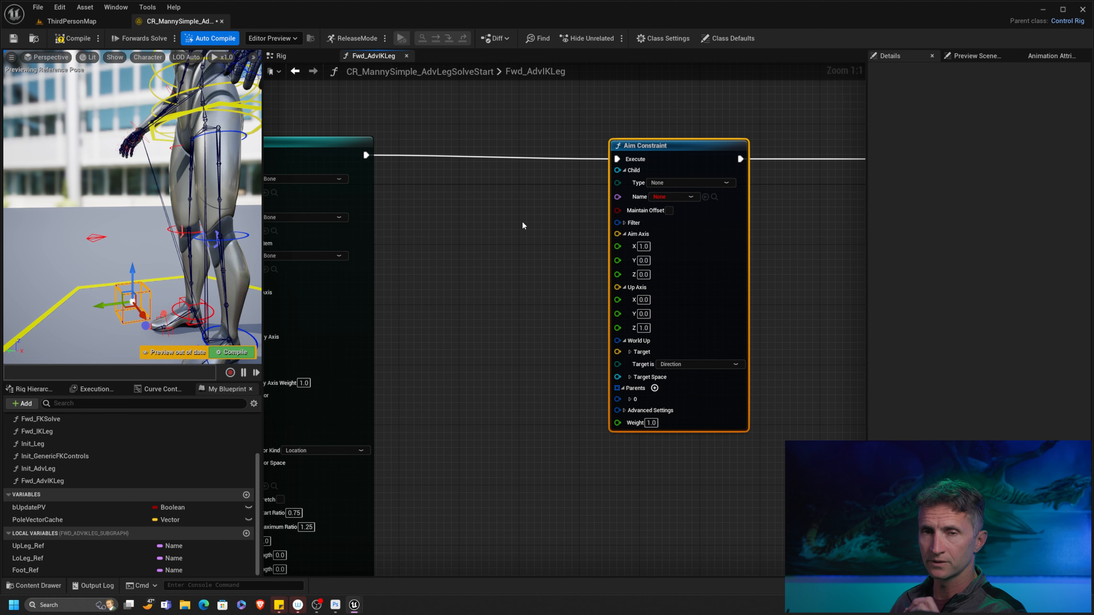
- Add a Get Bones node with an At node at index 0 and connect its Element to the Aim Constraint's Child
{"action": "right_click", "coordinate": [437, 209]}
{"action": "type", "text": "get bones"}
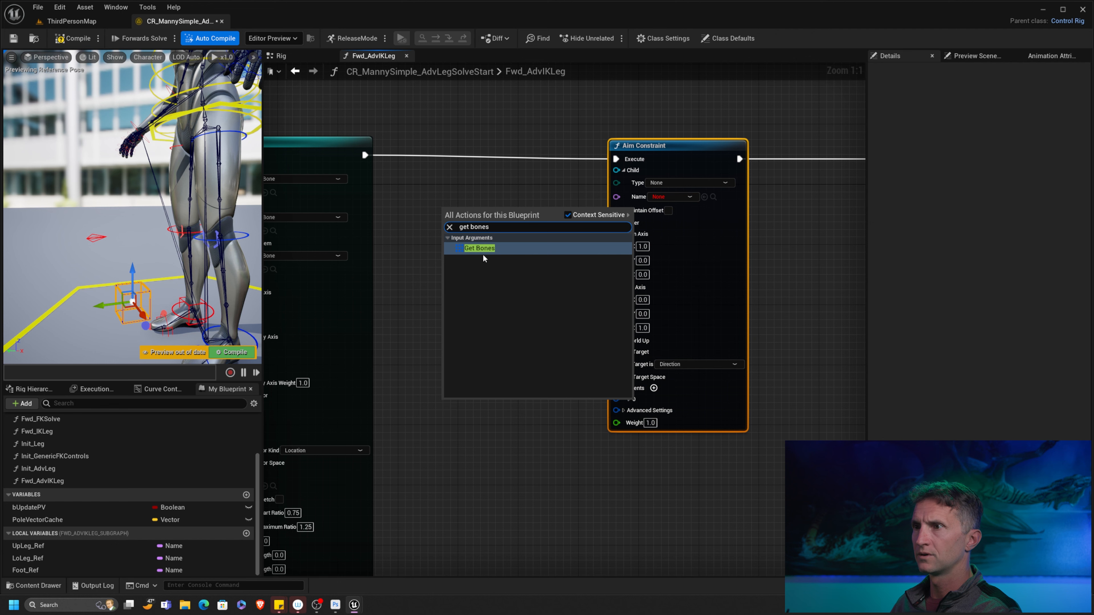
{"action": "left_click", "coordinate": [483, 254]}
{"action": "mouse_move", "coordinate": [486, 215]}
{"action": "left_mouse_down"}
{"action": "mouse_move", "coordinate": [464, 200]}
{"action": "mouse_move", "coordinate": [512, 210]}
{"action": "mouse_move", "coordinate": [444, 240]}
{"action": "mouse_move", "coordinate": [477, 212]}
{"action": "left_mouse_up"}
{"action": "type", "text": "at"}
{"action": "left_click", "coordinate": [538, 260]}
{"action": "left_click", "coordinate": [464, 208], "text": "shift"}
{"action": "left_click_drag", "start_coordinate": [482, 251], "coordinate": [616, 170]}
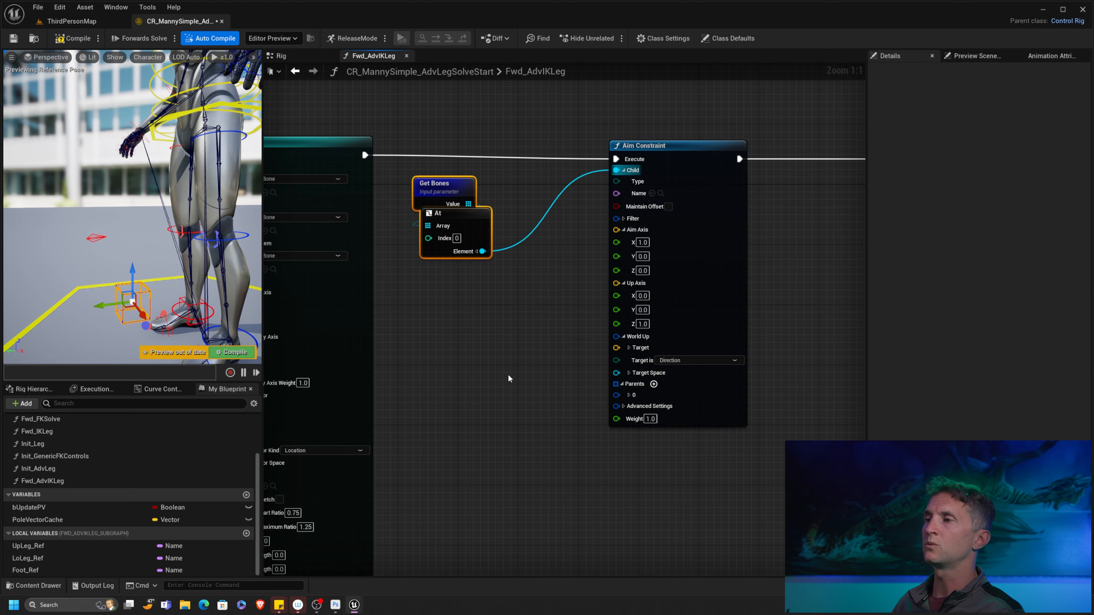
- Expand parent 0 of the Aim Constraint and paste a copy of the Get LoLeg_Ref node below Get Bones
{"action": "right_click_drag", "start_coordinate": [507, 378], "coordinate": [537, 331]}
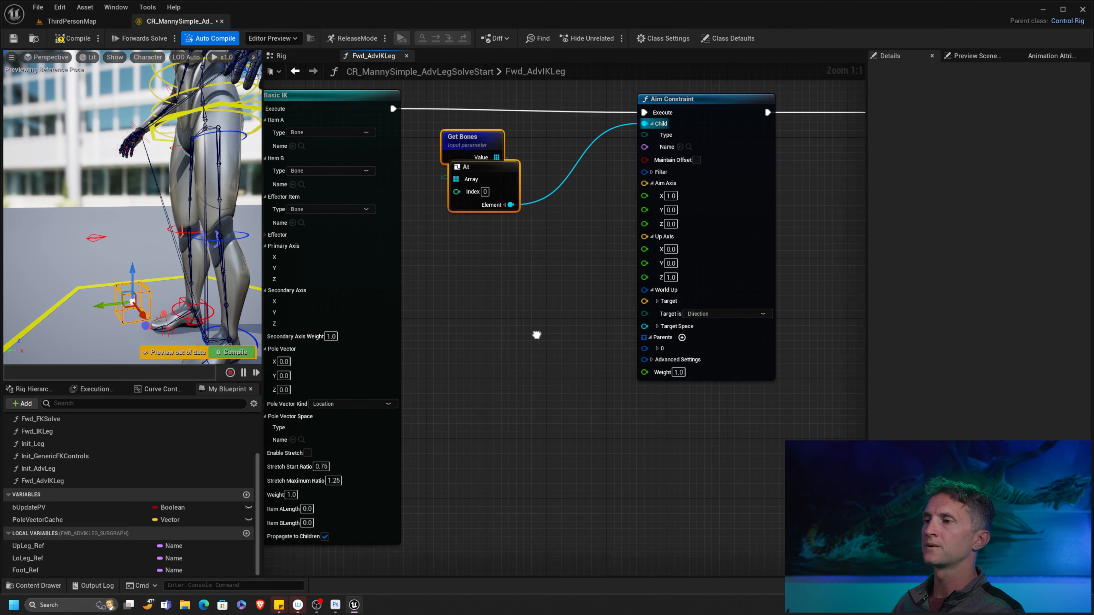
{"action": "left_click", "coordinate": [659, 346]}
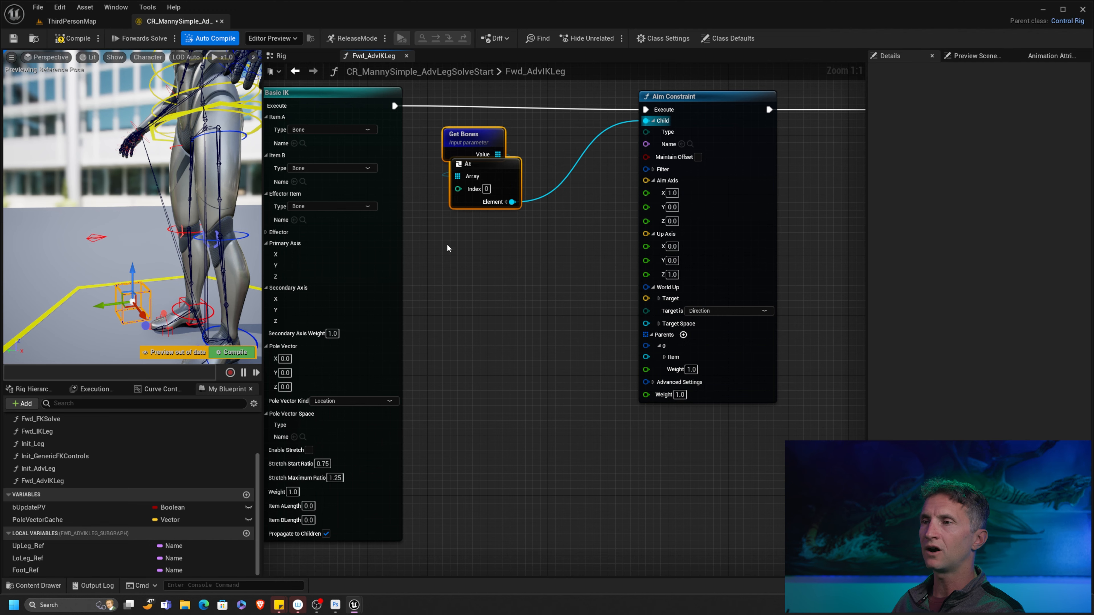
{"action": "right_click_drag", "start_coordinate": [447, 243], "coordinate": [792, 350]}
{"action": "right_click_drag", "start_coordinate": [411, 285], "coordinate": [815, 251]}
{"action": "right_click_drag", "start_coordinate": [407, 198], "coordinate": [567, 279]}
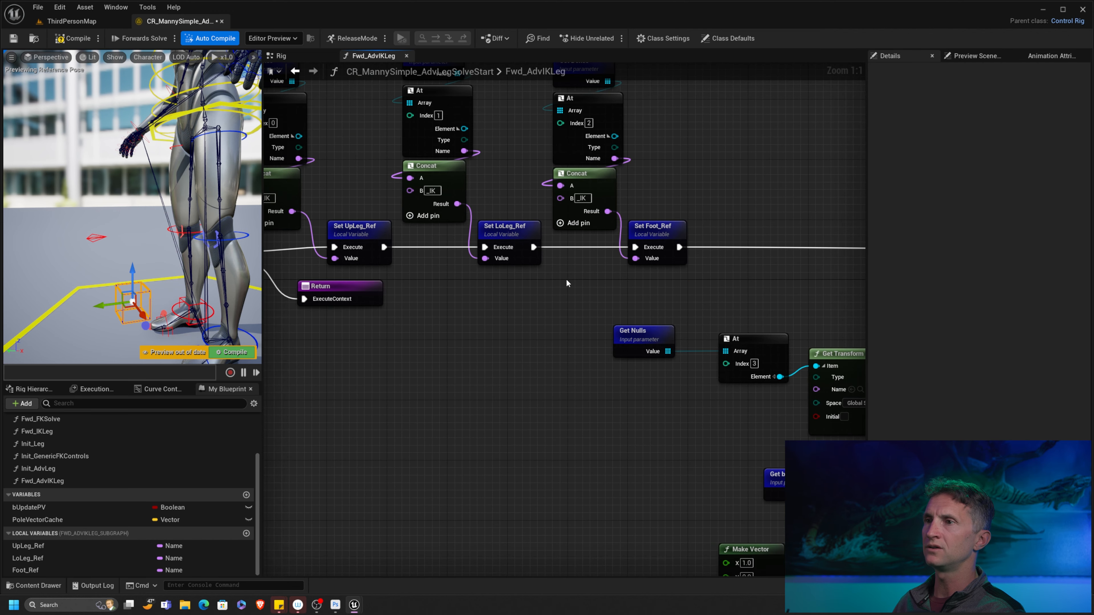
{"action": "right_click_drag", "start_coordinate": [694, 353], "coordinate": [377, 254]}
{"action": "right_click_drag", "start_coordinate": [733, 276], "coordinate": [498, 270]}
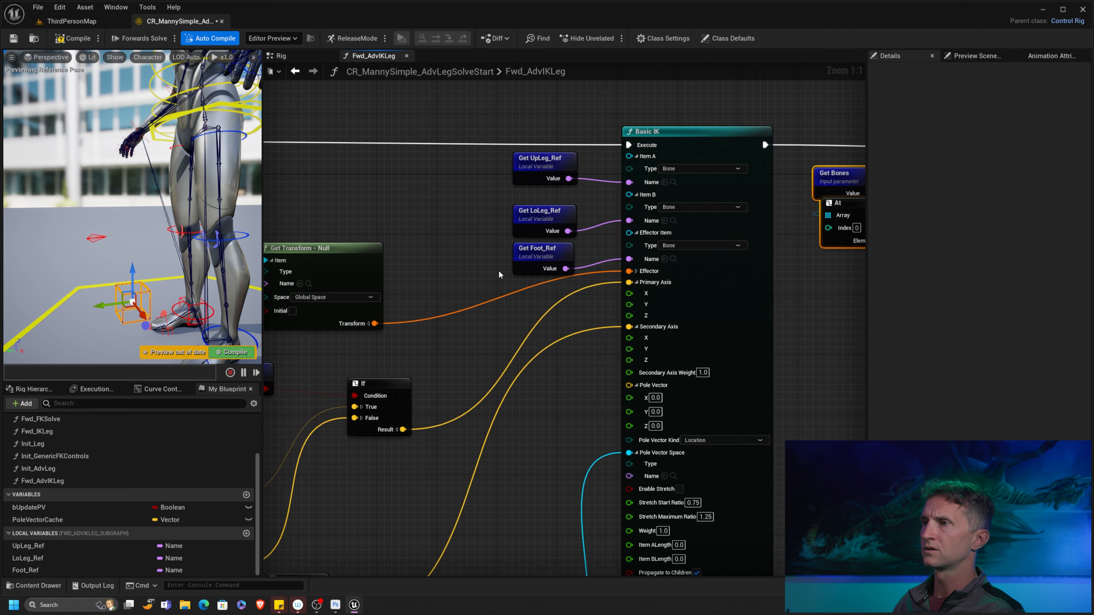
{"action": "left_click_drag", "start_coordinate": [491, 217], "coordinate": [562, 230]}
{"action": "right_click_drag", "start_coordinate": [571, 363], "coordinate": [304, 285]}
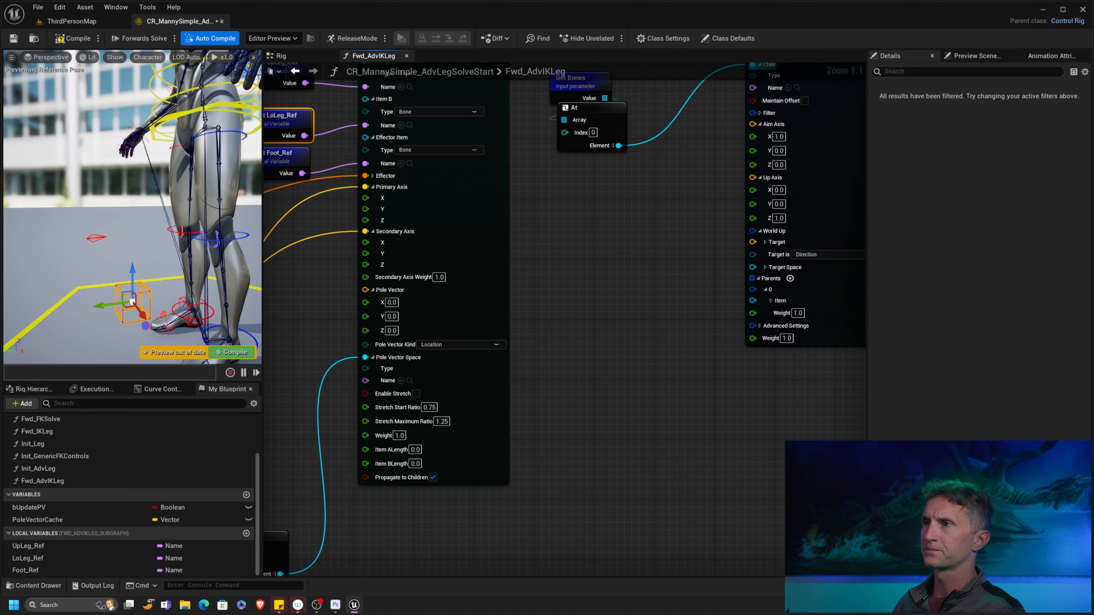
{"action": "right_click_drag", "start_coordinate": [627, 280], "coordinate": [561, 274]}
{"action": "key", "text": "ctrl+v"}
- Add a Concat node fed by the copied LoLeg_Ref getter, place it below the getter, and set B to _knee_offset_ctrl
{"action": "mouse_move", "coordinate": [588, 275]}
{"action": "left_mouse_down"}
{"action": "mouse_move", "coordinate": [488, 257]}
{"action": "mouse_move", "coordinate": [544, 332]}
{"action": "left_mouse_up"}
{"action": "type", "text": "concat"}
{"action": "key", "text": "Return"}
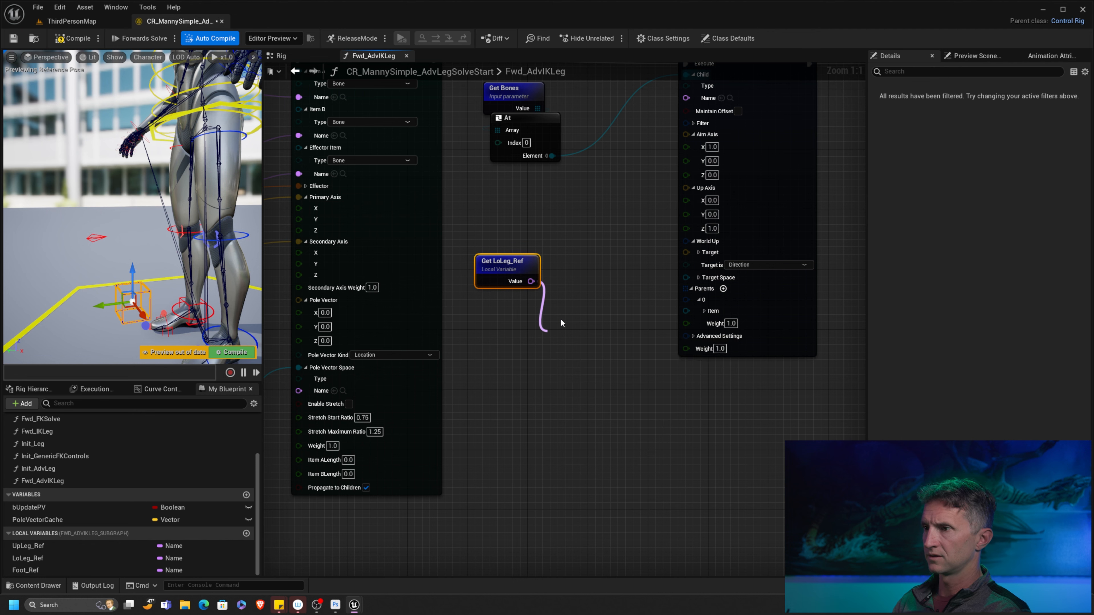
{"action": "left_click_drag", "start_coordinate": [576, 334], "coordinate": [524, 304]}
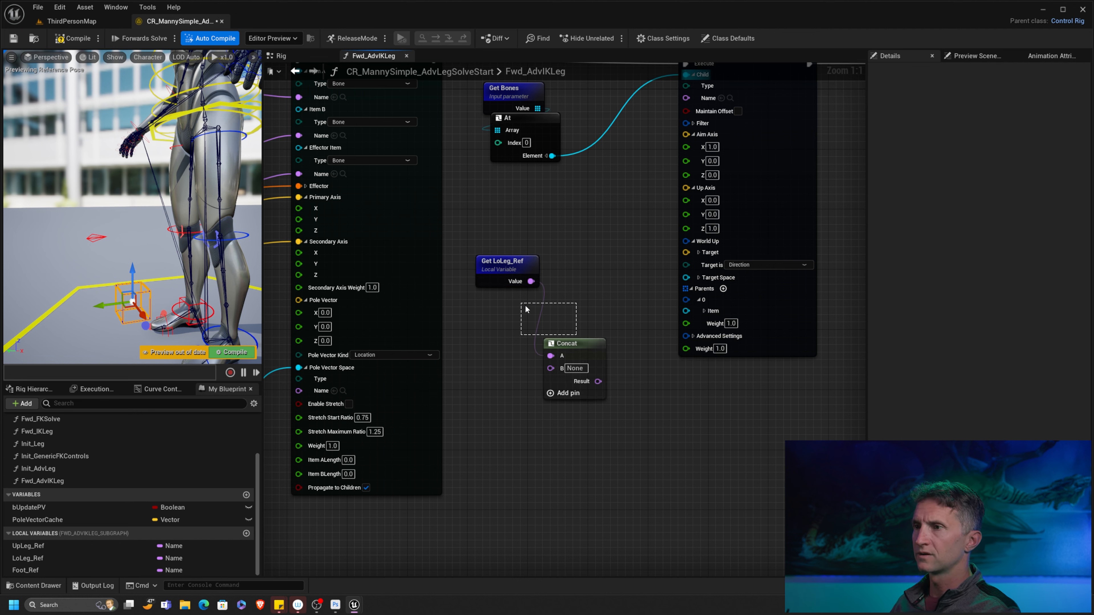
{"action": "left_click_drag", "start_coordinate": [581, 342], "coordinate": [529, 312]}
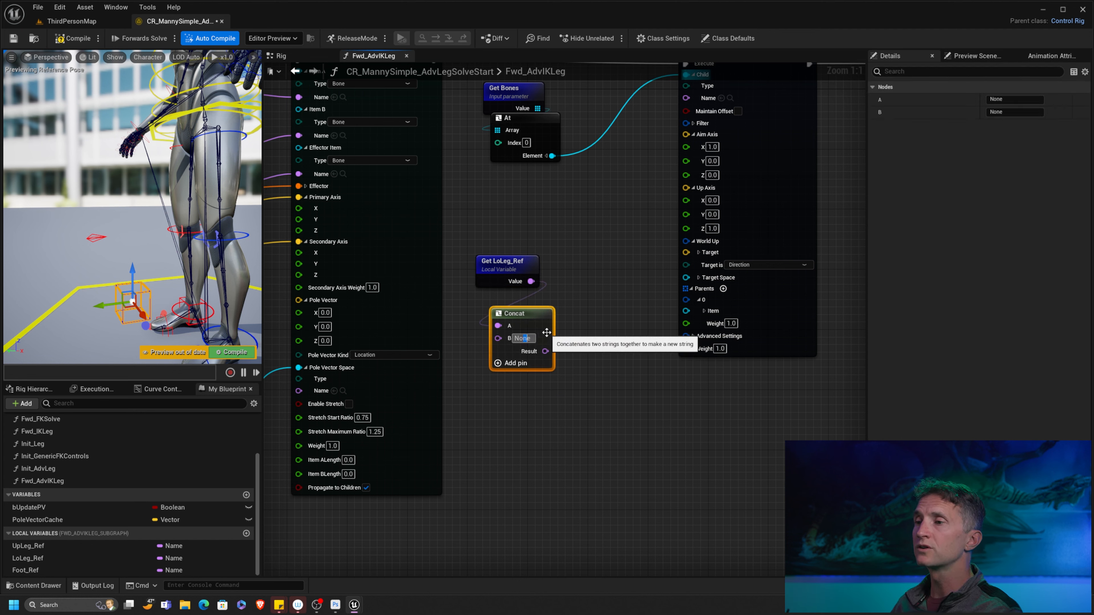
{"action": "key", "text": "BackSpace"}
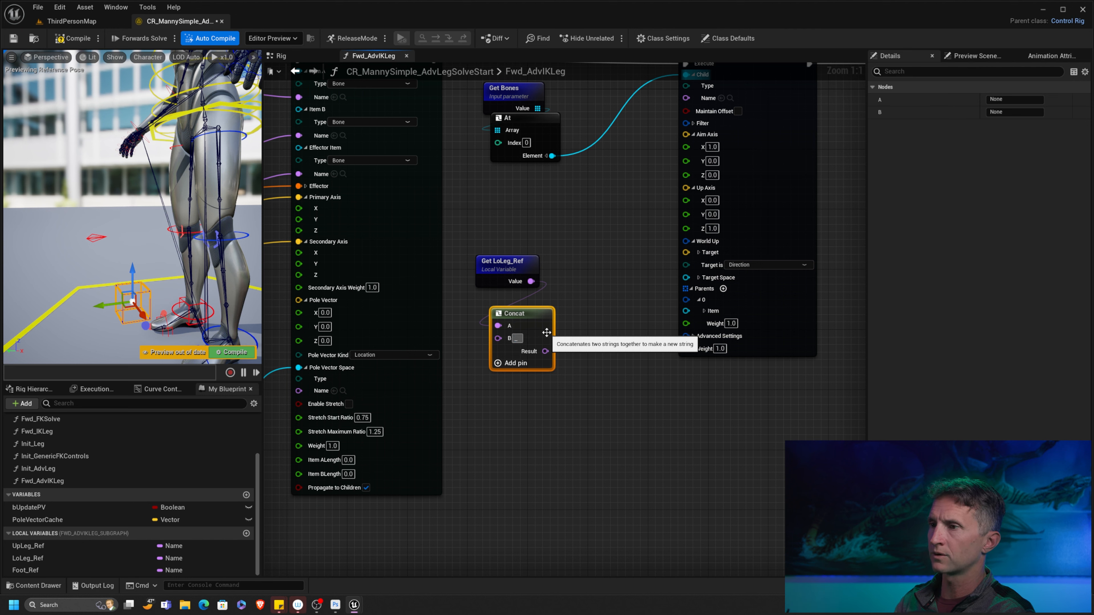
{"action": "type", "text": "_knee_offset"}
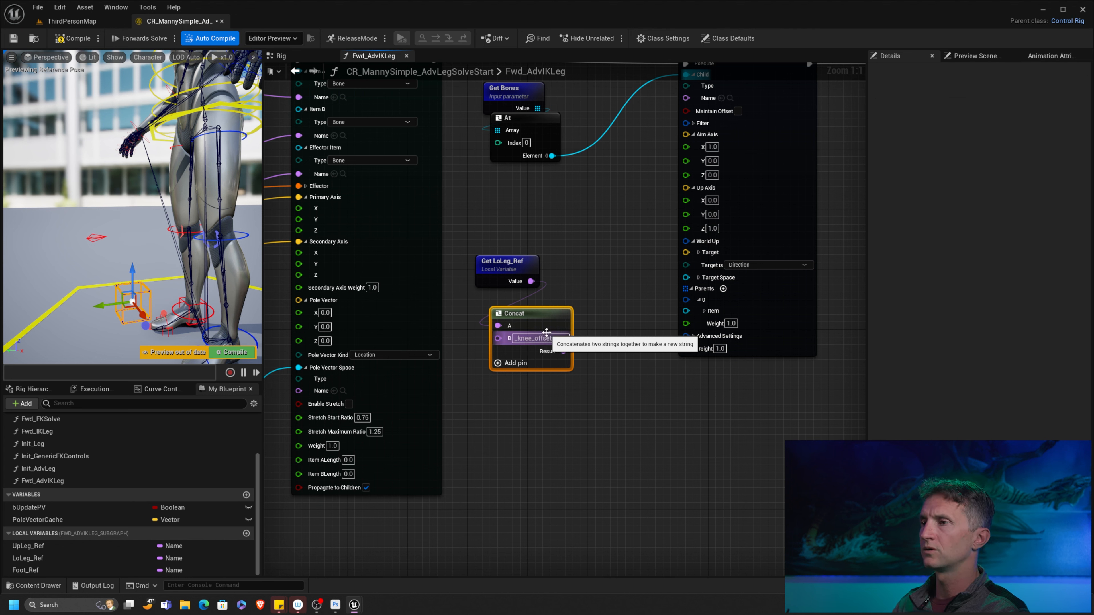
{"action": "key", "text": "Return"}
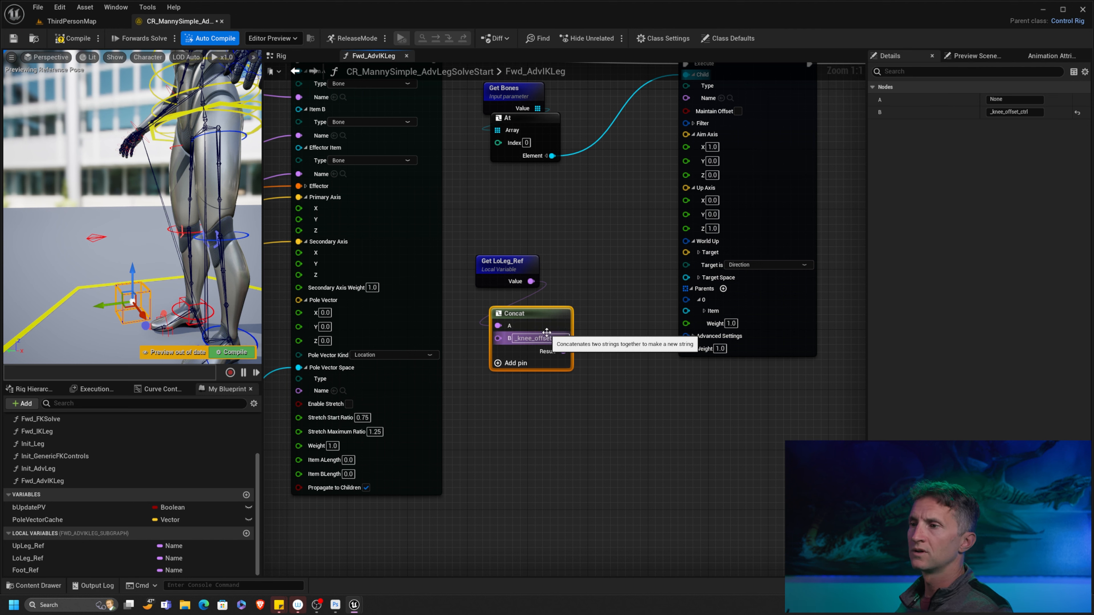
- Set the type of the Aim Constraint's parent item 0 to Control and connect the Concat Result to its Name
{"action": "left_click", "coordinate": [704, 311]}
{"action": "left_click", "coordinate": [762, 324]}
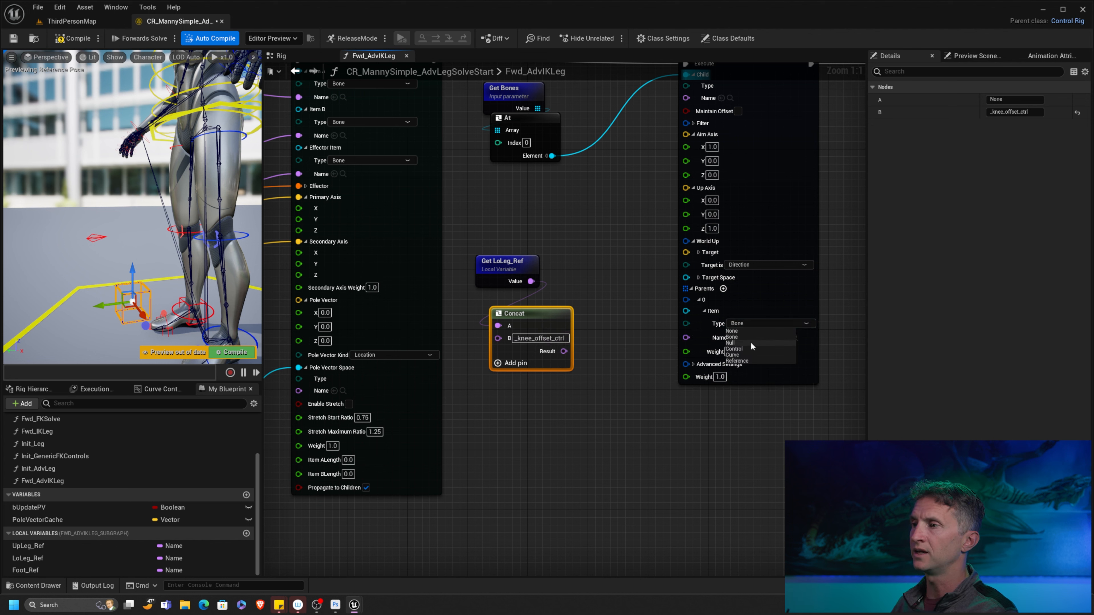
{"action": "left_click", "coordinate": [752, 352]}
{"action": "left_click_drag", "start_coordinate": [563, 351], "coordinate": [733, 338]}
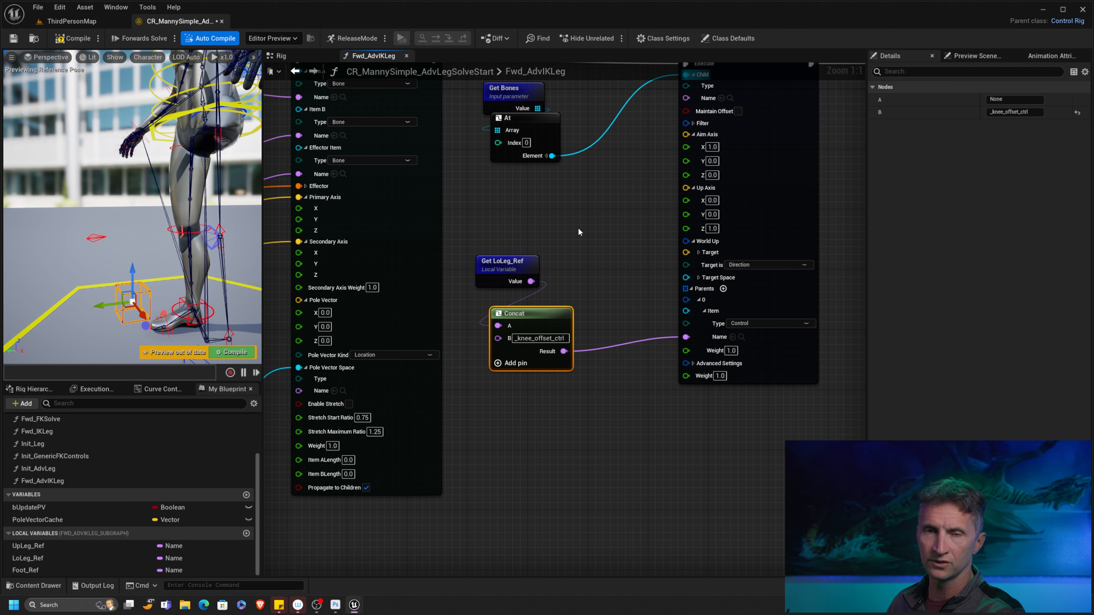
- Set the Aim Constraint's Aim Axis X to -1
{"action": "right_click_drag", "start_coordinate": [614, 208], "coordinate": [617, 260]}
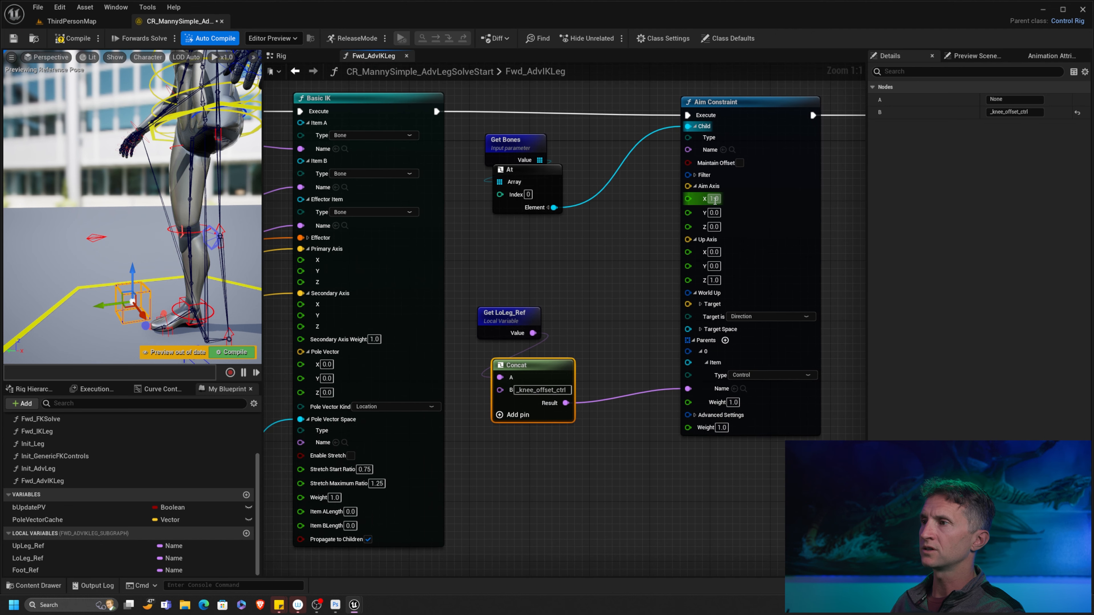
{"action": "type", "text": "-1"}
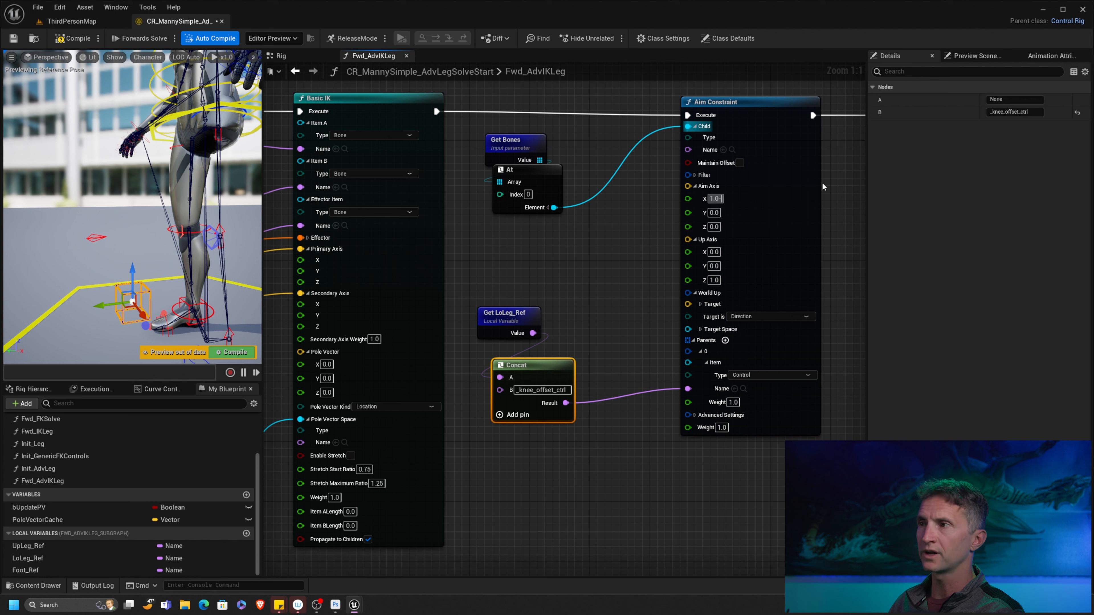
{"action": "key", "text": "BackSpace"}
{"action": "key", "text": "BackSpace"}
{"action": "key", "text": "BackSpace"}
{"action": "key", "text": "BackSpace"}
{"action": "key", "text": "BackSpace"}
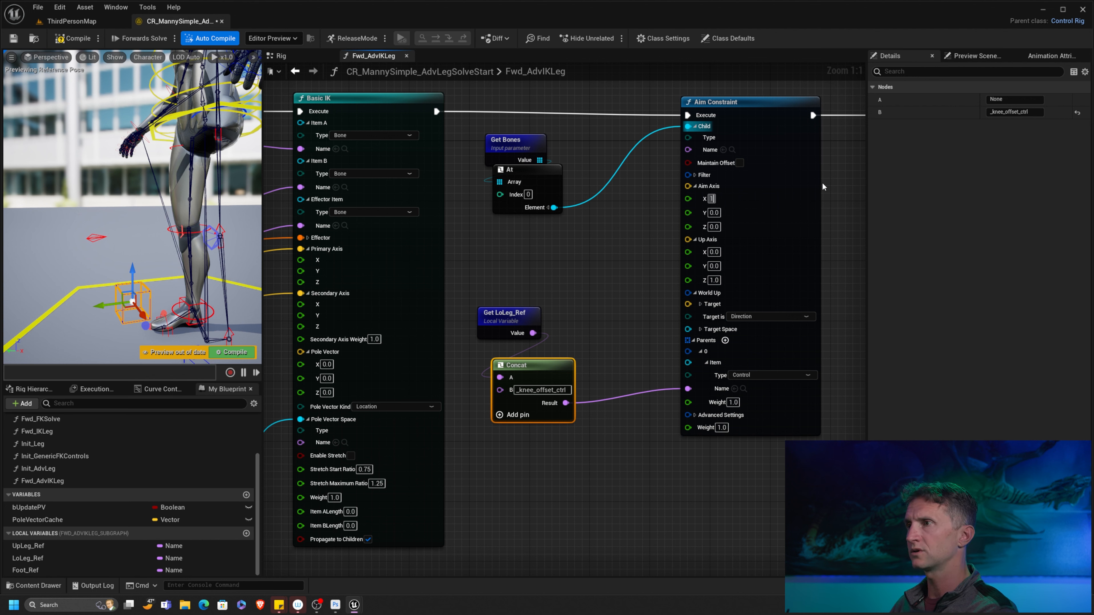
{"action": "type", "text": "-1"}
{"action": "key", "text": "Return"}
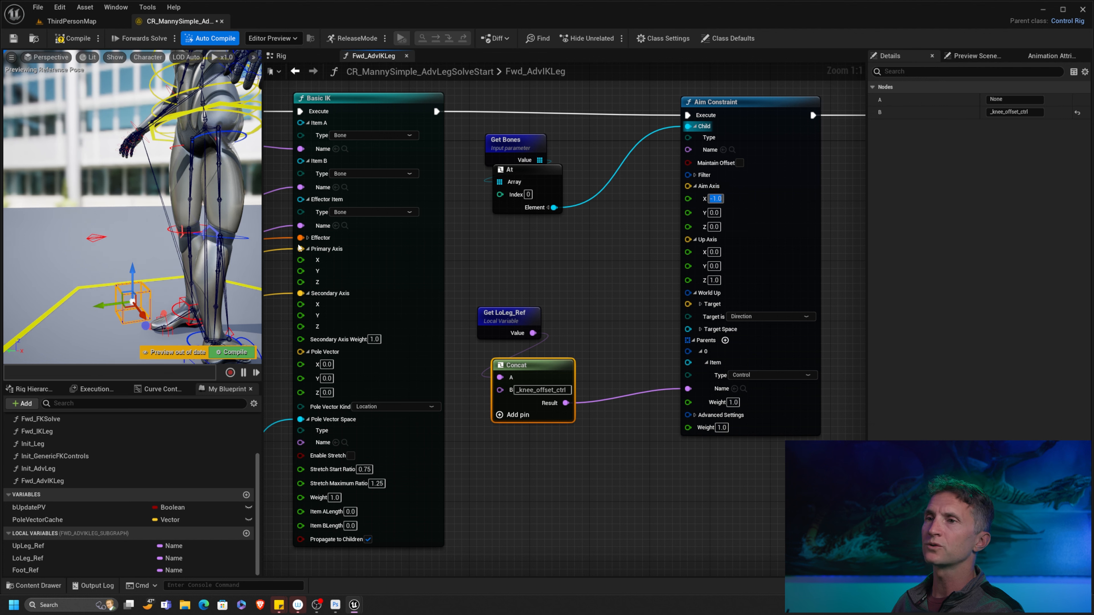
- Set the Aim Constraint's Up Axis Y to 1 and Z to 0
{"action": "left_click", "coordinate": [714, 266]}
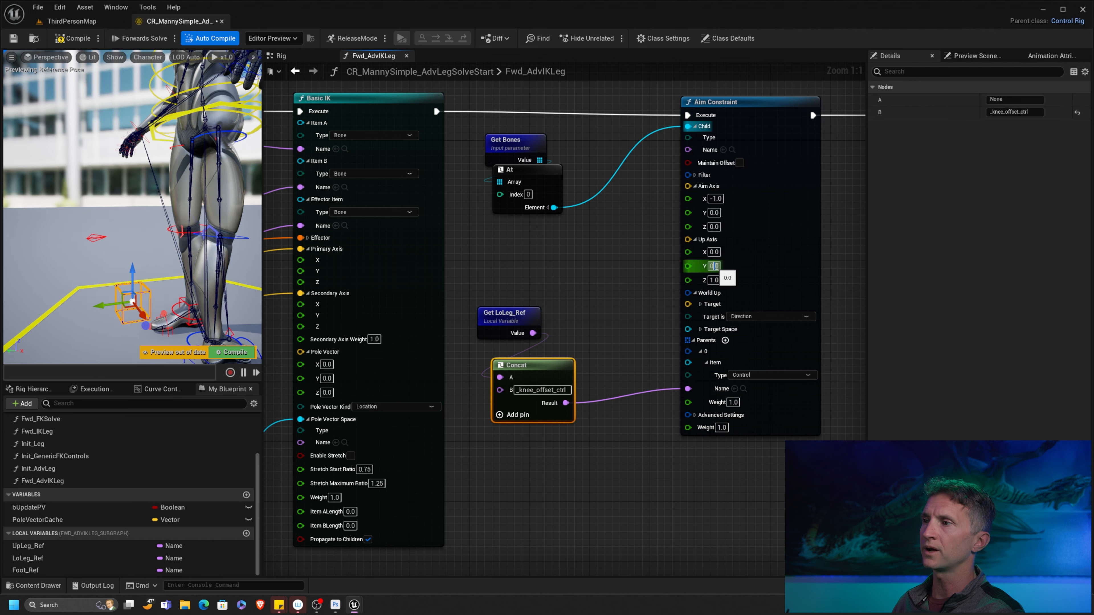
{"action": "type", "text": "1"}
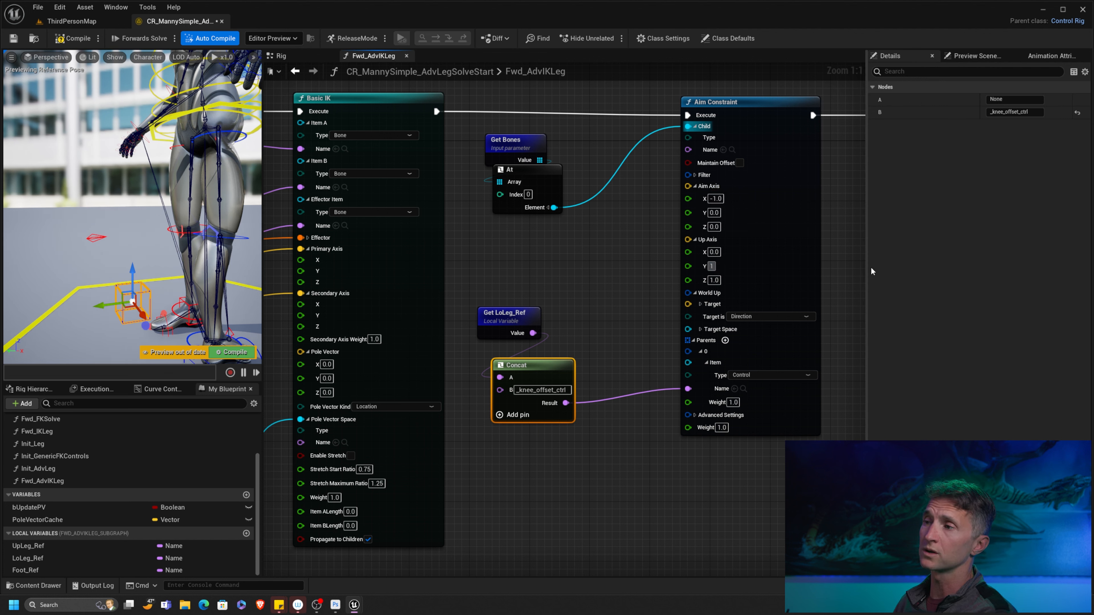
{"action": "key", "text": "Tab"}
{"action": "type", "text": "0"}
{"action": "key", "text": "Return"}
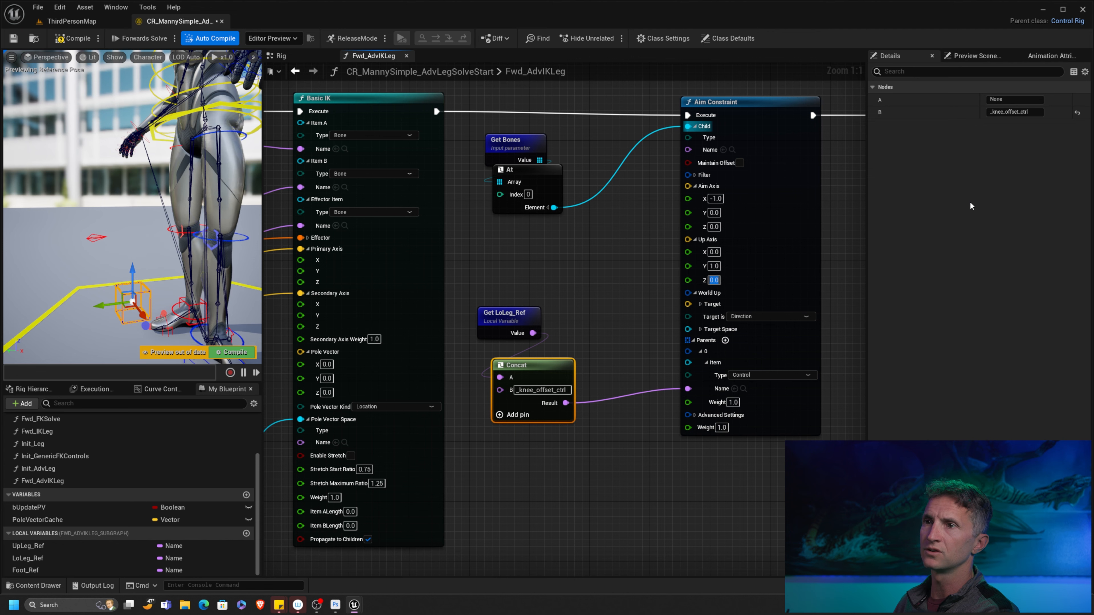
- Check the leg's orientation in the viewport and set the Aim Constraint's Up Axis Y to -1
{"action": "left_click_drag", "start_coordinate": [202, 247], "coordinate": [161, 248], "text": "alt"}
{"action": "left_click", "coordinate": [714, 266]}
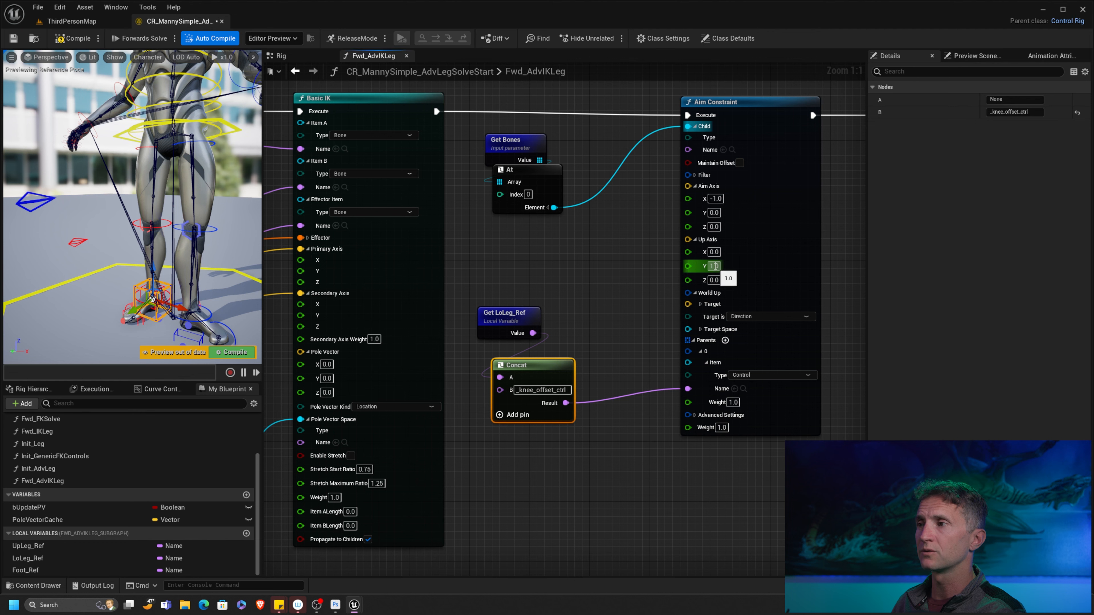
{"action": "type", "text": "-1"}
{"action": "key", "text": "Return"}
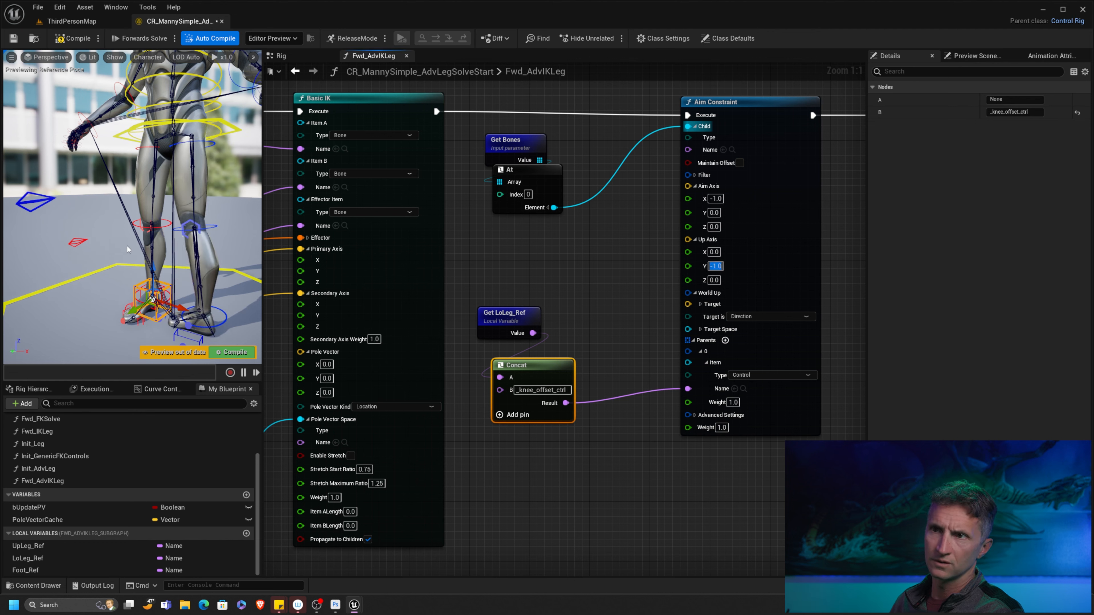
{"action": "left_click_drag", "start_coordinate": [189, 235], "coordinate": [229, 241], "text": "alt"}
{"action": "left_click_drag", "start_coordinate": [228, 241], "coordinate": [231, 242], "text": "alt"}
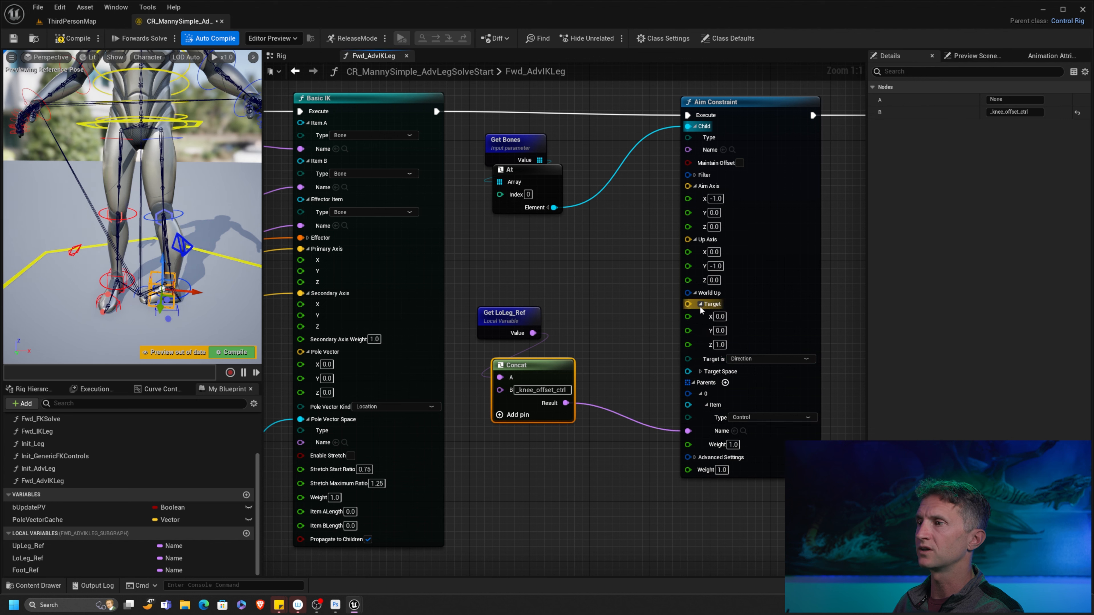
- Expand the World Up Target and Target Space of the Aim Constraint and set the Target to Y -1 and Z 0
{"action": "left_click", "coordinate": [700, 330]}
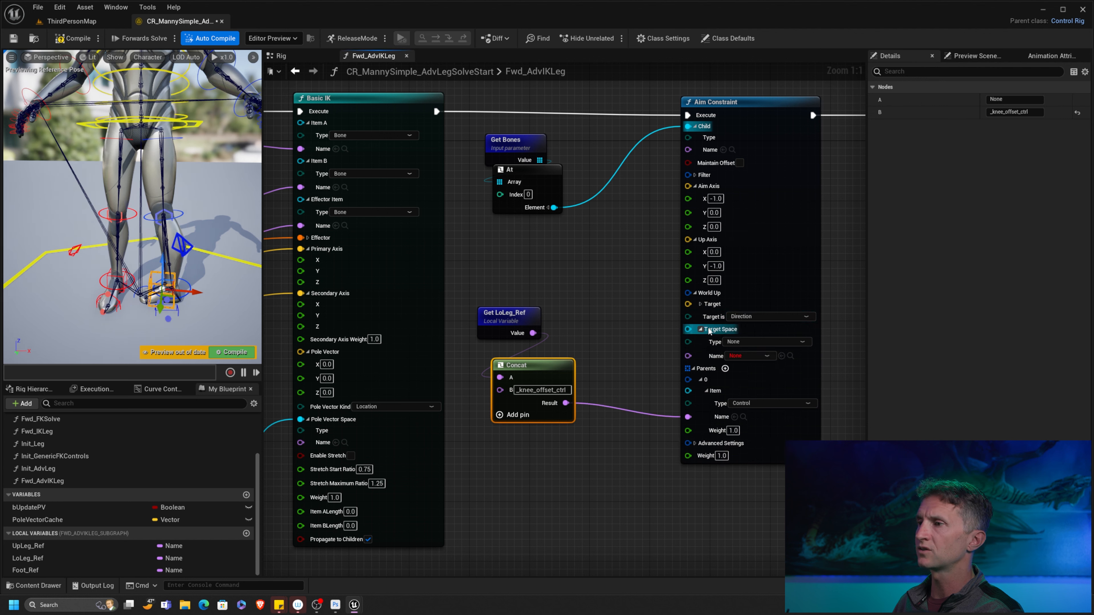
{"action": "left_click", "coordinate": [700, 304]}
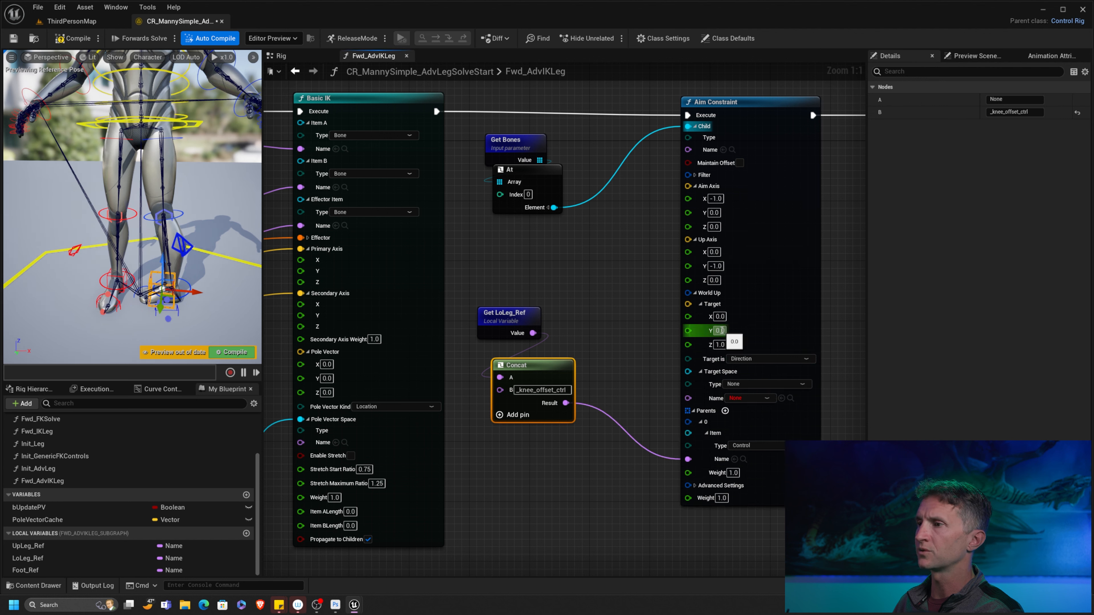
{"action": "left_click", "coordinate": [720, 331]}
{"action": "type", "text": "-1"}
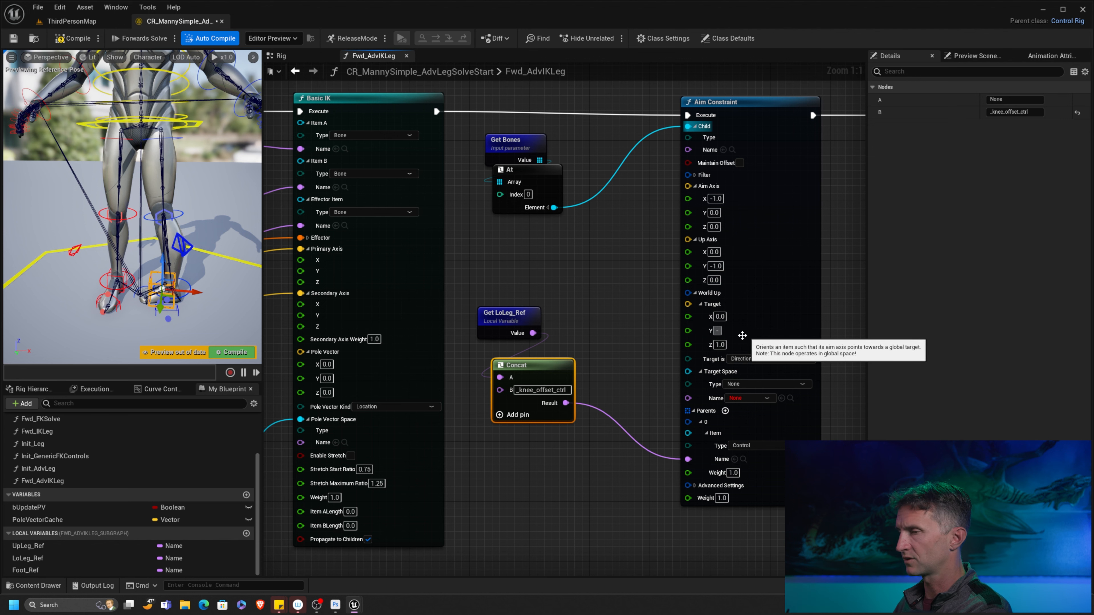
{"action": "left_click", "coordinate": [720, 344]}
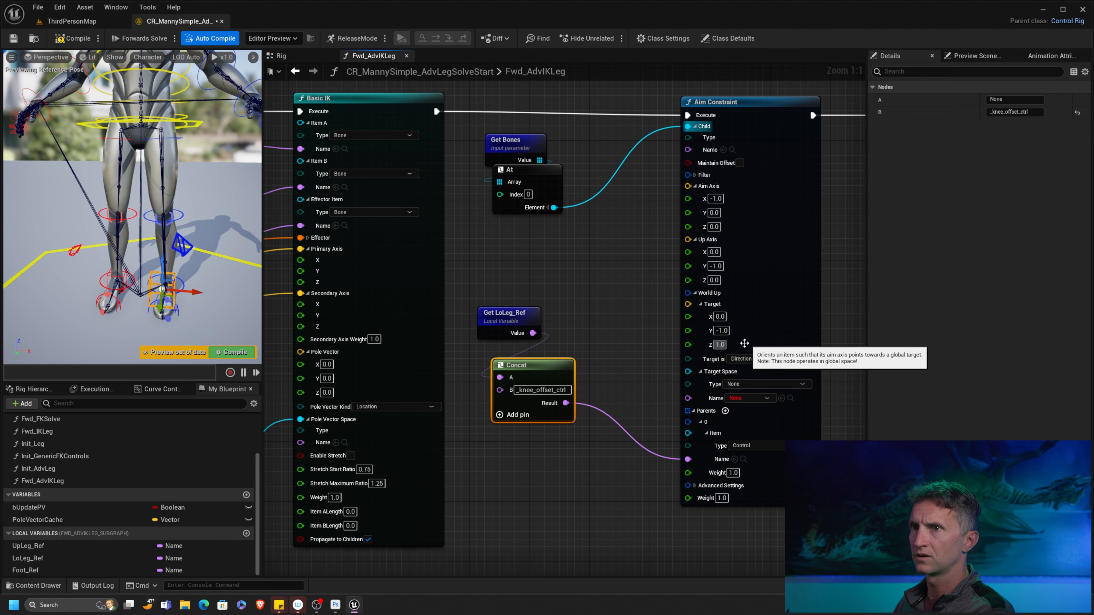
{"action": "type", "text": "0"}
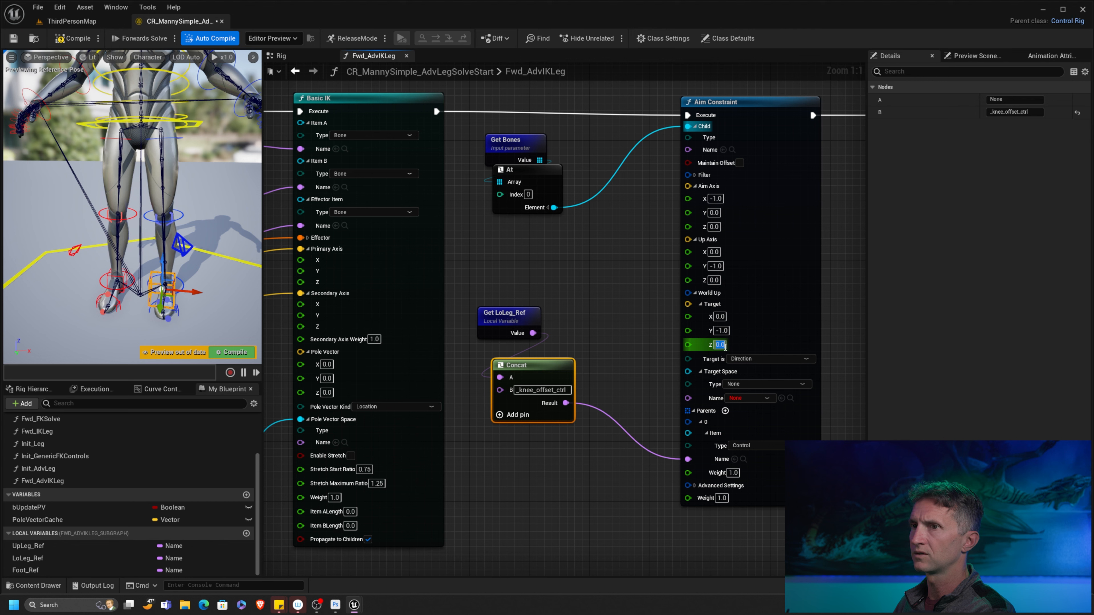
{"action": "key", "text": "Return"}
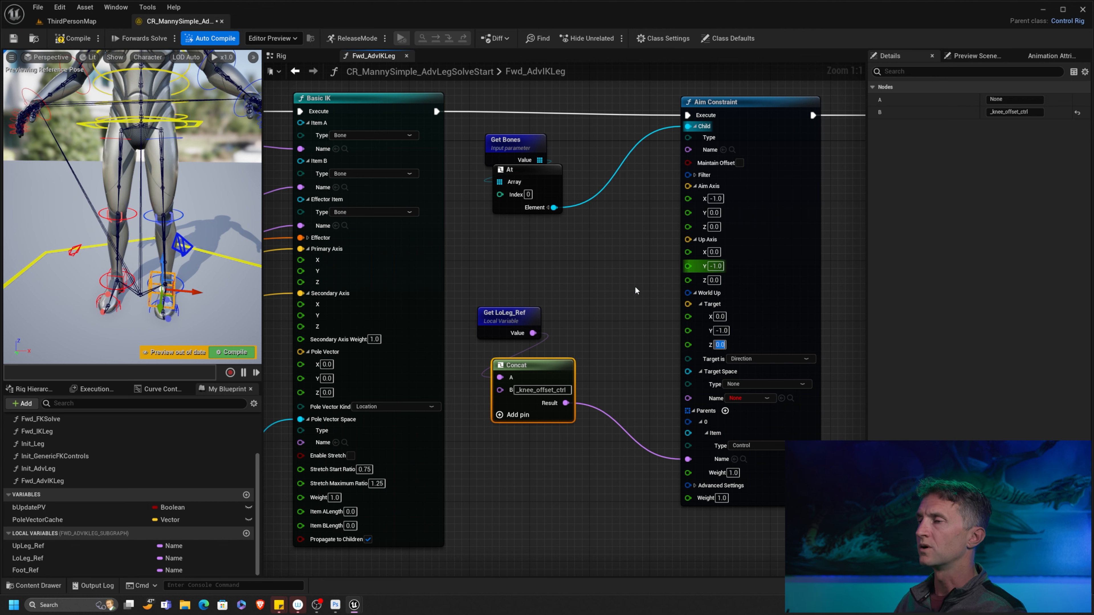
- Tidy the Get LoLeg_Ref and Concat nodes together and move them lower beside the Aim Constraint's Parents input
{"action": "left_click_drag", "start_coordinate": [476, 281], "coordinate": [597, 417]}
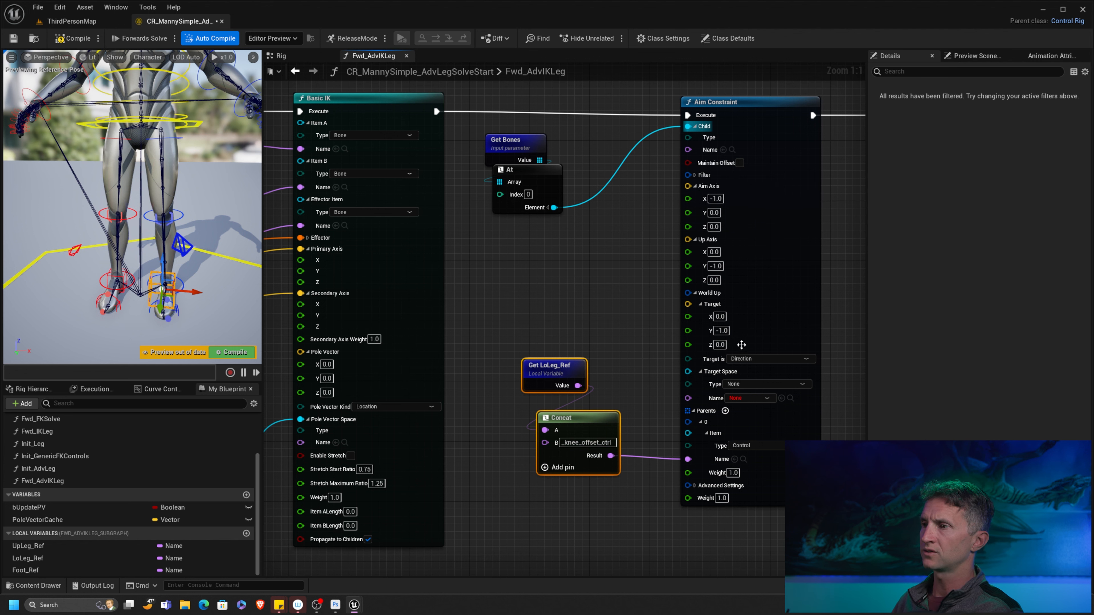
{"action": "left_click", "coordinate": [562, 335]}
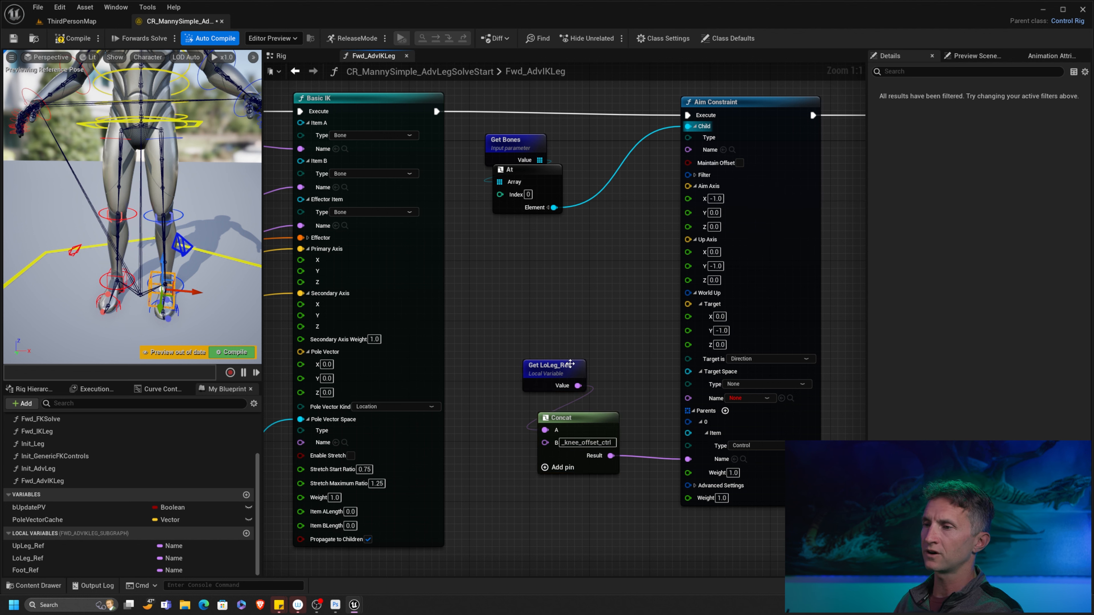
{"action": "left_click_drag", "start_coordinate": [567, 361], "coordinate": [589, 376]}
{"action": "left_click", "coordinate": [590, 424], "text": "ctrl"}
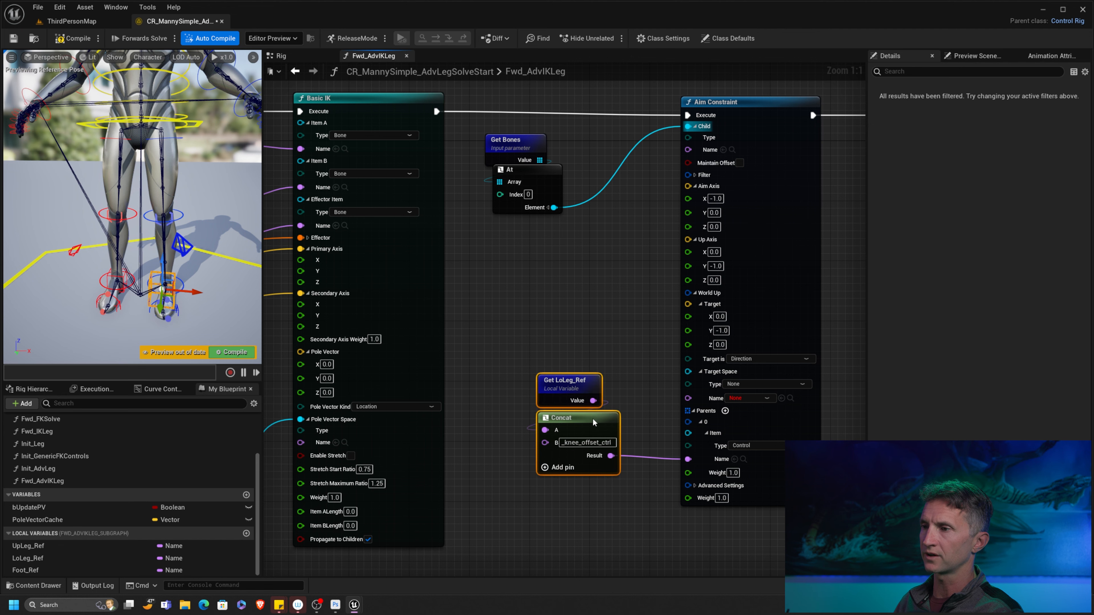
{"action": "left_click_drag", "start_coordinate": [591, 425], "coordinate": [552, 478]}
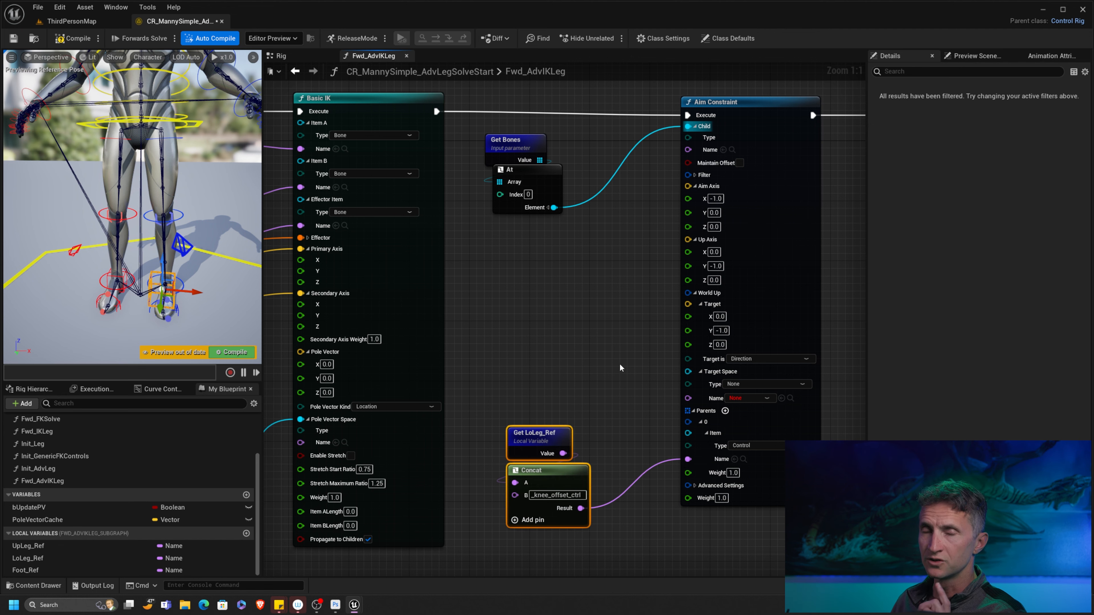
- Copy the Get bFlipAxis, If and two Make Vector nodes (X 1.0 and X -1.0) that drive Basic IK's Primary Axis
{"action": "scroll", "coordinate": [596, 329], "scroll_direction": "down", "scroll_amount": 3}
{"action": "scroll", "coordinate": [750, 268], "scroll_direction": "up", "scroll_amount": 3}
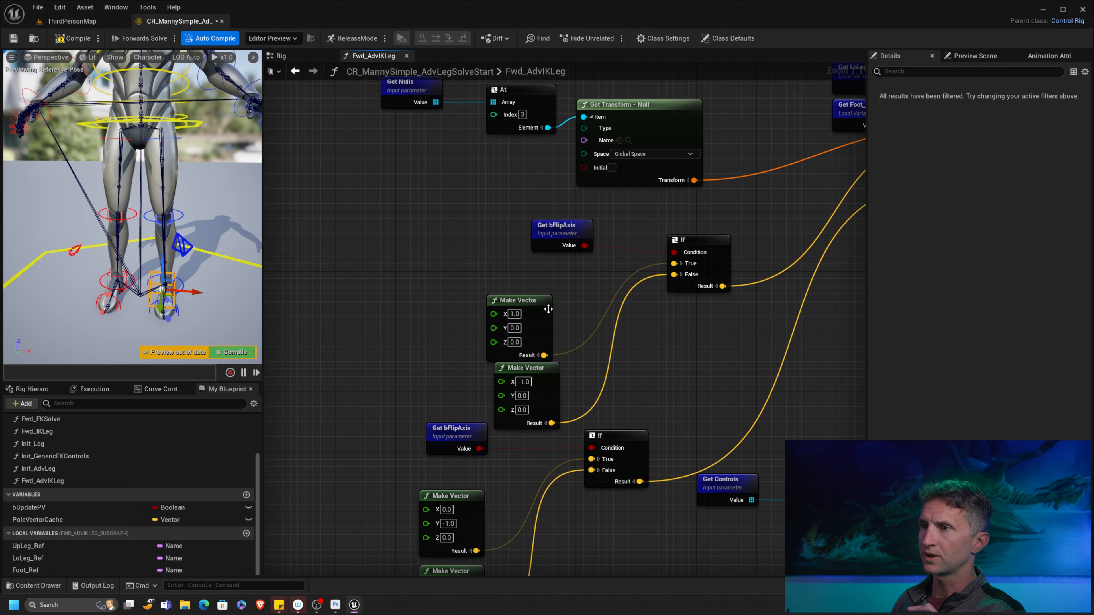
{"action": "left_click_drag", "start_coordinate": [497, 283], "coordinate": [530, 384]}
{"action": "left_click_drag", "start_coordinate": [702, 214], "coordinate": [702, 319]}
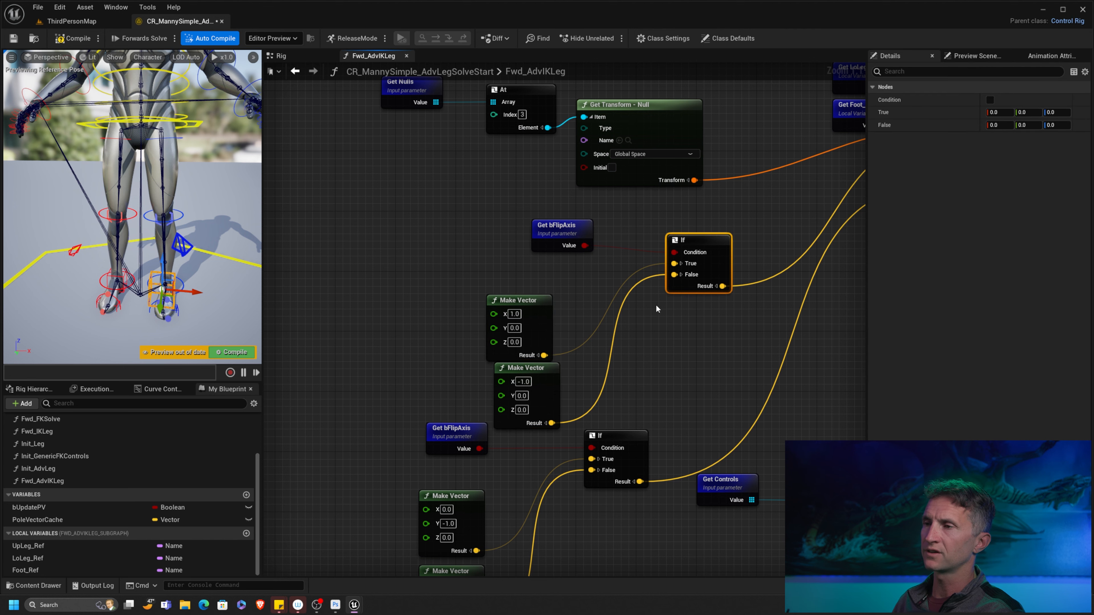
{"action": "right_click_drag", "start_coordinate": [656, 309], "coordinate": [462, 251]}
{"action": "left_click_drag", "start_coordinate": [429, 233], "coordinate": [625, 381]}
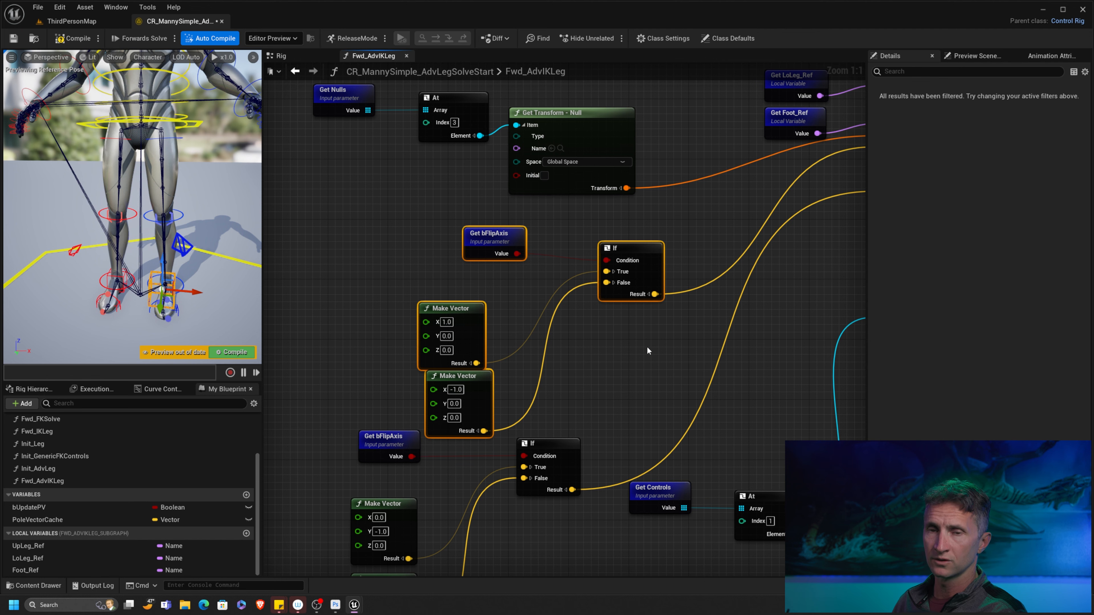
- Make room beside the Aim Constraint by moving Get LoLeg_Ref and Concat lower and Get Bones and At slightly higher
{"action": "right_click_drag", "start_coordinate": [653, 300], "coordinate": [545, 224]}
{"action": "left_click_drag", "start_coordinate": [476, 330], "coordinate": [566, 447]}
{"action": "left_click_drag", "start_coordinate": [509, 349], "coordinate": [516, 433]}
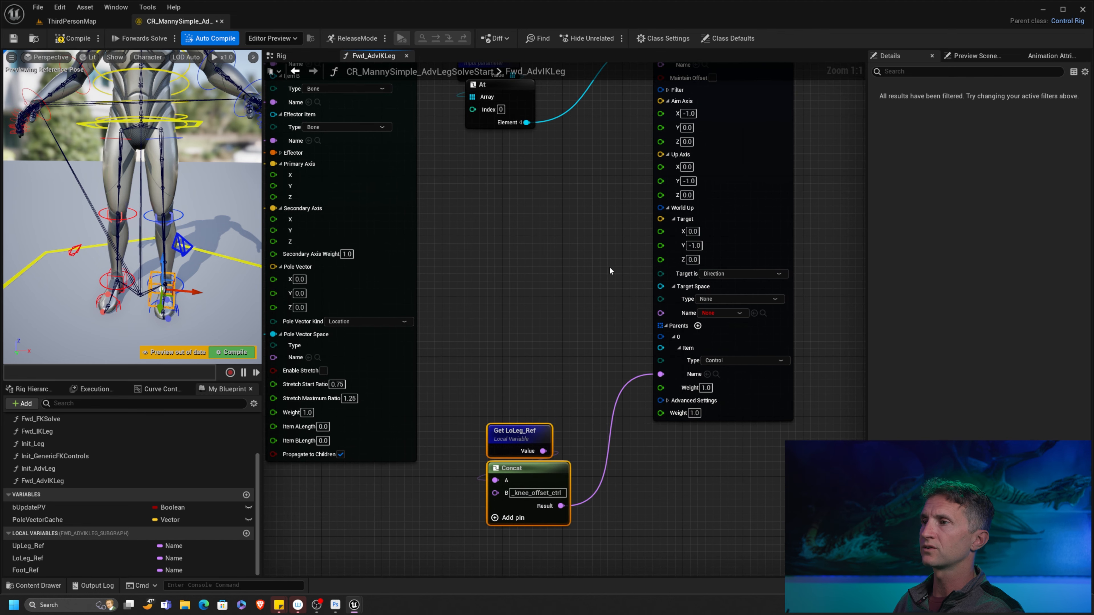
{"action": "right_click_drag", "start_coordinate": [609, 271], "coordinate": [596, 380]}
{"action": "left_click", "coordinate": [674, 155]}
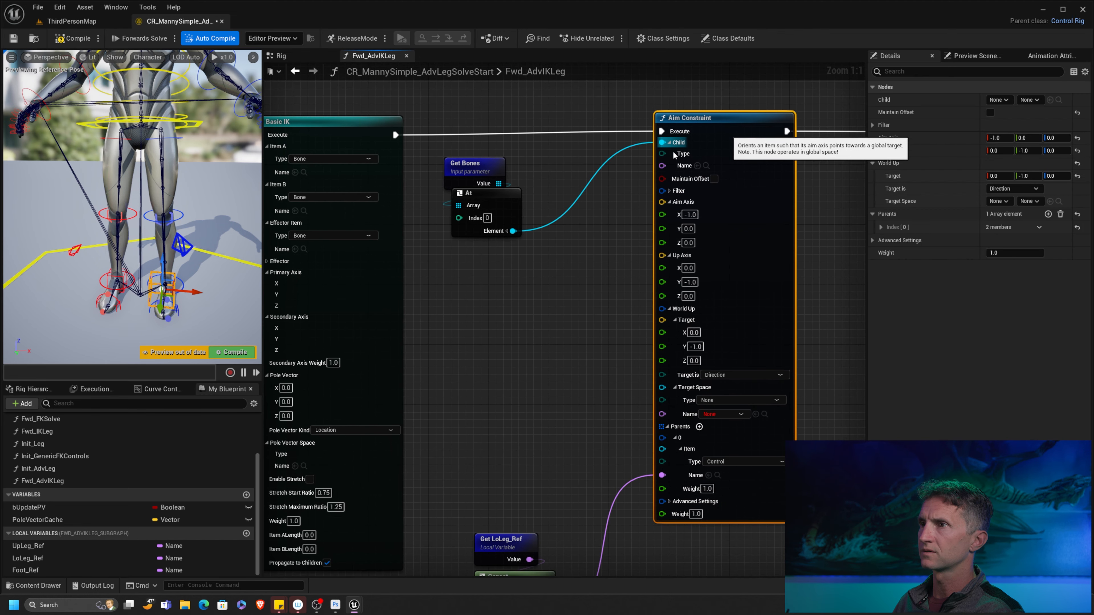
{"action": "left_click", "coordinate": [470, 164]}
{"action": "left_click", "coordinate": [486, 194], "text": "ctrl"}
{"action": "left_click_drag", "start_coordinate": [469, 164], "coordinate": [469, 148]}
- Paste the copied bFlipAxis, If and Make Vector nodes below Get Bones and arrange them closer together
{"action": "key", "text": "ctrl+v"}
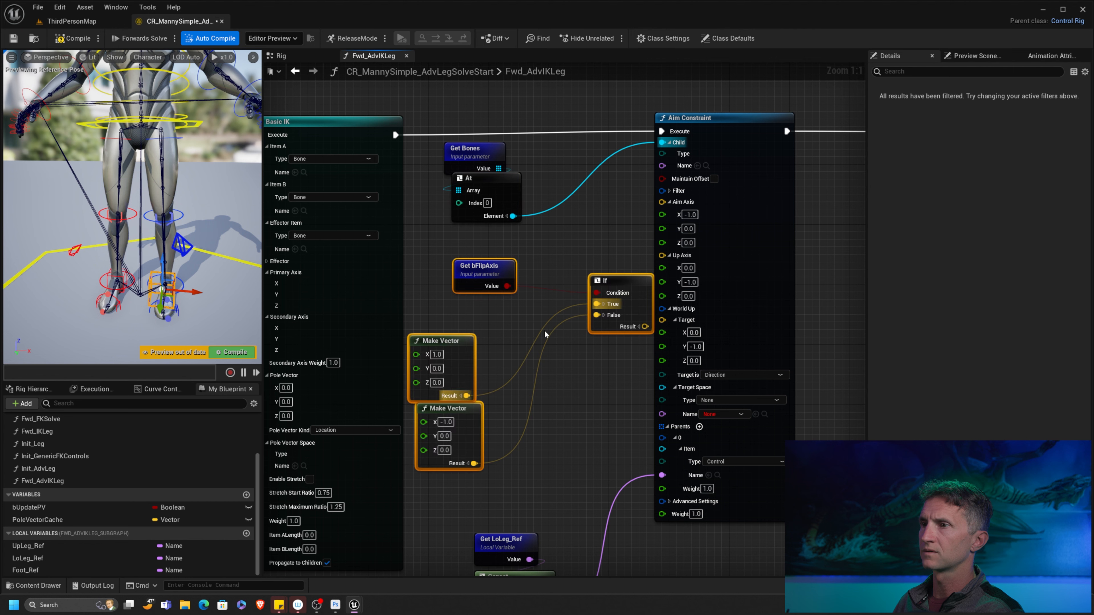
{"action": "left_click", "coordinate": [607, 283]}
{"action": "left_click_drag", "start_coordinate": [607, 283], "coordinate": [559, 278]}
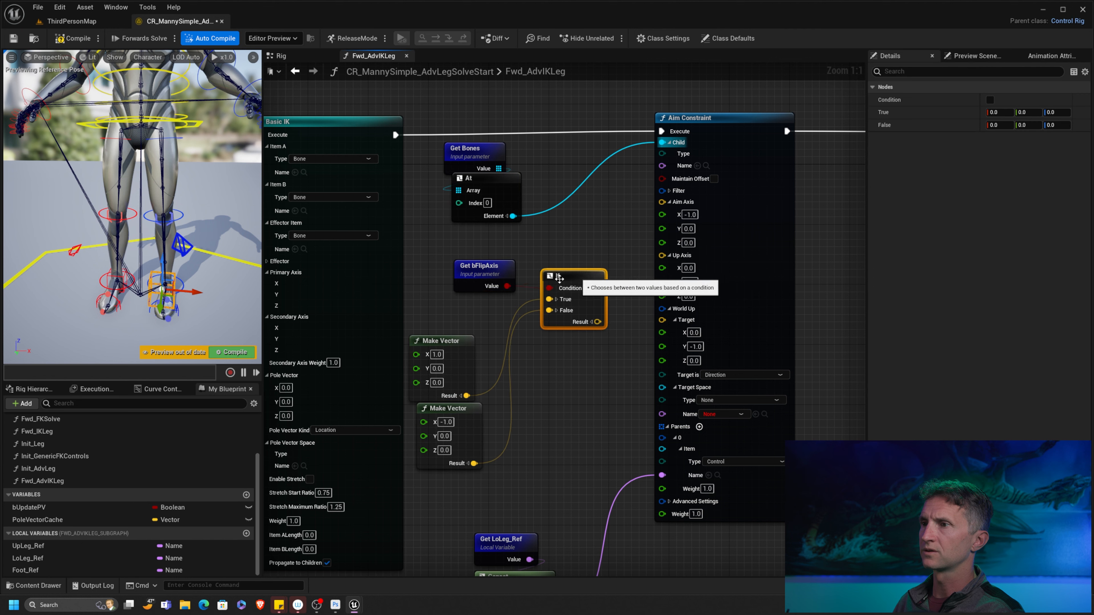
{"action": "left_click_drag", "start_coordinate": [495, 267], "coordinate": [507, 262]}
{"action": "left_click", "coordinate": [457, 342]}
{"action": "left_click", "coordinate": [474, 411], "text": "ctrl"}
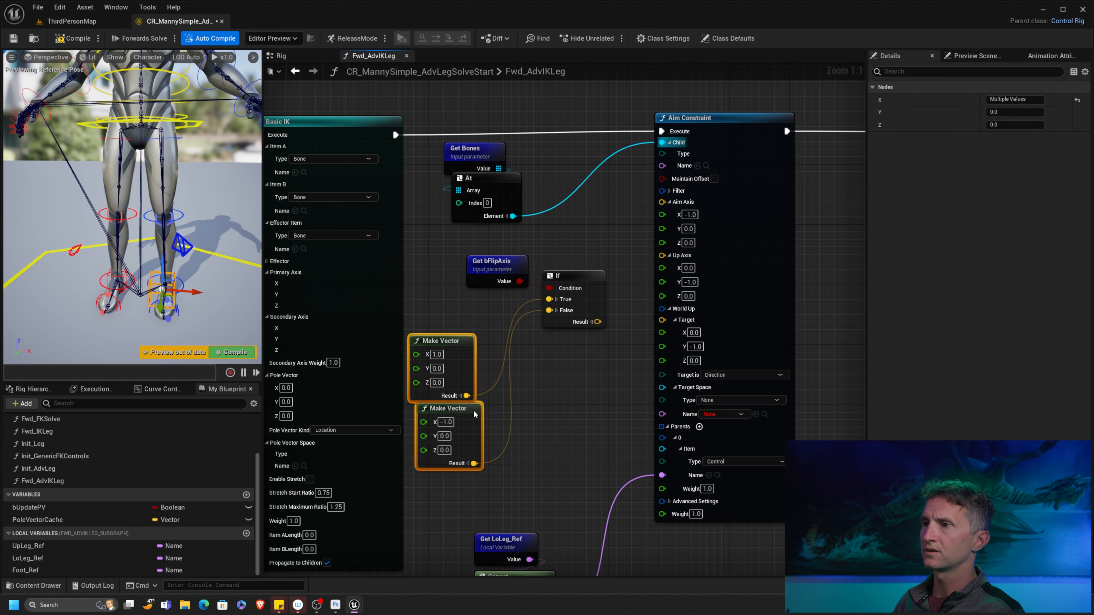
{"action": "left_click_drag", "start_coordinate": [474, 413], "coordinate": [494, 387]}
- Connect the pasted If node's Result to the Aim Constraint's Aim Axis and space the two Make Vector nodes apart
{"action": "left_click_drag", "start_coordinate": [598, 322], "coordinate": [662, 201]}
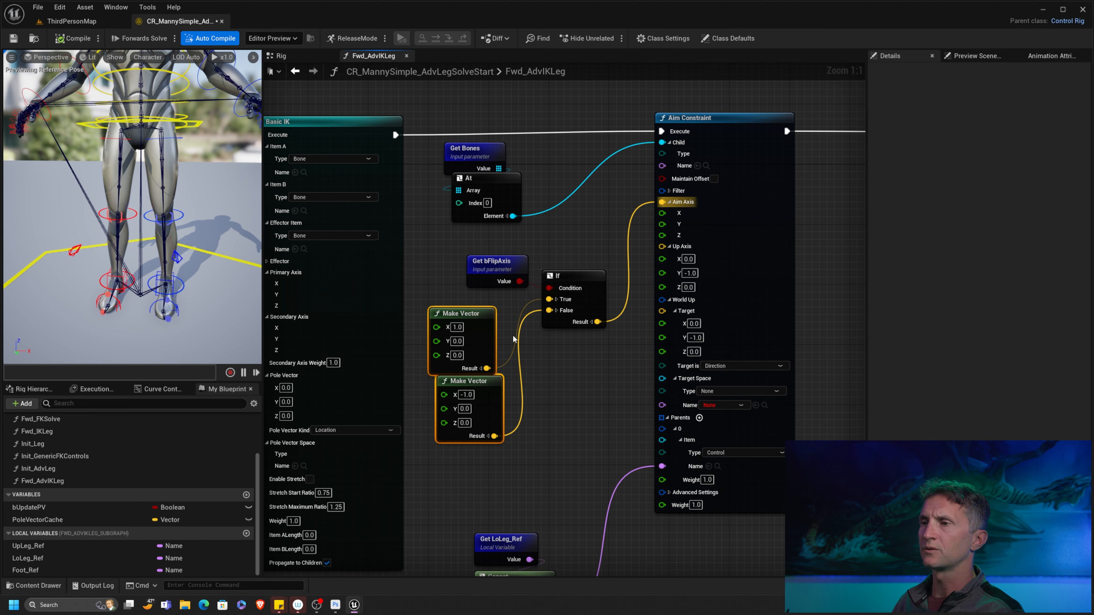
{"action": "left_click", "coordinate": [432, 280]}
{"action": "left_click_drag", "start_coordinate": [485, 381], "coordinate": [478, 404]}
{"action": "left_click_drag", "start_coordinate": [481, 317], "coordinate": [473, 309]}
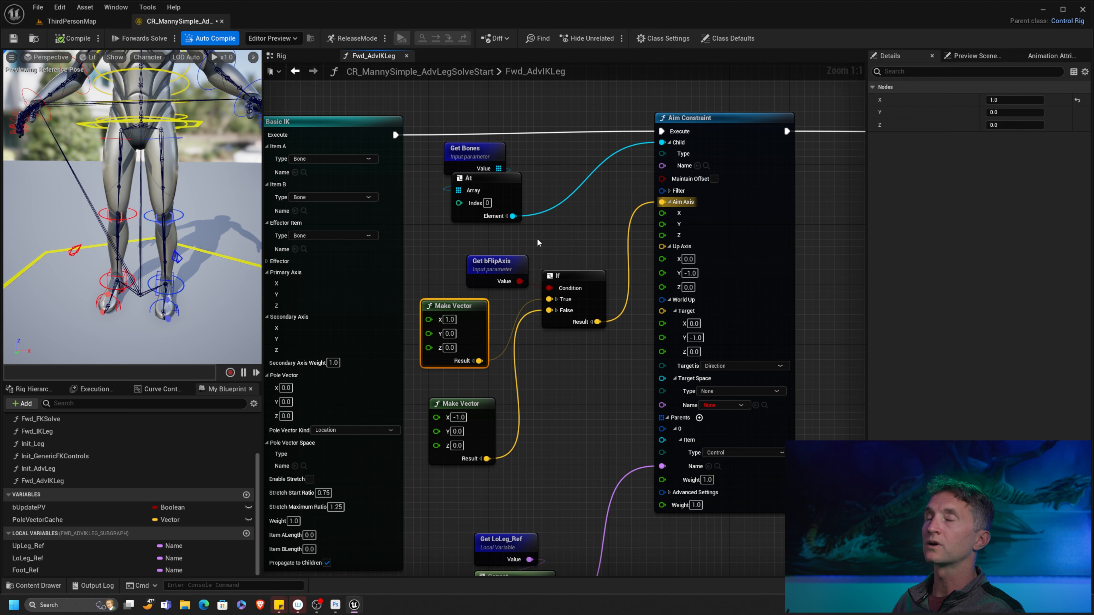
{"action": "left_click_drag", "start_coordinate": [492, 408], "coordinate": [465, 389]}
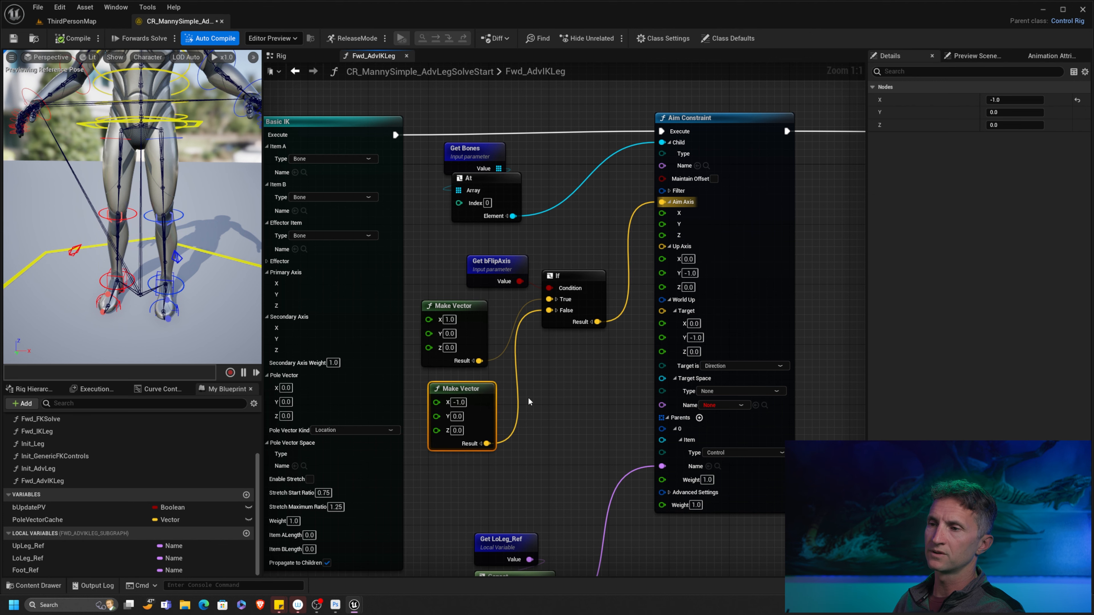
- Replace the Make Vector with X -1.0 by a Scale node fed from the remaining Make Vector, with Factor -1
{"action": "right_click_drag", "start_coordinate": [495, 406], "coordinate": [483, 360]}
{"action": "left_click_drag", "start_coordinate": [460, 343], "coordinate": [497, 355]}
{"action": "key", "text": "Delete"}
{"action": "type", "text": "scal"}
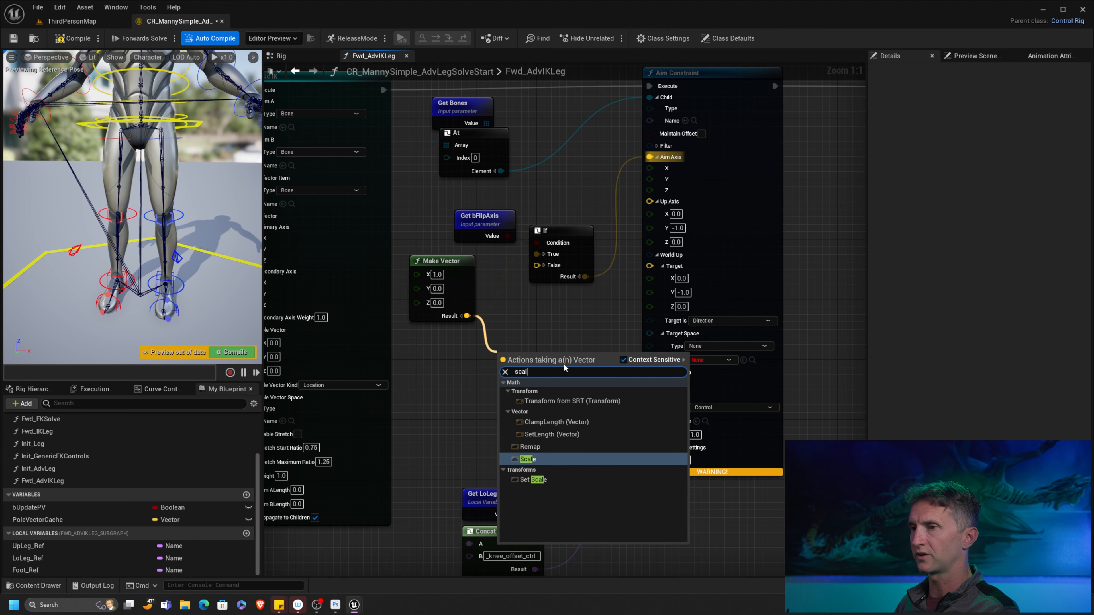
{"action": "left_click", "coordinate": [528, 459]}
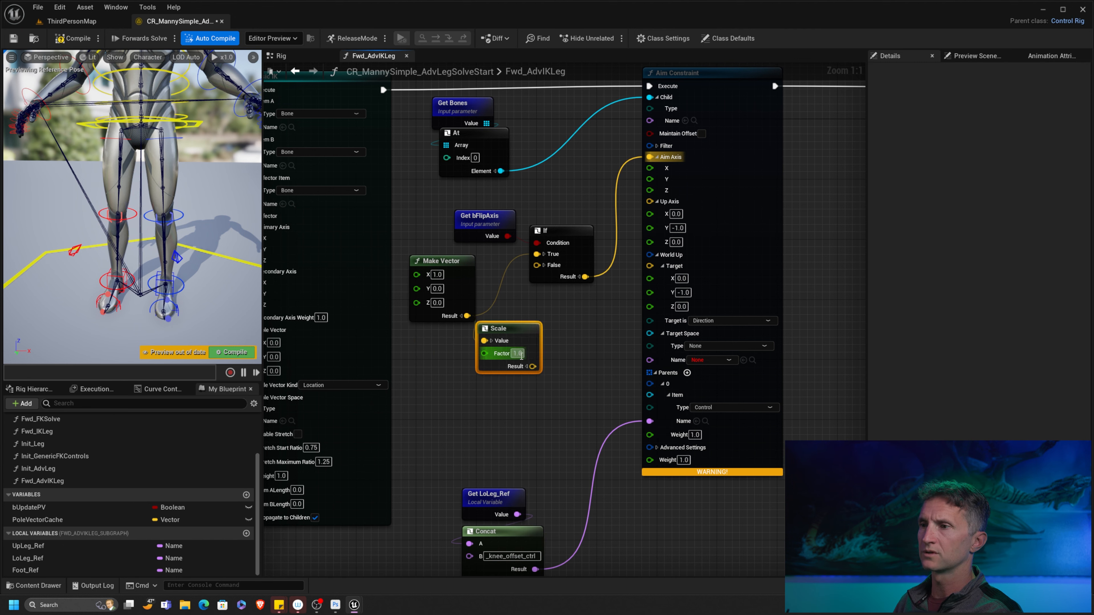
{"action": "left_click", "coordinate": [521, 356]}
{"action": "type", "text": "-1"}
{"action": "key", "text": "Return"}
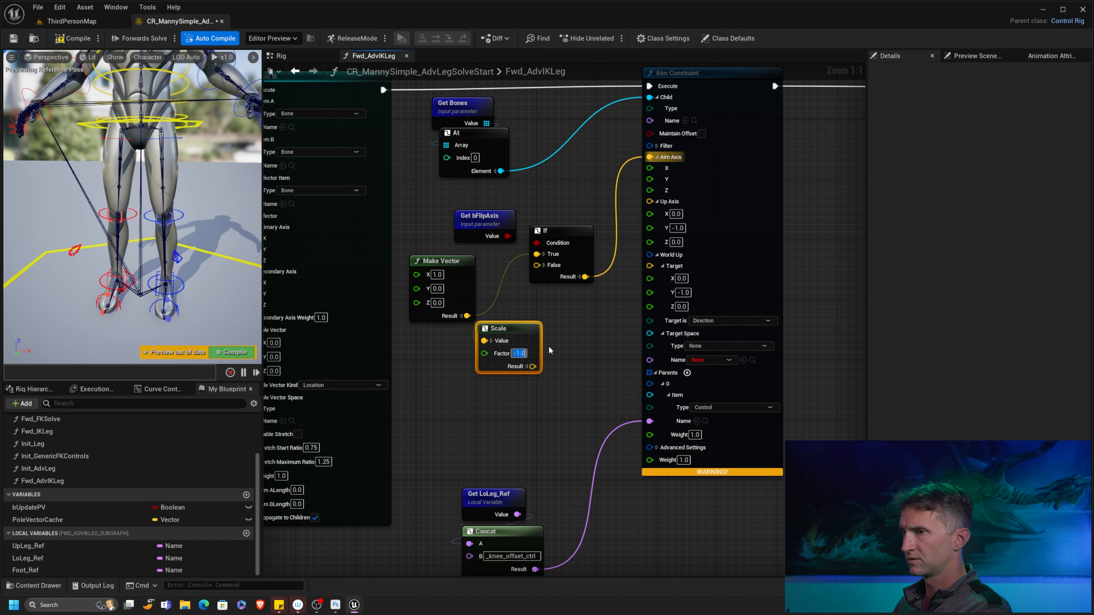
- Connect the Scale Result to the If node's False input and arrange the If, Scale and Make Vector nodes
{"action": "left_click_drag", "start_coordinate": [533, 366], "coordinate": [593, 227]}
{"action": "left_click", "coordinate": [577, 199]}
{"action": "left_click_drag", "start_coordinate": [527, 328], "coordinate": [534, 321]}
{"action": "left_click_drag", "start_coordinate": [447, 261], "coordinate": [439, 253]}
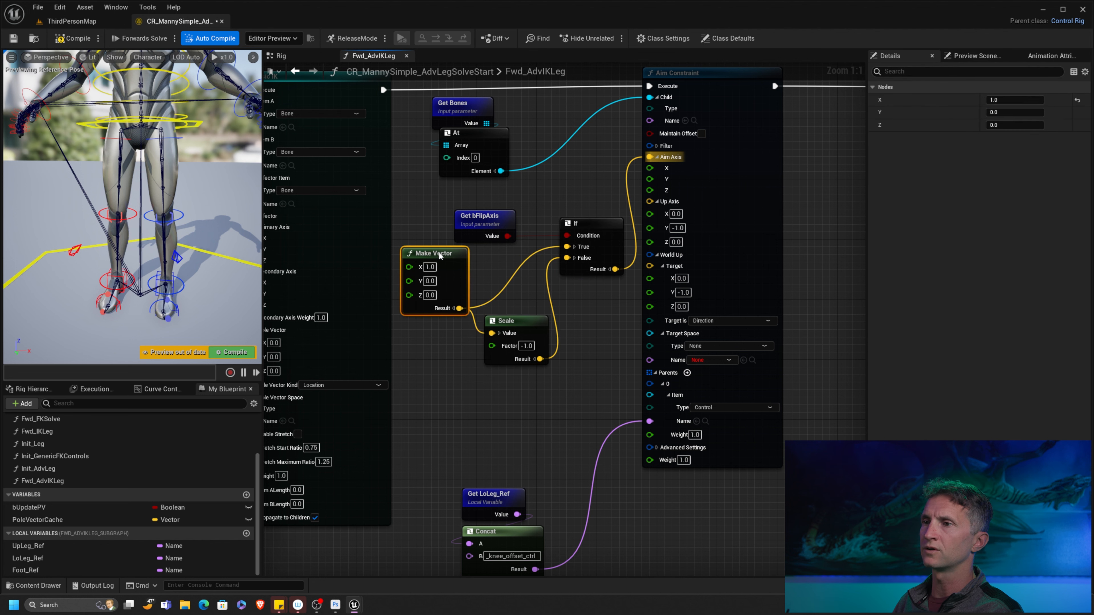
- Move the Scale node closer to the If node and set the Aim Constraint's Target Space Type to Bone
{"action": "left_click_drag", "start_coordinate": [523, 321], "coordinate": [543, 299]}
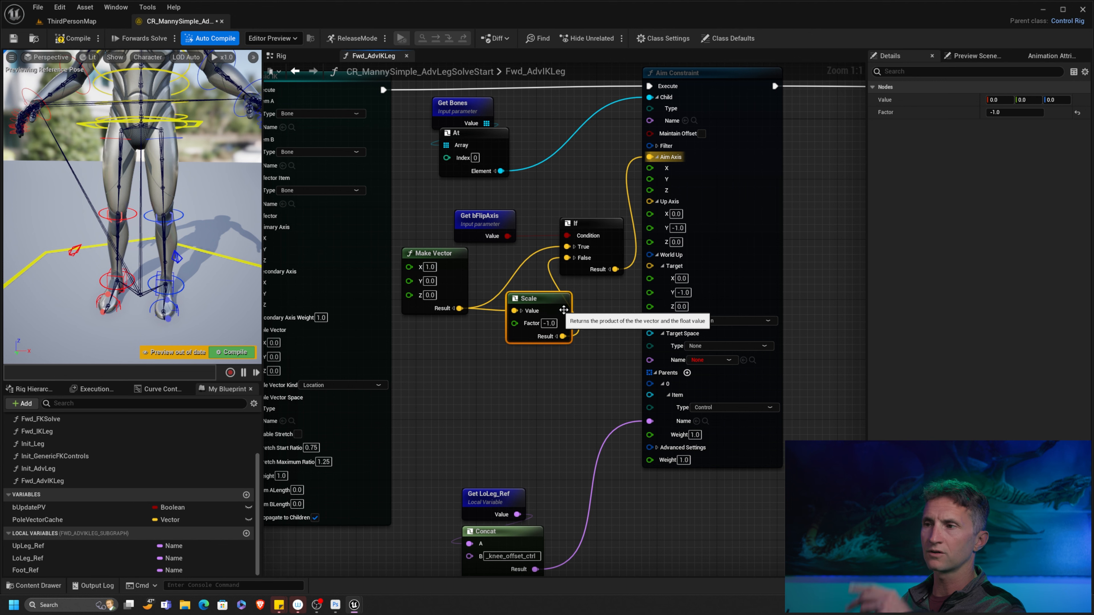
{"action": "right_click_drag", "start_coordinate": [627, 301], "coordinate": [584, 379]}
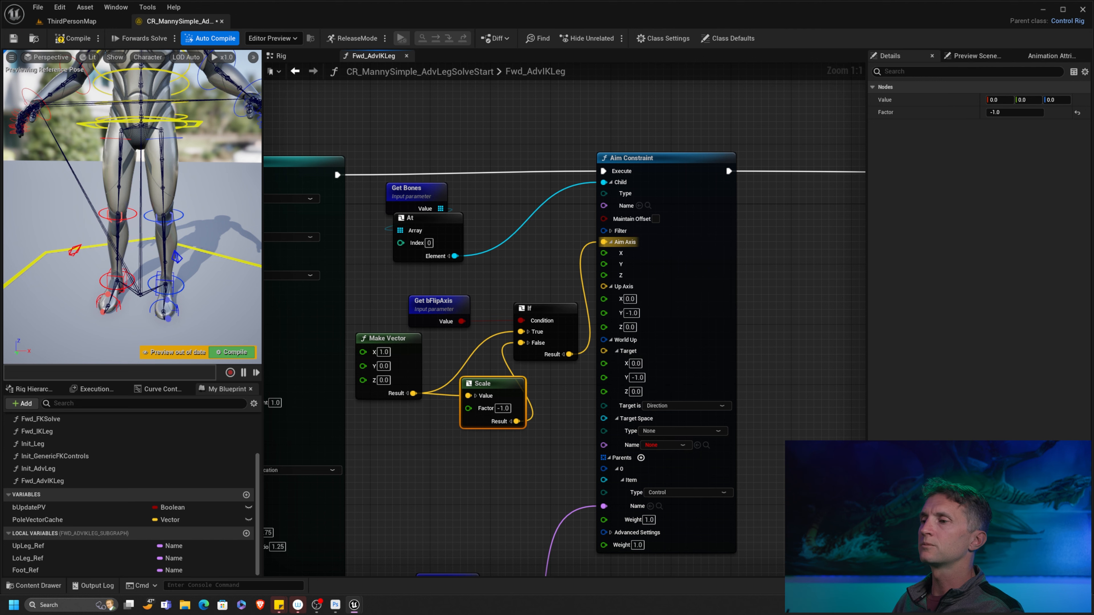
{"action": "right_click_drag", "start_coordinate": [602, 358], "coordinate": [622, 232]}
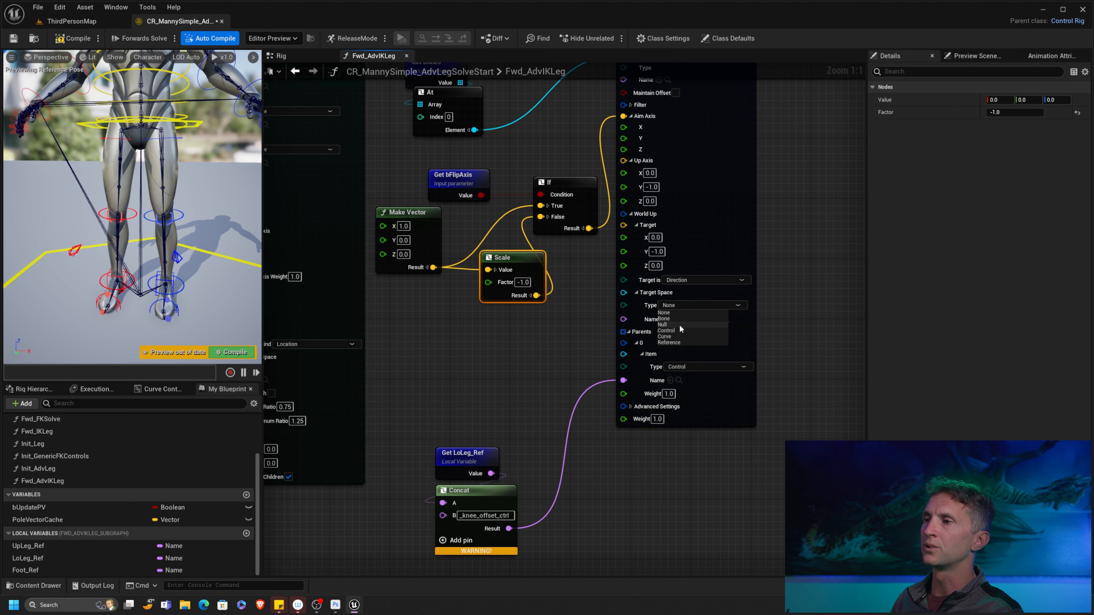
{"action": "right_click_drag", "start_coordinate": [477, 347], "coordinate": [530, 343]}
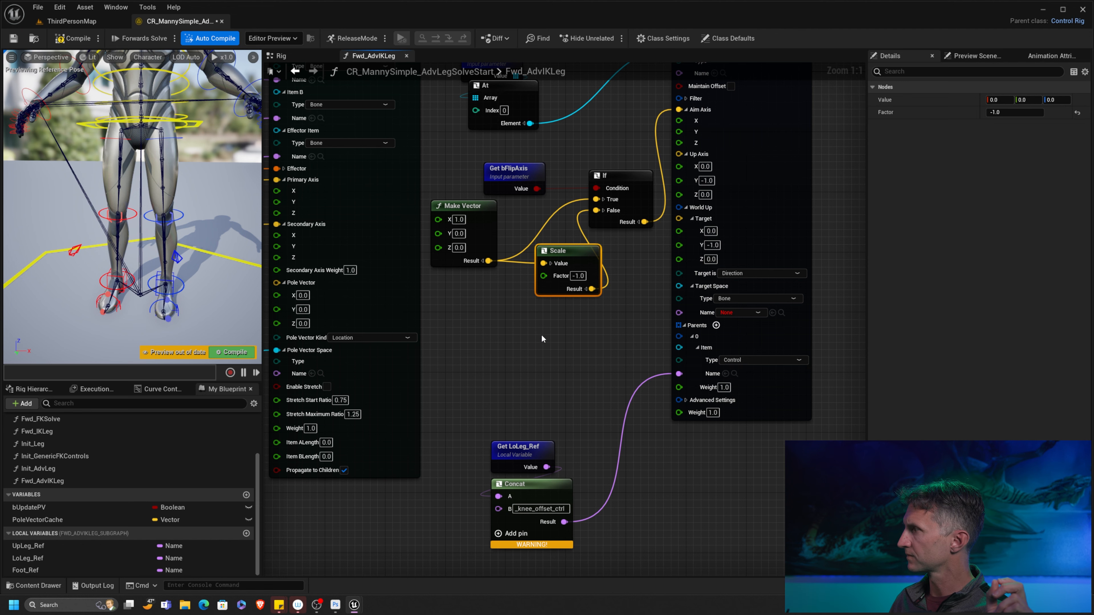
- Add a Get UpLeg_Ref node below Scale, connect its Value to the Aim Constraint's Target Space Name, and compile the rig
{"action": "right_click_drag", "start_coordinate": [496, 325], "coordinate": [568, 322]}
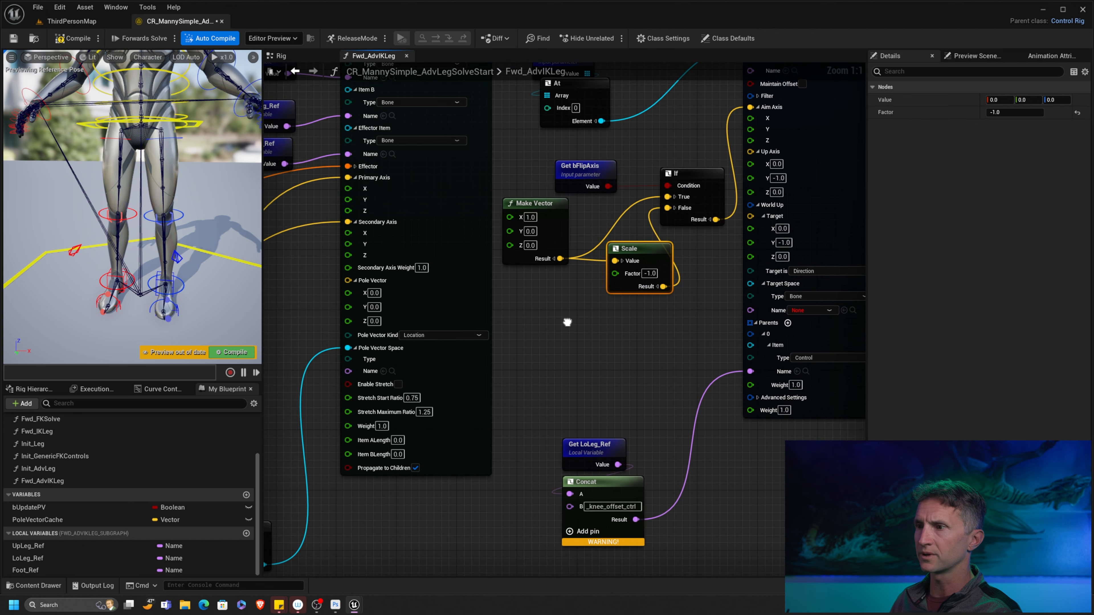
{"action": "scroll", "coordinate": [567, 322], "scroll_direction": "down", "scroll_amount": 3}
{"action": "scroll", "coordinate": [456, 303], "scroll_direction": "up", "scroll_amount": 1}
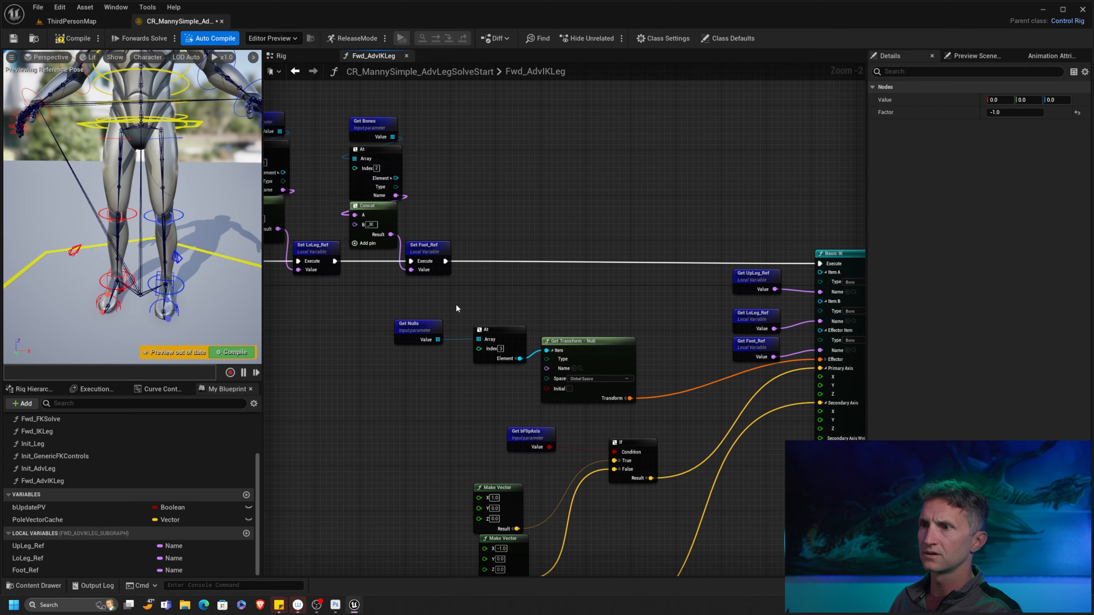
{"action": "right_click_drag", "start_coordinate": [382, 289], "coordinate": [515, 325]}
{"action": "right_click_drag", "start_coordinate": [818, 379], "coordinate": [432, 284]}
{"action": "right_click_drag", "start_coordinate": [742, 378], "coordinate": [498, 252]}
{"action": "left_click_drag", "start_coordinate": [28, 545], "coordinate": [463, 310]}
{"action": "left_click", "coordinate": [487, 316]}
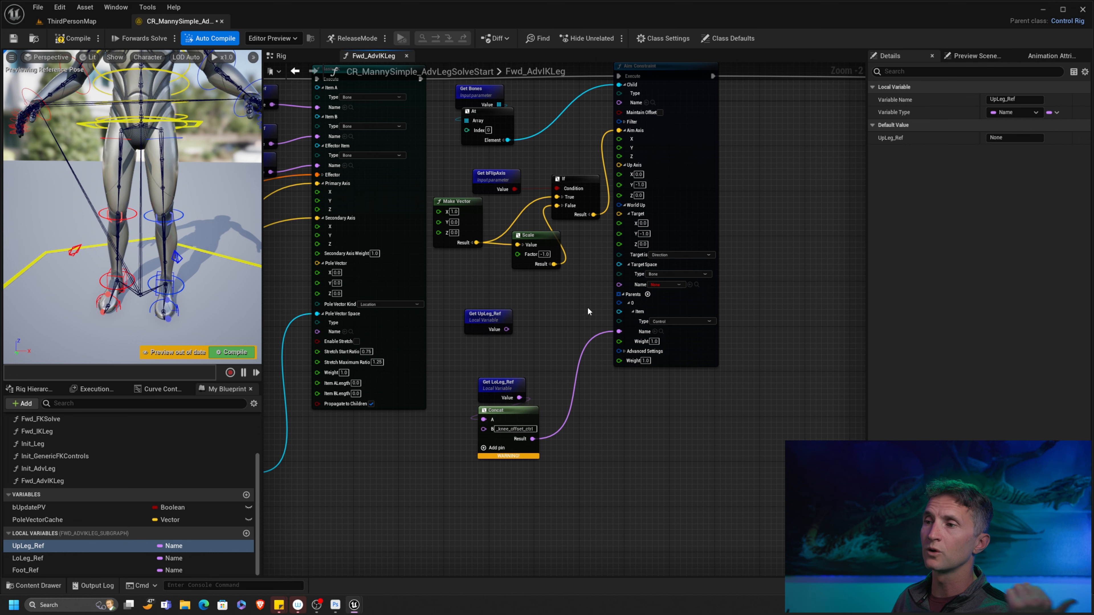
{"action": "left_click", "coordinate": [486, 315]}
{"action": "scroll", "coordinate": [591, 290], "scroll_direction": "up", "scroll_amount": 2}
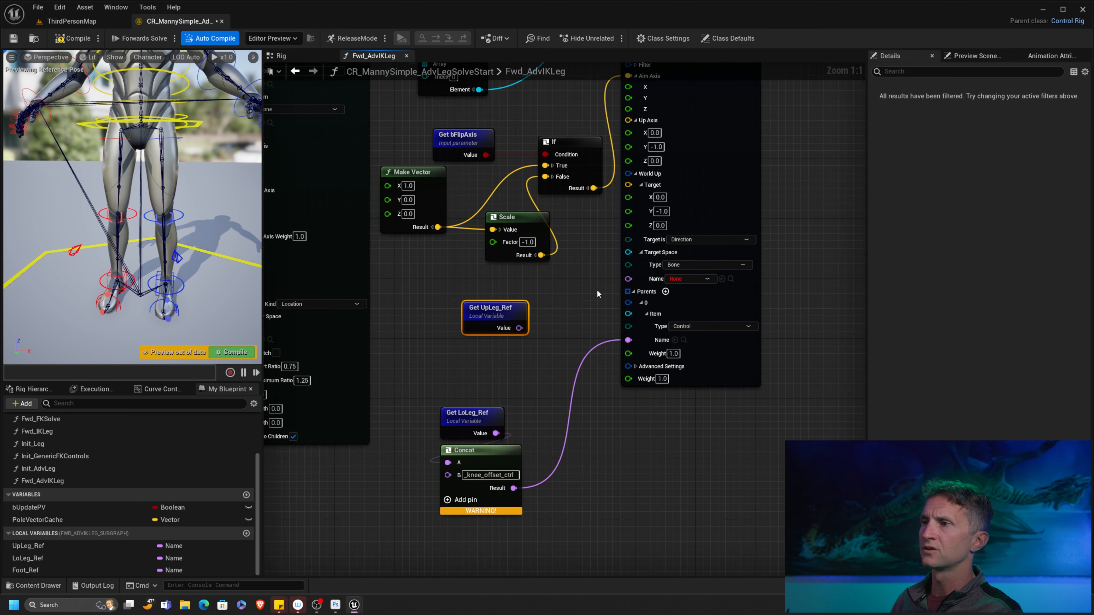
{"action": "left_click_drag", "start_coordinate": [519, 328], "coordinate": [629, 279]}
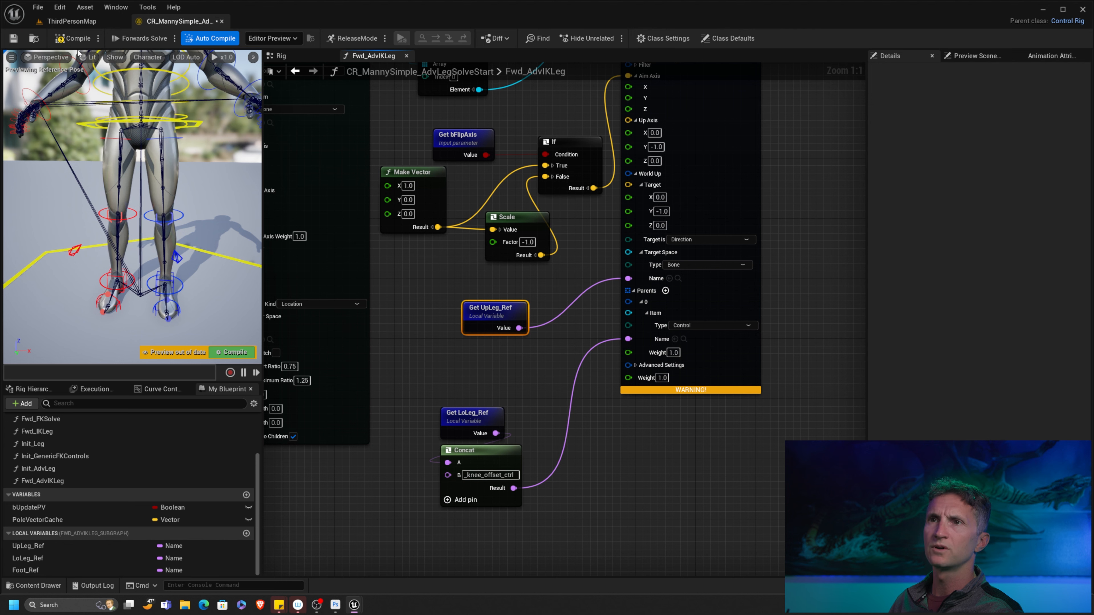
{"action": "left_click", "coordinate": [73, 38]}
- Check the knee offset control names in the rig hierarchy against the Concat suffix and the reference variables set in the graph
{"action": "right_click_drag", "start_coordinate": [560, 358], "coordinate": [546, 326]}
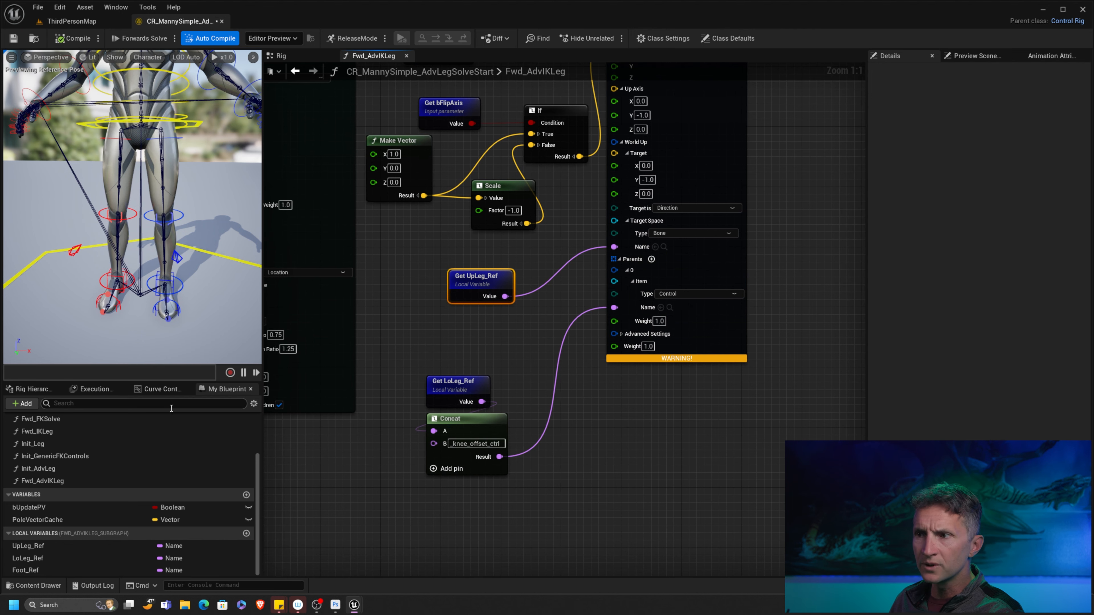
{"action": "left_click", "coordinate": [462, 382]}
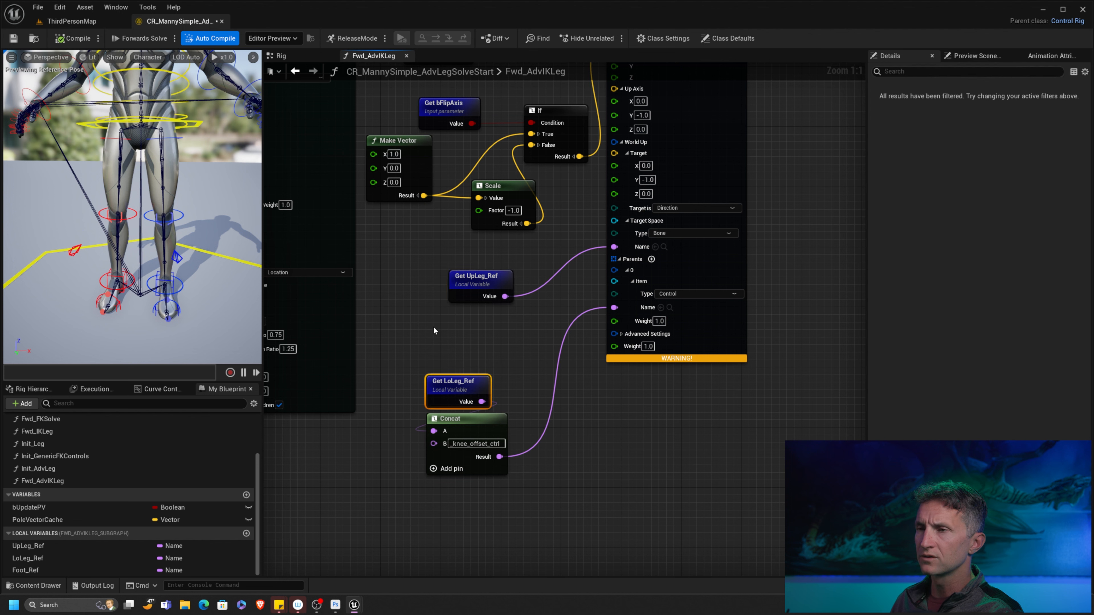
{"action": "right_click_drag", "start_coordinate": [433, 326], "coordinate": [687, 361]}
{"action": "scroll", "coordinate": [672, 352], "scroll_direction": "down", "scroll_amount": 2}
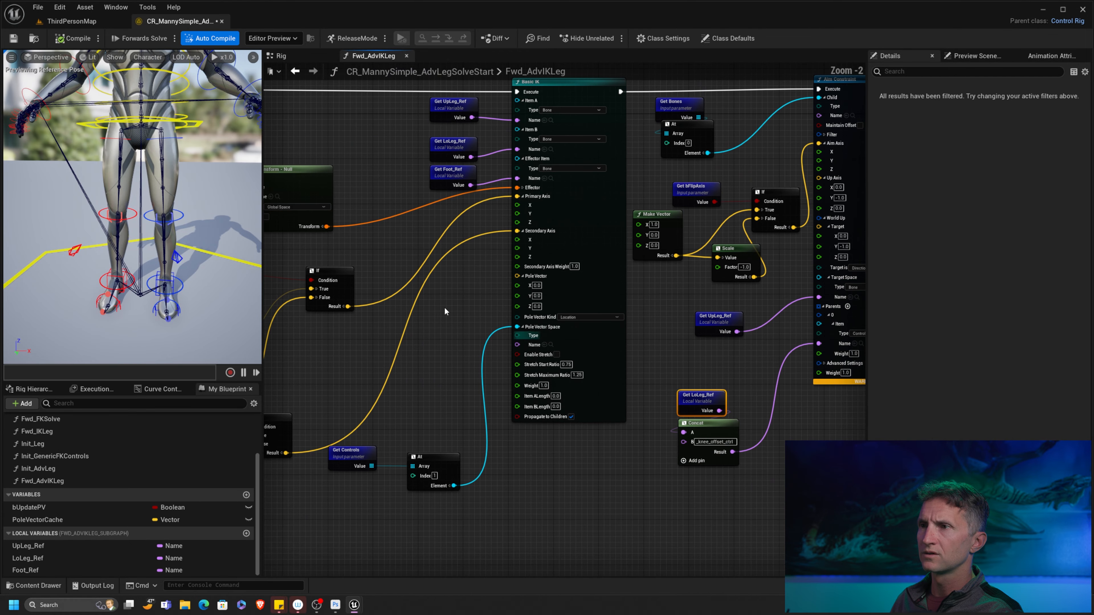
{"action": "left_click", "coordinate": [39, 389]}
{"action": "scroll", "coordinate": [112, 441], "scroll_direction": "down", "scroll_amount": 3}
{"action": "scroll", "coordinate": [114, 474], "scroll_direction": "down", "scroll_amount": 15}
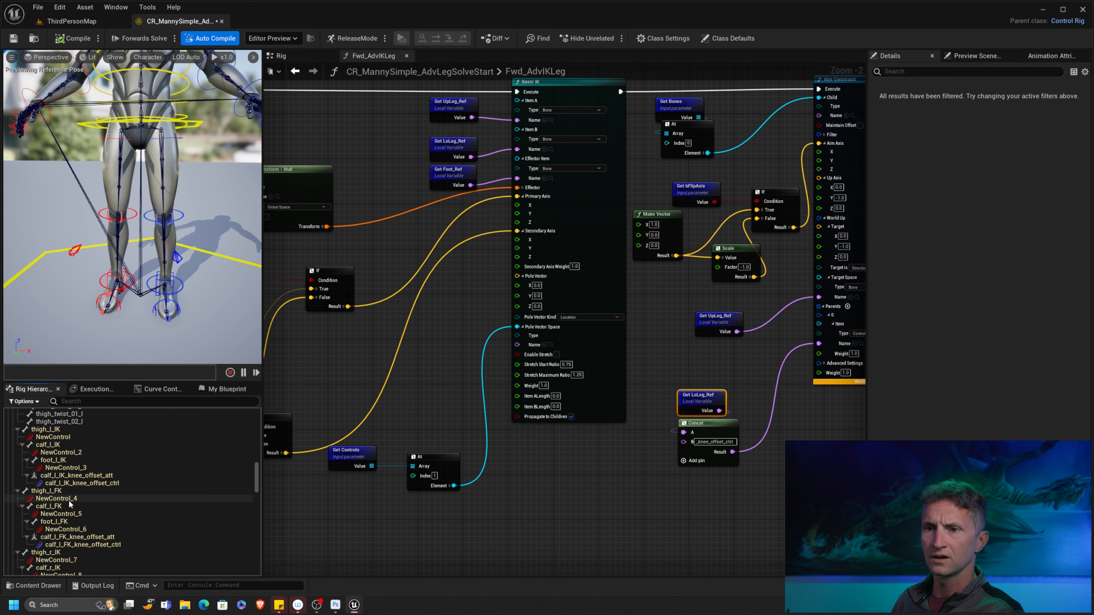
{"action": "scroll", "coordinate": [633, 455], "scroll_direction": "up", "scroll_amount": 2}
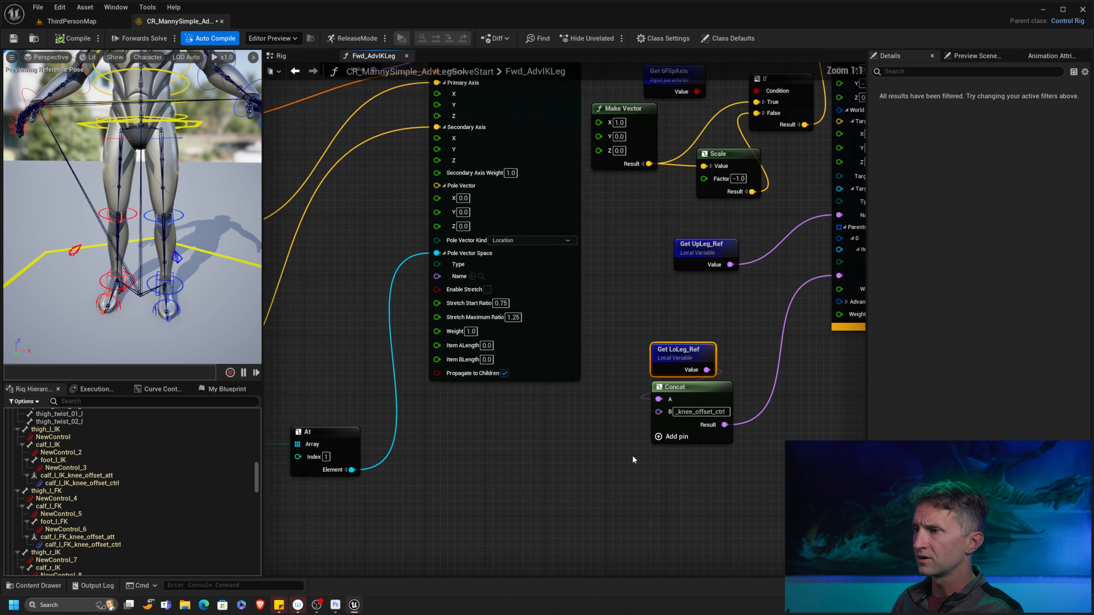
{"action": "right_click_drag", "start_coordinate": [749, 321], "coordinate": [719, 346]}
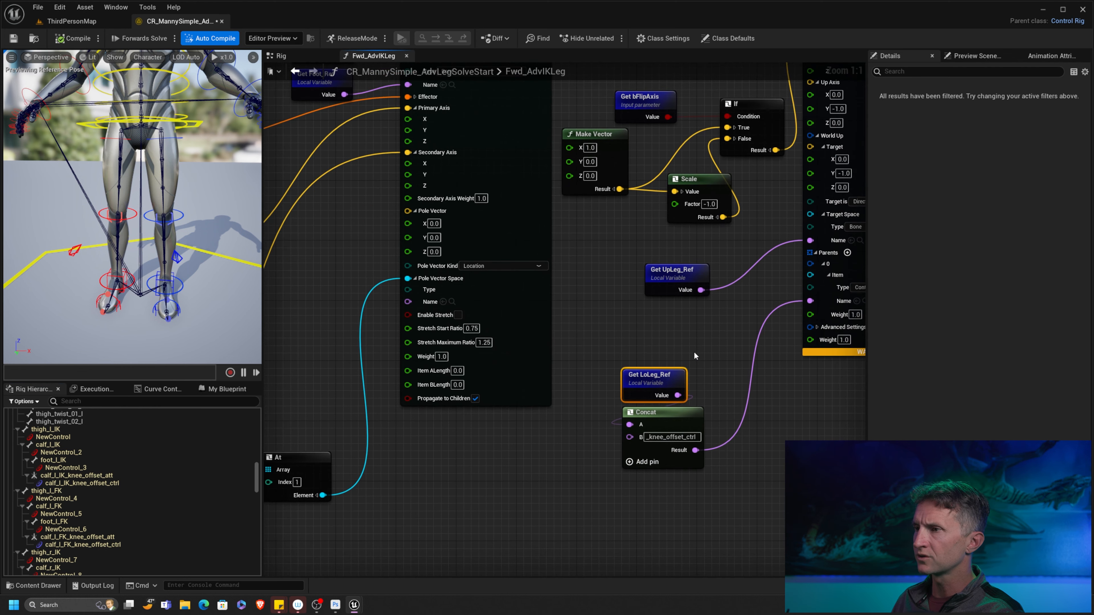
{"action": "left_click_drag", "start_coordinate": [658, 343], "coordinate": [658, 376]}
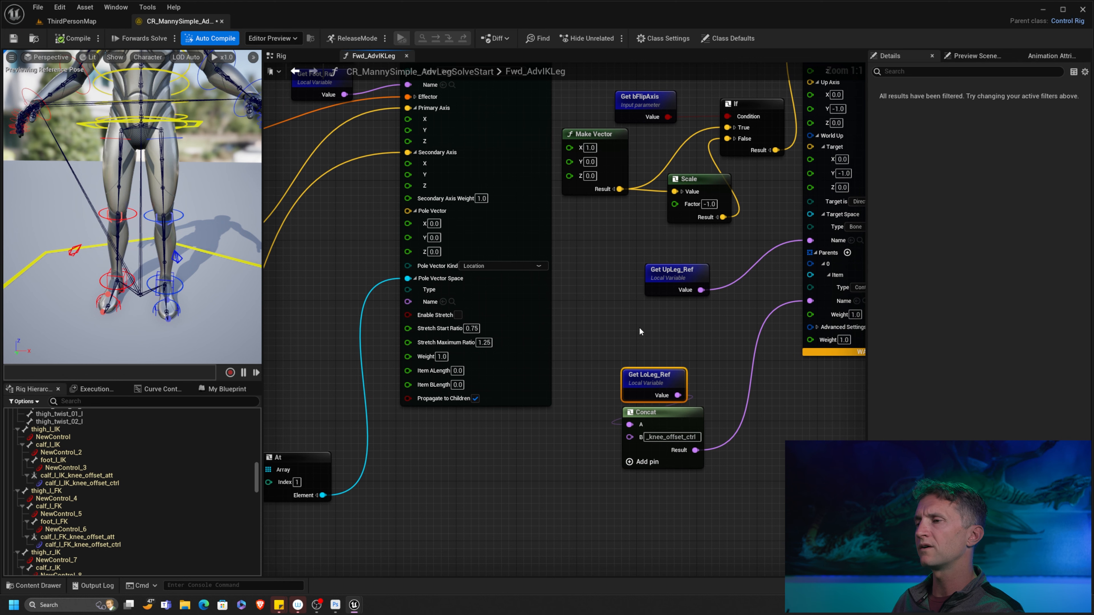
{"action": "right_click_drag", "start_coordinate": [599, 322], "coordinate": [858, 407]}
{"action": "right_click_drag", "start_coordinate": [396, 245], "coordinate": [861, 326]}
{"action": "right_click_drag", "start_coordinate": [463, 159], "coordinate": [616, 361]}
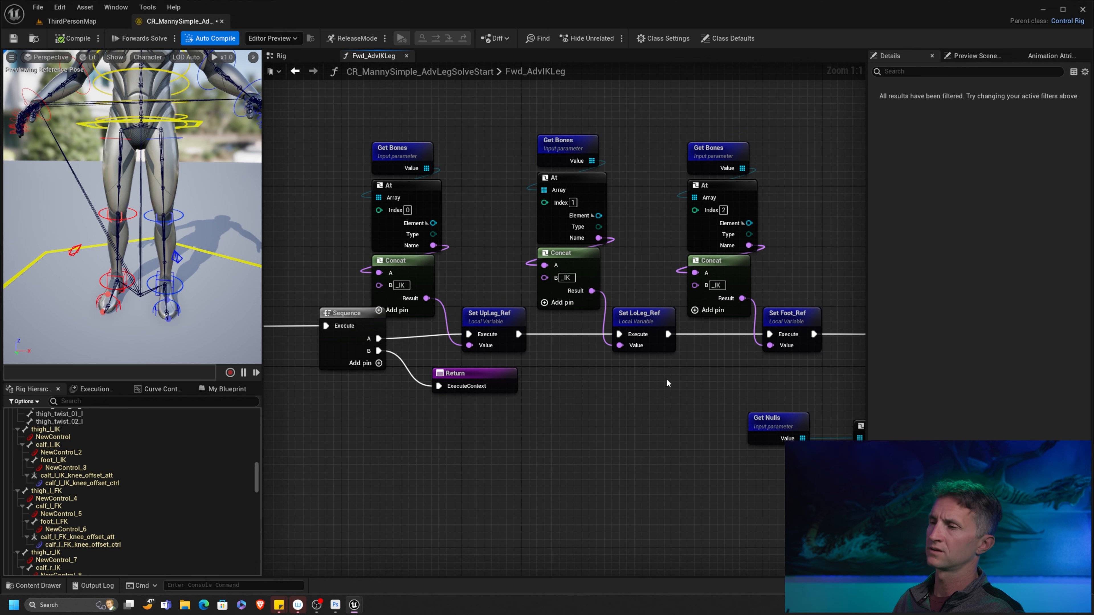
{"action": "scroll", "coordinate": [684, 381], "scroll_direction": "down", "scroll_amount": 7}
{"action": "scroll", "coordinate": [561, 295], "scroll_direction": "up", "scroll_amount": 7}
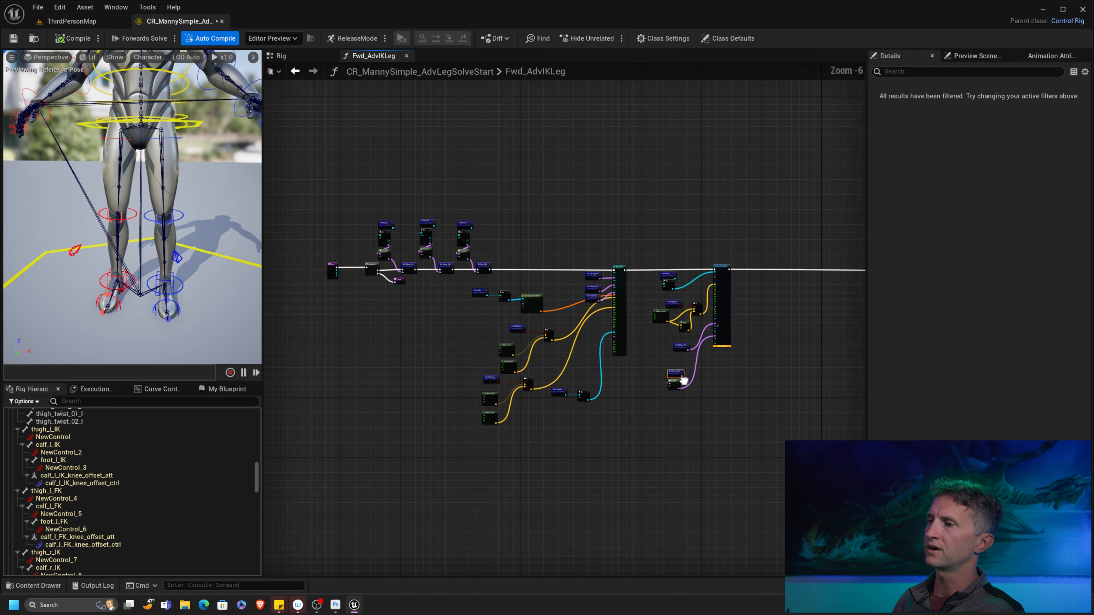
{"action": "right_click_drag", "start_coordinate": [677, 320], "coordinate": [586, 374]}
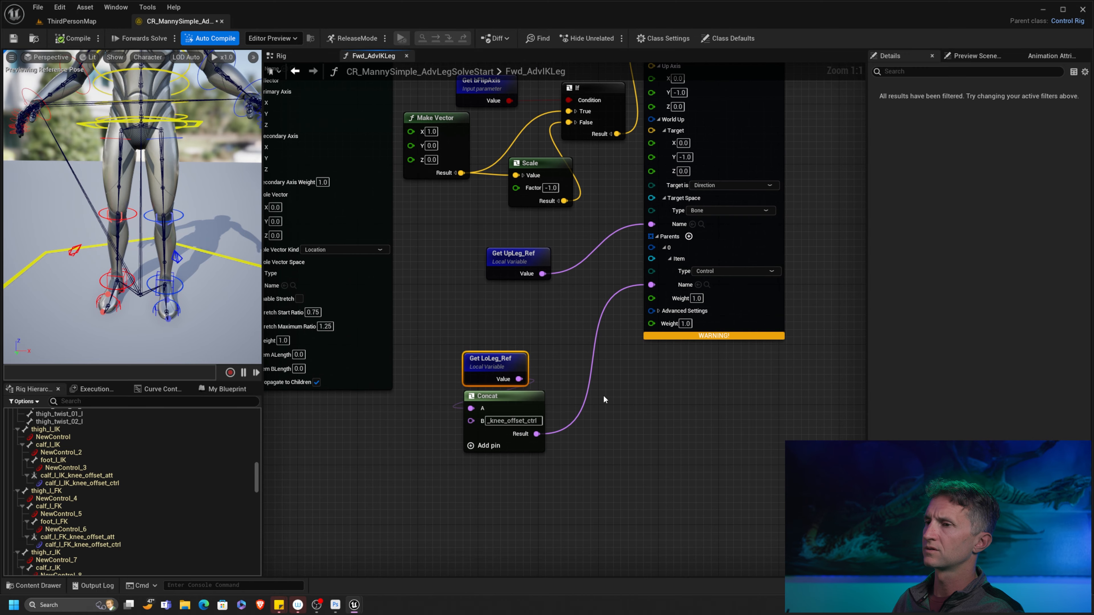
- Disconnect the Concat Result from the Parents item's Name and compile, reconnect it and compile again, and save the rig
{"action": "left_click", "coordinate": [536, 434], "text": "alt"}
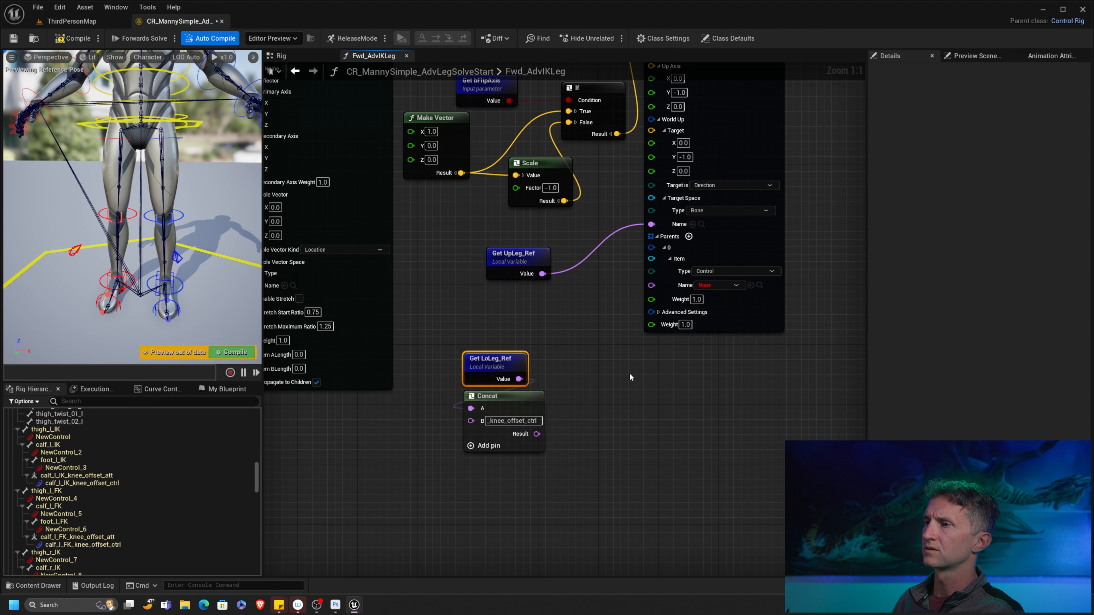
{"action": "left_click", "coordinate": [81, 44]}
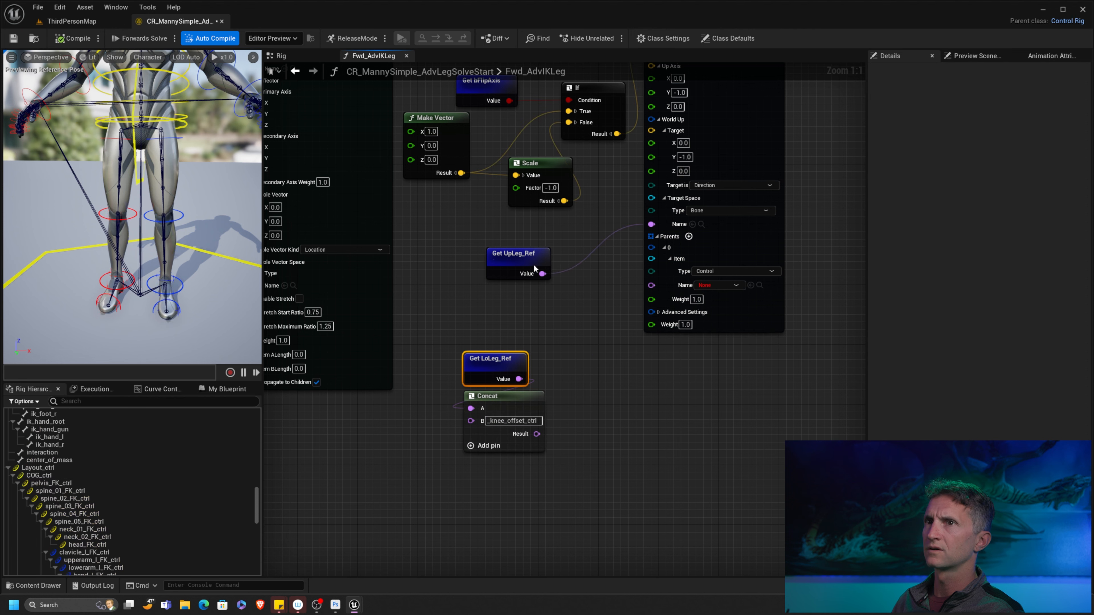
{"action": "left_click_drag", "start_coordinate": [536, 434], "coordinate": [655, 285]}
{"action": "left_click", "coordinate": [79, 43]}
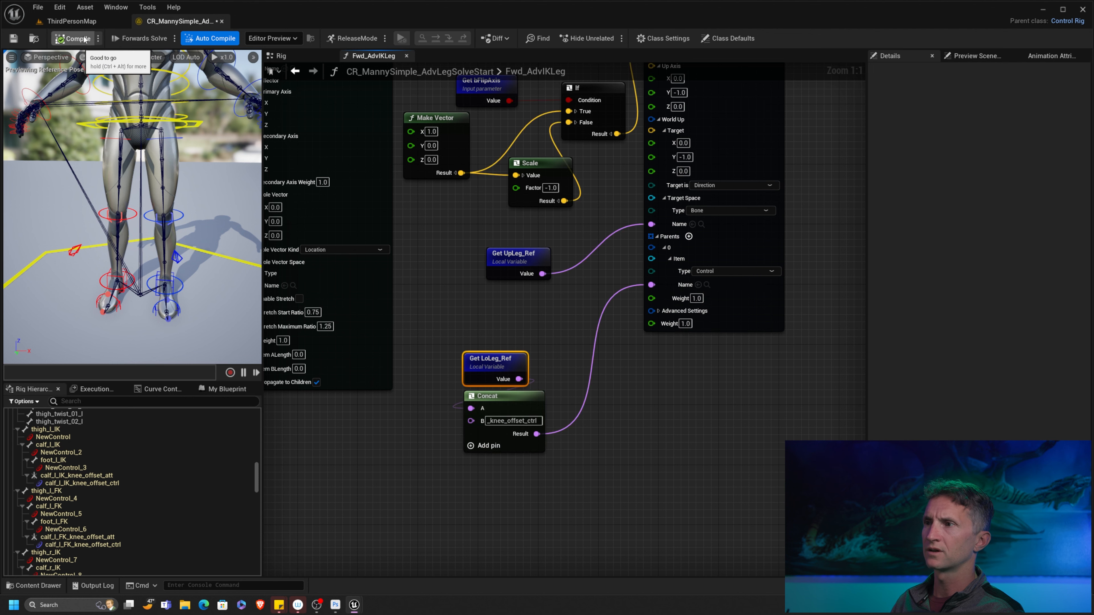
{"action": "left_click", "coordinate": [13, 37]}
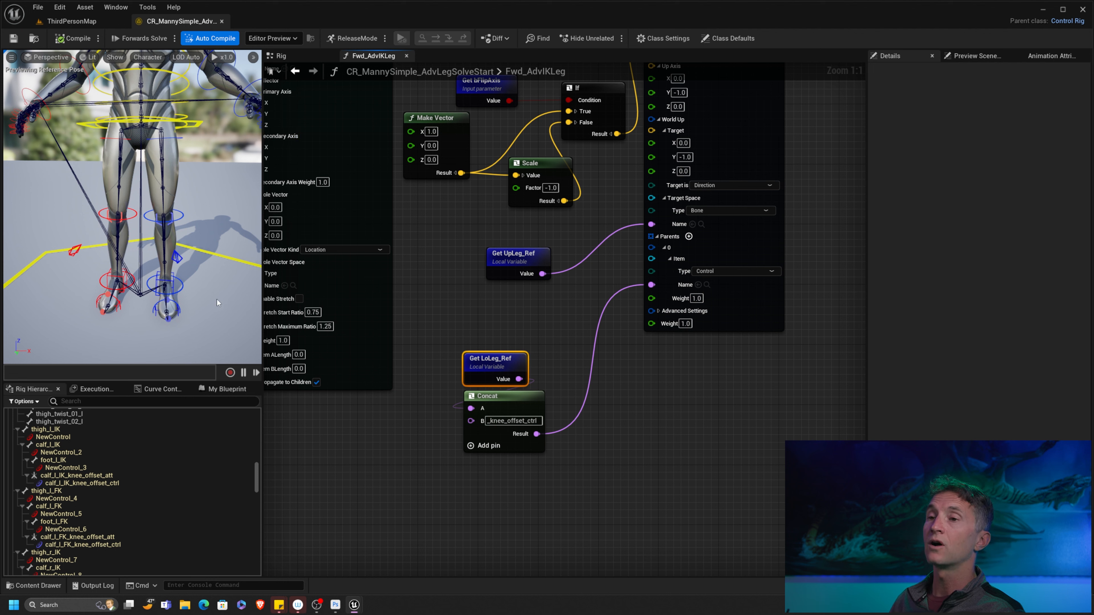
- Test the left leg in the viewport by moving the L_Foot control and the calf_l_IK_knee_offset_ctrl
{"action": "left_click_drag", "start_coordinate": [221, 303], "coordinate": [118, 302], "text": "alt"}
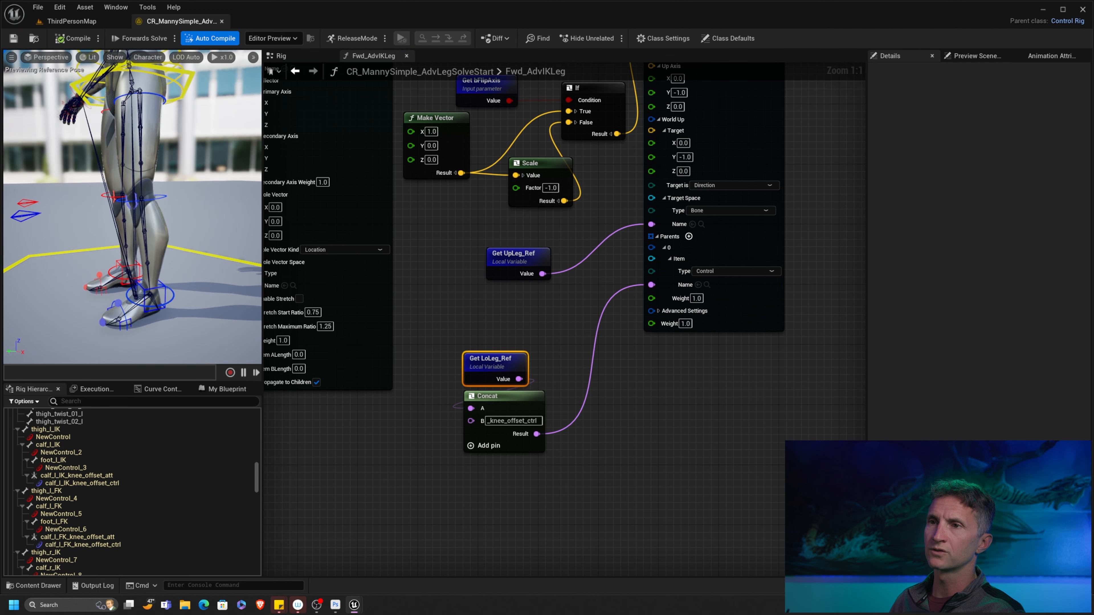
{"action": "middle_click_drag", "start_coordinate": [175, 281], "coordinate": [177, 282], "text": "alt"}
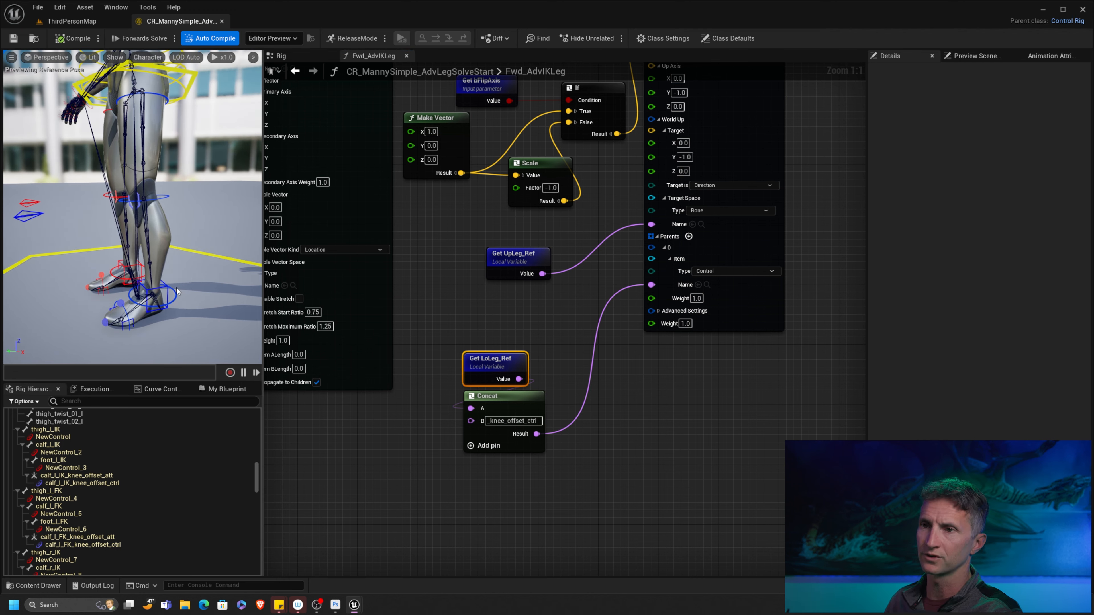
{"action": "left_click", "coordinate": [174, 291]}
{"action": "left_click_drag", "start_coordinate": [159, 267], "coordinate": [59, 263]}
{"action": "middle_click_drag", "start_coordinate": [120, 218], "coordinate": [175, 244], "text": "alt"}
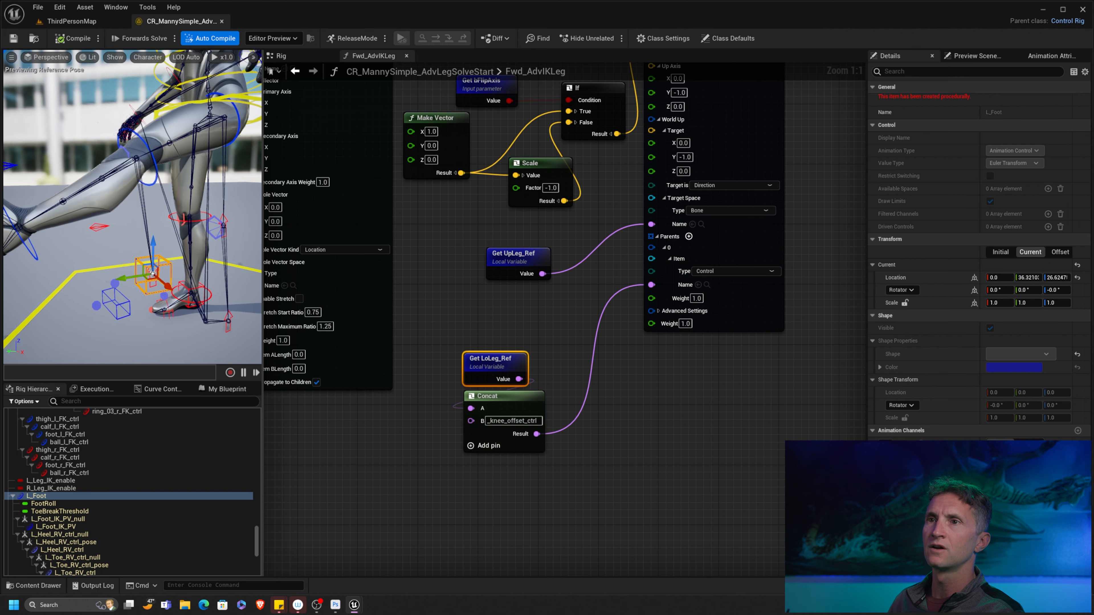
{"action": "left_click_drag", "start_coordinate": [175, 244], "coordinate": [159, 213], "text": "alt"}
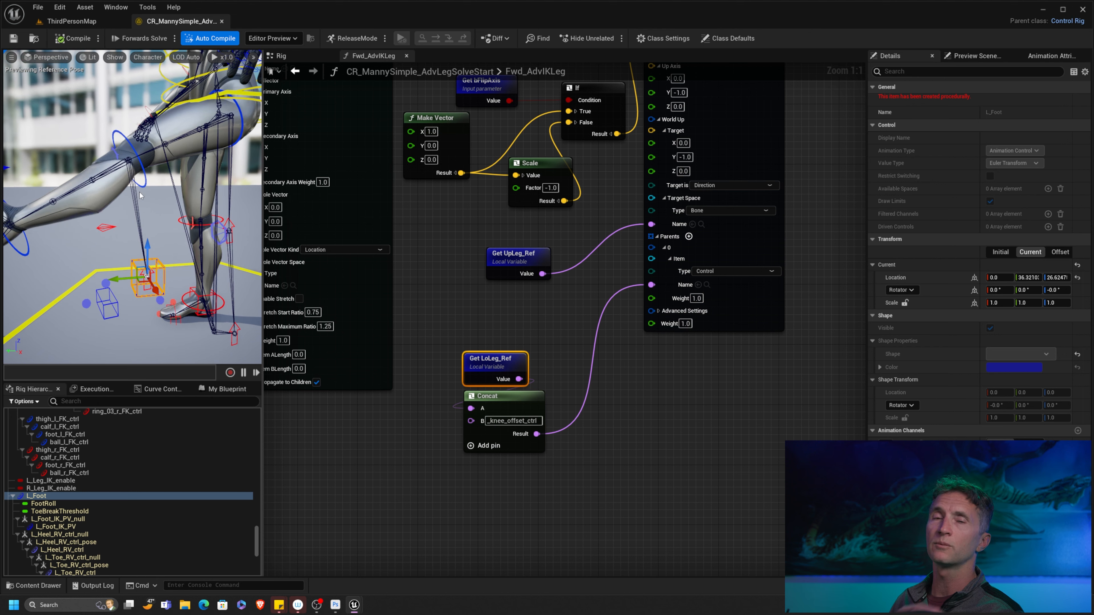
{"action": "left_click", "coordinate": [115, 152]}
{"action": "left_click_drag", "start_coordinate": [115, 152], "coordinate": [132, 180], "text": "alt"}
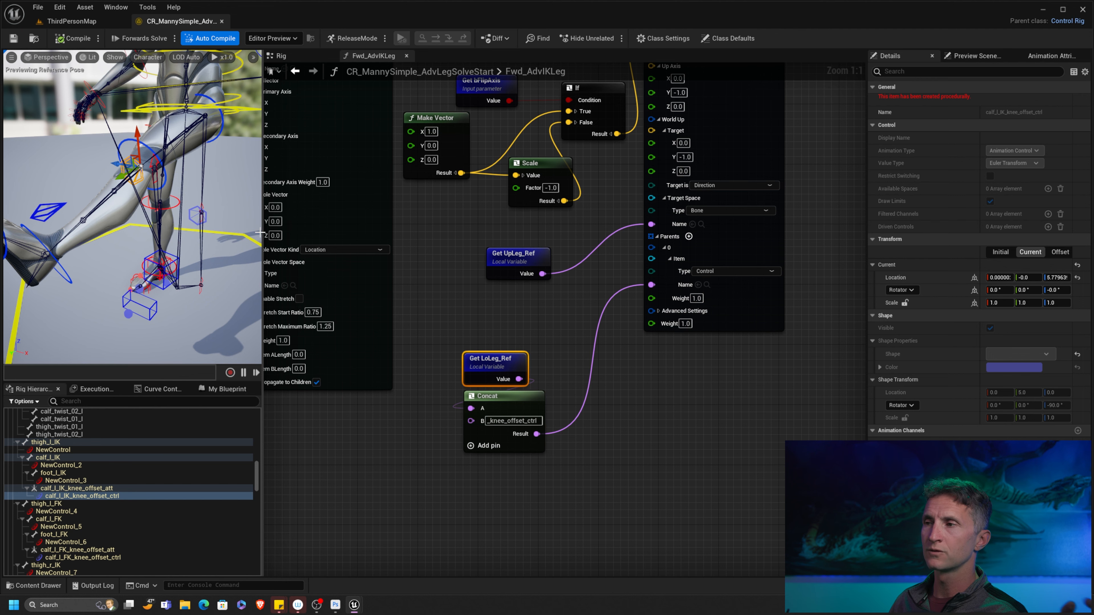
- Copy the Aim Constraint with its input nodes and paste them between the existing Aim Constraint and the following constraint
{"action": "scroll", "coordinate": [500, 269], "scroll_direction": "down", "scroll_amount": 3}
{"action": "scroll", "coordinate": [621, 248], "scroll_direction": "down", "scroll_amount": 2}
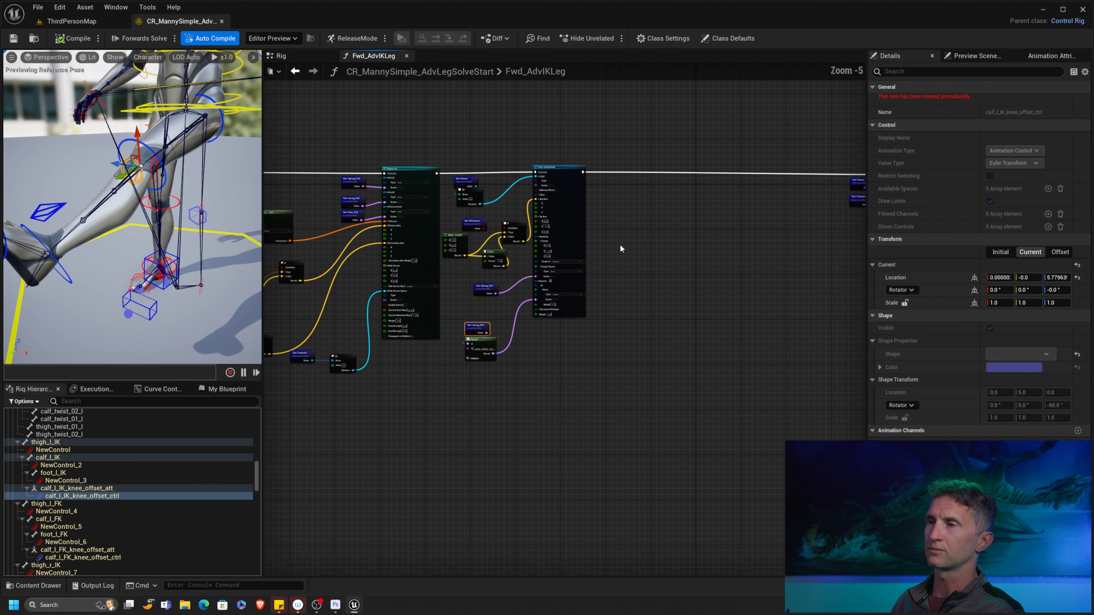
{"action": "left_click_drag", "start_coordinate": [450, 159], "coordinate": [605, 383]}
{"action": "right_click_drag", "start_coordinate": [738, 292], "coordinate": [525, 276]}
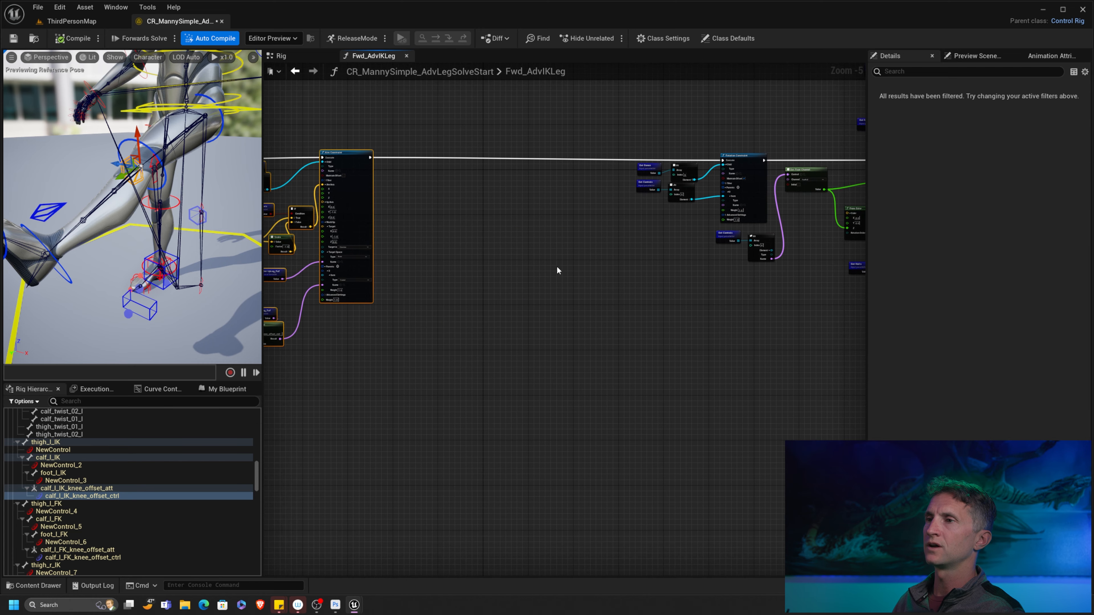
{"action": "key", "text": "ctrl+v"}
{"action": "left_click_drag", "start_coordinate": [595, 184], "coordinate": [508, 172]}
{"action": "scroll", "coordinate": [511, 130], "scroll_direction": "up", "scroll_amount": 4}
- Wire the pasted Aim Constraint into the execution line between the first Aim Constraint and the following constraint
{"action": "right_click_drag", "start_coordinate": [557, 151], "coordinate": [664, 152]}
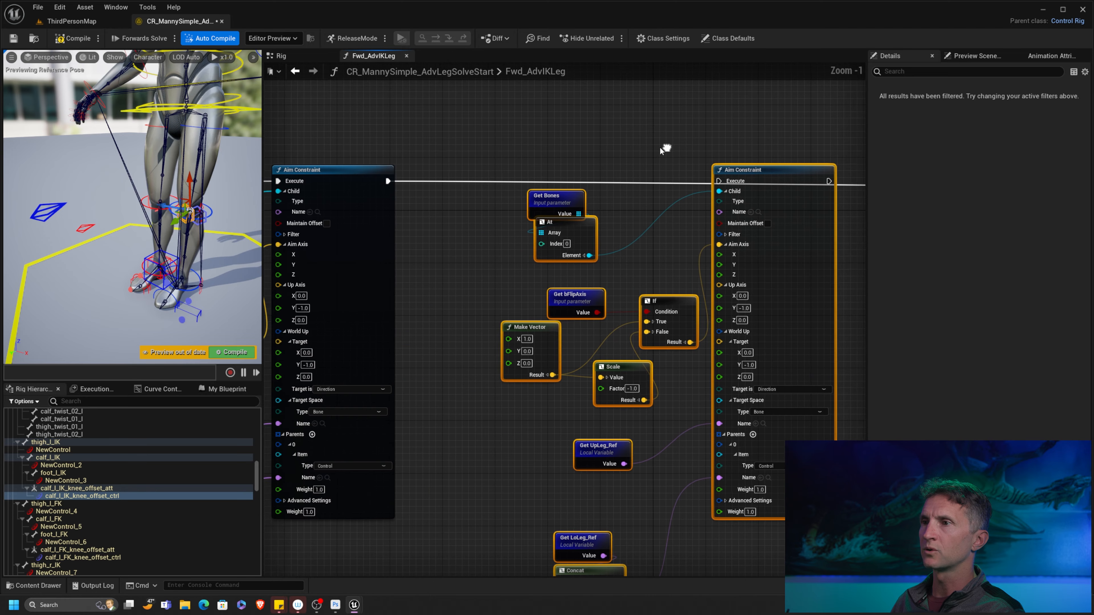
{"action": "left_click_drag", "start_coordinate": [677, 177], "coordinate": [821, 182]}
{"action": "left_click_drag", "start_coordinate": [380, 181], "coordinate": [712, 181]}
{"action": "scroll", "coordinate": [702, 379], "scroll_direction": "up", "scroll_amount": 1}
- Set the Index of the pasted At node feeding the second Aim Constraint's Child to 1
{"action": "right_click_drag", "start_coordinate": [598, 200], "coordinate": [464, 209]}
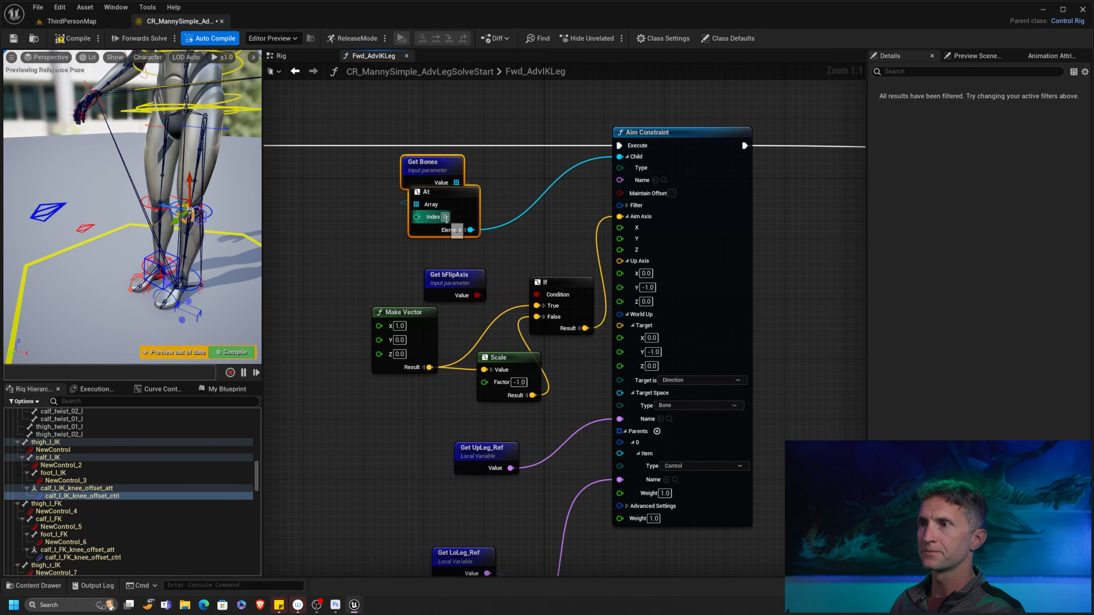
{"action": "left_click", "coordinate": [396, 243]}
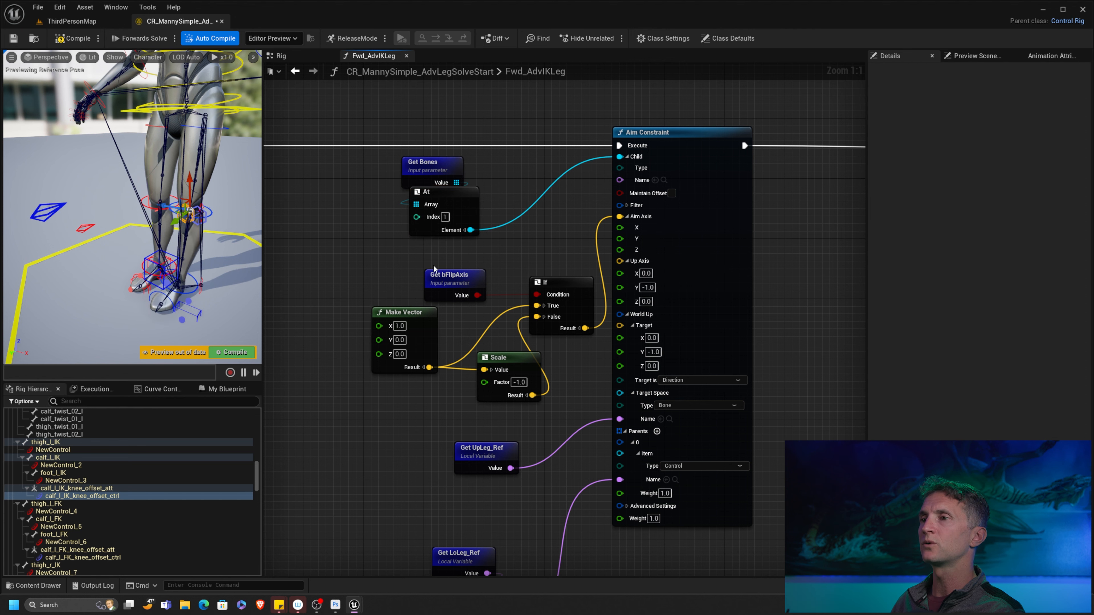
{"action": "right_click_drag", "start_coordinate": [508, 176], "coordinate": [485, 97]}
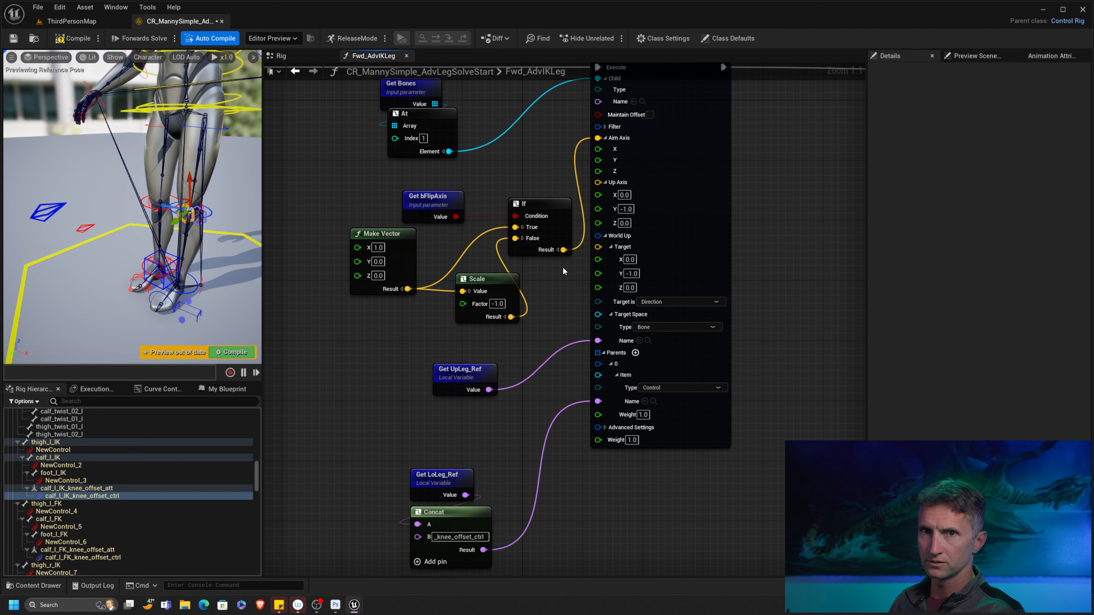
{"action": "right_click_drag", "start_coordinate": [565, 272], "coordinate": [588, 213]}
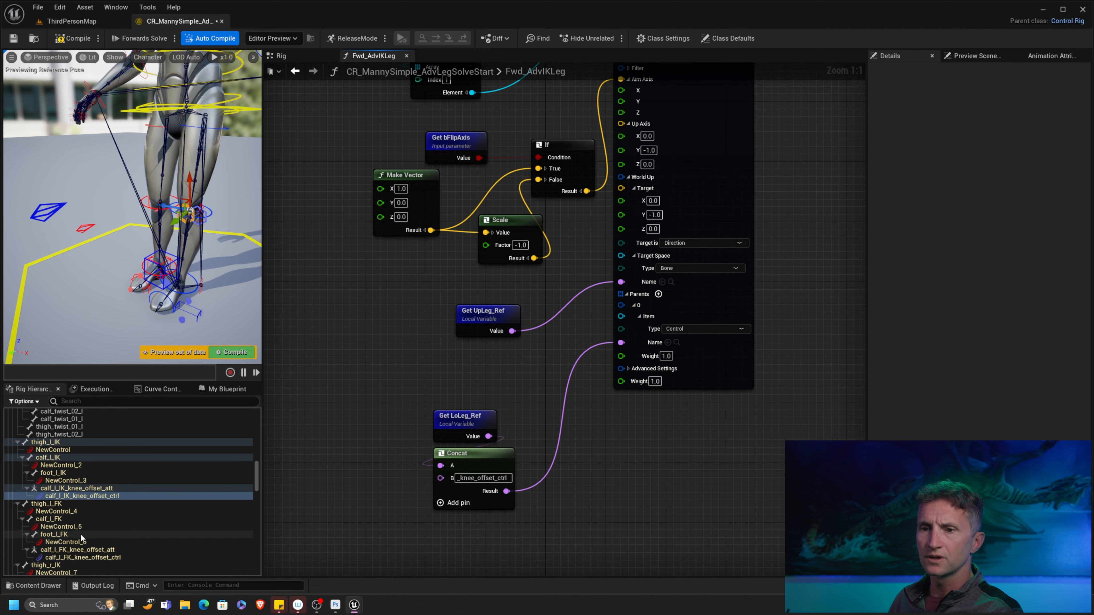
- Add a getter for the Foot_Ref local variable to the graph beside the second Aim Constraint's inputs
{"action": "scroll", "coordinate": [135, 501], "scroll_direction": "down", "scroll_amount": 5}
{"action": "scroll", "coordinate": [98, 554], "scroll_direction": "down", "scroll_amount": 5}
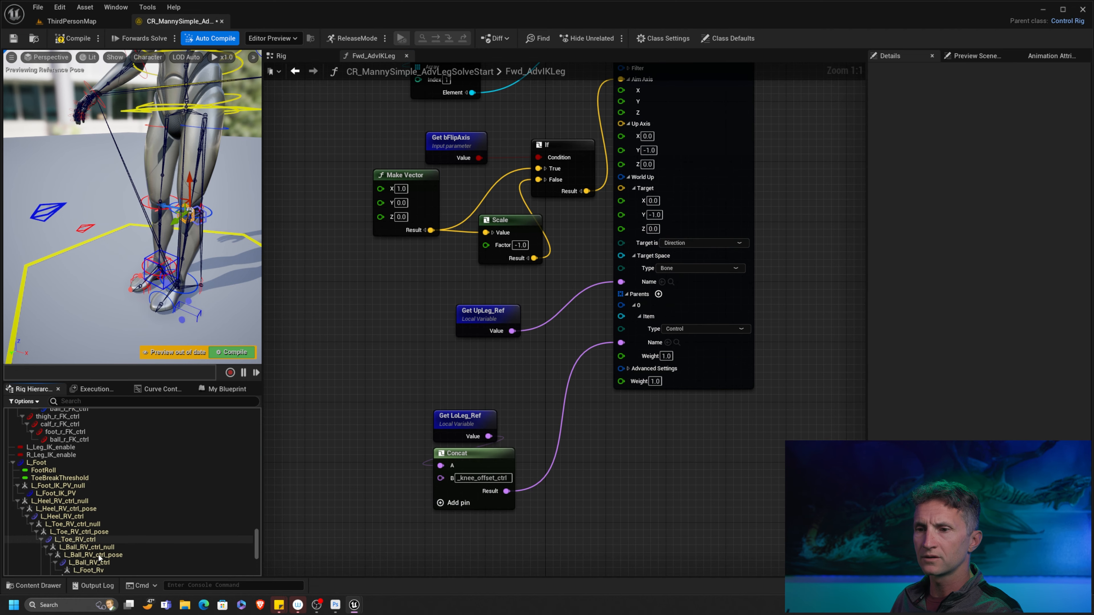
{"action": "left_click", "coordinate": [215, 389]}
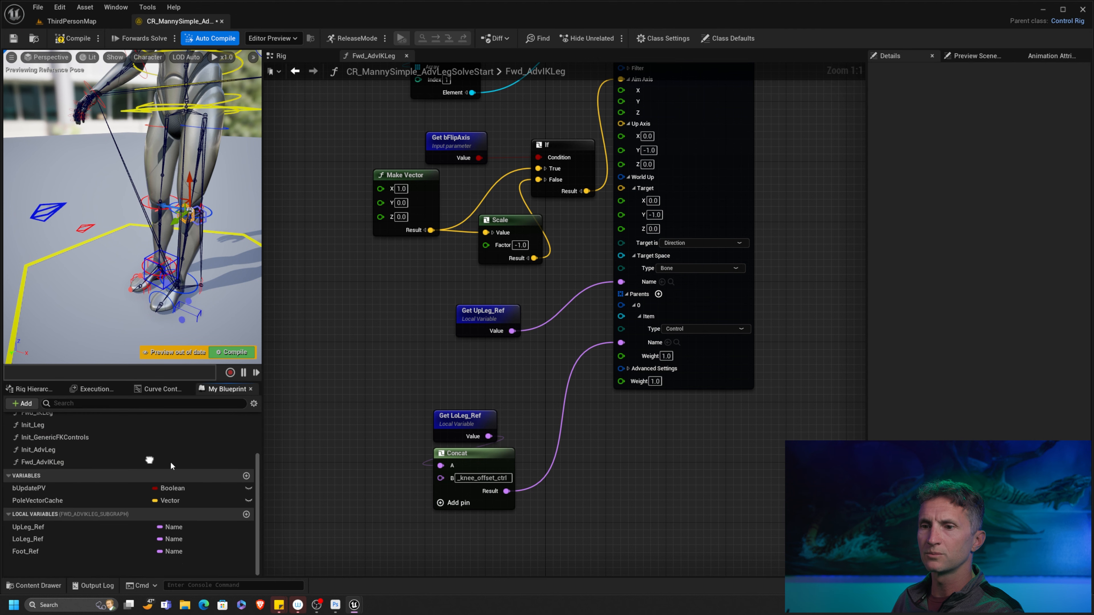
{"action": "left_click_drag", "start_coordinate": [36, 570], "coordinate": [508, 377]}
{"action": "left_click", "coordinate": [362, 389]}
{"action": "left_click", "coordinate": [520, 353]}
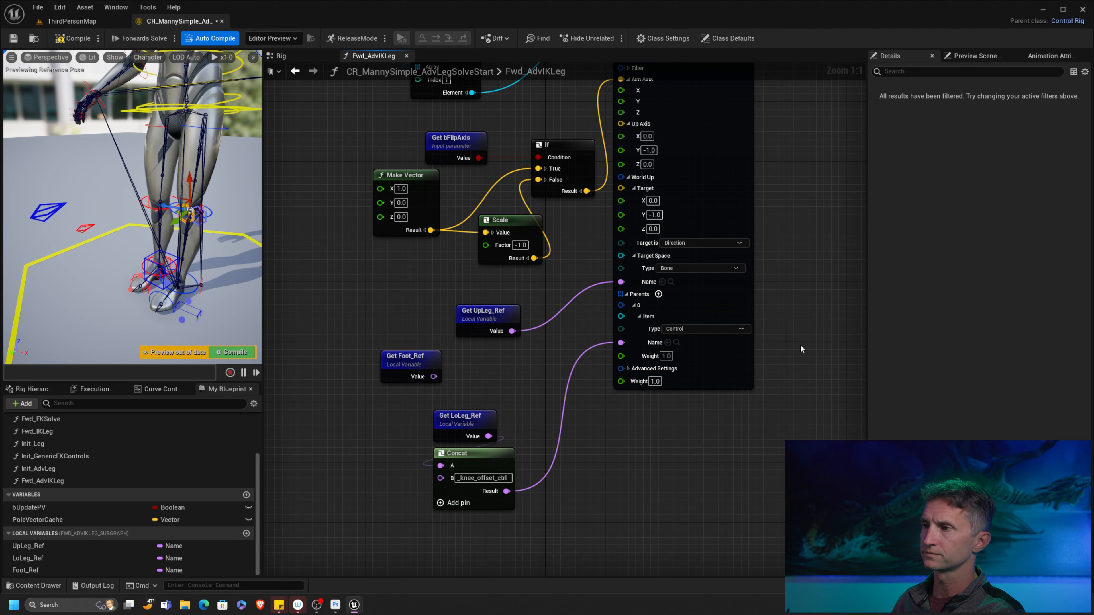
- Set the Type of the second Aim Constraint's parent item to Bone and feed its Name from Foot_Ref
{"action": "left_click", "coordinate": [713, 329]}
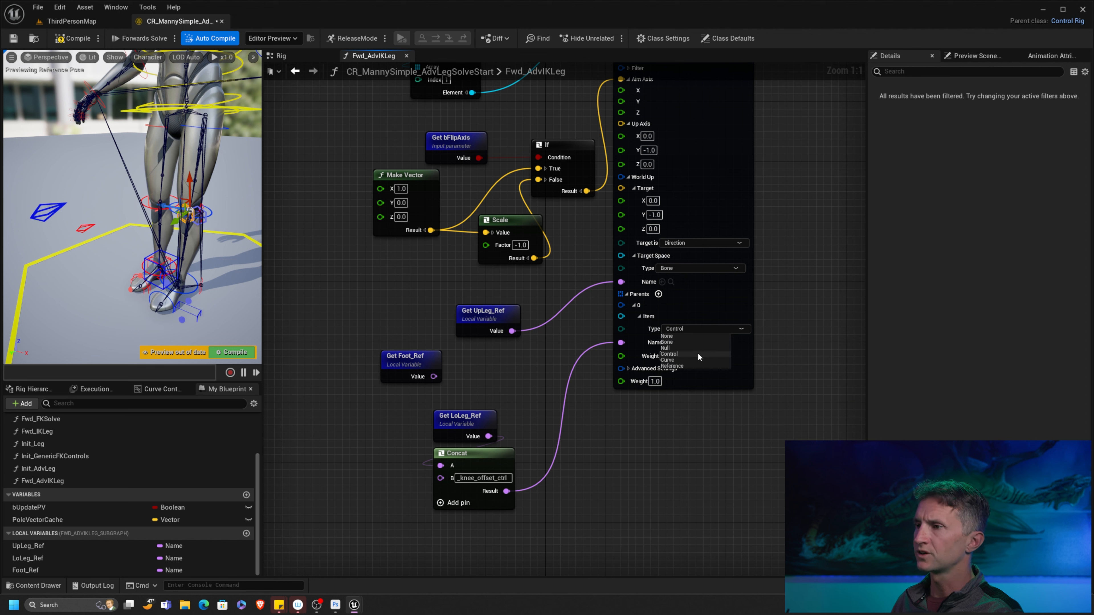
{"action": "left_click", "coordinate": [676, 342]}
{"action": "left_click_drag", "start_coordinate": [434, 376], "coordinate": [619, 343]}
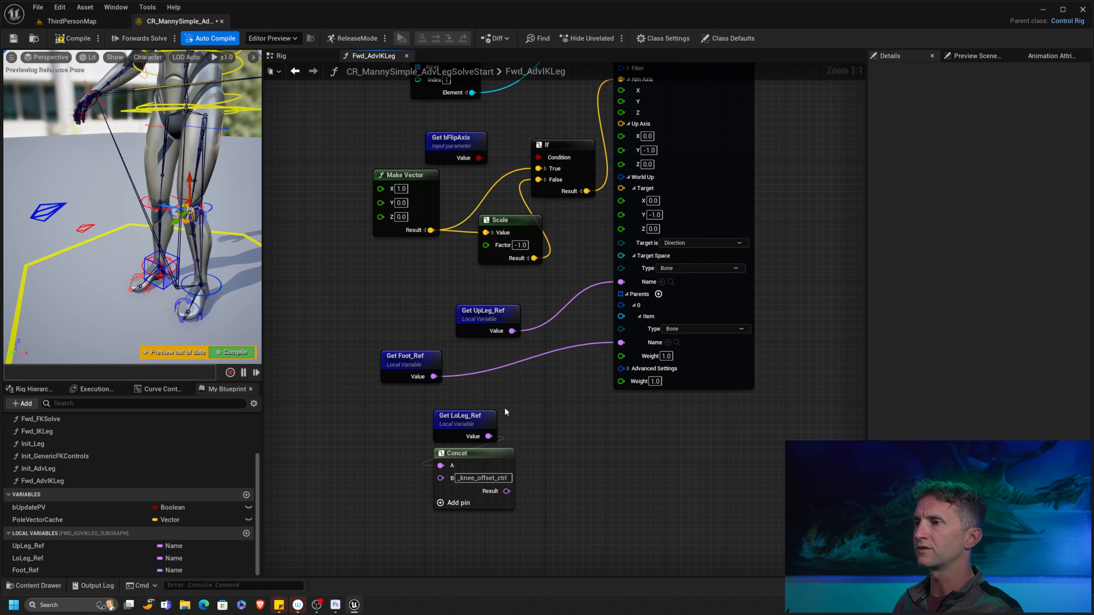
- Delete the disconnected LoLeg_Ref getter and Concat node, and move the Foot_Ref getter closer to the second Aim Constraint
{"action": "left_click_drag", "start_coordinate": [505, 408], "coordinate": [457, 493]}
{"action": "key", "text": "Delete"}
{"action": "left_click_drag", "start_coordinate": [411, 362], "coordinate": [479, 370]}
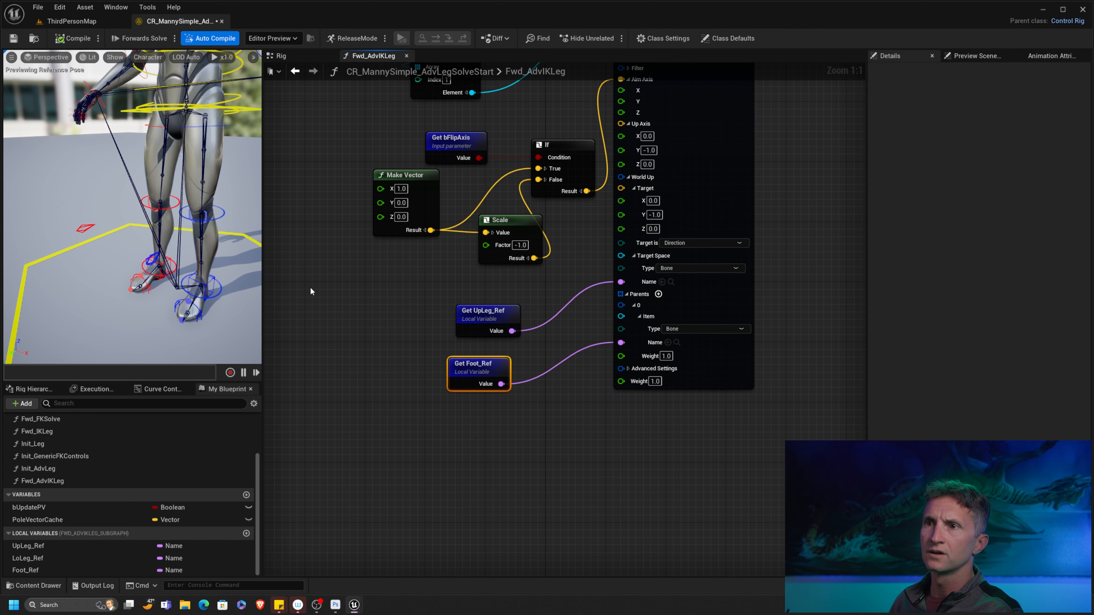
- Delete the UpLeg_Ref getter feeding the second Aim Constraint's Target Space
{"action": "right_click_drag", "start_coordinate": [571, 309], "coordinate": [552, 322]}
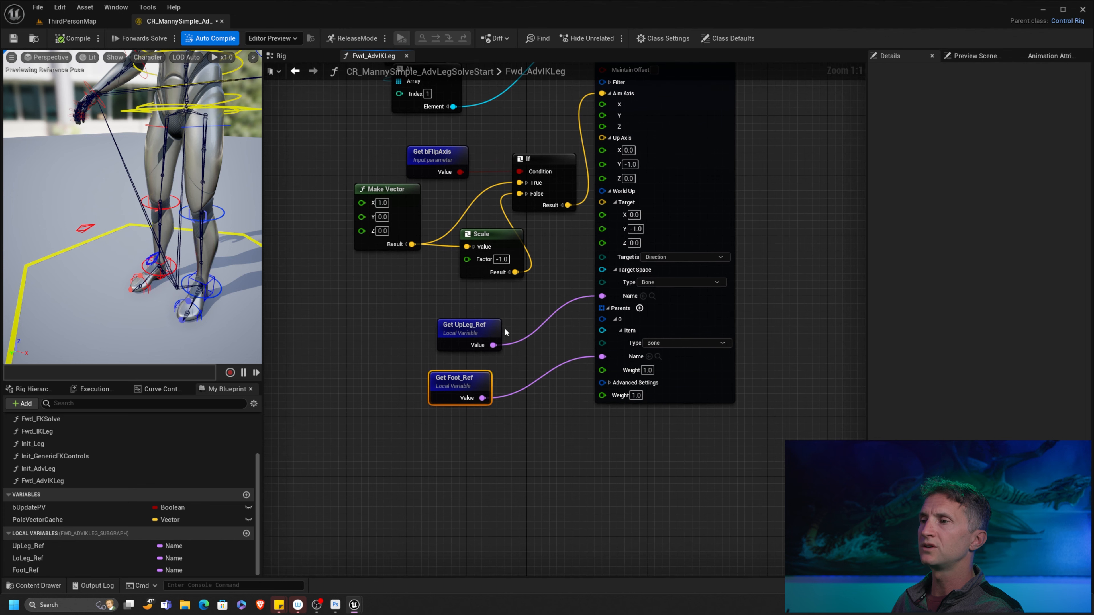
{"action": "left_click_drag", "start_coordinate": [489, 327], "coordinate": [475, 319]}
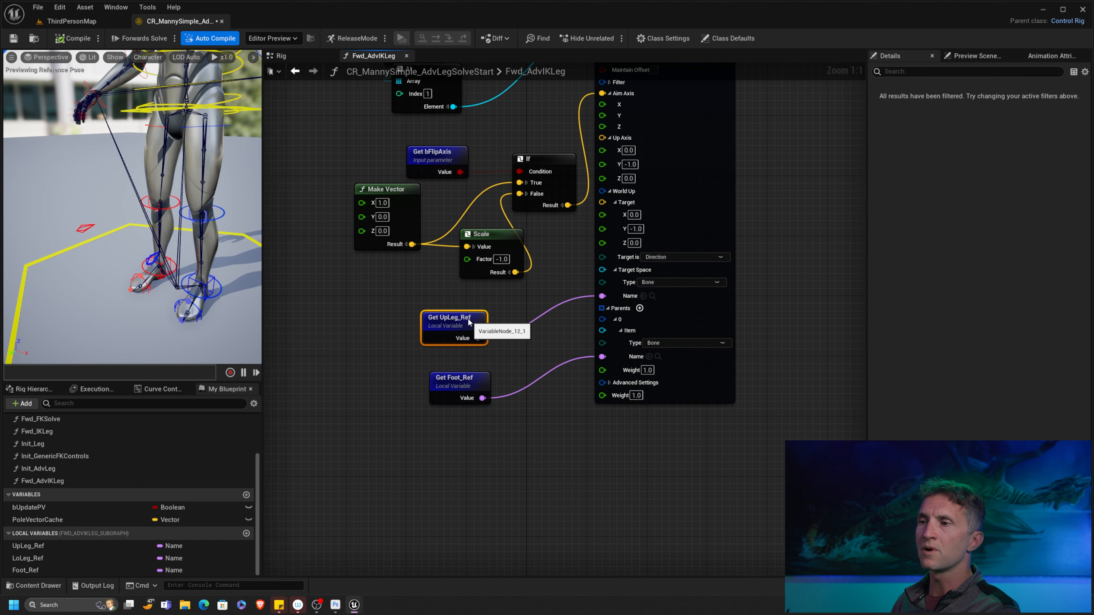
{"action": "left_click_drag", "start_coordinate": [474, 323], "coordinate": [459, 317]}
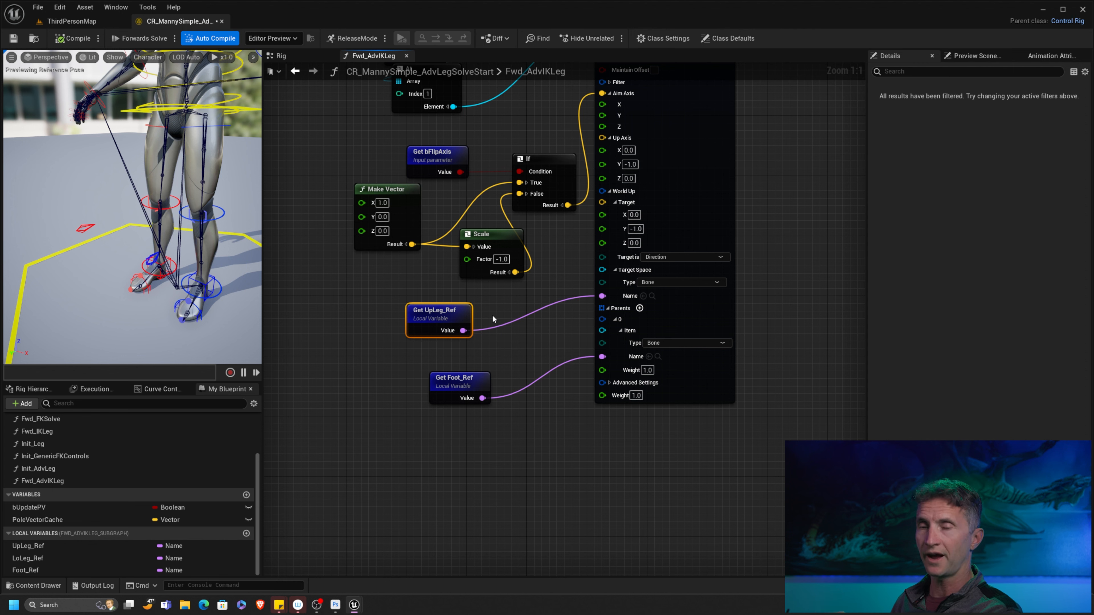
{"action": "key", "text": "Delete"}
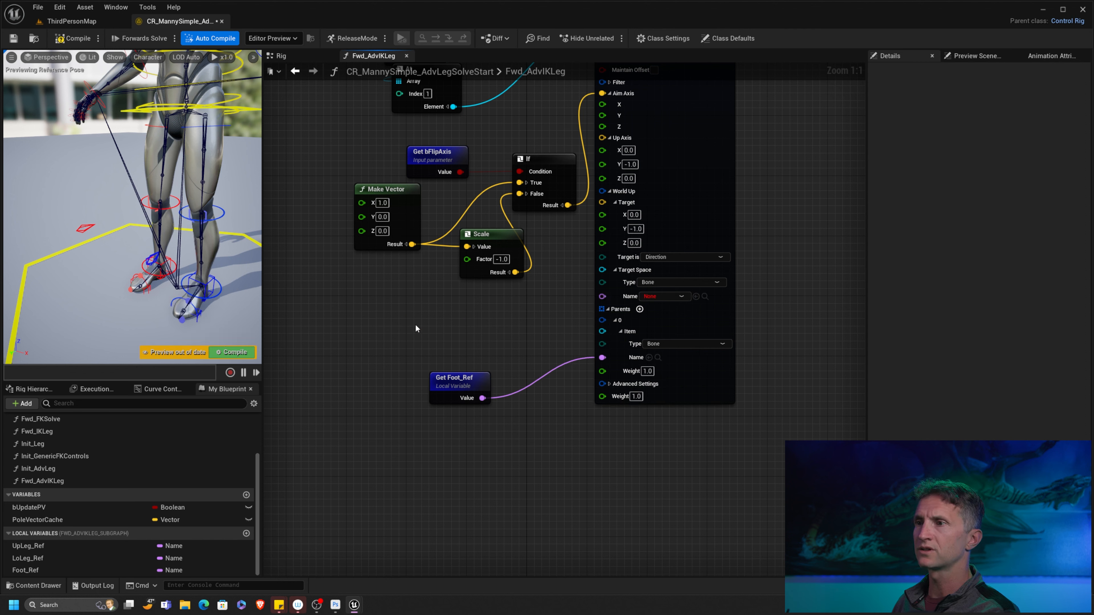
- Copy the first Aim Constraint's LoLeg_Ref getter and connect the copy to the second Aim Constraint's Target Space Name
{"action": "right_click_drag", "start_coordinate": [415, 324], "coordinate": [542, 320]}
{"action": "scroll", "coordinate": [542, 320], "scroll_direction": "down", "scroll_amount": 1}
{"action": "scroll", "coordinate": [542, 321], "scroll_direction": "down", "scroll_amount": 3}
{"action": "scroll", "coordinate": [348, 355], "scroll_direction": "up", "scroll_amount": 4}
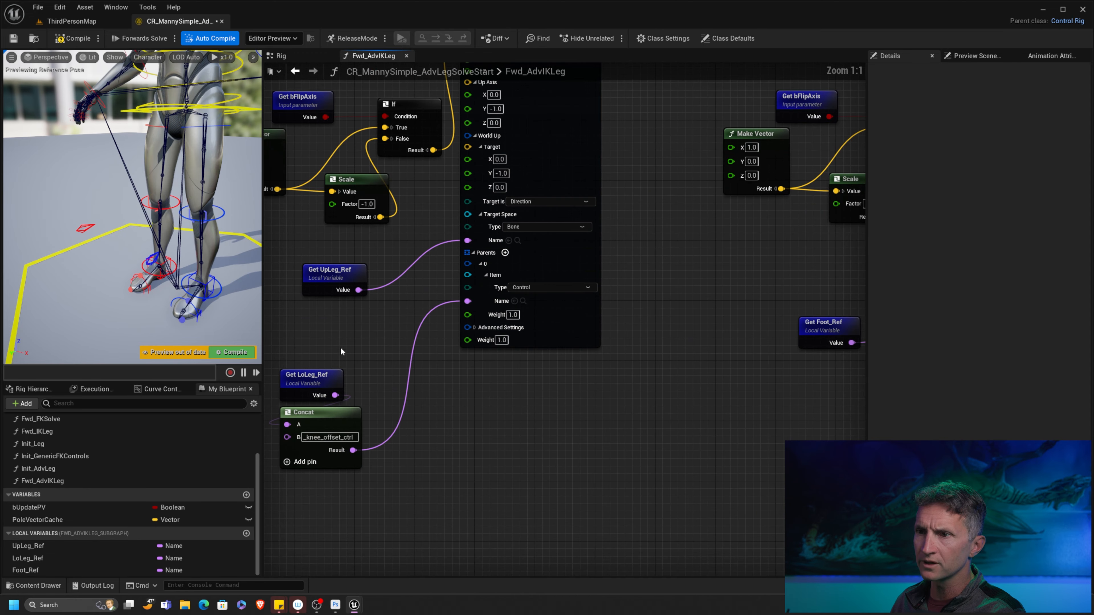
{"action": "key", "text": "ctrl+c"}
{"action": "right_click_drag", "start_coordinate": [788, 268], "coordinate": [554, 283]}
{"action": "key", "text": "ctrl+v"}
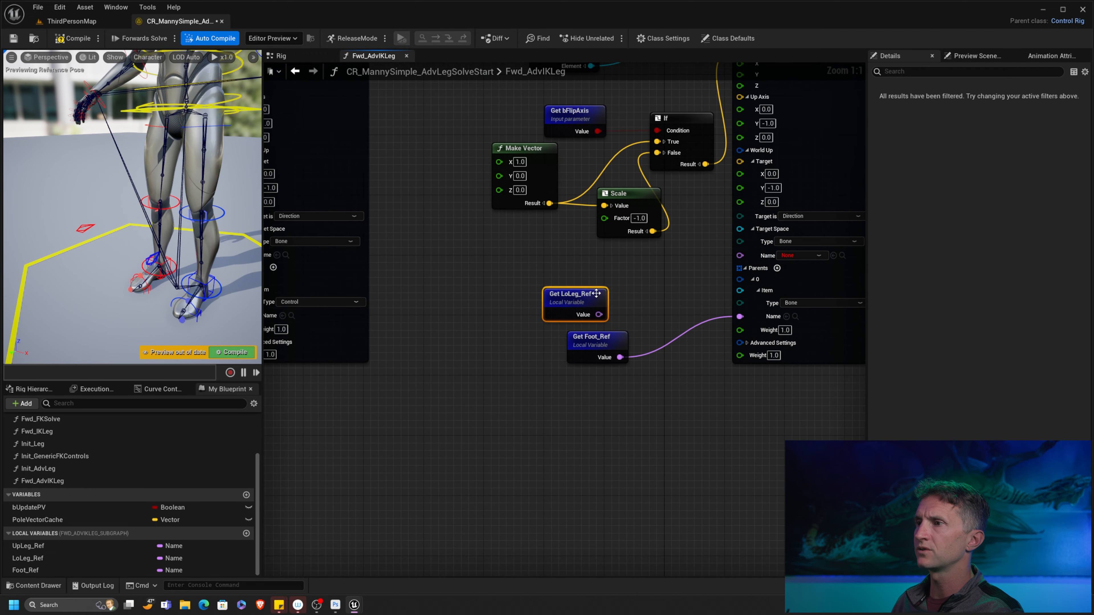
{"action": "left_click_drag", "start_coordinate": [585, 305], "coordinate": [740, 255]}
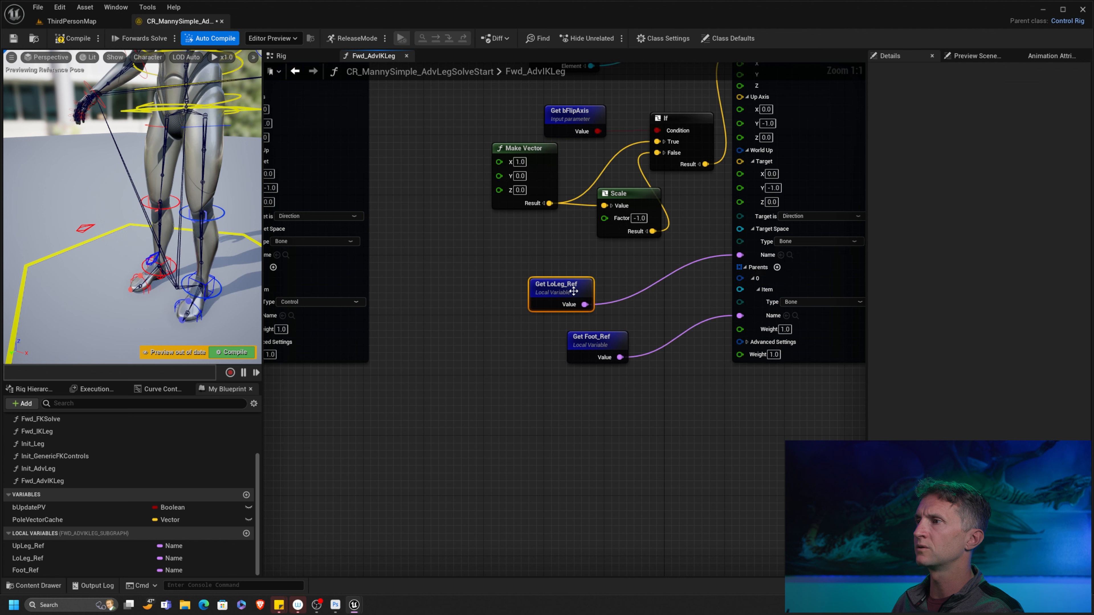
{"action": "left_click_drag", "start_coordinate": [576, 291], "coordinate": [591, 284]}
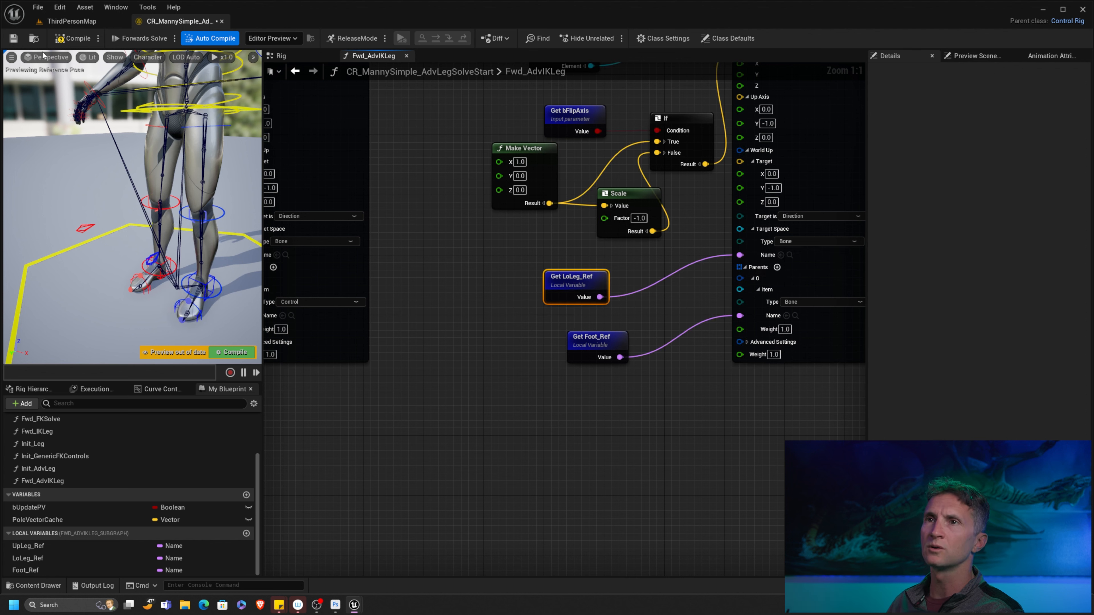
- Compile the control rig, review the second Aim Constraint's input nodes, and save the asset
{"action": "left_click", "coordinate": [74, 39]}
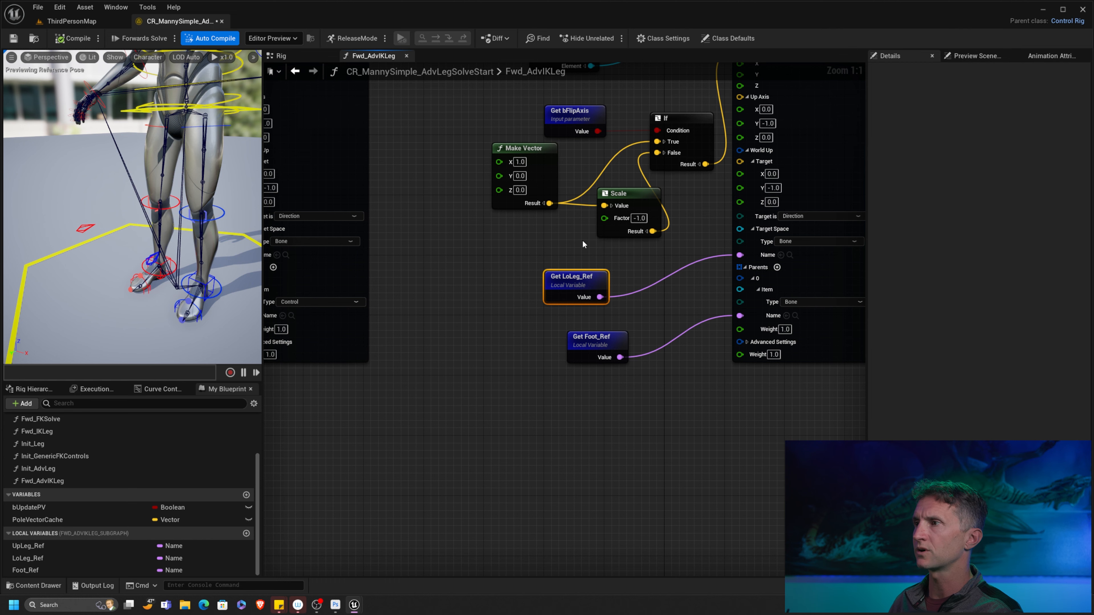
{"action": "right_click_drag", "start_coordinate": [582, 244], "coordinate": [474, 371]}
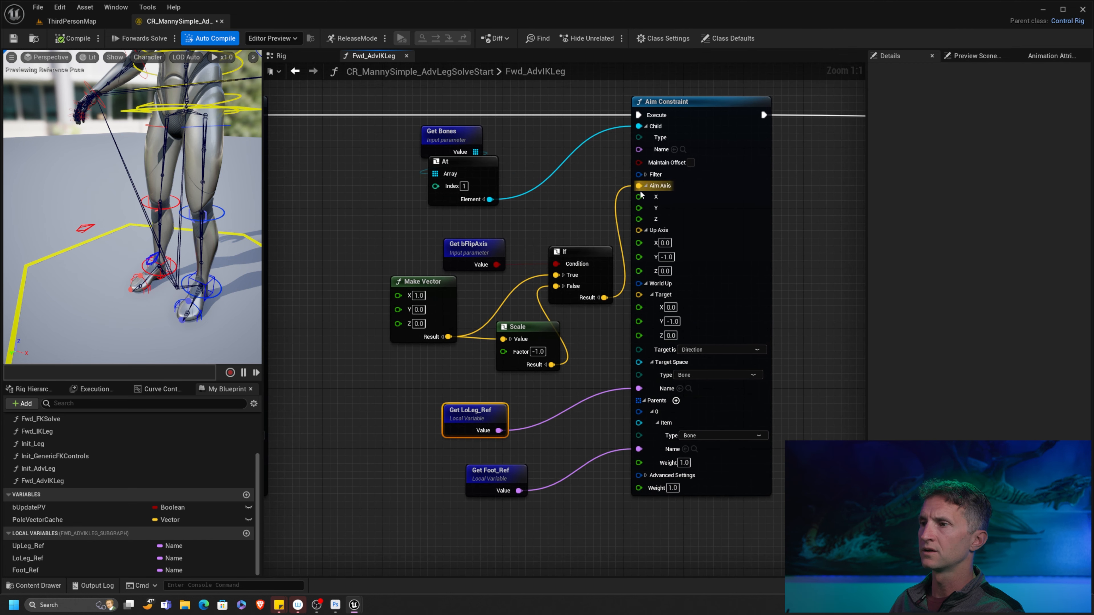
{"action": "left_click_drag", "start_coordinate": [547, 459], "coordinate": [480, 502]}
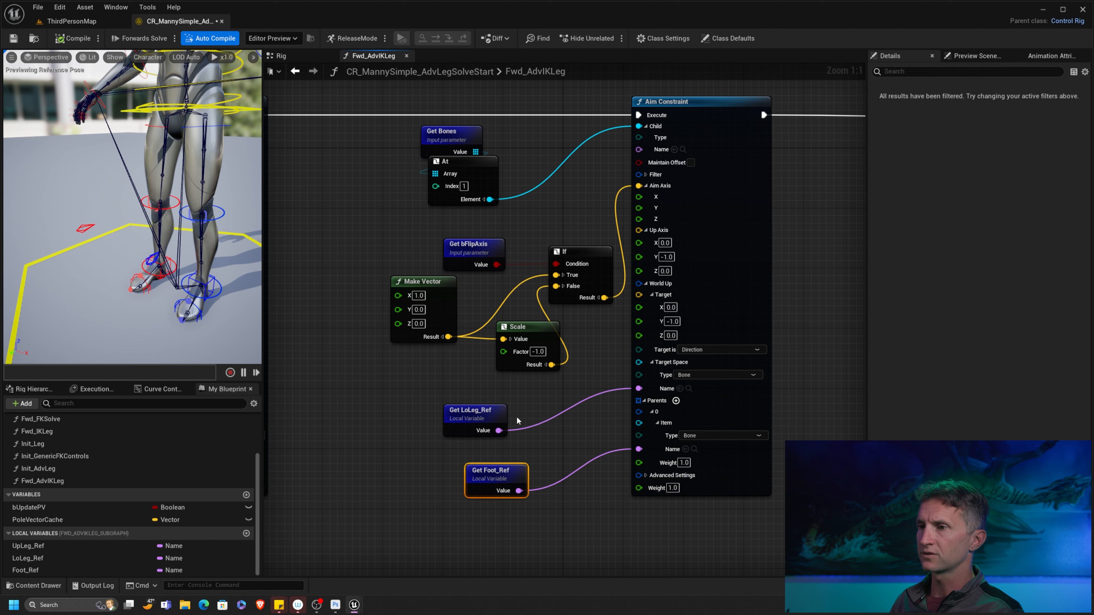
{"action": "left_click_drag", "start_coordinate": [523, 388], "coordinate": [432, 422]}
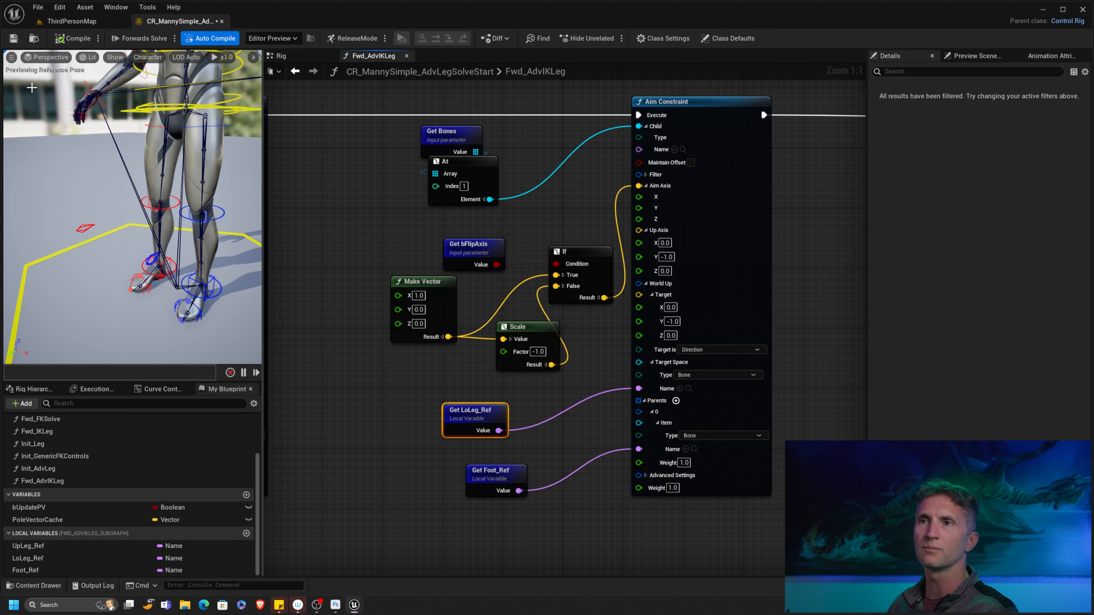
{"action": "left_click", "coordinate": [12, 41]}
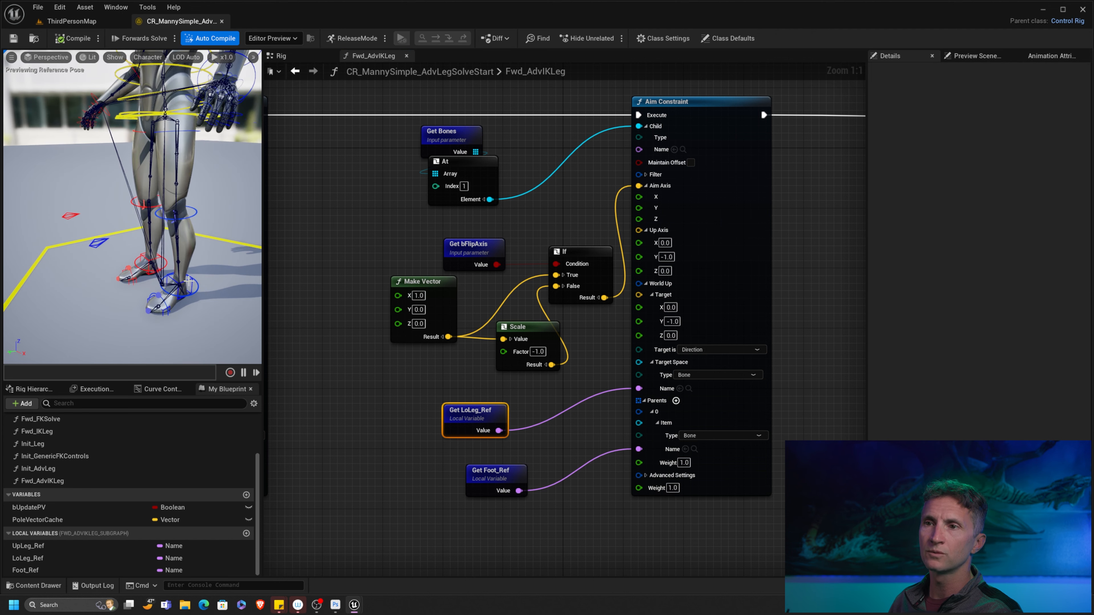
- Test the left leg in the viewport by moving the foot control and offsetting calf_l_IK_knee_offset_ctrl in several directions
{"action": "left_click", "coordinate": [188, 281]}
{"action": "left_click_drag", "start_coordinate": [181, 258], "coordinate": [117, 264]}
{"action": "right_click_drag", "start_coordinate": [118, 264], "coordinate": [148, 177]}
{"action": "left_click", "coordinate": [93, 179]}
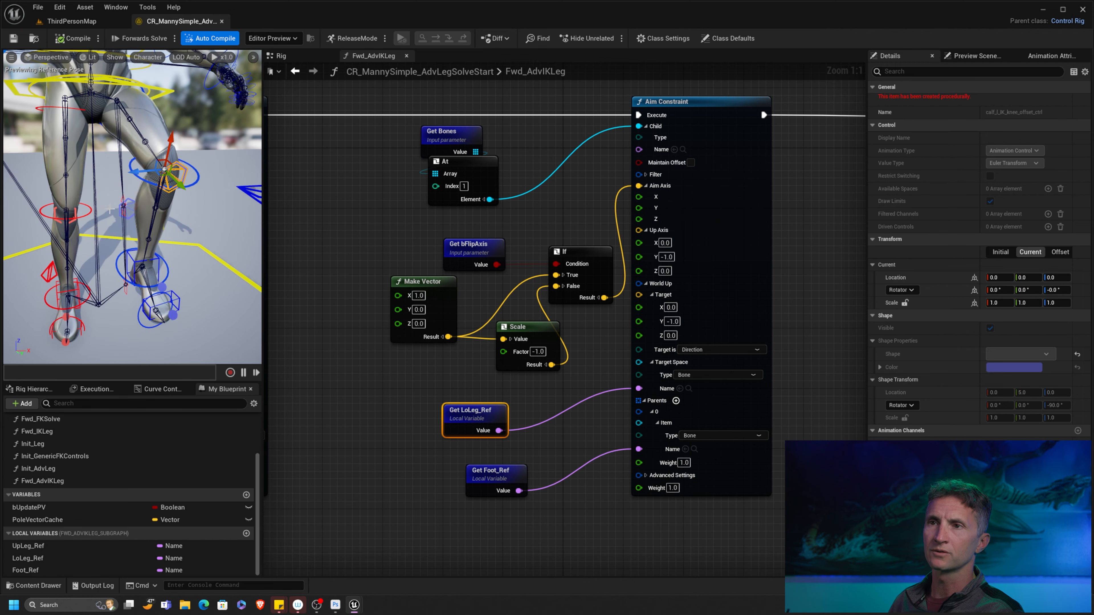
{"action": "right_click_drag", "start_coordinate": [110, 210], "coordinate": [147, 181]}
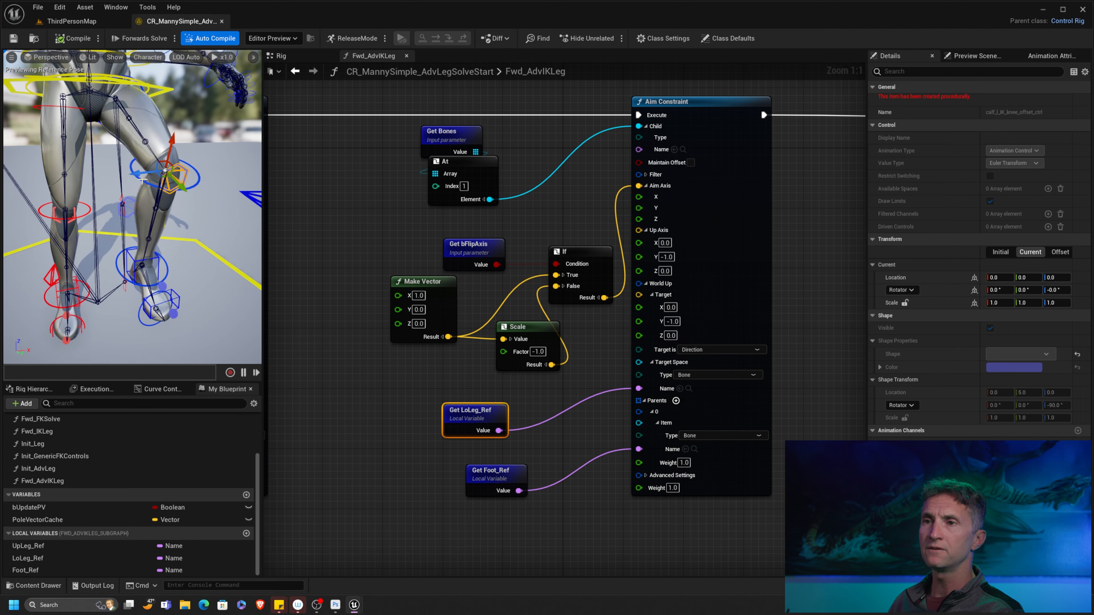
{"action": "mouse_move", "coordinate": [135, 172]}
{"action": "left_mouse_down"}
{"action": "mouse_move", "coordinate": [183, 167]}
{"action": "mouse_move", "coordinate": [74, 186]}
{"action": "mouse_move", "coordinate": [193, 170]}
{"action": "mouse_move", "coordinate": [142, 174]}
{"action": "mouse_move", "coordinate": [190, 172]}
{"action": "mouse_move", "coordinate": [127, 188]}
{"action": "left_mouse_up"}
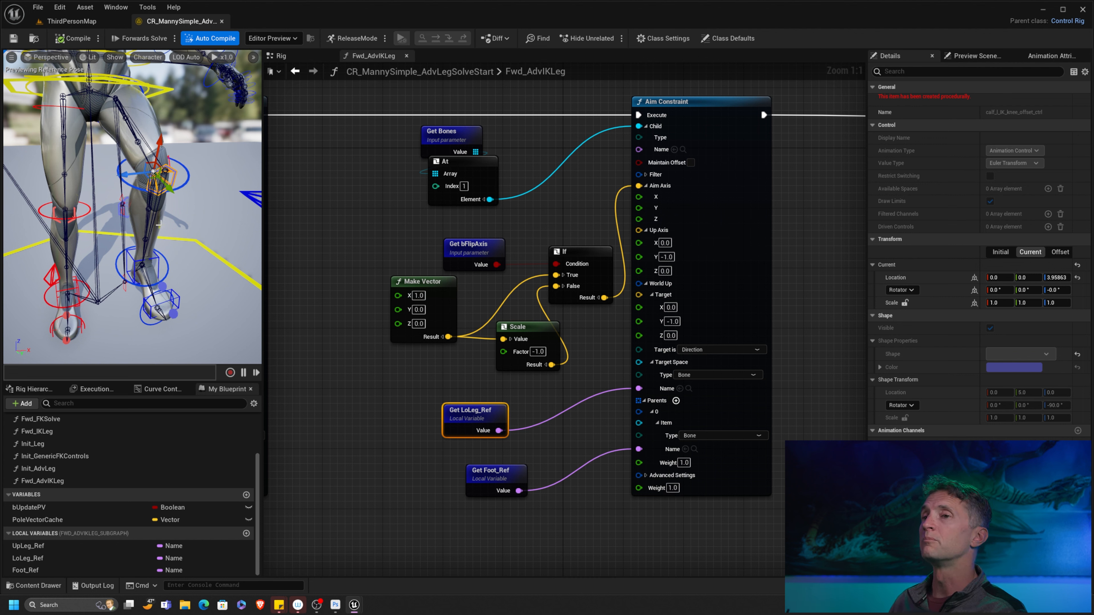
{"action": "left_click_drag", "start_coordinate": [159, 224], "coordinate": [190, 220], "text": "alt"}
{"action": "left_click_drag", "start_coordinate": [162, 163], "coordinate": [253, 177]}
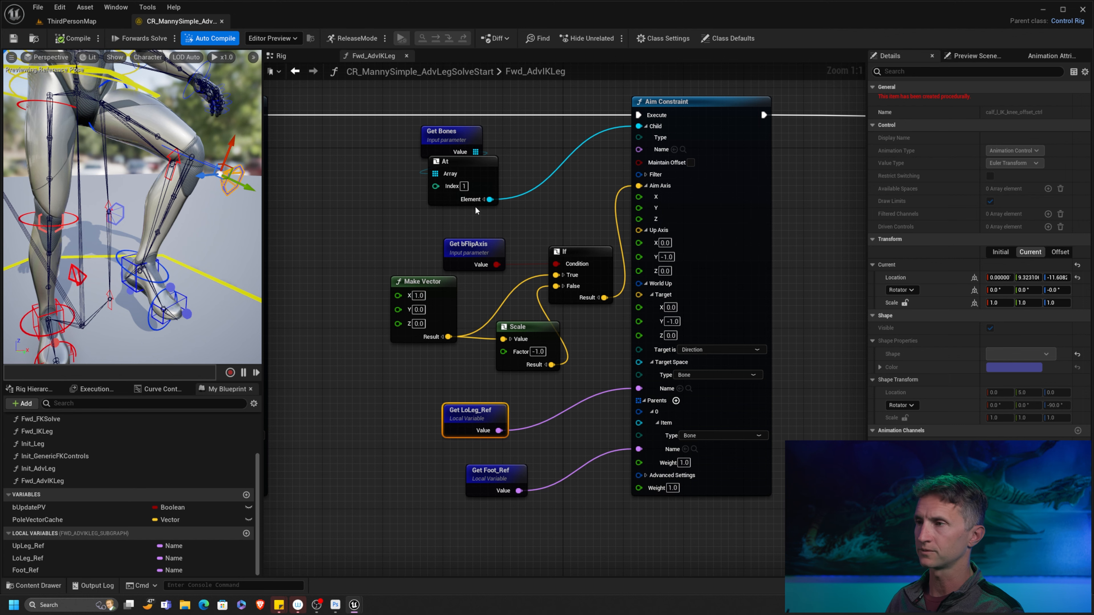
- Shift the whole node group up to the second Aim Constraint away from the following constraint to make room
{"action": "right_click_drag", "start_coordinate": [812, 269], "coordinate": [484, 277]}
{"action": "scroll", "coordinate": [657, 289], "scroll_direction": "down", "scroll_amount": 4}
{"action": "scroll", "coordinate": [607, 184], "scroll_direction": "down", "scroll_amount": 2}
{"action": "scroll", "coordinate": [606, 184], "scroll_direction": "up", "scroll_amount": 5}
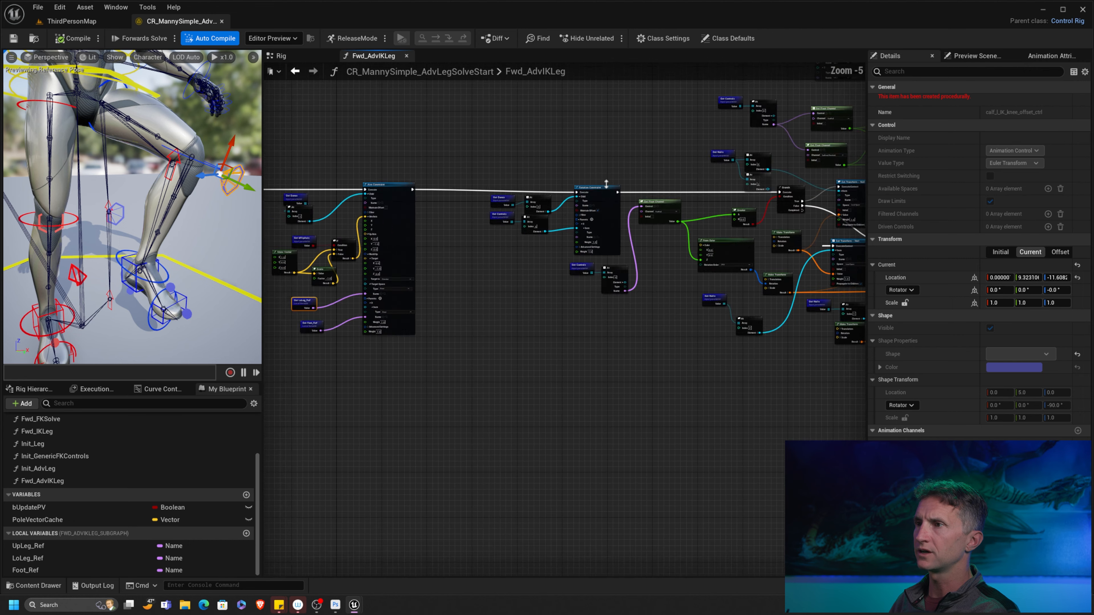
{"action": "scroll", "coordinate": [606, 183], "scroll_direction": "down", "scroll_amount": 4}
{"action": "scroll", "coordinate": [684, 181], "scroll_direction": "down", "scroll_amount": 5}
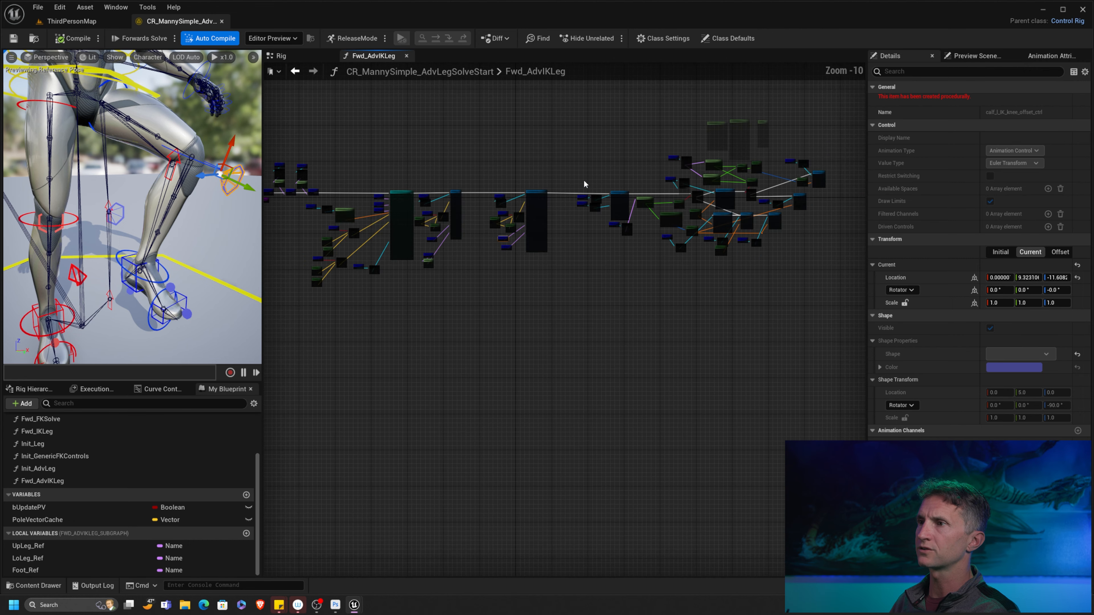
{"action": "left_click_drag", "start_coordinate": [355, 145], "coordinate": [717, 321]}
{"action": "left_click_drag", "start_coordinate": [701, 188], "coordinate": [627, 191]}
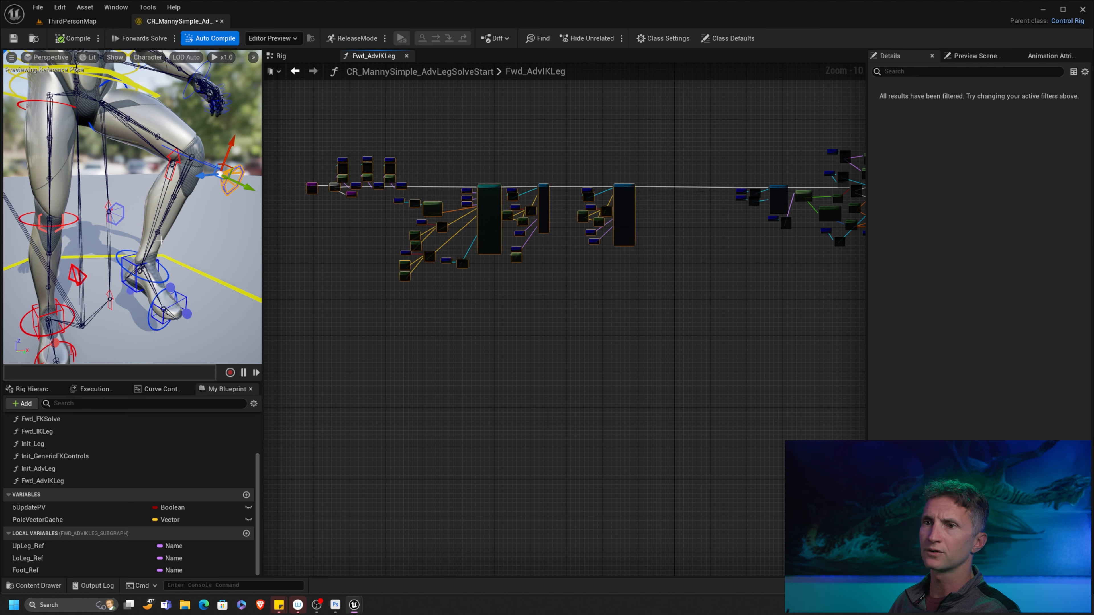
- Move the L_Foot control in the viewport to check how the left foot follows the leg
{"action": "left_click", "coordinate": [138, 262]}
{"action": "mouse_move", "coordinate": [168, 263]}
{"action": "left_mouse_down"}
{"action": "mouse_move", "coordinate": [235, 247]}
{"action": "mouse_move", "coordinate": [143, 261]}
{"action": "mouse_move", "coordinate": [185, 254]}
{"action": "left_mouse_up"}
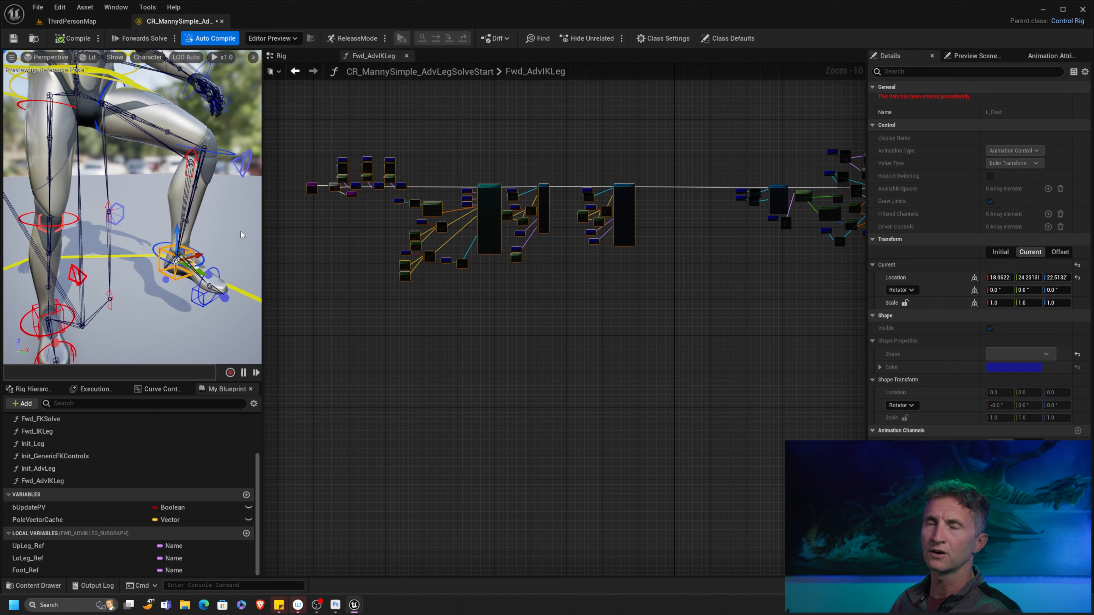
- Insert a Set Transform node into the execution line after the second Aim Constraint, align it, and expand its Item pin
{"action": "scroll", "coordinate": [586, 193], "scroll_direction": "up", "scroll_amount": 7}
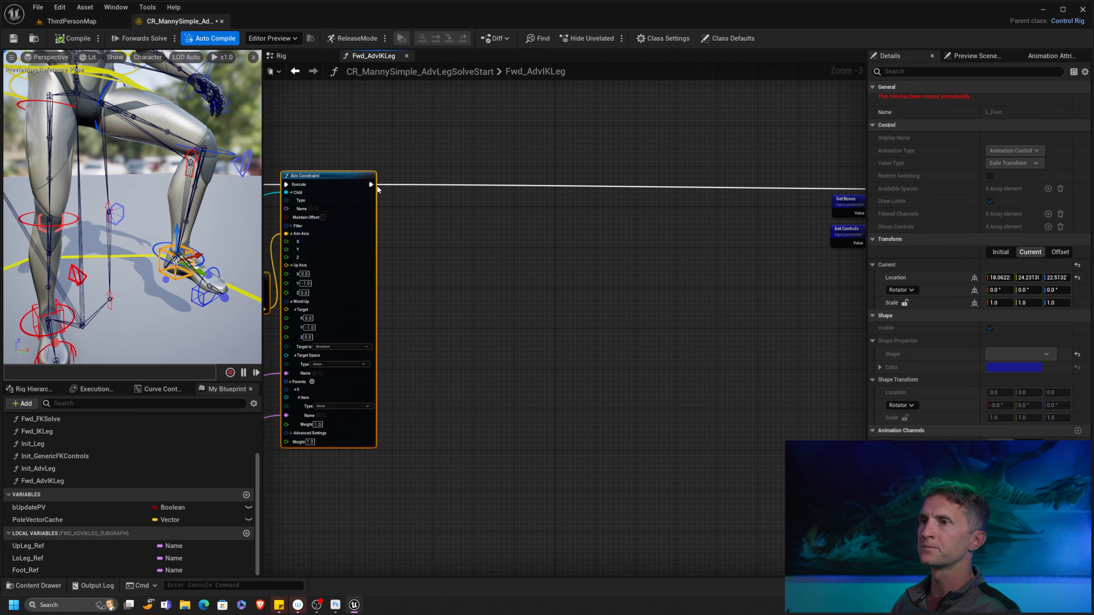
{"action": "left_click_drag", "start_coordinate": [371, 184], "coordinate": [569, 151]}
{"action": "type", "text": "set"}
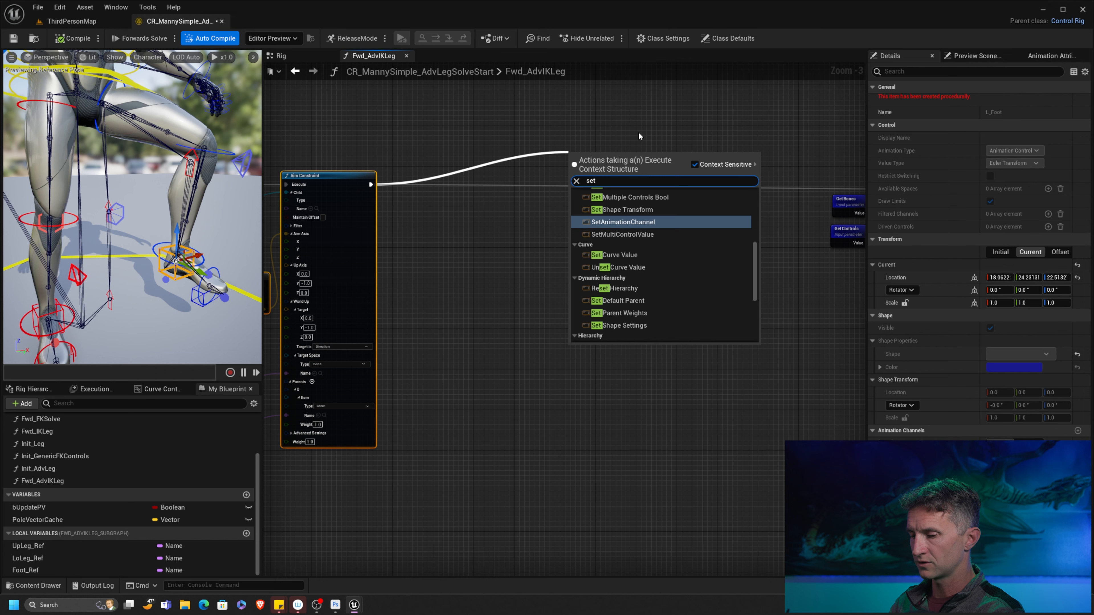
{"action": "type", "text": " tr"}
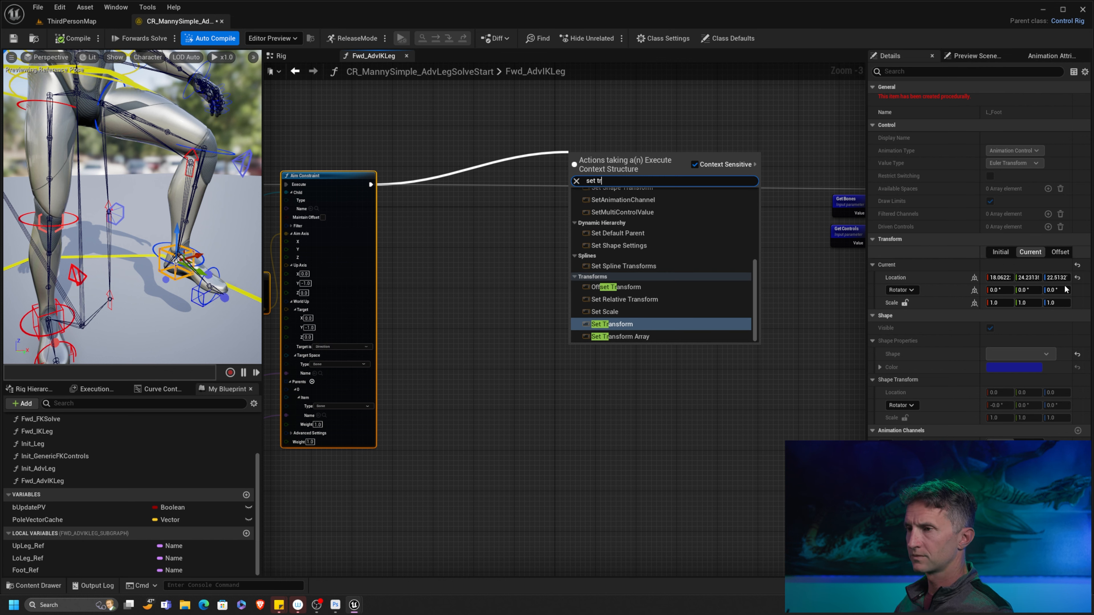
{"action": "left_click", "coordinate": [663, 324]}
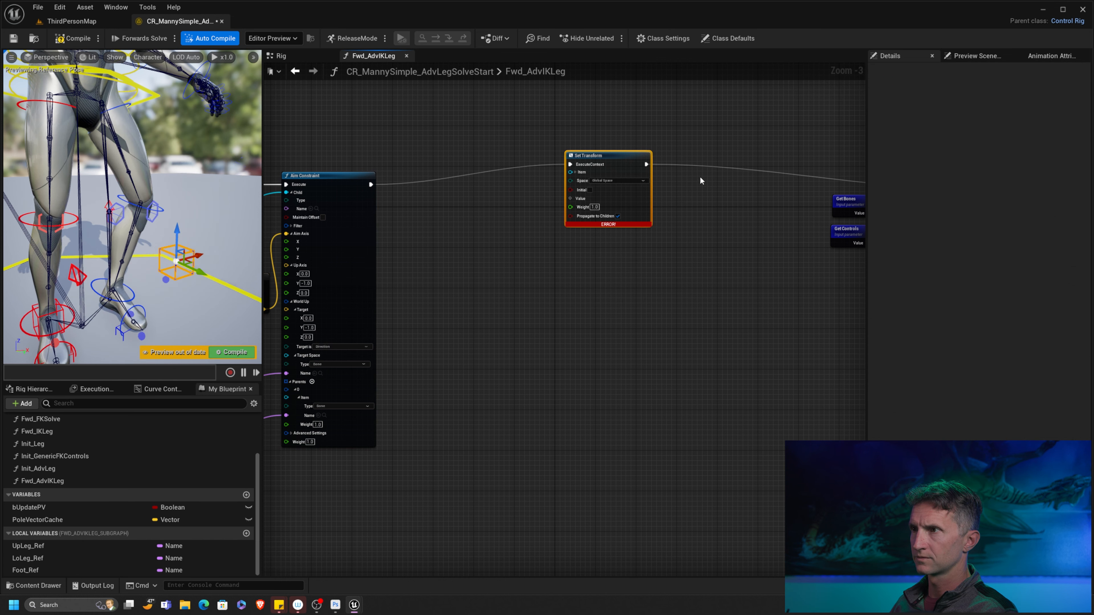
{"action": "left_click_drag", "start_coordinate": [625, 154], "coordinate": [640, 175]}
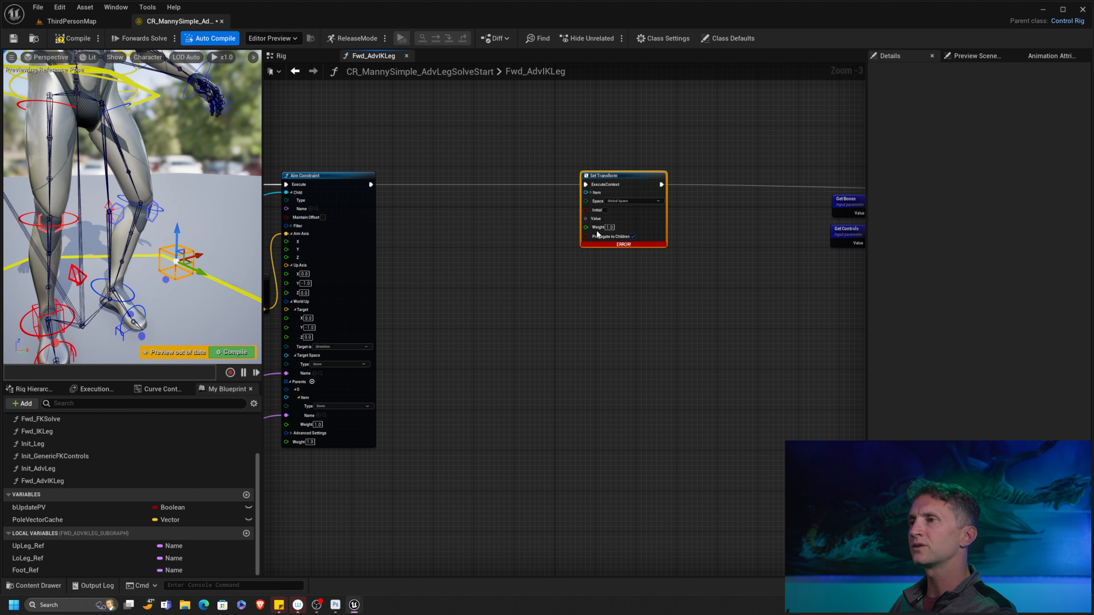
{"action": "left_click", "coordinate": [597, 194]}
{"action": "scroll", "coordinate": [505, 243], "scroll_direction": "up", "scroll_amount": 3}
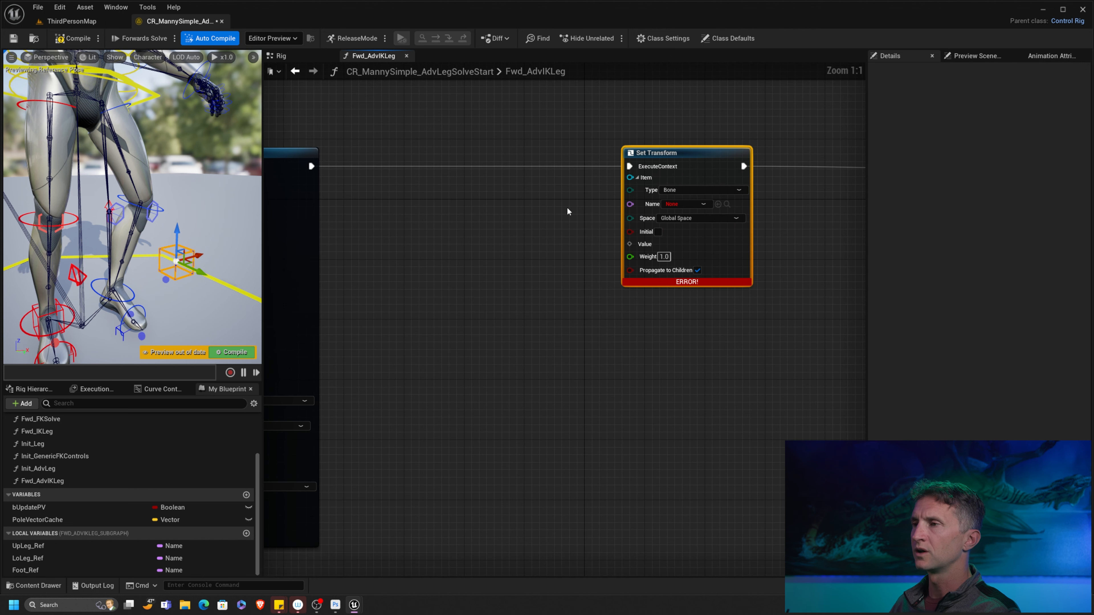
- Add a Get Bones node before the Set Transform node and attach an array At node to its value
{"action": "right_click", "coordinate": [492, 235]}
{"action": "type", "text": "ge"}
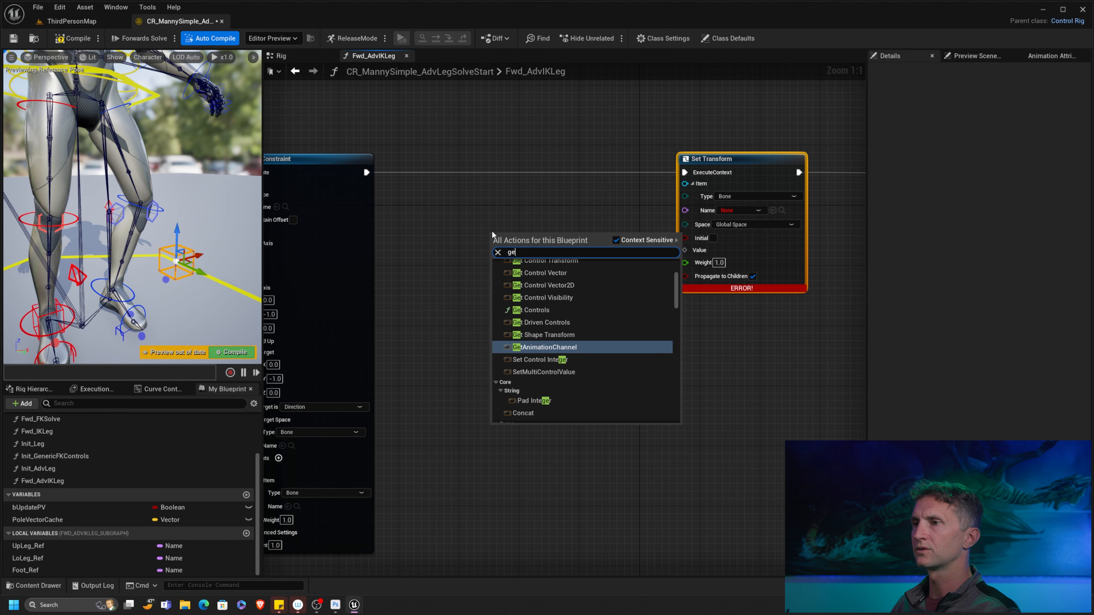
{"action": "type", "text": "t bon"}
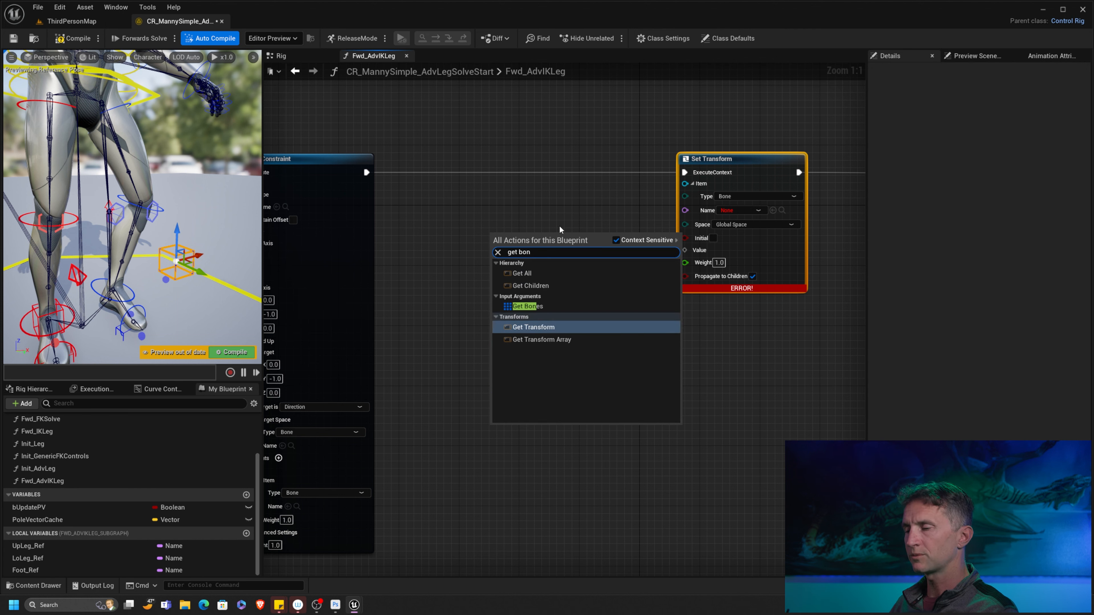
{"action": "type", "text": "es"}
{"action": "left_click", "coordinate": [560, 274]}
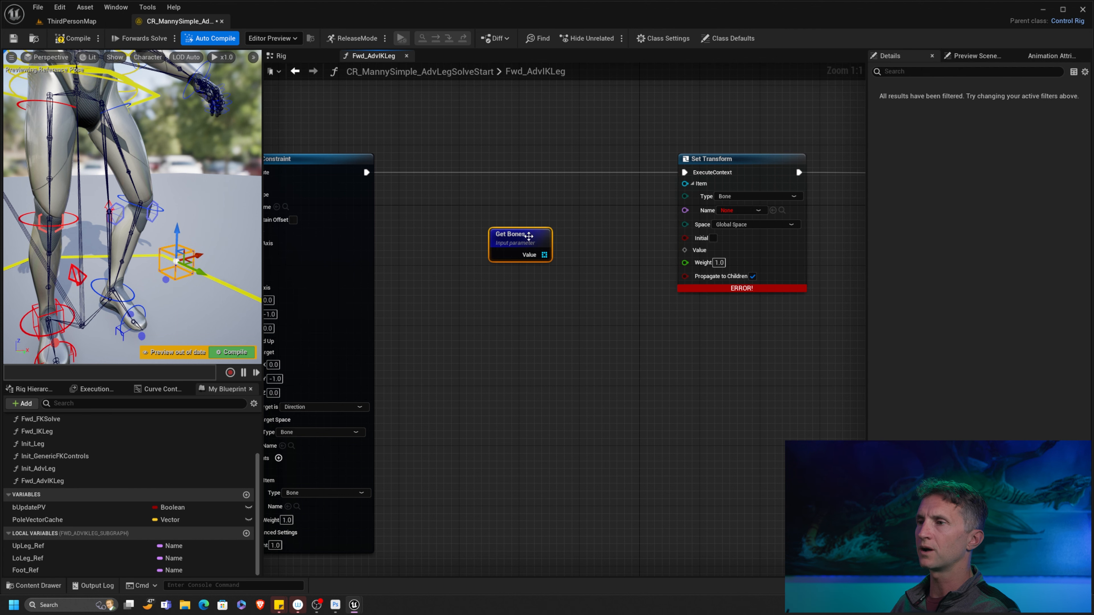
{"action": "left_click_drag", "start_coordinate": [528, 235], "coordinate": [522, 259]}
{"action": "type", "text": "at"}
{"action": "left_click", "coordinate": [611, 268]}
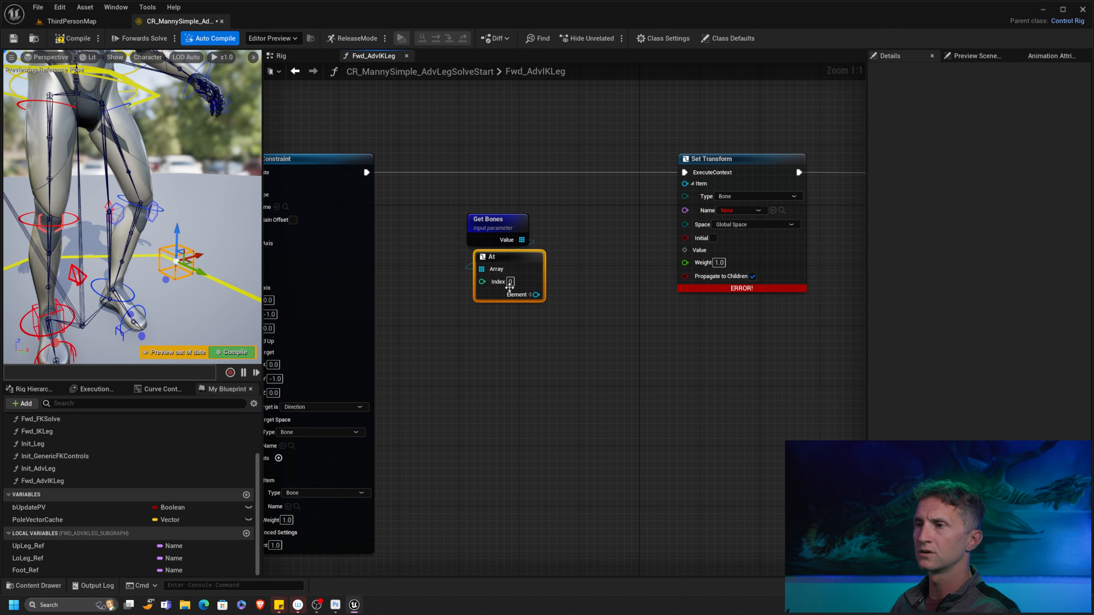
- Set the At node's index to 2 and connect its Element to the Set Transform node's Item
{"action": "left_click", "coordinate": [510, 281]}
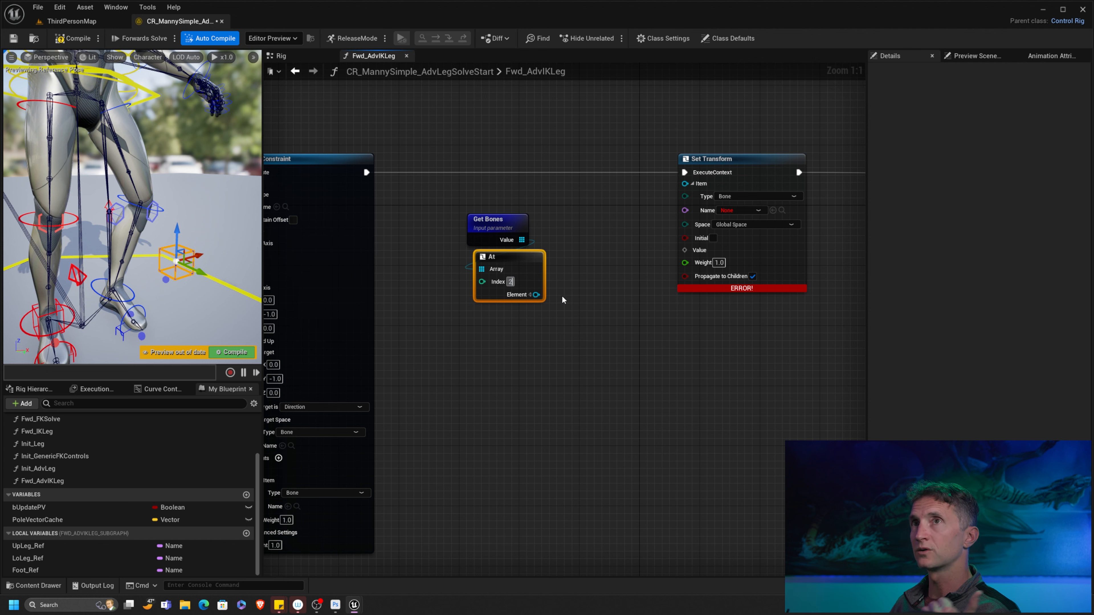
{"action": "type", "text": "2"}
{"action": "left_click", "coordinate": [591, 314]}
{"action": "left_click_drag", "start_coordinate": [535, 294], "coordinate": [691, 185]}
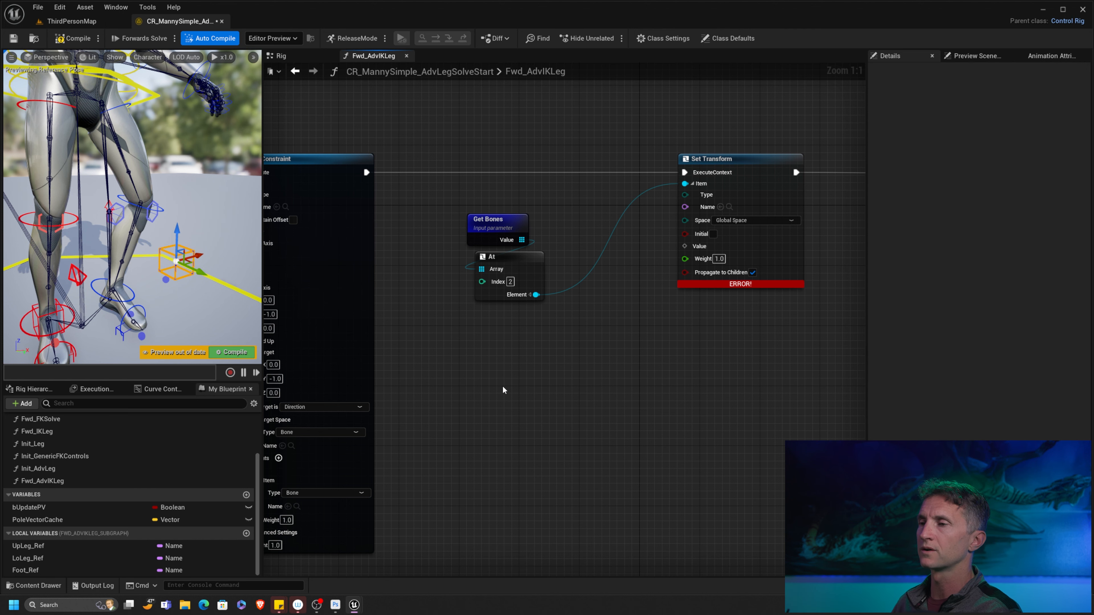
- Add a Project to new Parent node below Set Transform and connect the At node's Element to its Child
{"action": "right_click", "coordinate": [531, 394]}
{"action": "type", "text": "pr"}
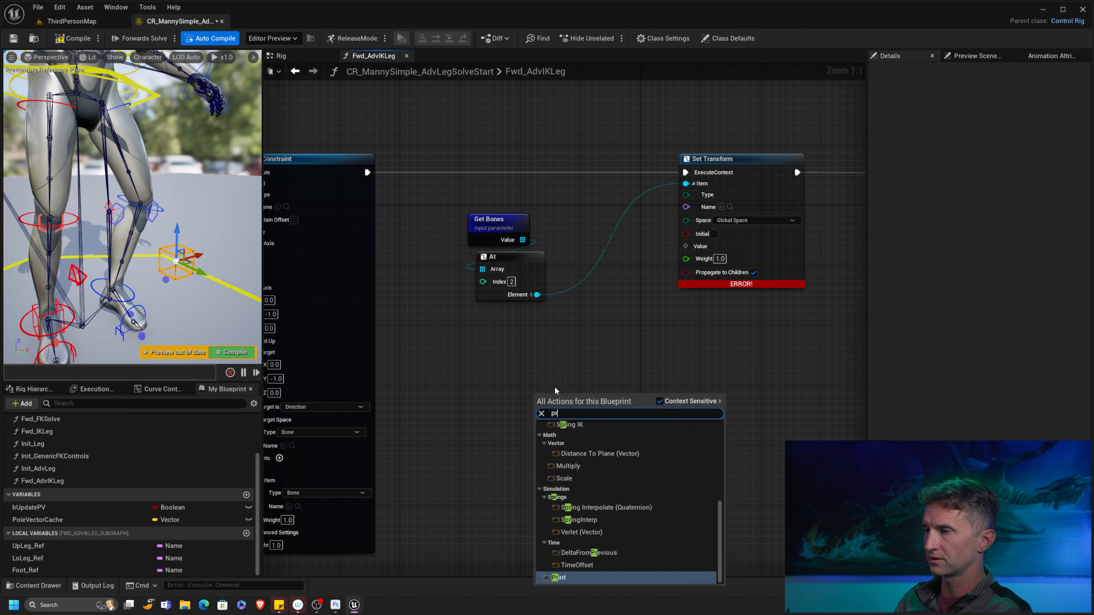
{"action": "type", "text": "oject"}
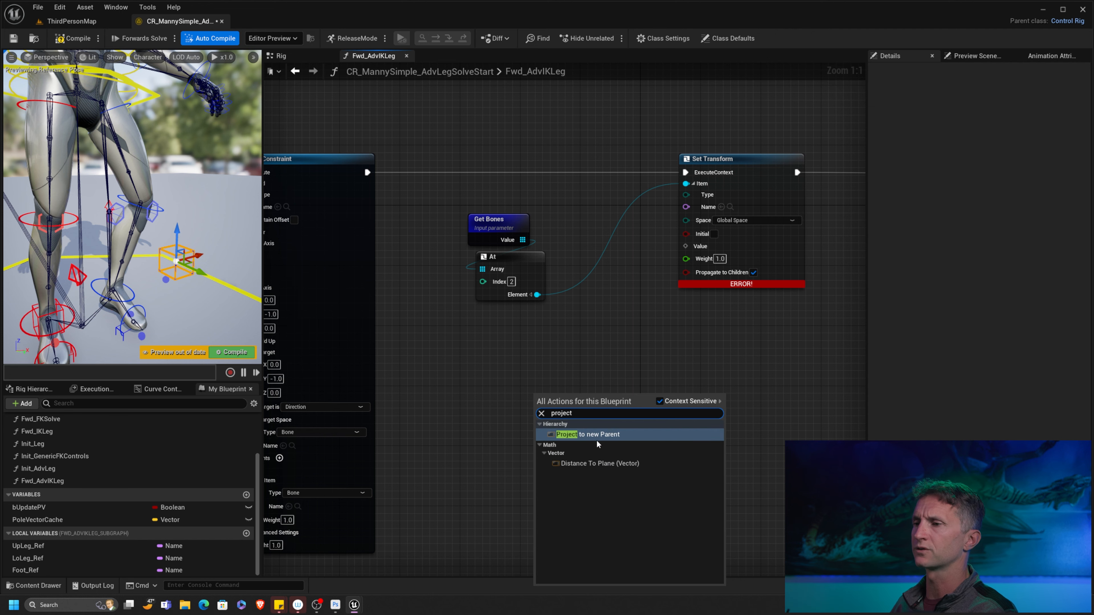
{"action": "key", "text": "Return"}
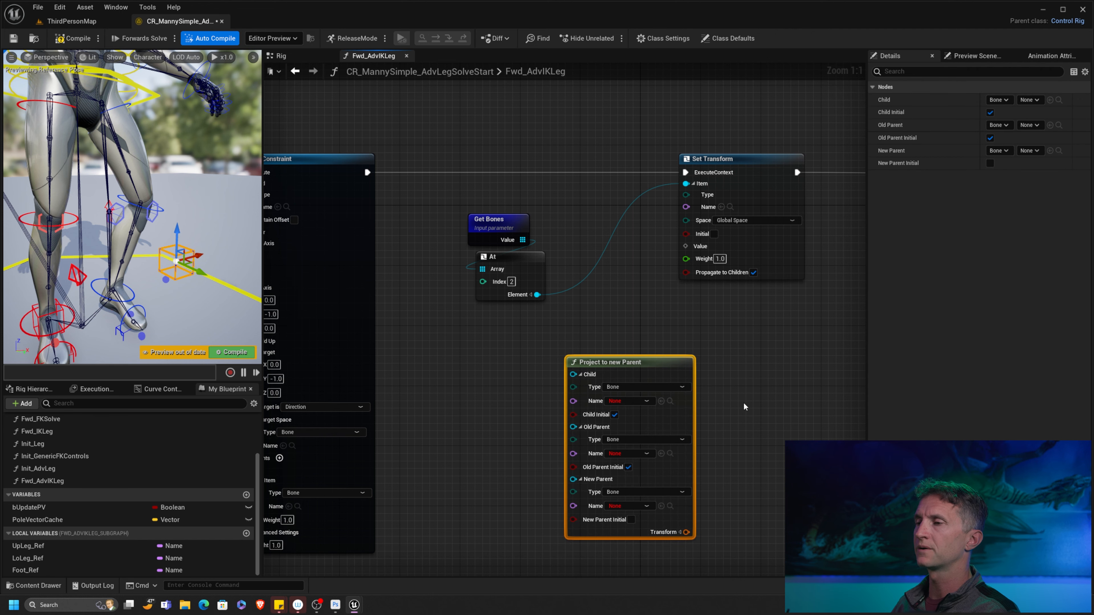
{"action": "right_click_drag", "start_coordinate": [744, 404], "coordinate": [747, 343]}
{"action": "left_click_drag", "start_coordinate": [564, 150], "coordinate": [577, 316]}
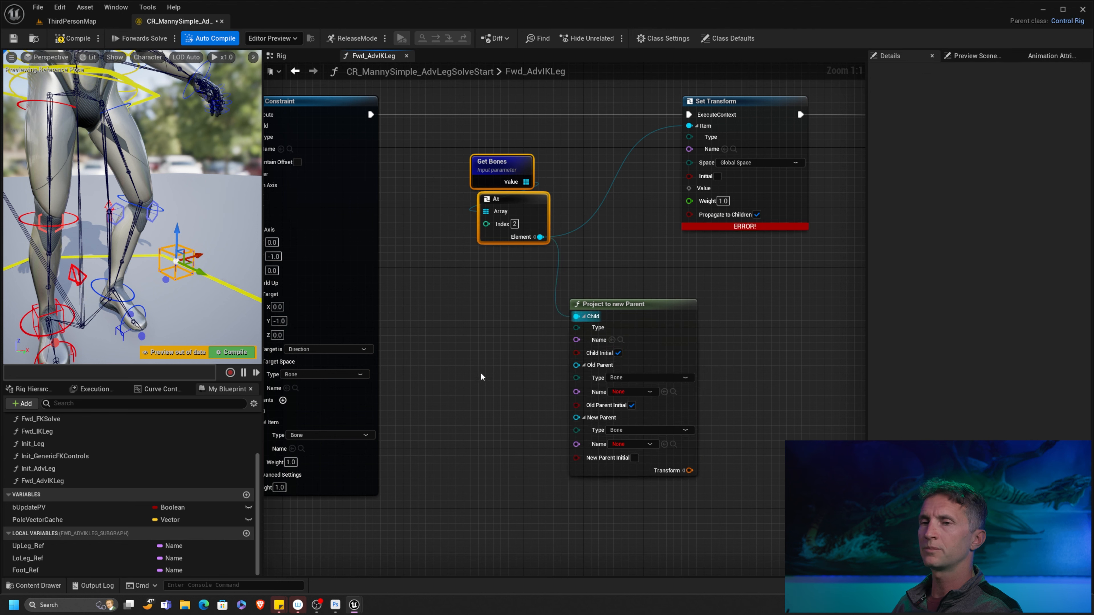
- Duplicate the Get Foot_Ref node and connect it to the Old Parent and New Parent names of Project to new Parent
{"action": "right_click_drag", "start_coordinate": [506, 370], "coordinate": [589, 349]}
{"action": "scroll", "coordinate": [589, 349], "scroll_direction": "down", "scroll_amount": 1}
{"action": "right_click_drag", "start_coordinate": [438, 385], "coordinate": [747, 261]}
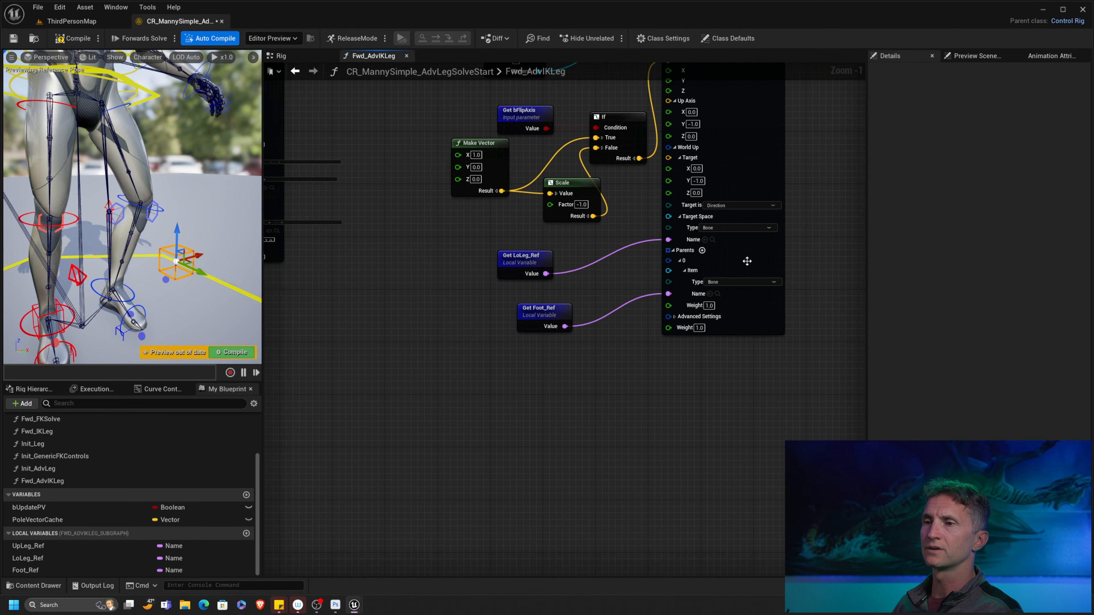
{"action": "left_click", "coordinate": [518, 309]}
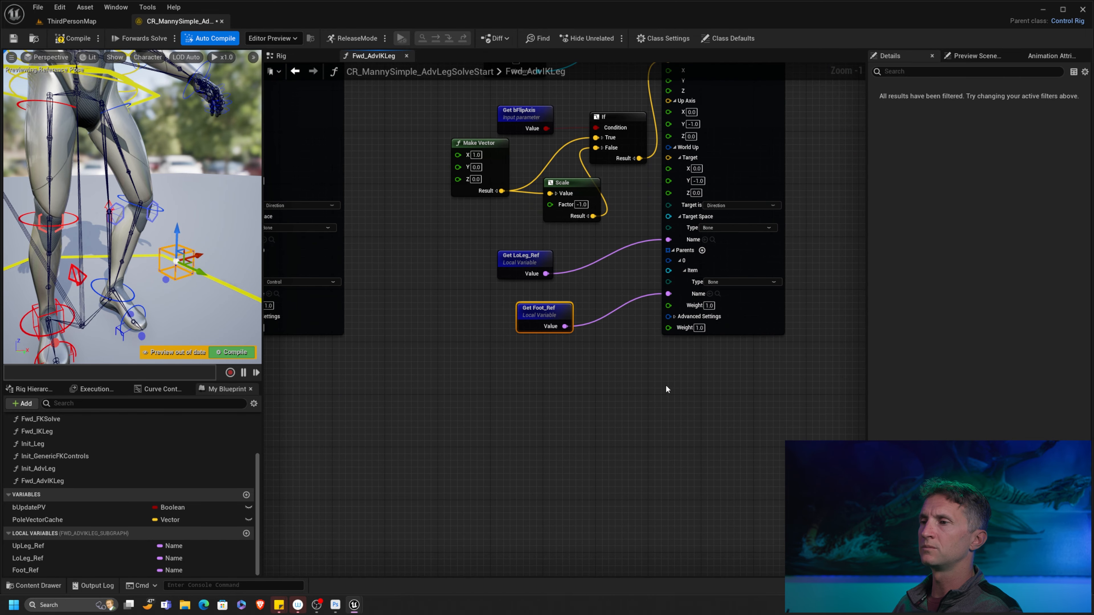
{"action": "key", "text": "ctrl+v"}
{"action": "left_click_drag", "start_coordinate": [560, 282], "coordinate": [587, 304]}
{"action": "left_click", "coordinate": [533, 304]}
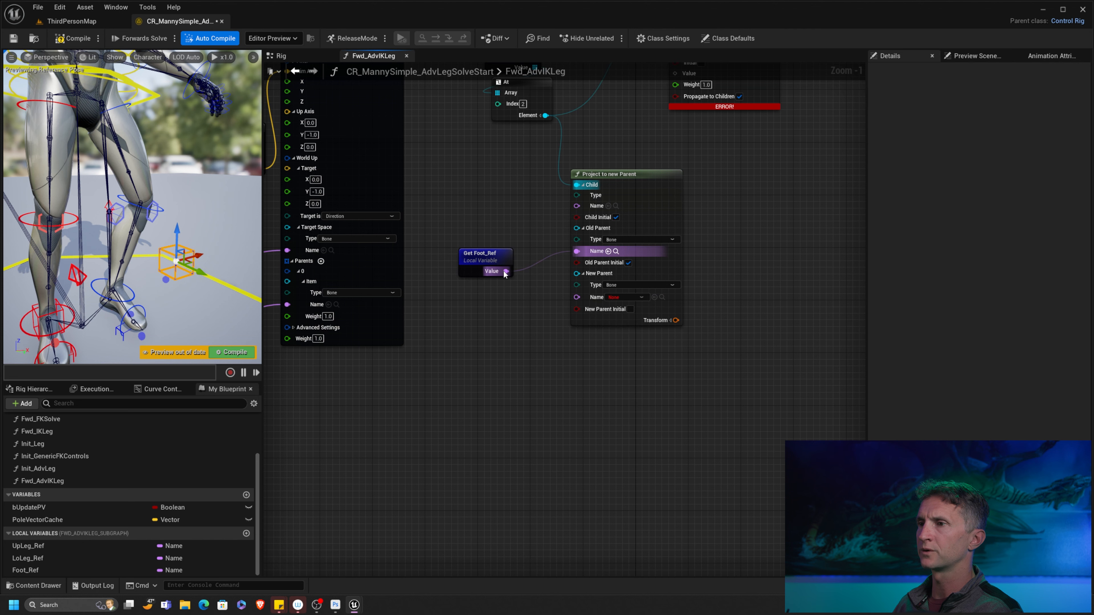
{"action": "left_click_drag", "start_coordinate": [506, 271], "coordinate": [591, 297]}
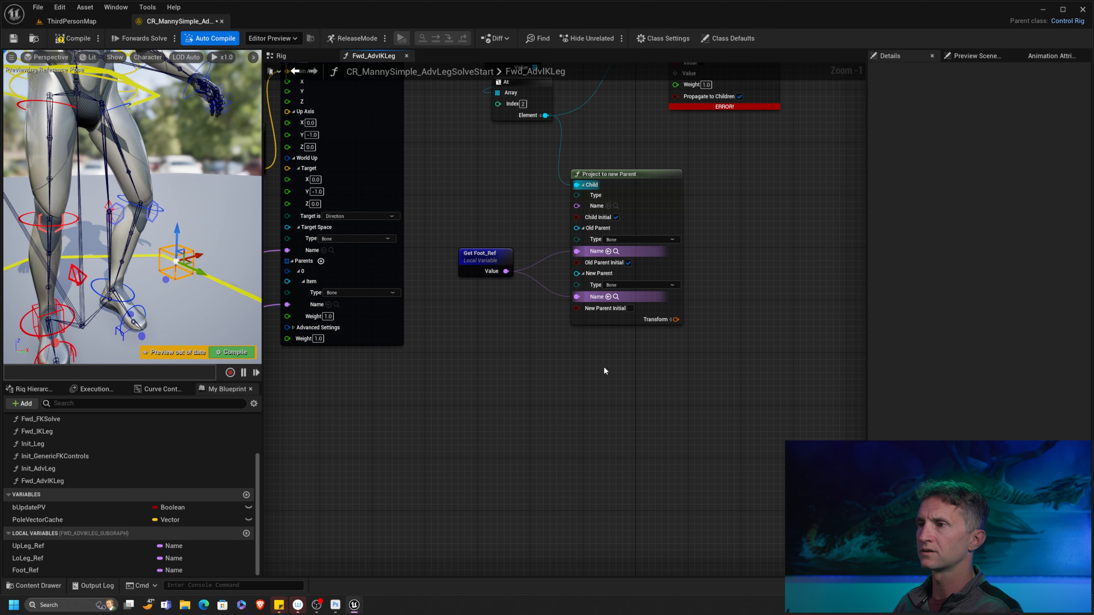
- Connect the Transform output of Project to new Parent to the Set Transform node's Value and expand the Value pin
{"action": "left_click", "coordinate": [671, 319]}
{"action": "right_click_drag", "start_coordinate": [727, 286], "coordinate": [701, 387]}
{"action": "left_click_drag", "start_coordinate": [650, 440], "coordinate": [756, 310]}
{"action": "left_click", "coordinate": [759, 257]}
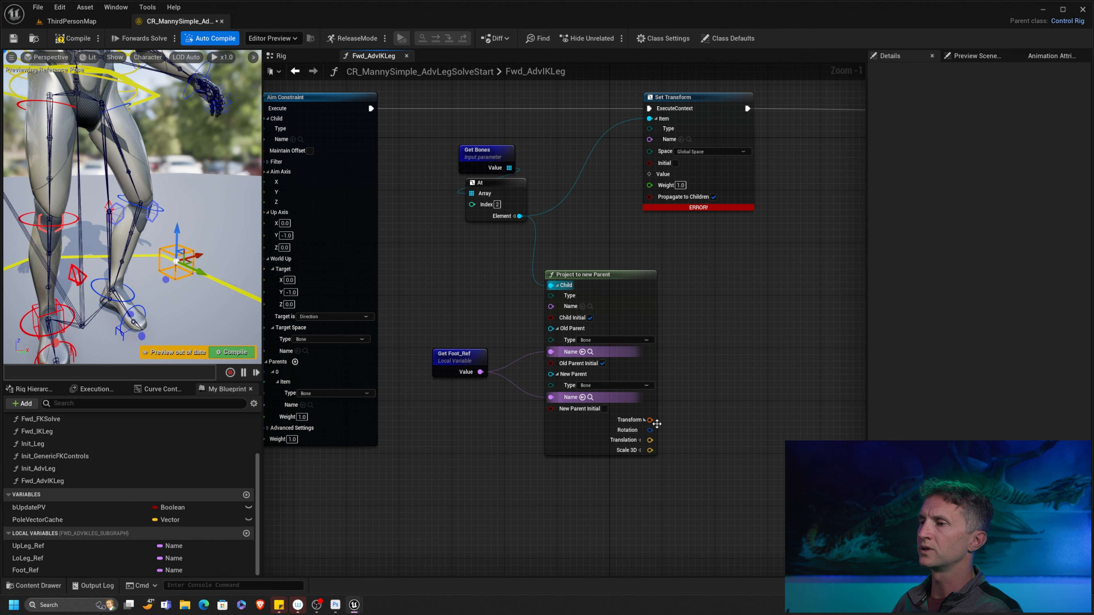
{"action": "left_click_drag", "start_coordinate": [651, 420], "coordinate": [650, 175]}
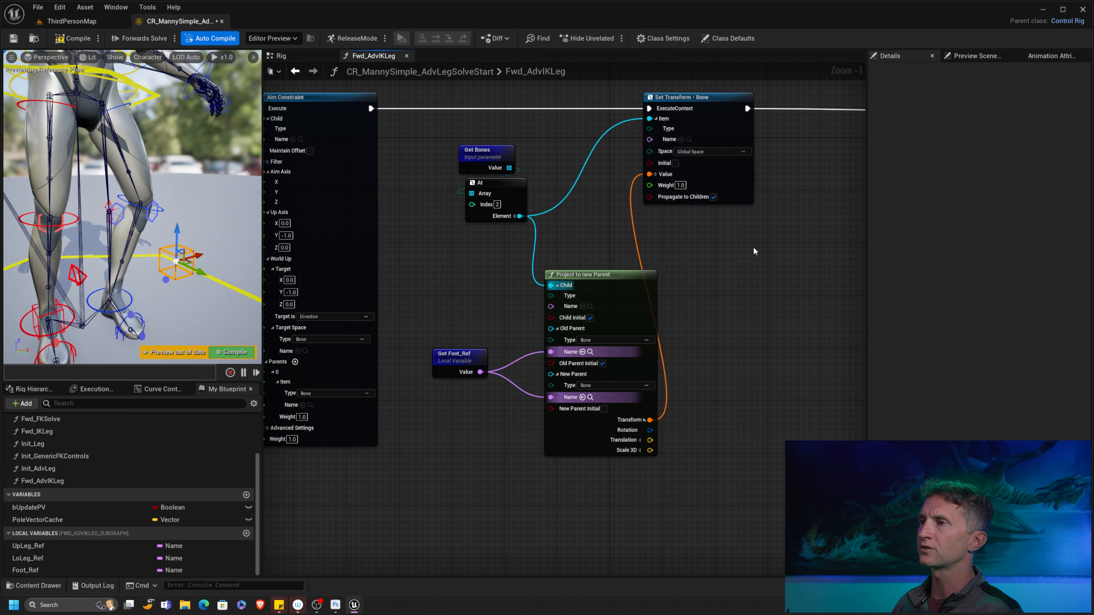
{"action": "left_click", "coordinate": [656, 174]}
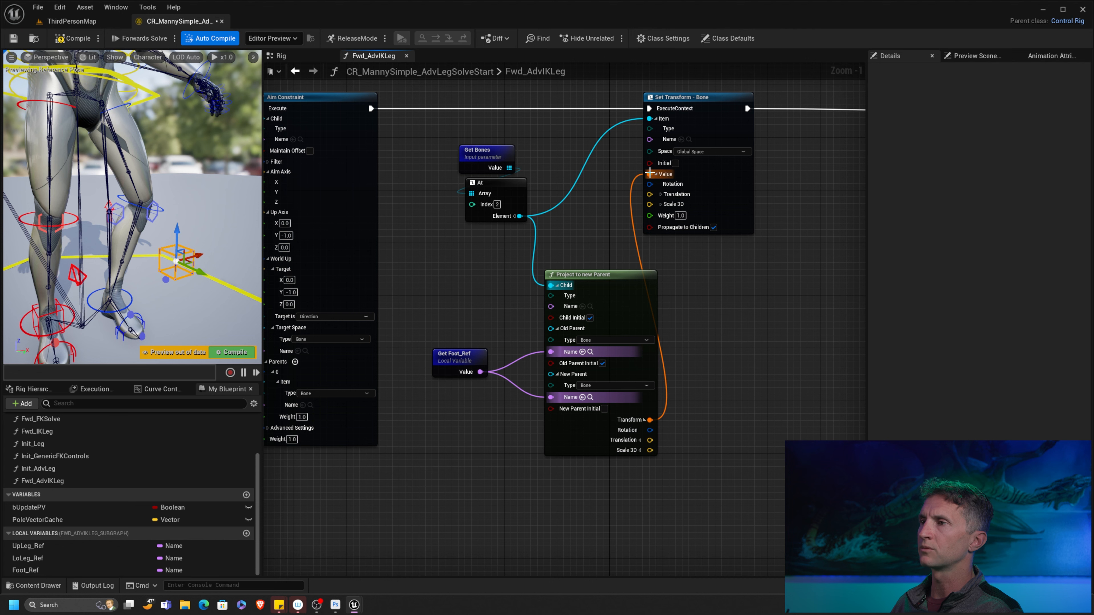
{"action": "left_click", "coordinate": [659, 176]}
{"action": "right_click_drag", "start_coordinate": [738, 254], "coordinate": [719, 311]}
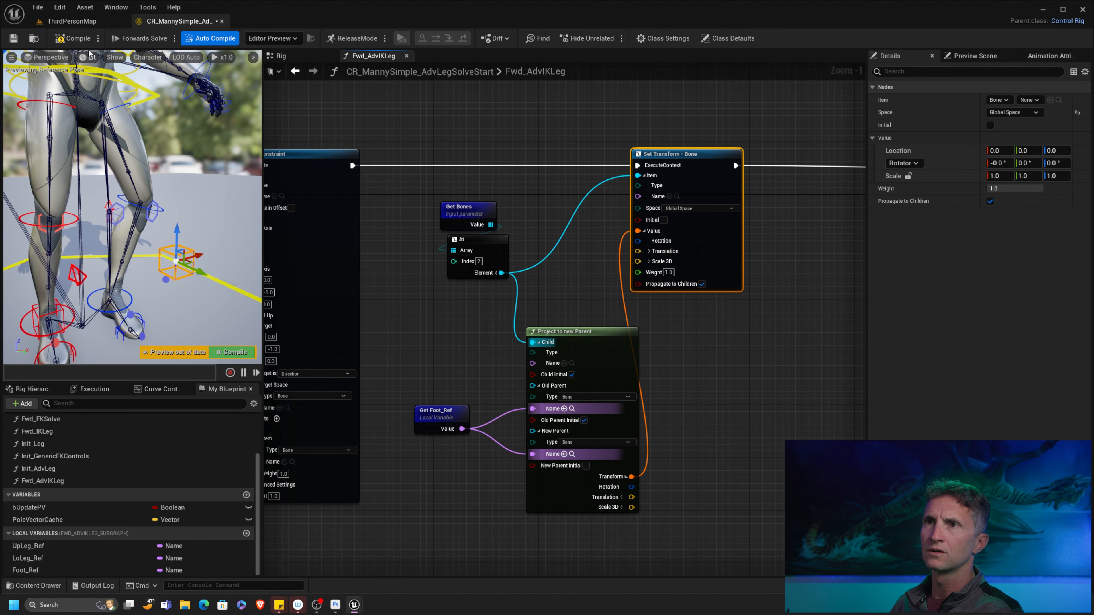
- Compile the rig and move the left foot control in the viewport to test the leg, switching to rotation
{"action": "left_click", "coordinate": [73, 38]}
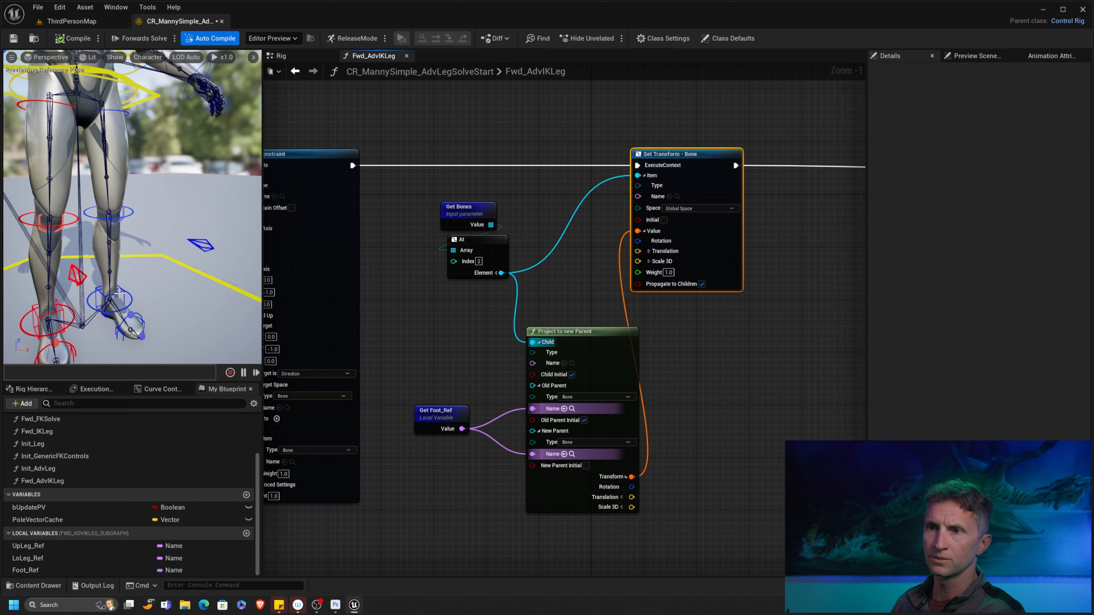
{"action": "left_click", "coordinate": [120, 291]}
{"action": "left_click_drag", "start_coordinate": [120, 291], "coordinate": [166, 281]}
{"action": "key", "text": "e"}
- Tidy the foot projection nodes by spacing Project to new Parent and the Get Bones and At pair away from Set Transform
{"action": "left_click_drag", "start_coordinate": [590, 328], "coordinate": [571, 330]}
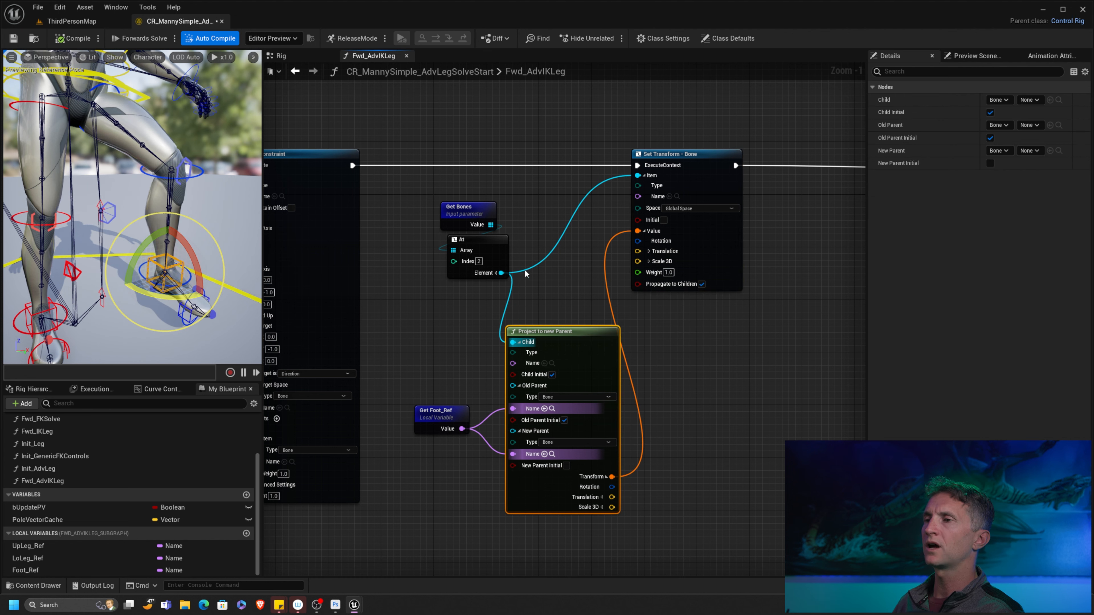
{"action": "left_click_drag", "start_coordinate": [437, 196], "coordinate": [474, 246]}
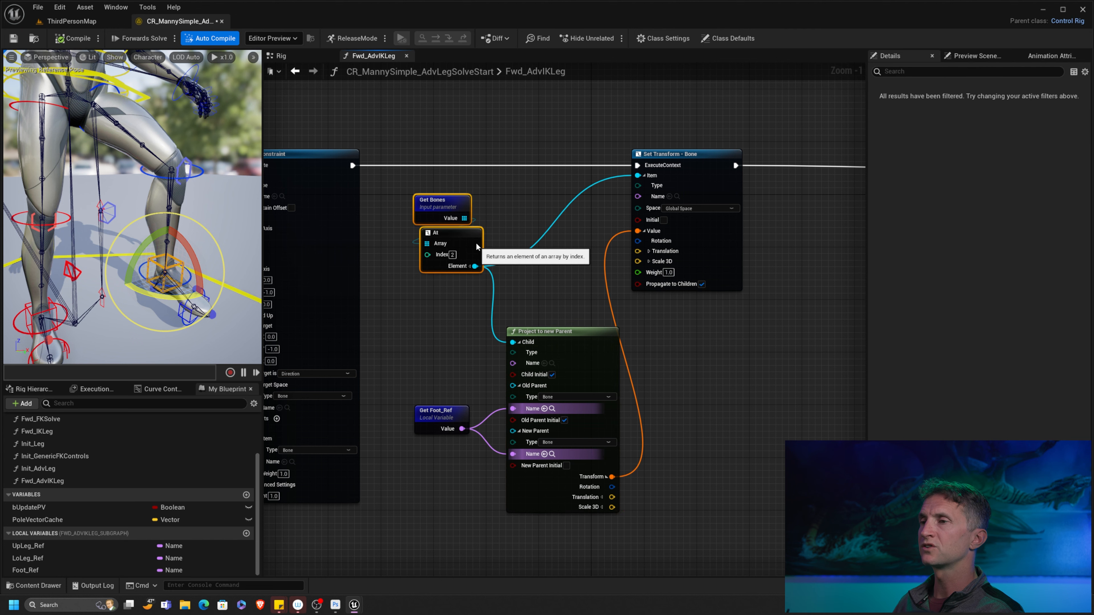
{"action": "left_click_drag", "start_coordinate": [441, 351], "coordinate": [451, 421]}
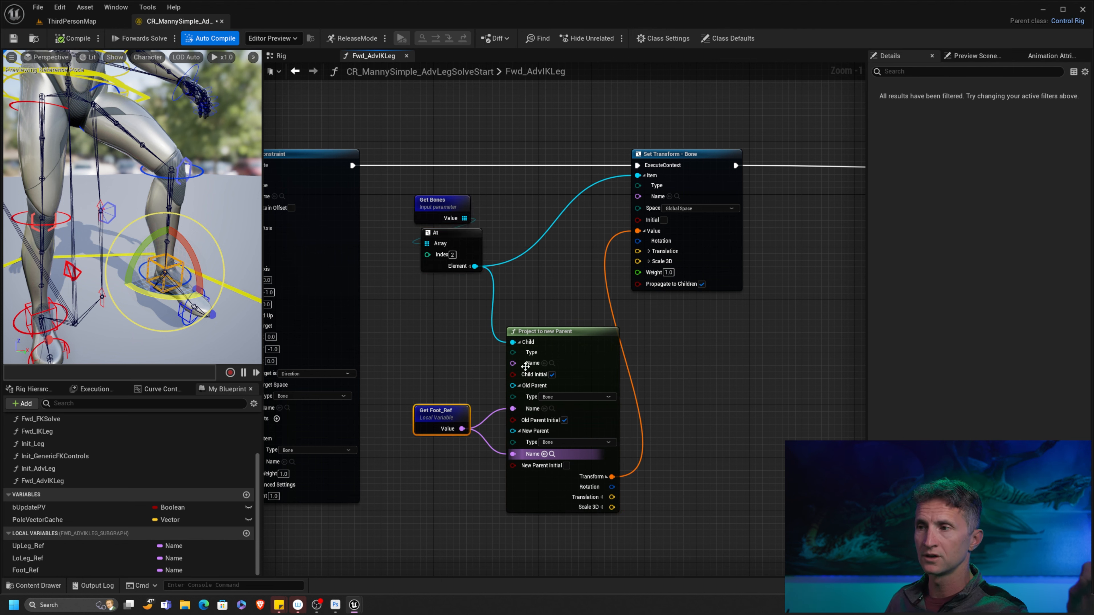
{"action": "left_click", "coordinate": [687, 154]}
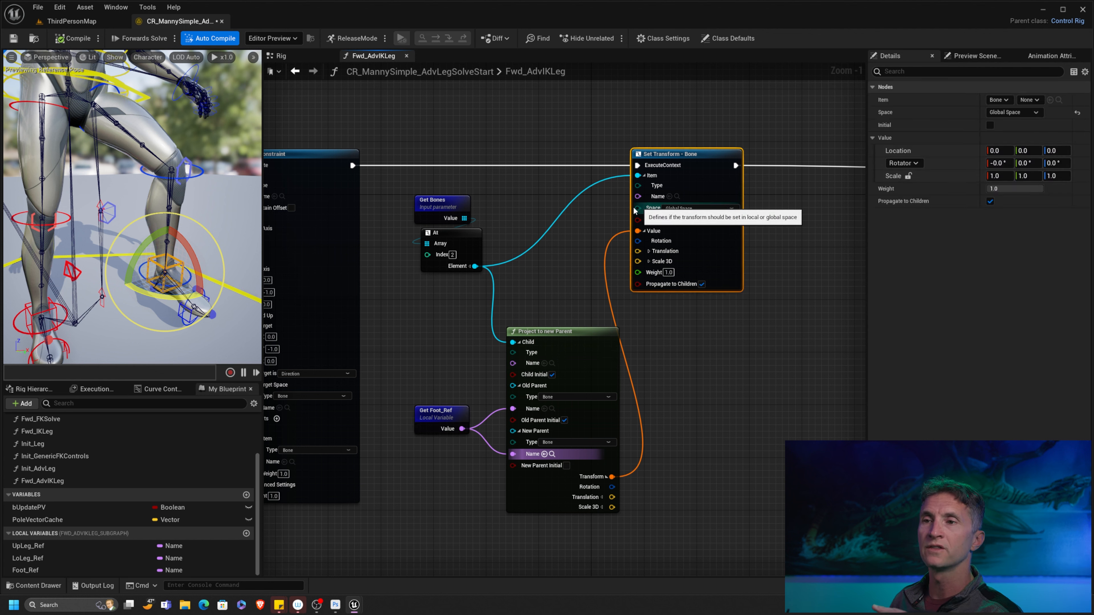
- Rotate the left foot control to test how the foot follows, and recompile the rig to reset the pose
{"action": "left_click", "coordinate": [181, 308]}
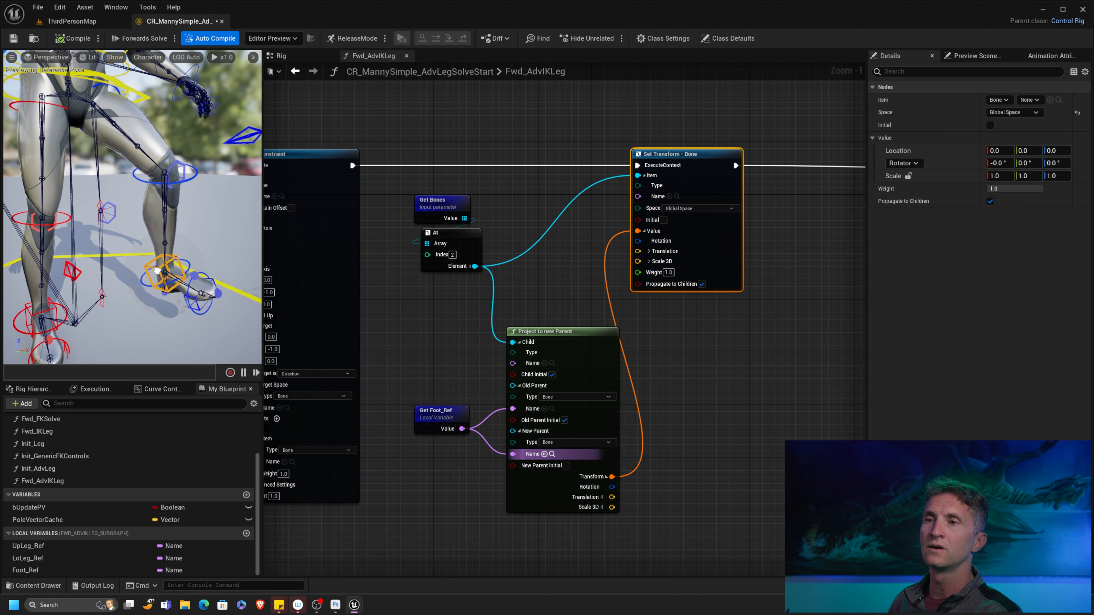
{"action": "left_click", "coordinate": [194, 290]}
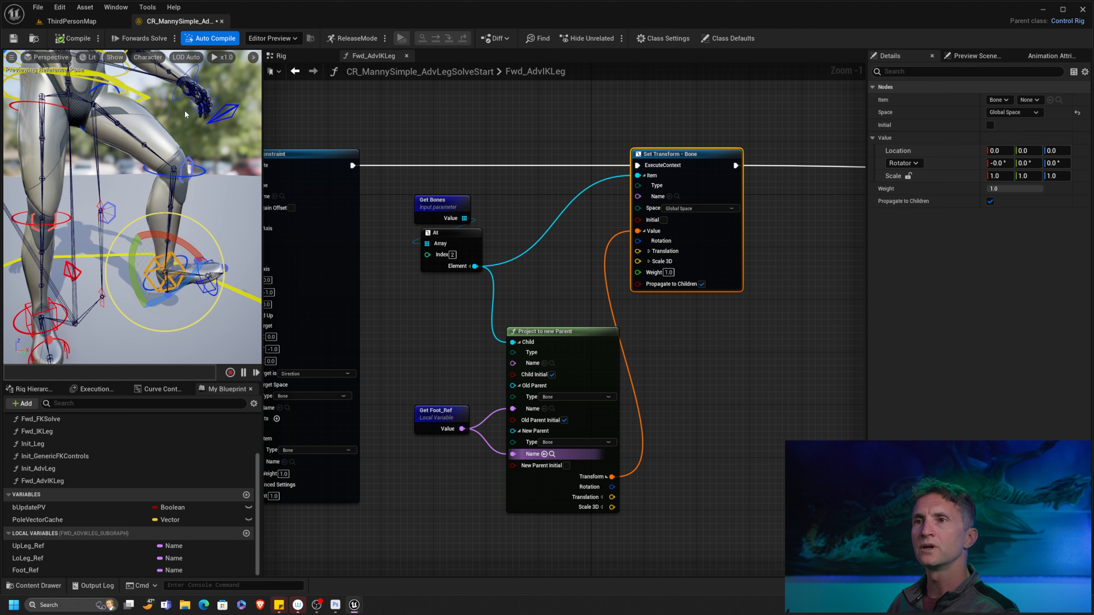
{"action": "left_click", "coordinate": [81, 41]}
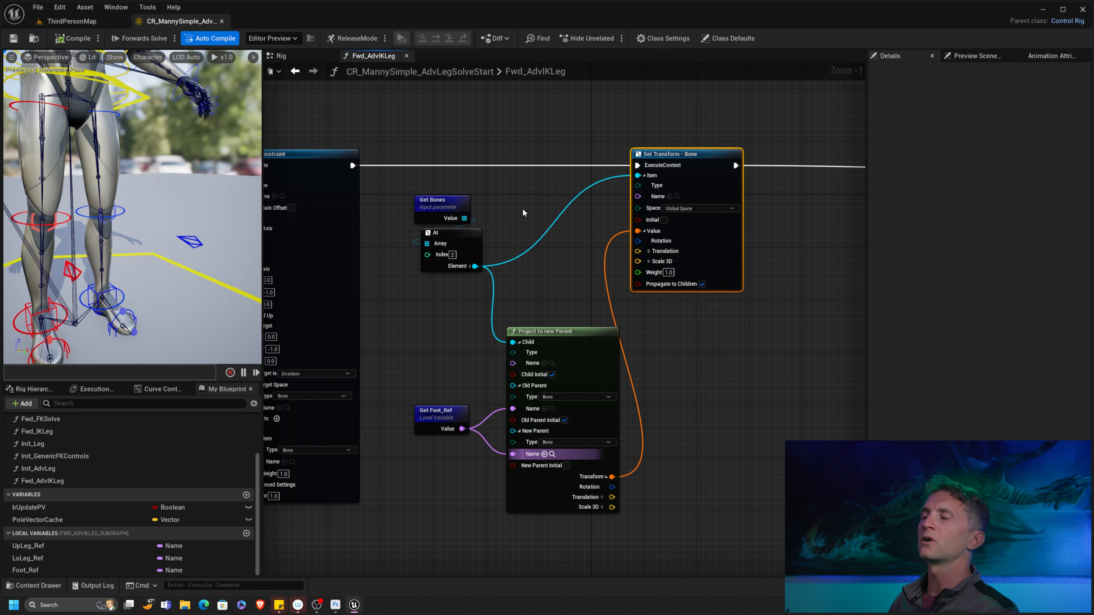
- Shift the whole node group up to the first Aim Constraint away from the second Aim Constraint to make room
{"action": "scroll", "coordinate": [680, 181], "scroll_direction": "down", "scroll_amount": 6}
{"action": "right_click_drag", "start_coordinate": [510, 183], "coordinate": [581, 193]}
{"action": "scroll", "coordinate": [595, 196], "scroll_direction": "up", "scroll_amount": 5}
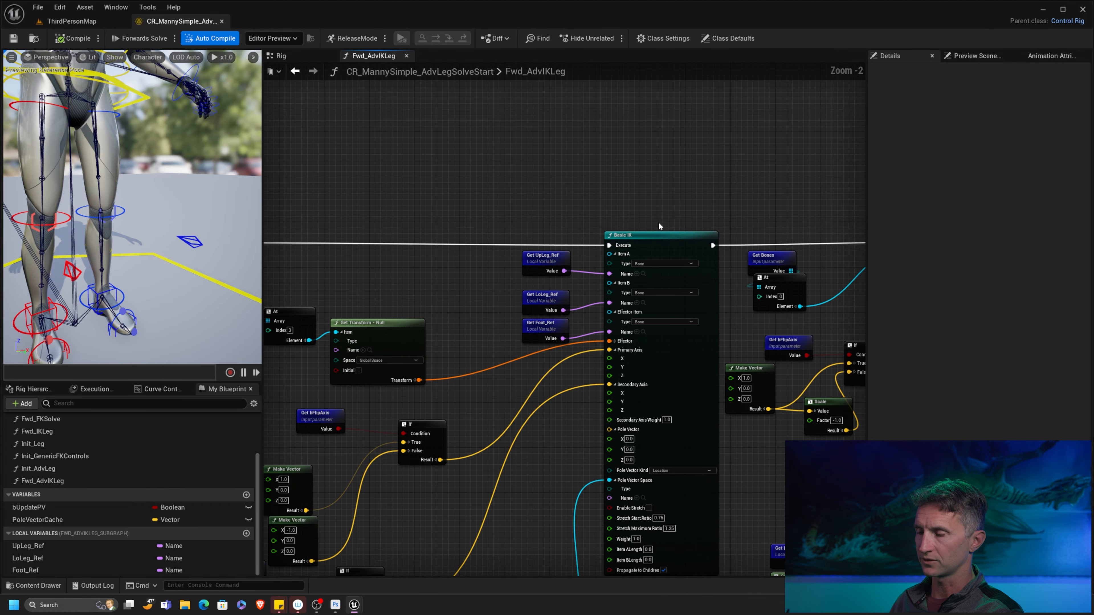
{"action": "right_click_drag", "start_coordinate": [659, 223], "coordinate": [644, 160]}
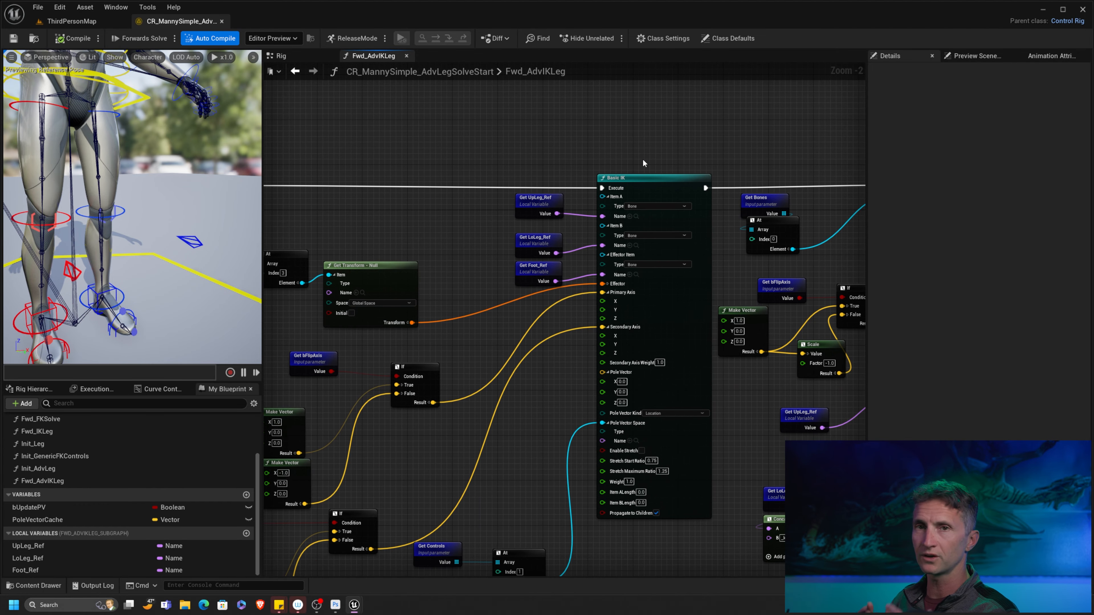
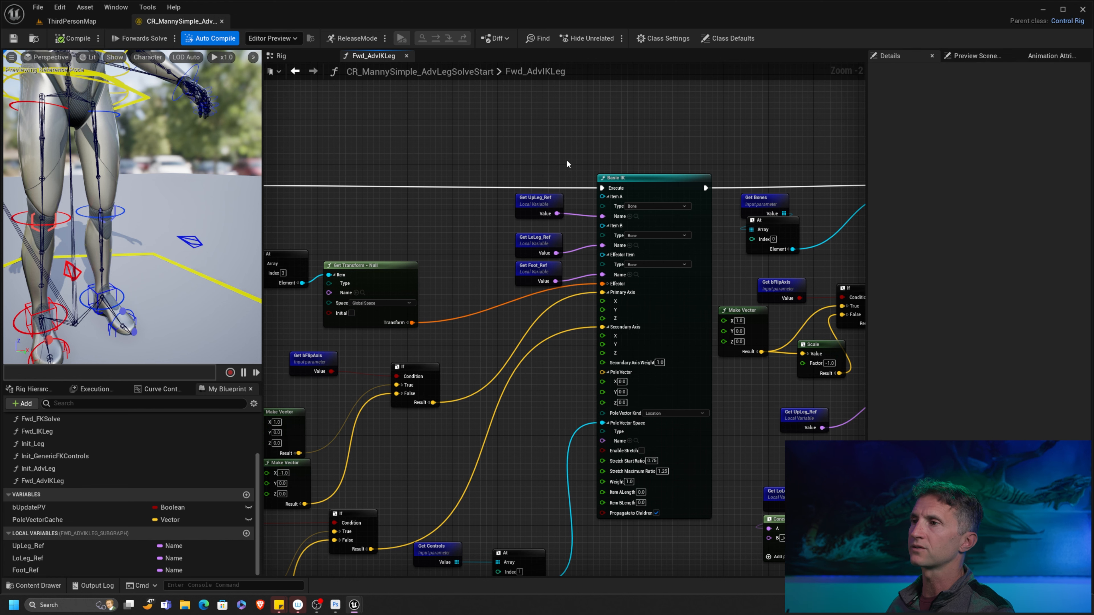
{"action": "right_click_drag", "start_coordinate": [596, 171], "coordinate": [558, 174]}
{"action": "scroll", "coordinate": [599, 169], "scroll_direction": "down", "scroll_amount": 3}
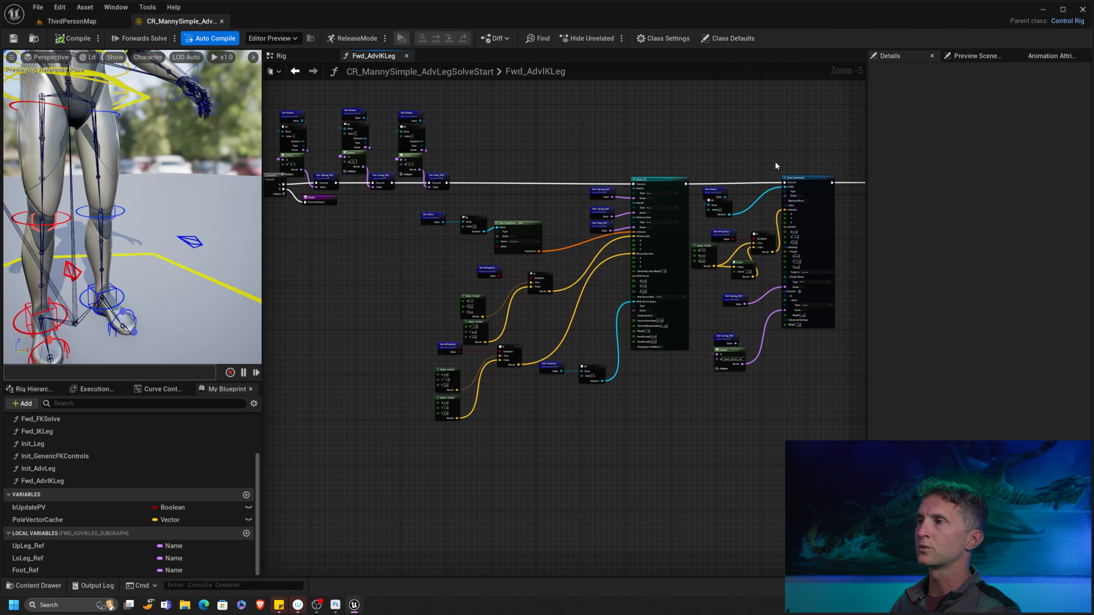
{"action": "right_click_drag", "start_coordinate": [791, 160], "coordinate": [581, 174]}
{"action": "scroll", "coordinate": [596, 179], "scroll_direction": "down", "scroll_amount": 3}
{"action": "left_click_drag", "start_coordinate": [279, 143], "coordinate": [659, 344]}
{"action": "left_click_drag", "start_coordinate": [655, 189], "coordinate": [497, 191]}
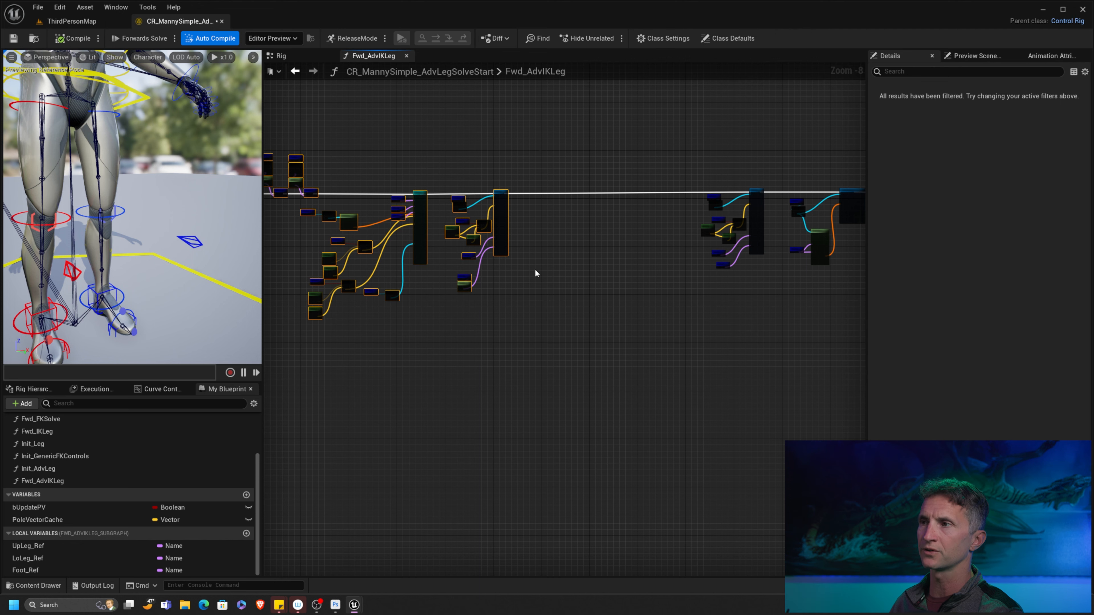
- Place a getter for the local variable UpLeg_Ref in the gap after the first Aim Constraint
{"action": "scroll", "coordinate": [552, 285], "scroll_direction": "up", "scroll_amount": 6}
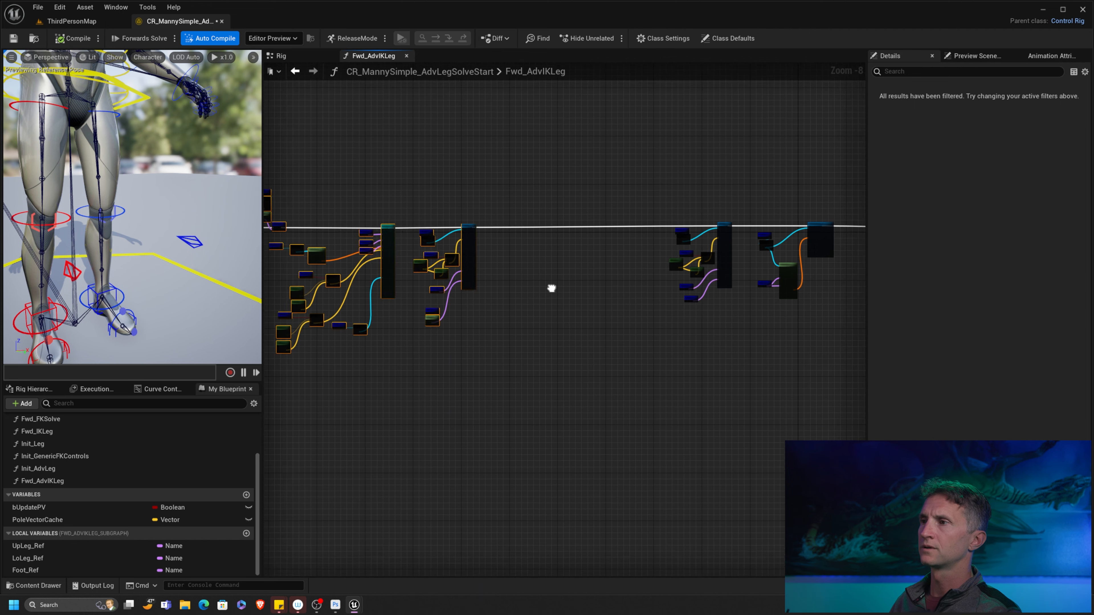
{"action": "scroll", "coordinate": [532, 317], "scroll_direction": "down", "scroll_amount": 2}
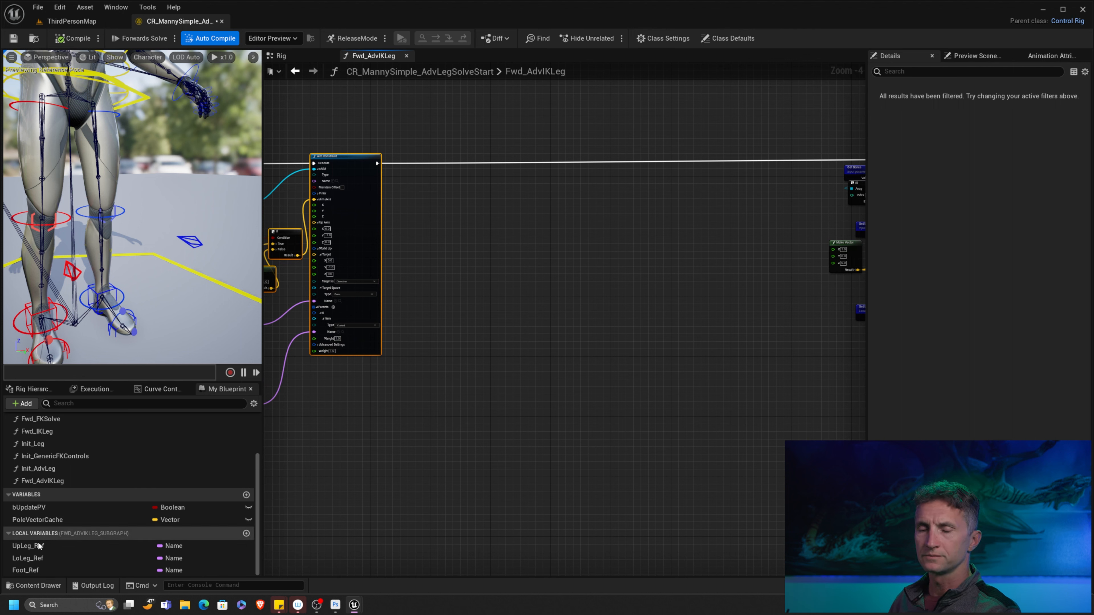
{"action": "left_click_drag", "start_coordinate": [32, 546], "coordinate": [416, 382]}
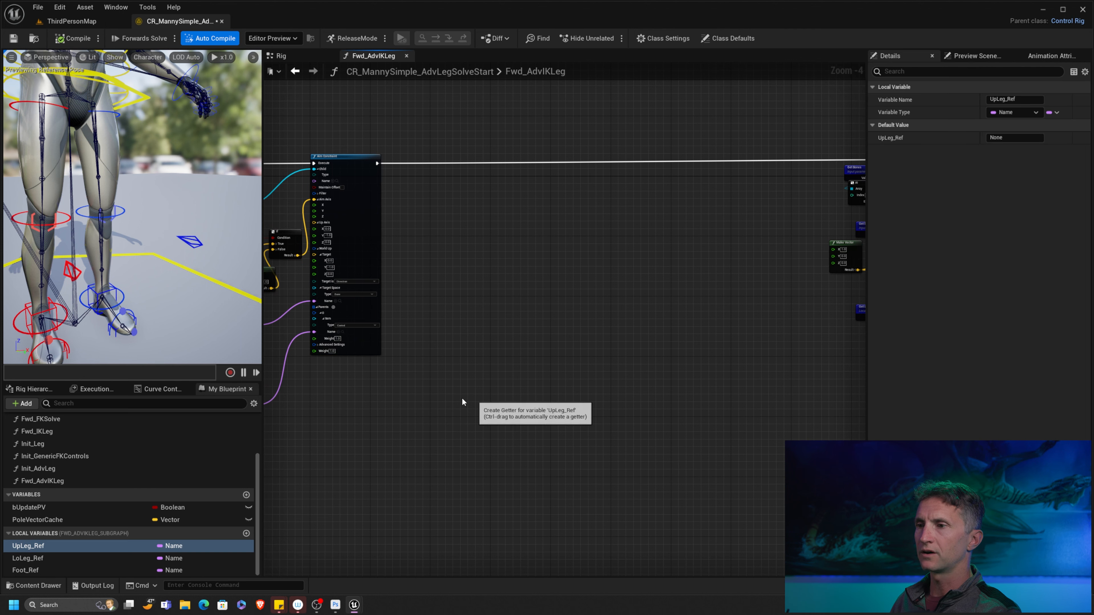
{"action": "left_click", "coordinate": [461, 393]}
{"action": "scroll", "coordinate": [456, 395], "scroll_direction": "up", "scroll_amount": 3}
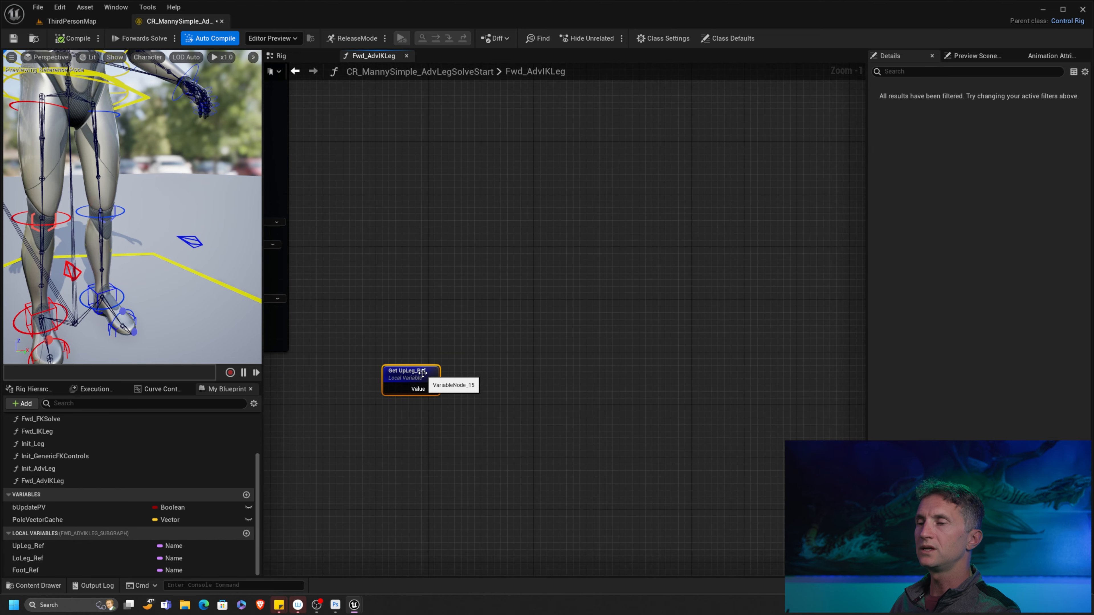
- Add a Get Transform node of type Bone beside the UpLeg_Ref getter and feed the getter's value into its item name
{"action": "left_click_drag", "start_coordinate": [406, 380], "coordinate": [425, 358]}
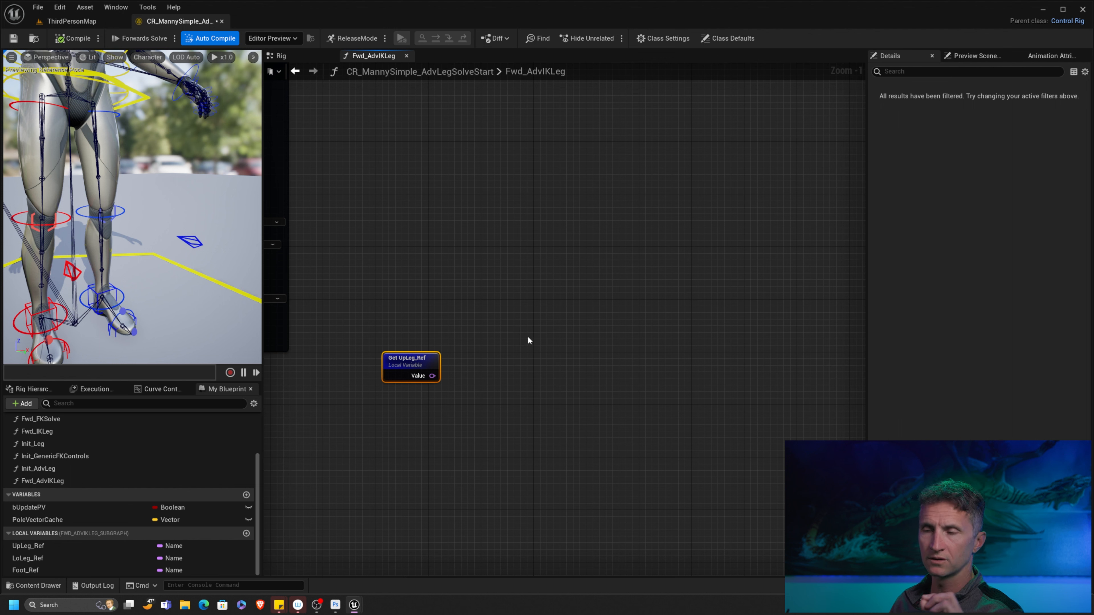
{"action": "mouse_move", "coordinate": [425, 359]}
{"action": "left_mouse_down"}
{"action": "mouse_move", "coordinate": [411, 359]}
{"action": "mouse_move", "coordinate": [412, 346]}
{"action": "left_mouse_up"}
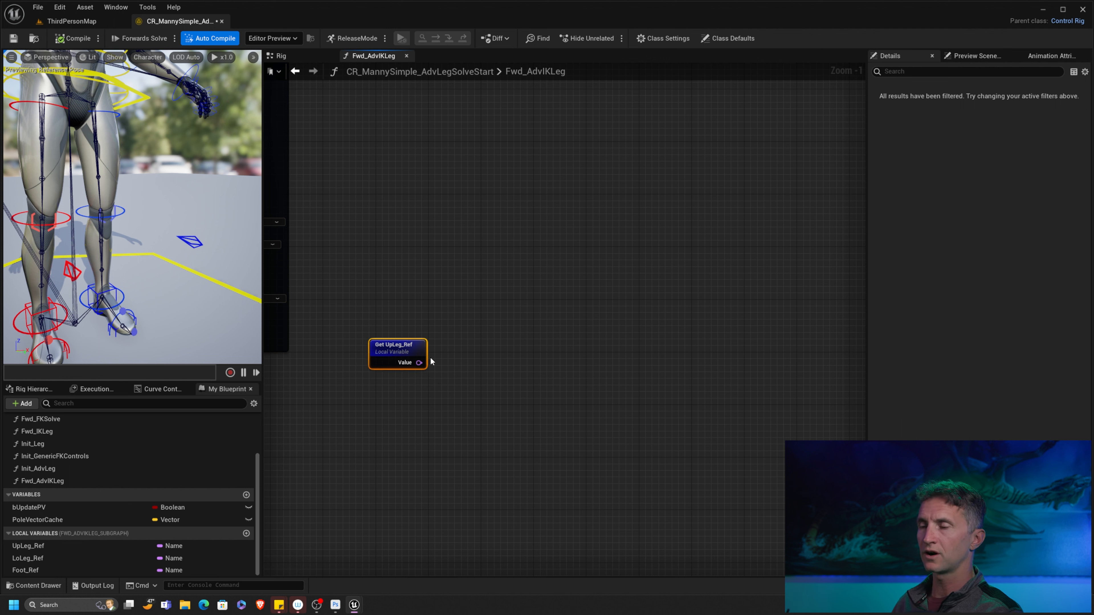
{"action": "right_click", "coordinate": [455, 345]}
{"action": "type", "text": "get t"}
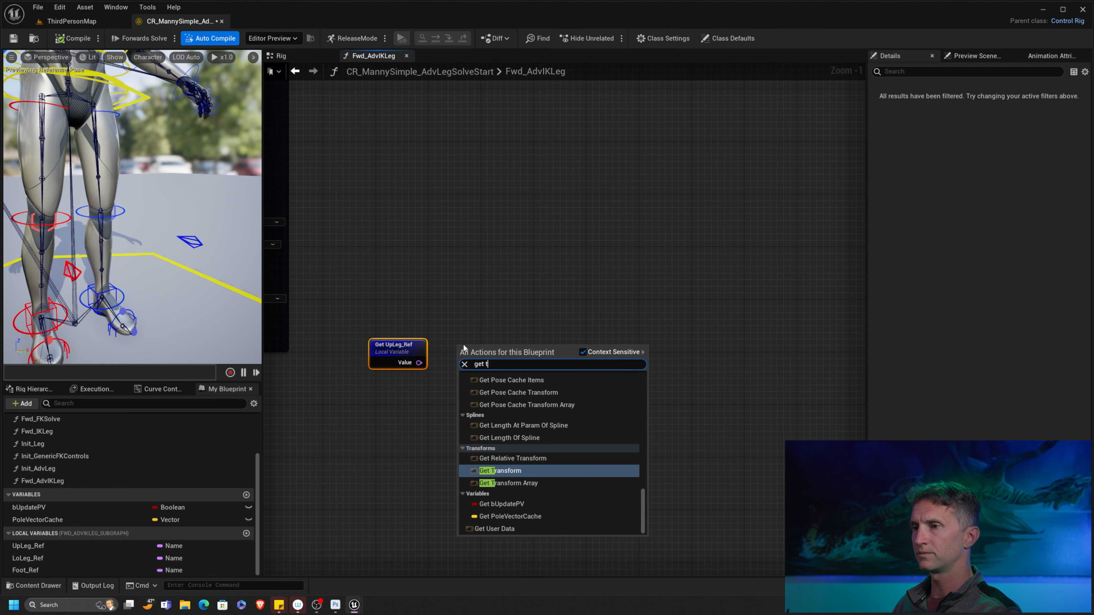
{"action": "type", "text": "rans"}
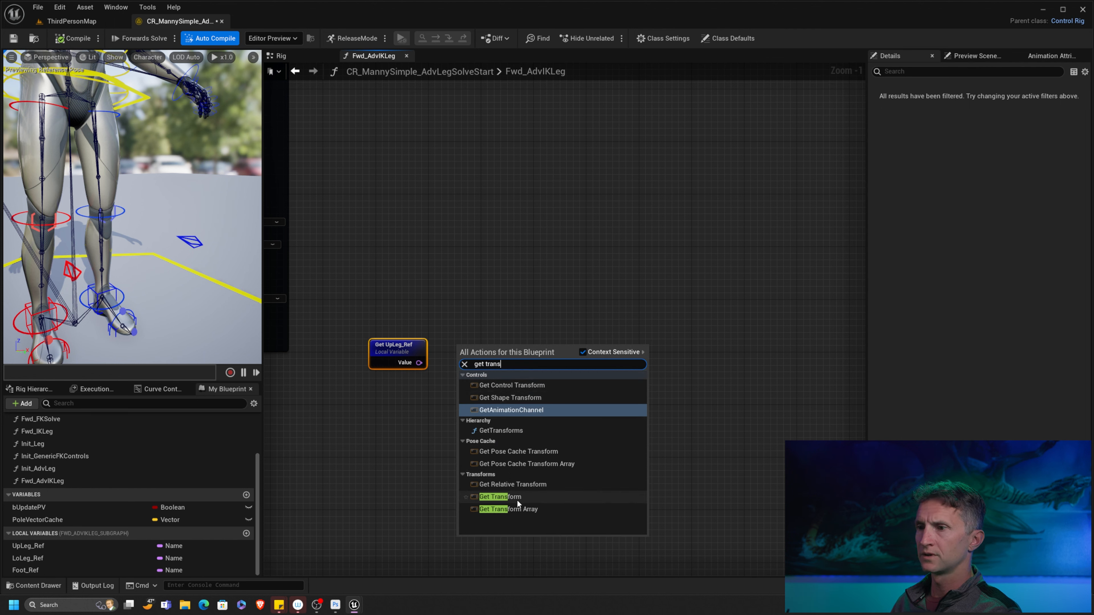
{"action": "left_click", "coordinate": [522, 497]}
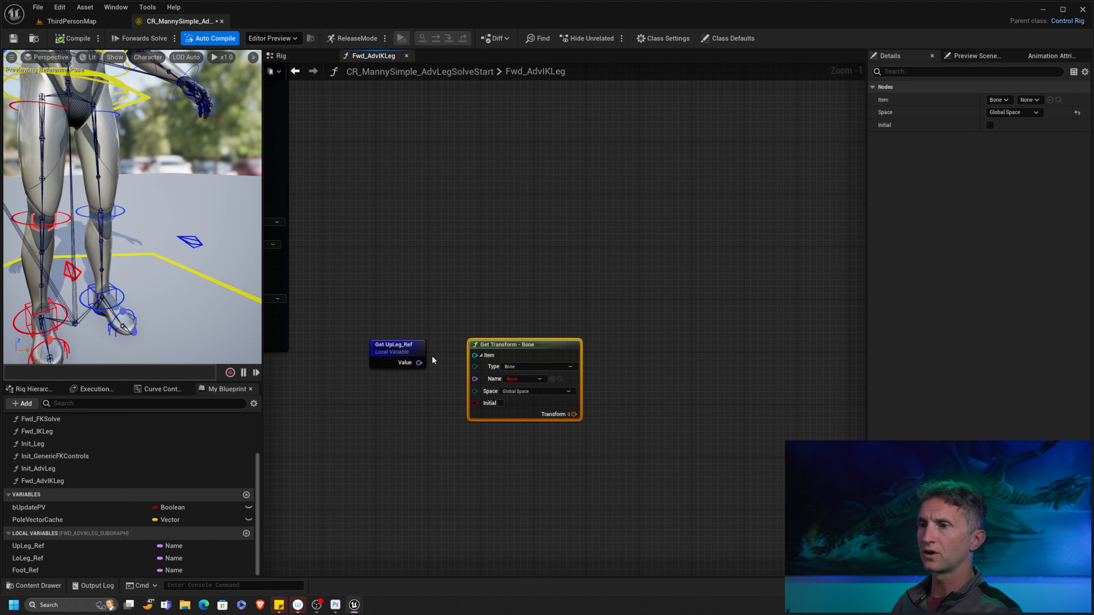
{"action": "left_click_drag", "start_coordinate": [419, 362], "coordinate": [475, 378]}
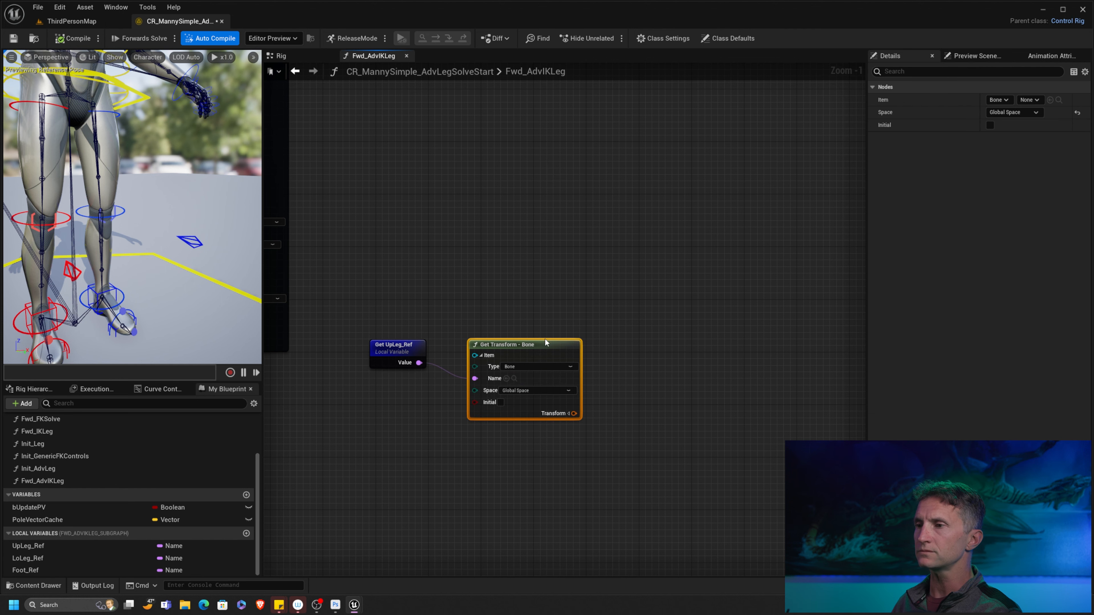
- Straighten the connection between the UpLeg_Ref getter and its Get Transform node, and reposition the pair together
{"action": "left_click_drag", "start_coordinate": [538, 348], "coordinate": [539, 341]}
{"action": "right_click_drag", "start_coordinate": [589, 401], "coordinate": [549, 310]}
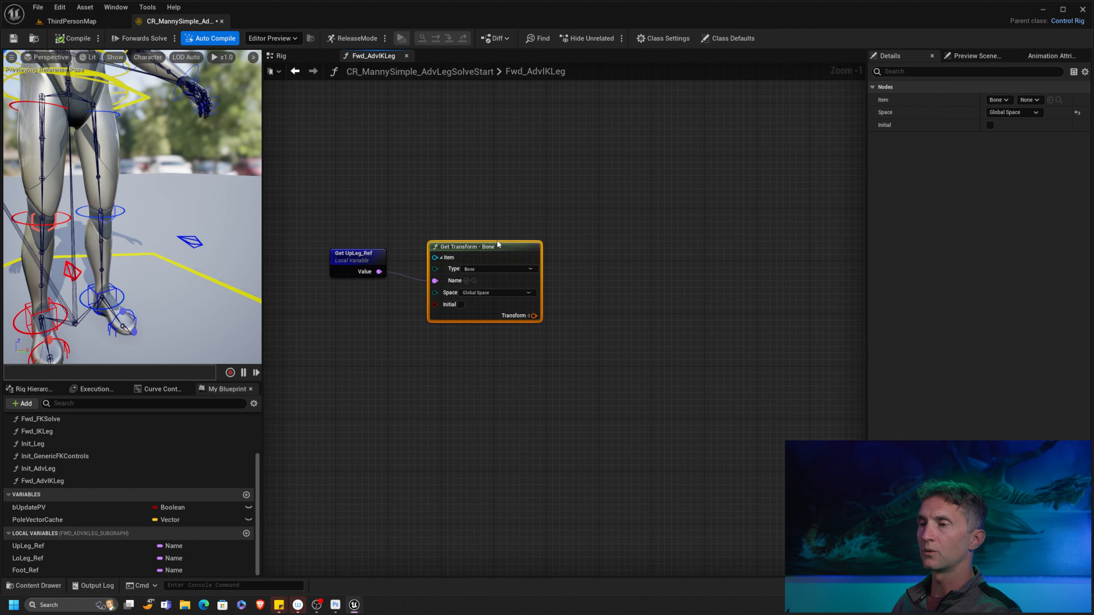
{"action": "left_click_drag", "start_coordinate": [355, 225], "coordinate": [512, 272]}
{"action": "key", "text": "q"}
{"action": "left_click_drag", "start_coordinate": [504, 252], "coordinate": [487, 242]}
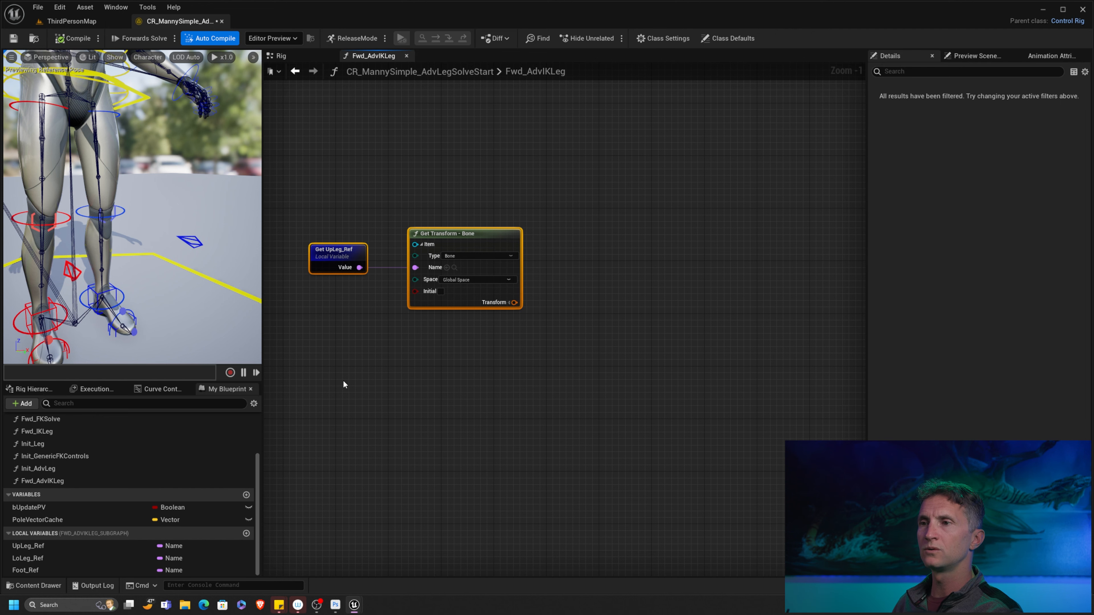
- Copy the LoLeg_Ref getter with its _knee_offset_ctrl Concat from the first Aim Constraint and place the copy under the UpLeg_Ref getter
{"action": "scroll", "coordinate": [338, 383], "scroll_direction": "down", "scroll_amount": 3}
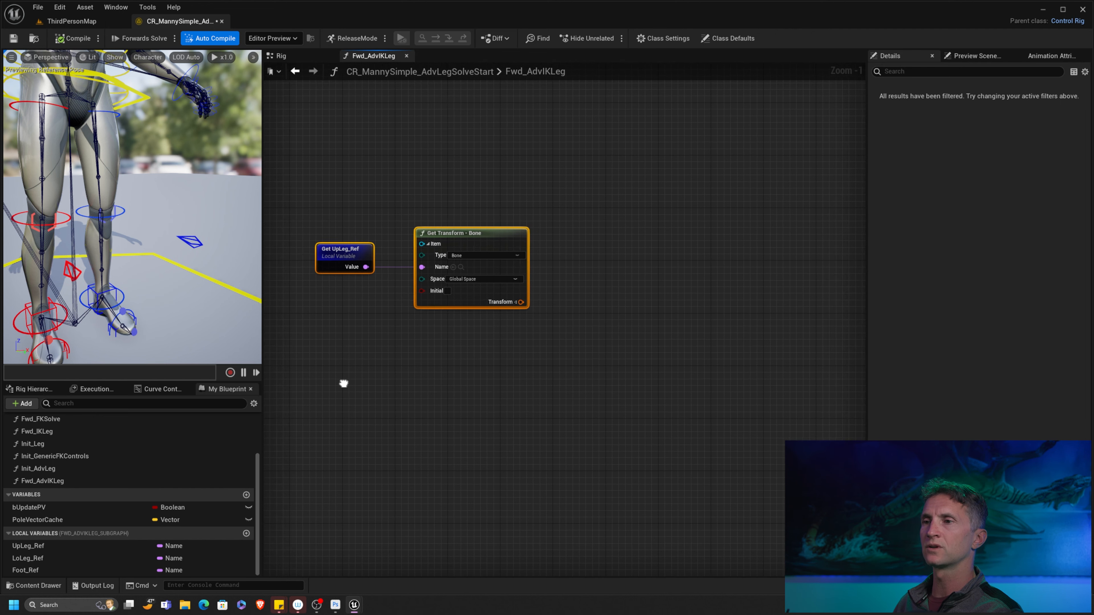
{"action": "right_click_drag", "start_coordinate": [679, 261], "coordinate": [821, 298]}
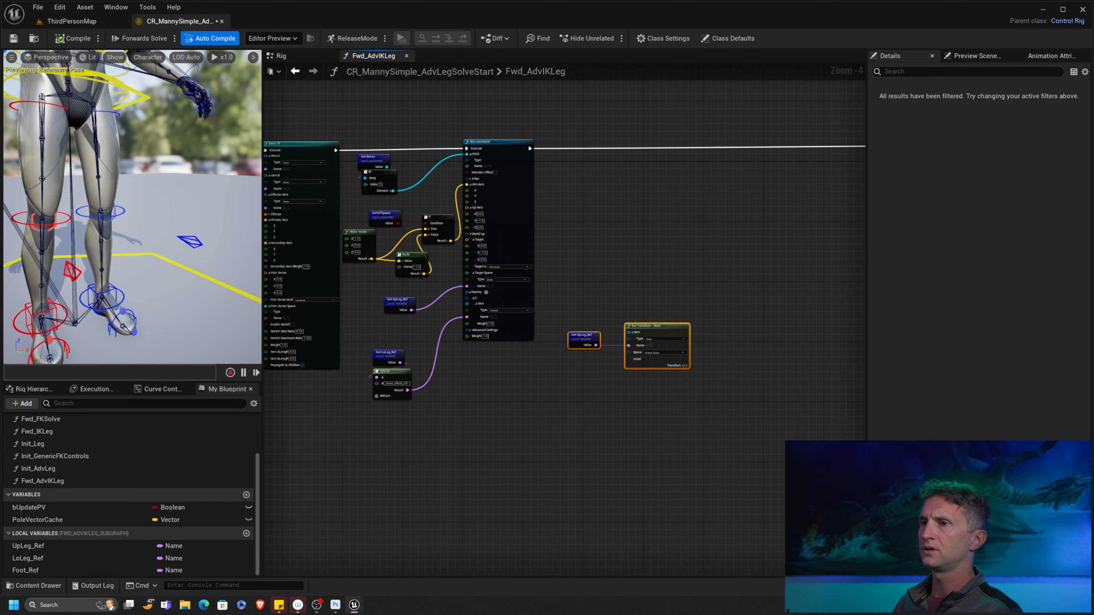
{"action": "right_click_drag", "start_coordinate": [455, 389], "coordinate": [608, 339]}
{"action": "scroll", "coordinate": [608, 339], "scroll_direction": "up", "scroll_amount": 4}
{"action": "left_click_drag", "start_coordinate": [501, 247], "coordinate": [566, 365]}
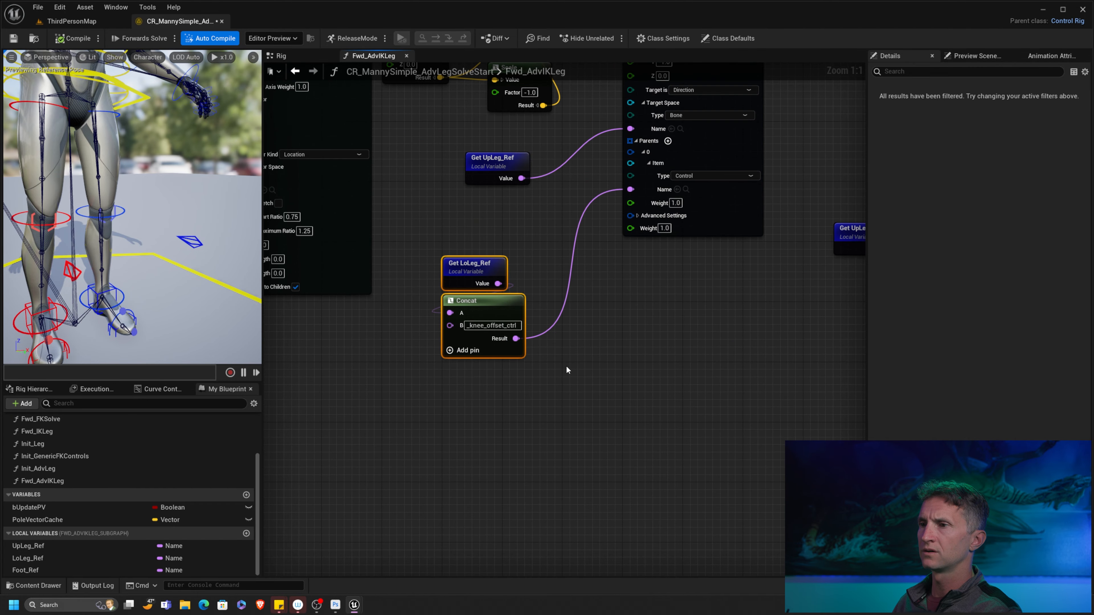
{"action": "right_click_drag", "start_coordinate": [566, 365], "coordinate": [504, 300]}
{"action": "key", "text": "ctrl+v"}
{"action": "left_click_drag", "start_coordinate": [567, 311], "coordinate": [527, 312]}
{"action": "right_click_drag", "start_coordinate": [580, 355], "coordinate": [548, 365]}
- Duplicate the Get Transform node beside the copied Concat, connect the Concat result to its name, and set its item type to Control
{"action": "left_click", "coordinate": [611, 227]}
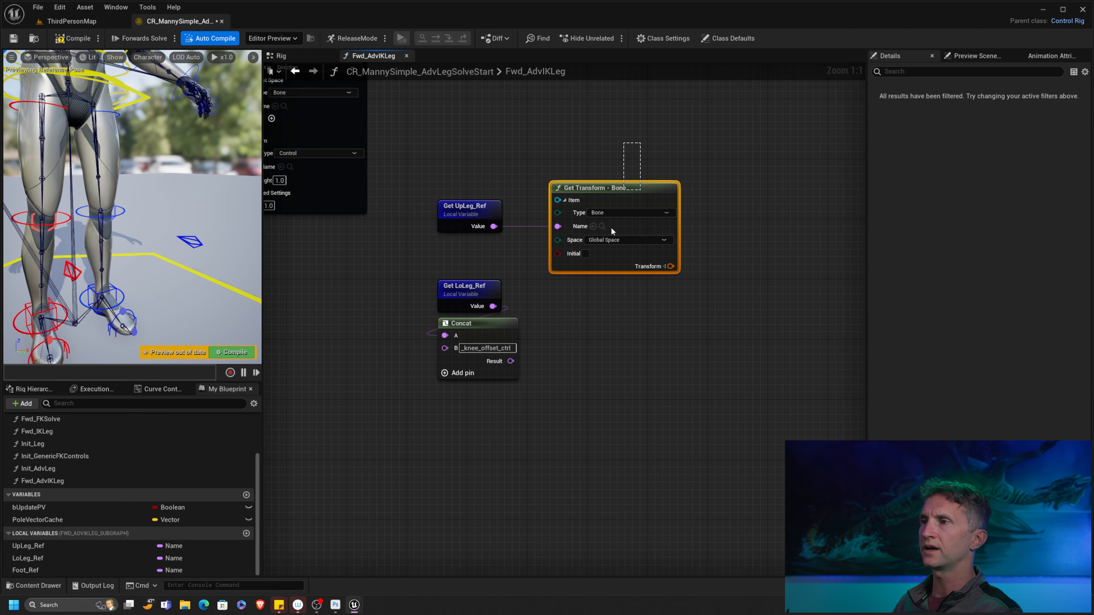
{"action": "key", "text": "ctrl+c"}
{"action": "key", "text": "ctrl+v"}
{"action": "left_click_drag", "start_coordinate": [694, 337], "coordinate": [598, 304]}
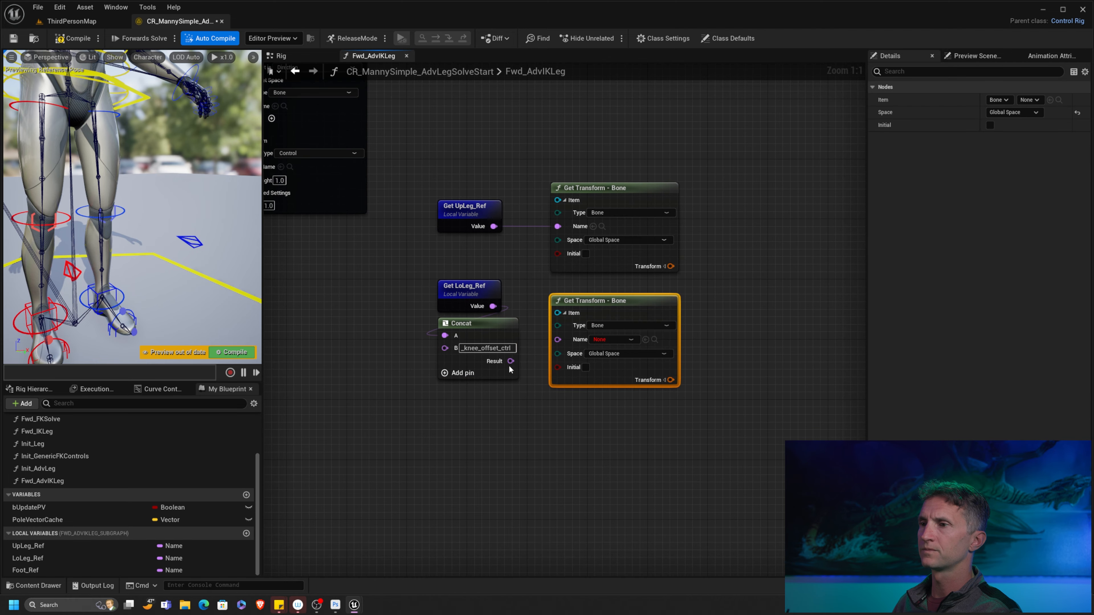
{"action": "left_click_drag", "start_coordinate": [510, 361], "coordinate": [557, 340]}
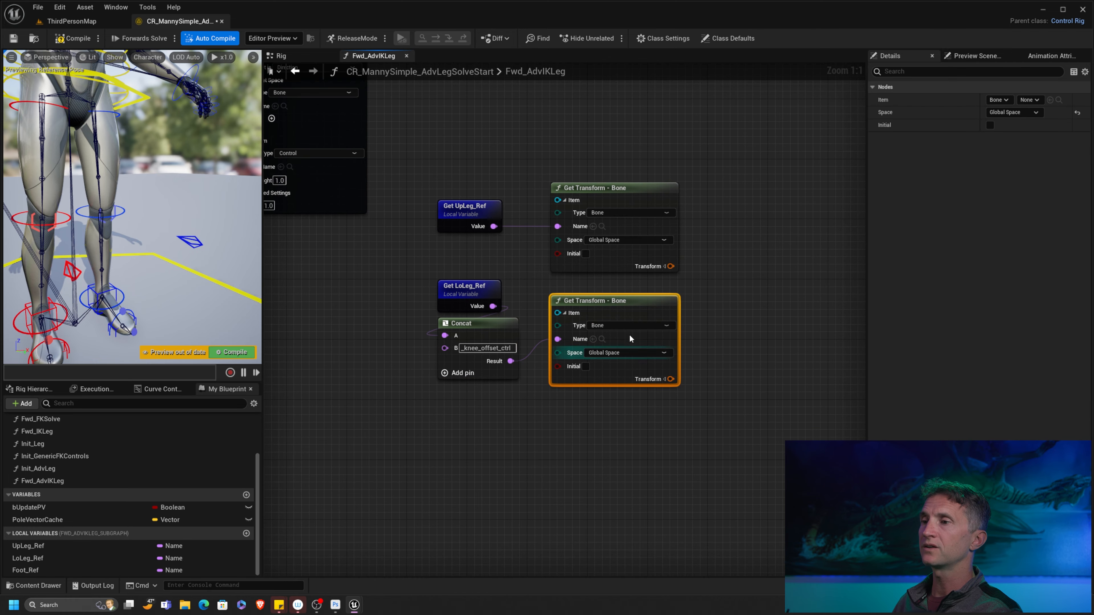
{"action": "left_click", "coordinate": [628, 325]}
{"action": "left_click", "coordinate": [606, 351]}
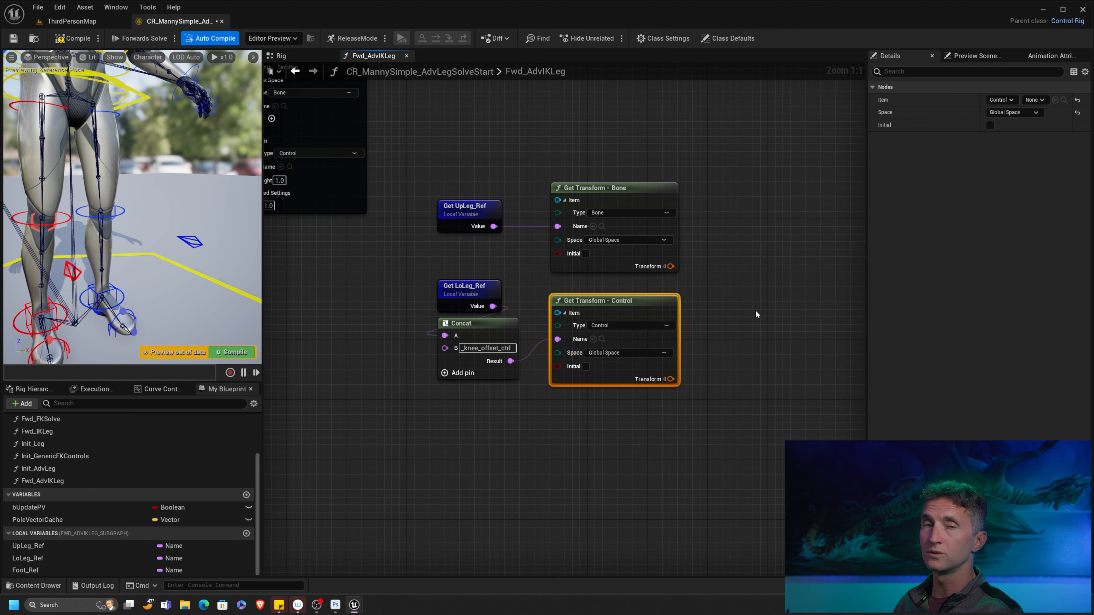
- Move the UpLeg_Ref nodes up and feed the bone transform's Translation into input A of a new Distance Between node
{"action": "right_click_drag", "start_coordinate": [760, 330], "coordinate": [557, 300]}
{"action": "left_click_drag", "start_coordinate": [354, 183], "coordinate": [489, 275]}
{"action": "left_click_drag", "start_coordinate": [515, 216], "coordinate": [516, 164]}
{"action": "left_click", "coordinate": [546, 244]}
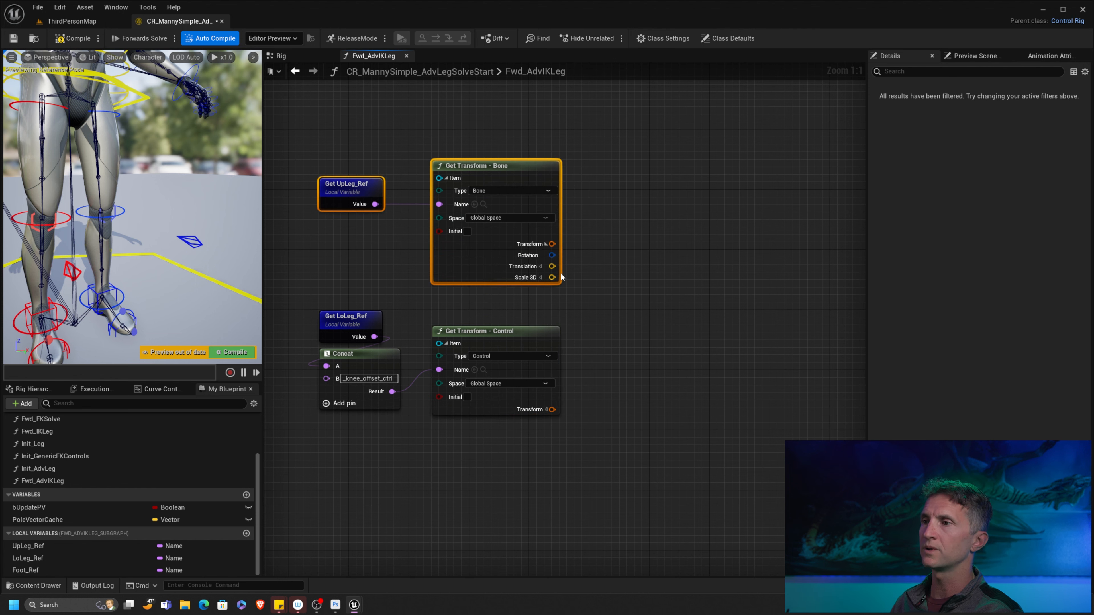
{"action": "left_click_drag", "start_coordinate": [552, 267], "coordinate": [606, 264]}
{"action": "type", "text": "distan"}
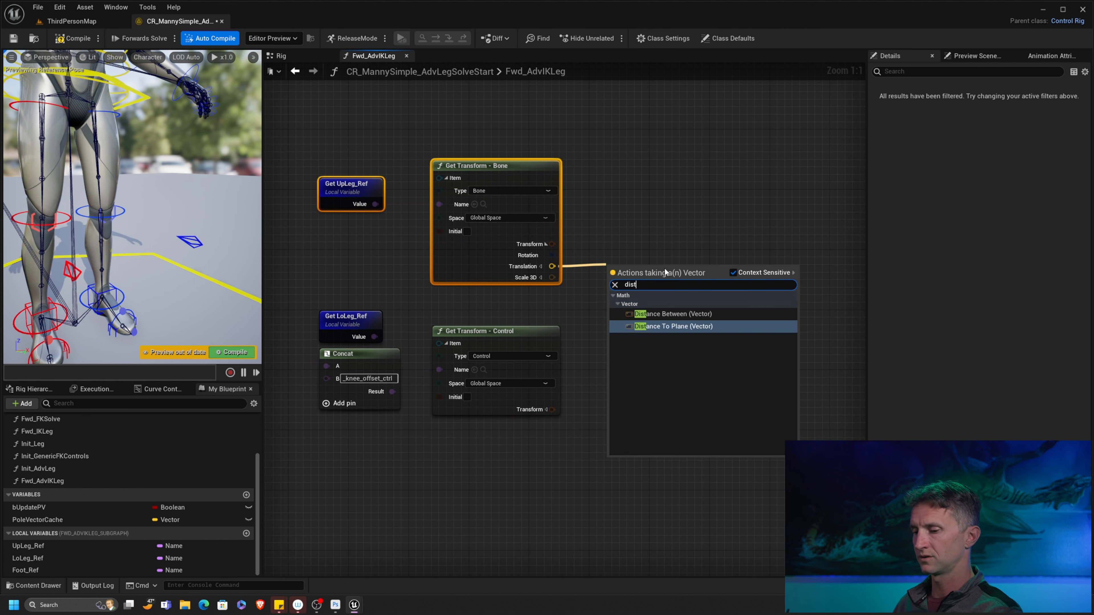
{"action": "left_click", "coordinate": [684, 314]}
- Connect the knee offset control's Translation to input B of Distance Between and collapse the control's Transform output
{"action": "left_click", "coordinate": [546, 409]}
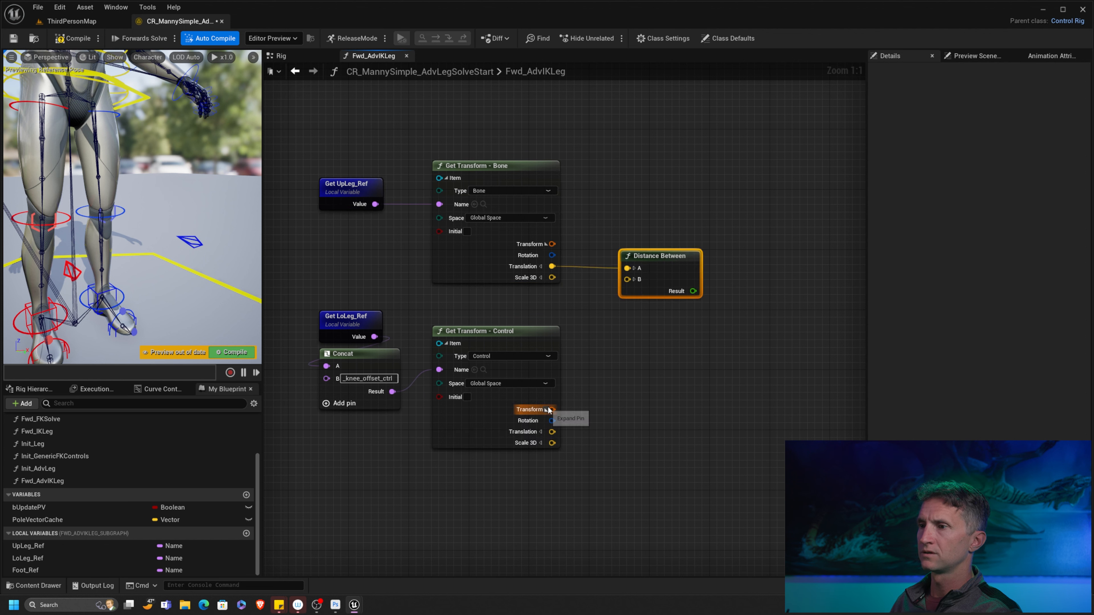
{"action": "left_click_drag", "start_coordinate": [552, 432], "coordinate": [628, 279]}
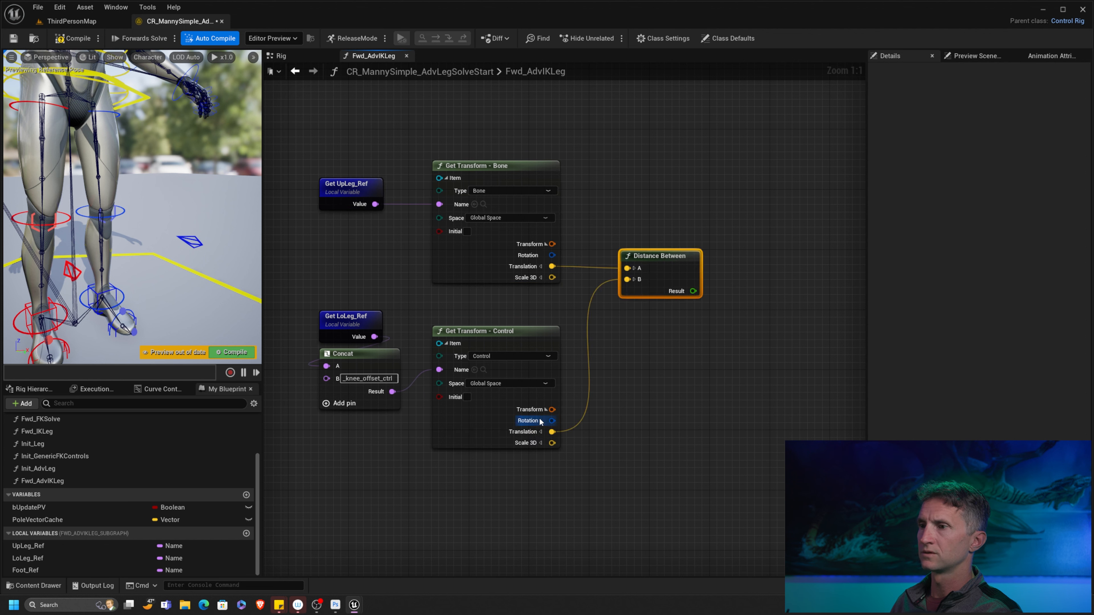
{"action": "left_click", "coordinate": [546, 409]}
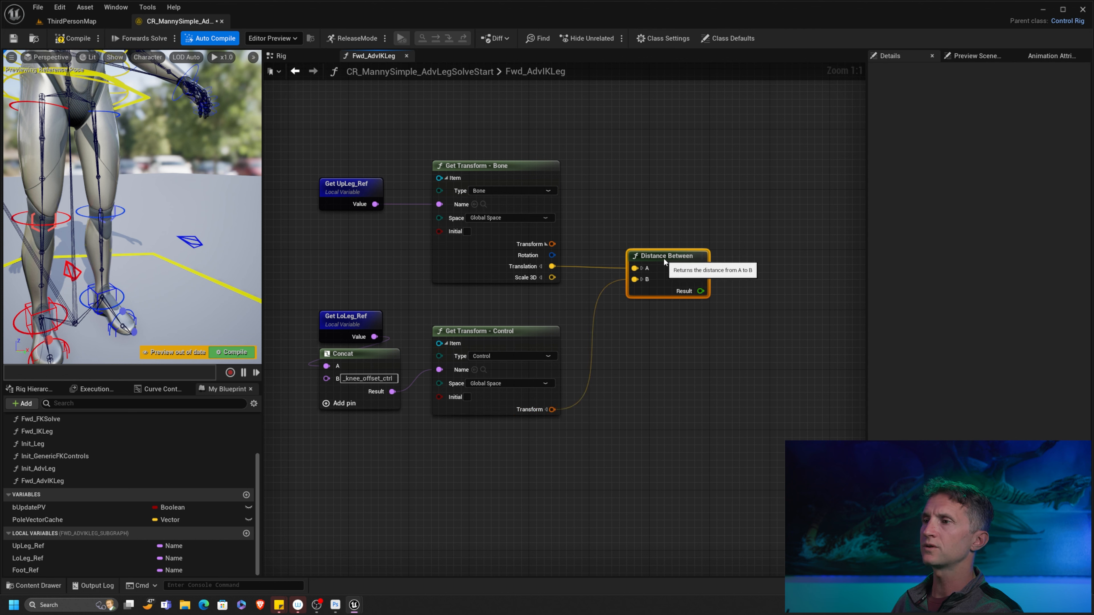
- Add a Divide node and feed the Distance Between result into its input A
{"action": "left_click_drag", "start_coordinate": [304, 142], "coordinate": [707, 418]}
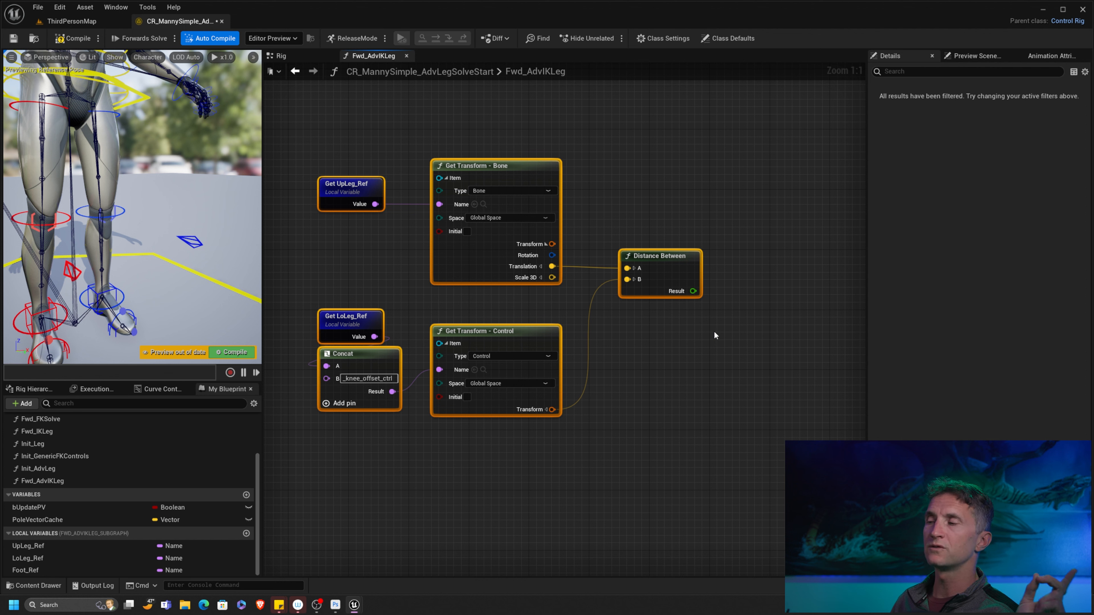
{"action": "left_click_drag", "start_coordinate": [693, 291], "coordinate": [787, 284]}
{"action": "type", "text": "/"}
{"action": "left_click", "coordinate": [789, 340]}
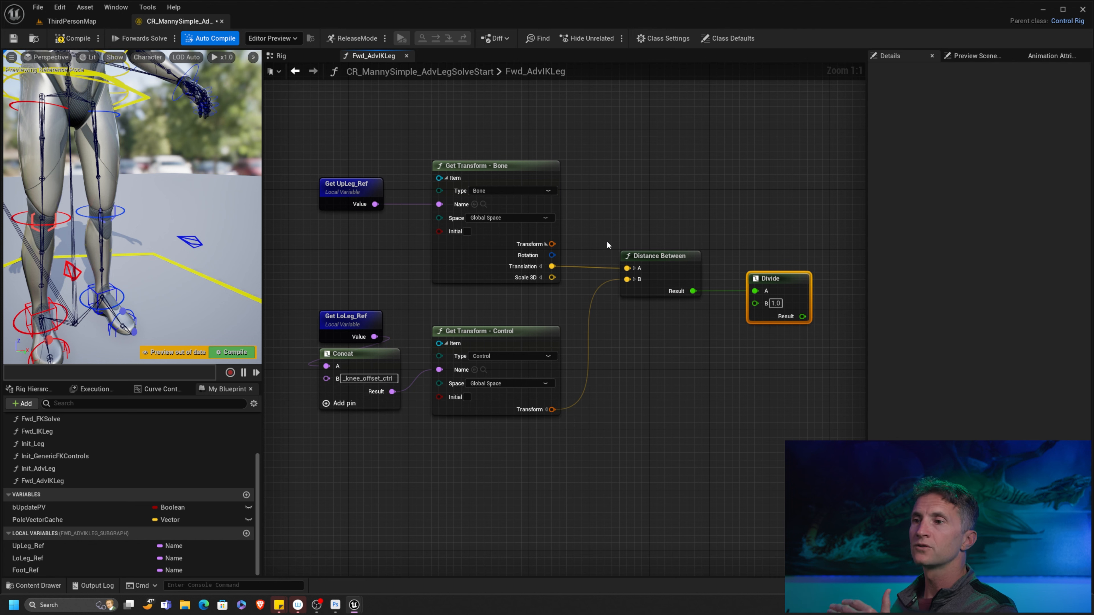
- Duplicate the LoLeg_Ref getter into the empty space below the knee offset Concat
{"action": "right_click_drag", "start_coordinate": [339, 299], "coordinate": [375, 262]}
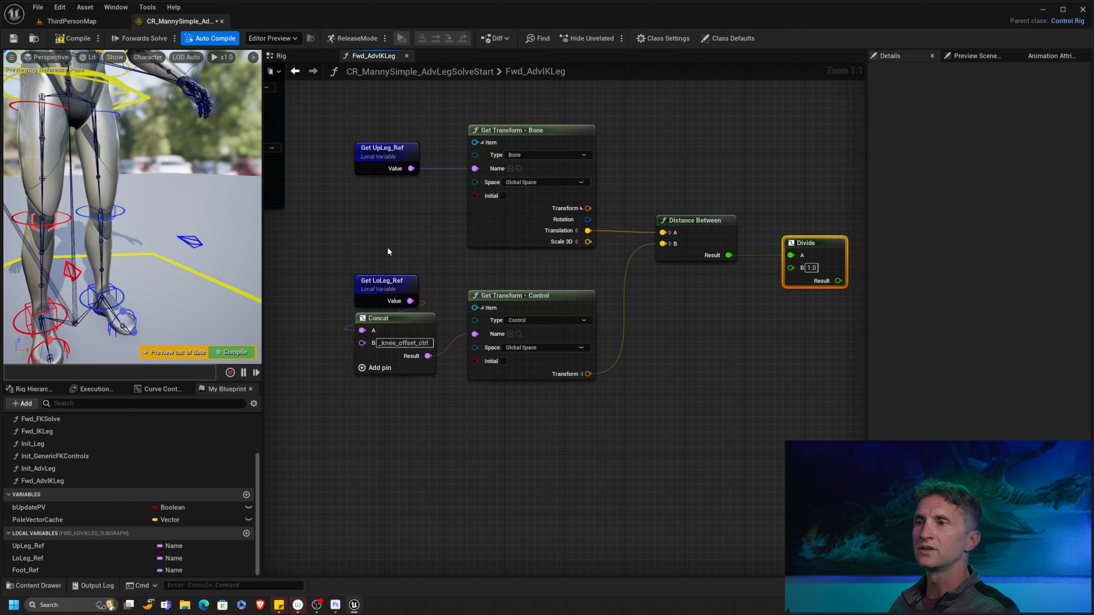
{"action": "left_click", "coordinate": [388, 283]}
{"action": "key", "text": "ctrl+c"}
{"action": "right_click_drag", "start_coordinate": [407, 439], "coordinate": [414, 348]}
{"action": "key", "text": "ctrl+v"}
{"action": "left_click_drag", "start_coordinate": [436, 377], "coordinate": [405, 383]}
- Add a Get Transform node of type Bone beside the duplicated LoLeg_Ref getter and connect the getter's value to its name
{"action": "right_click_drag", "start_coordinate": [493, 377], "coordinate": [499, 379]}
{"action": "type", "text": "get tra"}
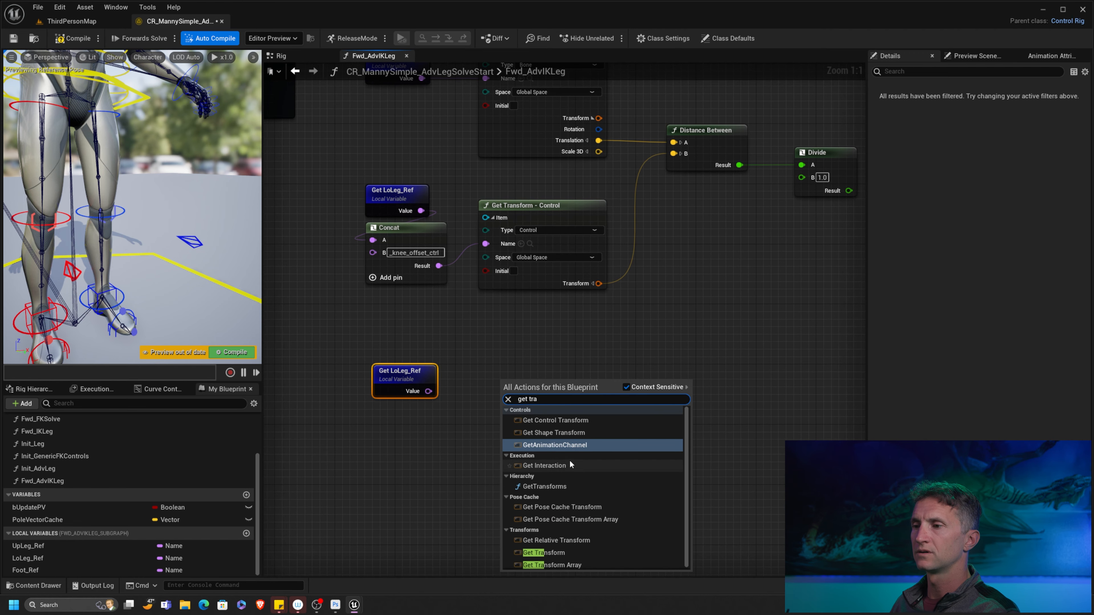
{"action": "left_click", "coordinate": [551, 554]}
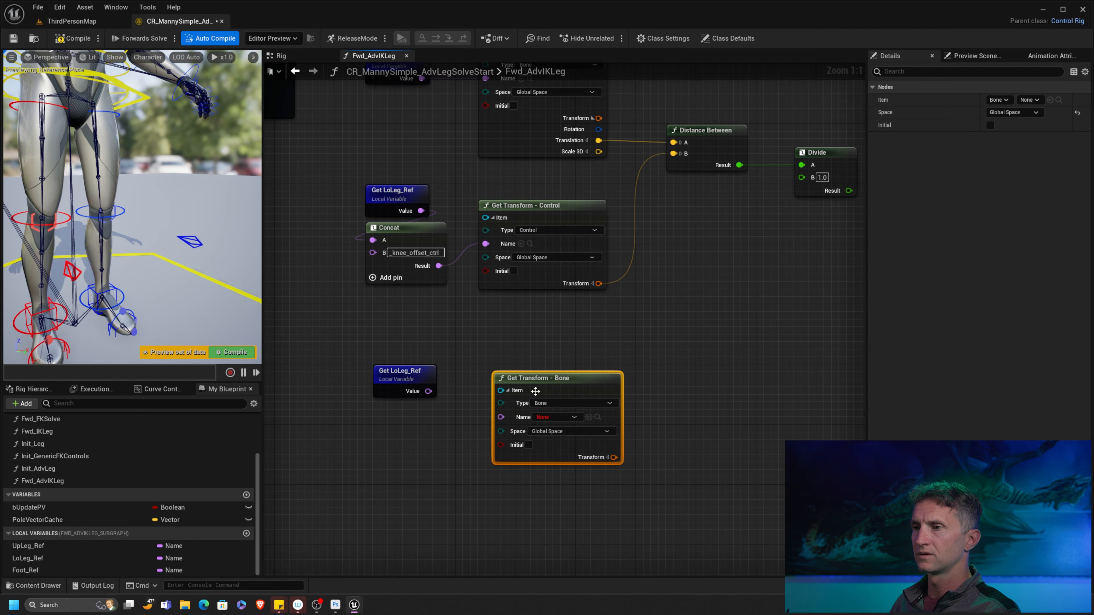
{"action": "left_click_drag", "start_coordinate": [436, 393], "coordinate": [533, 414]}
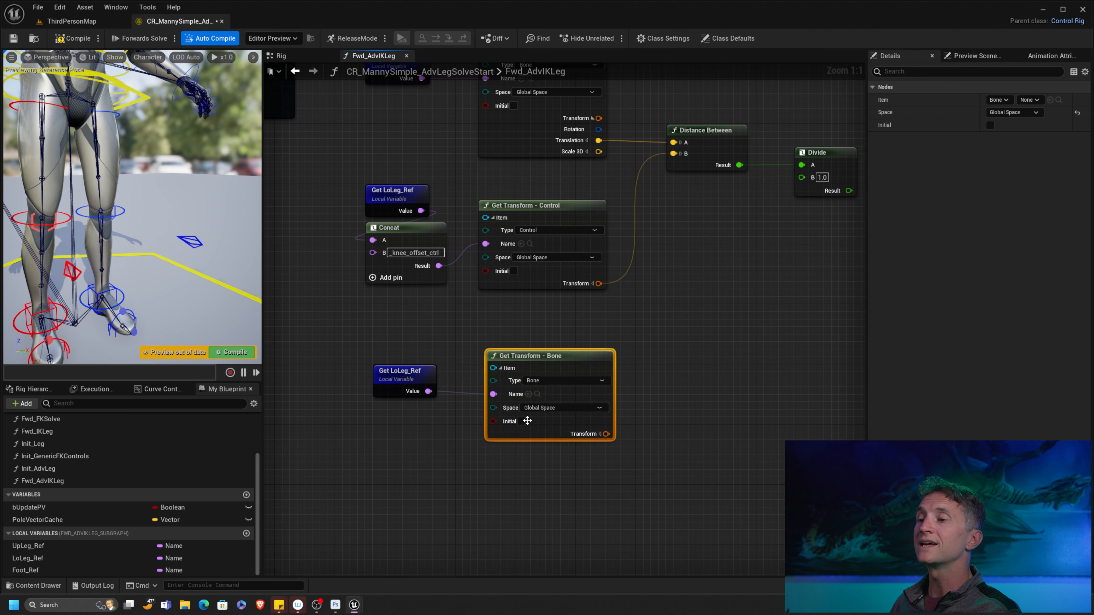
- Enable Initial and set Local Space on the lowest Get Transform - Bone node, and shift it slightly left together with its Get LoLeg_Ref node
{"action": "left_click", "coordinate": [522, 422]}
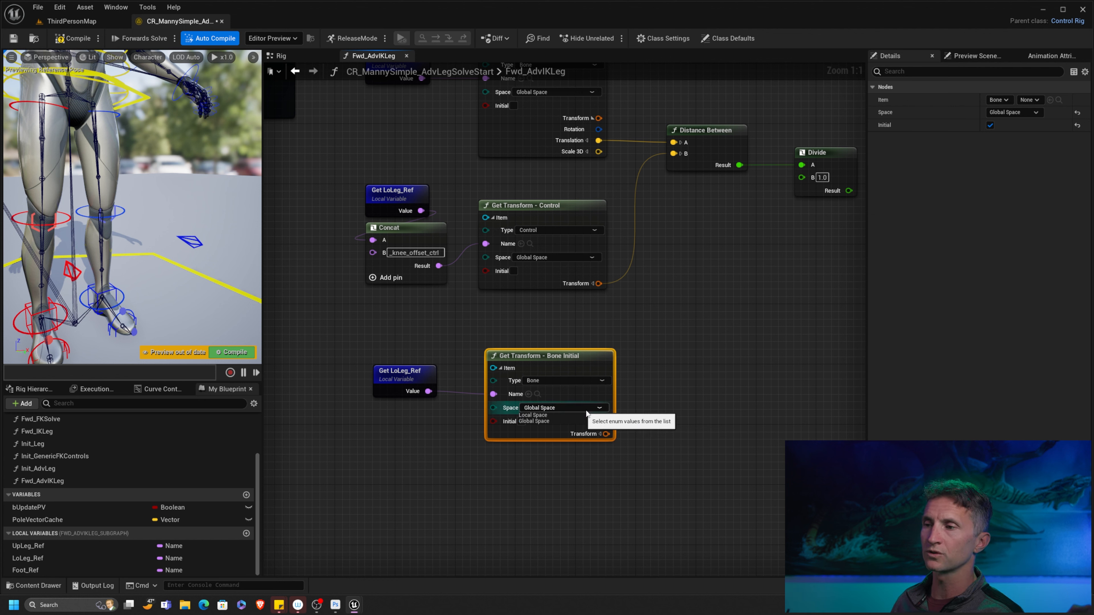
{"action": "left_click", "coordinate": [545, 409]}
{"action": "left_click", "coordinate": [534, 415]}
{"action": "left_click", "coordinate": [433, 374]}
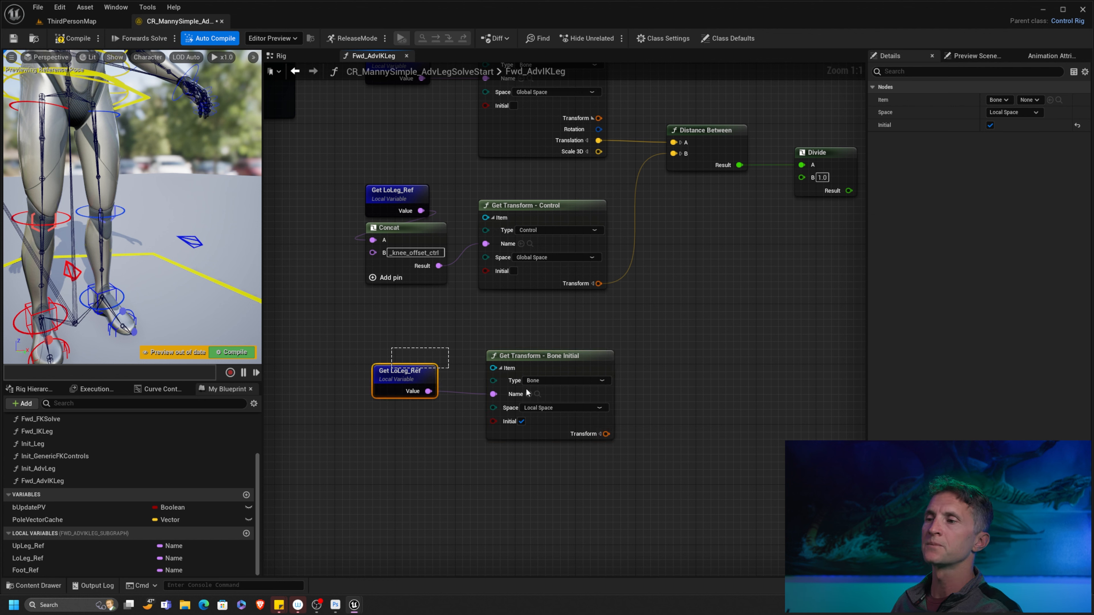
{"action": "left_click", "coordinate": [578, 365], "text": "ctrl"}
{"action": "left_click_drag", "start_coordinate": [578, 366], "coordinate": [563, 366]}
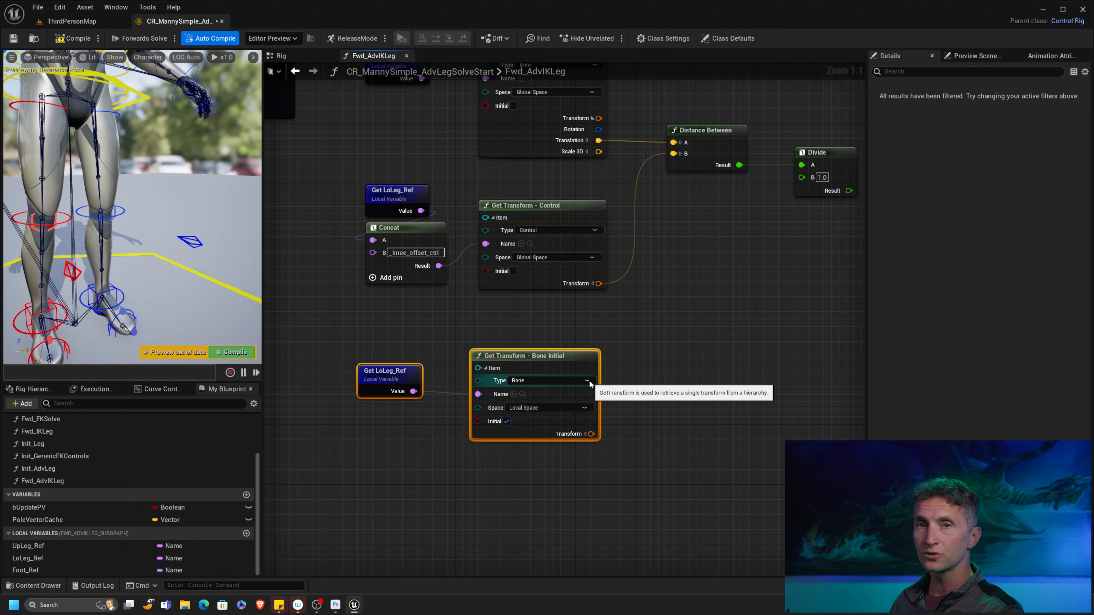
- Expand the Bone Initial node's Transform and Translation outputs and connect Translation X to the Divide node's B input
{"action": "left_click", "coordinate": [585, 434]}
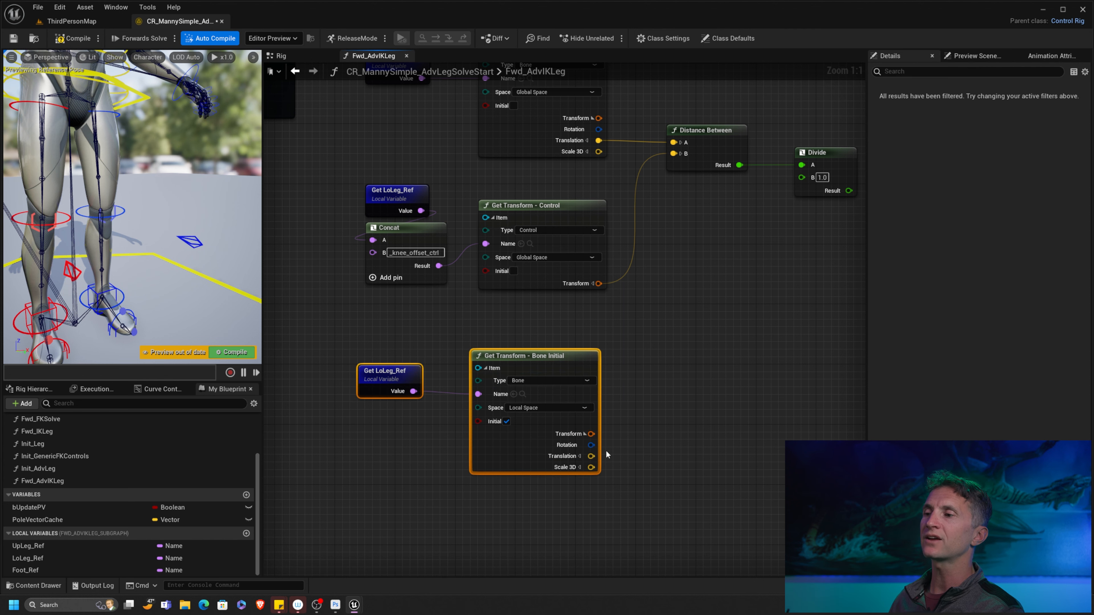
{"action": "right_click_drag", "start_coordinate": [633, 429], "coordinate": [567, 445]}
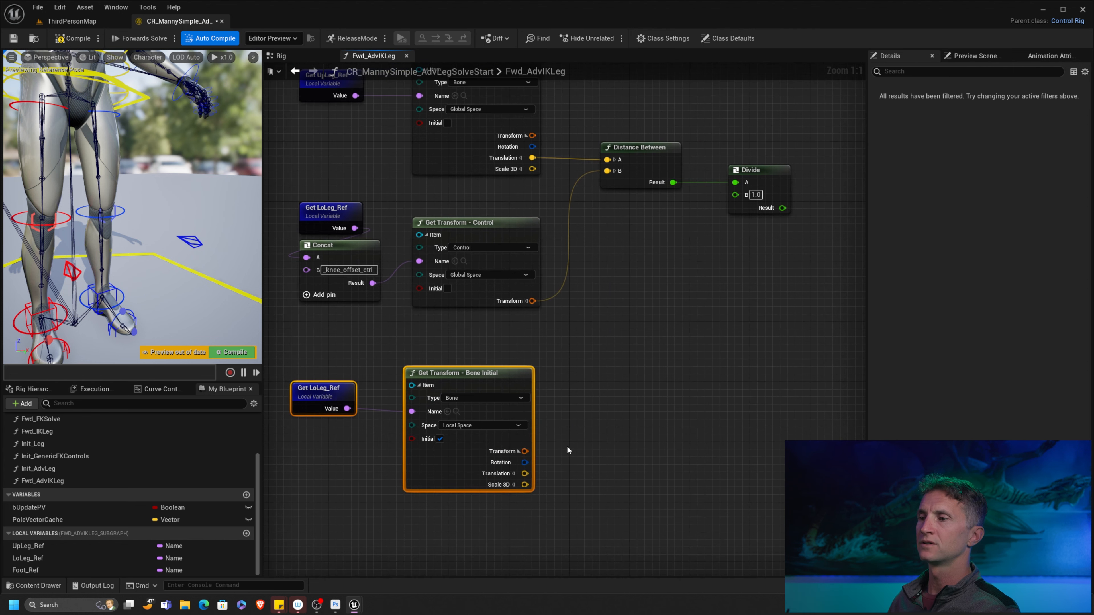
{"action": "left_click", "coordinate": [514, 474]}
{"action": "left_click_drag", "start_coordinate": [524, 485], "coordinate": [736, 195]}
- Enclose the distance, initial-length and Divide nodes in a comment box titled "Scale Factor"
{"action": "right_click_drag", "start_coordinate": [718, 289], "coordinate": [716, 306]}
{"action": "scroll", "coordinate": [715, 305], "scroll_direction": "down", "scroll_amount": 3}
{"action": "left_click_drag", "start_coordinate": [404, 132], "coordinate": [787, 468]}
{"action": "type", "text": "cSc"}
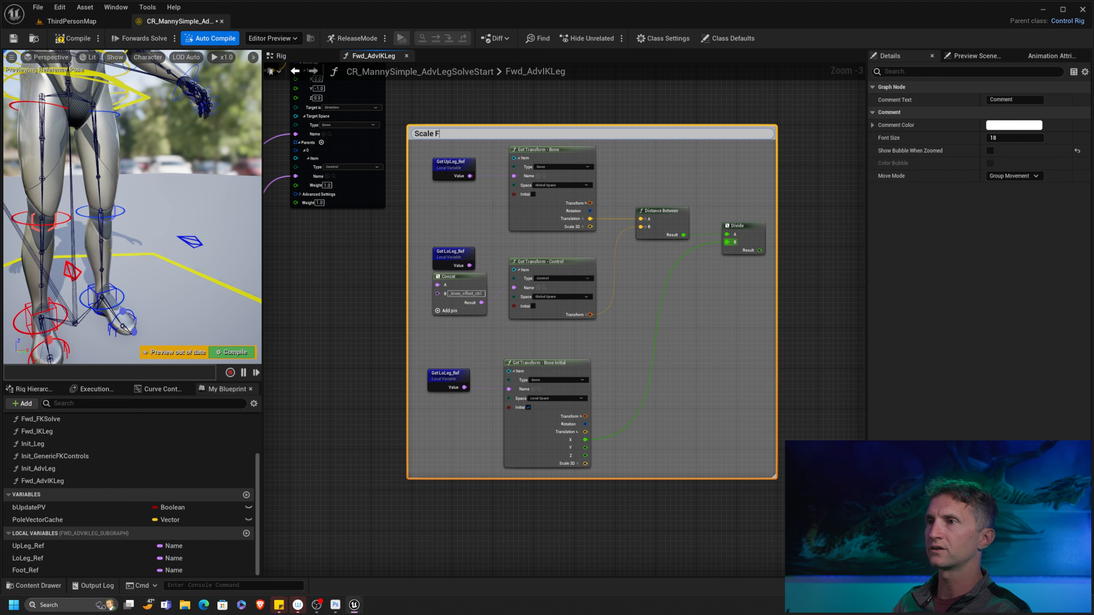
{"action": "type", "text": "ale Factor"}
{"action": "key", "text": "Return"}
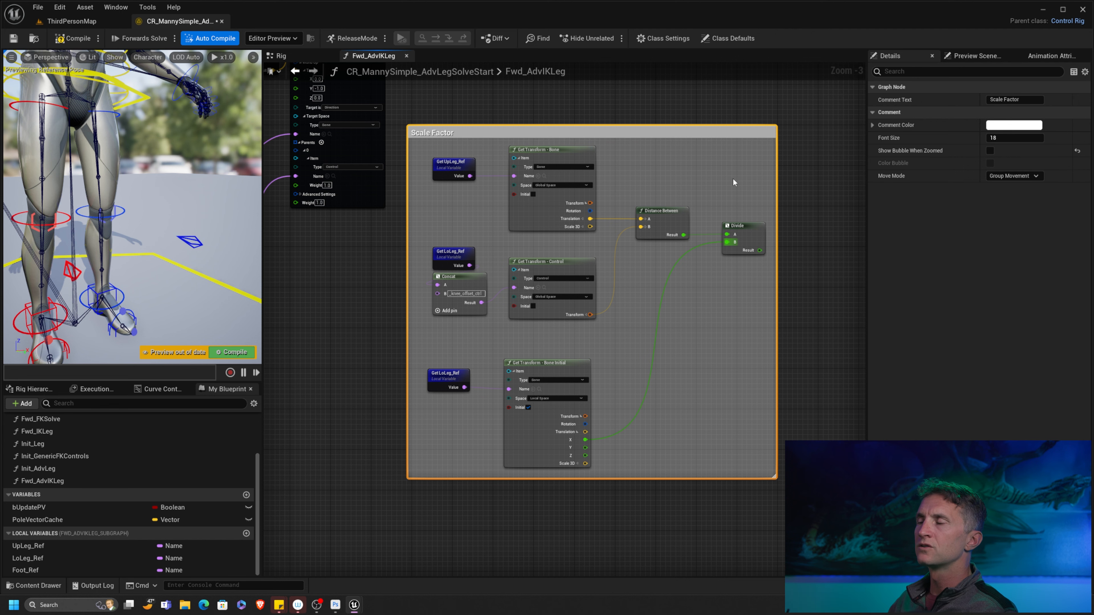
- Copy the Get UpLeg_Ref node and its Get Transform - Bone node, and place the copies above the Scale Factor comment
{"action": "right_click_drag", "start_coordinate": [684, 196], "coordinate": [612, 284]}
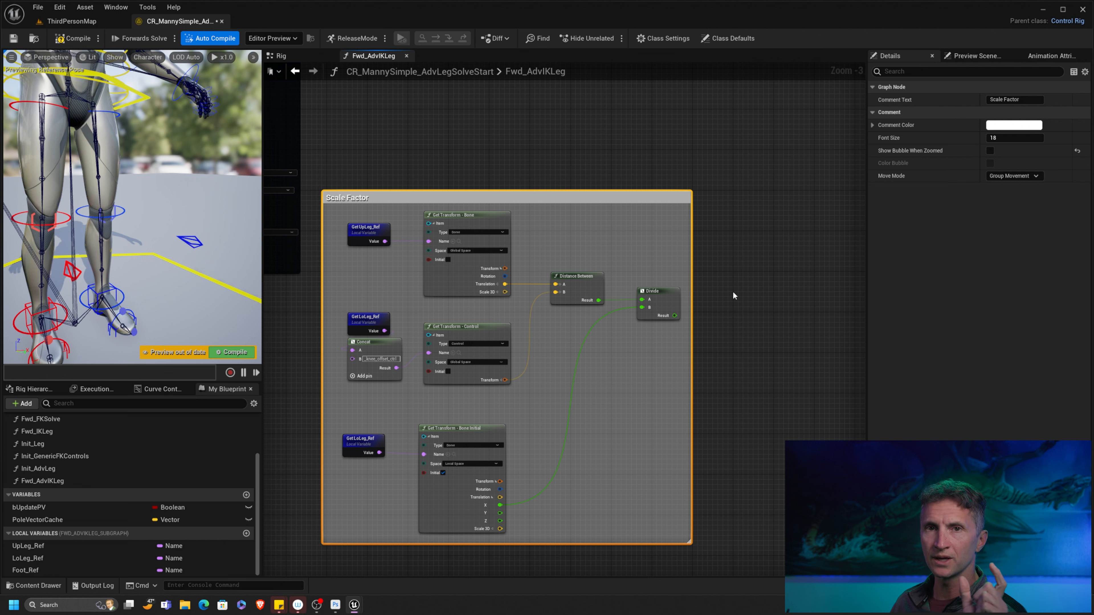
{"action": "right_click_drag", "start_coordinate": [759, 191], "coordinate": [764, 272]}
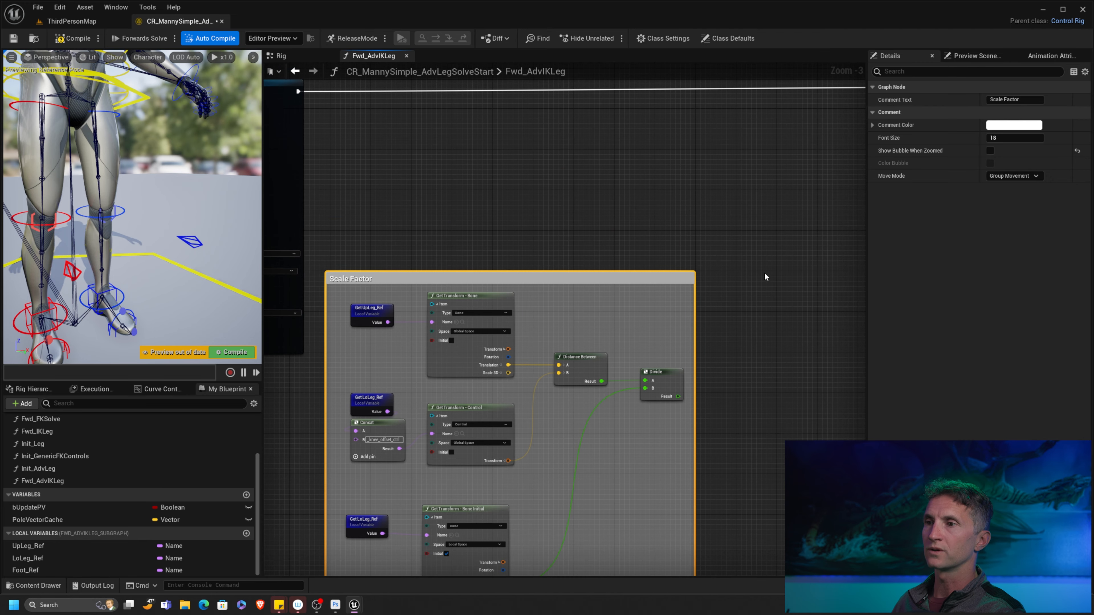
{"action": "right_click_drag", "start_coordinate": [633, 227], "coordinate": [671, 157]}
{"action": "left_click_drag", "start_coordinate": [432, 243], "coordinate": [433, 241]}
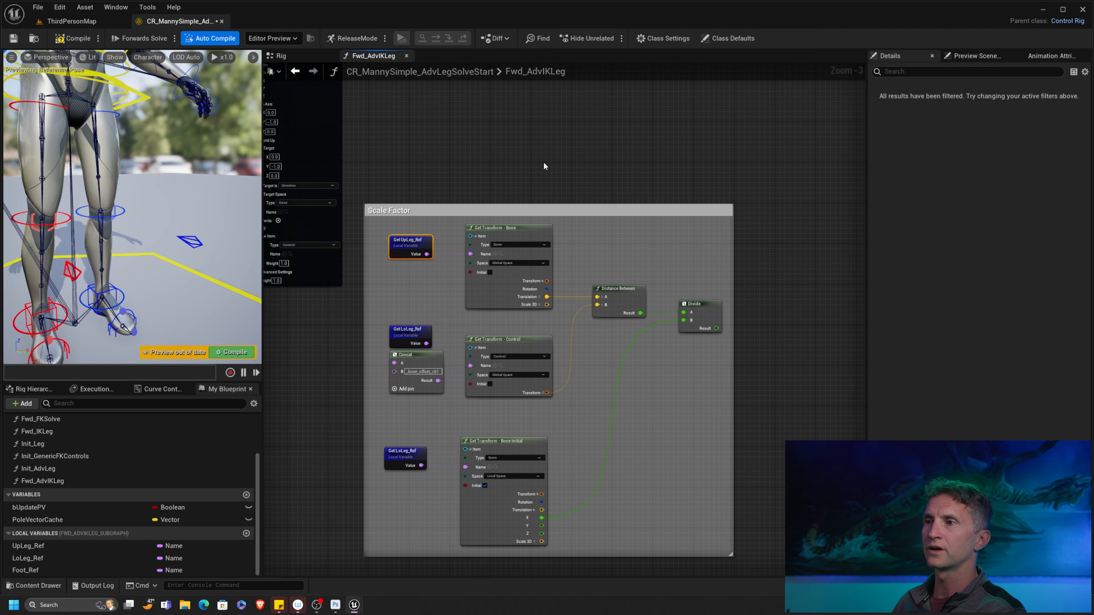
{"action": "left_click", "coordinate": [549, 243], "text": "ctrl"}
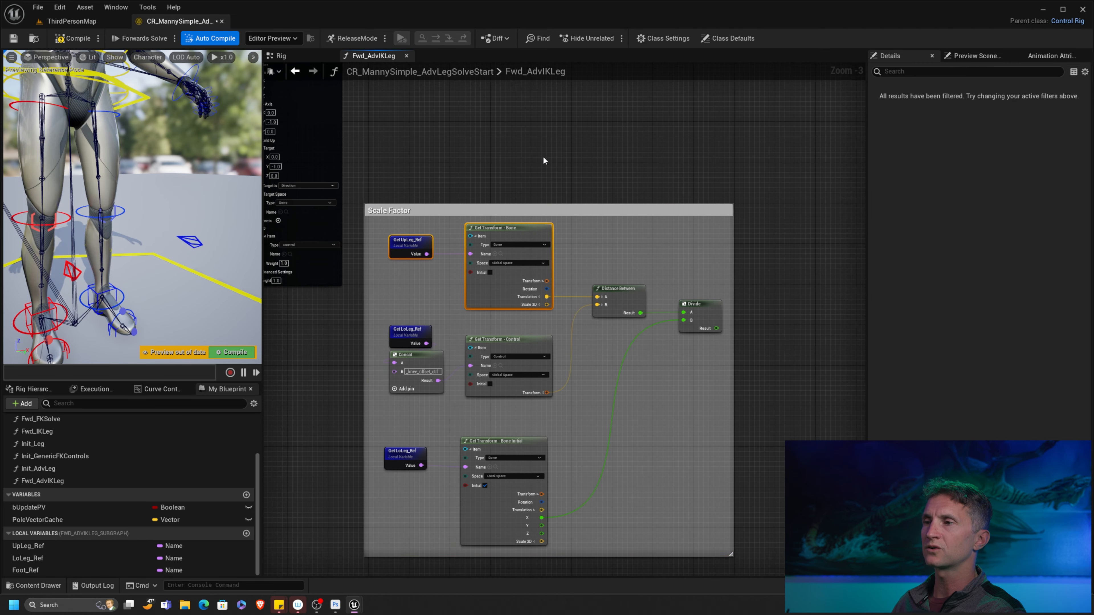
{"action": "right_click_drag", "start_coordinate": [544, 160], "coordinate": [551, 199]}
{"action": "right_click", "coordinate": [545, 203]}
{"action": "left_click", "coordinate": [532, 204]}
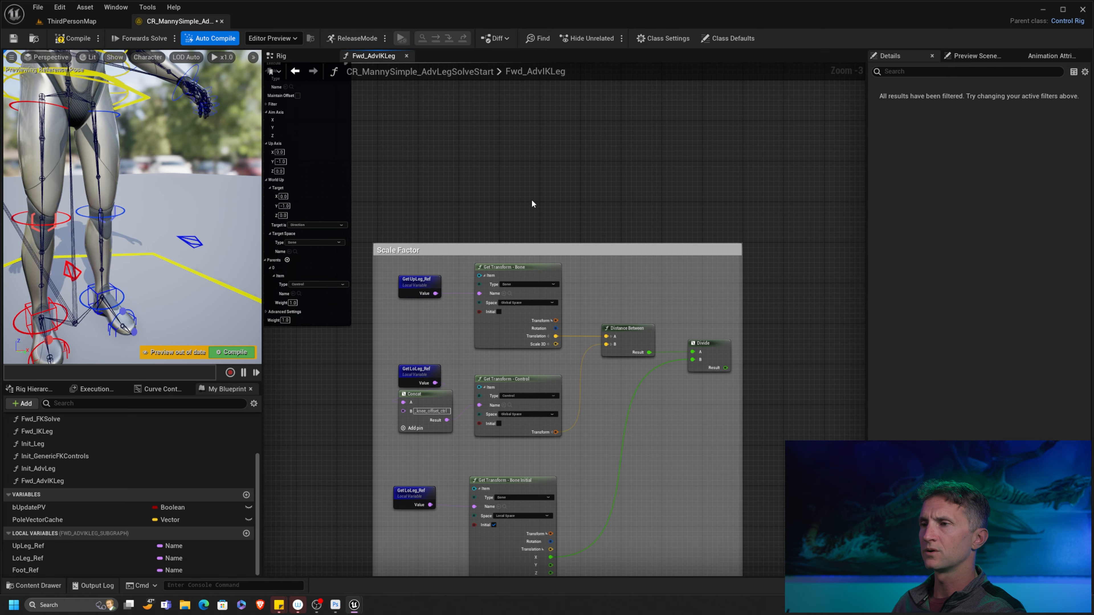
{"action": "scroll", "coordinate": [532, 203], "scroll_direction": "up", "scroll_amount": 3}
{"action": "right_click_drag", "start_coordinate": [526, 204], "coordinate": [542, 251]}
{"action": "key", "text": "ctrl+v"}
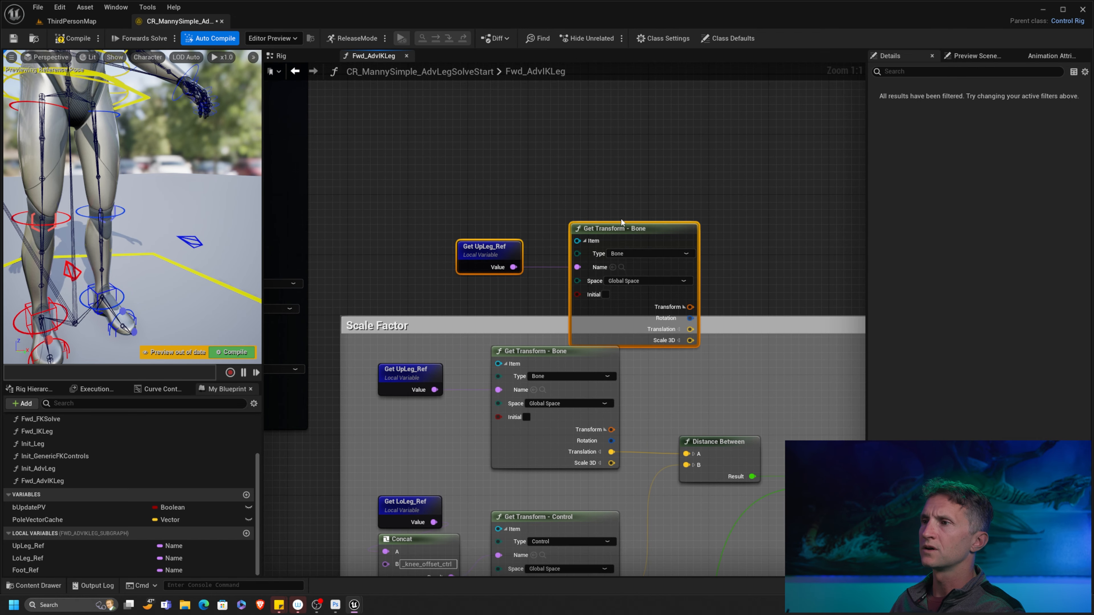
{"action": "left_click_drag", "start_coordinate": [623, 221], "coordinate": [550, 138]}
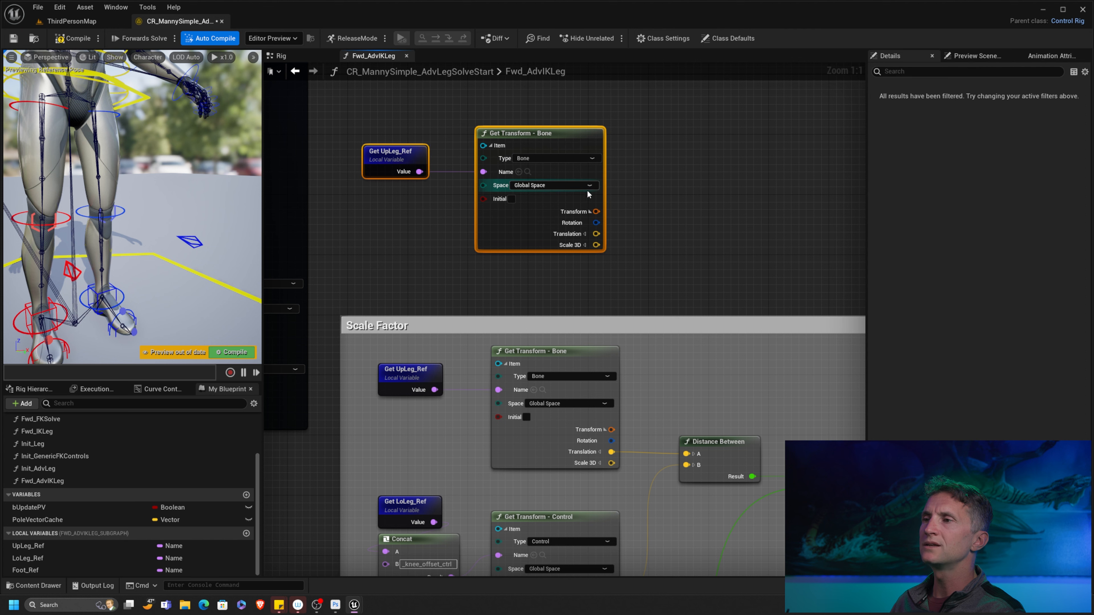
- Set the copied Get Transform - Bone node to Local Space and expand its Translation output
{"action": "left_click", "coordinate": [589, 186]}
{"action": "left_click", "coordinate": [523, 193]}
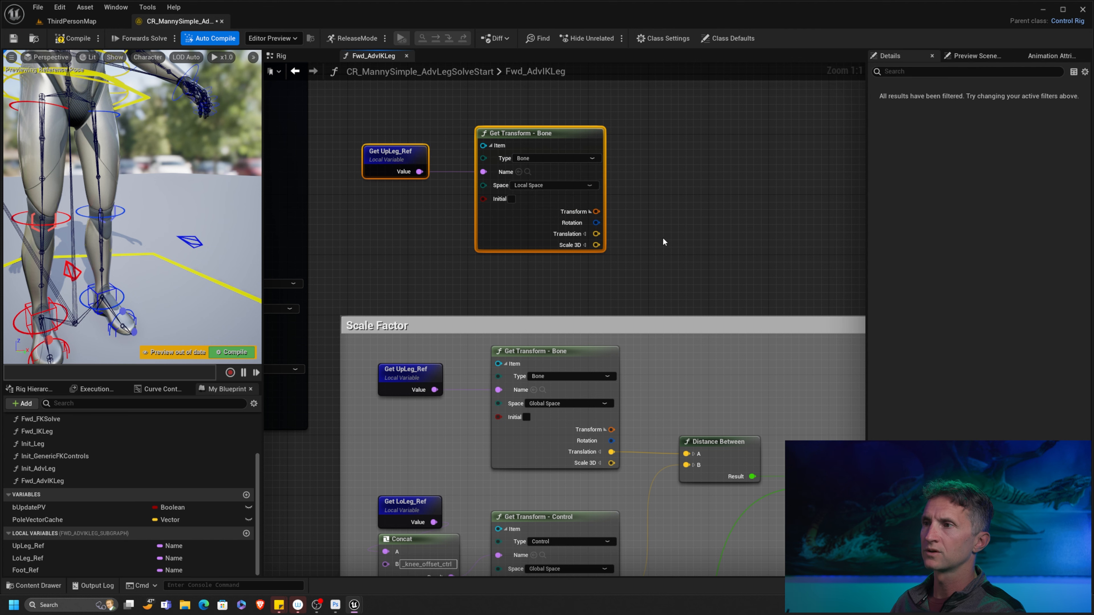
{"action": "left_click", "coordinate": [586, 234]}
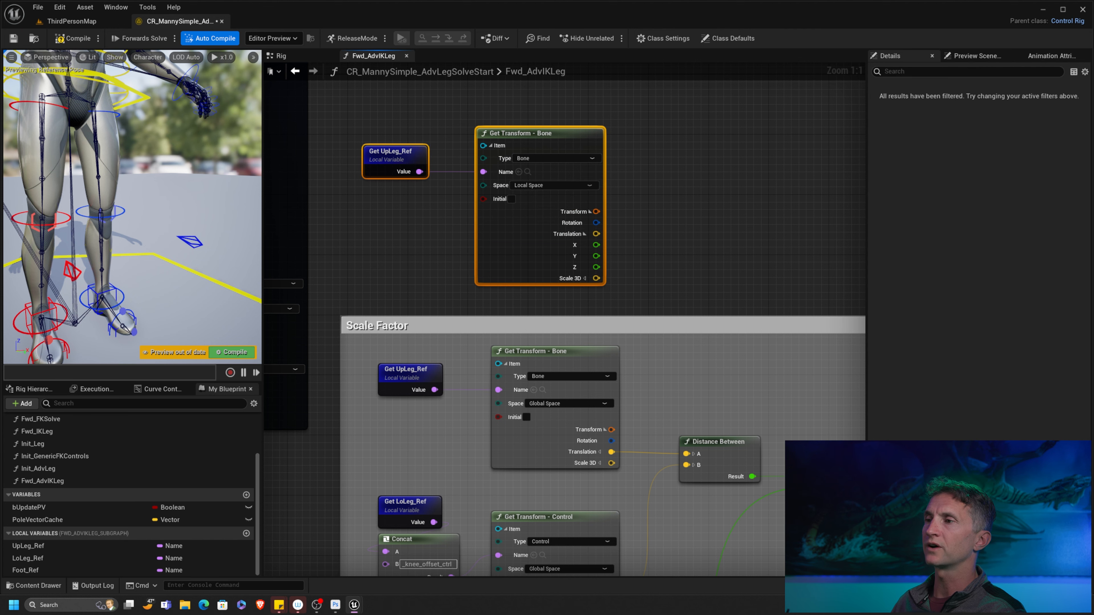
- Add a Multiply node fed by Translation X of the copied Get Transform - Bone node
{"action": "right_click_drag", "start_coordinate": [586, 234], "coordinate": [759, 342]}
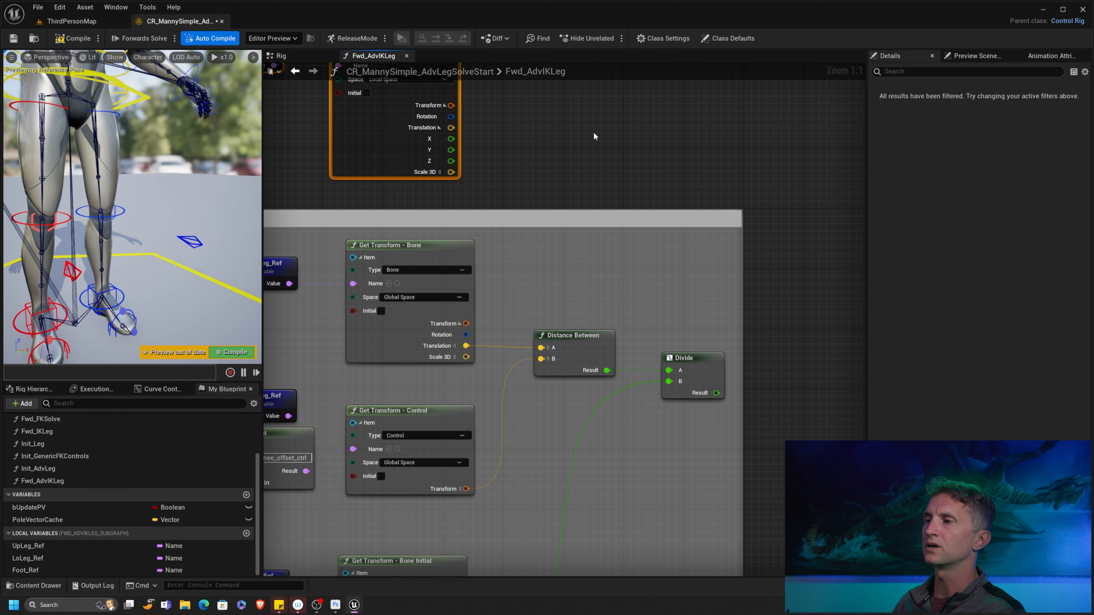
{"action": "right_click_drag", "start_coordinate": [590, 318], "coordinate": [687, 439]}
{"action": "left_click_drag", "start_coordinate": [500, 187], "coordinate": [524, 138]}
{"action": "right_click_drag", "start_coordinate": [586, 193], "coordinate": [628, 232]}
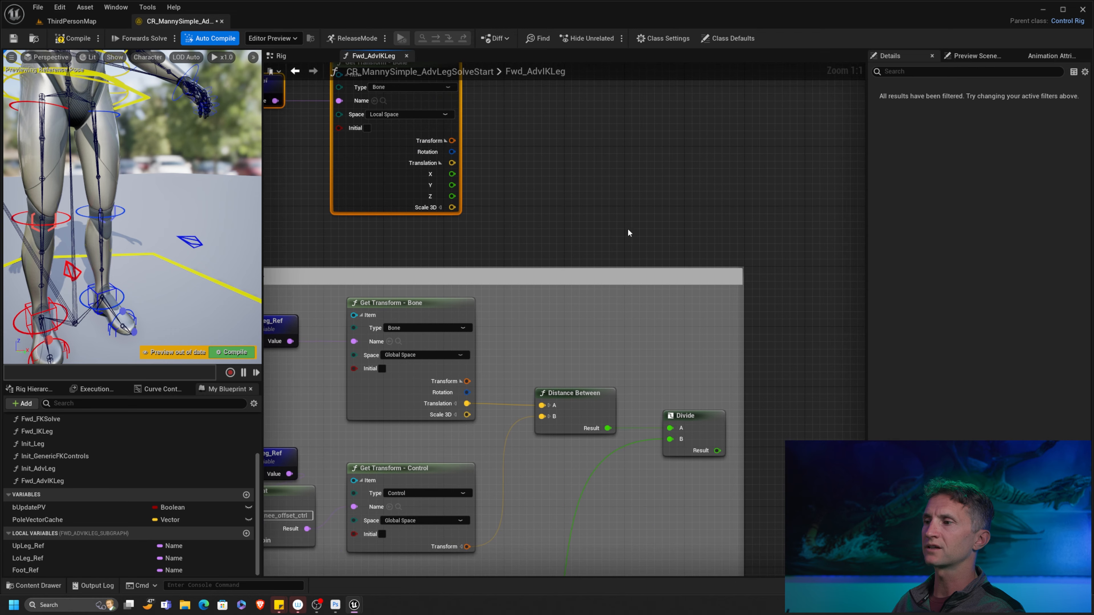
{"action": "left_click_drag", "start_coordinate": [451, 174], "coordinate": [616, 173]}
{"action": "type", "text": "*"}
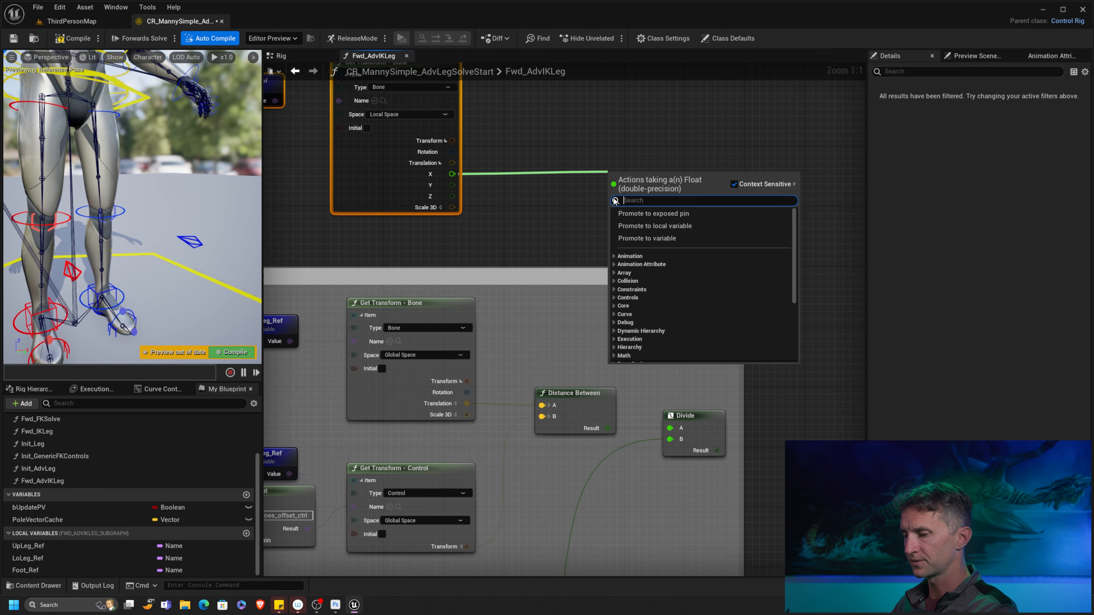
{"action": "left_click", "coordinate": [703, 222]}
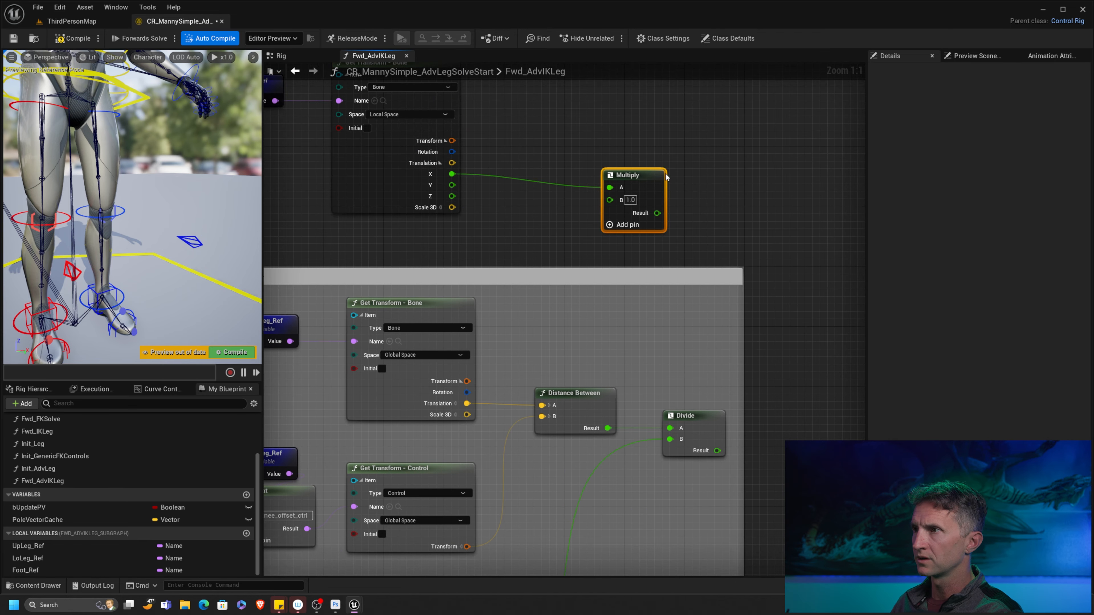
- Connect the Divide result to the Multiply node's B input and position Multiply to the right of the Scale Factor comment
{"action": "left_click_drag", "start_coordinate": [644, 176], "coordinate": [729, 162]}
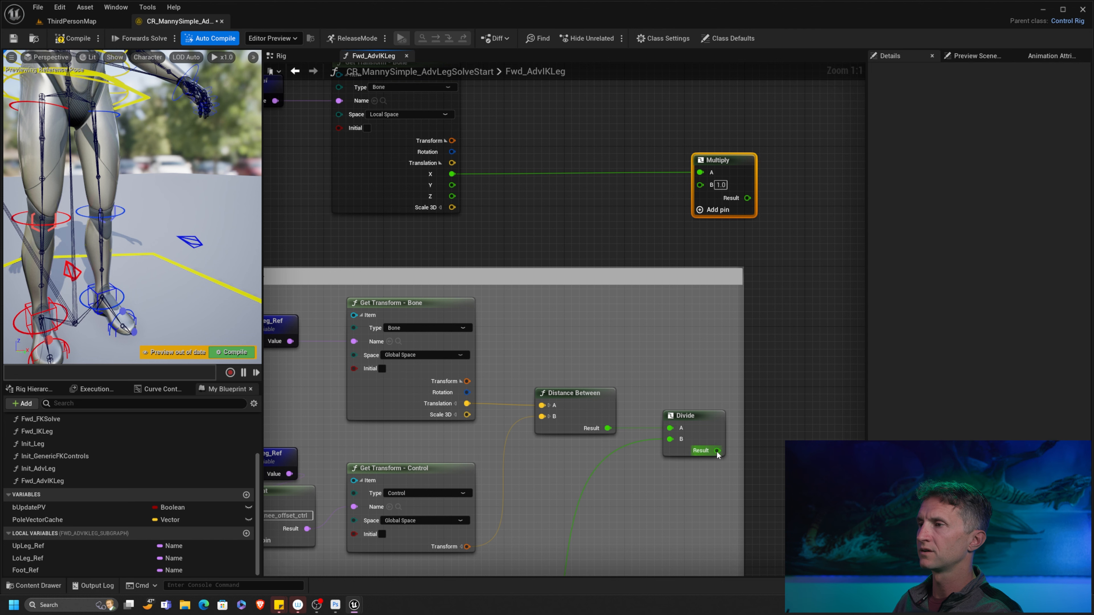
{"action": "left_click_drag", "start_coordinate": [717, 451], "coordinate": [701, 185]}
{"action": "right_click_drag", "start_coordinate": [745, 162], "coordinate": [672, 254]}
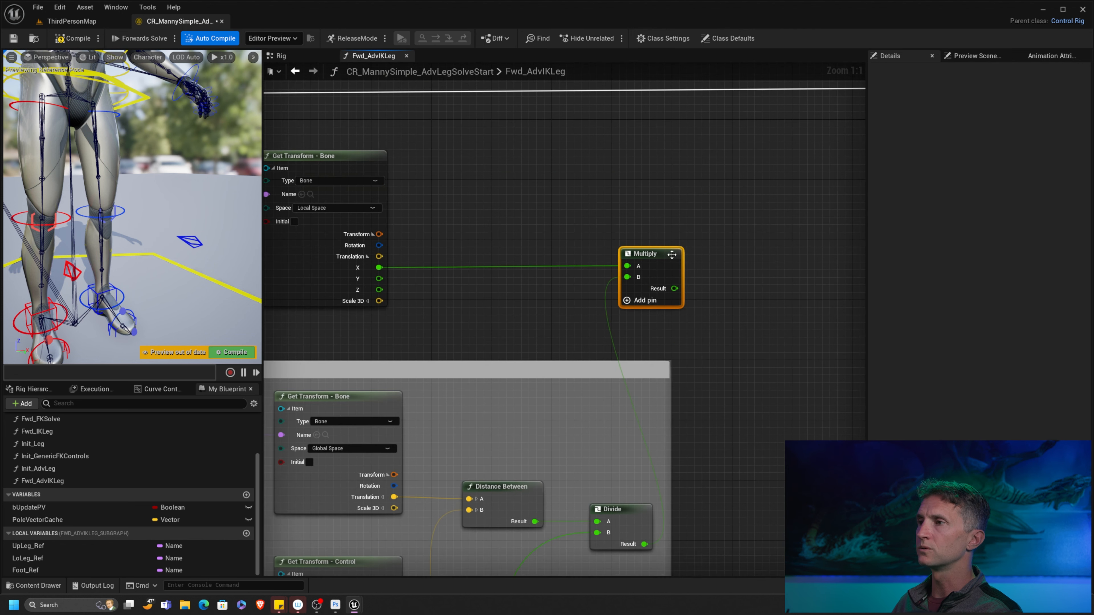
{"action": "left_click_drag", "start_coordinate": [672, 254], "coordinate": [762, 255]}
{"action": "right_click_drag", "start_coordinate": [646, 247], "coordinate": [680, 243]}
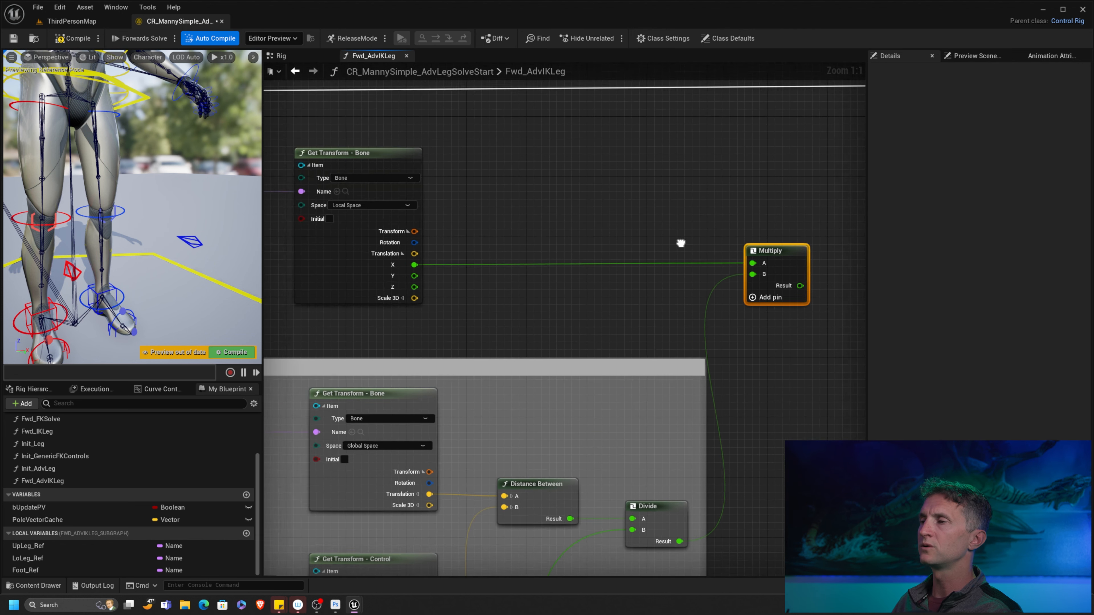
{"action": "scroll", "coordinate": [675, 241], "scroll_direction": "down", "scroll_amount": 3}
{"action": "right_click_drag", "start_coordinate": [733, 217], "coordinate": [664, 233]}
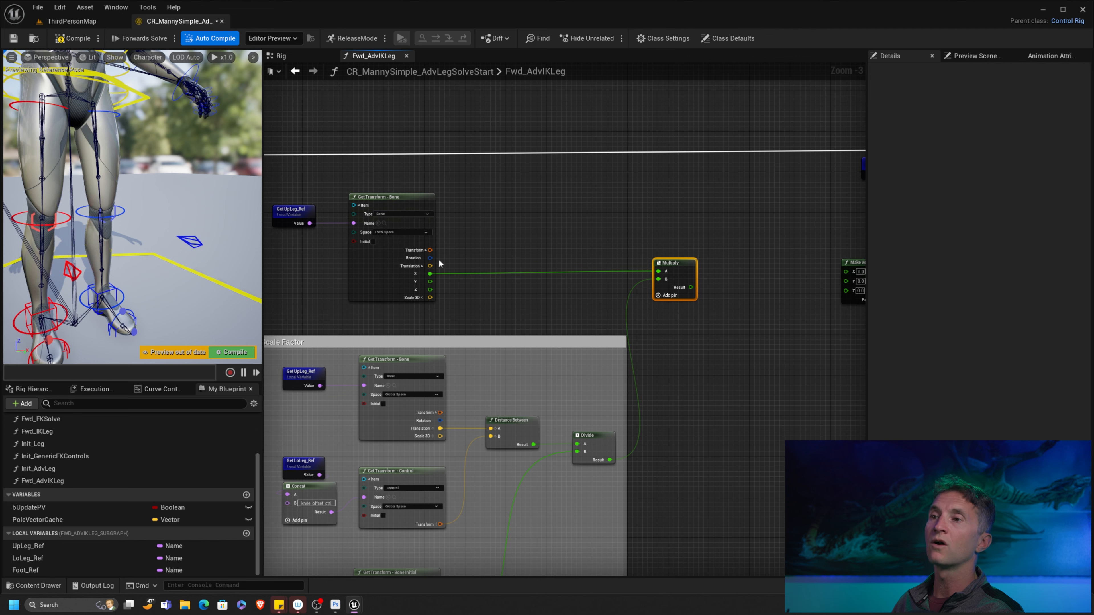
- Add an Absolute node fed by Translation X of the Get Transform - Bone Initial node
{"action": "right_click_drag", "start_coordinate": [495, 272], "coordinate": [561, 157]}
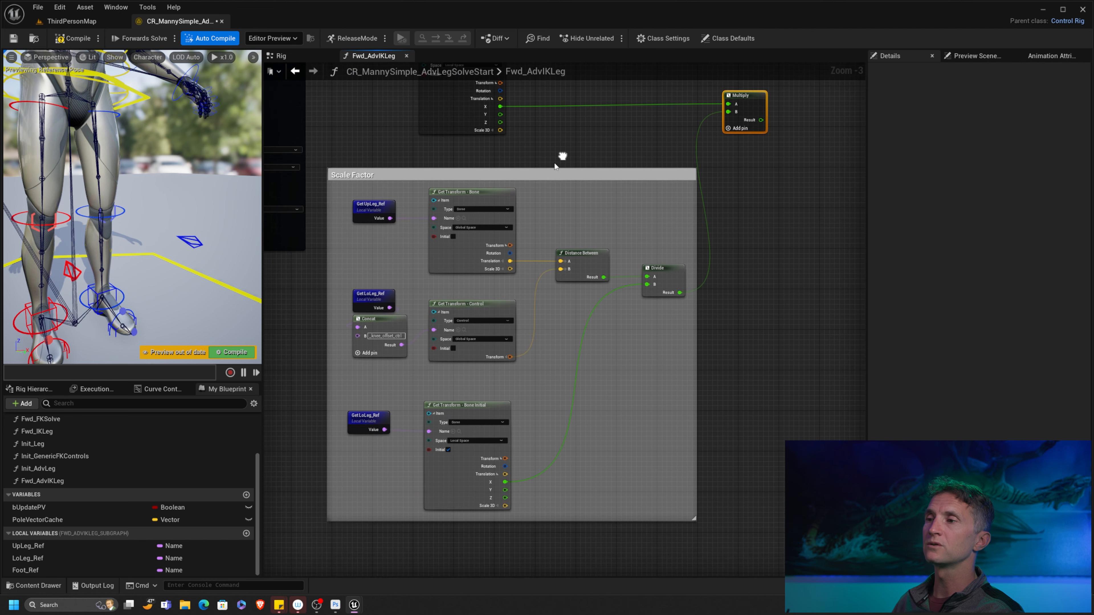
{"action": "scroll", "coordinate": [542, 293], "scroll_direction": "up", "scroll_amount": 3}
{"action": "scroll", "coordinate": [517, 361], "scroll_direction": "down", "scroll_amount": 1}
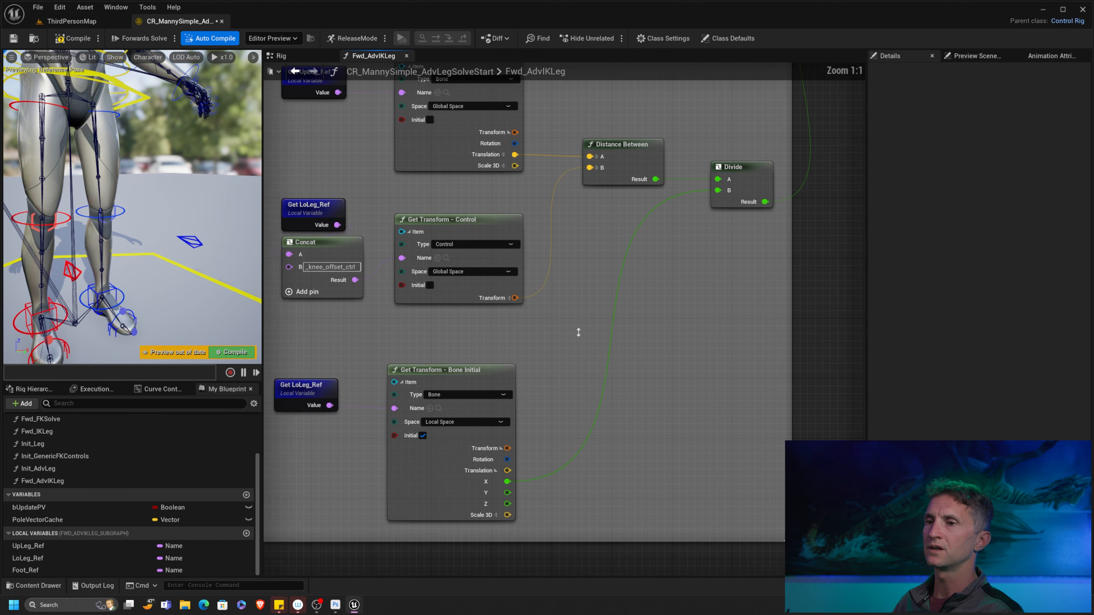
{"action": "left_click", "coordinate": [471, 398]}
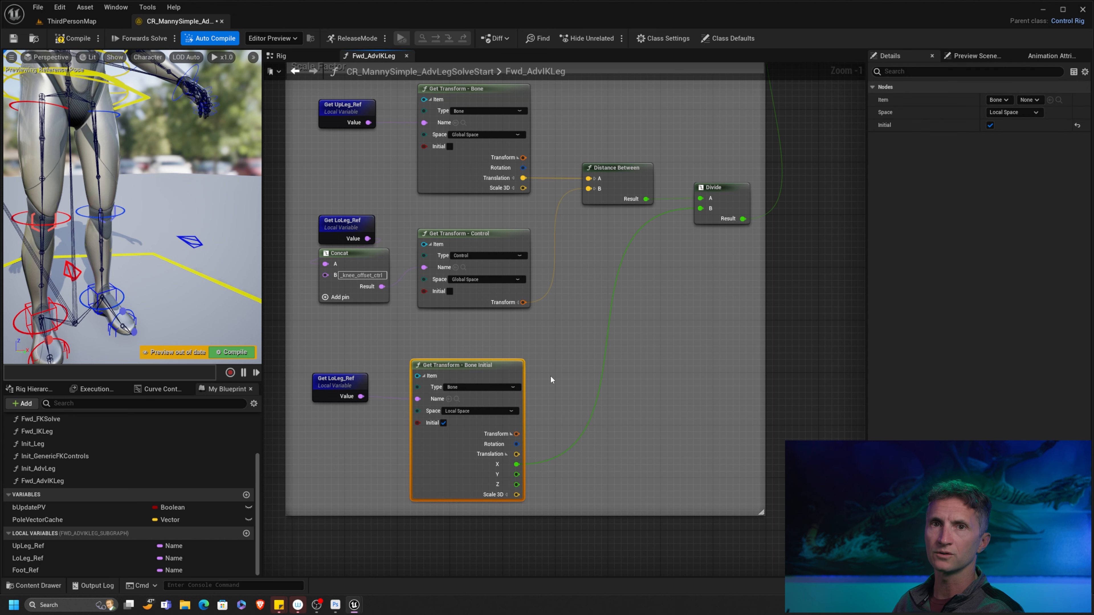
{"action": "right_click_drag", "start_coordinate": [550, 376], "coordinate": [572, 315]}
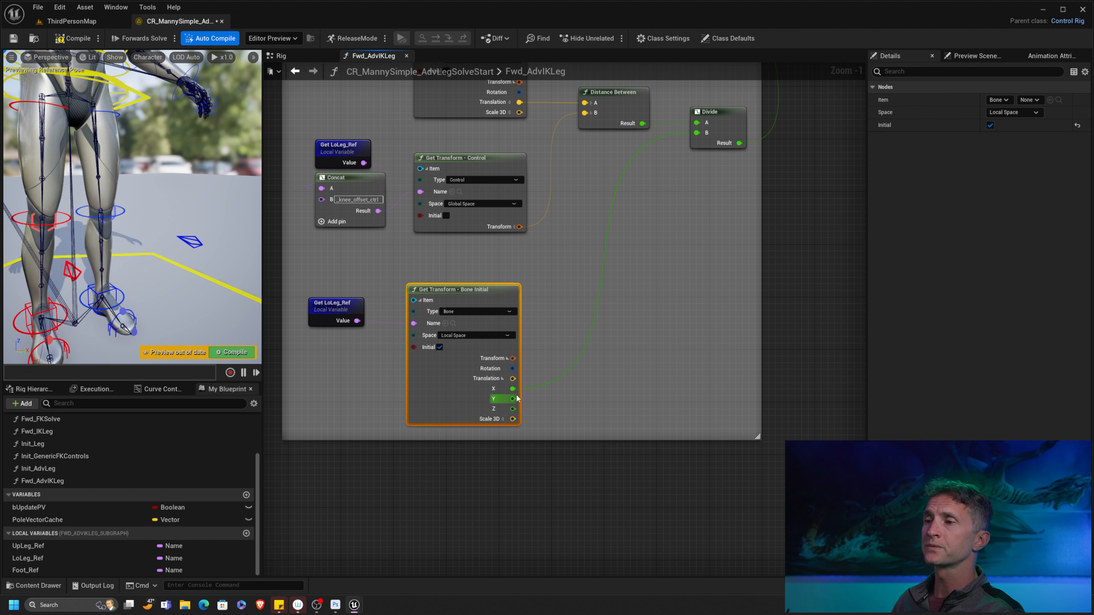
{"action": "left_click_drag", "start_coordinate": [515, 389], "coordinate": [579, 302]}
{"action": "type", "text": "abs"}
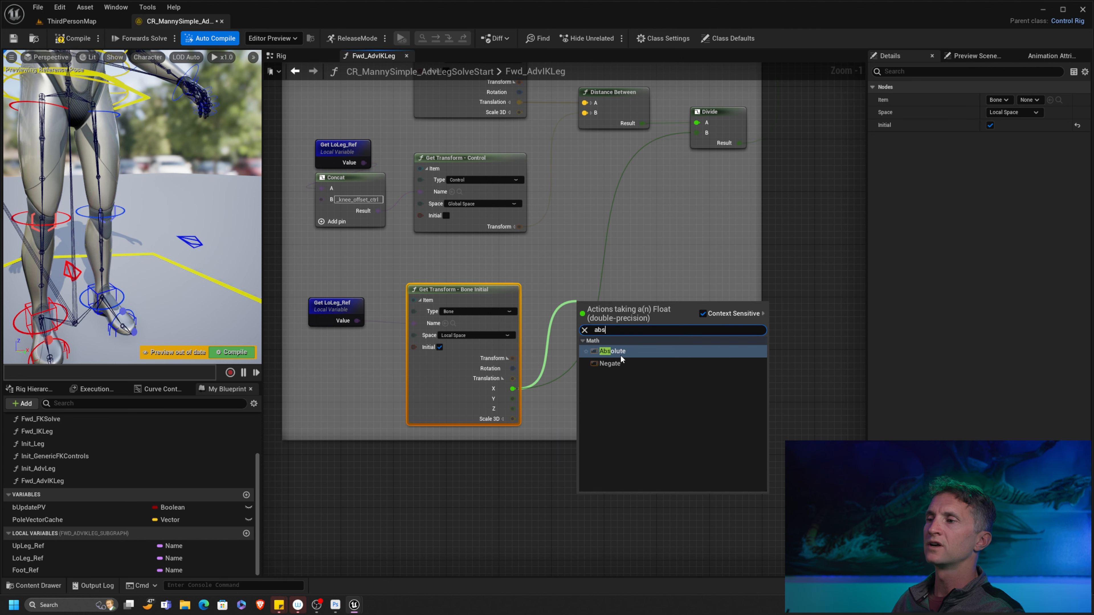
{"action": "key", "text": "Return"}
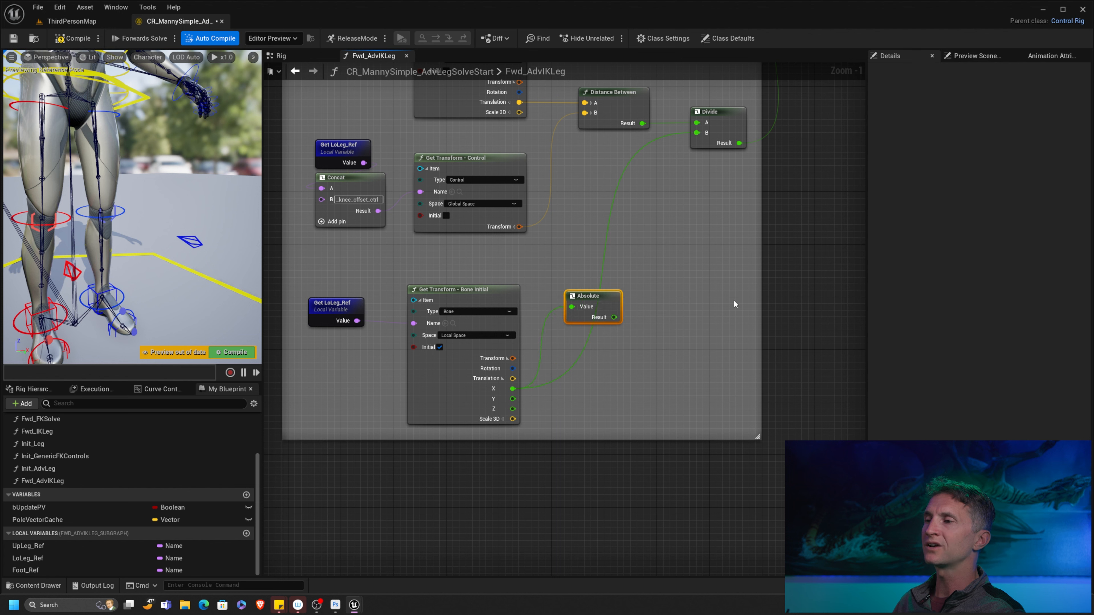
- Connect the Absolute result to the Divide node's B input and place Absolute beside the Bone Initial node's X output
{"action": "left_click_drag", "start_coordinate": [615, 318], "coordinate": [697, 132]}
{"action": "left_click_drag", "start_coordinate": [603, 295], "coordinate": [597, 374]}
{"action": "right_click_drag", "start_coordinate": [624, 357], "coordinate": [576, 342]}
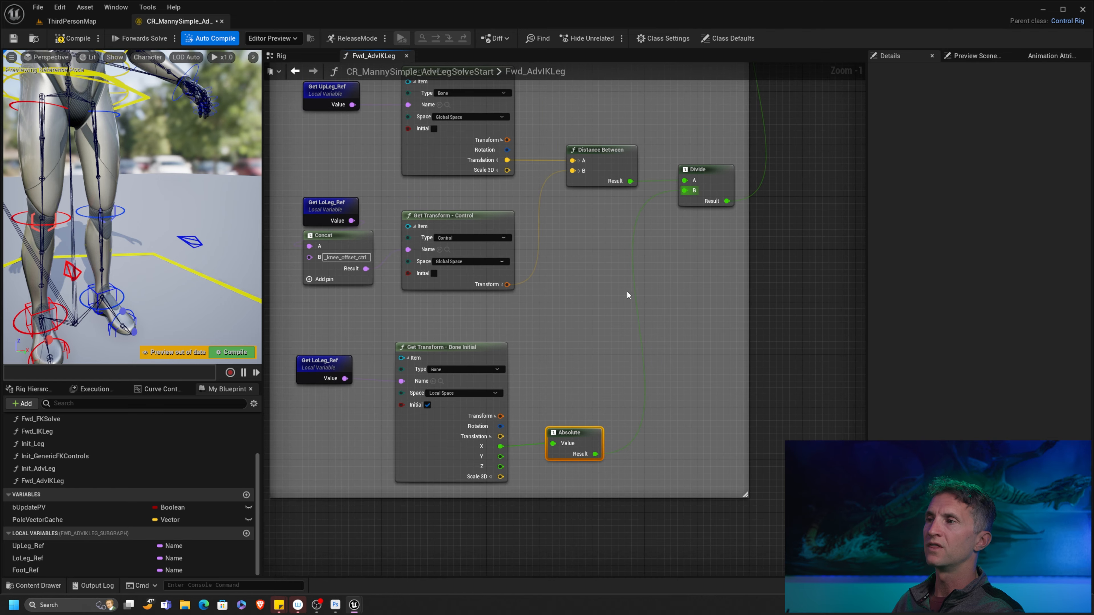
- Add a Set Transform node near the execution wire, above the Get Transform - Bone node that feeds Multiply
{"action": "right_click_drag", "start_coordinate": [627, 291], "coordinate": [609, 290]}
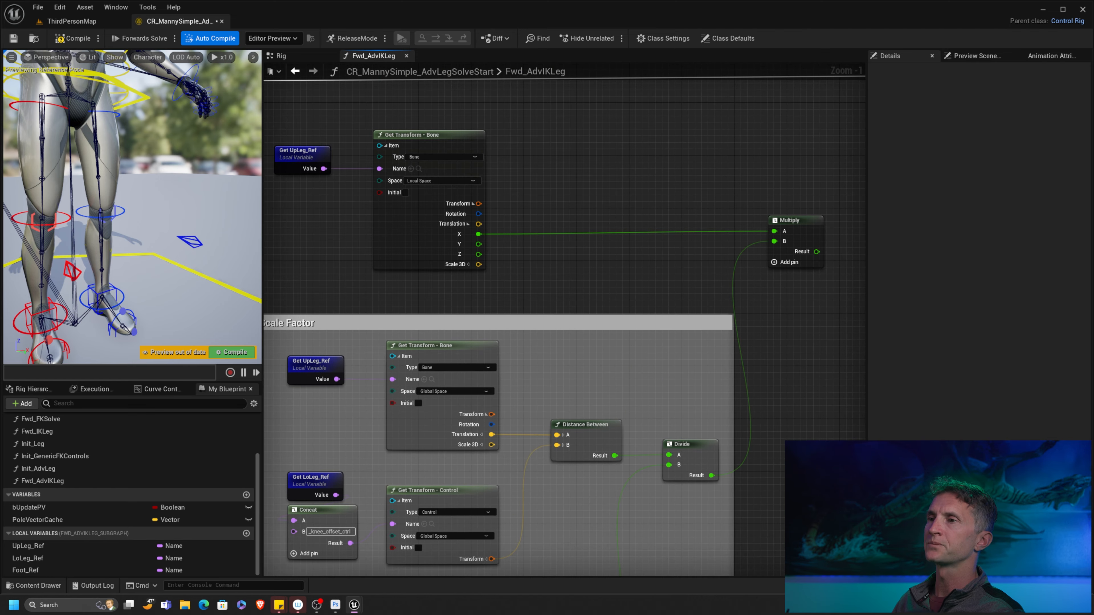
{"action": "scroll", "coordinate": [612, 195], "scroll_direction": "down", "scroll_amount": 2}
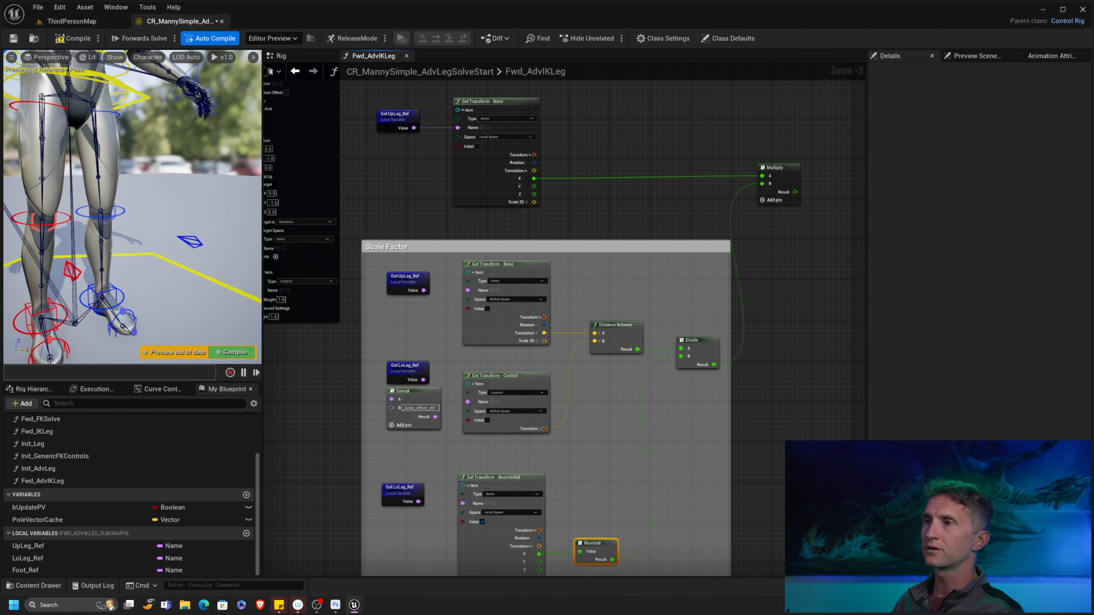
{"action": "right_click_drag", "start_coordinate": [538, 224], "coordinate": [520, 293]}
{"action": "left_click_drag", "start_coordinate": [381, 149], "coordinate": [511, 194]}
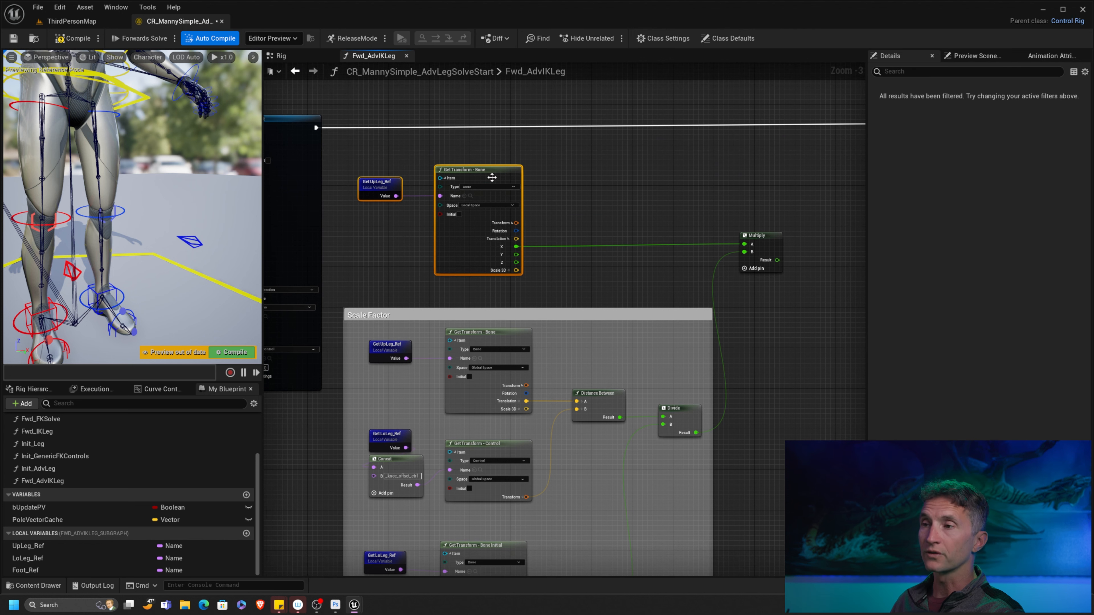
{"action": "scroll", "coordinate": [568, 209], "scroll_direction": "up", "scroll_amount": 2}
{"action": "scroll", "coordinate": [585, 207], "scroll_direction": "up", "scroll_amount": 1}
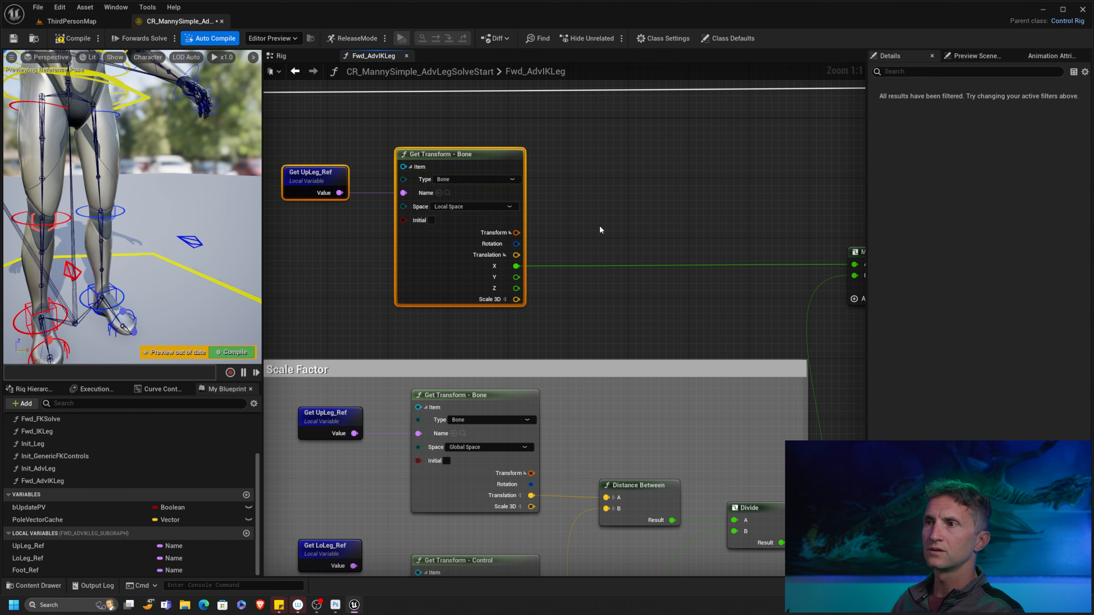
{"action": "right_click_drag", "start_coordinate": [724, 258], "coordinate": [662, 305]}
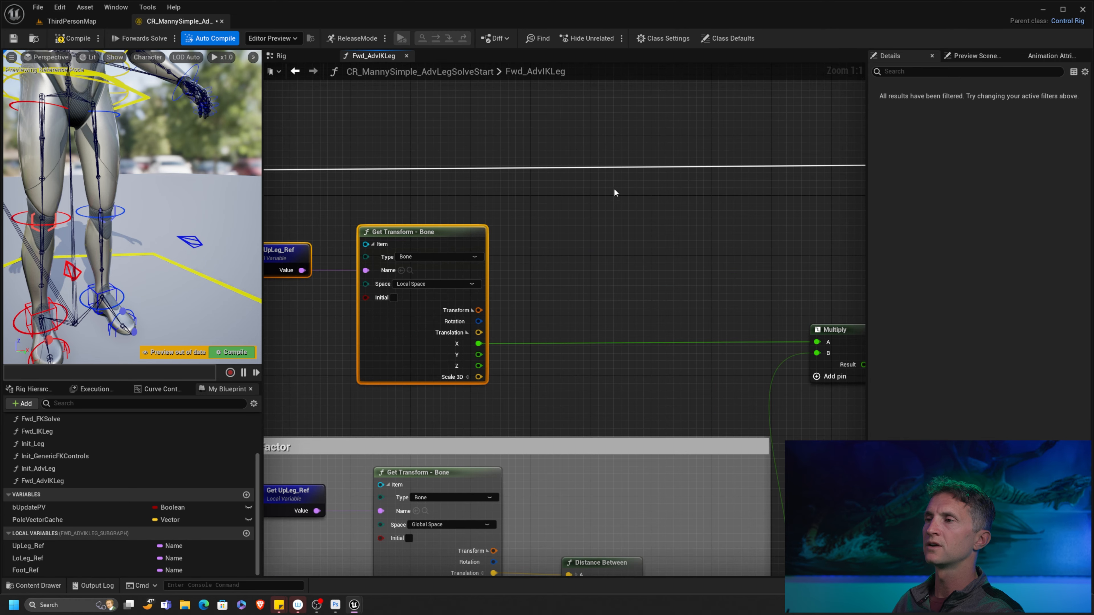
{"action": "right_click", "coordinate": [633, 149]}
{"action": "type", "text": "set tr"}
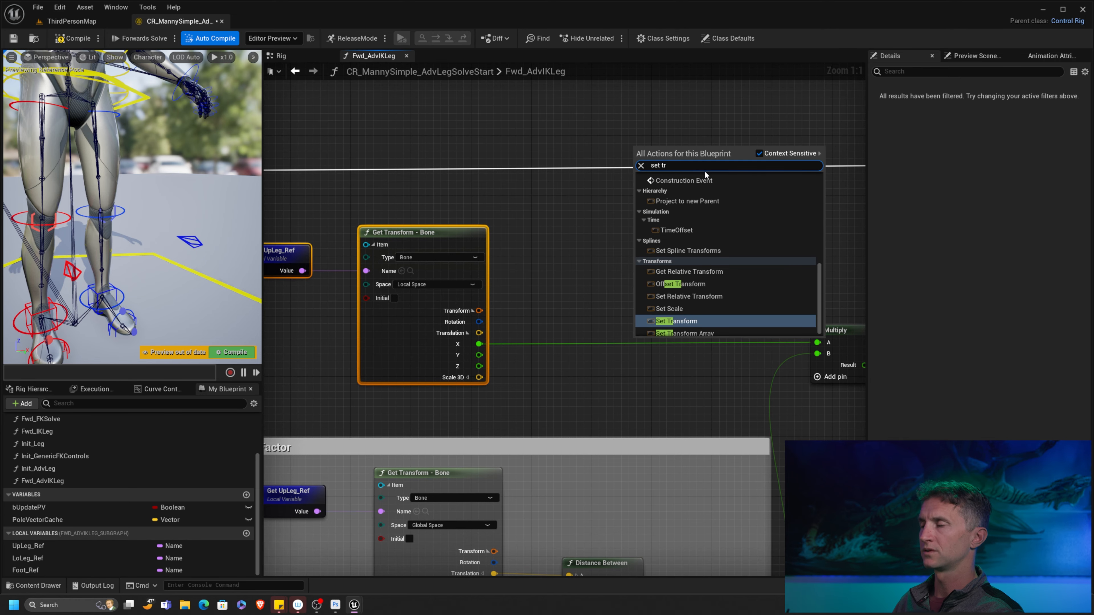
{"action": "type", "text": "ansf"}
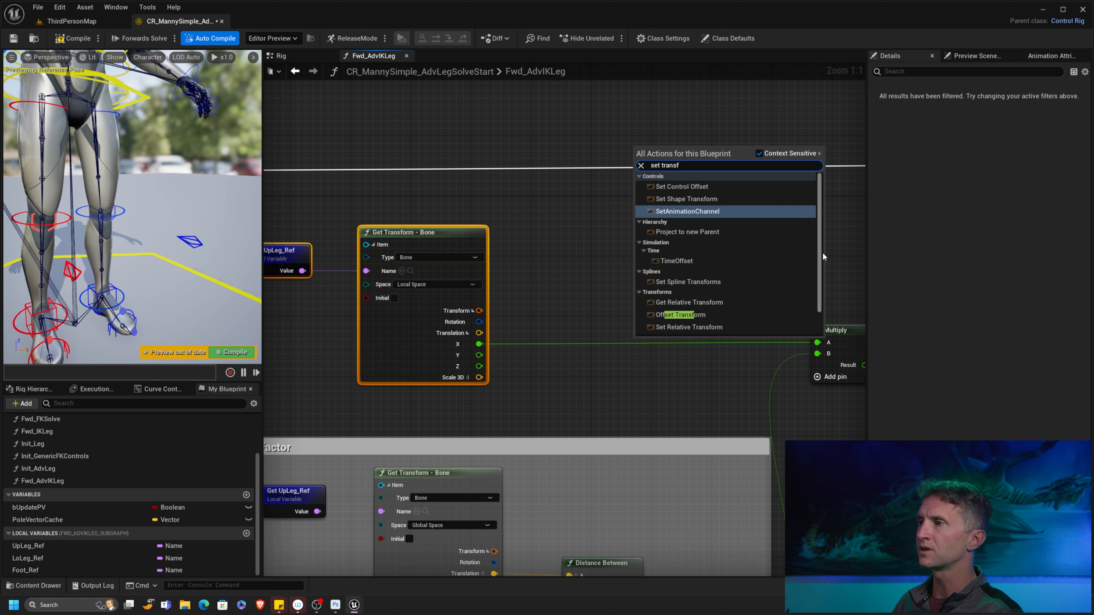
{"action": "scroll", "coordinate": [823, 257], "scroll_direction": "down", "scroll_amount": 2}
{"action": "left_click", "coordinate": [691, 316]}
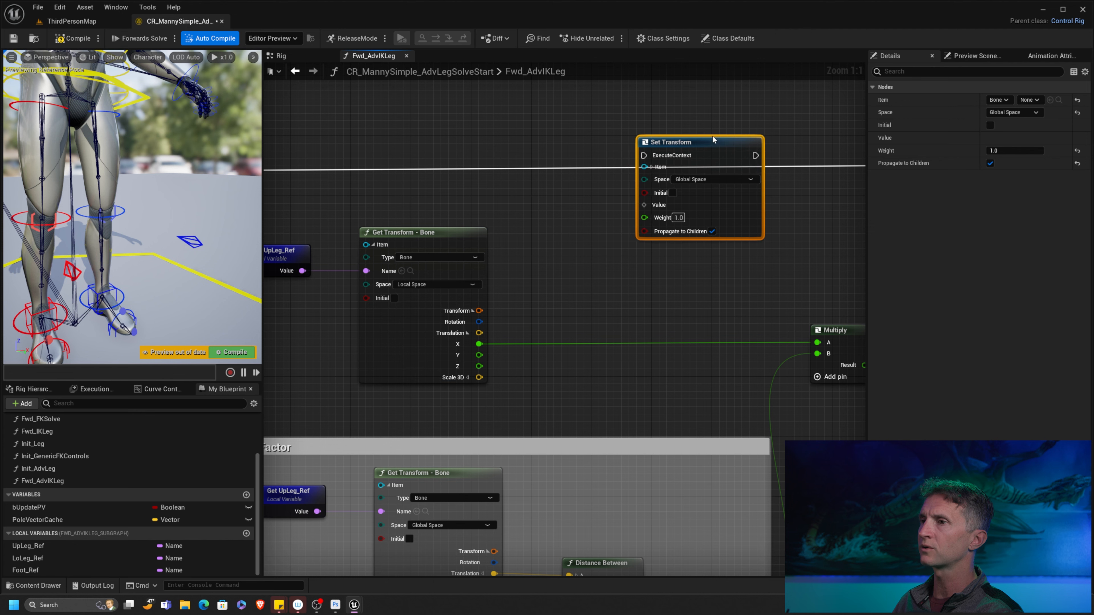
{"action": "left_click_drag", "start_coordinate": [712, 135], "coordinate": [689, 136]}
- Enable Initial on the local-space Get Transform - Bone node feeding Multiply and shift Set Transform farther along the execution wire
{"action": "left_click", "coordinate": [395, 298]}
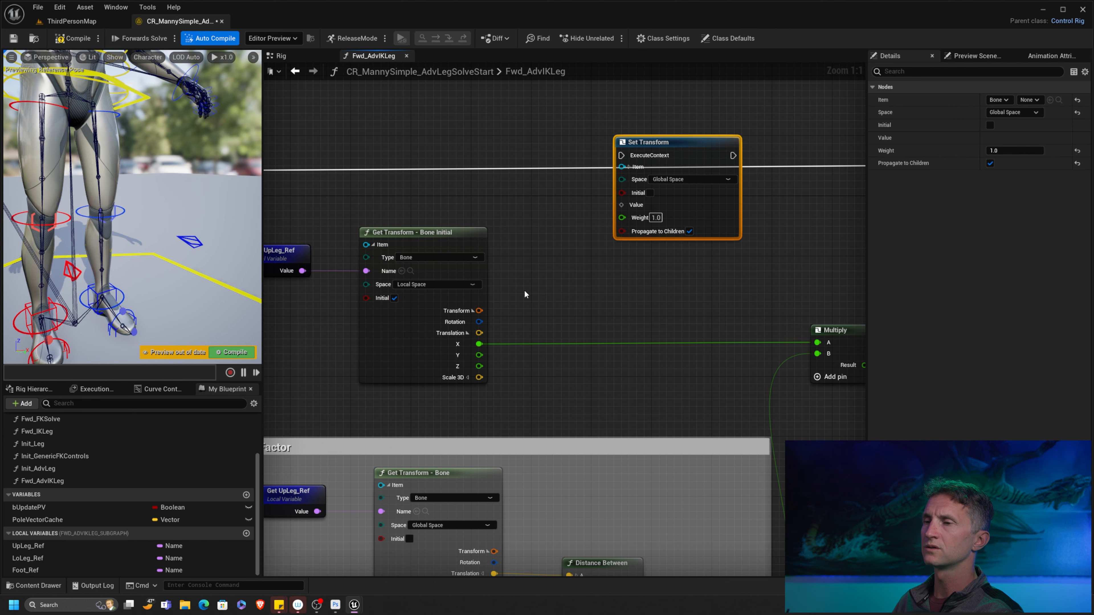
{"action": "right_click_drag", "start_coordinate": [525, 291], "coordinate": [630, 267]}
{"action": "left_click_drag", "start_coordinate": [357, 200], "coordinate": [532, 270]}
{"action": "right_click_drag", "start_coordinate": [782, 320], "coordinate": [546, 281]}
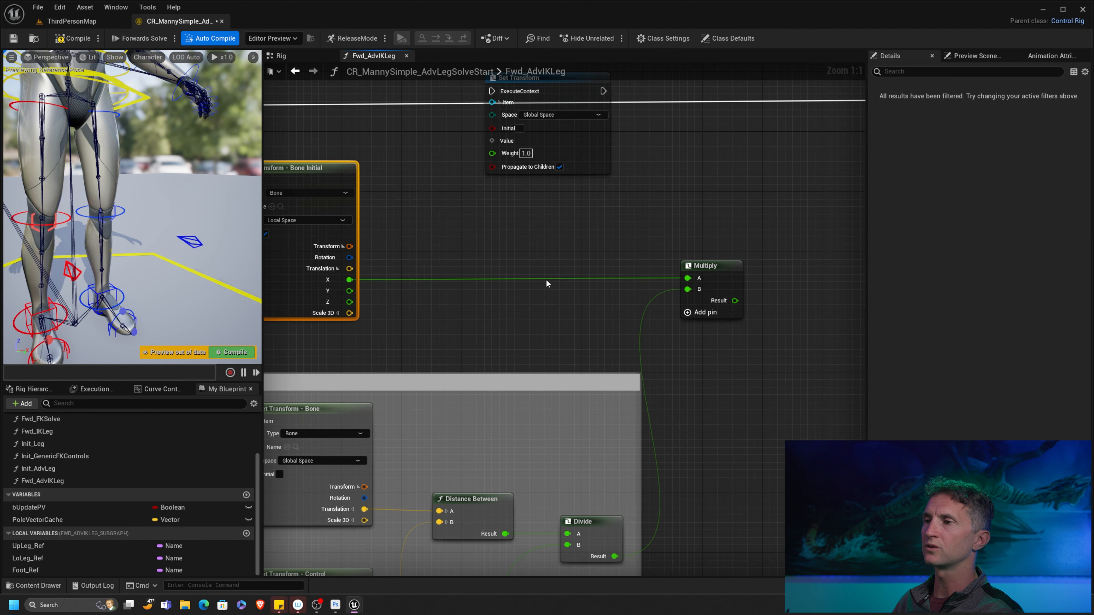
{"action": "left_click", "coordinate": [546, 283]}
{"action": "left_click", "coordinate": [706, 266]}
{"action": "right_click_drag", "start_coordinate": [602, 174], "coordinate": [653, 312]}
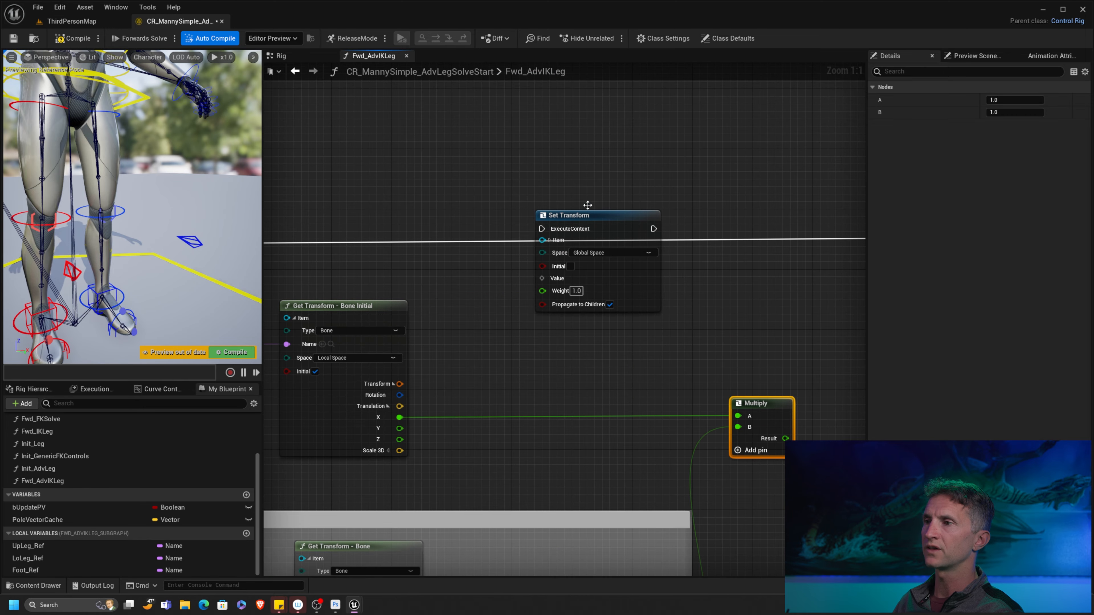
{"action": "left_click_drag", "start_coordinate": [588, 205], "coordinate": [638, 191]}
{"action": "right_click_drag", "start_coordinate": [452, 315], "coordinate": [573, 300]}
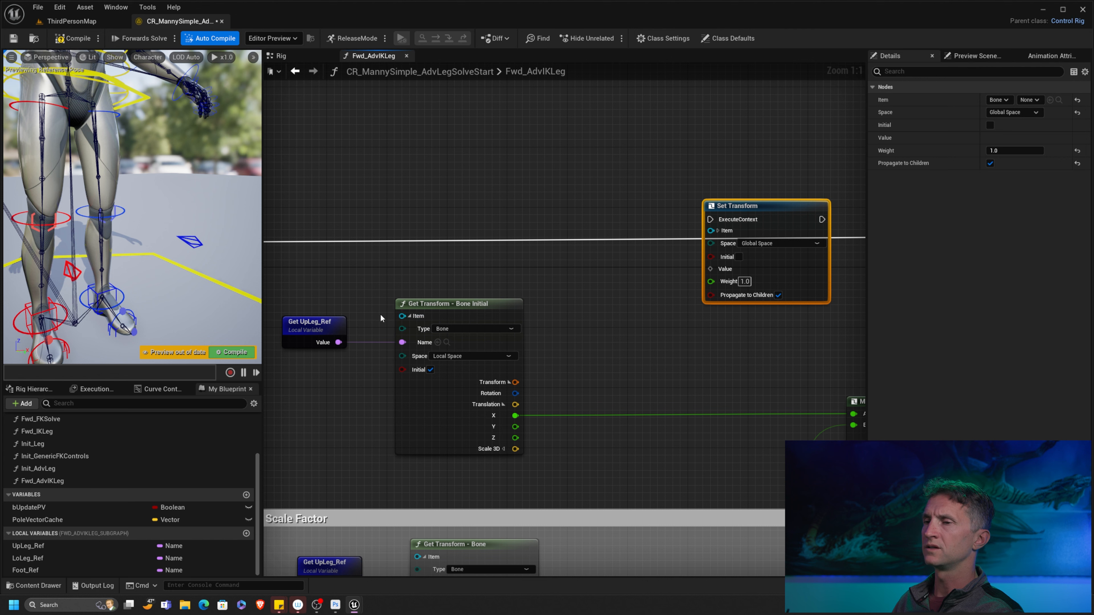
- Replace the Get UpLeg_Ref node feeding the local-space Get Transform - Bone Initial node with a copy of Get LoLeg_Ref
{"action": "left_click_drag", "start_coordinate": [339, 342], "coordinate": [403, 342]}
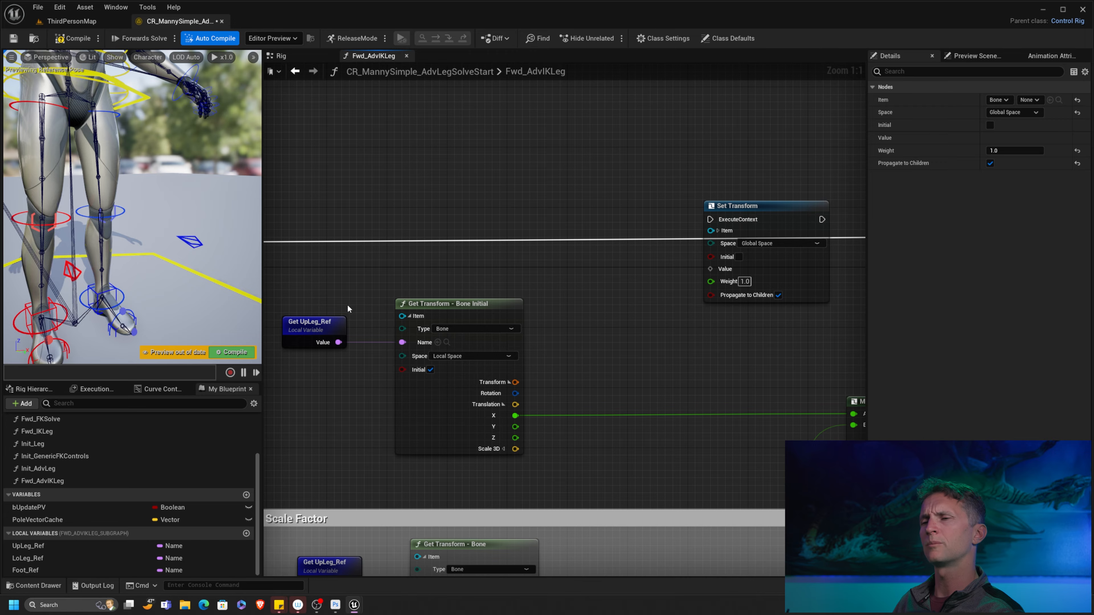
{"action": "right_click_drag", "start_coordinate": [347, 306], "coordinate": [488, 225]}
{"action": "left_click", "coordinate": [463, 247]}
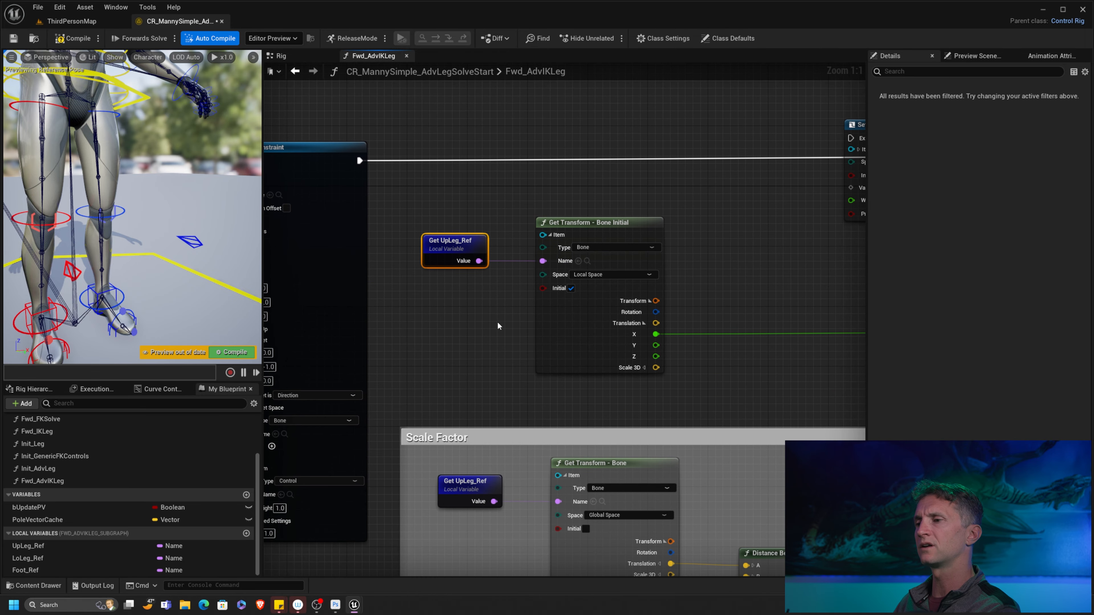
{"action": "right_click_drag", "start_coordinate": [496, 333], "coordinate": [491, 254]}
{"action": "right_click_drag", "start_coordinate": [472, 333], "coordinate": [455, 288]}
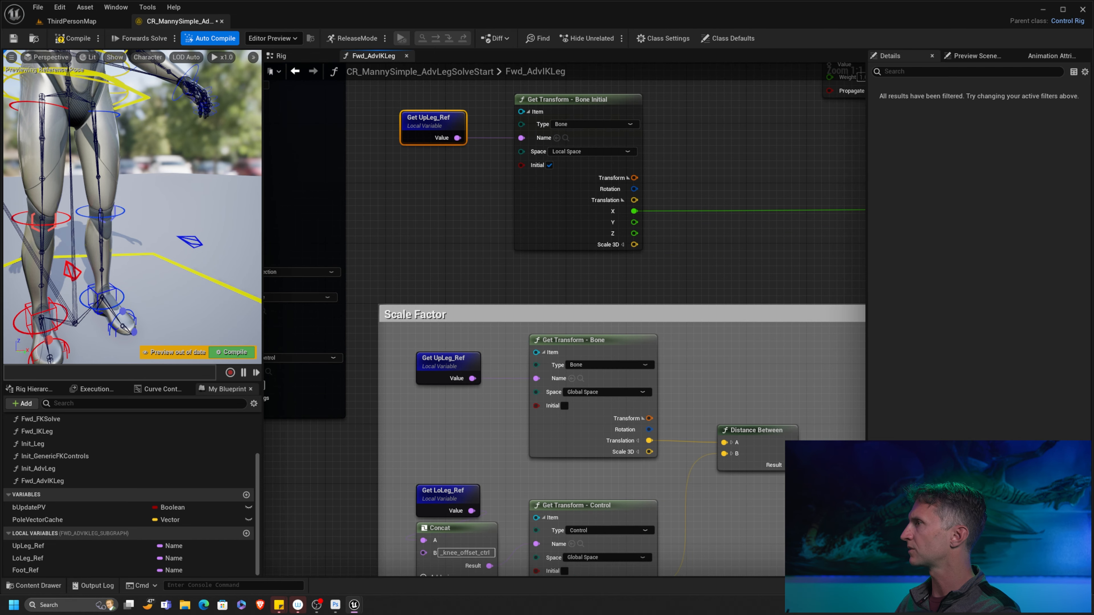
{"action": "left_click_drag", "start_coordinate": [449, 332], "coordinate": [559, 389]}
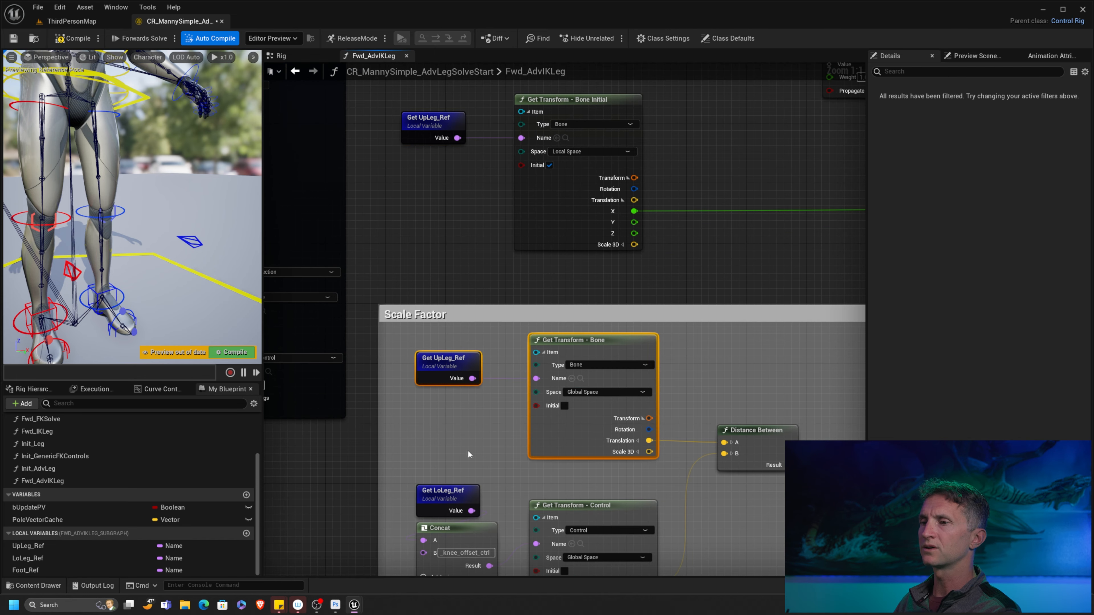
{"action": "left_click", "coordinate": [451, 491]}
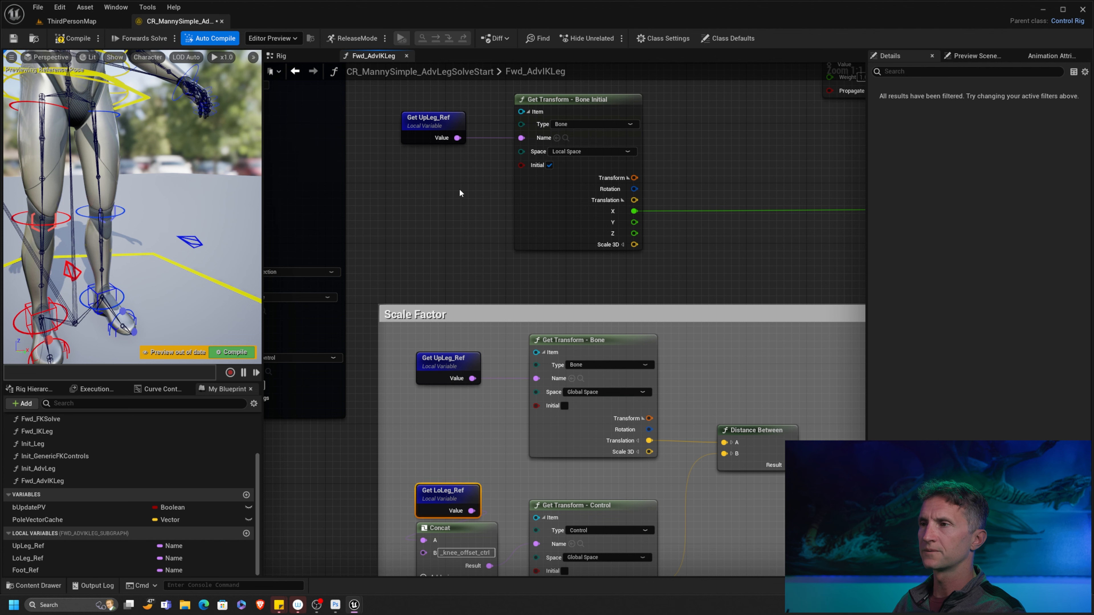
{"action": "key", "text": "ctrl+v"}
{"action": "right_click_drag", "start_coordinate": [446, 190], "coordinate": [446, 246]}
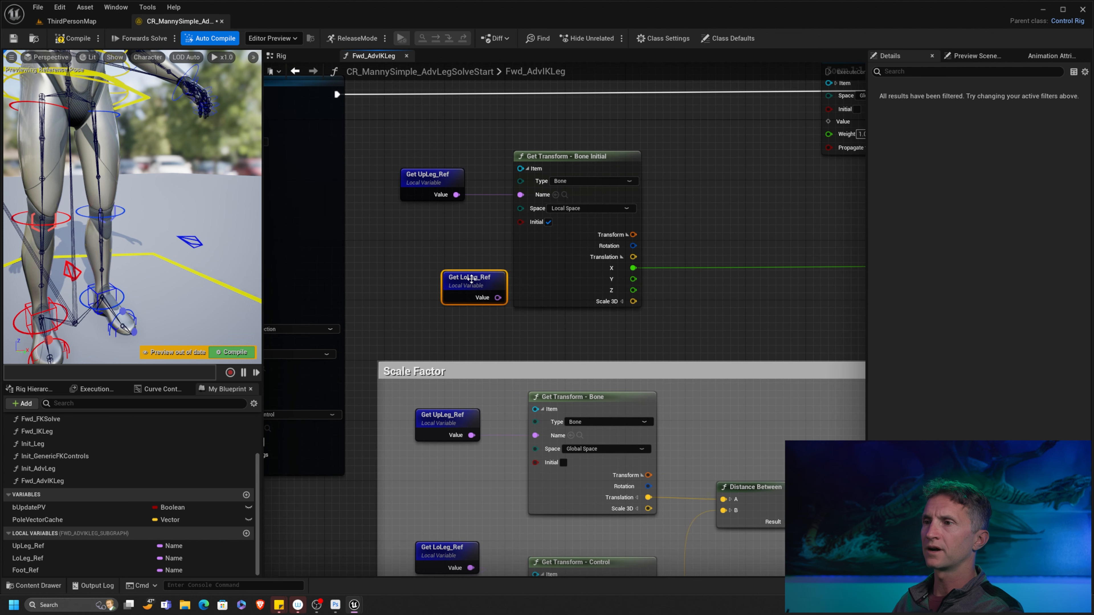
{"action": "left_click_drag", "start_coordinate": [471, 275], "coordinate": [521, 195]}
{"action": "left_click", "coordinate": [433, 176]}
{"action": "key", "text": "Delete"}
{"action": "left_click_drag", "start_coordinate": [439, 199], "coordinate": [447, 176]}
- Expand Set Transform's Item pin and connect the Get LoLeg_Ref value to its Name input
{"action": "right_click_drag", "start_coordinate": [448, 176], "coordinate": [411, 288]}
{"action": "left_click_drag", "start_coordinate": [419, 303], "coordinate": [710, 287]}
{"action": "left_click", "coordinate": [800, 195]}
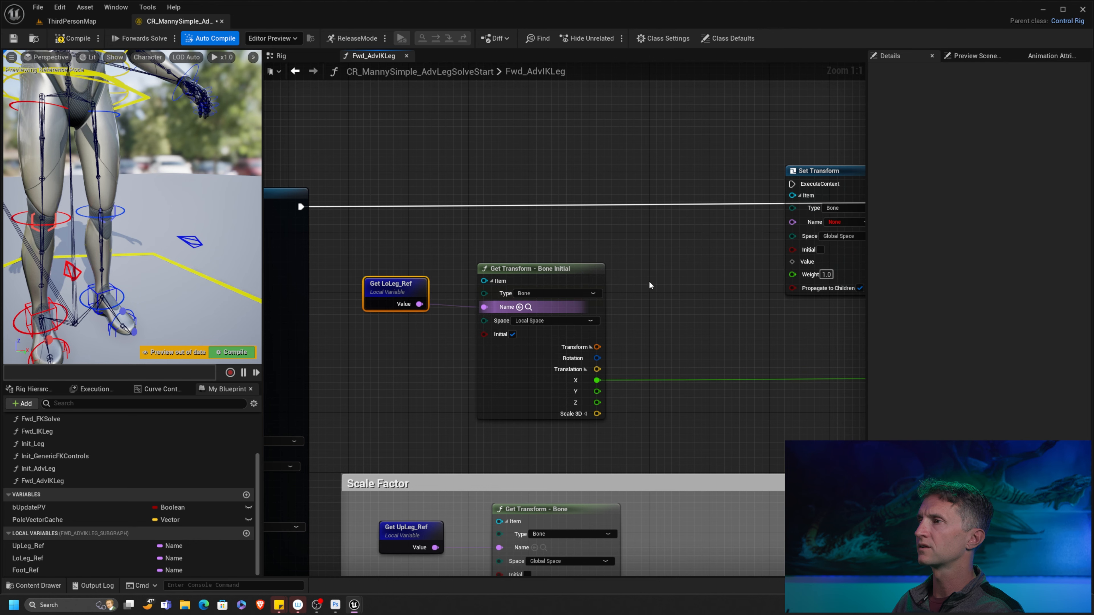
{"action": "right_click_drag", "start_coordinate": [649, 281], "coordinate": [546, 291]}
{"action": "left_click_drag", "start_coordinate": [307, 304], "coordinate": [697, 234]}
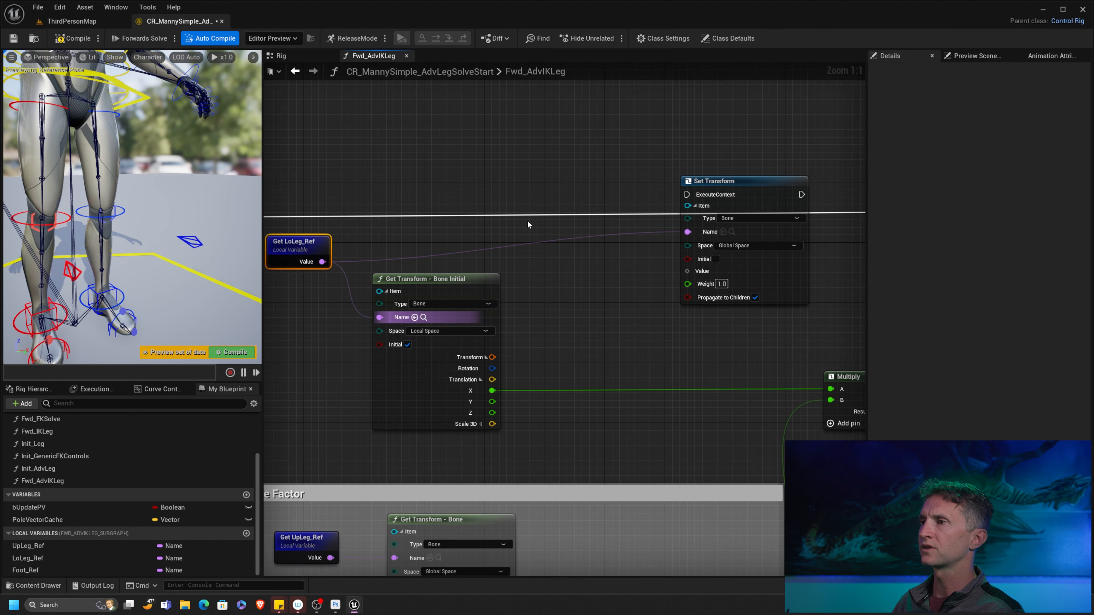
- Wire Set Transform into the execution flow between the constraint node and the node that follows it
{"action": "right_click_drag", "start_coordinate": [527, 219], "coordinate": [478, 254]}
{"action": "left_click_drag", "start_coordinate": [420, 246], "coordinate": [653, 241]}
{"action": "right_click_drag", "start_coordinate": [773, 254], "coordinate": [565, 254]}
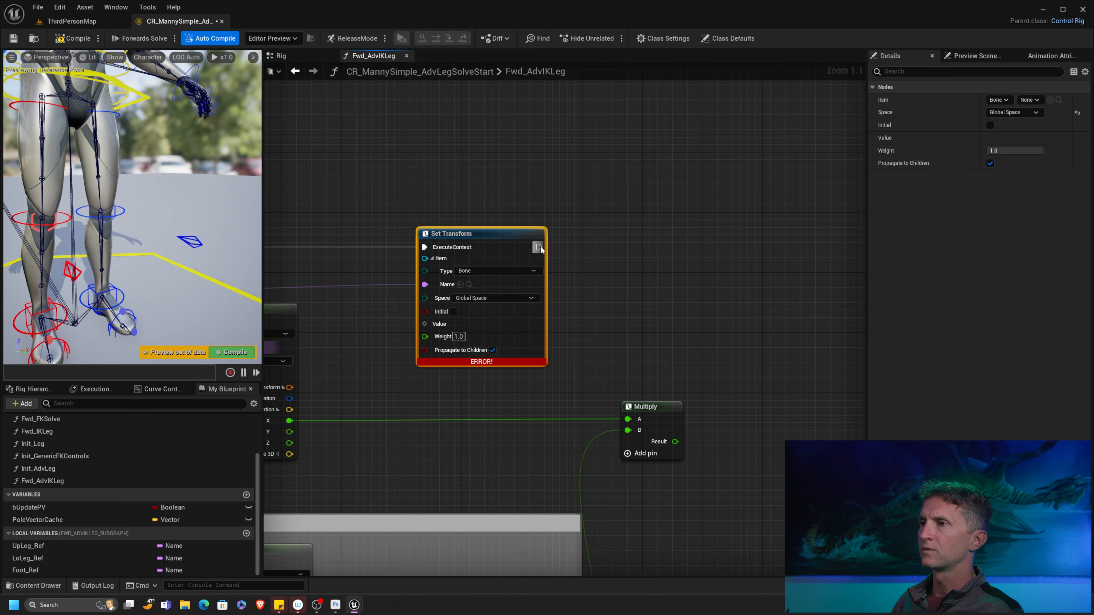
{"action": "left_click_drag", "start_coordinate": [540, 246], "coordinate": [800, 242]}
{"action": "right_click_drag", "start_coordinate": [418, 286], "coordinate": [801, 256]}
{"action": "right_click_drag", "start_coordinate": [482, 280], "coordinate": [642, 226]}
{"action": "right_click_drag", "start_coordinate": [830, 310], "coordinate": [582, 281]}
{"action": "right_click_drag", "start_coordinate": [605, 243], "coordinate": [613, 236]}
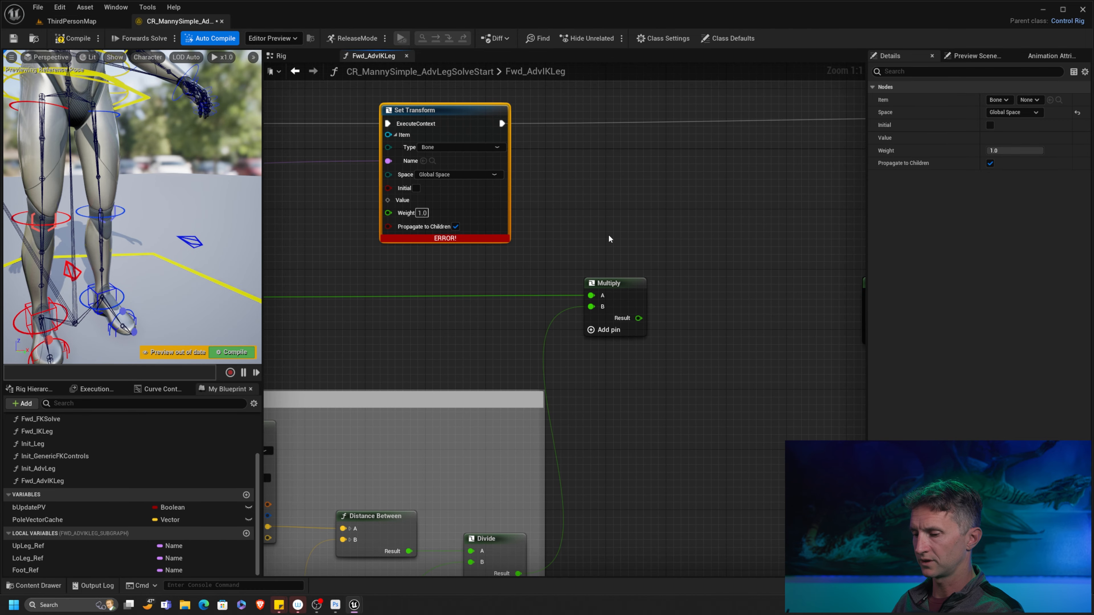
- Add a Make Transform node and place it beside the Multiply node's output
{"action": "right_click_drag", "start_coordinate": [670, 288], "coordinate": [611, 262]}
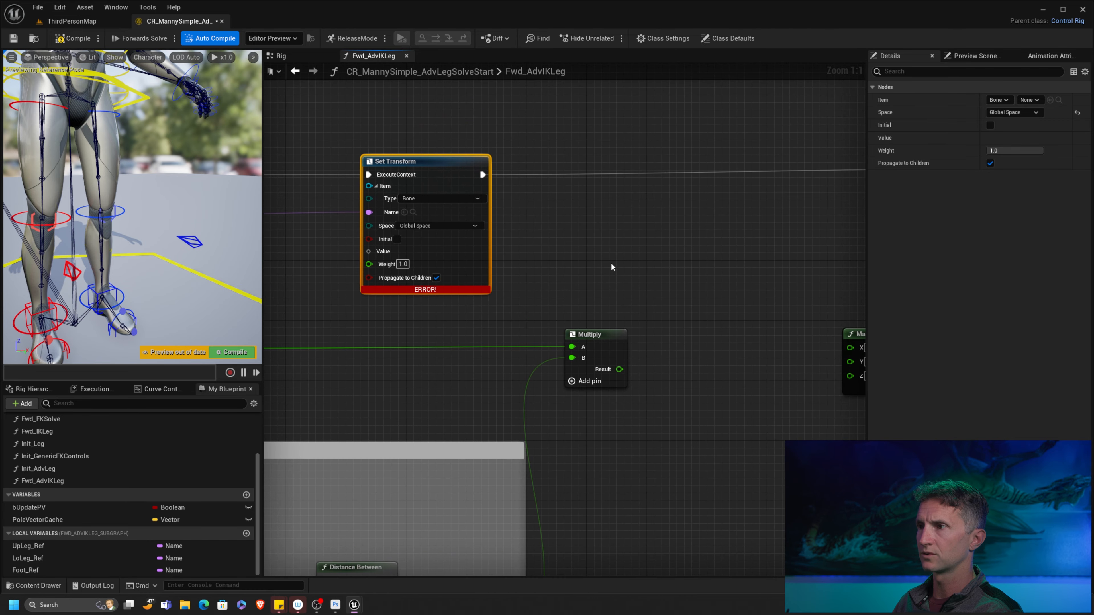
{"action": "right_click", "coordinate": [612, 263]}
{"action": "type", "text": "make tra"}
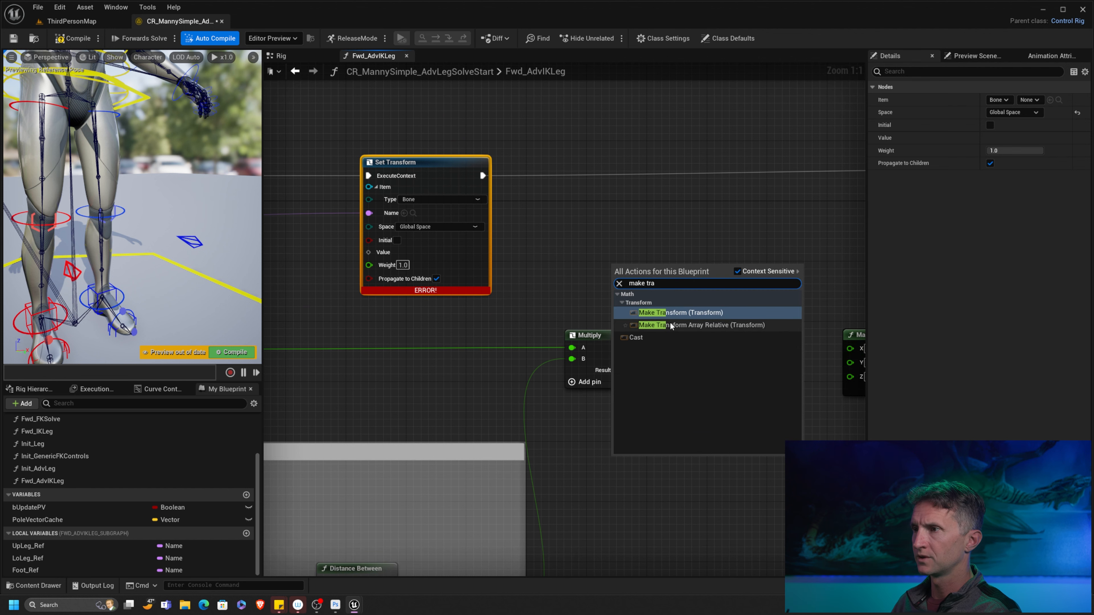
{"action": "left_click", "coordinate": [681, 313]}
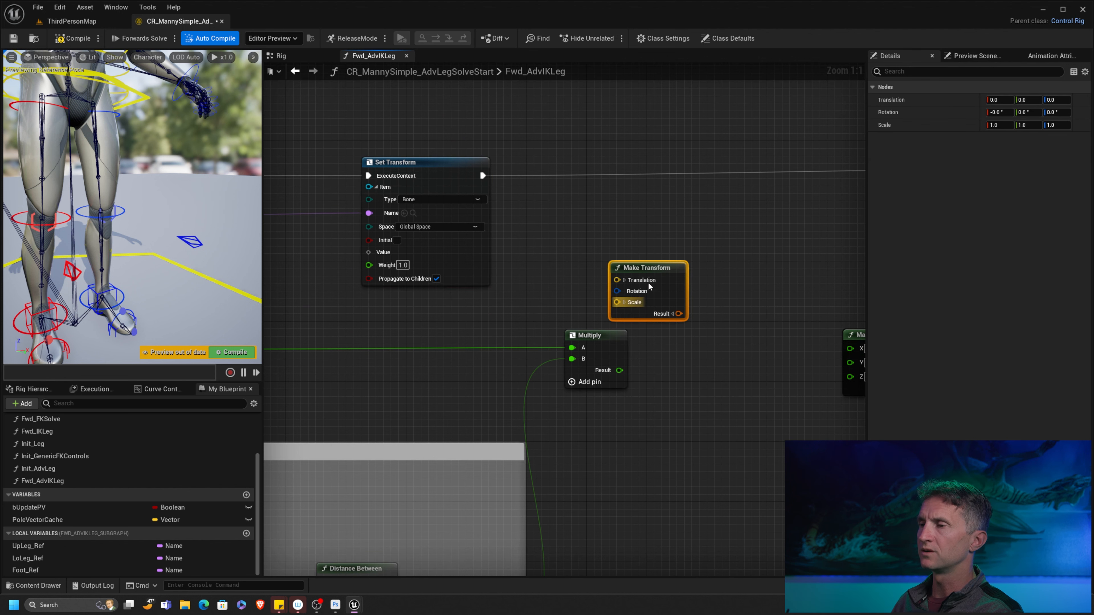
{"action": "left_click_drag", "start_coordinate": [672, 272], "coordinate": [704, 340]}
{"action": "right_click_drag", "start_coordinate": [600, 306], "coordinate": [639, 319]}
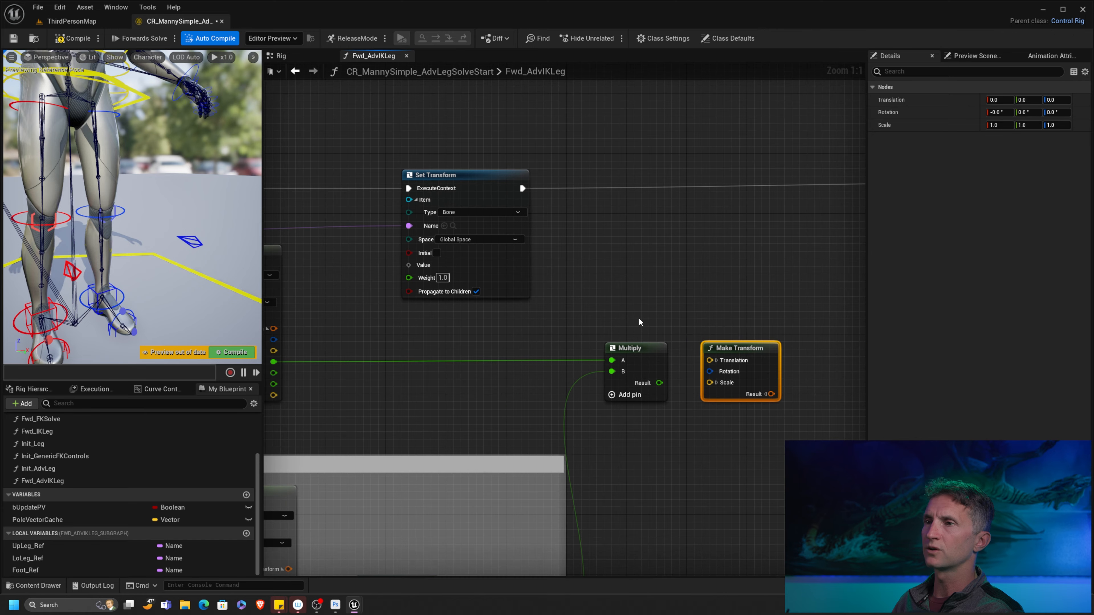
- Arrange Set Transform above Make Transform with Multiply spaced clear of it, and set Set Transform's Space to Local Space
{"action": "left_click_drag", "start_coordinate": [484, 185], "coordinate": [744, 182]}
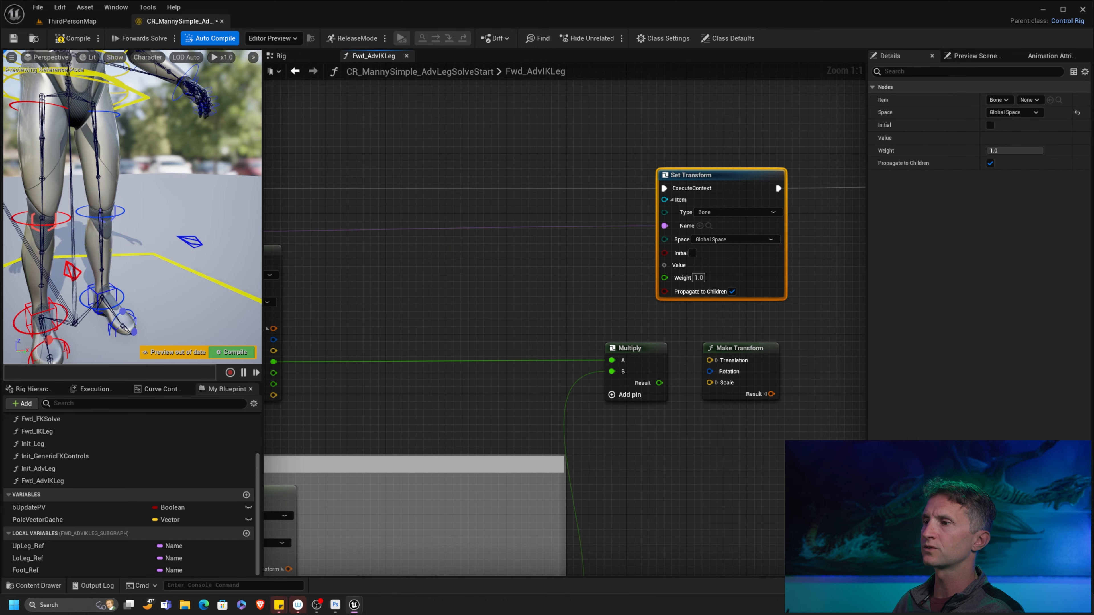
{"action": "right_click_drag", "start_coordinate": [653, 355], "coordinate": [567, 286]}
{"action": "left_click_drag", "start_coordinate": [568, 286], "coordinate": [530, 286]}
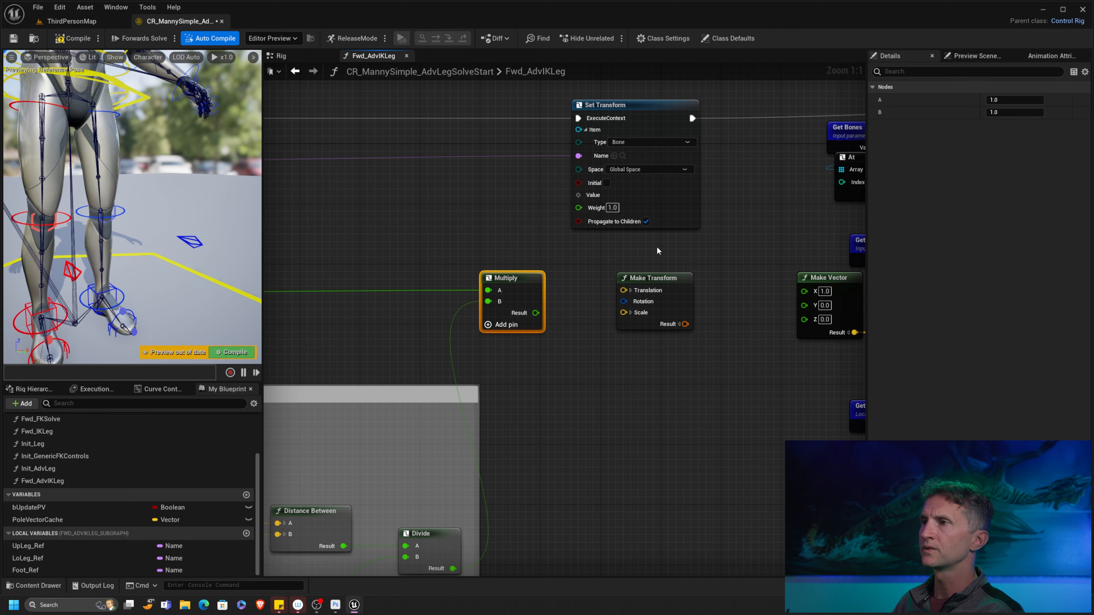
{"action": "left_click", "coordinate": [658, 171]}
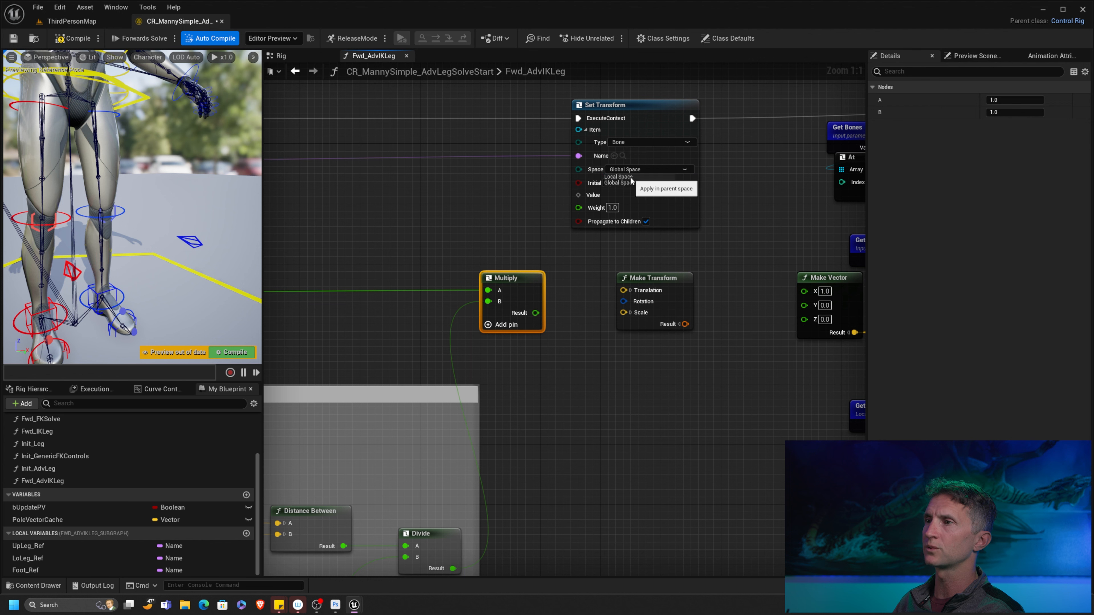
{"action": "left_click", "coordinate": [629, 176]}
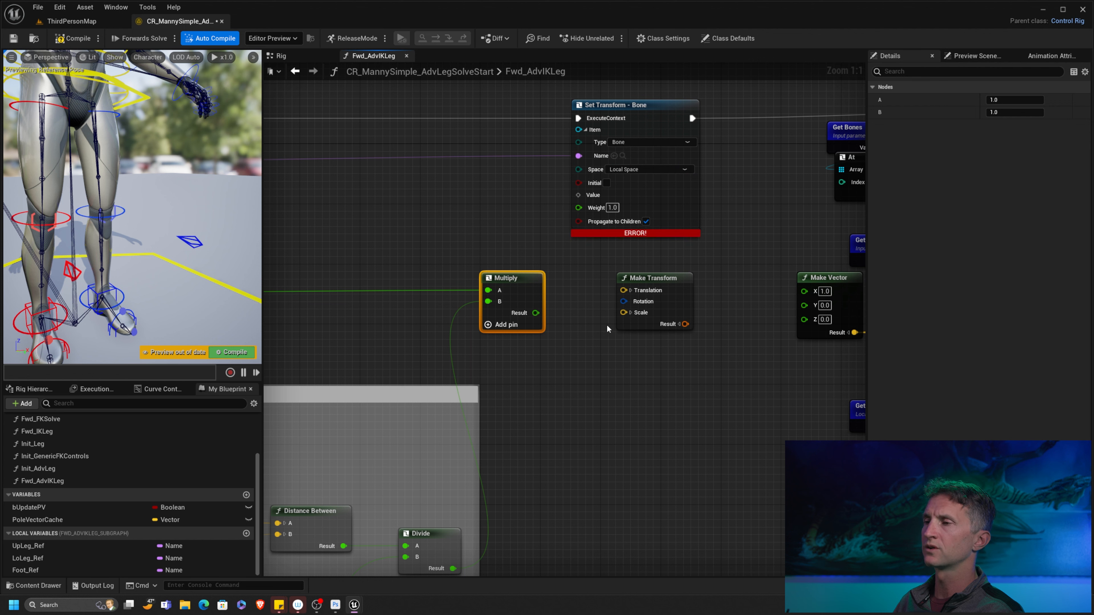
- Expand Make Transform's Translation, connect the Multiply result to its X input, and straighten the connection between the two nodes
{"action": "left_click", "coordinate": [630, 290]}
{"action": "left_click_drag", "start_coordinate": [536, 313], "coordinate": [621, 293]}
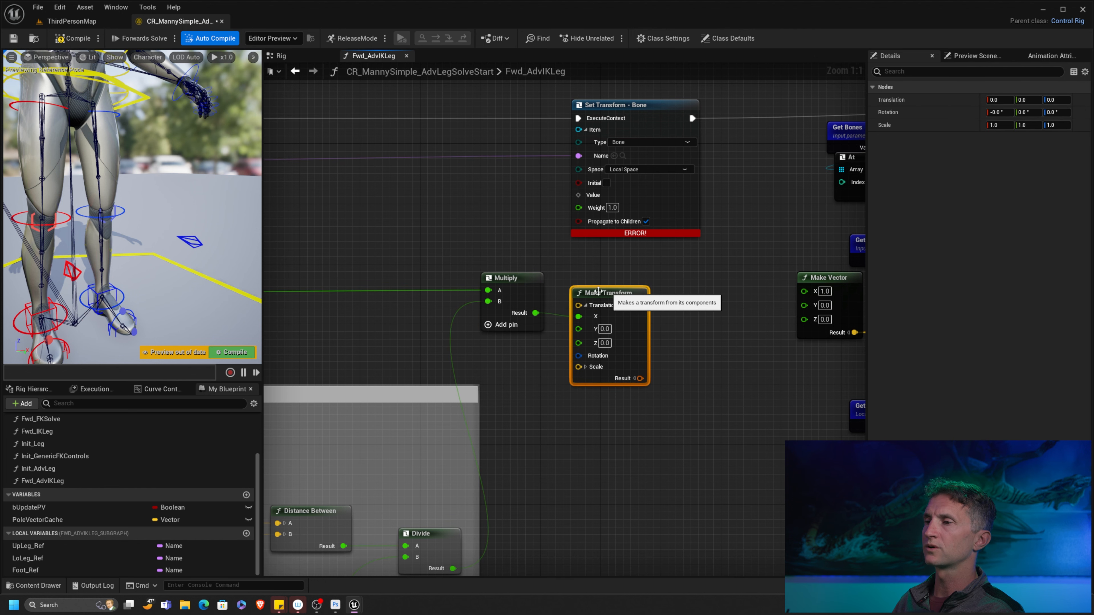
{"action": "left_click_drag", "start_coordinate": [521, 254], "coordinate": [626, 299]}
{"action": "key", "text": "q"}
{"action": "left_click_drag", "start_coordinate": [619, 295], "coordinate": [627, 294]}
{"action": "right_click_drag", "start_coordinate": [474, 233], "coordinate": [666, 266]}
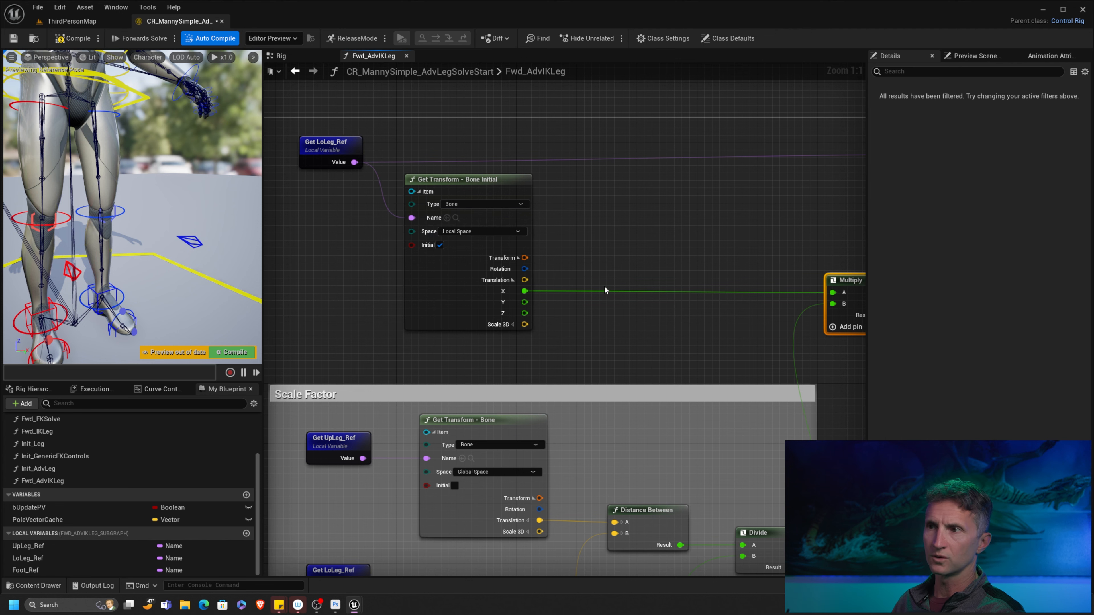
{"action": "right_click_drag", "start_coordinate": [671, 309], "coordinate": [627, 220]}
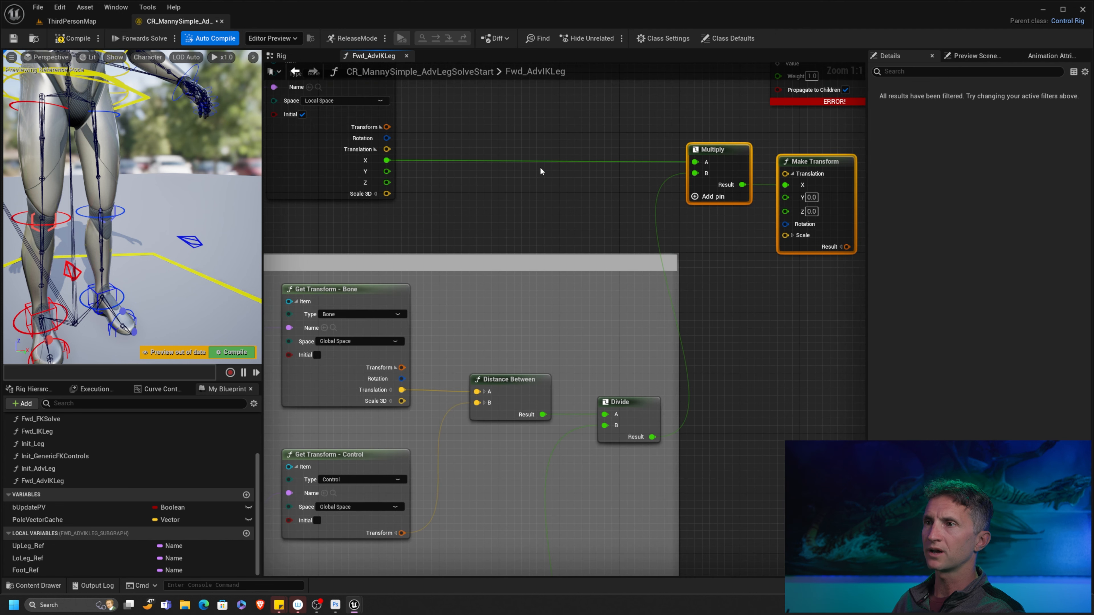
{"action": "right_click_drag", "start_coordinate": [540, 171], "coordinate": [404, 267]}
{"action": "left_click", "coordinate": [665, 232]}
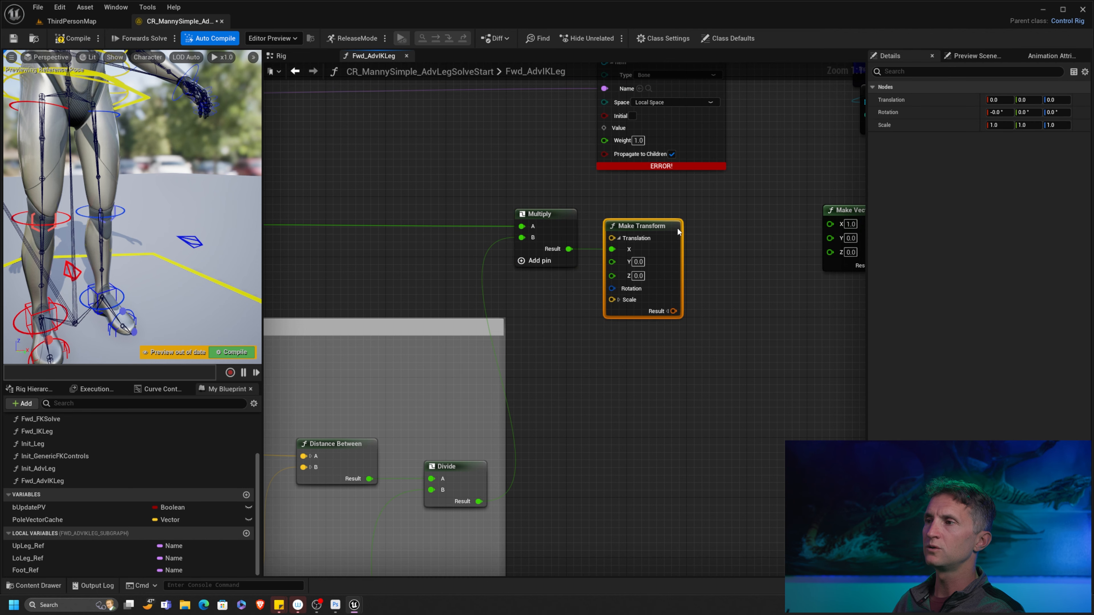
{"action": "right_click_drag", "start_coordinate": [665, 233], "coordinate": [612, 323]}
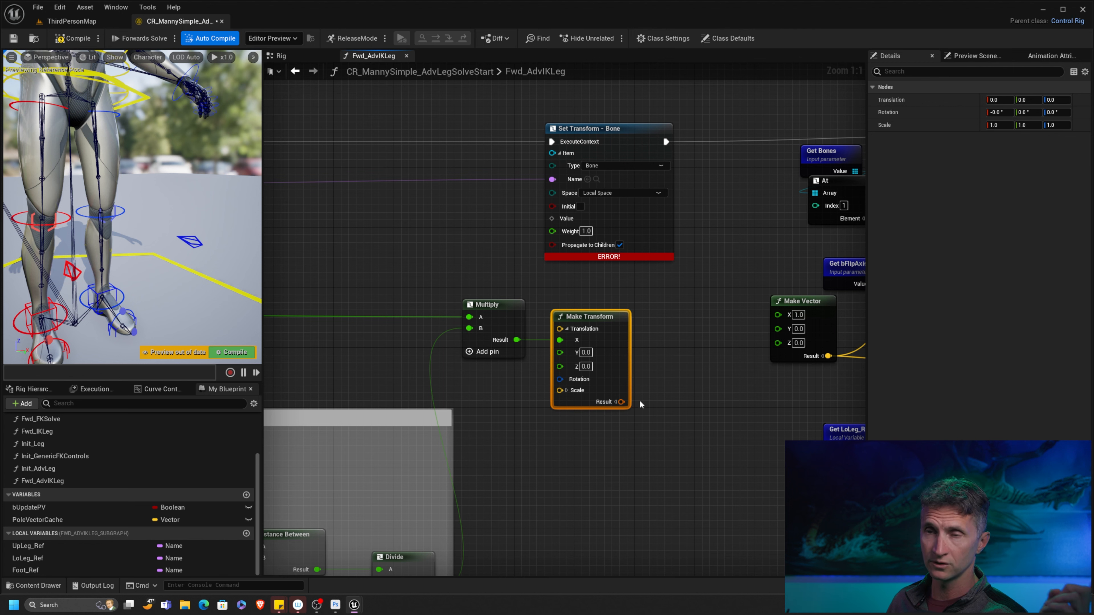
- Connect the Make Transform result to Set Transform's Value input and compile the rig
{"action": "left_click_drag", "start_coordinate": [621, 402], "coordinate": [552, 218]}
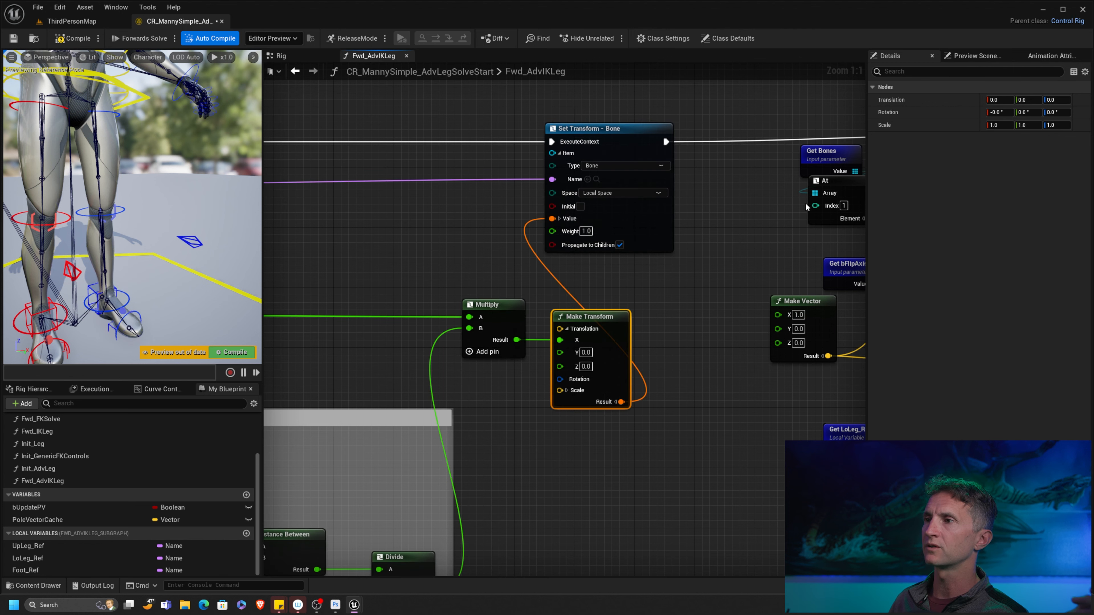
{"action": "left_click", "coordinate": [72, 39]}
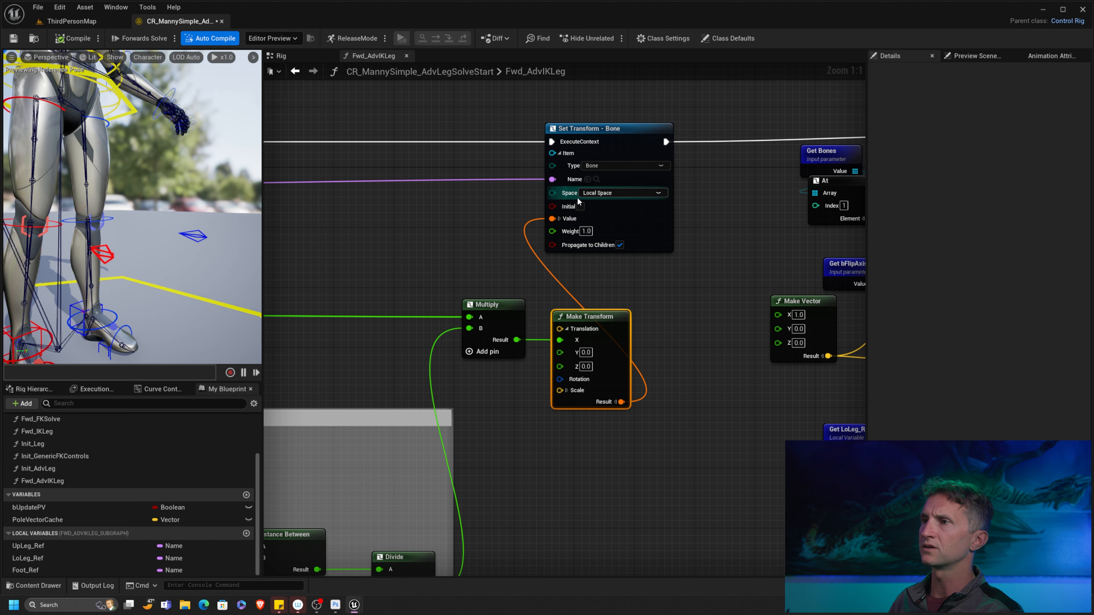
- Test the leg by moving the left knee offset control to about Y 19.3, Z -16.5 in the preview
{"action": "right_click_drag", "start_coordinate": [481, 319], "coordinate": [581, 258]}
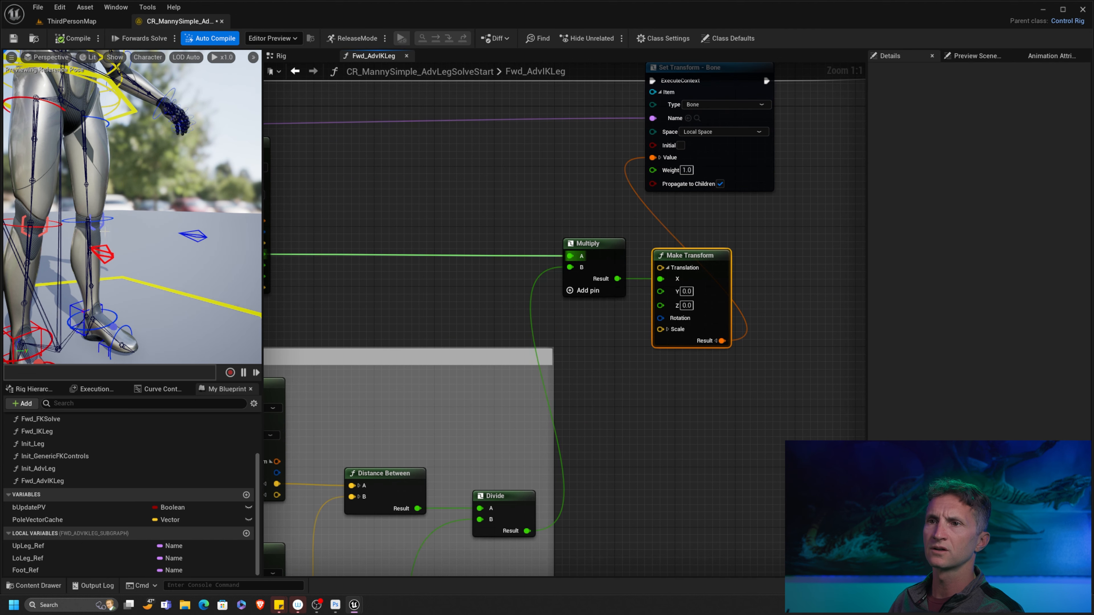
{"action": "left_click", "coordinate": [97, 225]}
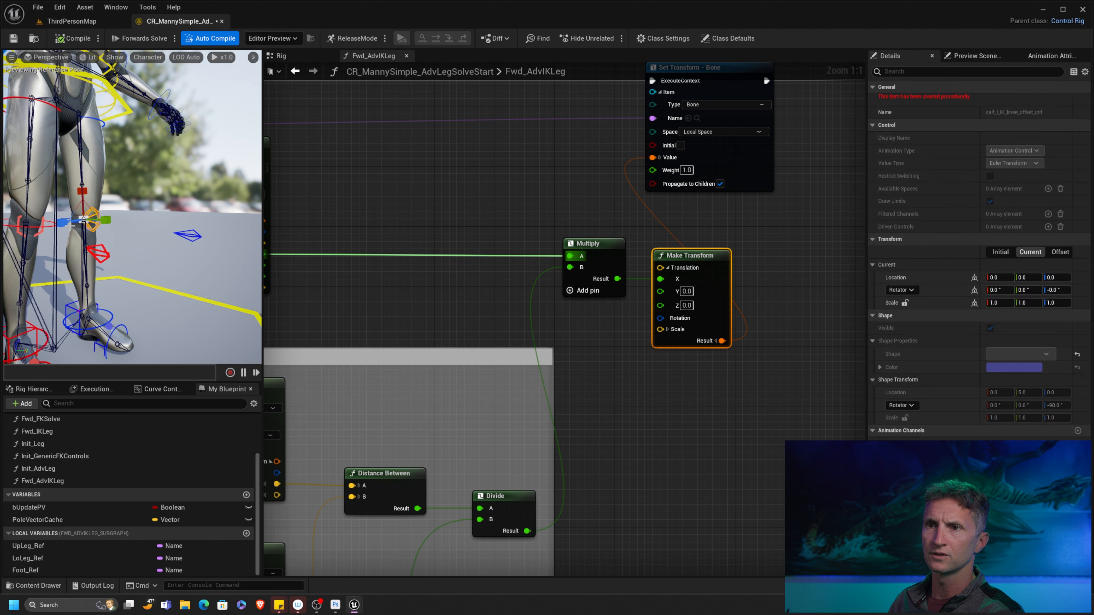
{"action": "left_click_drag", "start_coordinate": [60, 224], "coordinate": [186, 234]}
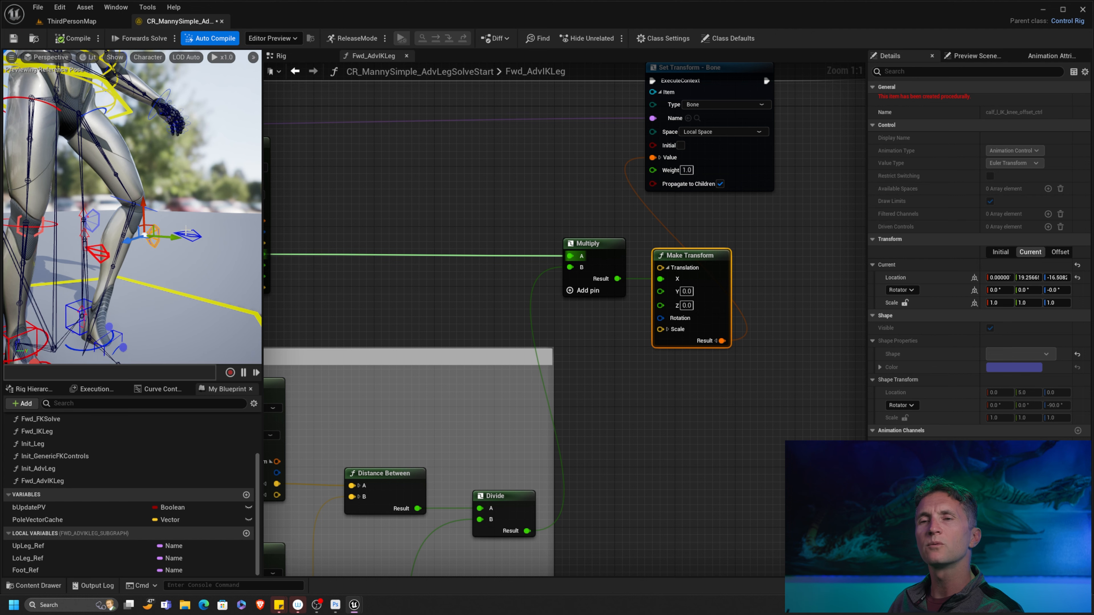
- Examine the Scale Factor nodes and trace their result through Multiply and Make Transform into Set Transform
{"action": "scroll", "coordinate": [528, 208], "scroll_direction": "down", "scroll_amount": 3}
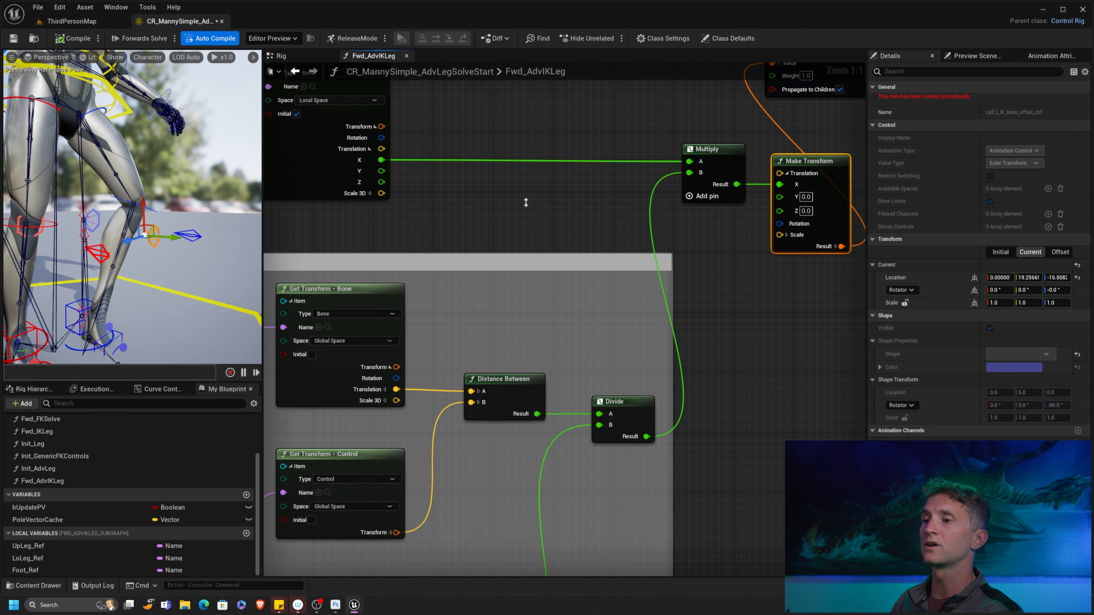
{"action": "right_click_drag", "start_coordinate": [421, 349], "coordinate": [496, 365]}
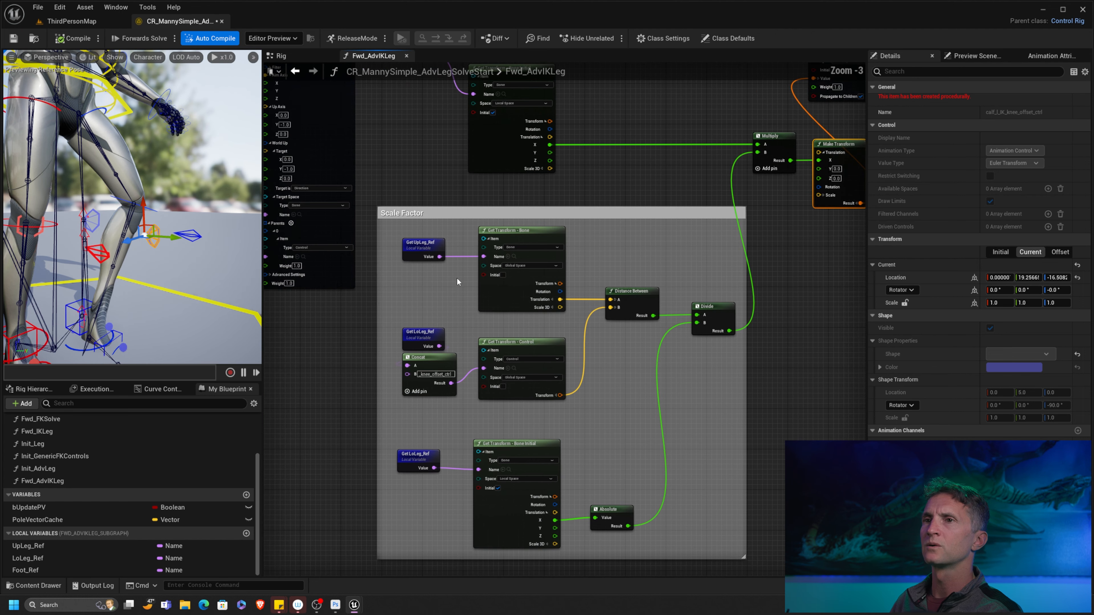
{"action": "scroll", "coordinate": [437, 282], "scroll_direction": "up", "scroll_amount": 3}
{"action": "left_click_drag", "start_coordinate": [446, 218], "coordinate": [446, 223]}
{"action": "left_click_drag", "start_coordinate": [474, 334], "coordinate": [436, 411]}
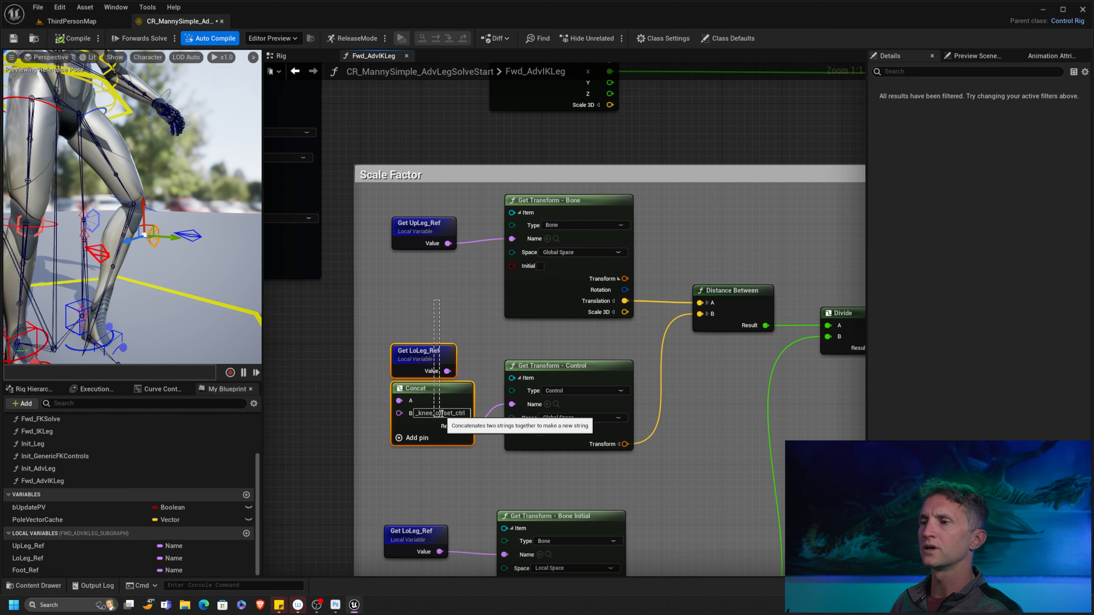
{"action": "right_click_drag", "start_coordinate": [718, 326], "coordinate": [616, 273]}
{"action": "left_click", "coordinate": [638, 269]}
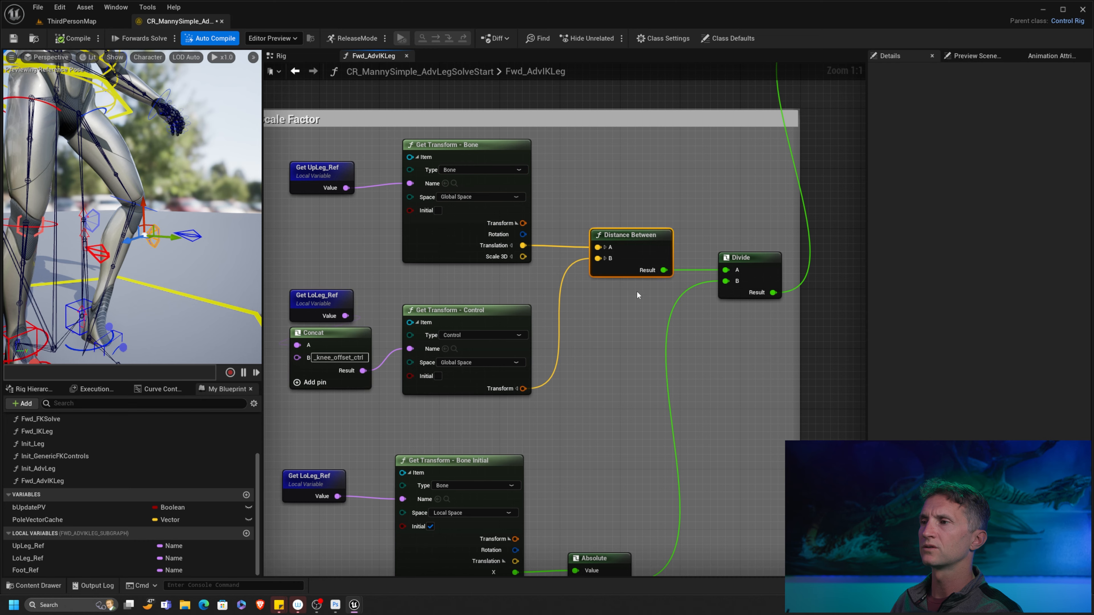
{"action": "right_click_drag", "start_coordinate": [696, 371], "coordinate": [722, 247]}
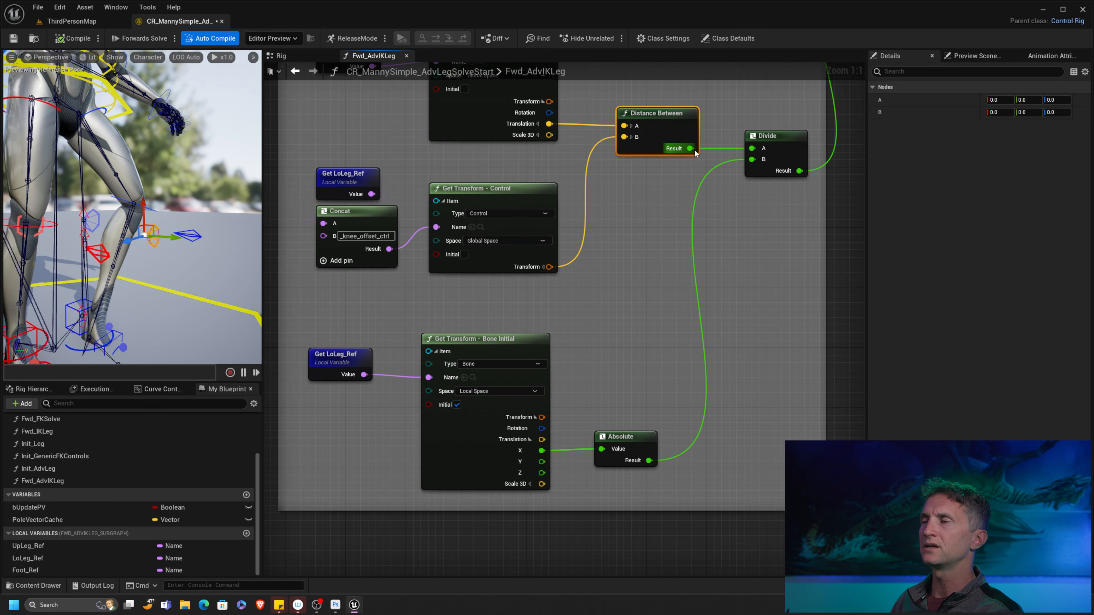
{"action": "left_click", "coordinate": [369, 337]}
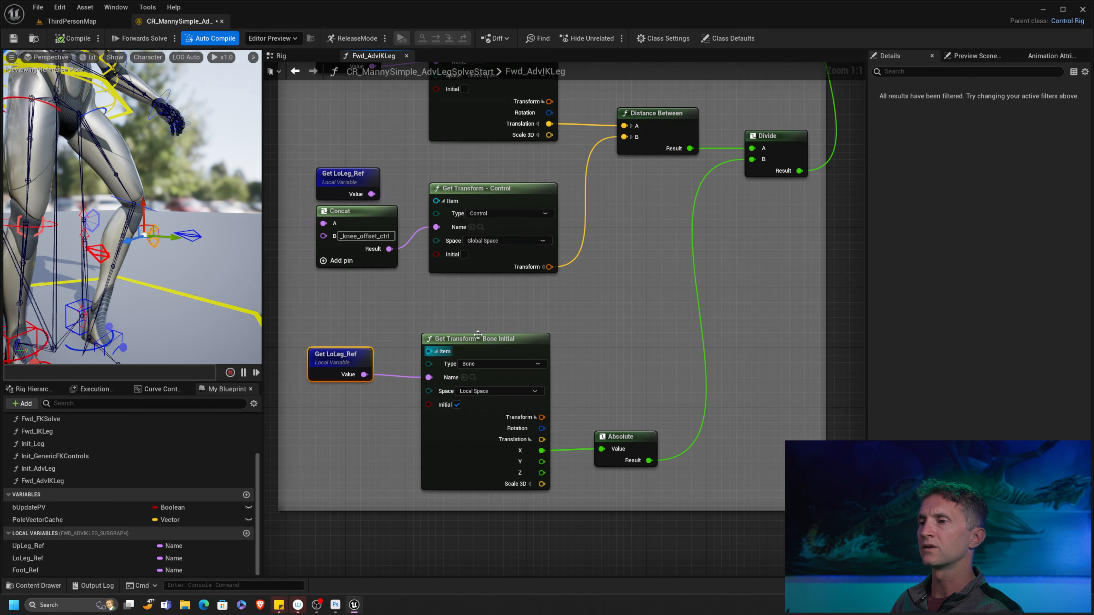
{"action": "left_click", "coordinate": [482, 399]}
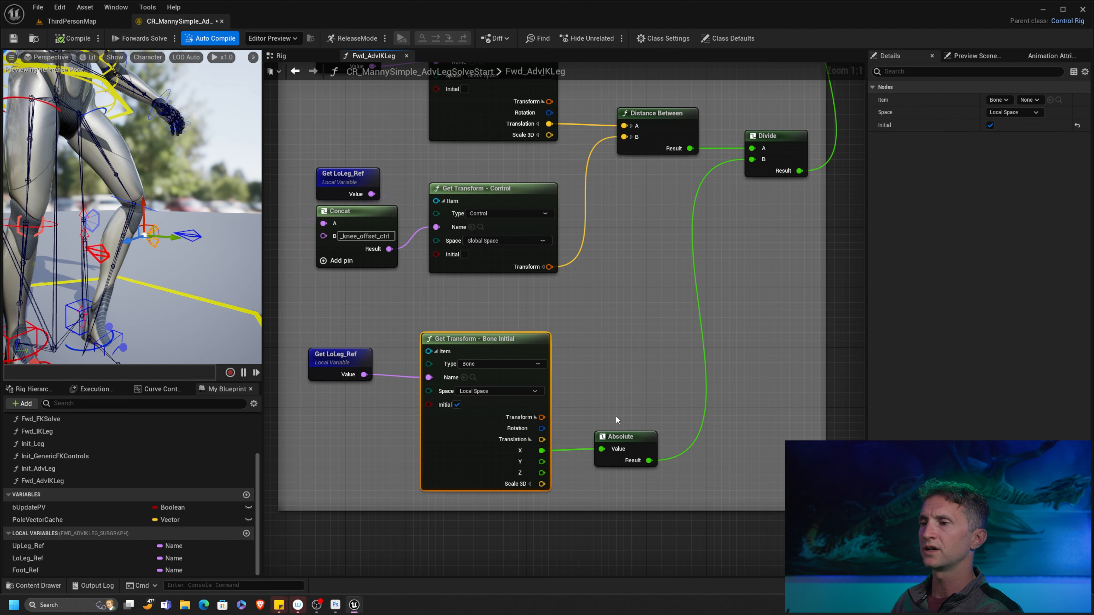
{"action": "right_click_drag", "start_coordinate": [618, 420], "coordinate": [608, 351]}
{"action": "right_click_drag", "start_coordinate": [542, 225], "coordinate": [647, 300]}
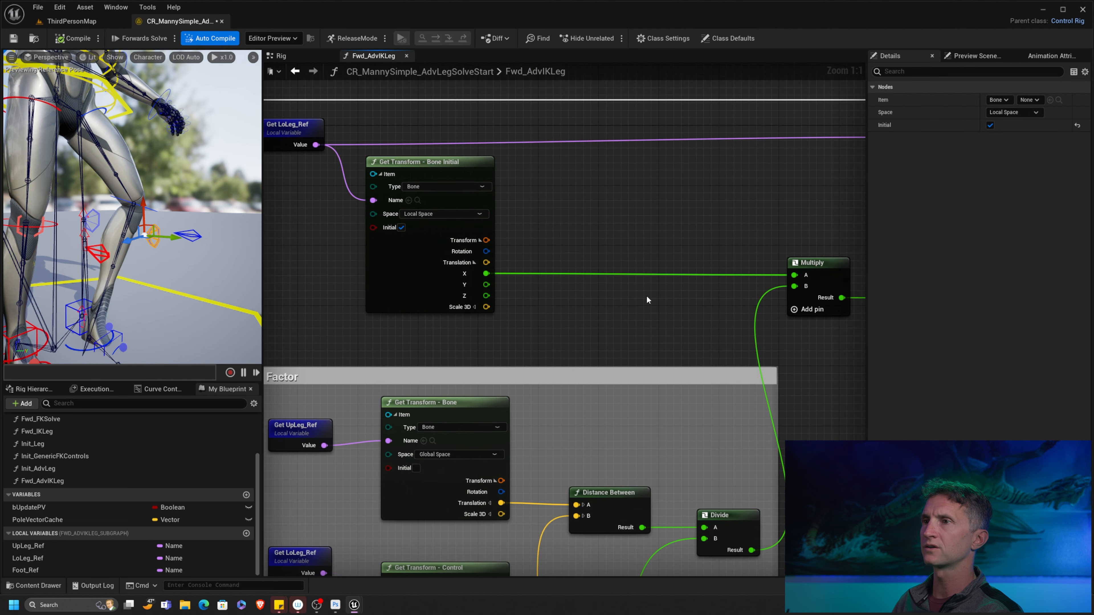
{"action": "right_click_drag", "start_coordinate": [542, 246], "coordinate": [253, 227]}
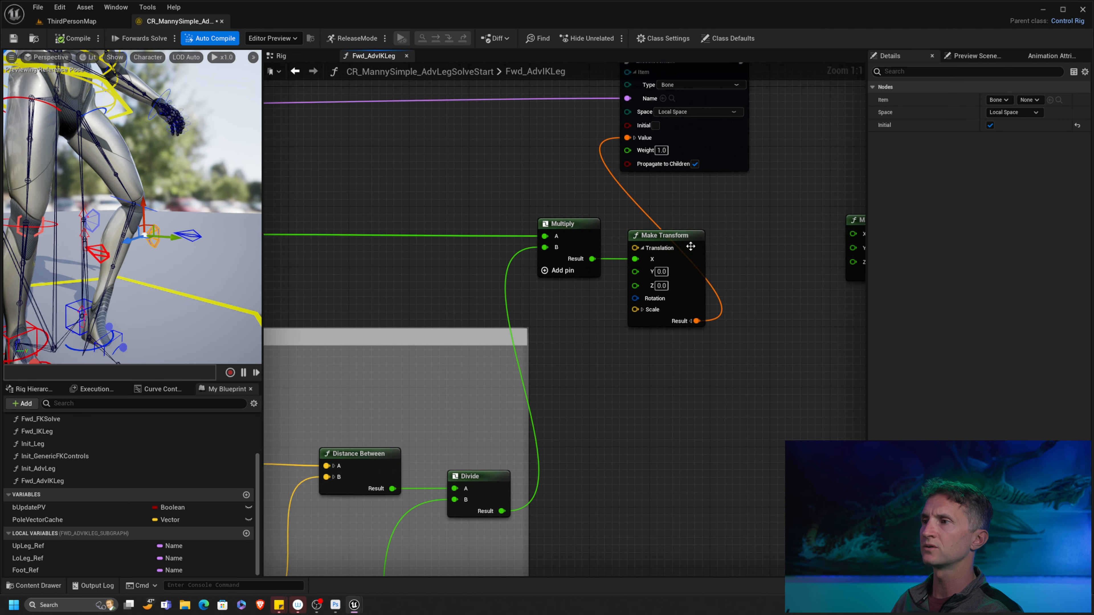
{"action": "right_click_drag", "start_coordinate": [656, 166], "coordinate": [659, 259]}
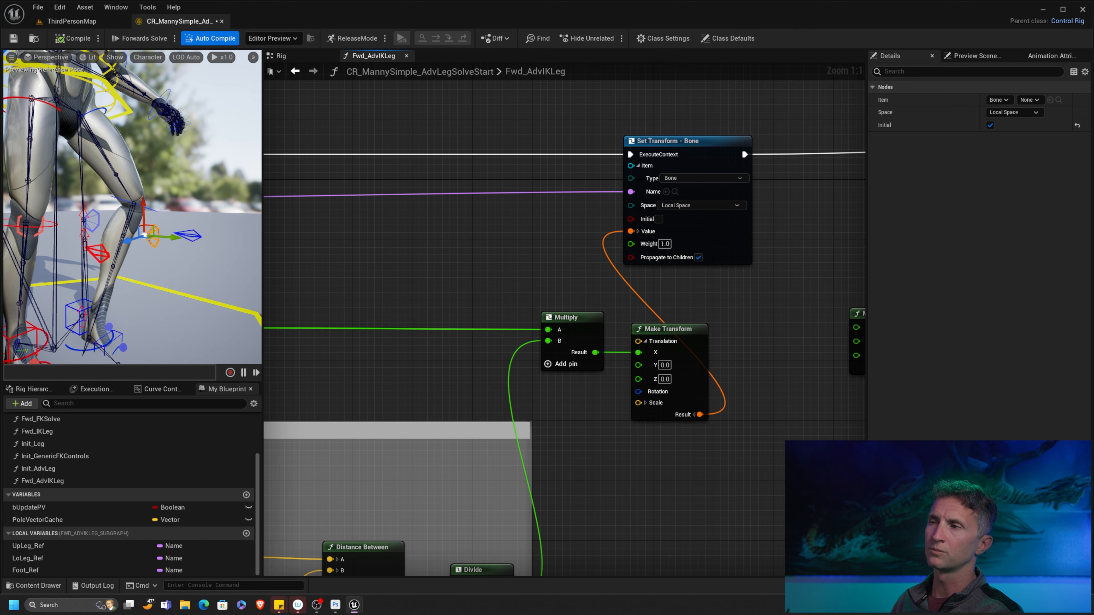
- Disconnect LoLeg_Ref from the Name input of Set Transform
{"action": "scroll", "coordinate": [642, 247], "scroll_direction": "down", "scroll_amount": 5}
{"action": "scroll", "coordinate": [642, 251], "scroll_direction": "up", "scroll_amount": 4}
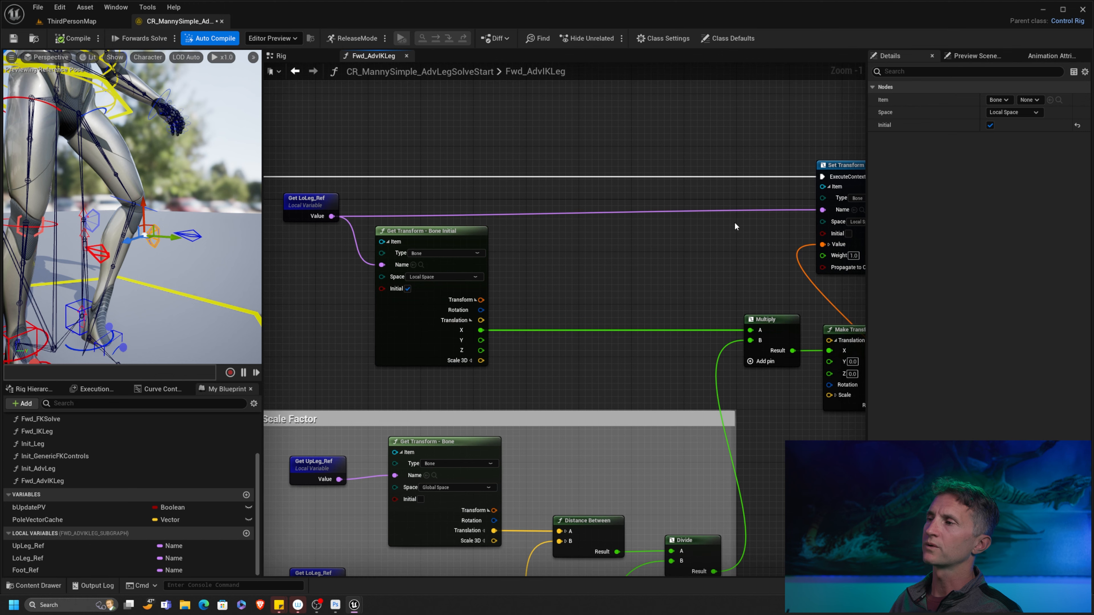
{"action": "left_click", "coordinate": [822, 210], "text": "alt"}
{"action": "right_click_drag", "start_coordinate": [634, 214], "coordinate": [660, 260]}
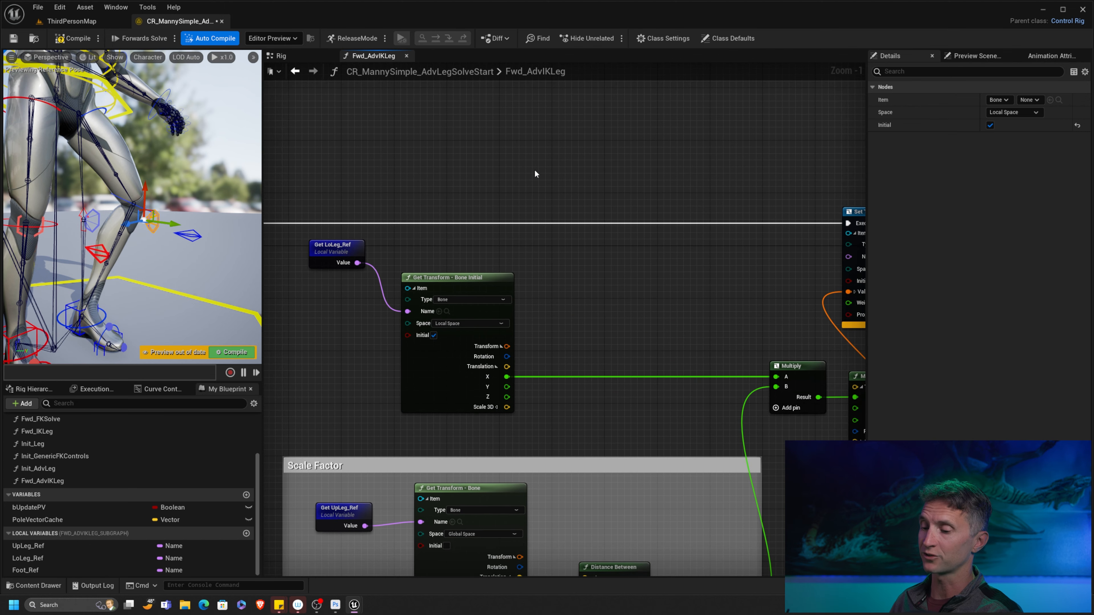
{"action": "right_click_drag", "start_coordinate": [514, 178], "coordinate": [519, 182]}
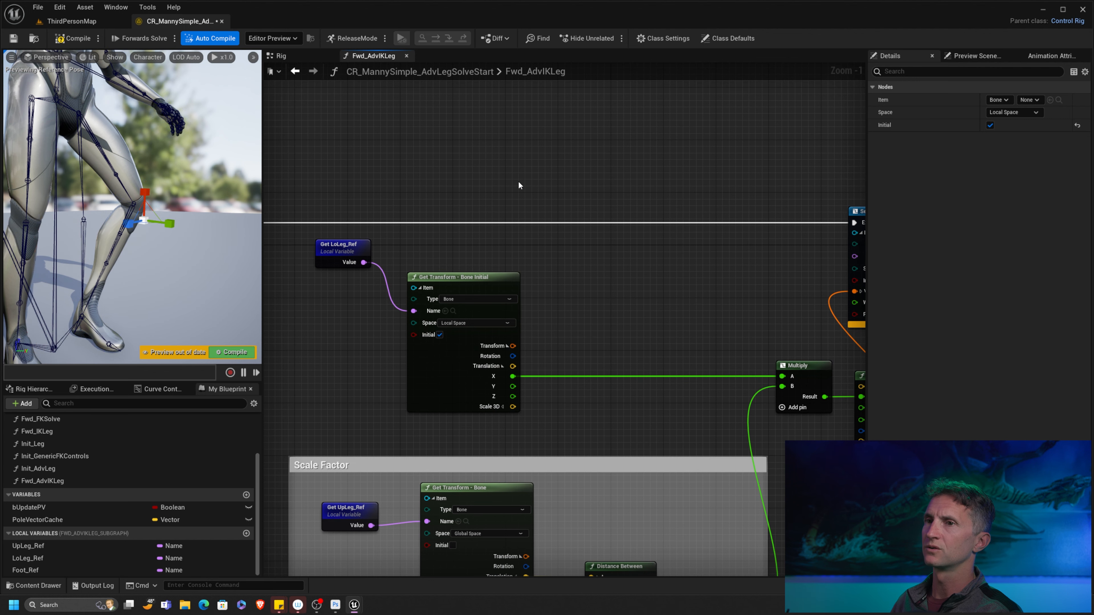
- Add a Get Bones input parameter node and place it above the execution wire
{"action": "right_click", "coordinate": [515, 178]}
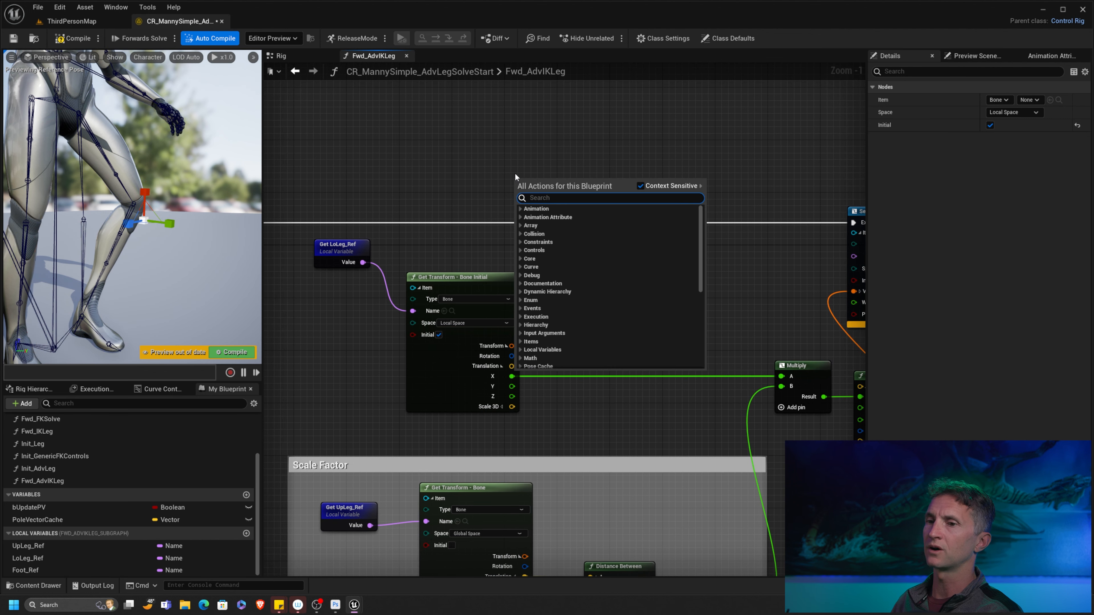
{"action": "type", "text": "get"}
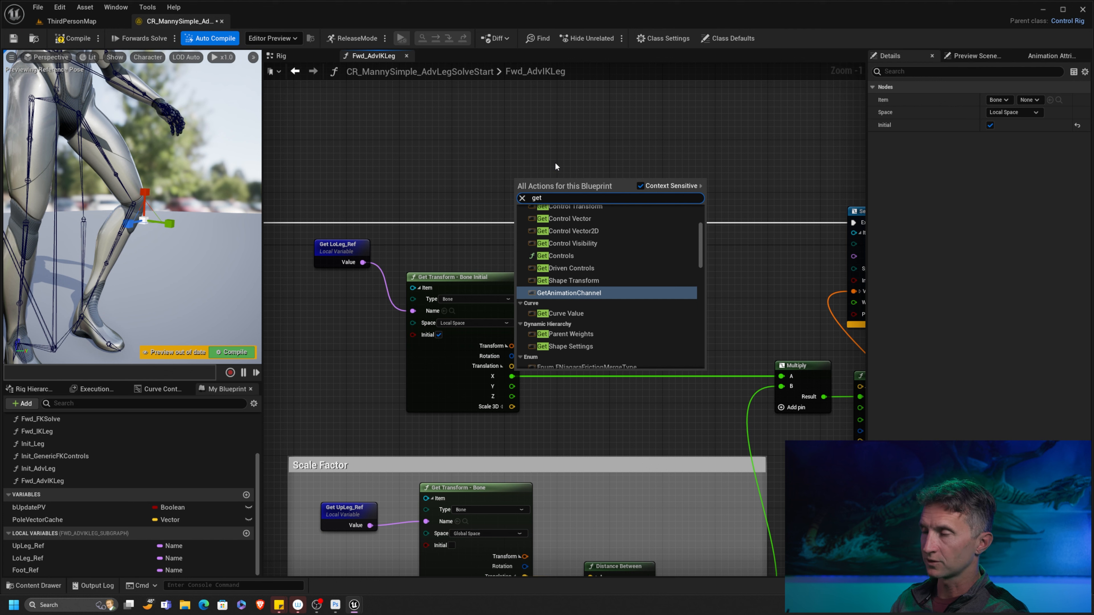
{"action": "type", "text": " bones"}
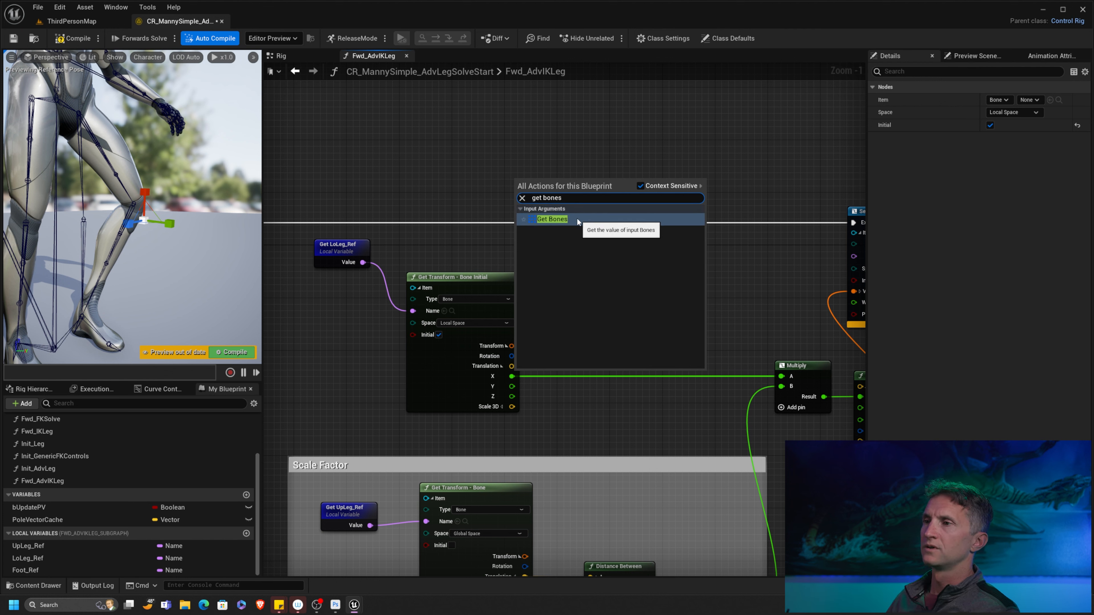
{"action": "left_click", "coordinate": [553, 252]}
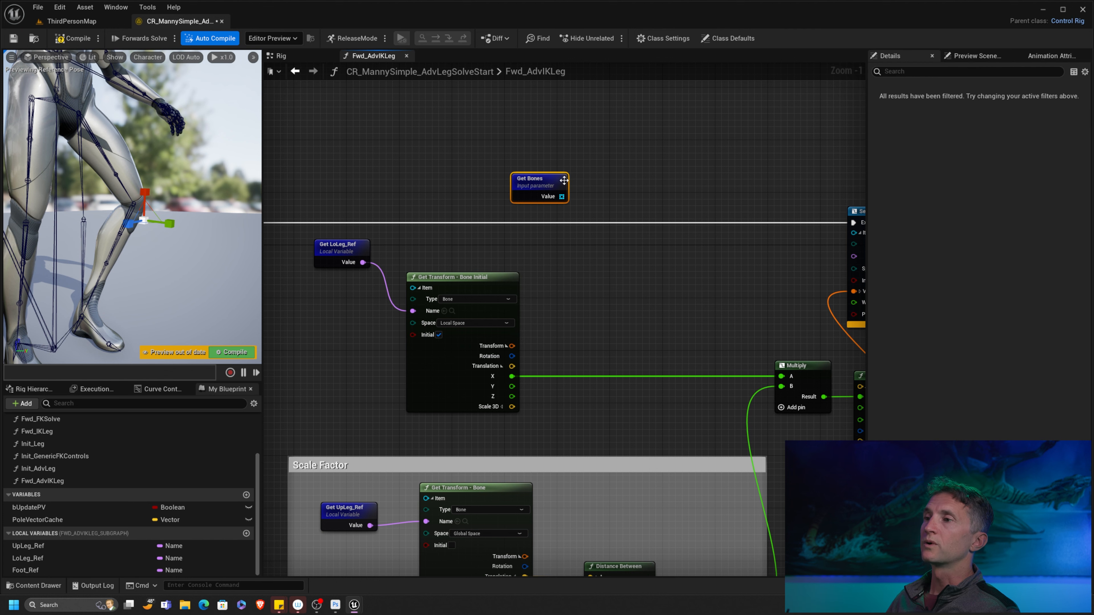
{"action": "left_click_drag", "start_coordinate": [563, 180], "coordinate": [593, 156]}
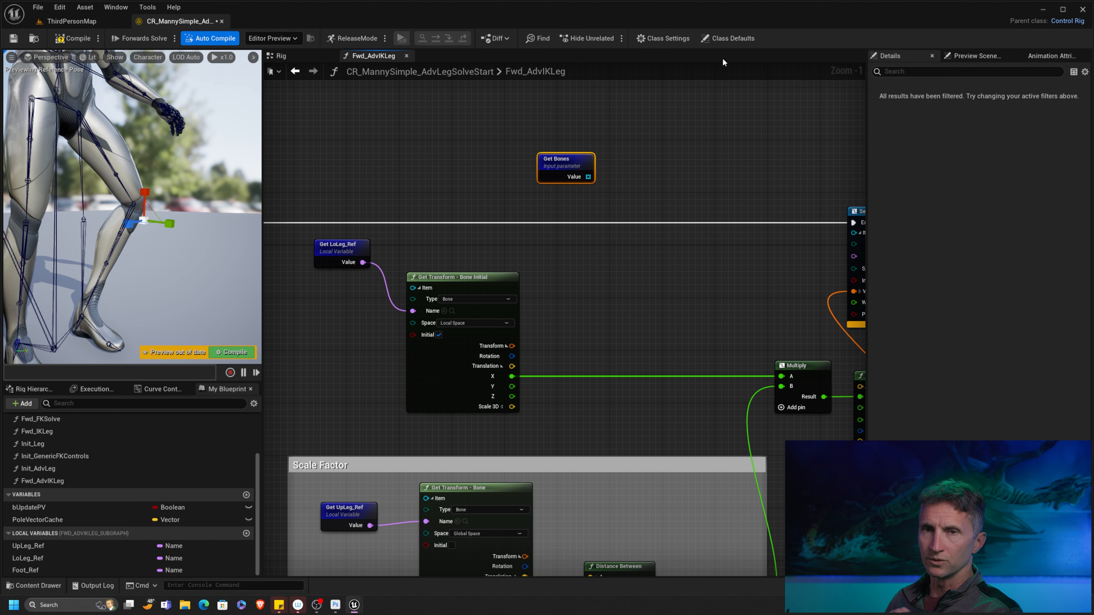
- Add an At node fed by the Get Bones array and set its Index to 1
{"action": "scroll", "coordinate": [652, 189], "scroll_direction": "up", "scroll_amount": 1}
{"action": "left_click_drag", "start_coordinate": [545, 164], "coordinate": [517, 142]}
{"action": "left_click", "coordinate": [602, 208]}
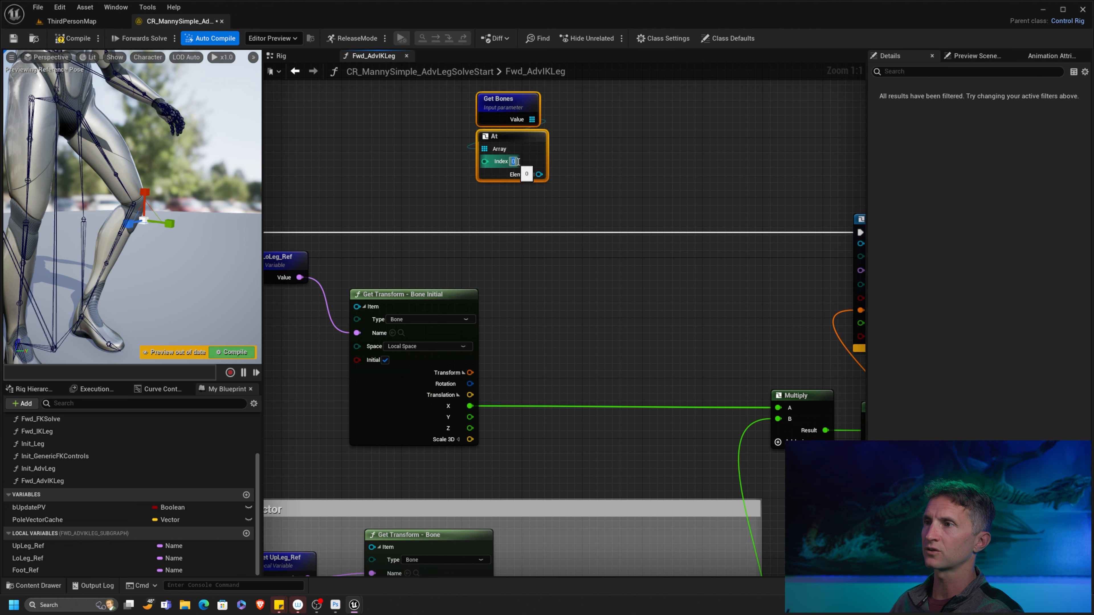
{"action": "type", "text": "1"}
{"action": "left_click", "coordinate": [641, 176]}
- Place Get Bones and At near Set Transform, connect At's Element to its Item input, and compile the rig
{"action": "right_click_drag", "start_coordinate": [603, 201], "coordinate": [544, 208]}
{"action": "left_click_drag", "start_coordinate": [518, 116], "coordinate": [801, 251]}
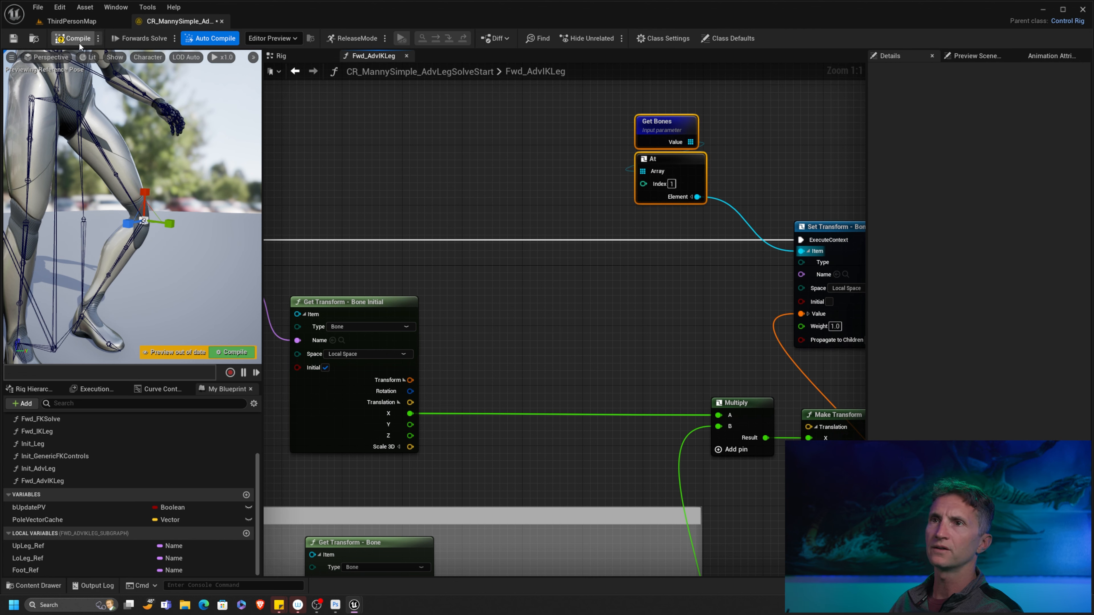
{"action": "left_click", "coordinate": [73, 38]}
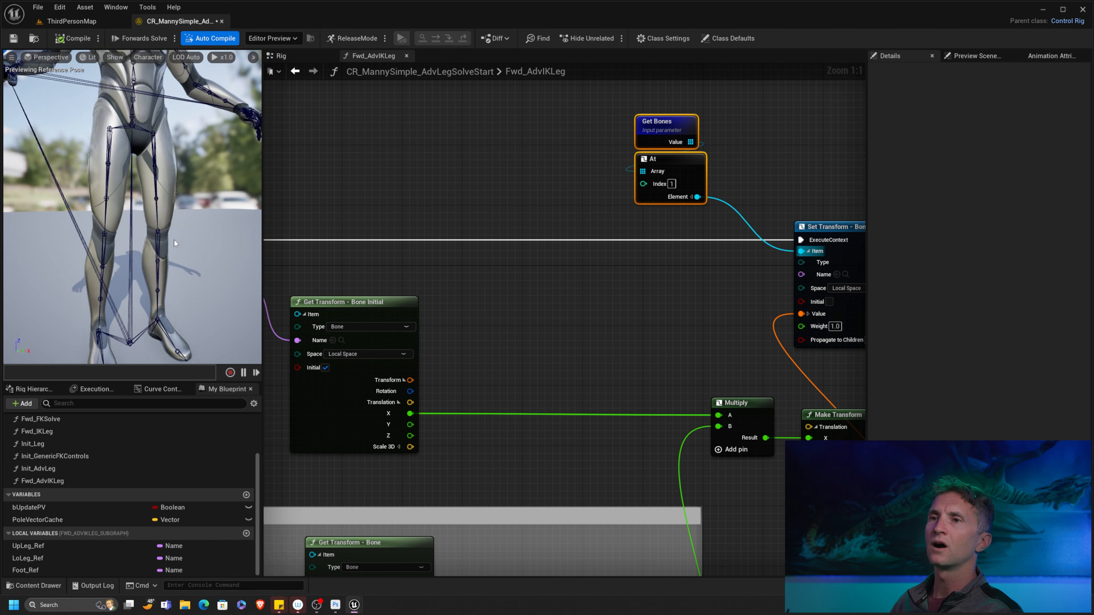
- Test the solve by moving the left foot control to about Y 19.9, Z 15.7 in the preview
{"action": "left_click_drag", "start_coordinate": [170, 252], "coordinate": [211, 248]}
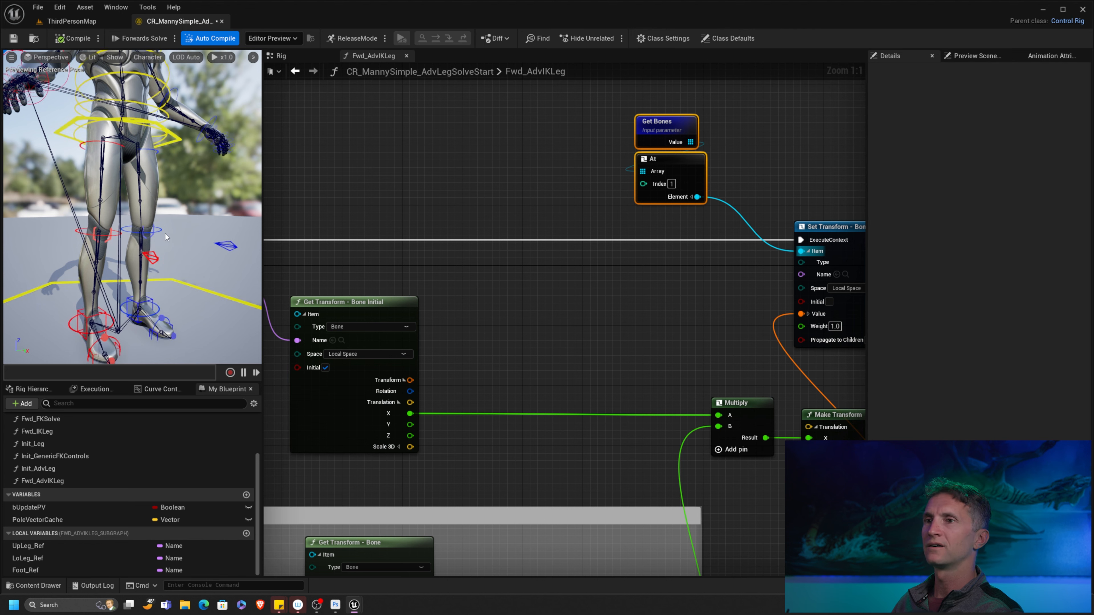
{"action": "scroll", "coordinate": [165, 234], "scroll_direction": "up", "scroll_amount": 3}
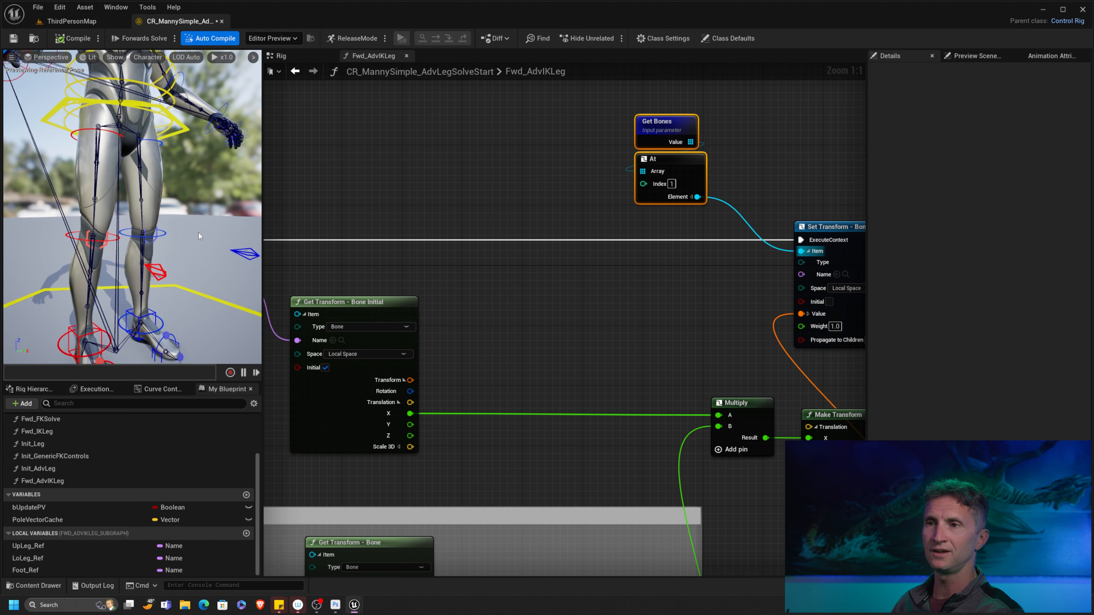
{"action": "scroll", "coordinate": [204, 219], "scroll_direction": "up", "scroll_amount": 4}
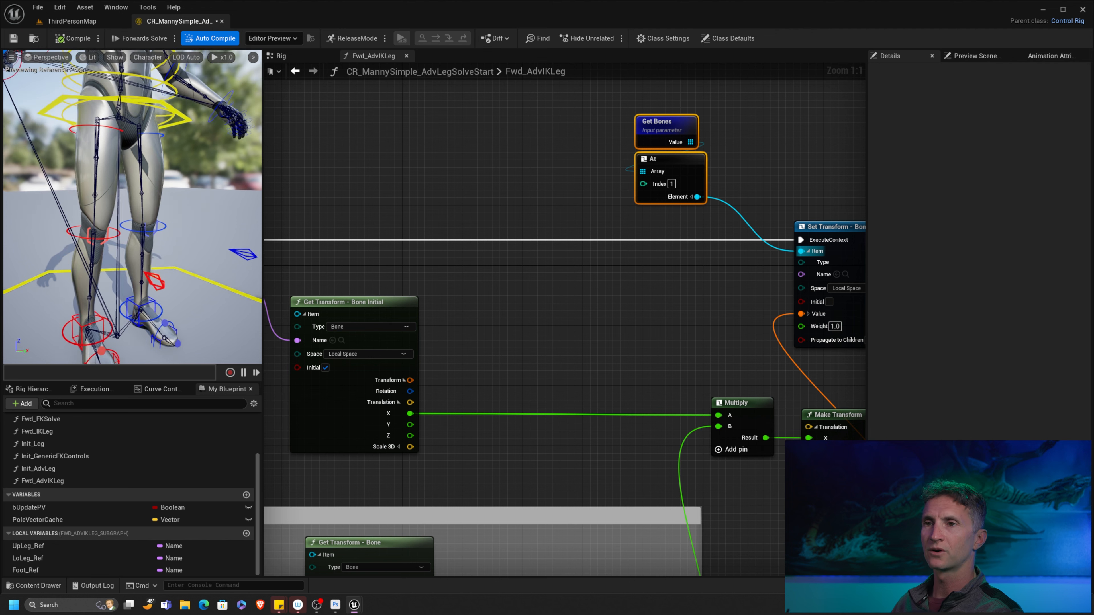
{"action": "right_click_drag", "start_coordinate": [235, 252], "coordinate": [238, 276]}
{"action": "middle_click_drag", "start_coordinate": [178, 226], "coordinate": [195, 224]}
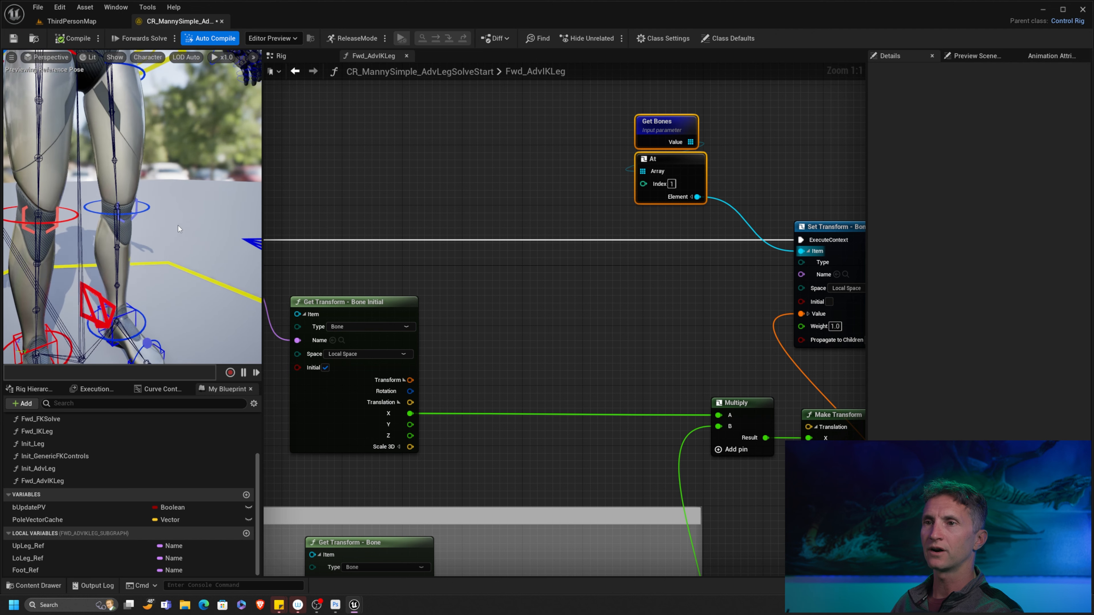
{"action": "left_click_drag", "start_coordinate": [167, 294], "coordinate": [153, 290], "text": "alt"}
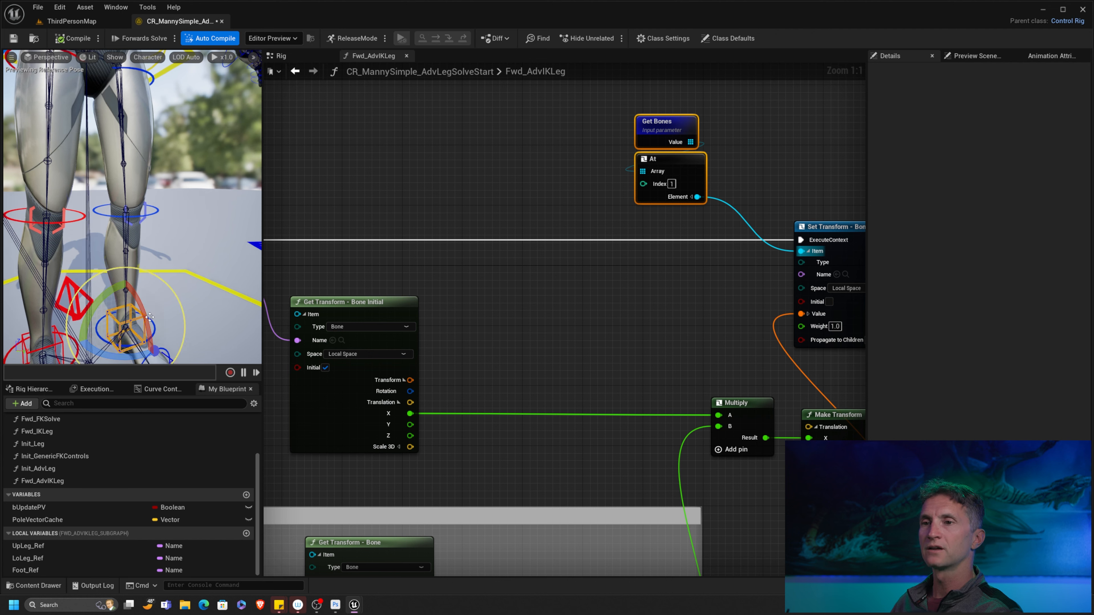
{"action": "left_click", "coordinate": [146, 321]}
{"action": "left_click_drag", "start_coordinate": [126, 301], "coordinate": [184, 319]}
{"action": "right_click_drag", "start_coordinate": [197, 285], "coordinate": [135, 287], "text": "alt"}
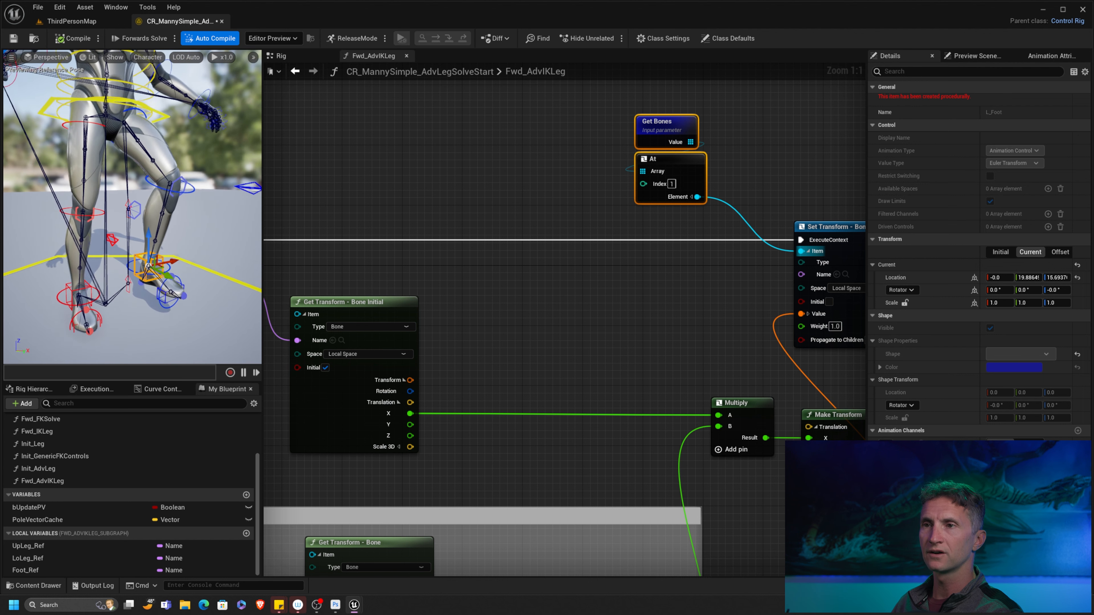
- Move the left knee offset control along its Z axis to about -17.9 to test the lower leg scaling
{"action": "left_click", "coordinate": [181, 188]}
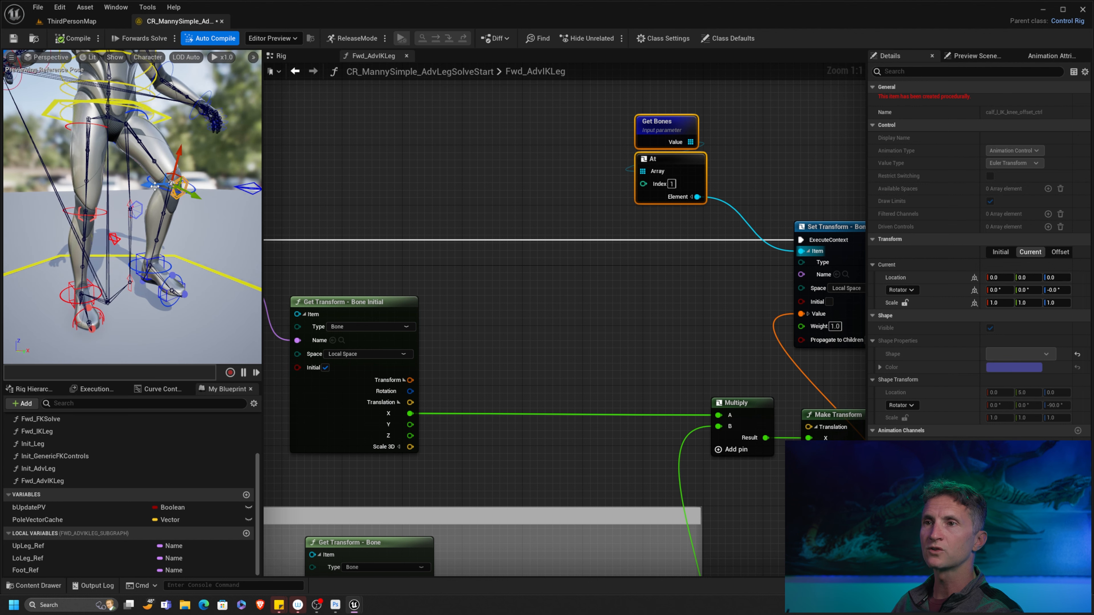
{"action": "left_click_drag", "start_coordinate": [144, 185], "coordinate": [184, 181]}
{"action": "right_click_drag", "start_coordinate": [183, 181], "coordinate": [205, 219]}
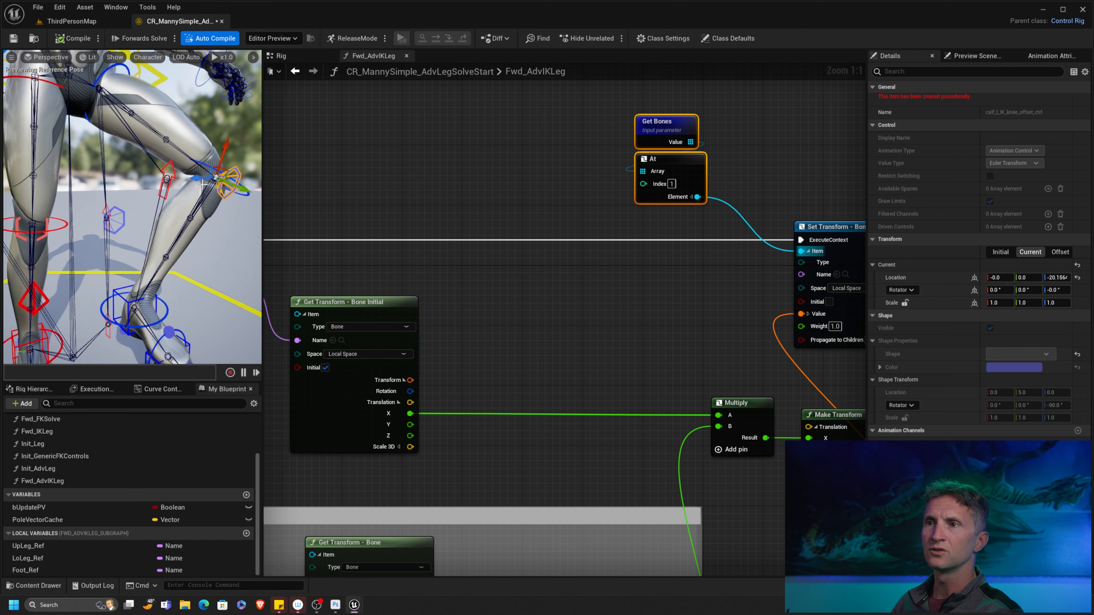
{"action": "left_click_drag", "start_coordinate": [204, 184], "coordinate": [186, 185]}
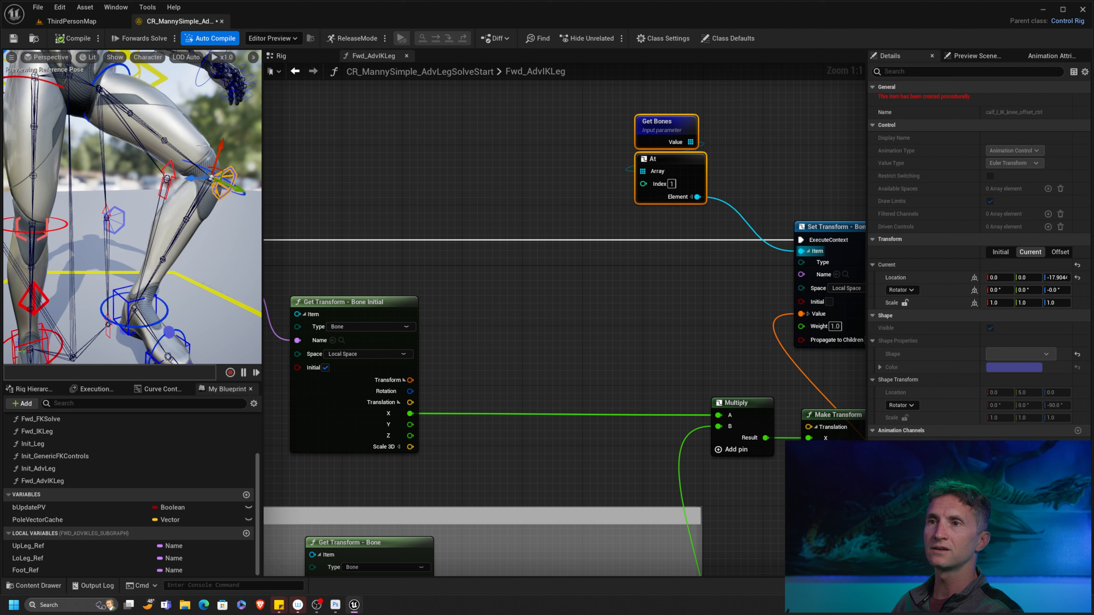
- Check the warning on the Make Transform node and recompile the rig
{"action": "right_click_drag", "start_coordinate": [215, 249], "coordinate": [219, 242]}
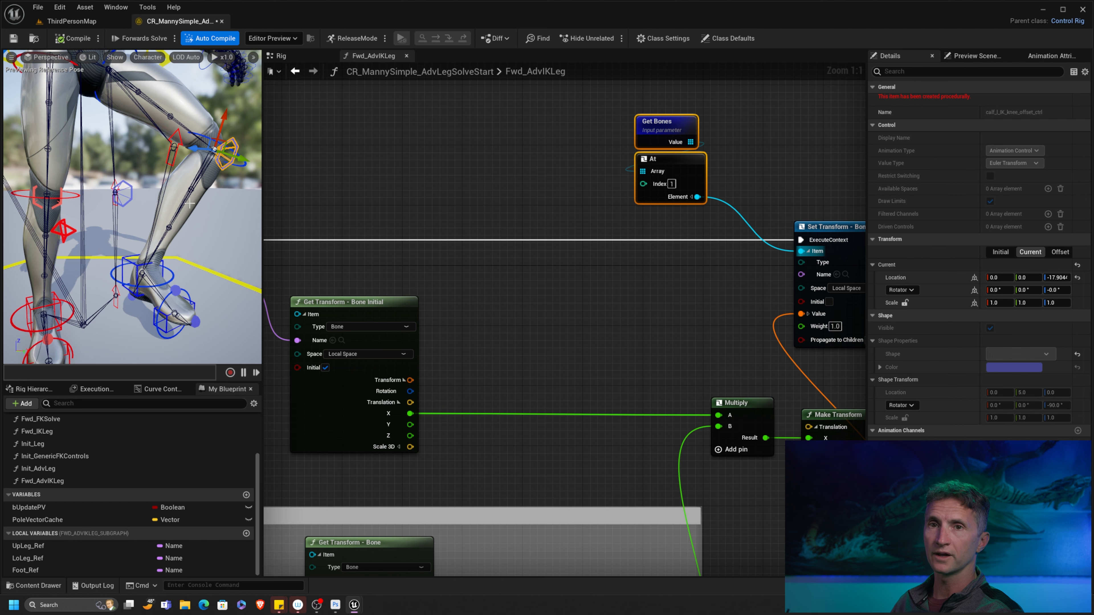
{"action": "scroll", "coordinate": [565, 250], "scroll_direction": "down", "scroll_amount": 8}
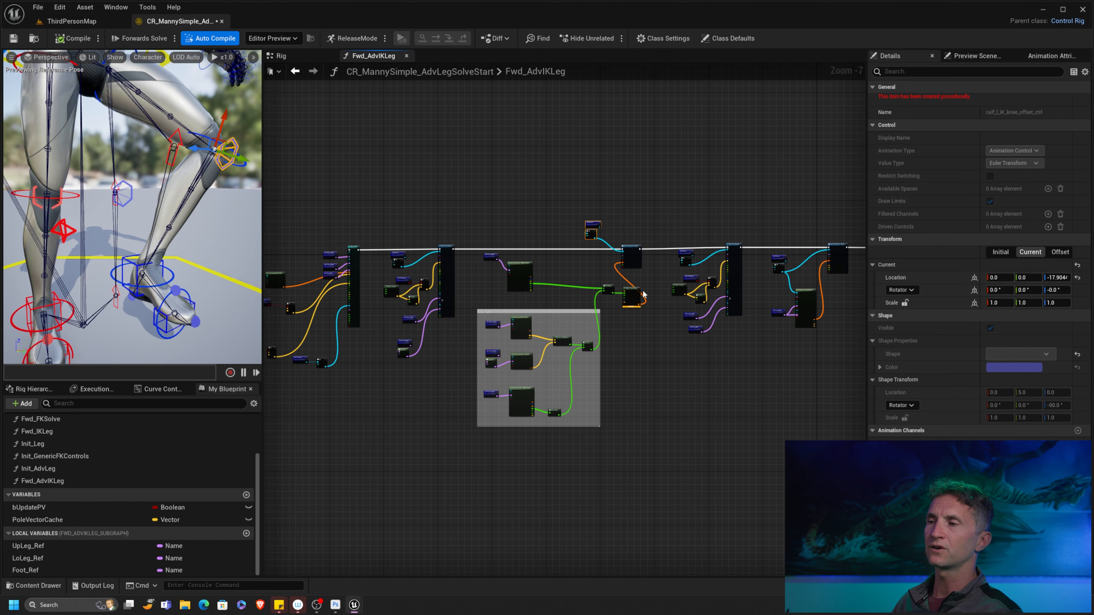
{"action": "scroll", "coordinate": [643, 295], "scroll_direction": "up", "scroll_amount": 8}
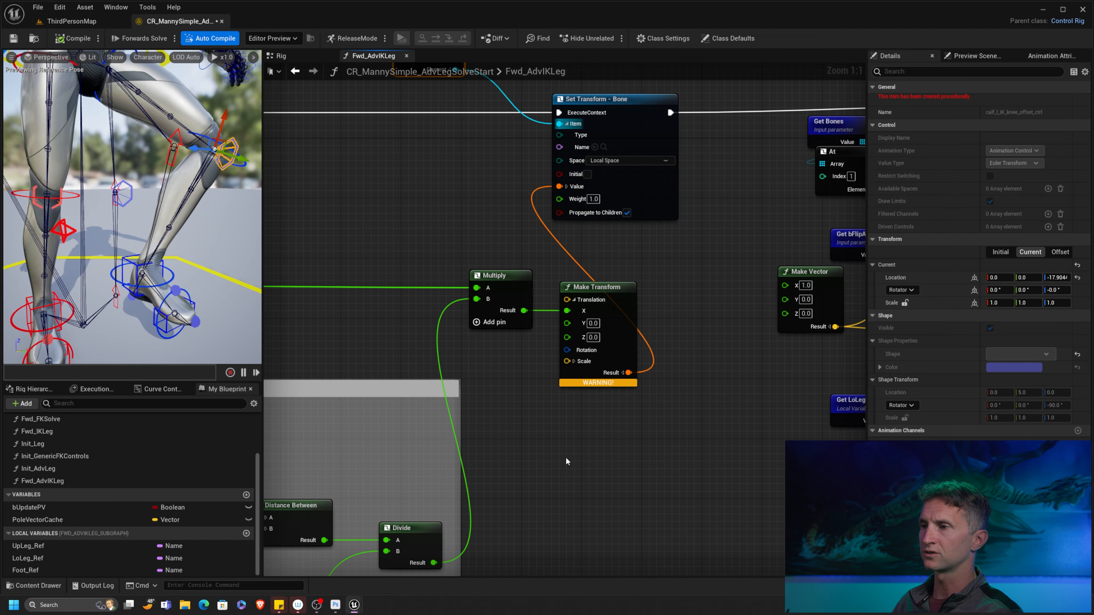
{"action": "mouse_move", "coordinate": [603, 384]}
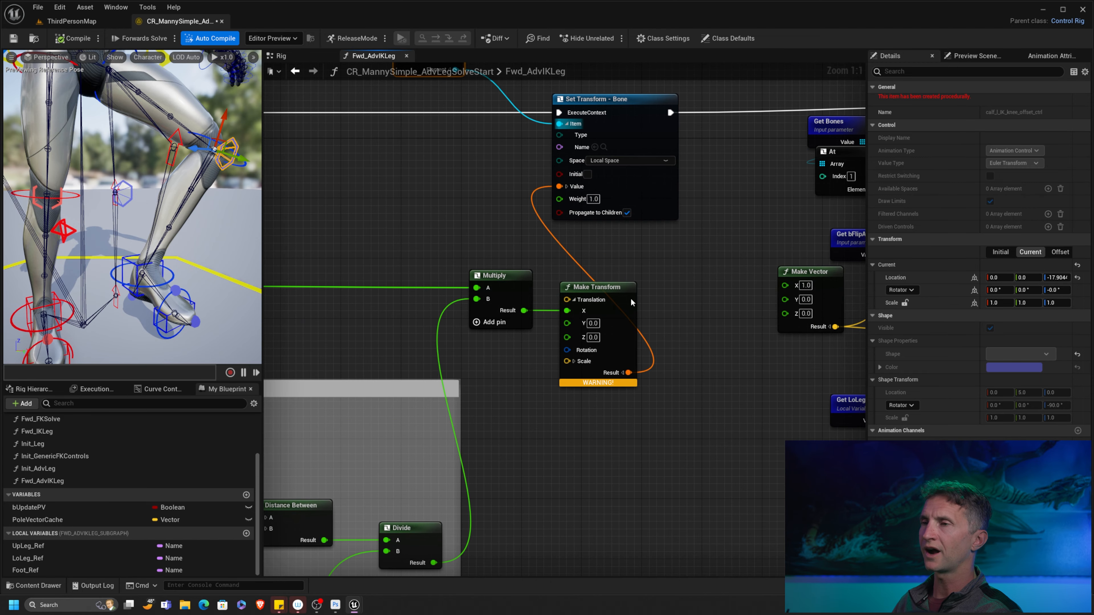
{"action": "left_click", "coordinate": [81, 41]}
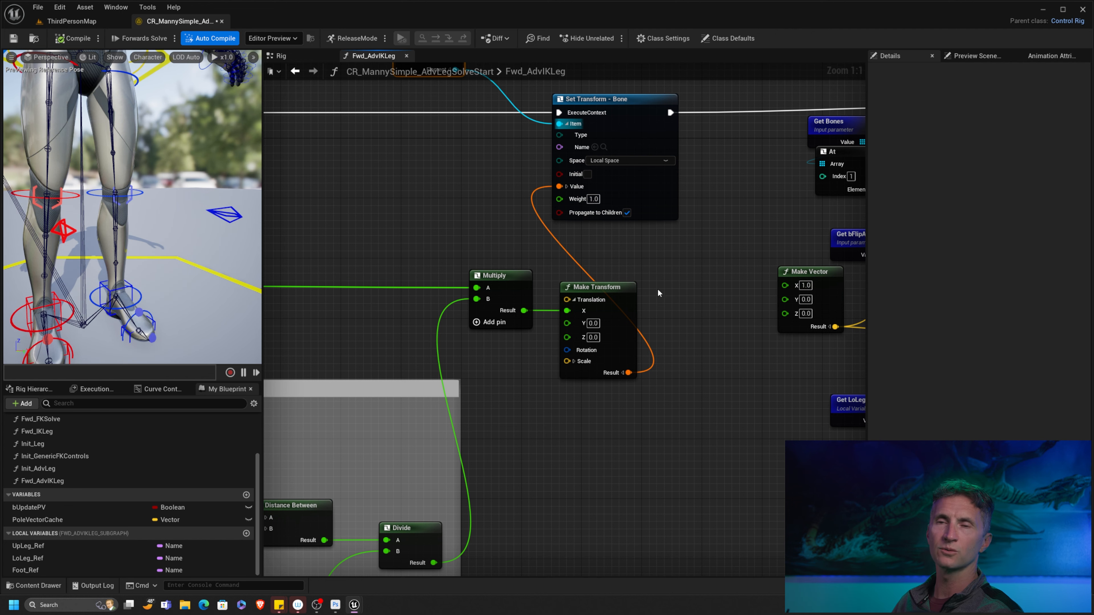
- Move the Get Bones and At nodes next to the Item input of the lower leg's Set Transform node
{"action": "scroll", "coordinate": [603, 280], "scroll_direction": "down", "scroll_amount": 3}
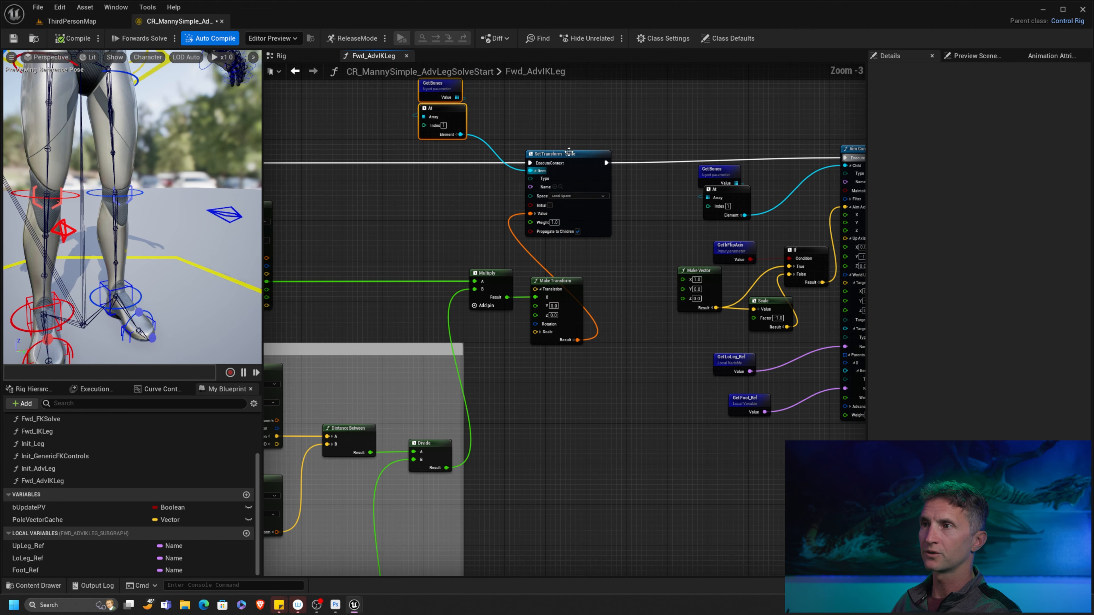
{"action": "right_click_drag", "start_coordinate": [535, 180], "coordinate": [588, 298]}
{"action": "mouse_move", "coordinate": [543, 154]}
{"action": "left_mouse_down"}
{"action": "mouse_move", "coordinate": [463, 257]}
{"action": "mouse_move", "coordinate": [476, 318]}
{"action": "mouse_move", "coordinate": [492, 318]}
{"action": "left_mouse_up"}
{"action": "right_click_drag", "start_coordinate": [571, 354], "coordinate": [631, 210]}
- Copy the lower leg scaling nodes with their Scale Factor comment and locate the foot's Set Transform section
{"action": "scroll", "coordinate": [631, 211], "scroll_direction": "down", "scroll_amount": 5}
{"action": "left_click_drag", "start_coordinate": [503, 165], "coordinate": [667, 386]}
{"action": "right_click_drag", "start_coordinate": [737, 347], "coordinate": [368, 348]}
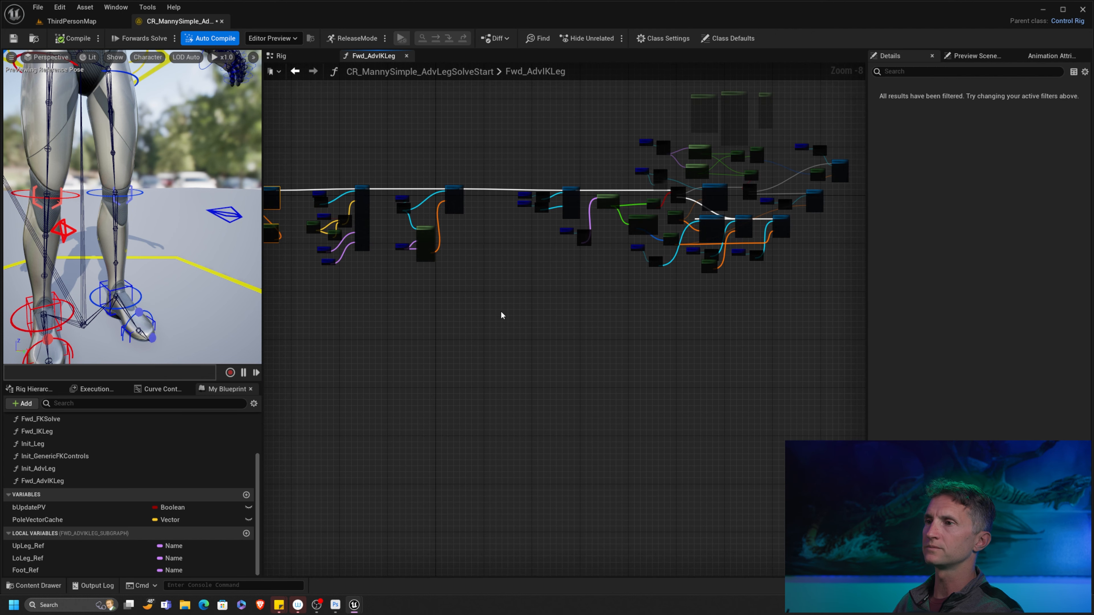
{"action": "right_click_drag", "start_coordinate": [500, 311], "coordinate": [566, 314]}
{"action": "scroll", "coordinate": [566, 314], "scroll_direction": "up", "scroll_amount": 4}
{"action": "right_click_drag", "start_coordinate": [452, 276], "coordinate": [563, 371]}
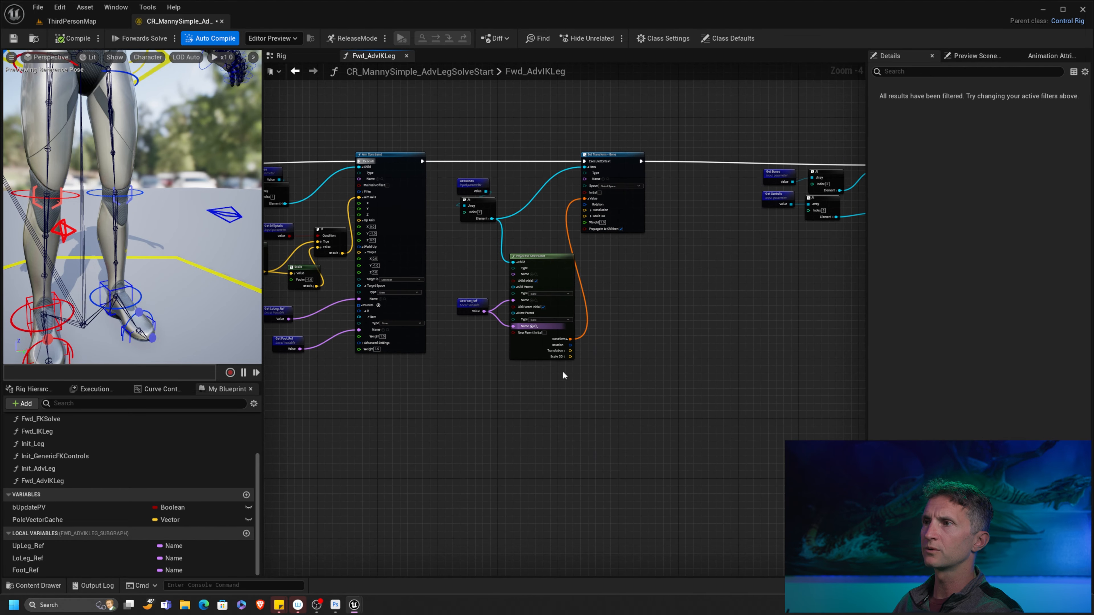
{"action": "scroll", "coordinate": [703, 295], "scroll_direction": "up", "scroll_amount": 2}
{"action": "scroll", "coordinate": [729, 304], "scroll_direction": "down", "scroll_amount": 5}
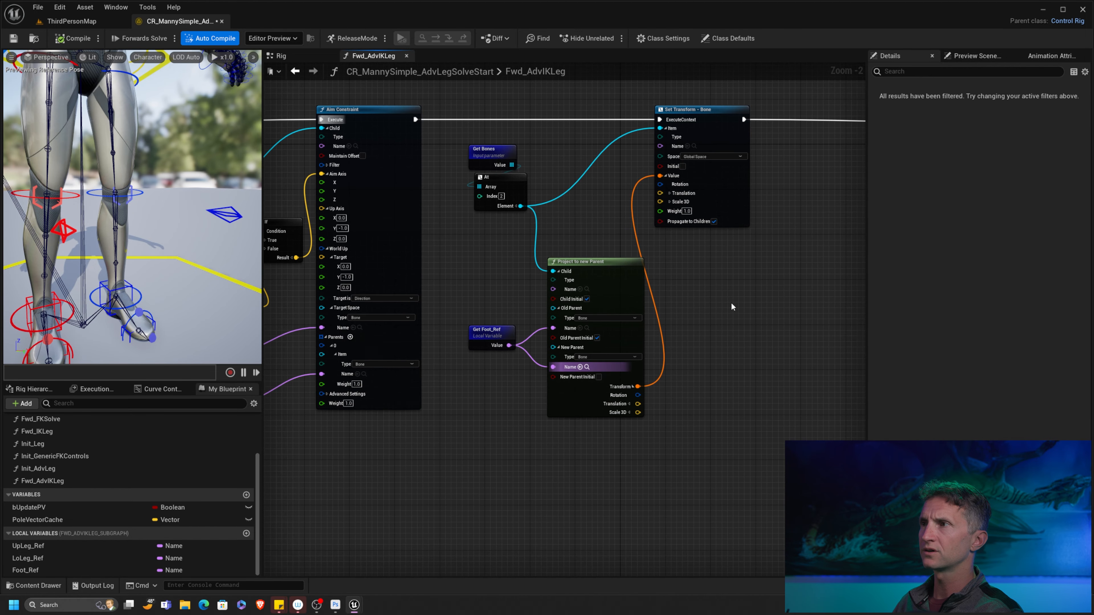
{"action": "scroll", "coordinate": [608, 334], "scroll_direction": "down", "scroll_amount": 3}
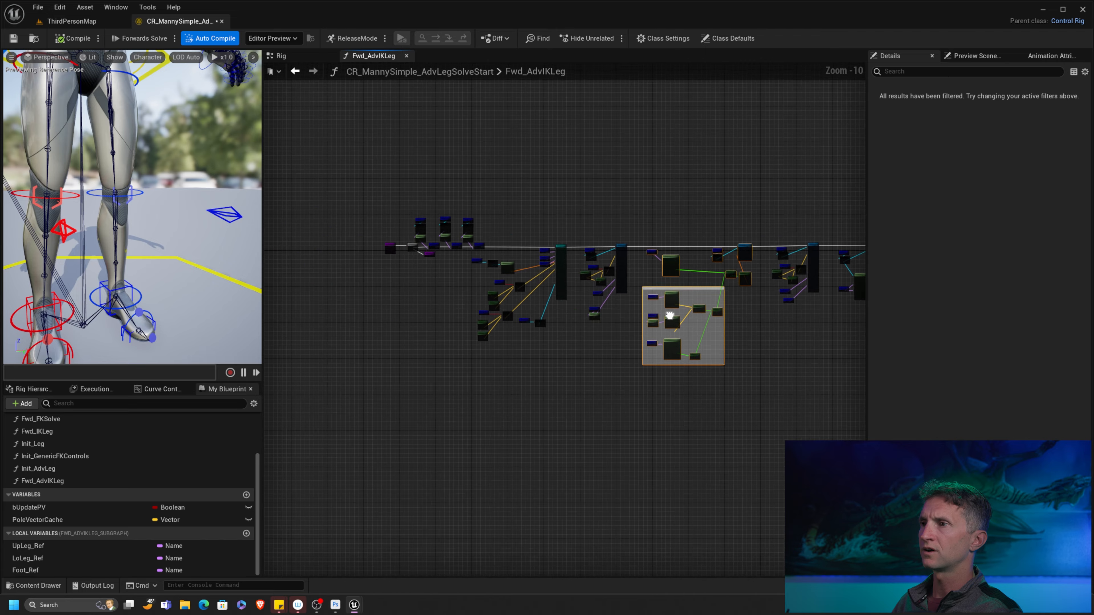
- Shift the preceding nodes away from the foot's Set Transform section and paste the copied scaling group into the gap
{"action": "left_click_drag", "start_coordinate": [362, 199], "coordinate": [832, 380]}
{"action": "left_click_drag", "start_coordinate": [815, 256], "coordinate": [616, 254]}
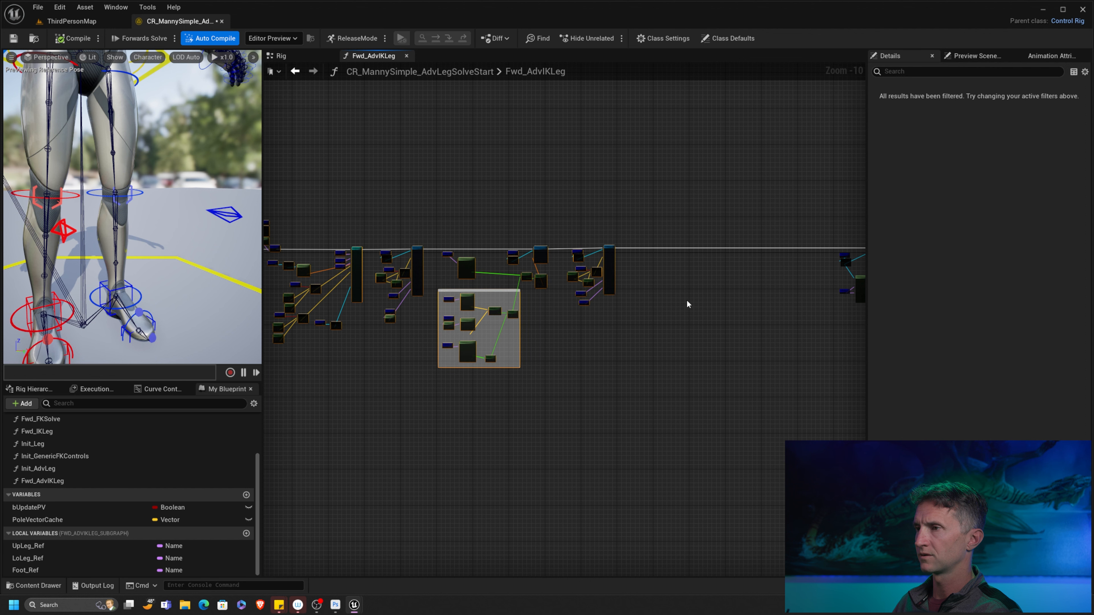
{"action": "key", "text": "ctrl+v"}
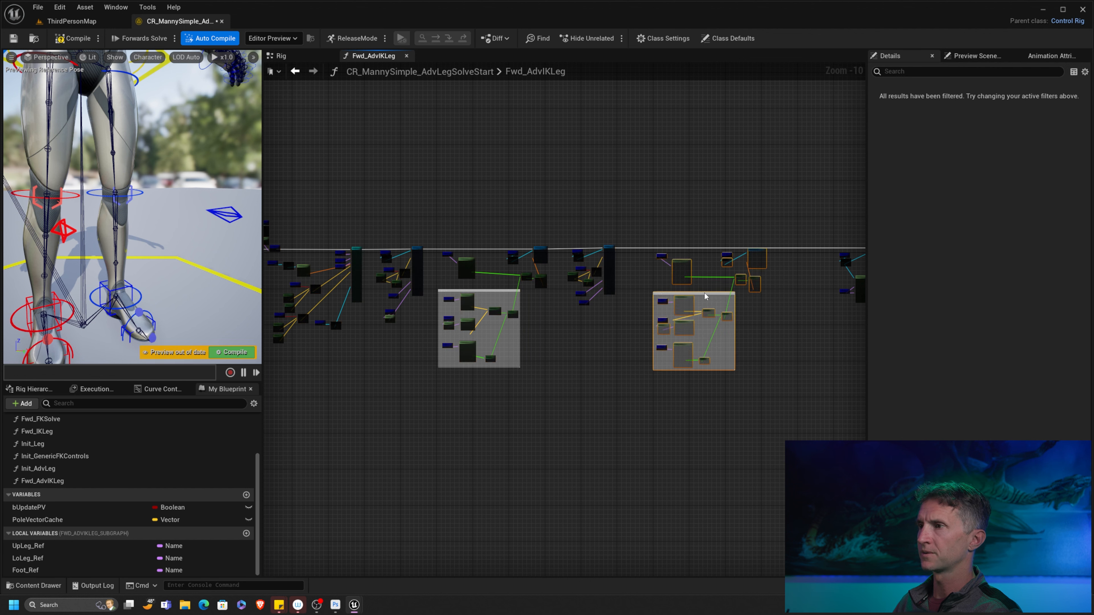
{"action": "left_click_drag", "start_coordinate": [706, 296], "coordinate": [692, 306]}
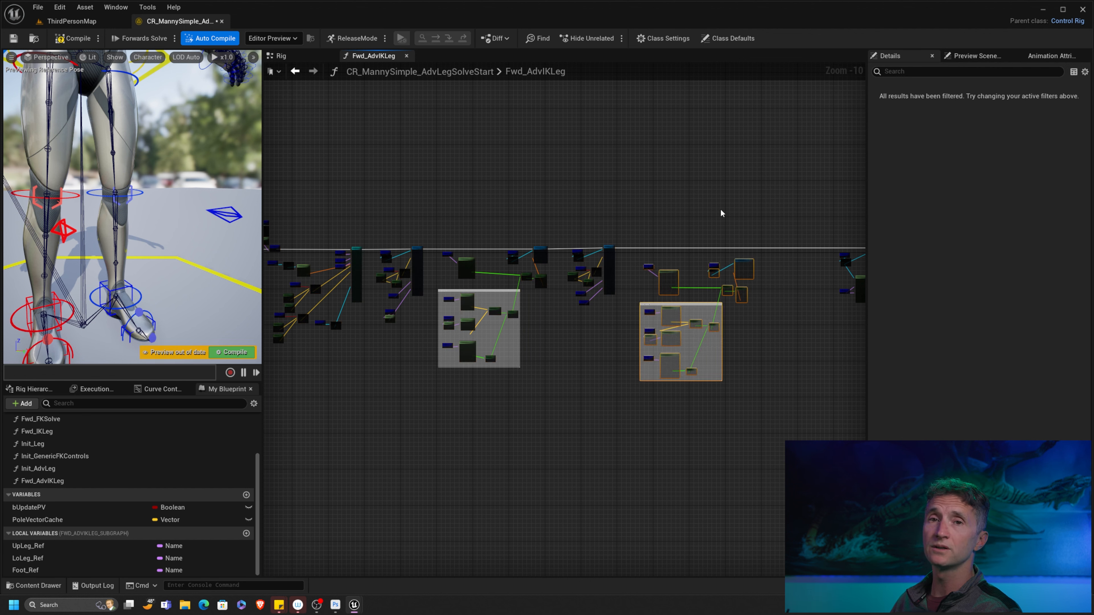
- In the pasted Scale Factor group, copy the Get LoLeg_Ref and Concat nodes and delete Get UpLeg_Ref
{"action": "scroll", "coordinate": [659, 271], "scroll_direction": "up", "scroll_amount": 10}
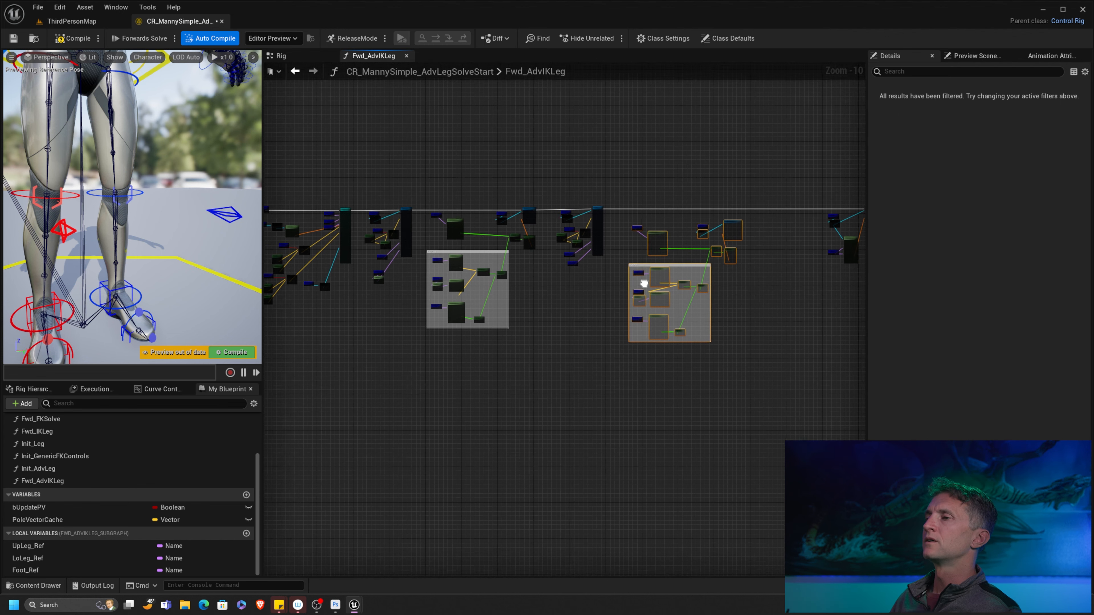
{"action": "right_click_drag", "start_coordinate": [621, 204], "coordinate": [594, 246]}
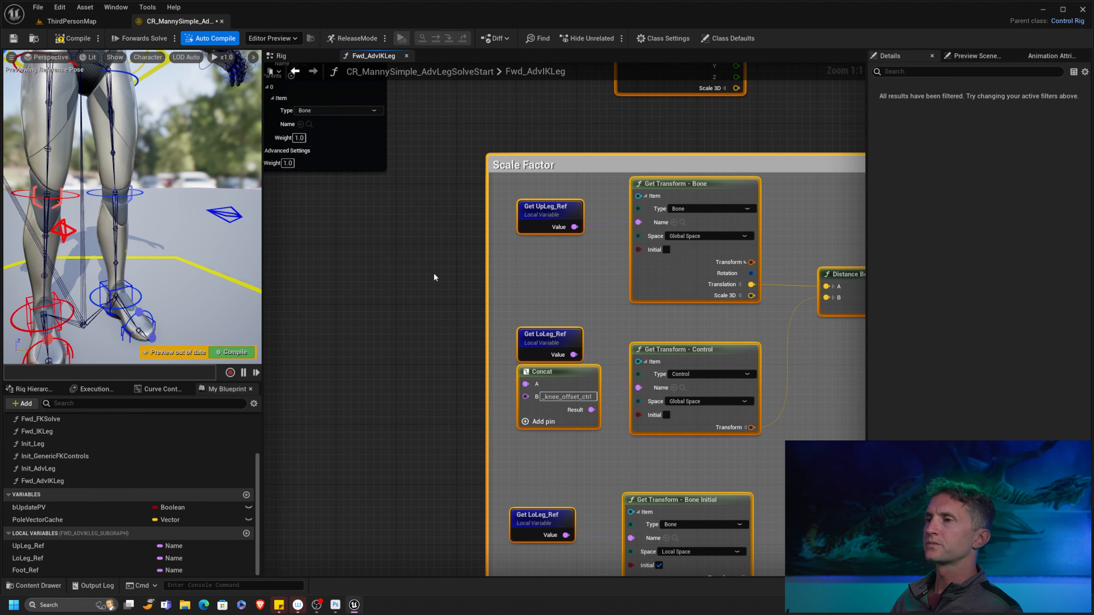
{"action": "left_click", "coordinate": [435, 277]}
{"action": "right_click_drag", "start_coordinate": [503, 300], "coordinate": [402, 257]}
{"action": "scroll", "coordinate": [418, 287], "scroll_direction": "down", "scroll_amount": 1}
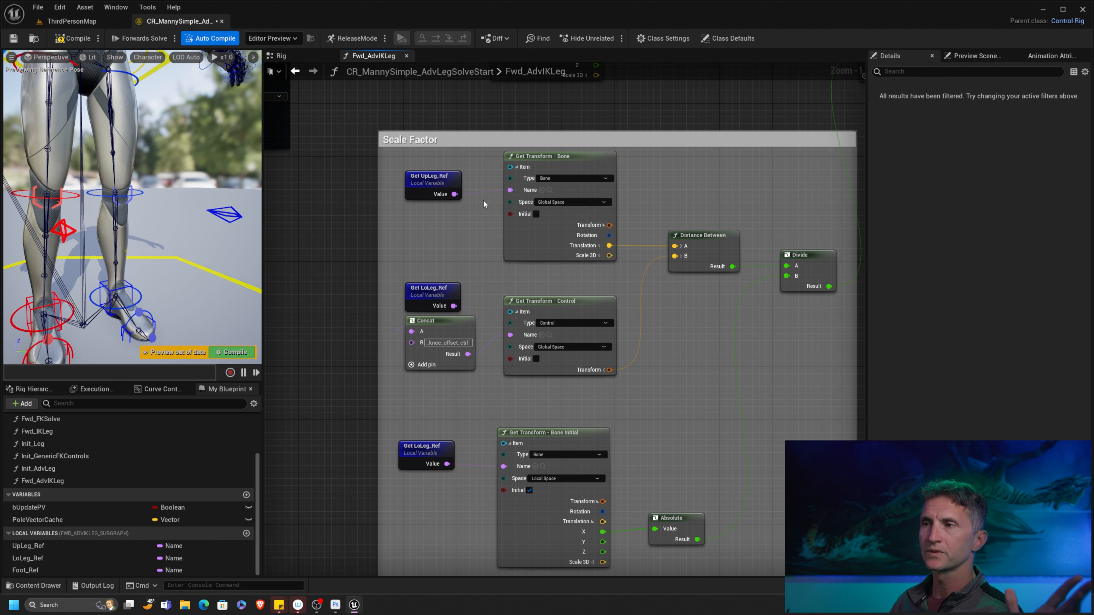
{"action": "left_click_drag", "start_coordinate": [445, 245], "coordinate": [448, 328]}
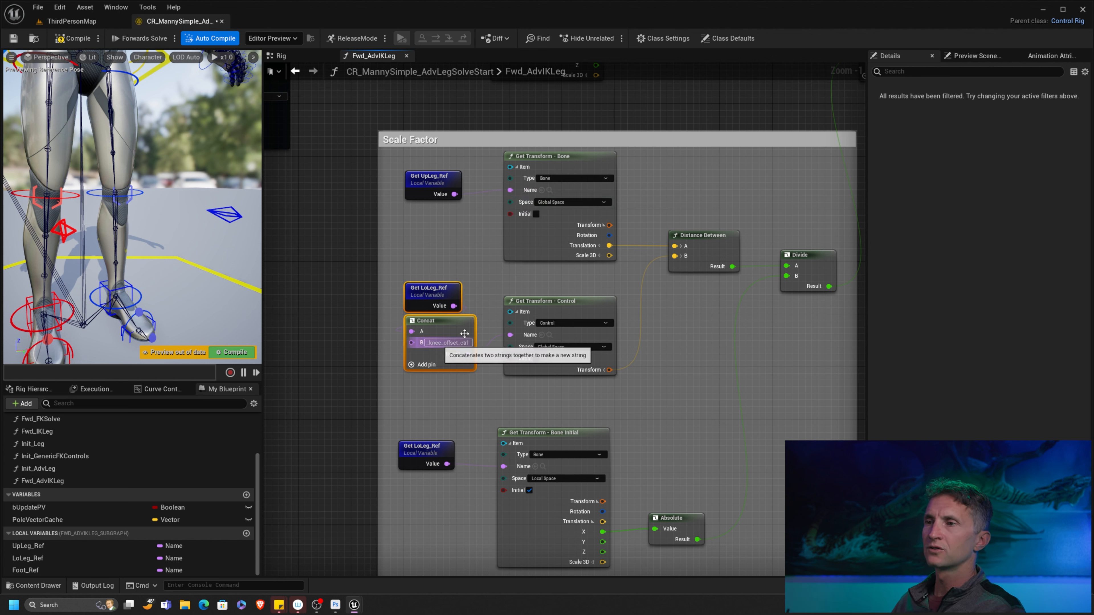
{"action": "left_click", "coordinate": [426, 189]}
{"action": "key", "text": "Delete"}
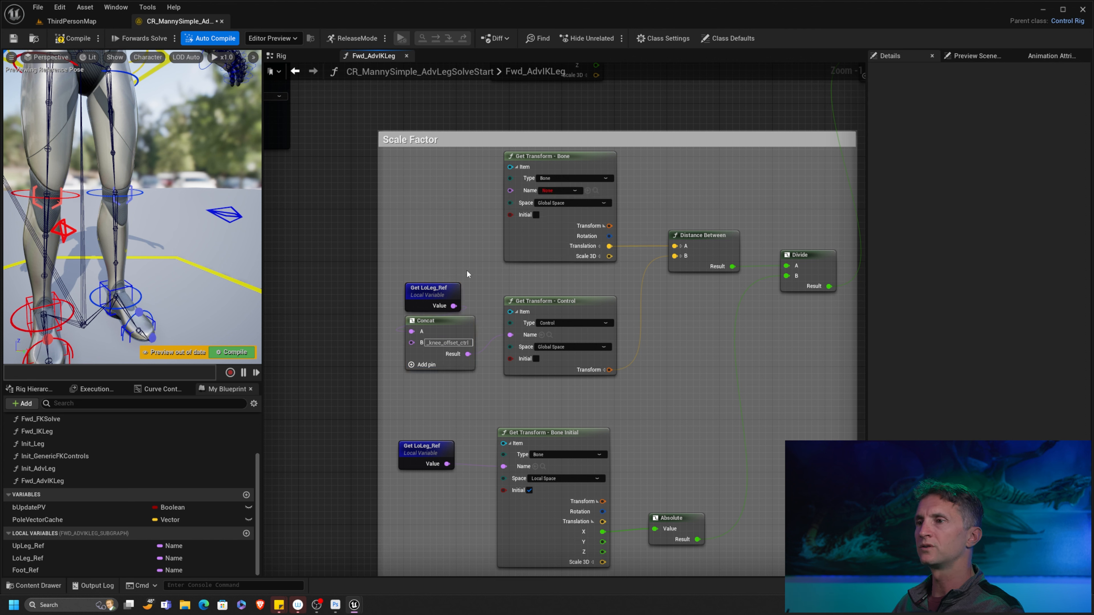
- Paste Get LoLeg_Ref and Concat beside the first Get Transform, connect Result to its Name, and set its Type to Control
{"action": "key", "text": "ctrl+v"}
{"action": "left_click_drag", "start_coordinate": [478, 246], "coordinate": [413, 166]}
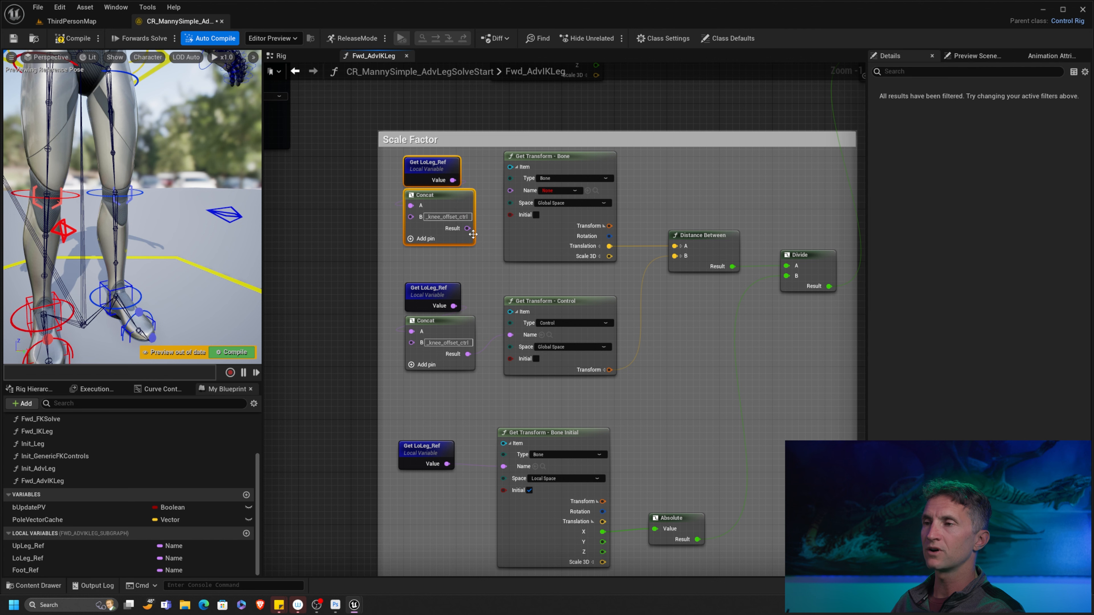
{"action": "left_click_drag", "start_coordinate": [467, 228], "coordinate": [518, 192]}
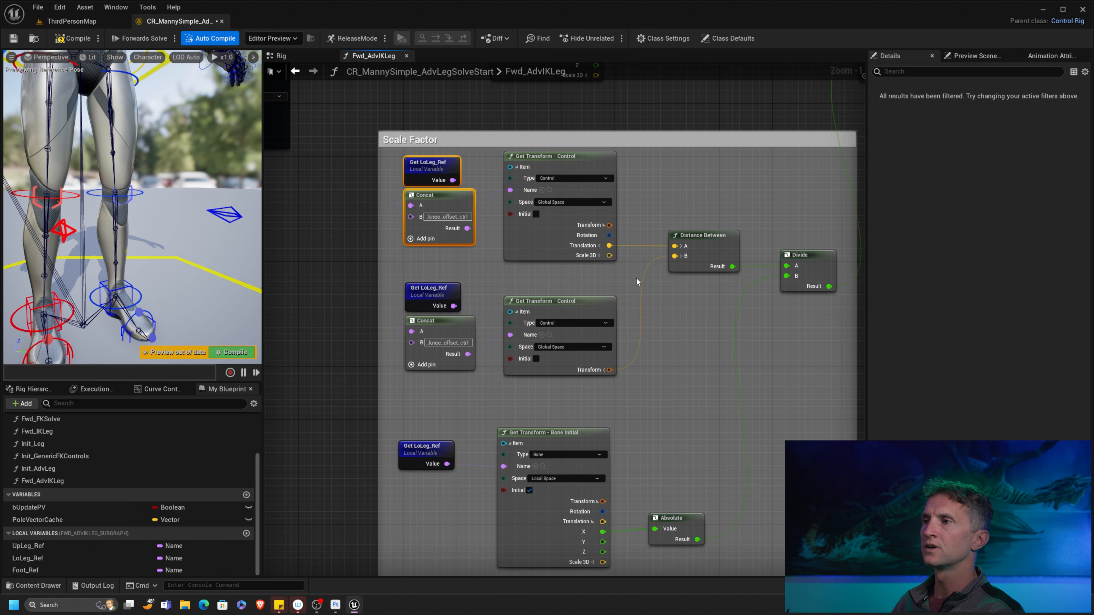
- Copy an existing Get Foot_Ref node and paste it below the second Concat in the new Scale Factor group
{"action": "right_click_drag", "start_coordinate": [546, 288], "coordinate": [556, 244]}
{"action": "left_click", "coordinate": [457, 250]}
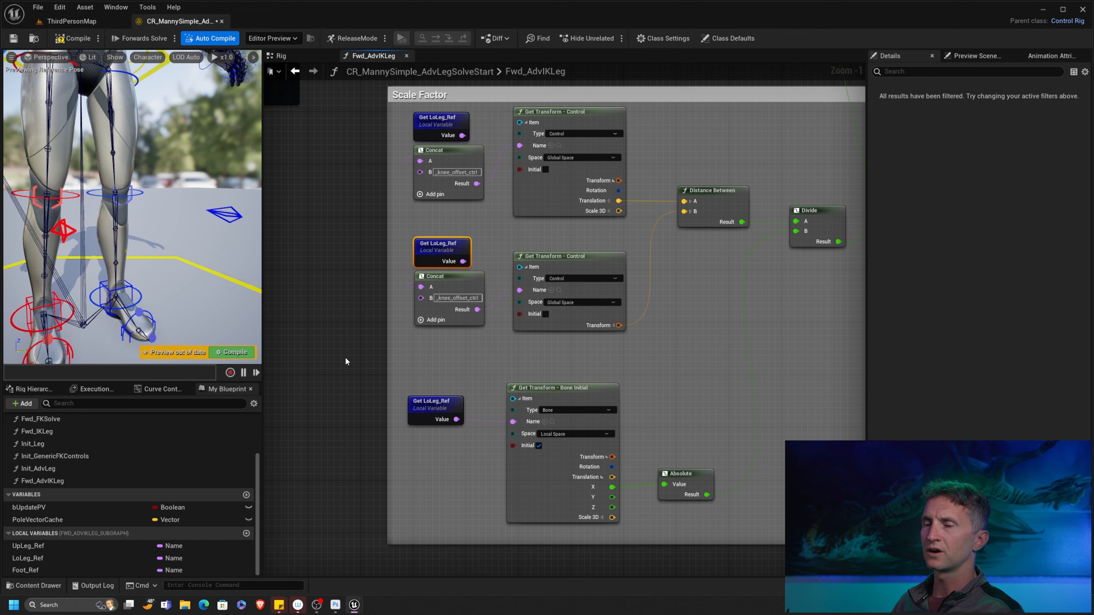
{"action": "scroll", "coordinate": [411, 333], "scroll_direction": "down", "scroll_amount": 4}
{"action": "scroll", "coordinate": [649, 322], "scroll_direction": "up", "scroll_amount": 2}
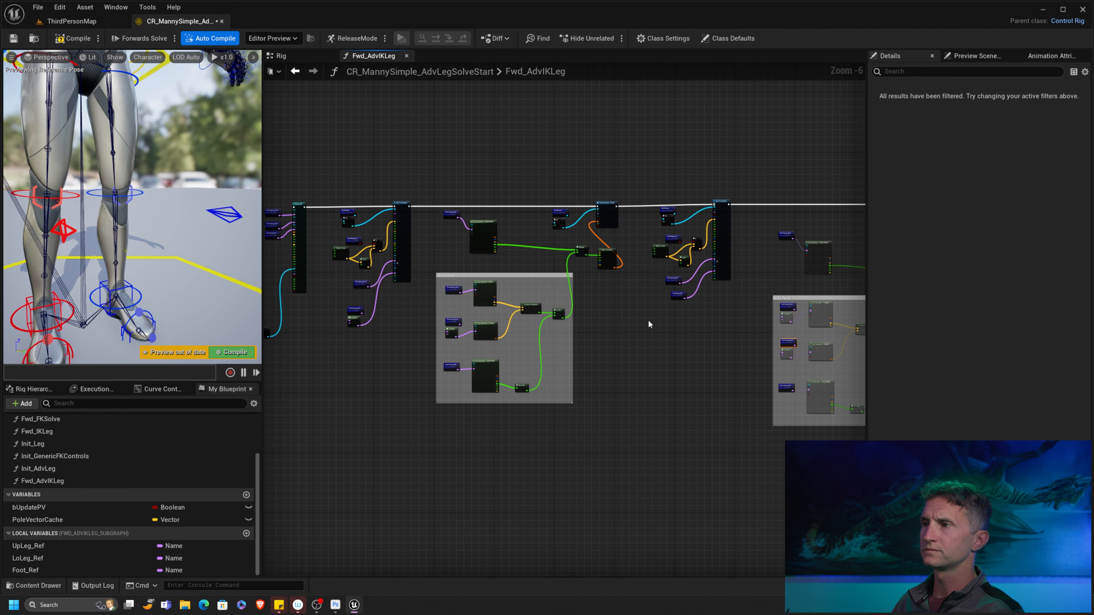
{"action": "scroll", "coordinate": [667, 306], "scroll_direction": "up", "scroll_amount": 2}
{"action": "left_click", "coordinate": [760, 252]}
{"action": "scroll", "coordinate": [635, 327], "scroll_direction": "up", "scroll_amount": 2}
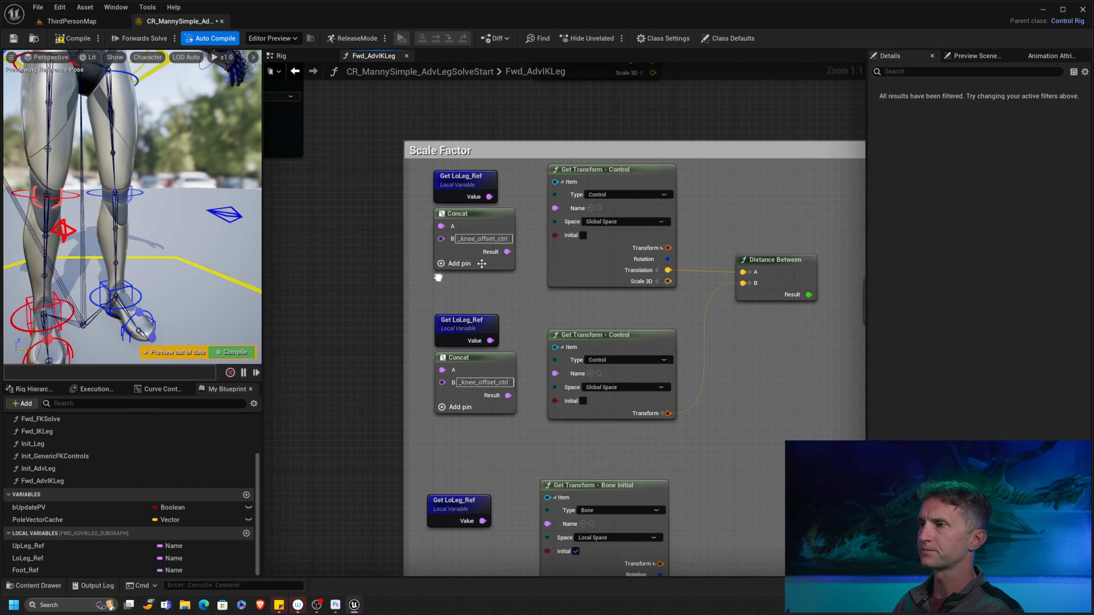
{"action": "scroll", "coordinate": [438, 277], "scroll_direction": "down", "scroll_amount": 7}
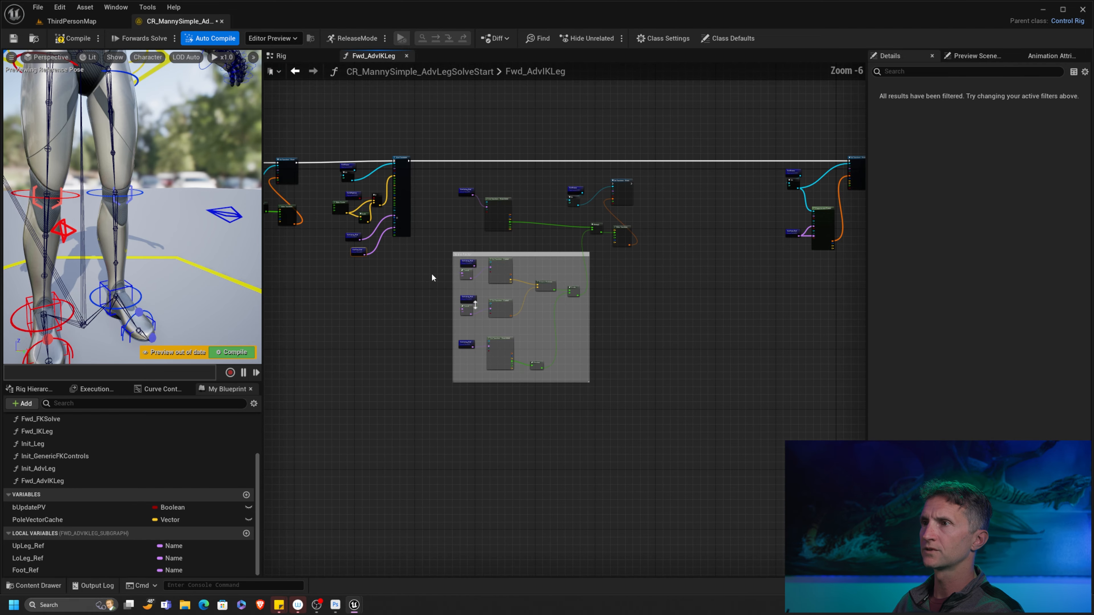
{"action": "scroll", "coordinate": [511, 270], "scroll_direction": "up", "scroll_amount": 6}
{"action": "right_click_drag", "start_coordinate": [450, 334], "coordinate": [550, 203]}
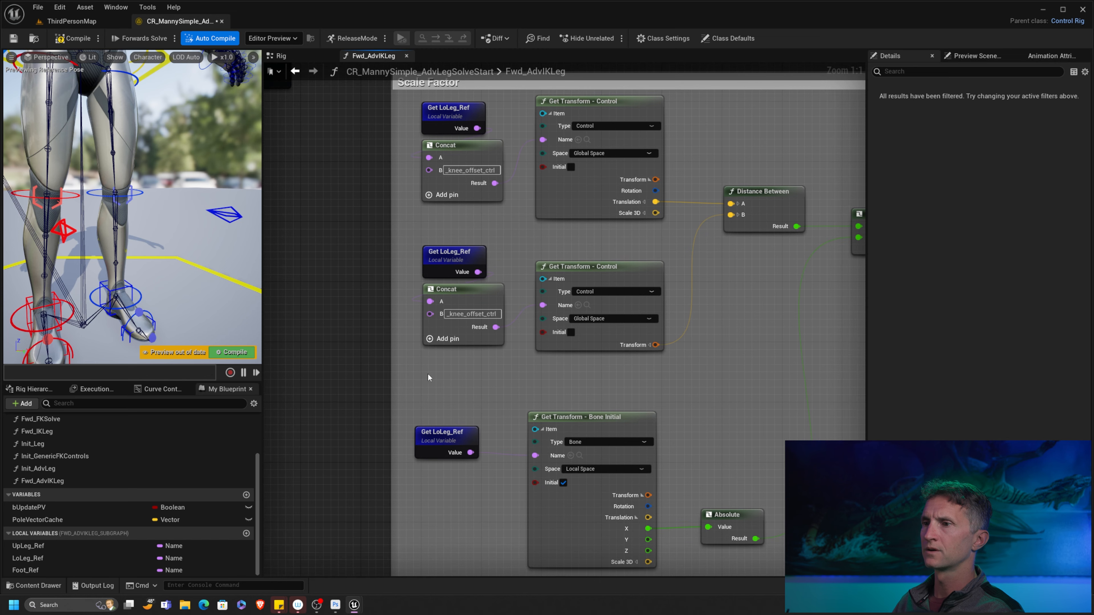
{"action": "key", "text": "ctrl+v"}
{"action": "left_click_drag", "start_coordinate": [475, 380], "coordinate": [470, 365]}
- Set the second Get Transform's Type to Bone and connect Get Foot_Ref's Value to its Name
{"action": "left_click", "coordinate": [627, 293]}
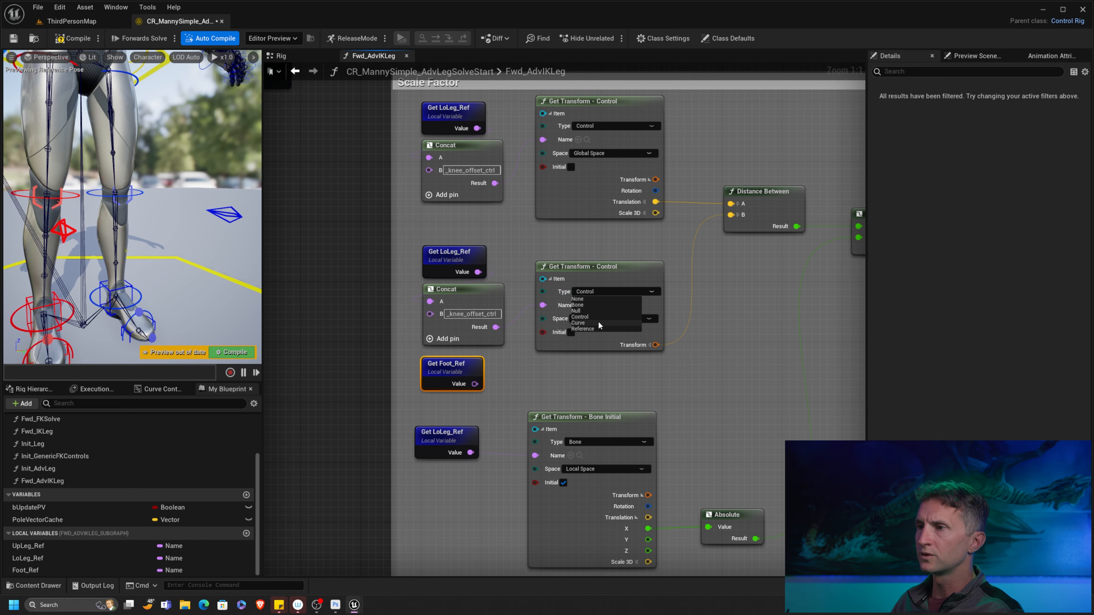
{"action": "left_click", "coordinate": [588, 305]}
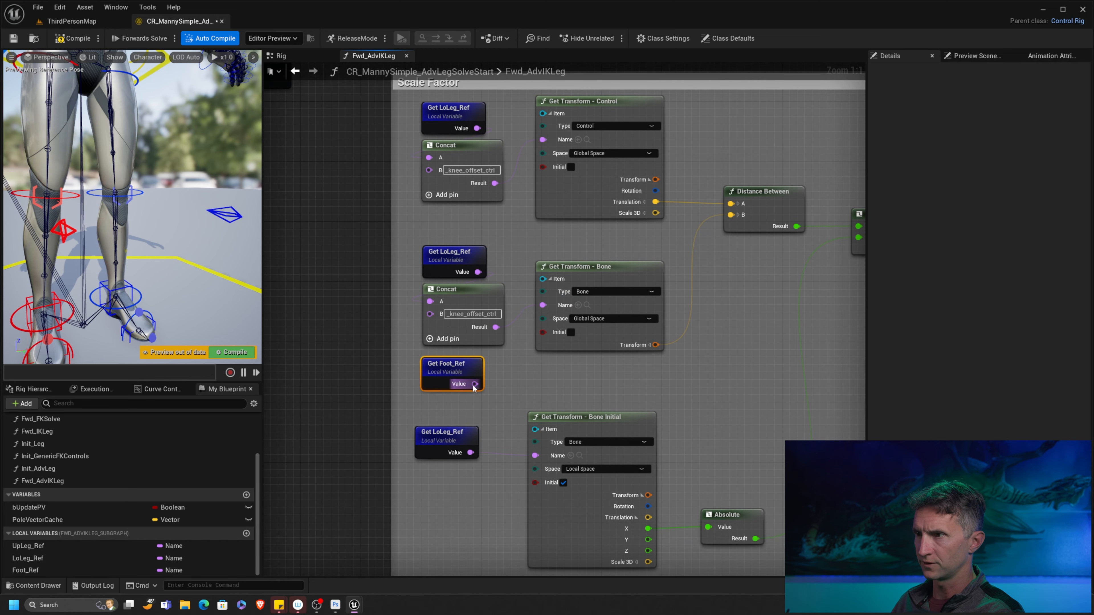
{"action": "left_click_drag", "start_coordinate": [474, 385], "coordinate": [544, 305]}
- Replace the leftover second Get LoLeg_Ref and Concat pair with the Get Foot_Ref node and compile the rig
{"action": "left_click_drag", "start_coordinate": [491, 243], "coordinate": [497, 323]}
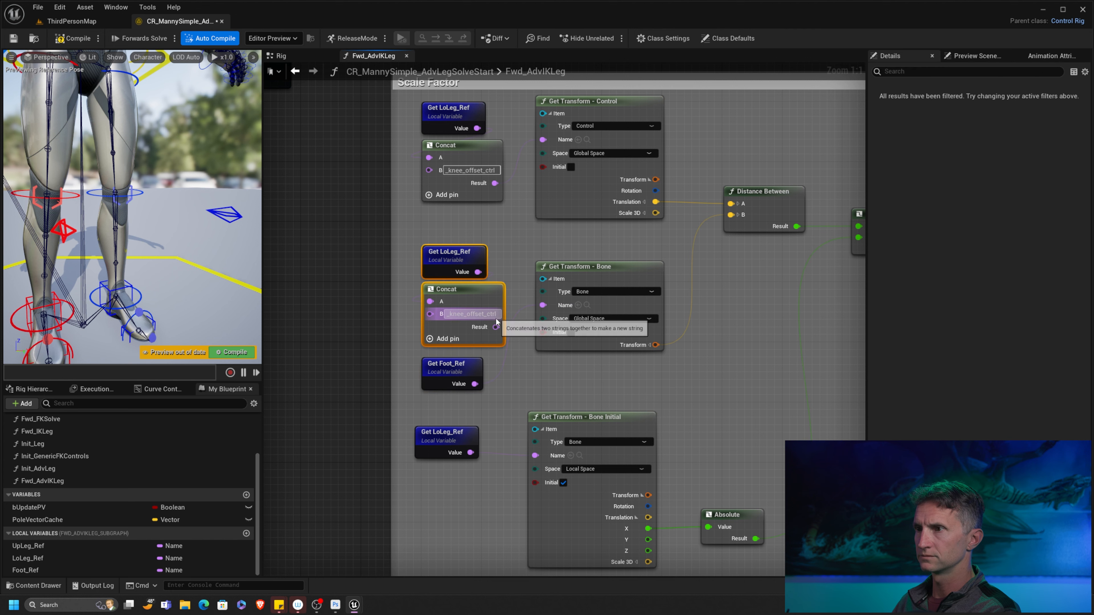
{"action": "key", "text": "Delete"}
{"action": "left_click_drag", "start_coordinate": [466, 368], "coordinate": [466, 300]}
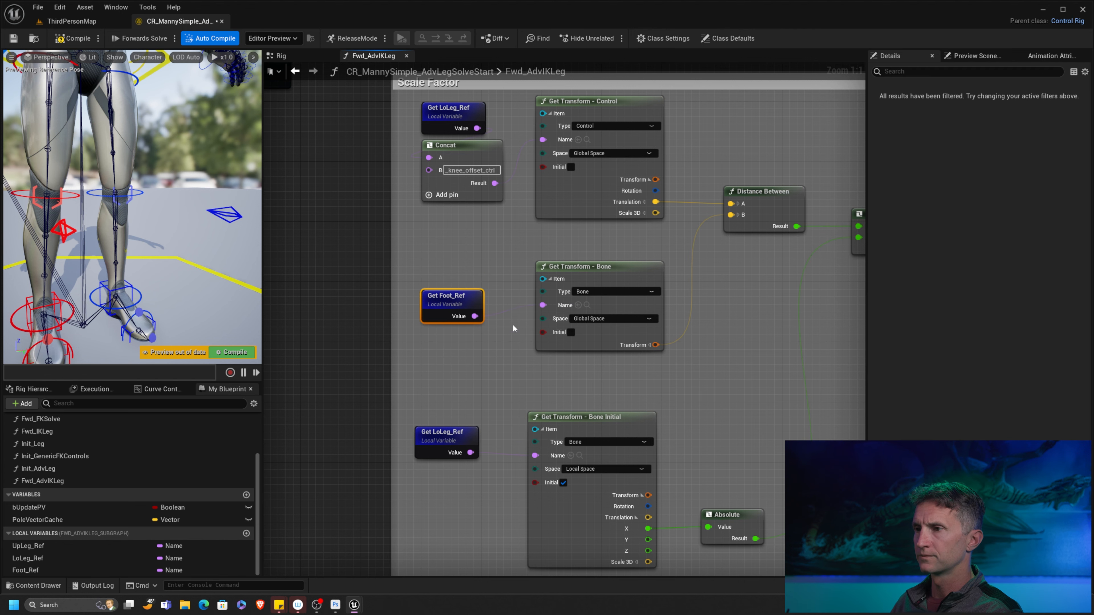
{"action": "scroll", "coordinate": [513, 329], "scroll_direction": "up", "scroll_amount": 1}
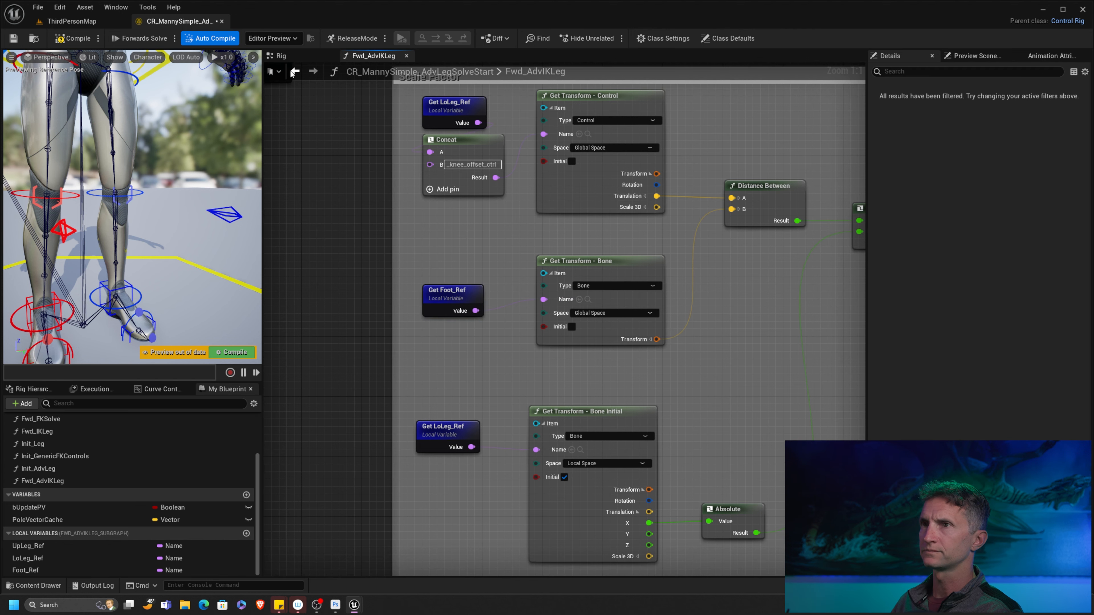
{"action": "left_click", "coordinate": [74, 38]}
- Replace Get LoLeg_Ref with a duplicate of Get Foot_Ref feeding the Name of the Get Transform - Bone Initial node
{"action": "right_click_drag", "start_coordinate": [607, 383], "coordinate": [556, 306]}
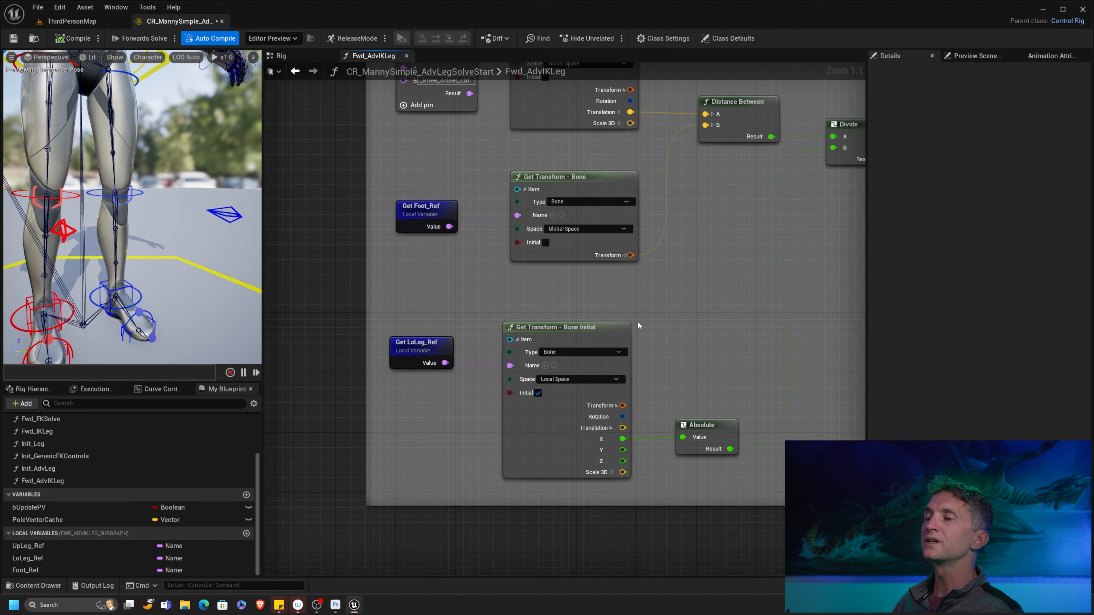
{"action": "left_click", "coordinate": [426, 211]}
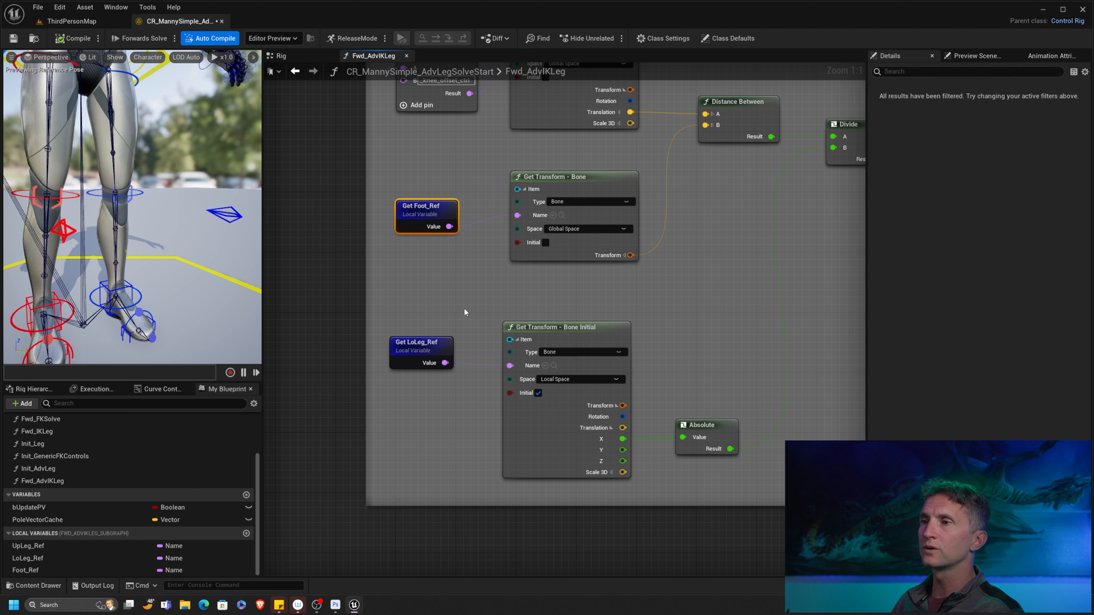
{"action": "key", "text": "ctrl+c"}
{"action": "key", "text": "ctrl+v"}
{"action": "left_click_drag", "start_coordinate": [488, 336], "coordinate": [512, 366]}
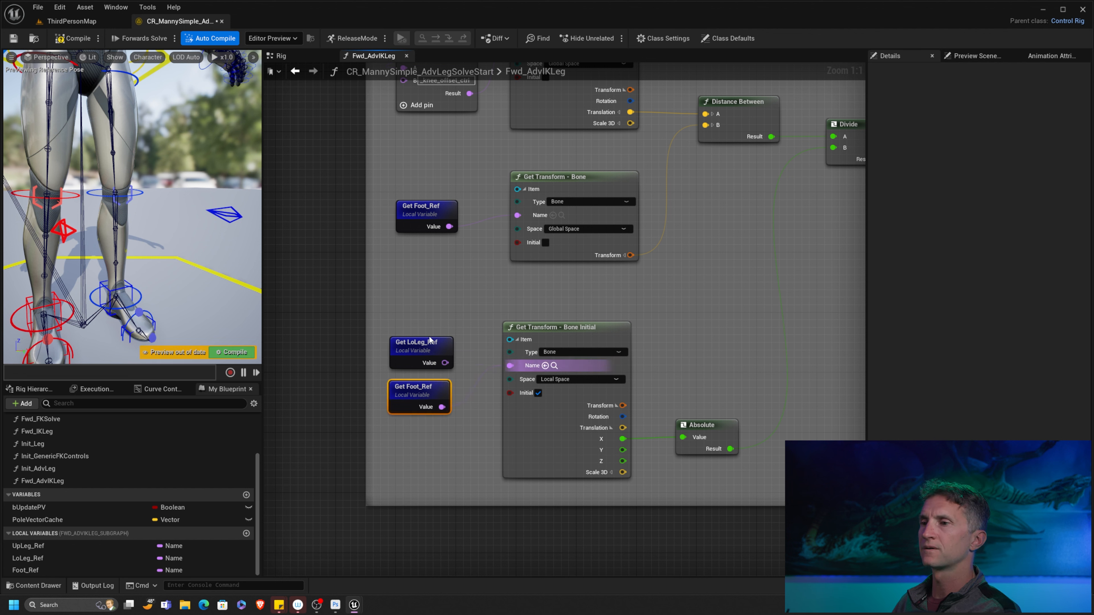
{"action": "left_click_drag", "start_coordinate": [420, 343], "coordinate": [442, 318]}
{"action": "key", "text": "Delete"}
{"action": "left_click_drag", "start_coordinate": [440, 387], "coordinate": [447, 349]}
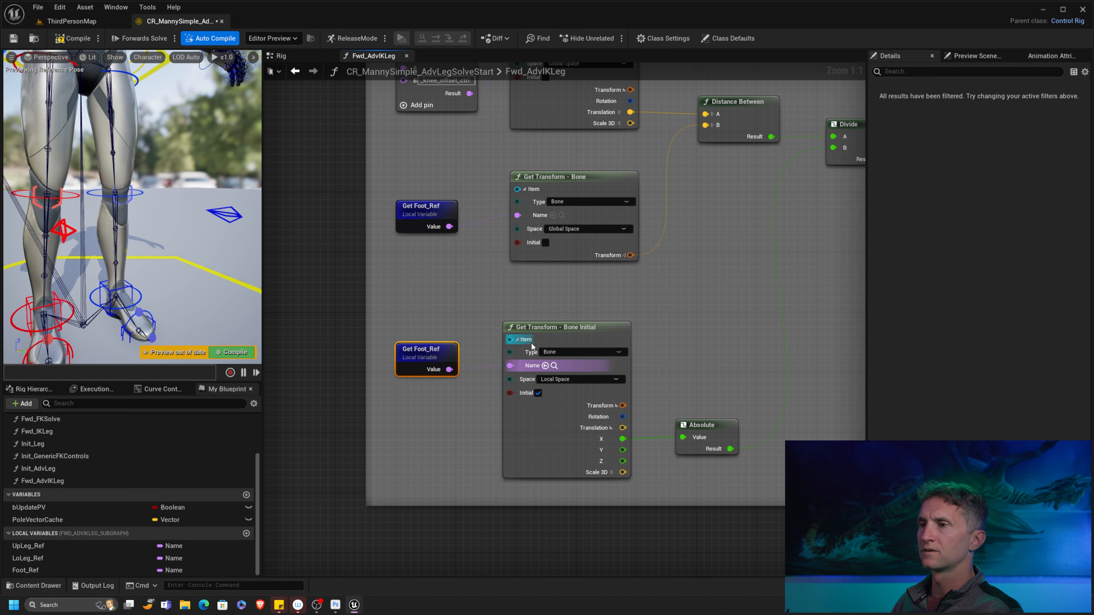
{"action": "right_click_drag", "start_coordinate": [627, 297], "coordinate": [501, 319]}
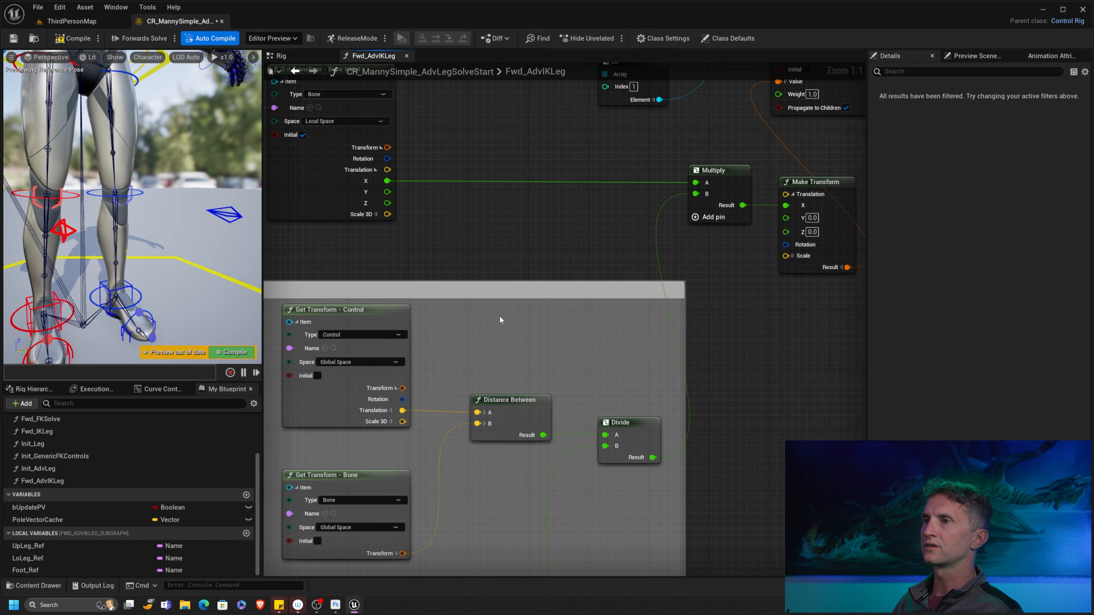
- Replace the Get LoLeg_Ref above the Scale Factor group with a pasted Get Foot_Ref feeding the Name of Get Transform - Bone Initial
{"action": "right_click_drag", "start_coordinate": [536, 247], "coordinate": [618, 272]}
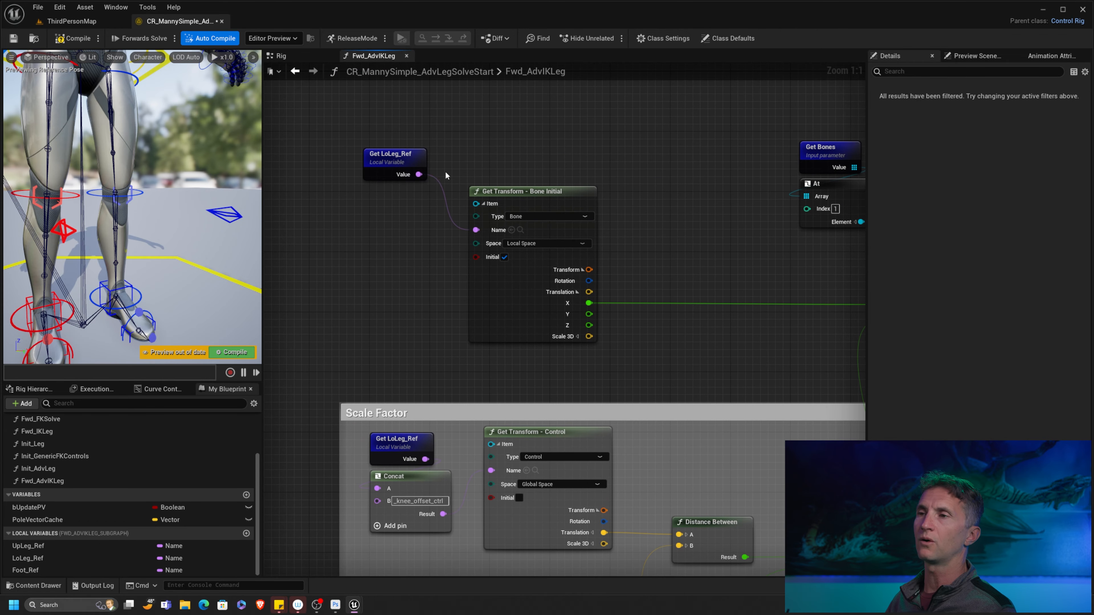
{"action": "left_click_drag", "start_coordinate": [411, 155], "coordinate": [387, 140]}
{"action": "key", "text": "ctrl+v"}
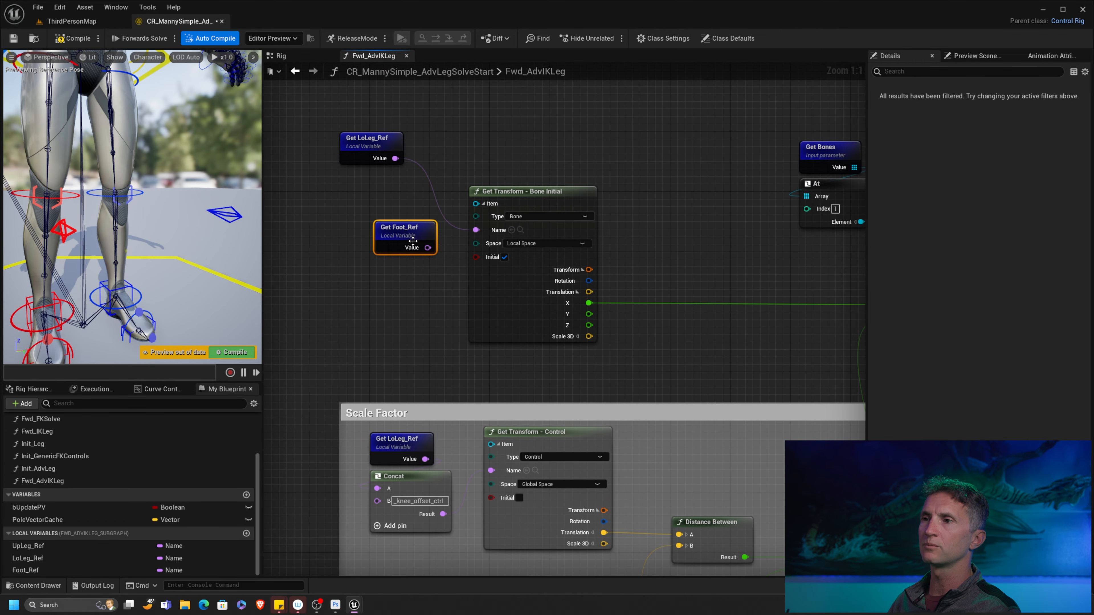
{"action": "left_click_drag", "start_coordinate": [393, 222], "coordinate": [477, 229]}
{"action": "left_click", "coordinate": [390, 142]}
{"action": "key", "text": "Delete"}
{"action": "left_click_drag", "start_coordinate": [385, 205], "coordinate": [398, 211]}
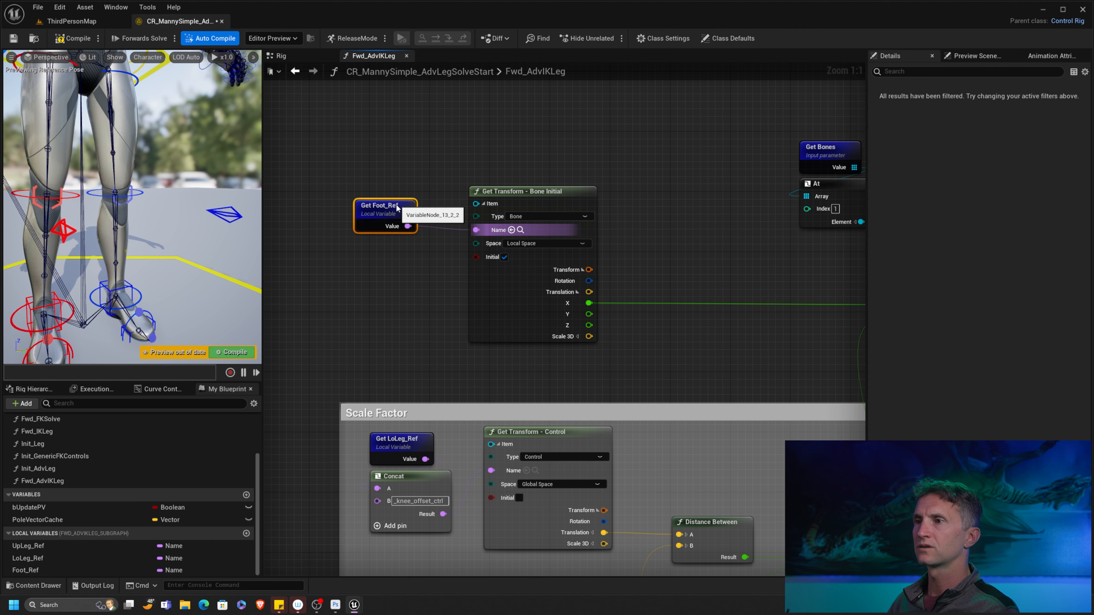
- Set the Index of the At node feeding the new Set Transform - Bone node's Item to 2
{"action": "right_click_drag", "start_coordinate": [398, 211], "coordinate": [328, 162]}
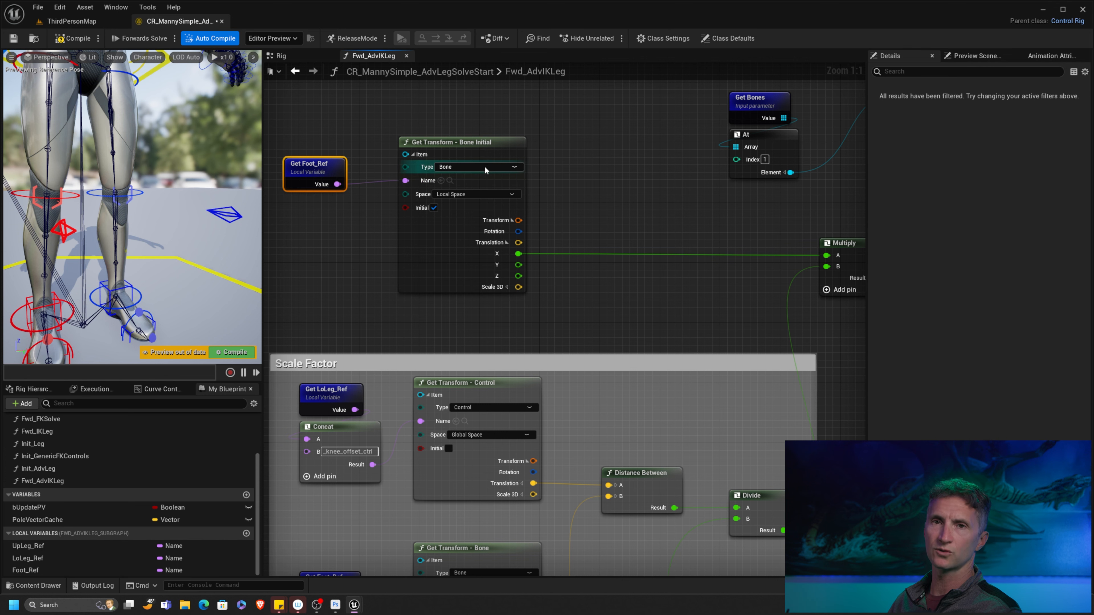
{"action": "right_click_drag", "start_coordinate": [579, 281], "coordinate": [662, 292]}
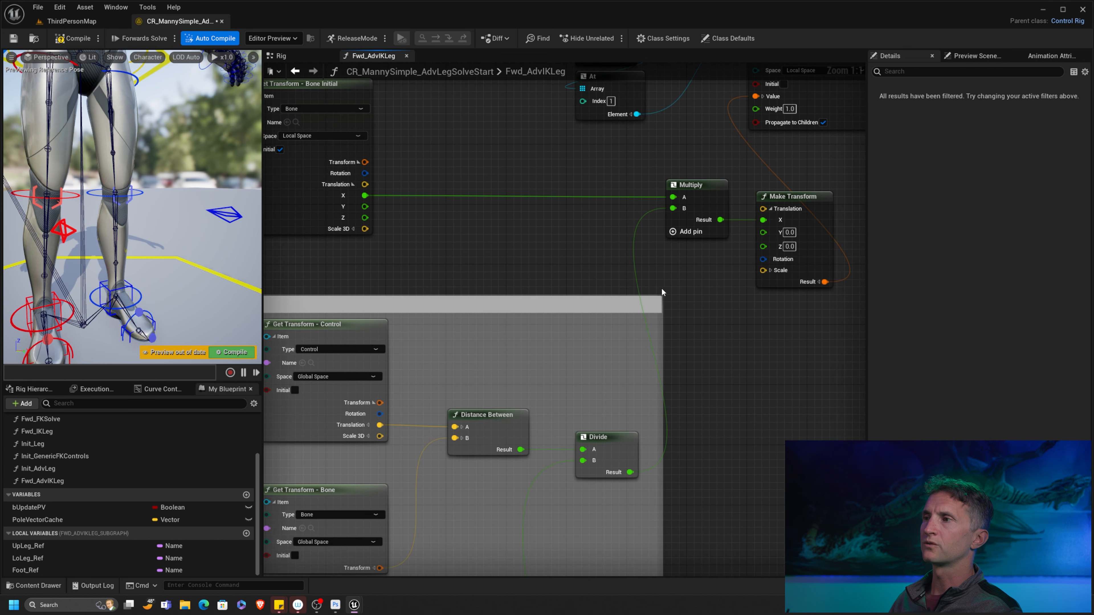
{"action": "right_click_drag", "start_coordinate": [604, 215], "coordinate": [735, 215]}
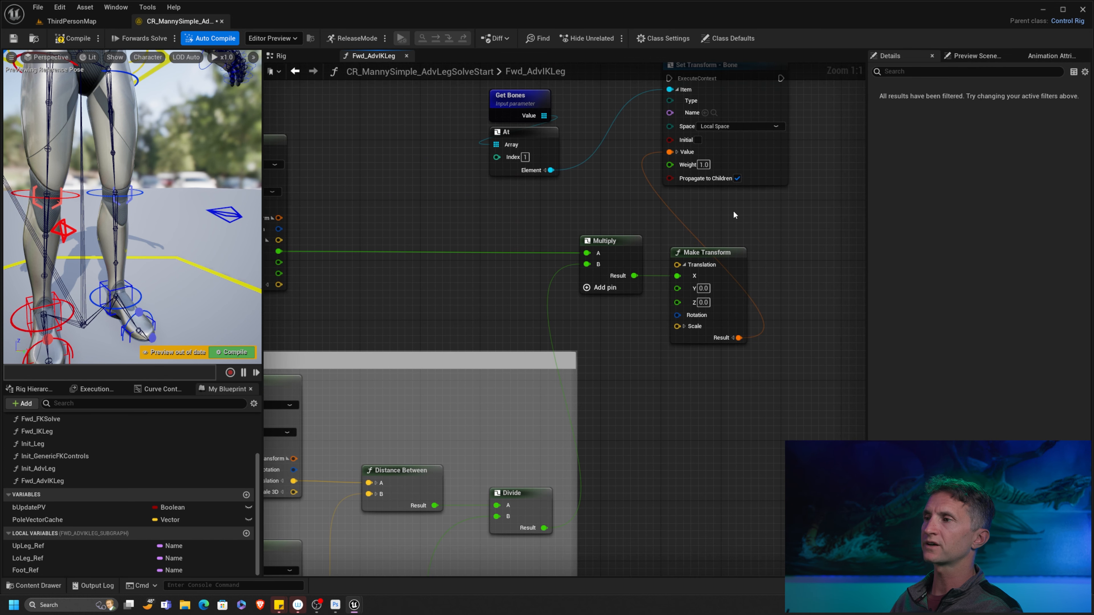
{"action": "right_click_drag", "start_coordinate": [596, 199], "coordinate": [606, 305]}
{"action": "mouse_move", "coordinate": [558, 255]}
{"action": "left_mouse_down"}
{"action": "mouse_move", "coordinate": [564, 274]}
{"action": "mouse_move", "coordinate": [593, 252]}
{"action": "mouse_move", "coordinate": [559, 237]}
{"action": "left_mouse_up"}
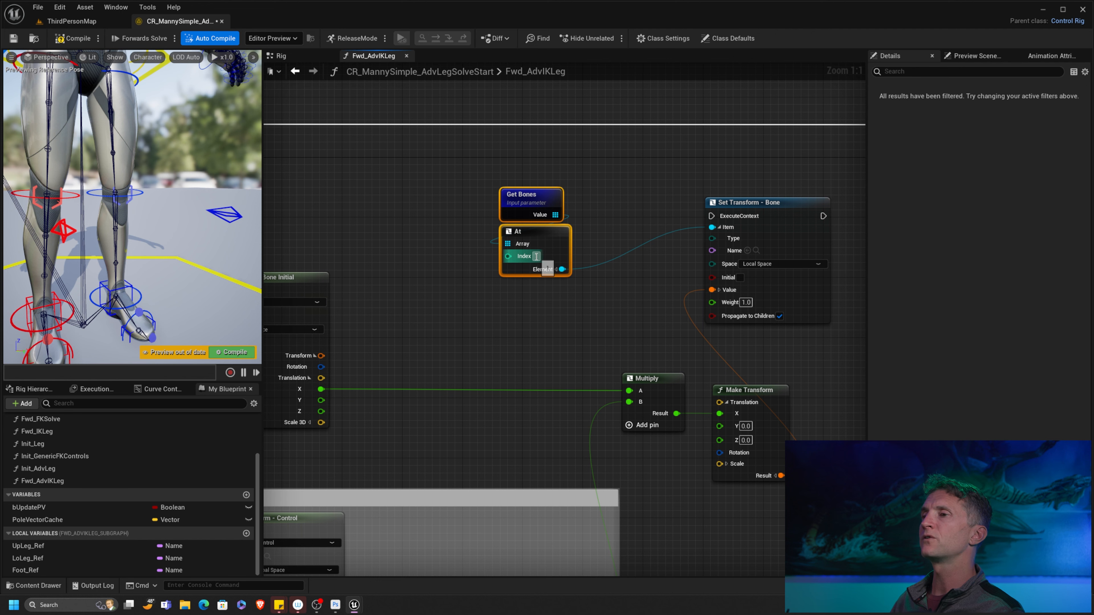
{"action": "left_click", "coordinate": [457, 316]}
{"action": "scroll", "coordinate": [444, 254], "scroll_direction": "down", "scroll_amount": 4}
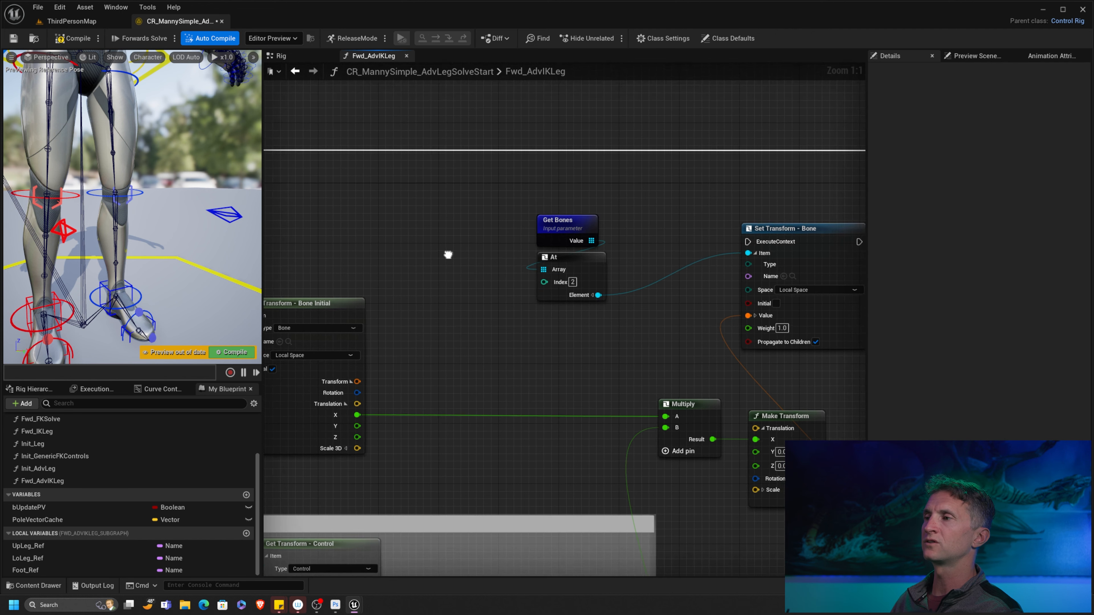
- Wire the new Set Transform - Bone node into the execution flow between the Aim Constraint and the following Set Transform, and compile
{"action": "left_click_drag", "start_coordinate": [617, 248], "coordinate": [626, 197]}
{"action": "left_click", "coordinate": [552, 222]}
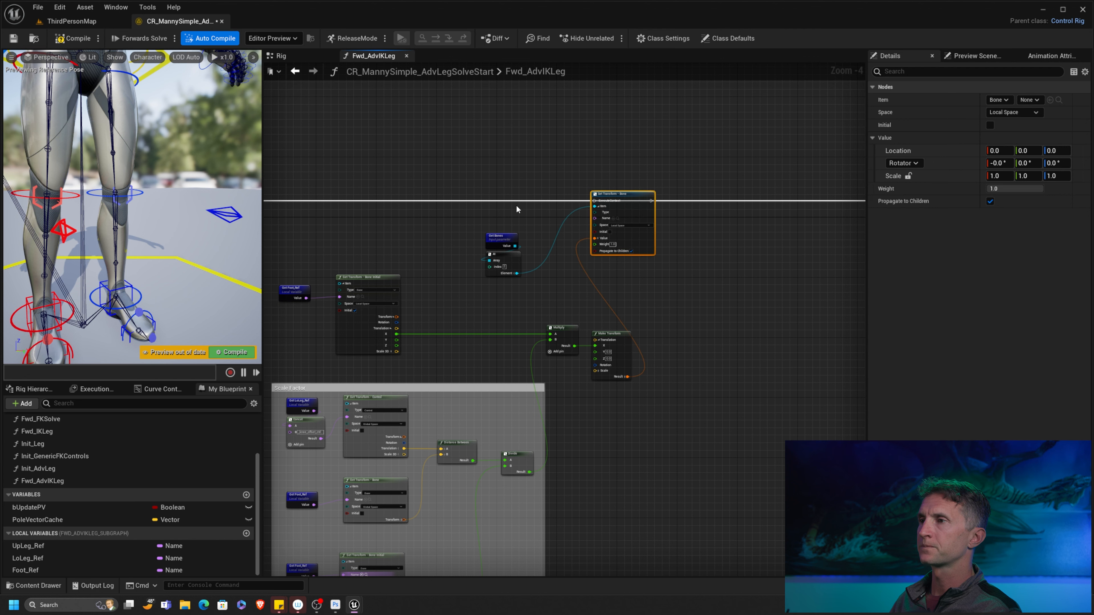
{"action": "scroll", "coordinate": [513, 207], "scroll_direction": "up", "scroll_amount": 4}
{"action": "right_click_drag", "start_coordinate": [513, 208], "coordinate": [958, 237]}
{"action": "right_click_drag", "start_coordinate": [467, 242], "coordinate": [568, 231]}
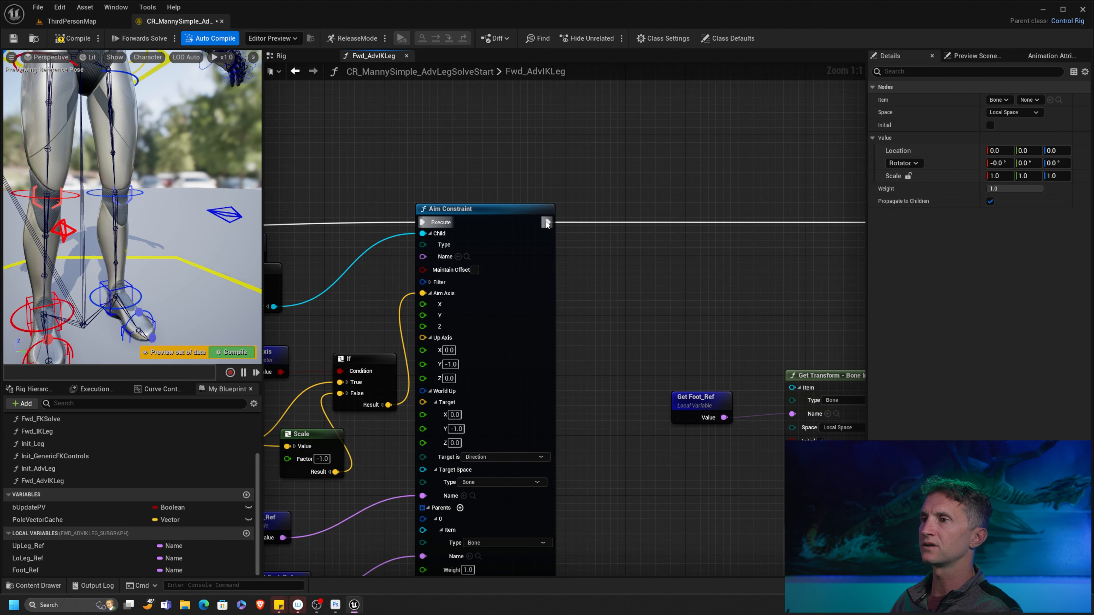
{"action": "left_click_drag", "start_coordinate": [547, 224], "coordinate": [820, 223]}
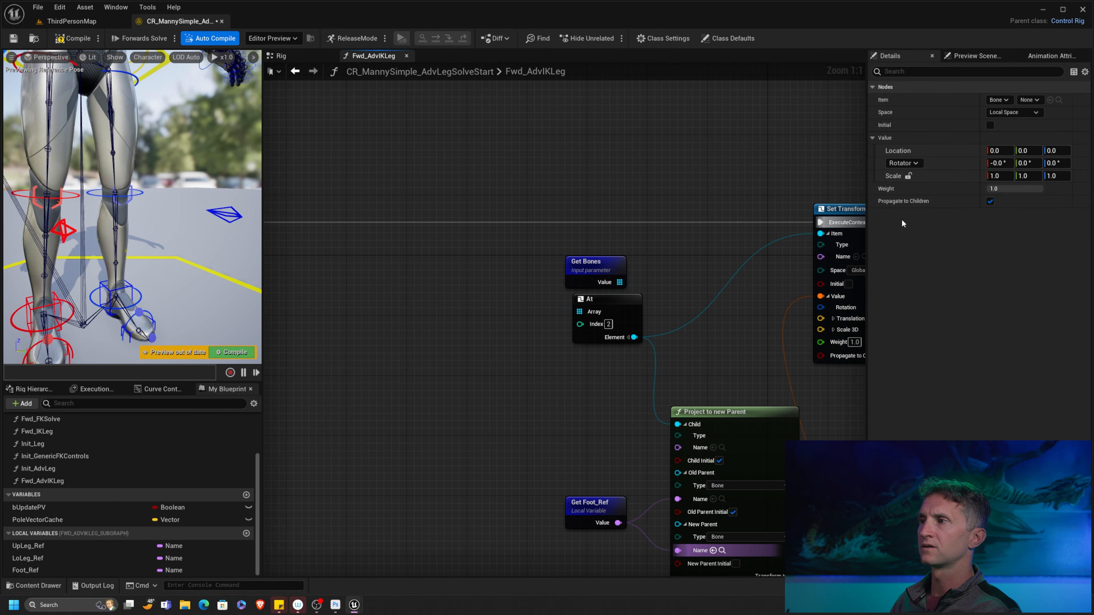
{"action": "left_click", "coordinate": [75, 42]}
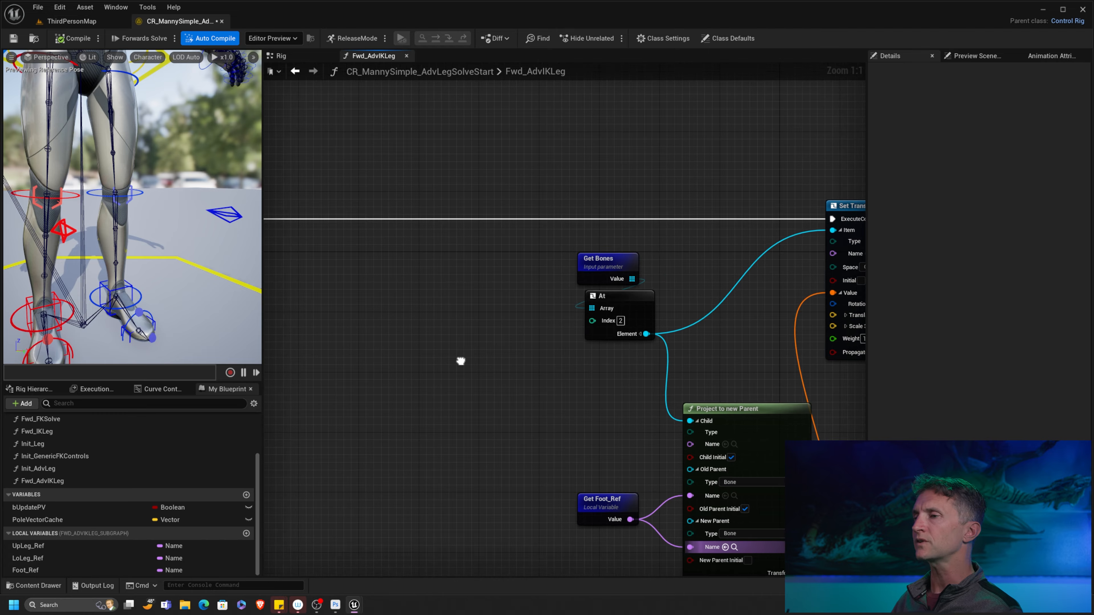
- Review the completed foot scaling nodes and test the L_Foot control by moving it in the preview
{"action": "scroll", "coordinate": [459, 362], "scroll_direction": "down", "scroll_amount": 4}
{"action": "right_click_drag", "start_coordinate": [432, 327], "coordinate": [282, 384]}
{"action": "right_click_drag", "start_coordinate": [492, 265], "coordinate": [787, 252]}
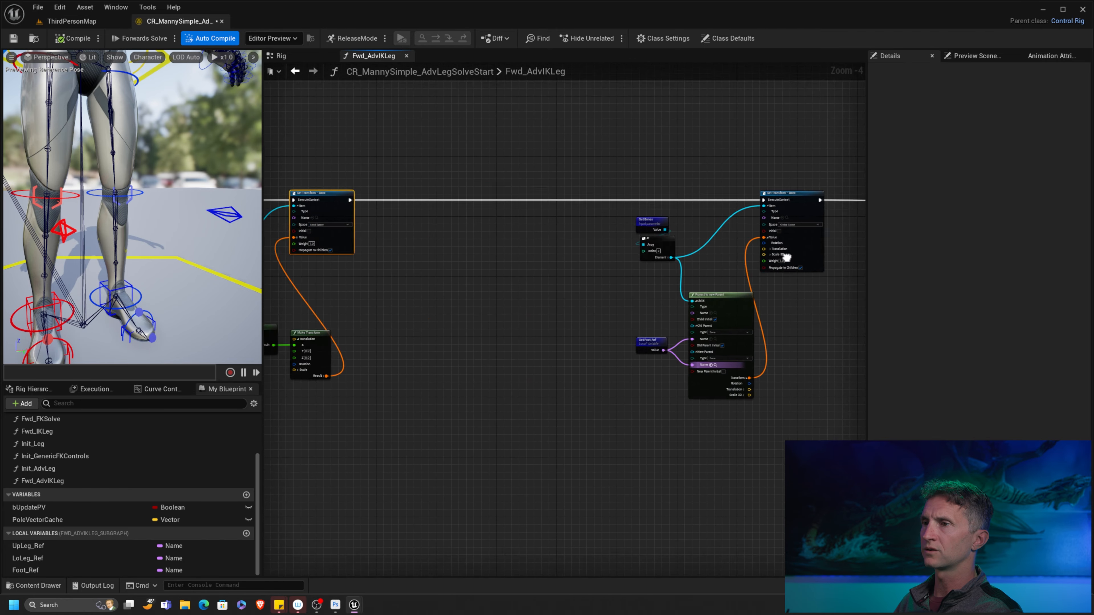
{"action": "right_click_drag", "start_coordinate": [320, 309], "coordinate": [658, 187]}
{"action": "right_click_drag", "start_coordinate": [477, 285], "coordinate": [585, 307]}
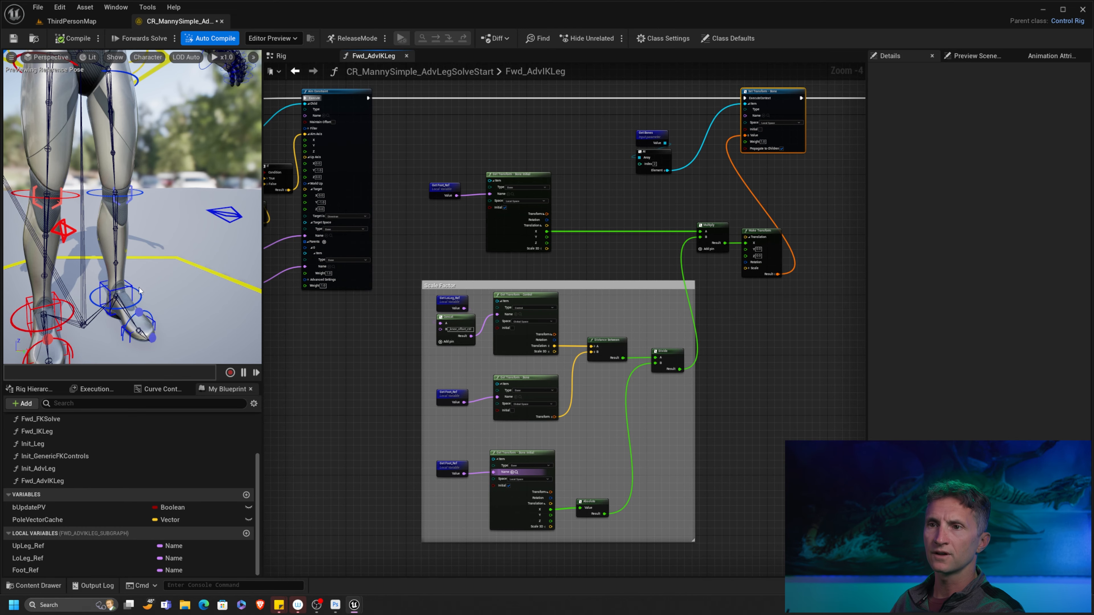
{"action": "left_click", "coordinate": [130, 286]}
{"action": "left_click_drag", "start_coordinate": [130, 286], "coordinate": [202, 259]}
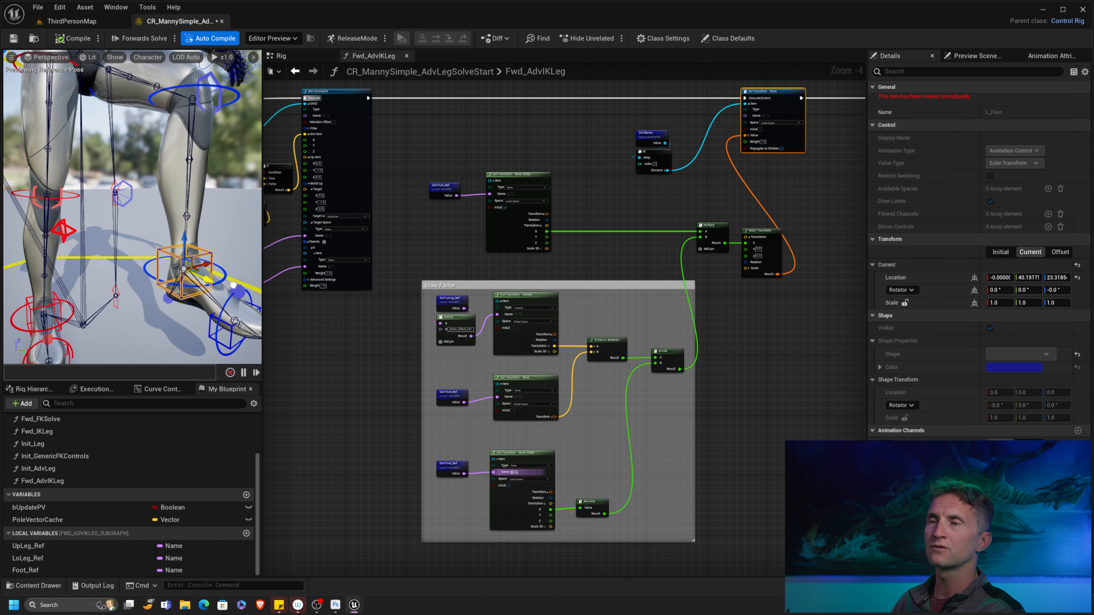
{"action": "right_click_drag", "start_coordinate": [130, 216], "coordinate": [213, 203]}
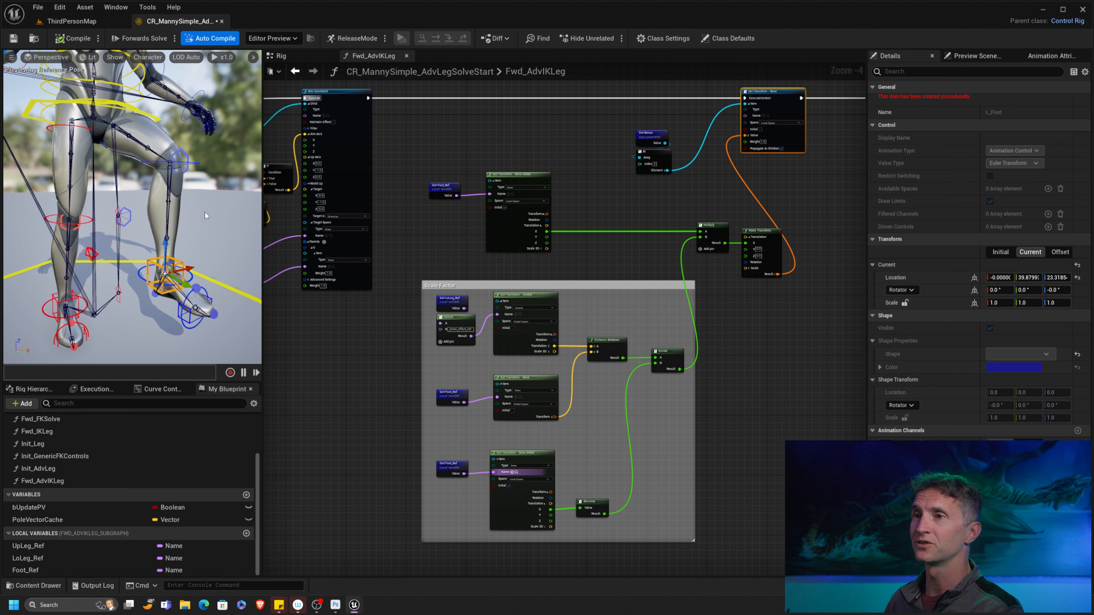
- Test the calf_l_IK_knee_offset_ctrl by moving it in the preview, and compile and save the rig
{"action": "right_click_drag", "start_coordinate": [213, 204], "coordinate": [144, 176]}
{"action": "left_click", "coordinate": [145, 156]}
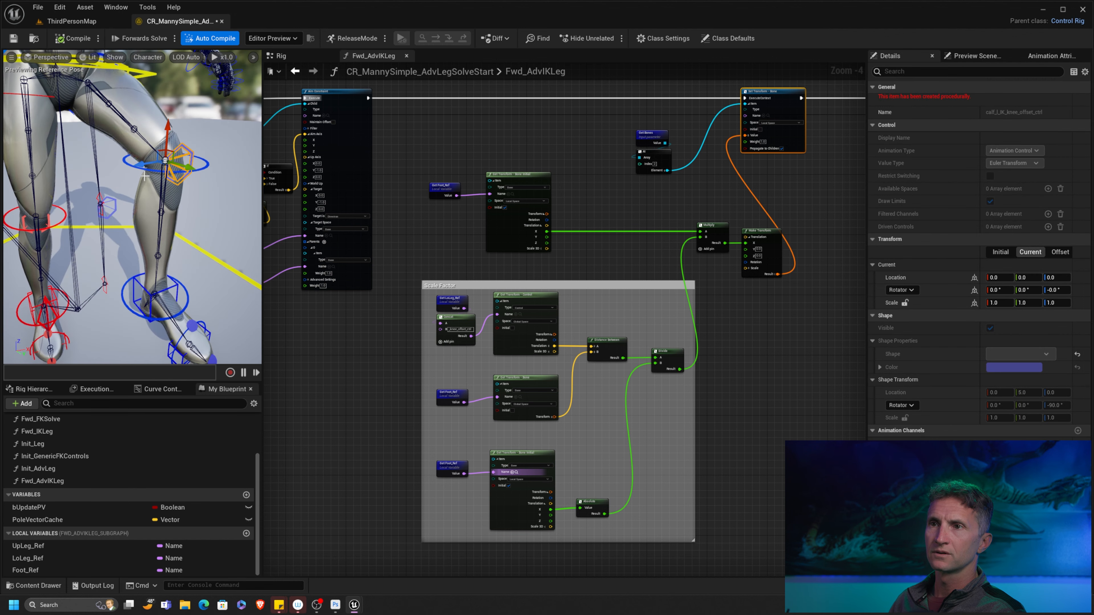
{"action": "left_click_drag", "start_coordinate": [137, 166], "coordinate": [200, 109]}
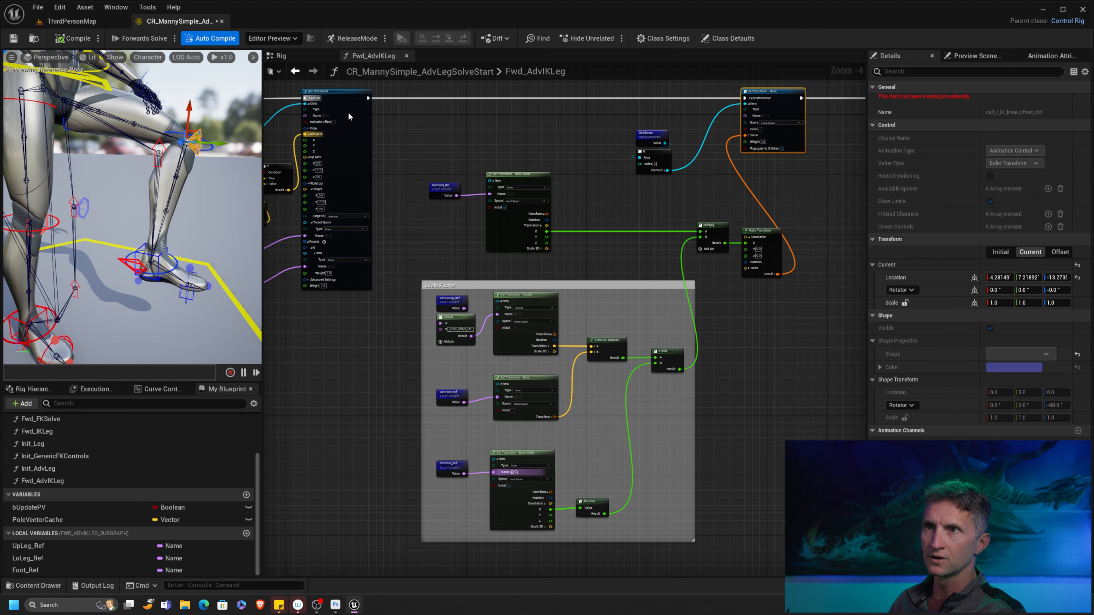
{"action": "left_click", "coordinate": [60, 39]}
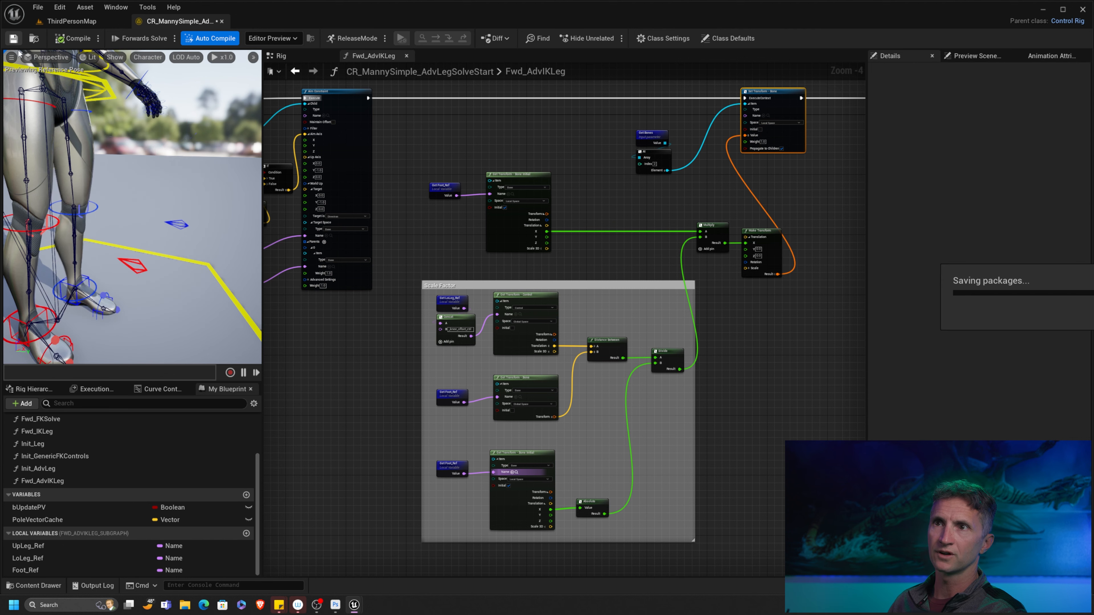
- Inspect the inputs of the Fwd_AdvIKLeg function node in the main Rig graph
{"action": "scroll", "coordinate": [573, 199], "scroll_direction": "down", "scroll_amount": 3}
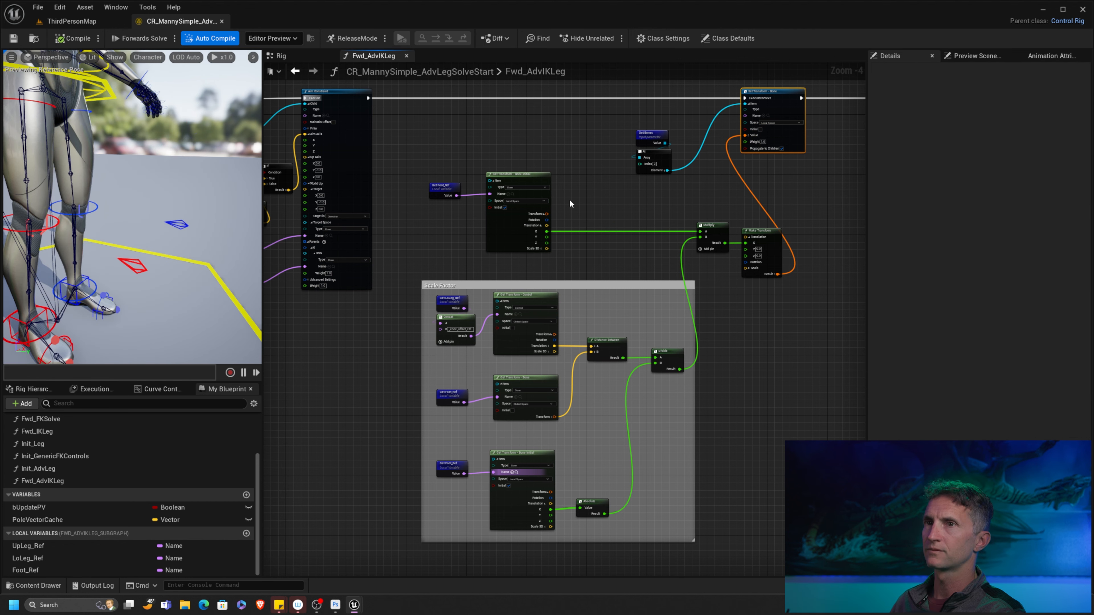
{"action": "right_click_drag", "start_coordinate": [611, 169], "coordinate": [639, 187]}
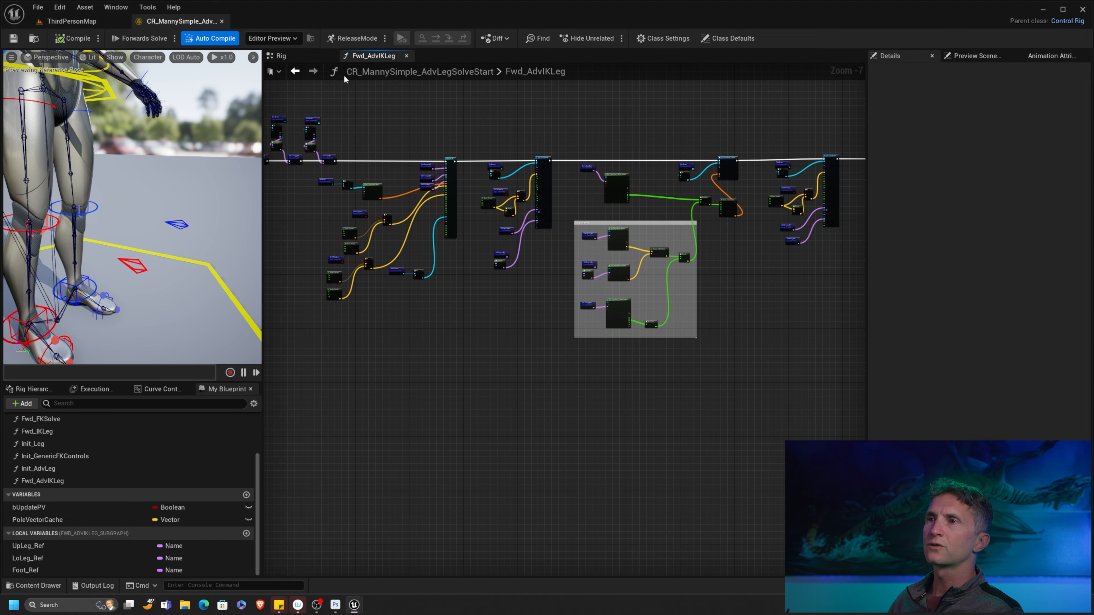
{"action": "left_click", "coordinate": [301, 56]}
{"action": "right_click_drag", "start_coordinate": [605, 205], "coordinate": [614, 174]}
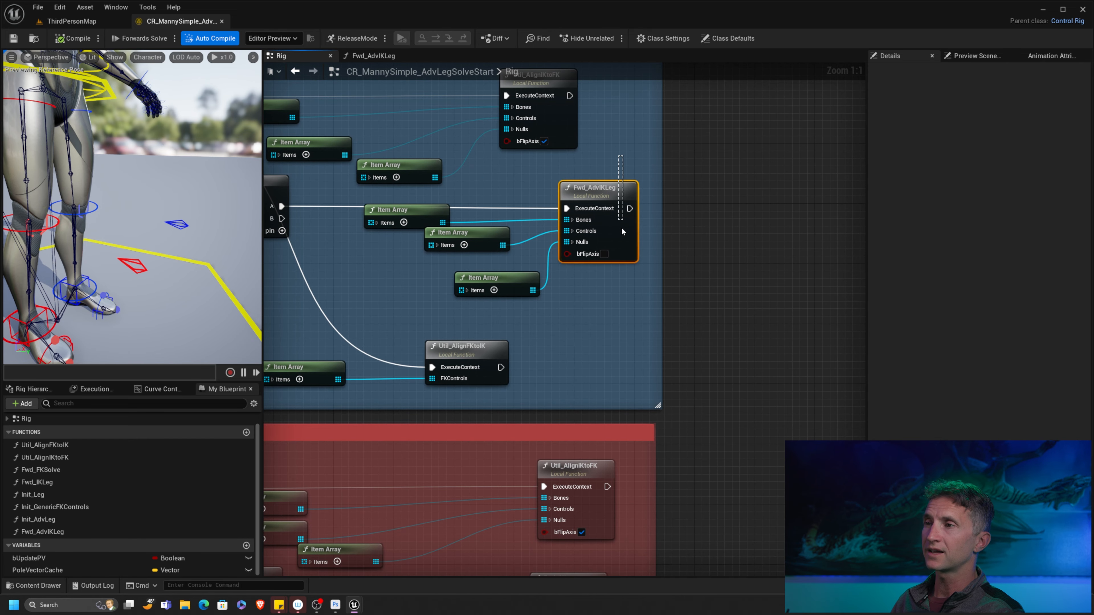
{"action": "left_click_drag", "start_coordinate": [622, 229], "coordinate": [622, 227]}
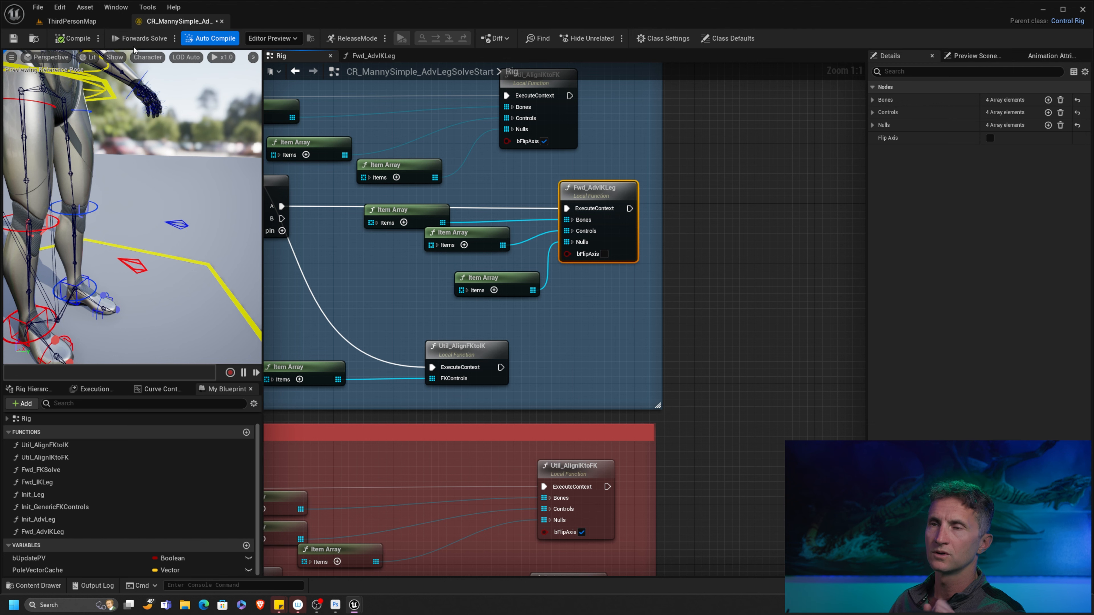
- Select the Entry node of the Fwd_AdvIKLeg function and move its bFlipAxis input above Nulls
{"action": "left_click", "coordinate": [372, 56]}
{"action": "right_click_drag", "start_coordinate": [416, 270], "coordinate": [838, 298]}
{"action": "right_click_drag", "start_coordinate": [498, 262], "coordinate": [627, 261]}
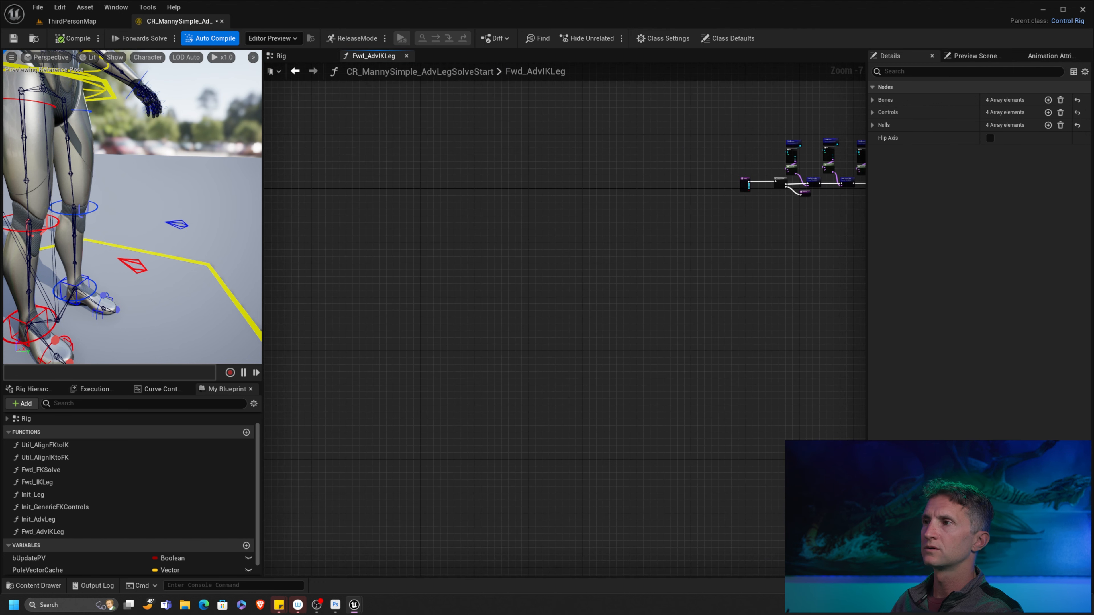
{"action": "right_click_drag", "start_coordinate": [758, 196], "coordinate": [553, 249]}
{"action": "scroll", "coordinate": [552, 248], "scroll_direction": "up", "scroll_amount": 6}
{"action": "left_click_drag", "start_coordinate": [568, 158], "coordinate": [549, 254]}
{"action": "right_click_drag", "start_coordinate": [628, 298], "coordinate": [453, 319]}
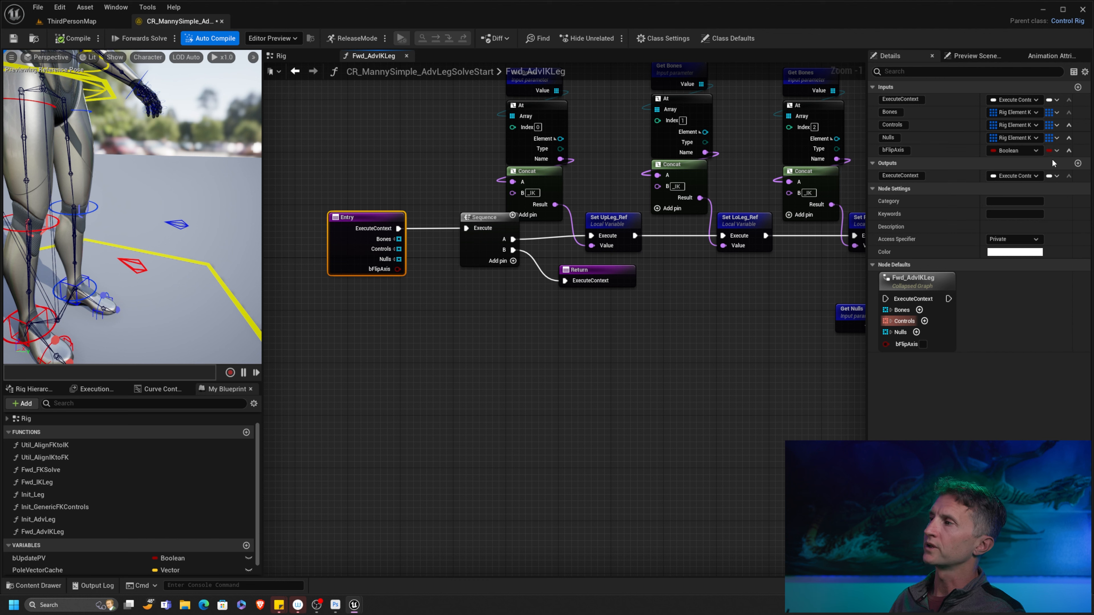
{"action": "left_click", "coordinate": [1057, 138]}
{"action": "left_click", "coordinate": [1069, 150]}
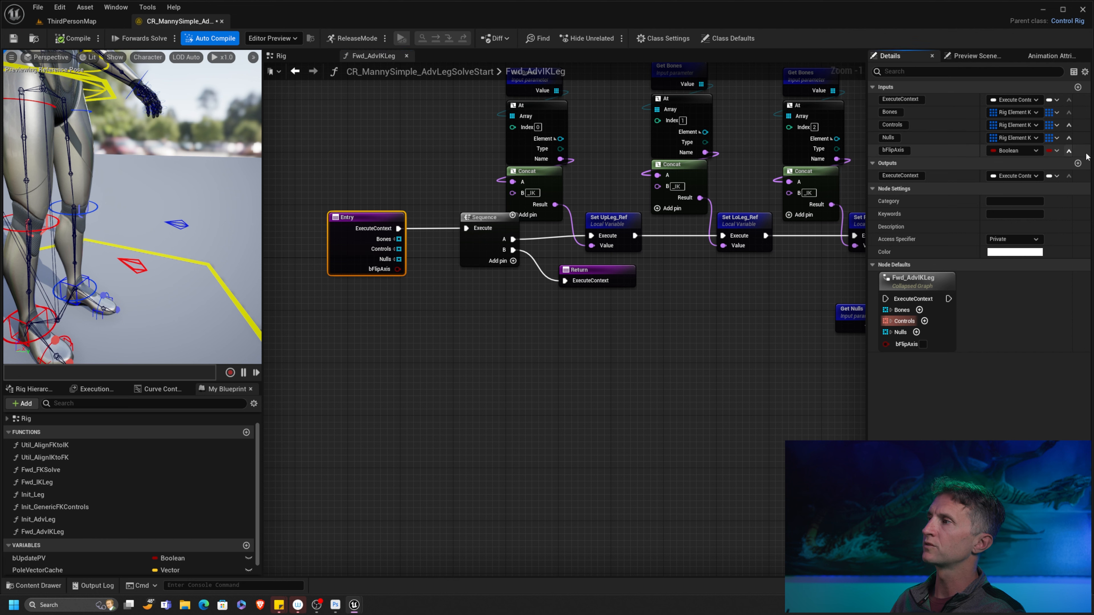
{"action": "left_click", "coordinate": [1069, 151]}
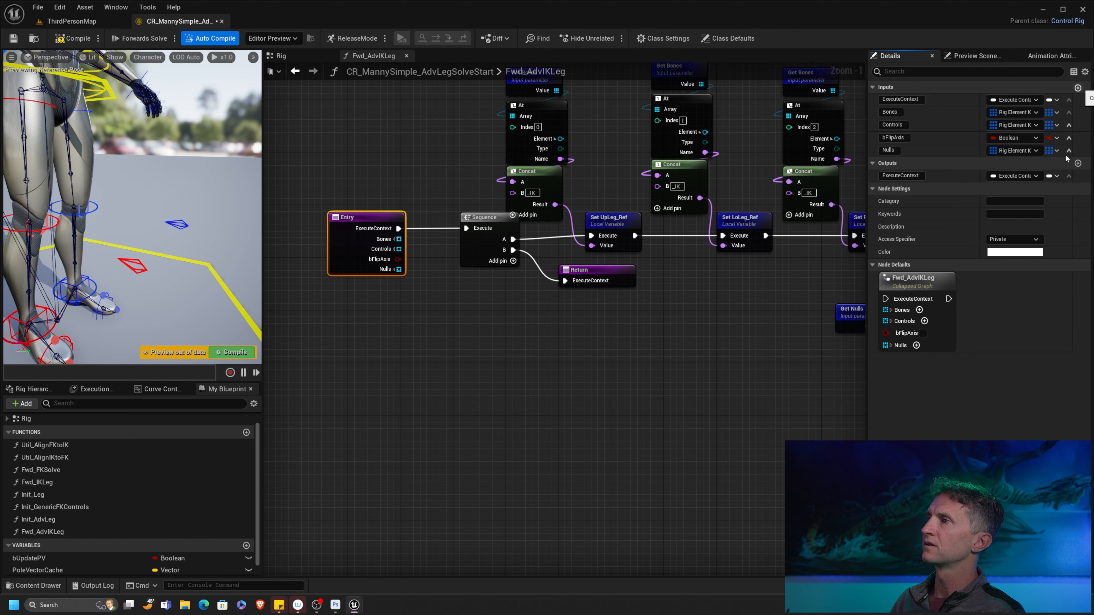
- Add a Rig Element Key array input named UpLegTwists to the Fwd_AdvIKLeg function
{"action": "double_click", "coordinate": [892, 163]}
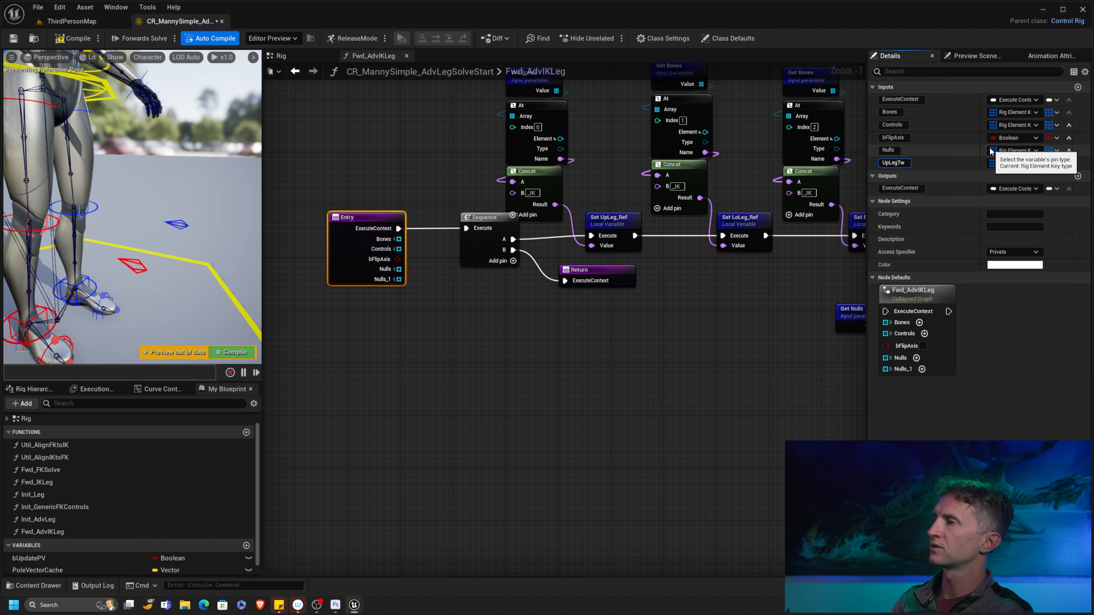
{"action": "type", "text": "UpLegTwists"}
{"action": "key", "text": "Return"}
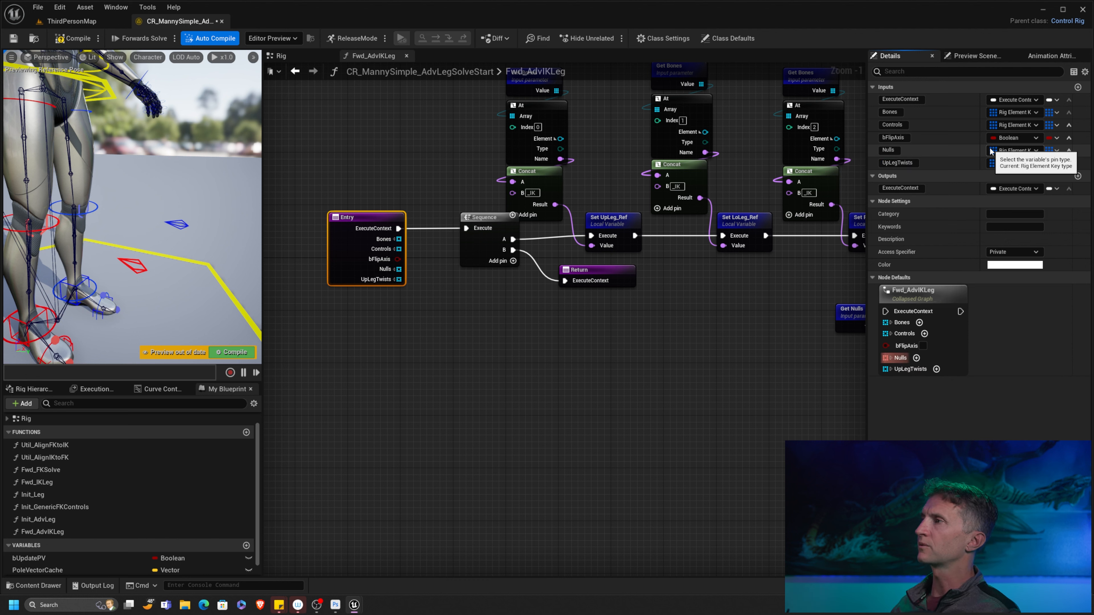
- Add another Rig Element Key array input named LoLegTwists below UpLegTwists
{"action": "left_click", "coordinate": [1079, 87]}
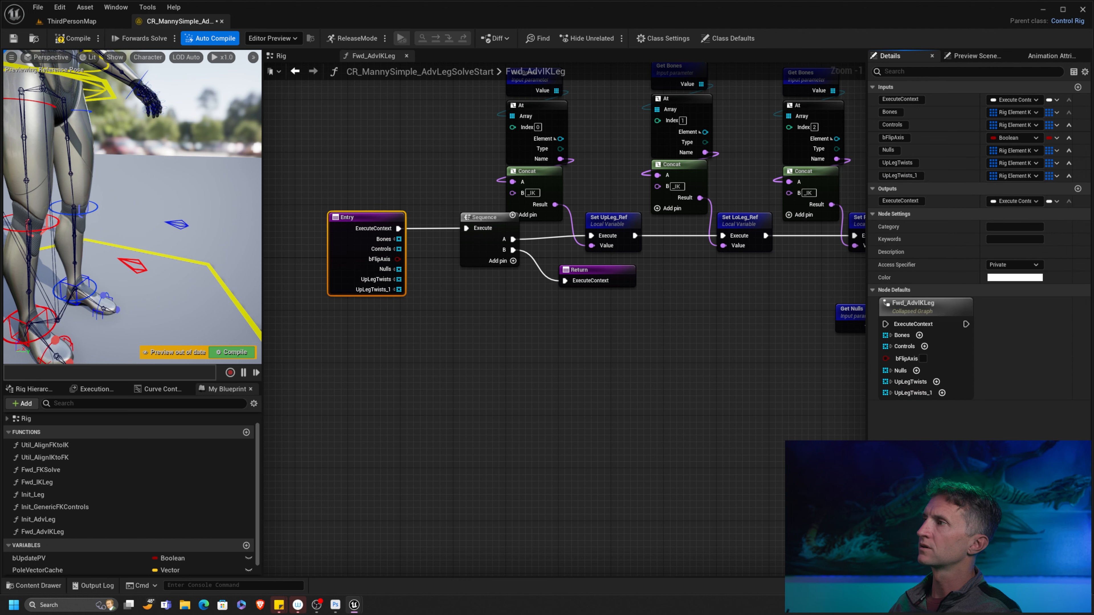
{"action": "left_click_drag", "start_coordinate": [889, 178], "coordinate": [842, 171]}
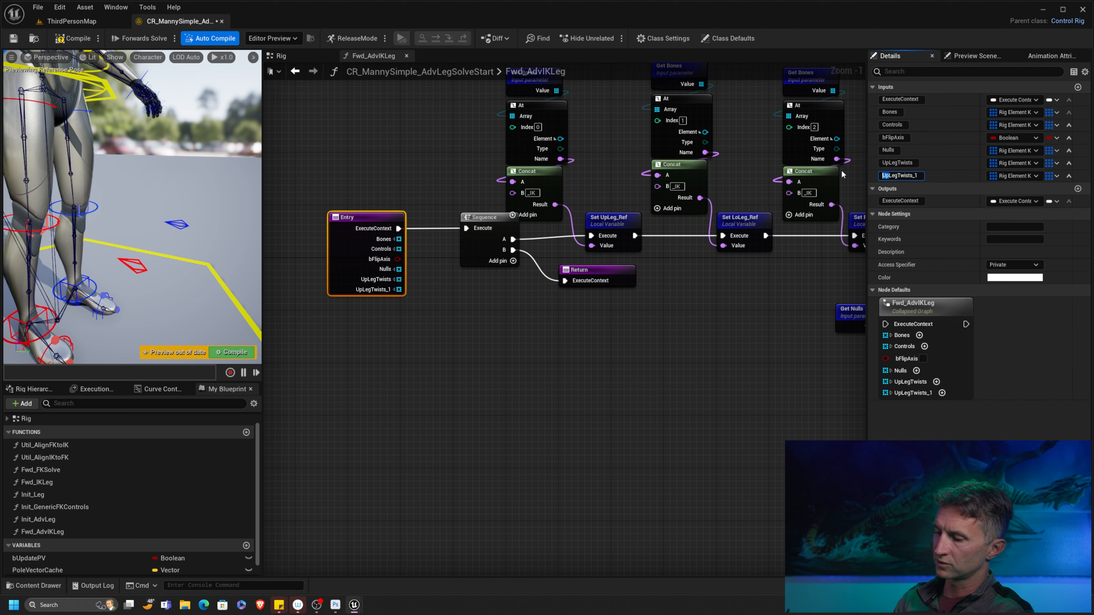
{"action": "type", "text": "Lo"}
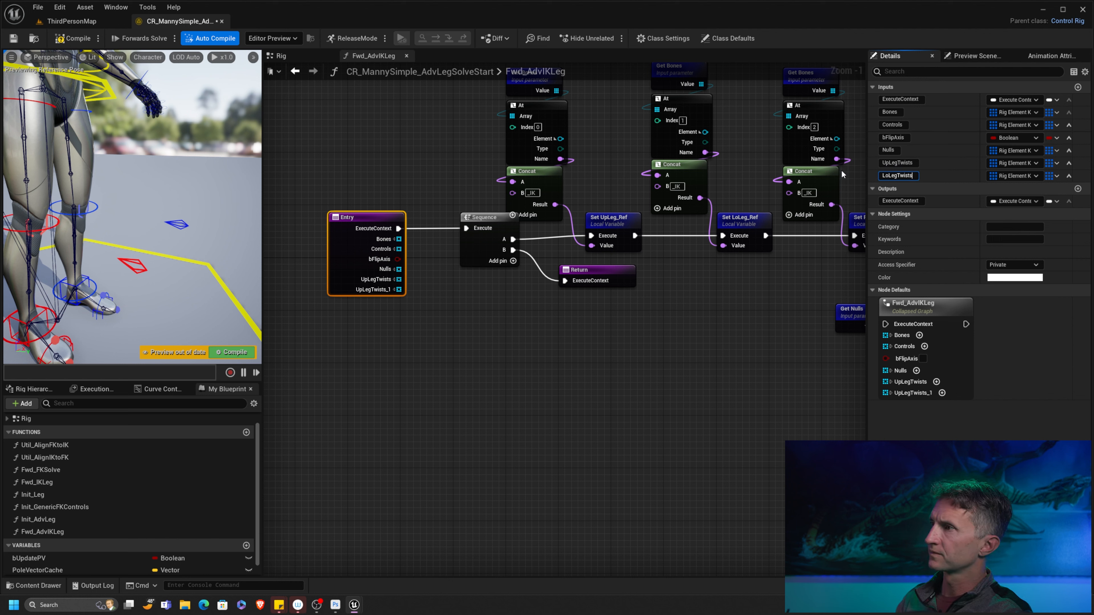
{"action": "key", "text": "BackSpace"}
{"action": "key", "text": "BackSpace"}
{"action": "key", "text": "Return"}
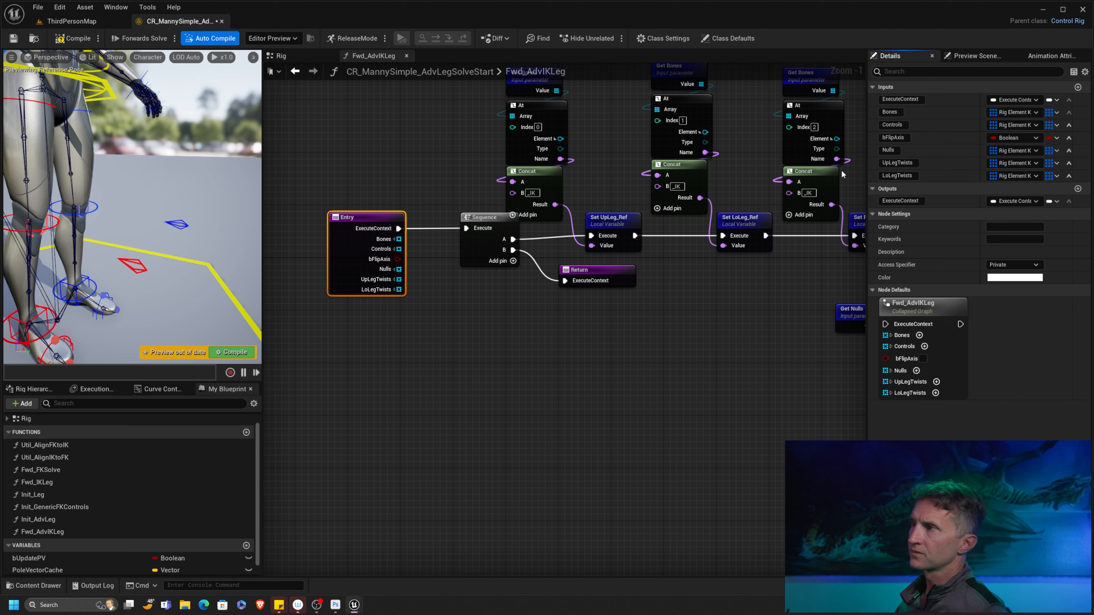
- Reorder the function inputs so Nulls, UpLegTwists and LoLegTwists come before bFlipAxis, leaving bFlipAxis last
{"action": "left_click", "coordinate": [1069, 150]}
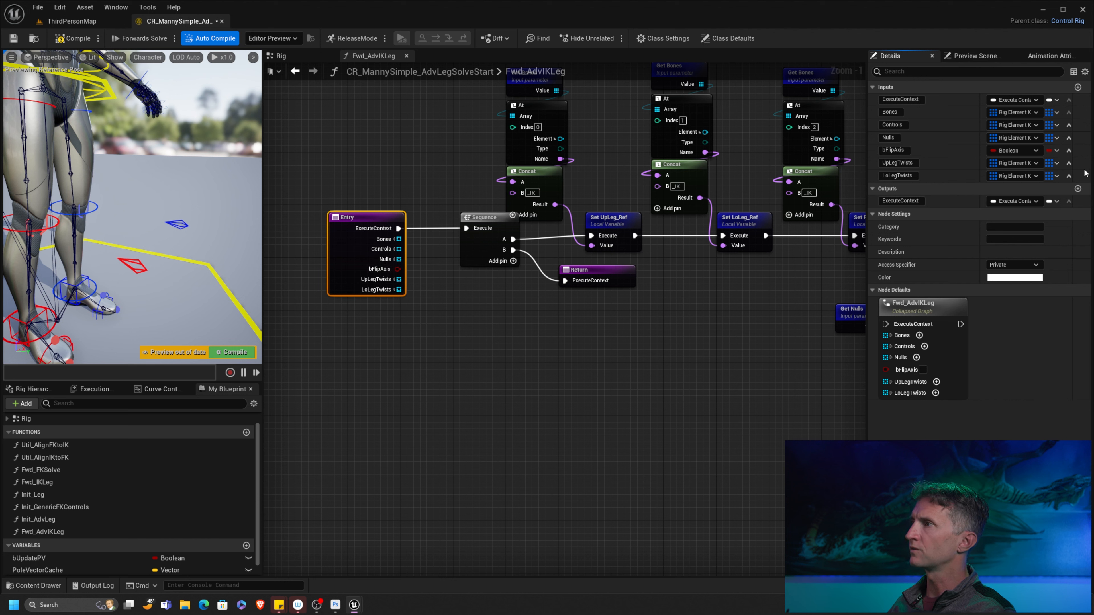
{"action": "left_click", "coordinate": [1069, 163]}
{"action": "left_click", "coordinate": [1069, 177]}
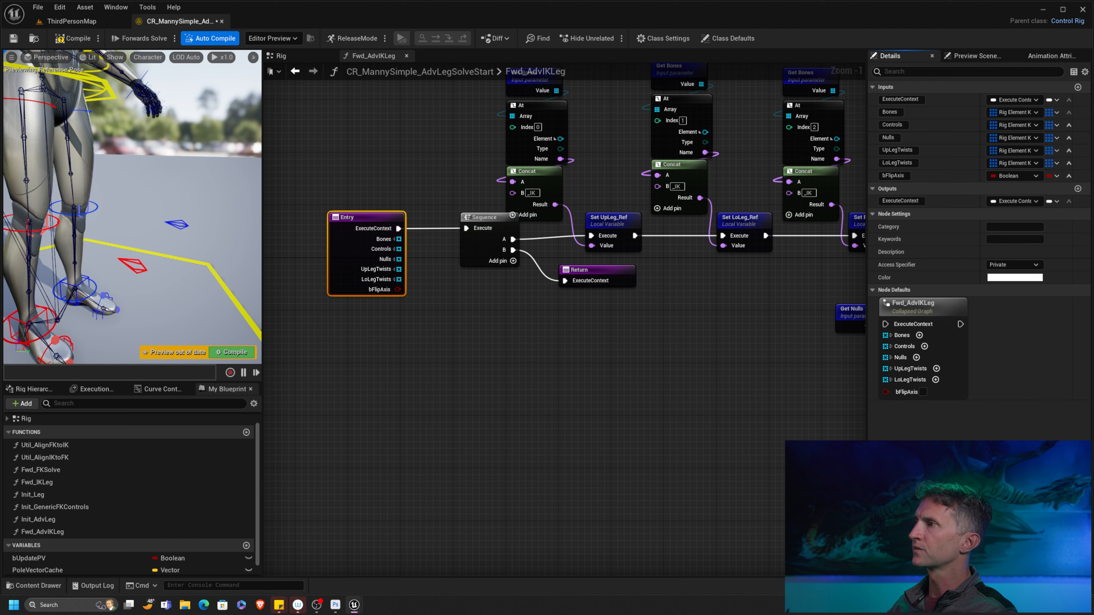
- Compile and save the control rig, and return to the Fwd_AdvIKLeg call in the main Rig graph
{"action": "left_click", "coordinate": [69, 39]}
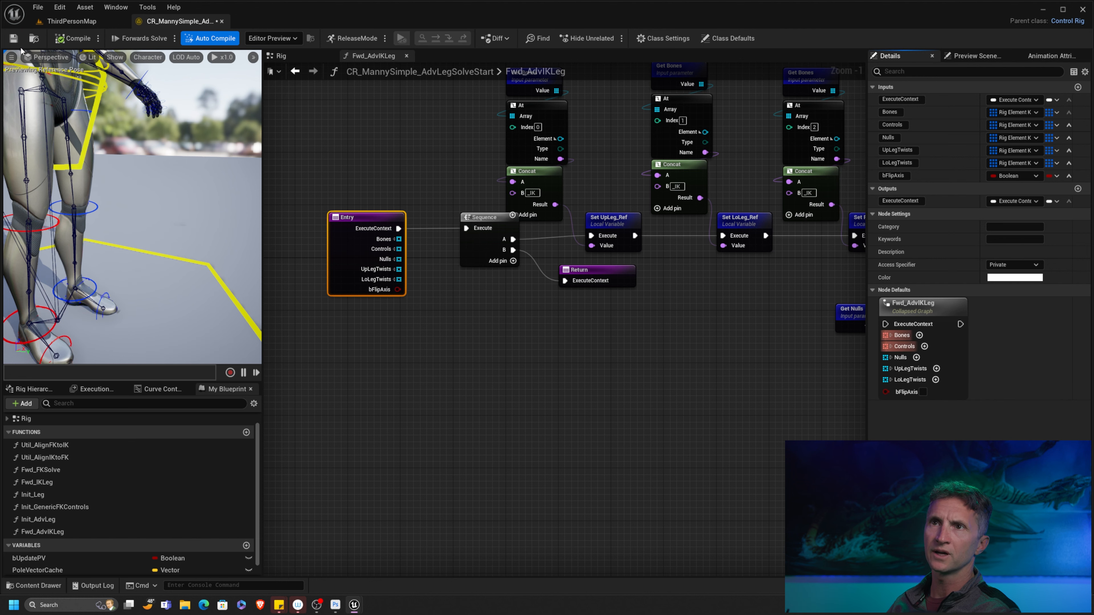
{"action": "left_click", "coordinate": [13, 38]}
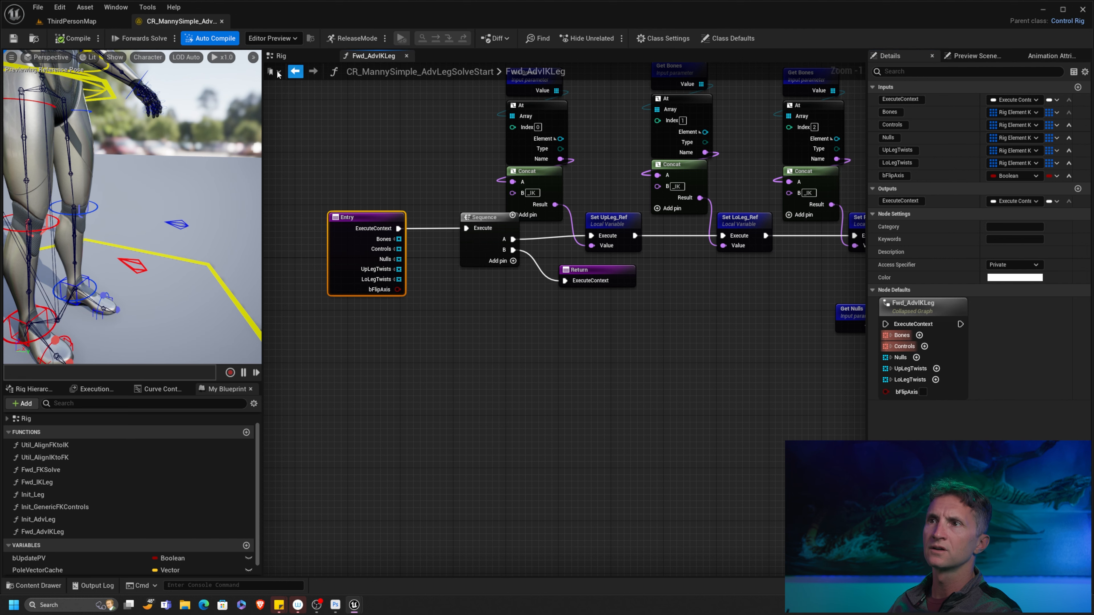
{"action": "left_click", "coordinate": [281, 55]}
{"action": "right_click_drag", "start_coordinate": [558, 312], "coordinate": [591, 272]}
- Filter the rig hierarchy by "twist" to find the leg twist bones
{"action": "left_click", "coordinate": [30, 388]}
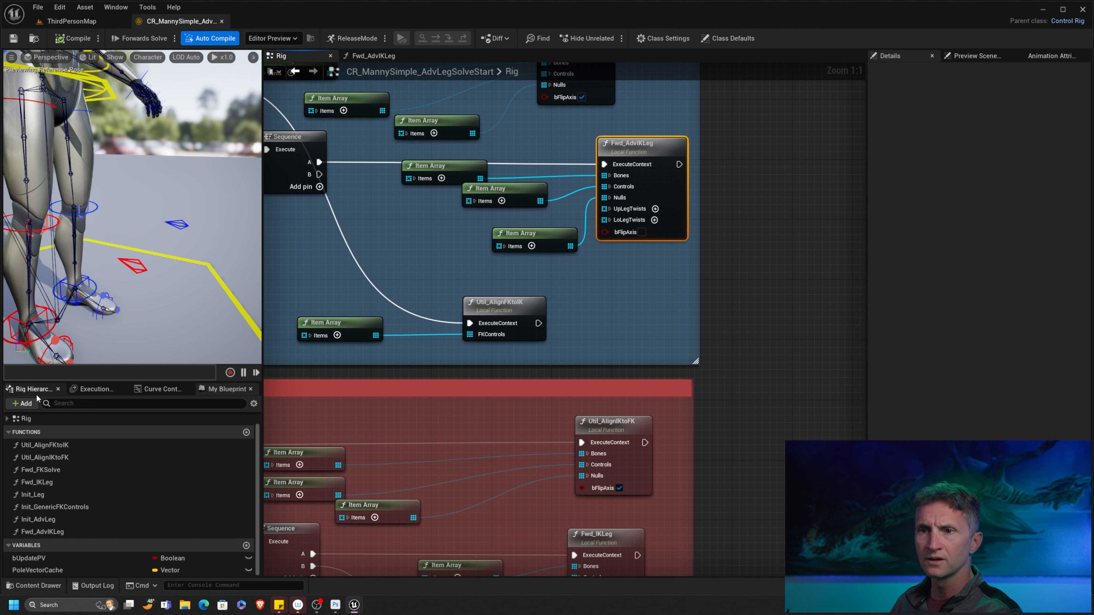
{"action": "scroll", "coordinate": [143, 514], "scroll_direction": "down", "scroll_amount": 10}
{"action": "scroll", "coordinate": [143, 514], "scroll_direction": "up", "scroll_amount": 5}
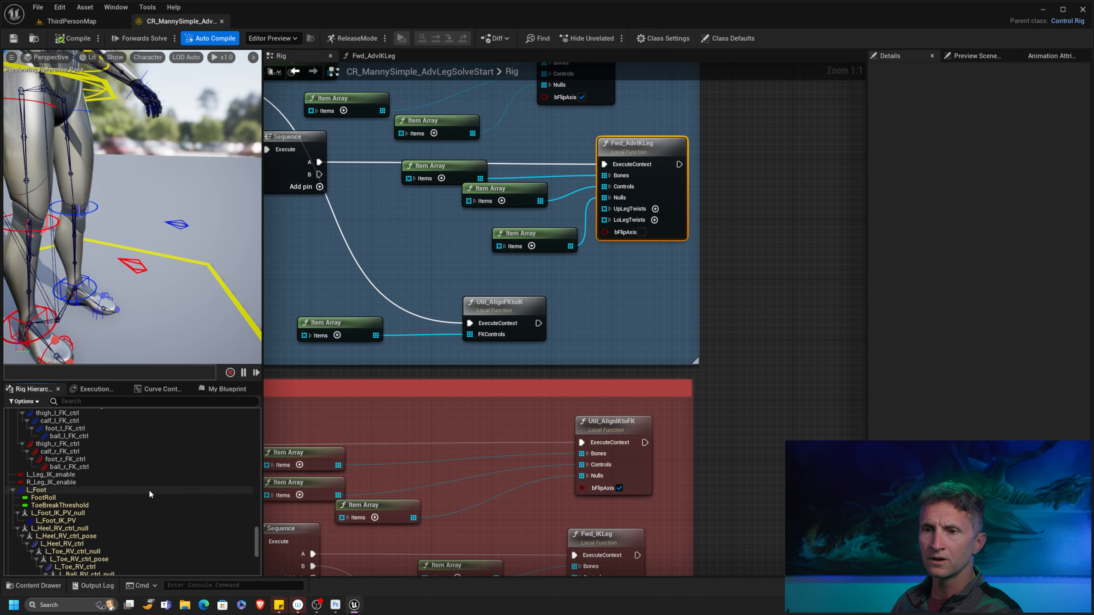
{"action": "scroll", "coordinate": [150, 474], "scroll_direction": "down", "scroll_amount": 15}
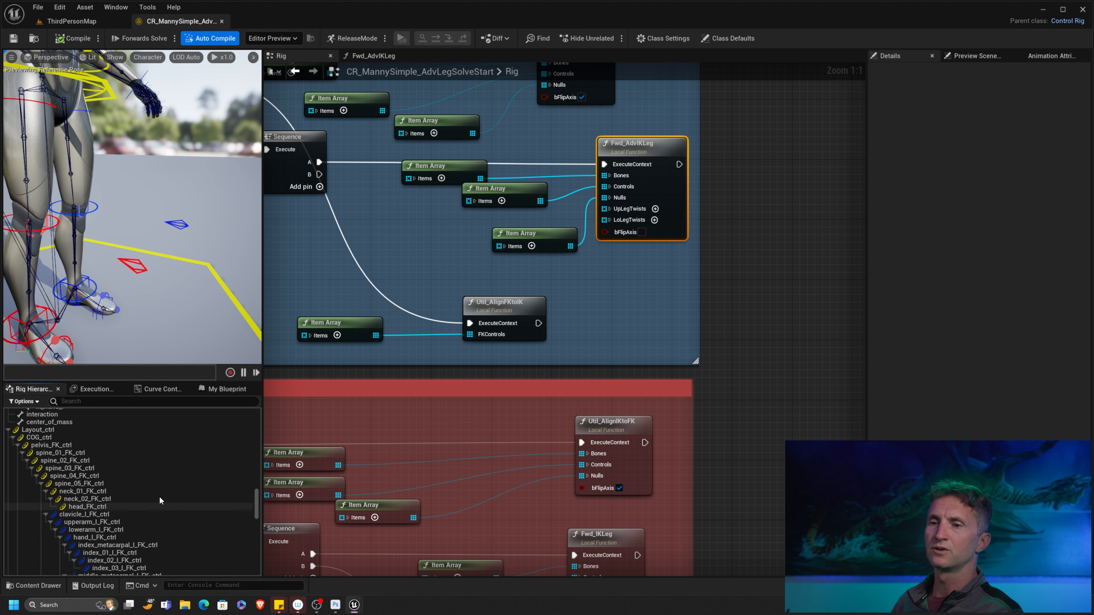
{"action": "scroll", "coordinate": [157, 474], "scroll_direction": "up", "scroll_amount": 10}
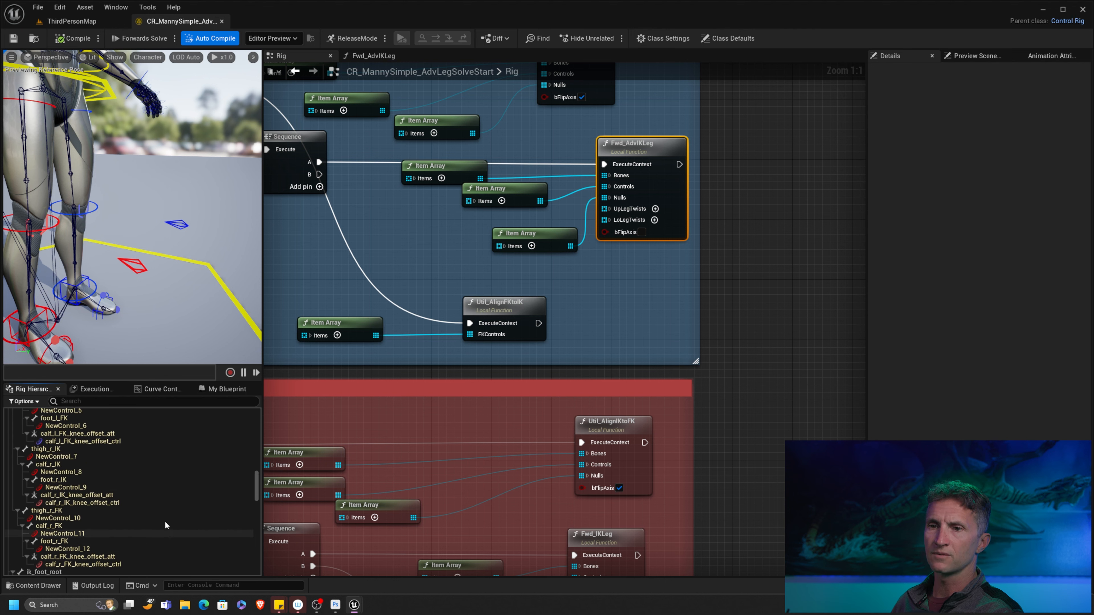
{"action": "scroll", "coordinate": [151, 483], "scroll_direction": "up", "scroll_amount": 3}
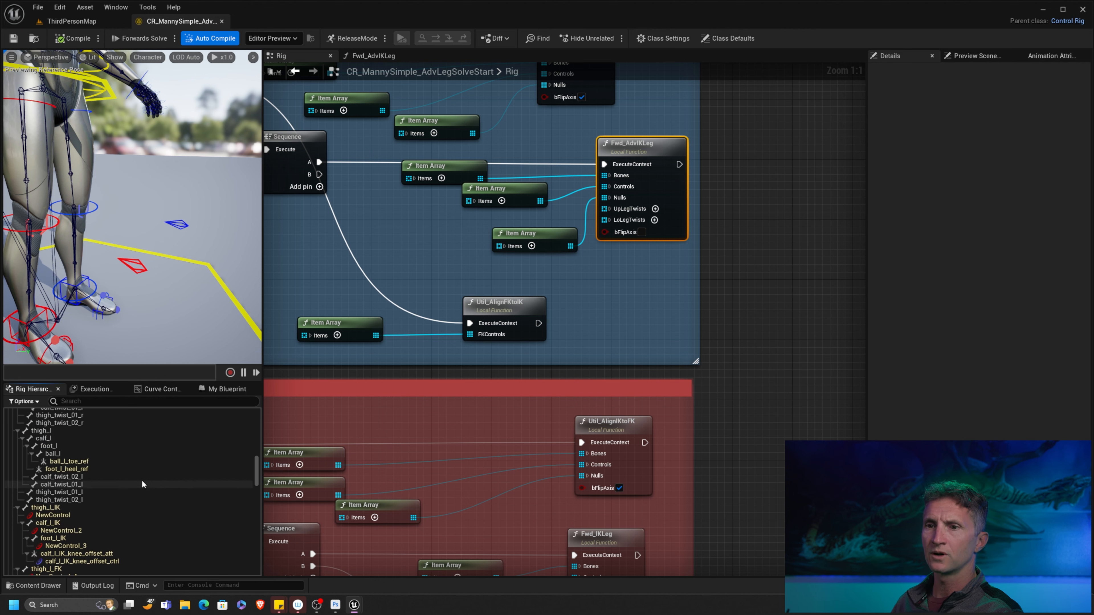
{"action": "left_click", "coordinate": [138, 401]}
{"action": "type", "text": "twis"}
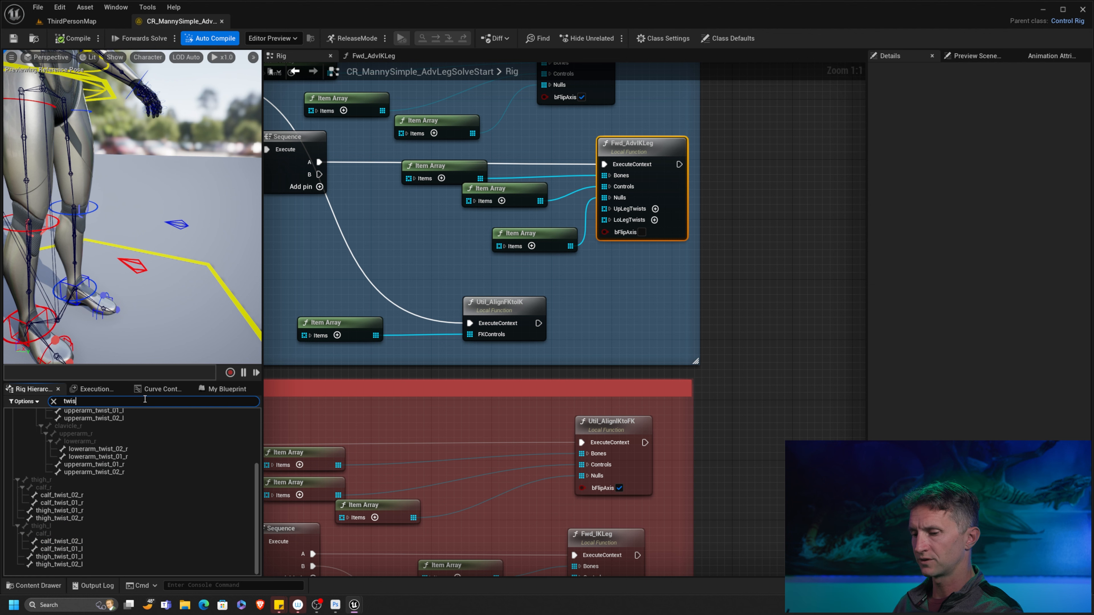
{"action": "type", "text": "t"}
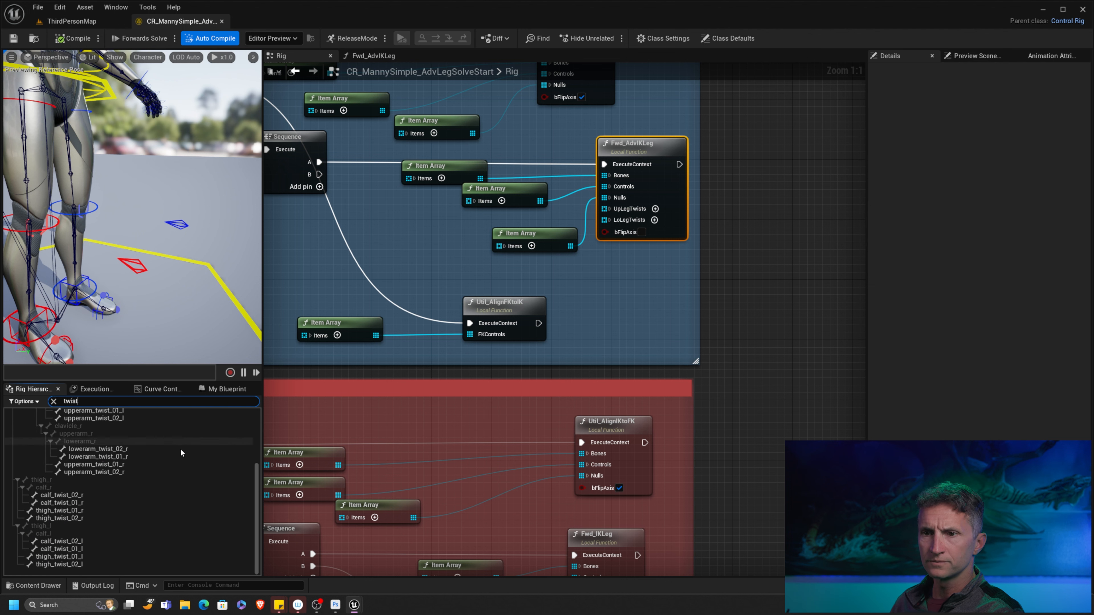
{"action": "mouse_move", "coordinate": [181, 450]}
{"action": "right_mouse_down"}
{"action": "mouse_move", "coordinate": [170, 536]}
{"action": "mouse_move", "coordinate": [174, 461]}
{"action": "right_mouse_up"}
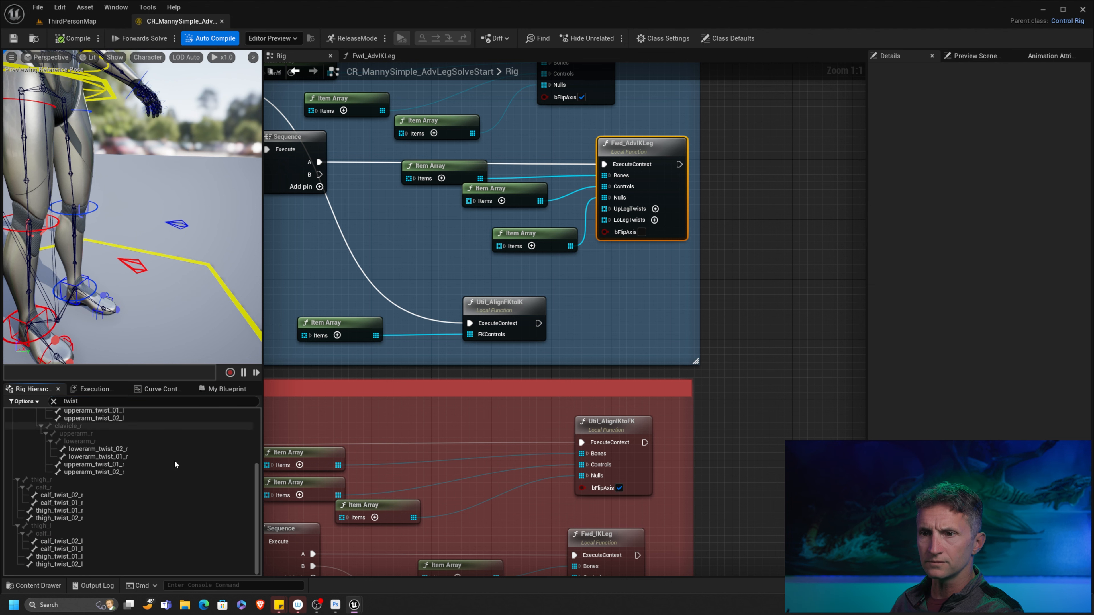
- Create an item array from thigh_twist_01_l and thigh_twist_02_l and connect it to the UpLegTwists input of Fwd_AdvIKLeg
{"action": "left_click", "coordinate": [88, 520]}
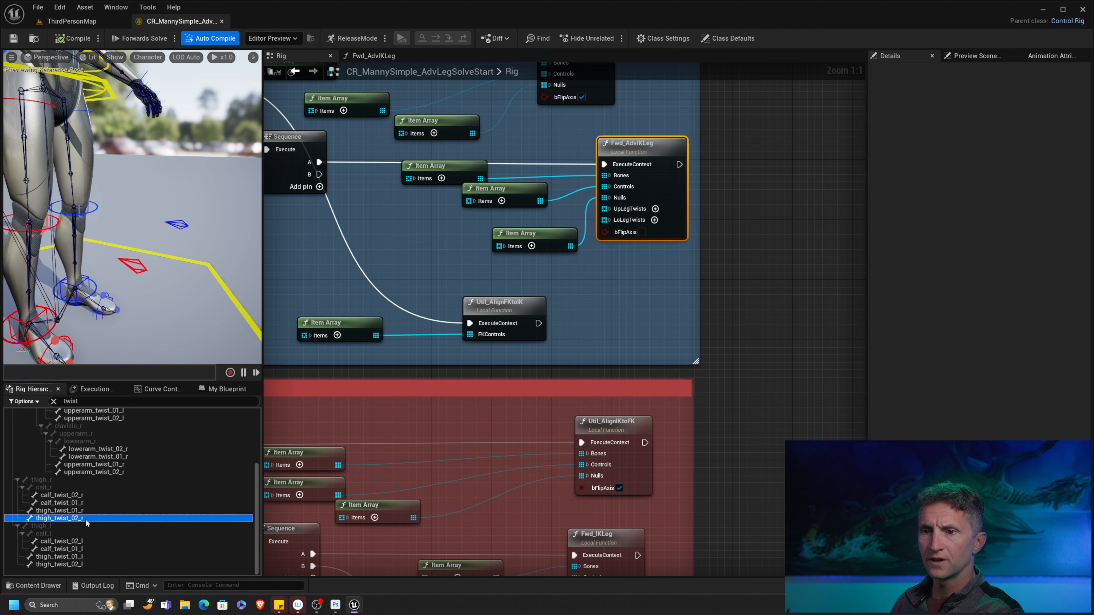
{"action": "left_click", "coordinate": [82, 565]}
{"action": "left_click", "coordinate": [76, 557], "text": "ctrl"}
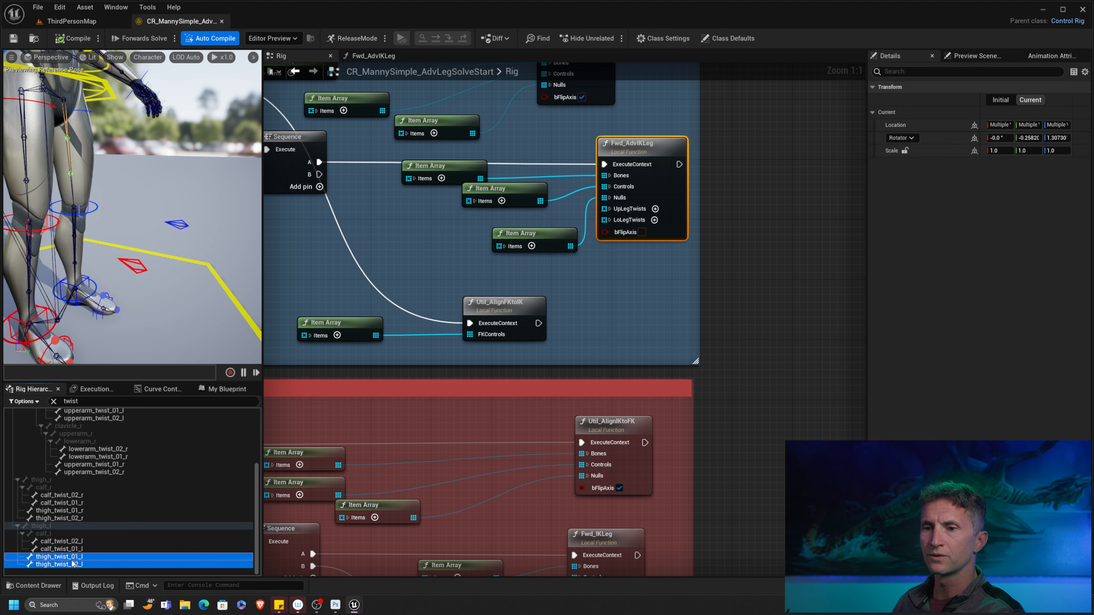
{"action": "left_click_drag", "start_coordinate": [73, 564], "coordinate": [591, 288]}
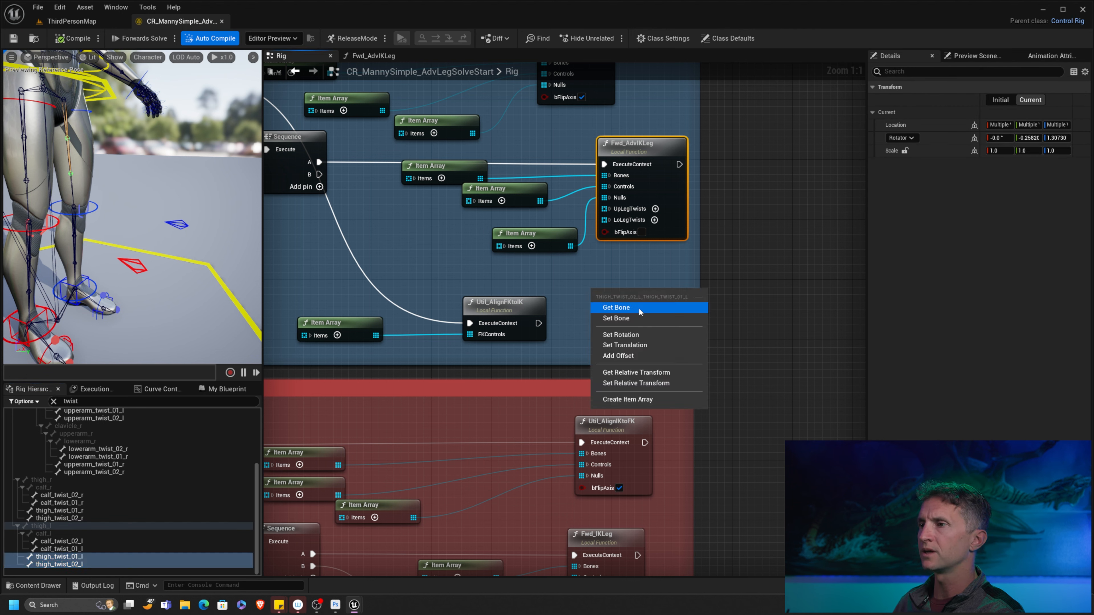
{"action": "left_click", "coordinate": [646, 401]}
{"action": "left_click", "coordinate": [604, 307]}
{"action": "left_click_drag", "start_coordinate": [605, 306], "coordinate": [484, 283]}
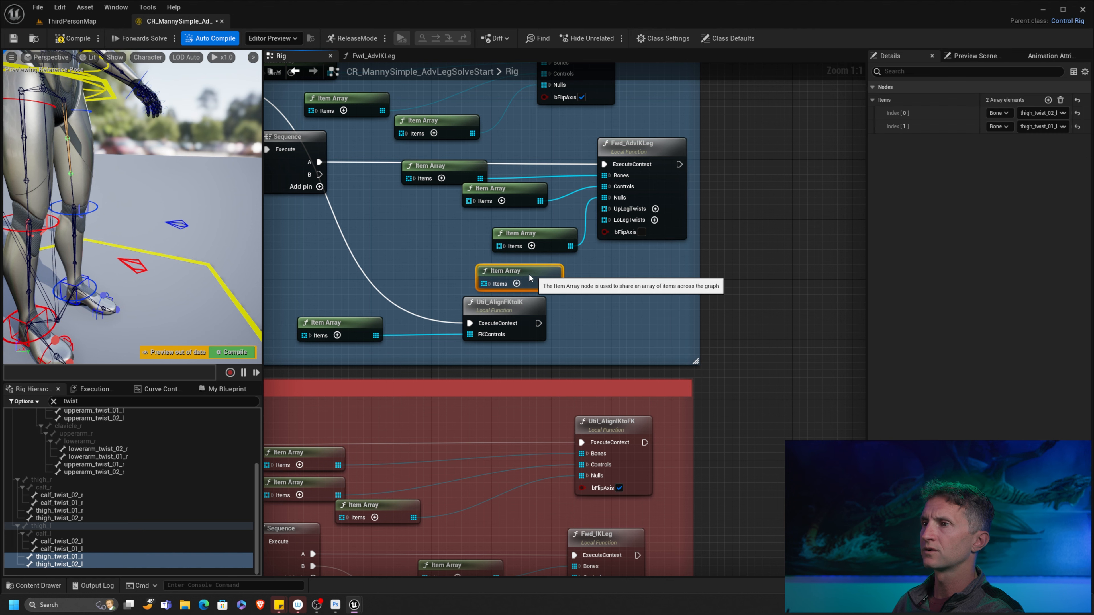
{"action": "left_click_drag", "start_coordinate": [554, 250], "coordinate": [509, 242]}
{"action": "left_click_drag", "start_coordinate": [537, 284], "coordinate": [605, 209]}
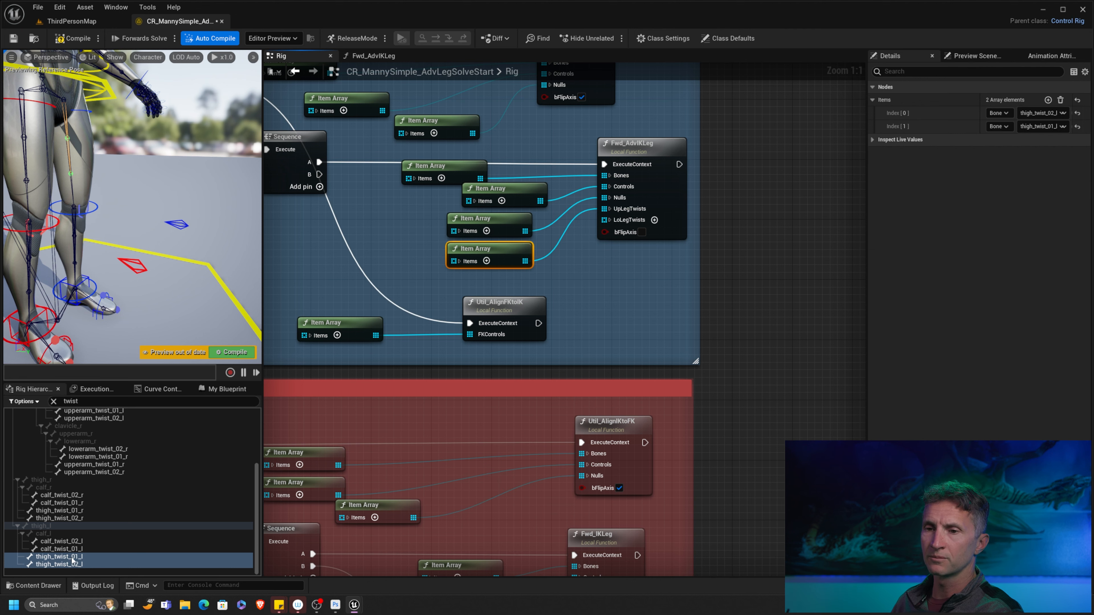
- Create an item array from calf_twist_01_l and calf_twist_02_l and connect it to the LoLegTwists input of Fwd_AdvIKLeg
{"action": "left_click", "coordinate": [61, 541]}
{"action": "left_click", "coordinate": [69, 549], "text": "shift"}
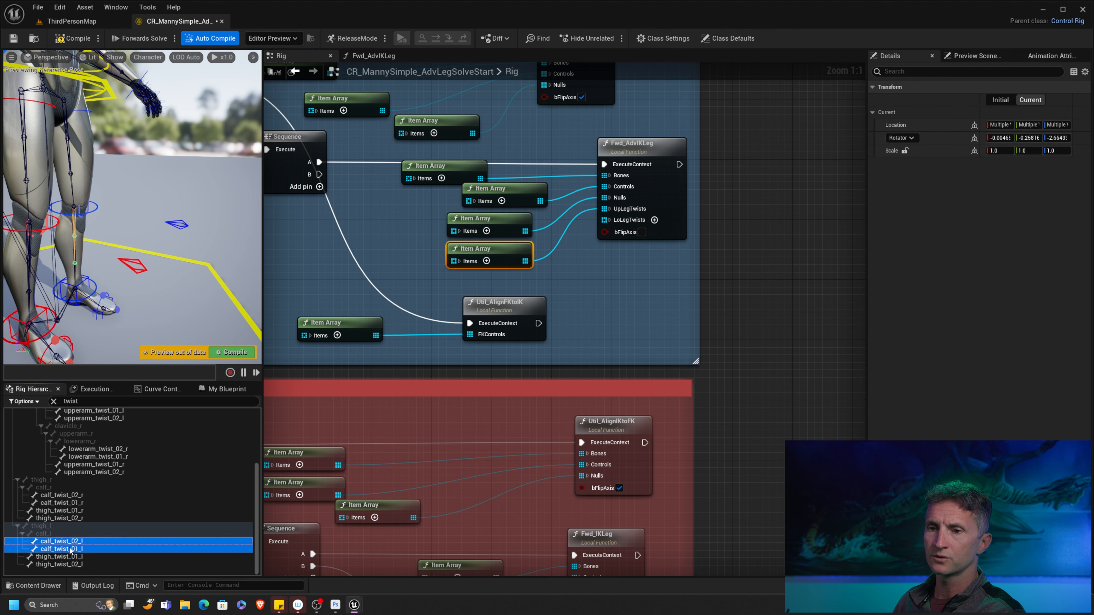
{"action": "left_click_drag", "start_coordinate": [76, 548], "coordinate": [576, 295]}
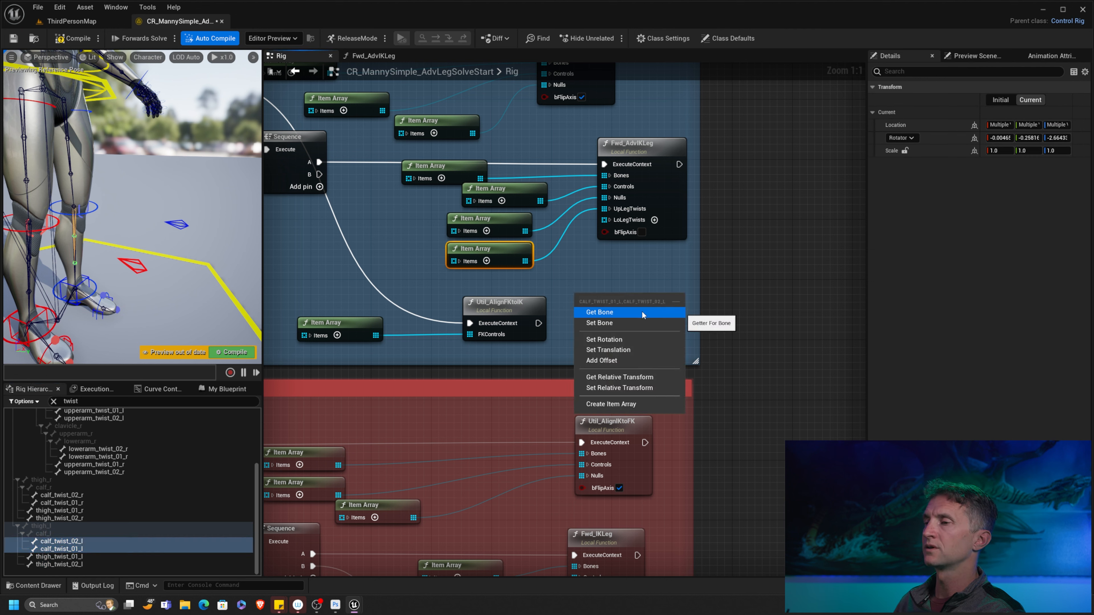
{"action": "left_click", "coordinate": [626, 403]}
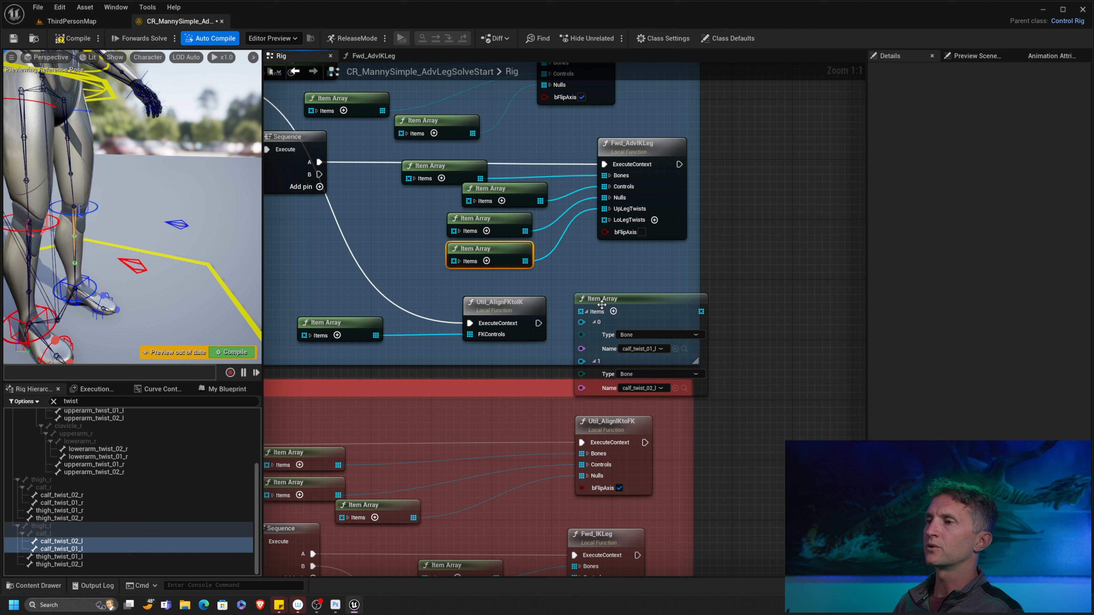
{"action": "left_click", "coordinate": [587, 313]}
{"action": "left_click_drag", "start_coordinate": [653, 313], "coordinate": [517, 280]}
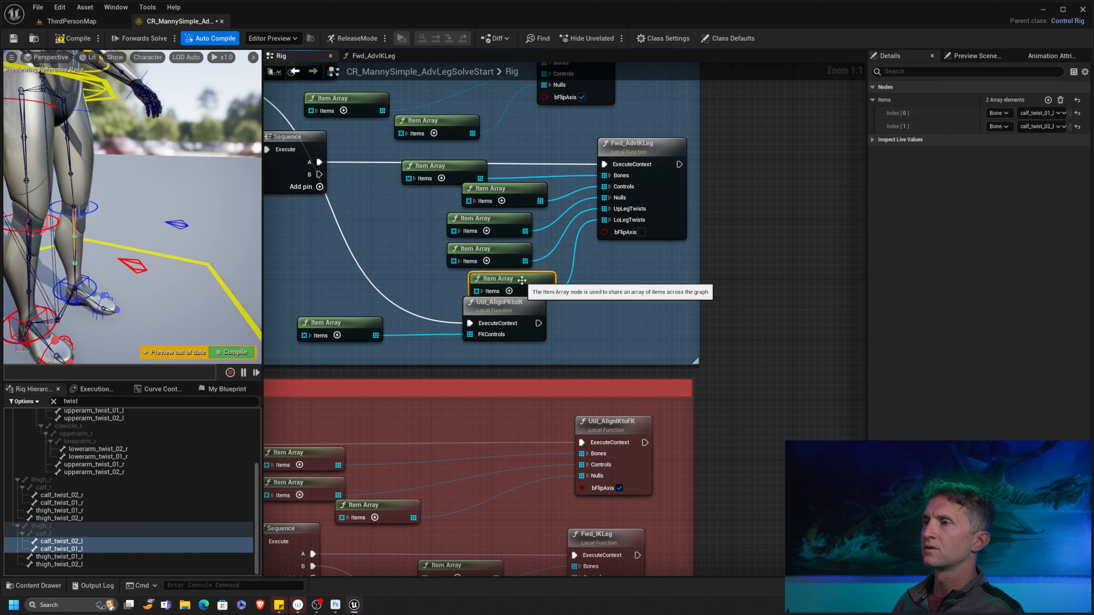
- Open the Fwd_AdvIKLeg function at the Set Transform - Bone node driven by the Make Transform node
{"action": "double_click", "coordinate": [649, 148]}
{"action": "scroll", "coordinate": [652, 352], "scroll_direction": "down", "scroll_amount": 5}
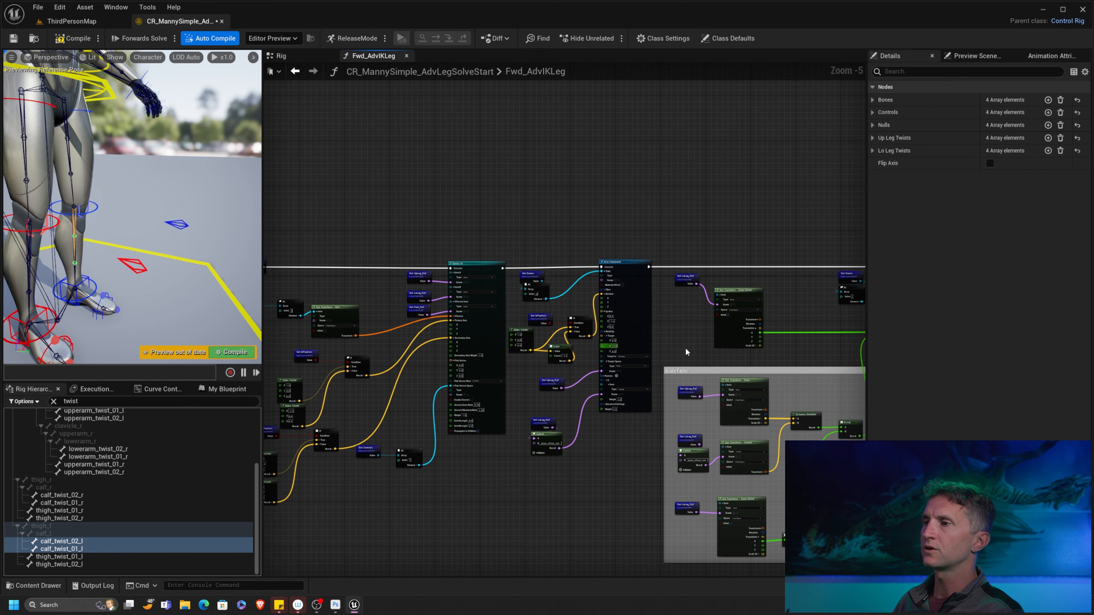
{"action": "right_click_drag", "start_coordinate": [686, 352], "coordinate": [470, 285]}
{"action": "right_click_drag", "start_coordinate": [666, 366], "coordinate": [605, 349]}
{"action": "scroll", "coordinate": [606, 349], "scroll_direction": "up", "scroll_amount": 3}
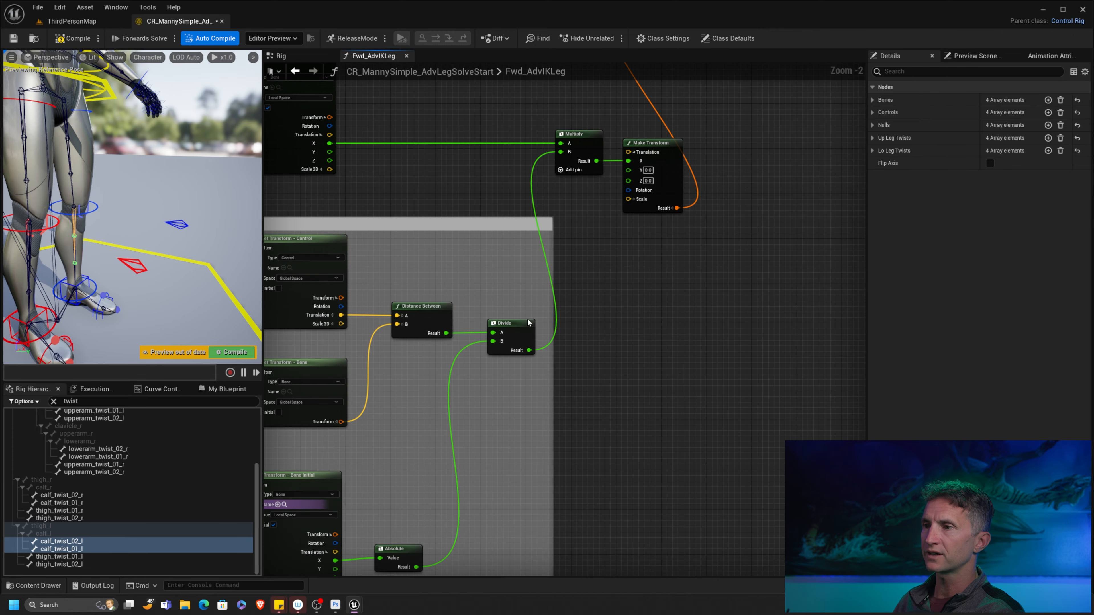
{"action": "right_click_drag", "start_coordinate": [596, 260], "coordinate": [465, 515]}
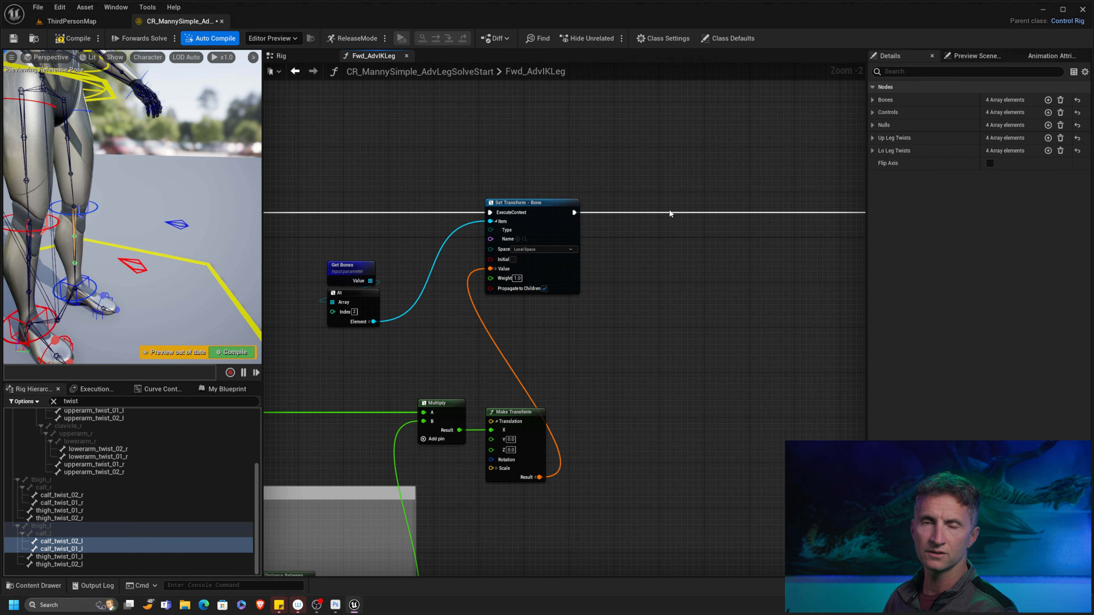
{"action": "right_click_drag", "start_coordinate": [650, 243], "coordinate": [532, 303]}
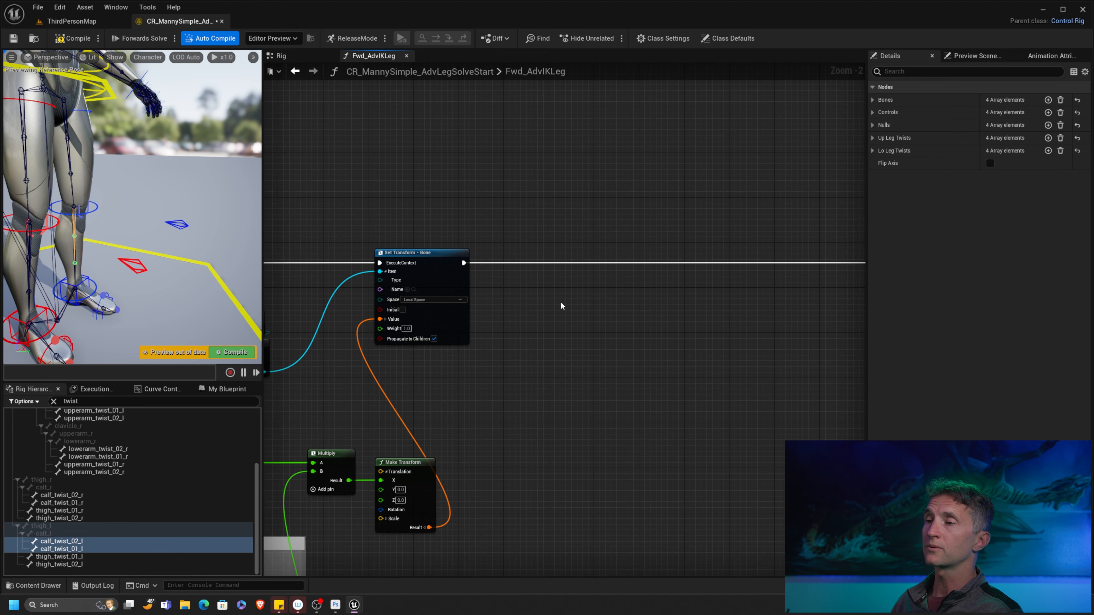
- Clear the twist filter from the rig hierarchy, show the blueprint's functions and variables, and compile and save the rig
{"action": "left_click", "coordinate": [54, 402]}
{"action": "left_click", "coordinate": [211, 390]}
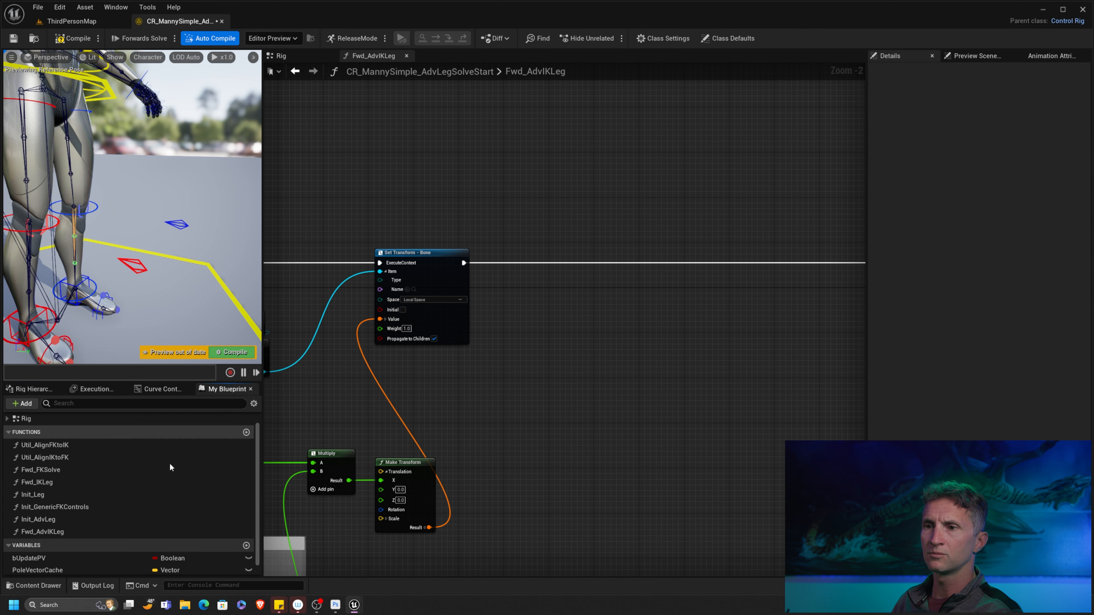
{"action": "left_click", "coordinate": [78, 41]}
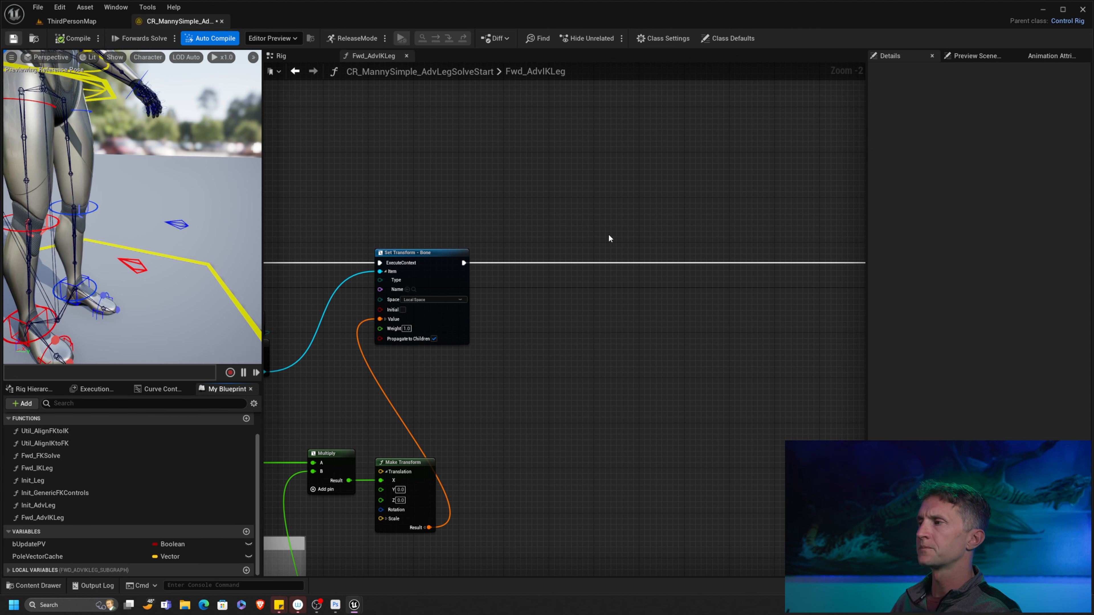
- Add a Get UpLegTwists node above the execution line and connect its value to a new For Each node
{"action": "right_click", "coordinate": [510, 239]}
{"action": "type", "text": "get"}
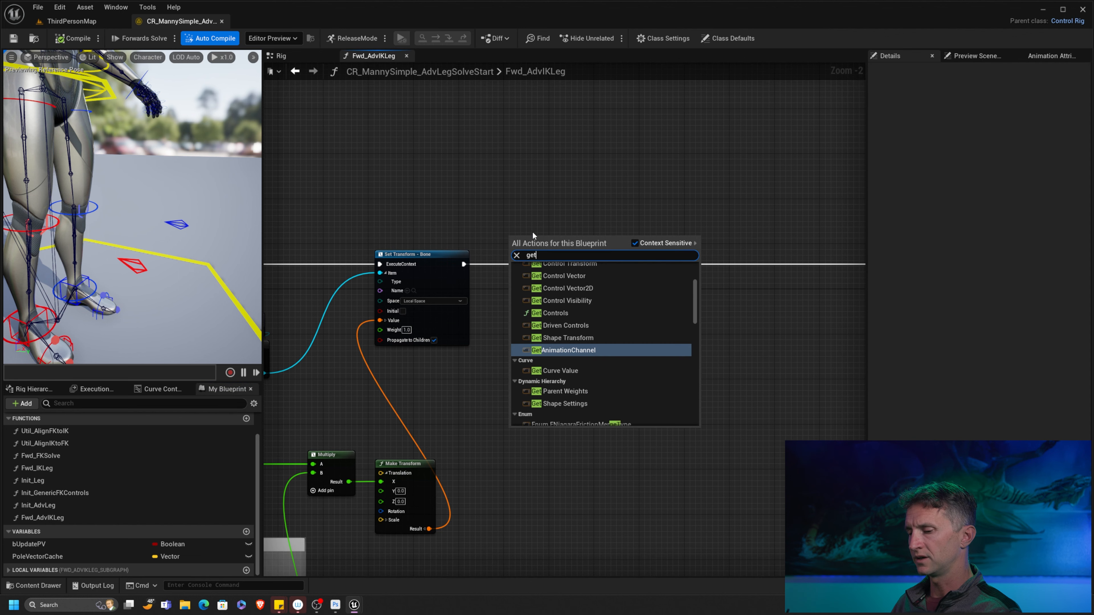
{"action": "type", "text": " up"}
{"action": "left_click", "coordinate": [575, 297]}
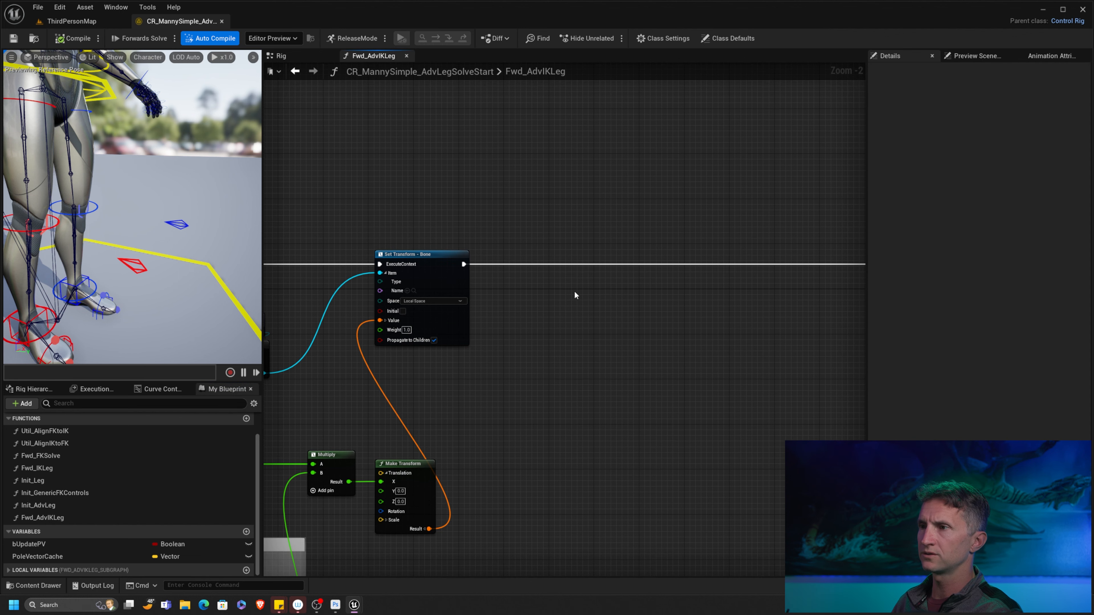
{"action": "left_click_drag", "start_coordinate": [540, 241], "coordinate": [597, 175]}
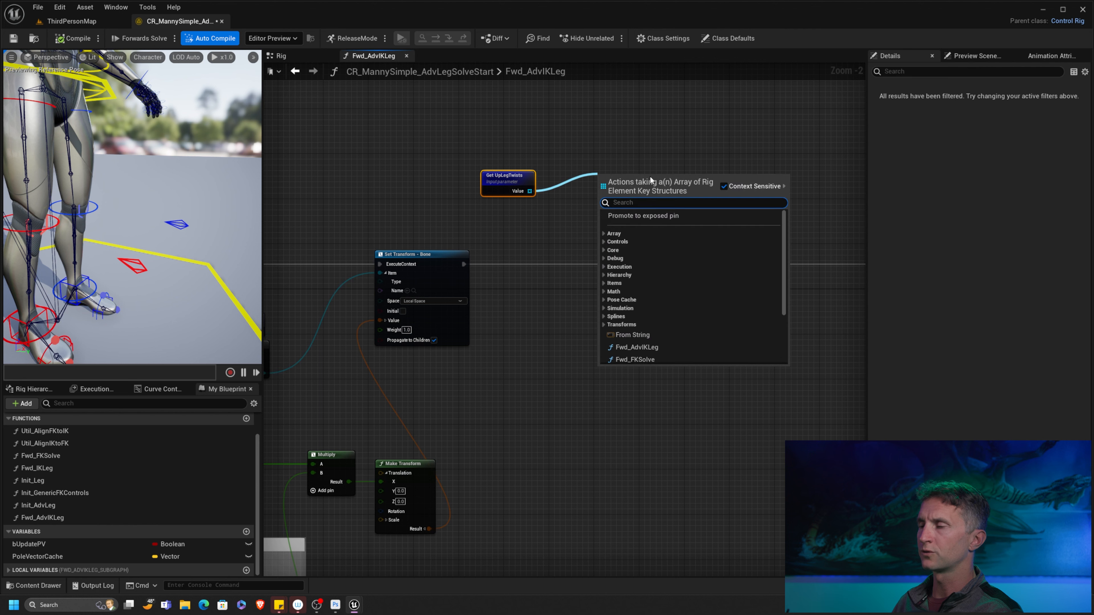
{"action": "type", "text": "foreac"}
{"action": "left_click", "coordinate": [659, 224]}
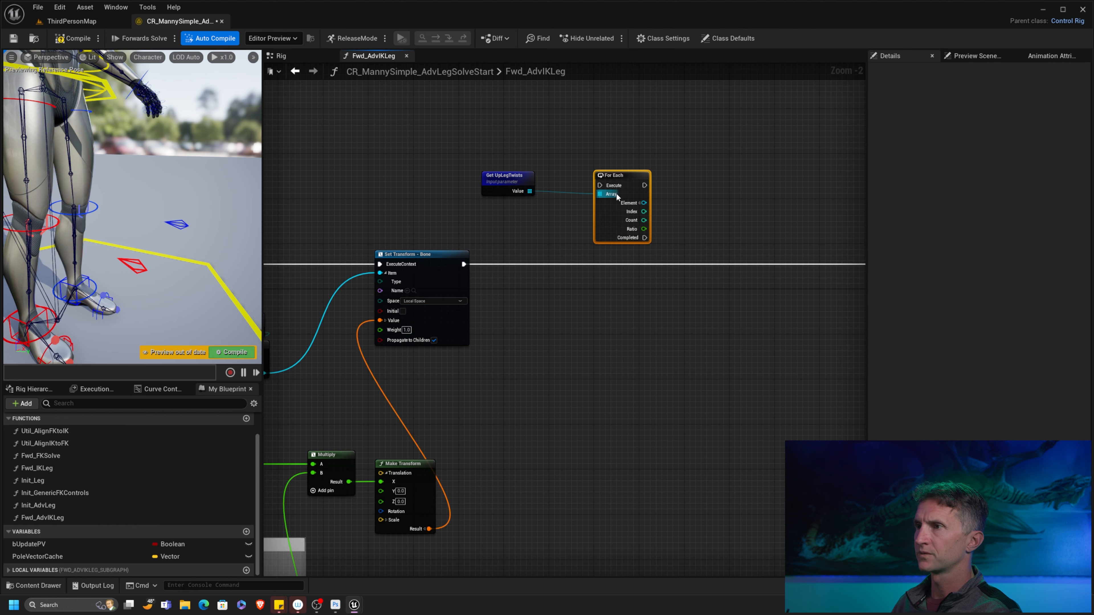
{"action": "left_click_drag", "start_coordinate": [625, 177], "coordinate": [609, 176]}
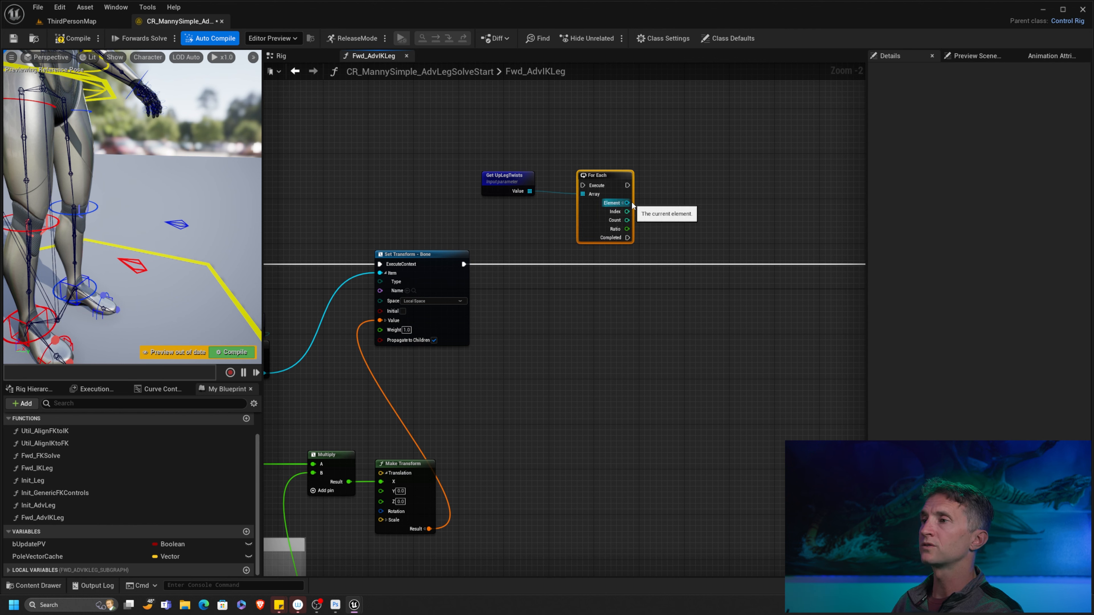
- Duplicate the Set Transform - Bone node beside the For Each node and connect the loop's Element to its Item
{"action": "left_click", "coordinate": [457, 255]}
{"action": "key", "text": "ctrl+c"}
{"action": "key", "text": "ctrl+v"}
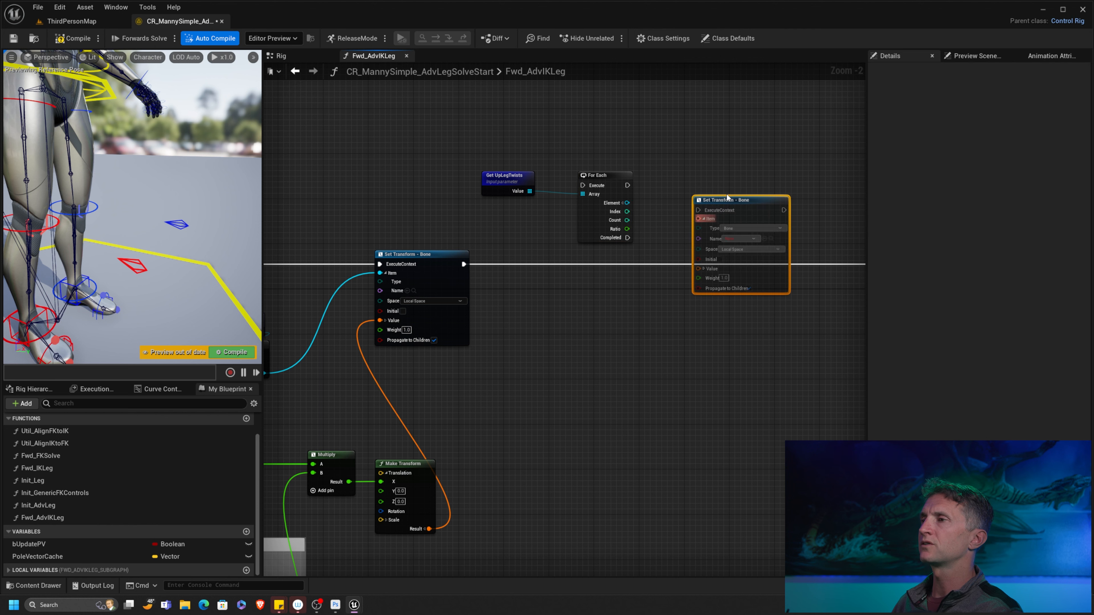
{"action": "left_click_drag", "start_coordinate": [729, 197], "coordinate": [735, 161]}
{"action": "left_click", "coordinate": [623, 203]}
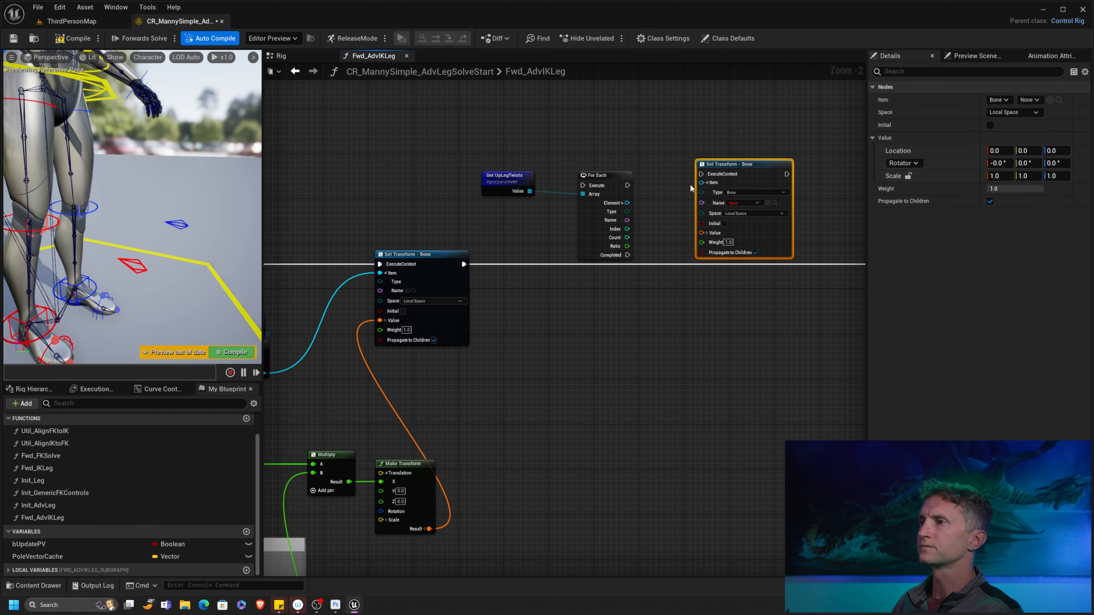
{"action": "left_click_drag", "start_coordinate": [626, 202], "coordinate": [703, 183]}
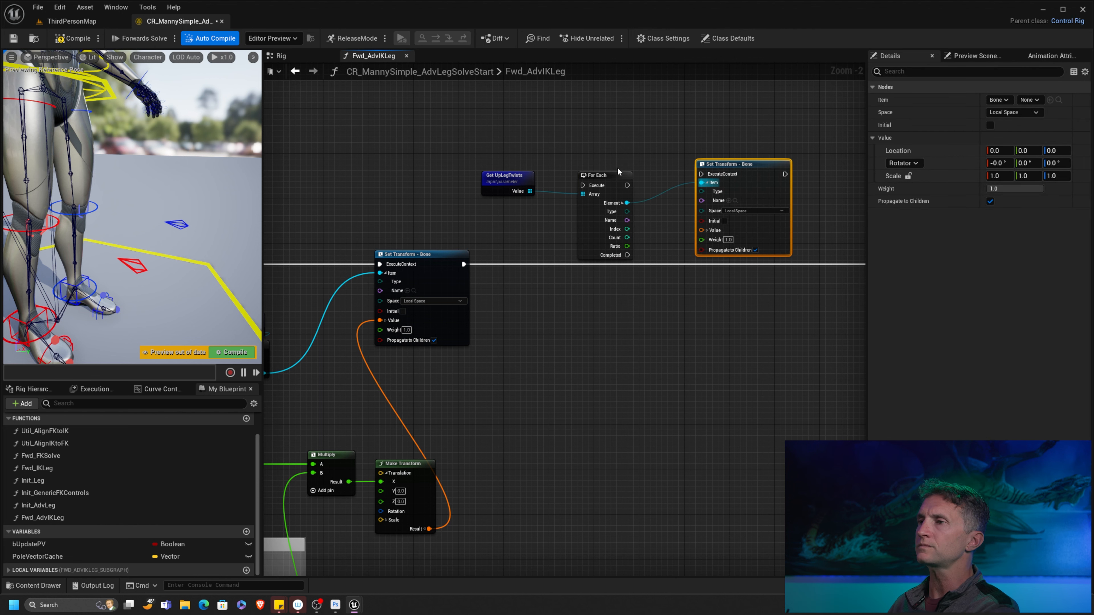
- Move Get UpLegTwists and For Each away from the copied Set Transform - Bone node to leave room between them
{"action": "left_click_drag", "start_coordinate": [632, 170], "coordinate": [507, 142]}
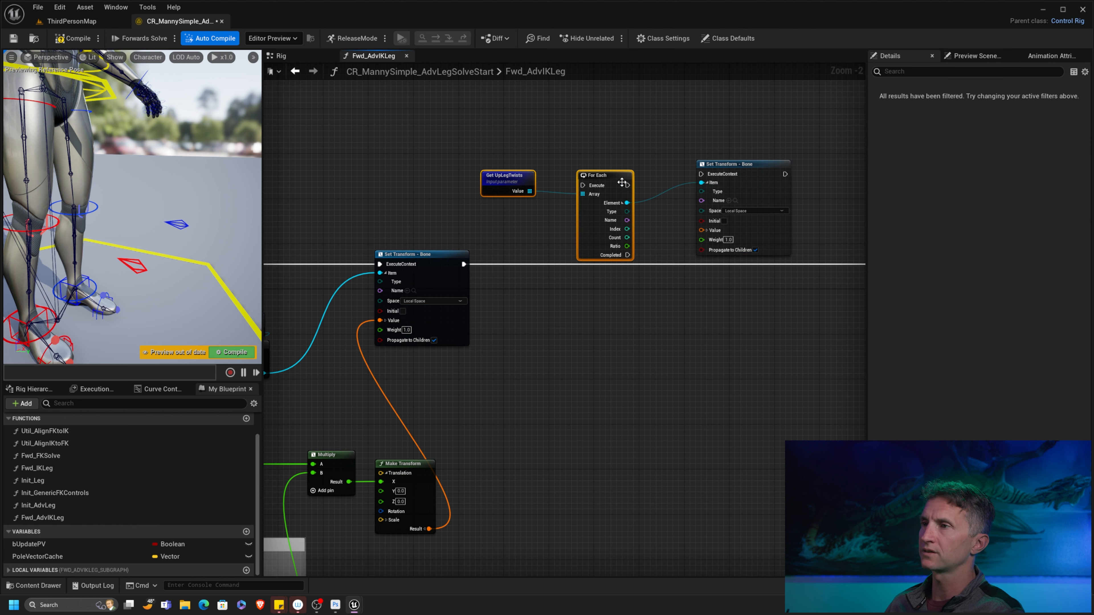
{"action": "left_click_drag", "start_coordinate": [622, 183], "coordinate": [555, 156]}
{"action": "left_click_drag", "start_coordinate": [752, 168], "coordinate": [776, 160]}
{"action": "right_click_drag", "start_coordinate": [650, 198], "coordinate": [563, 189]}
{"action": "left_click_drag", "start_coordinate": [362, 113], "coordinate": [422, 147]}
{"action": "left_click", "coordinate": [469, 170]}
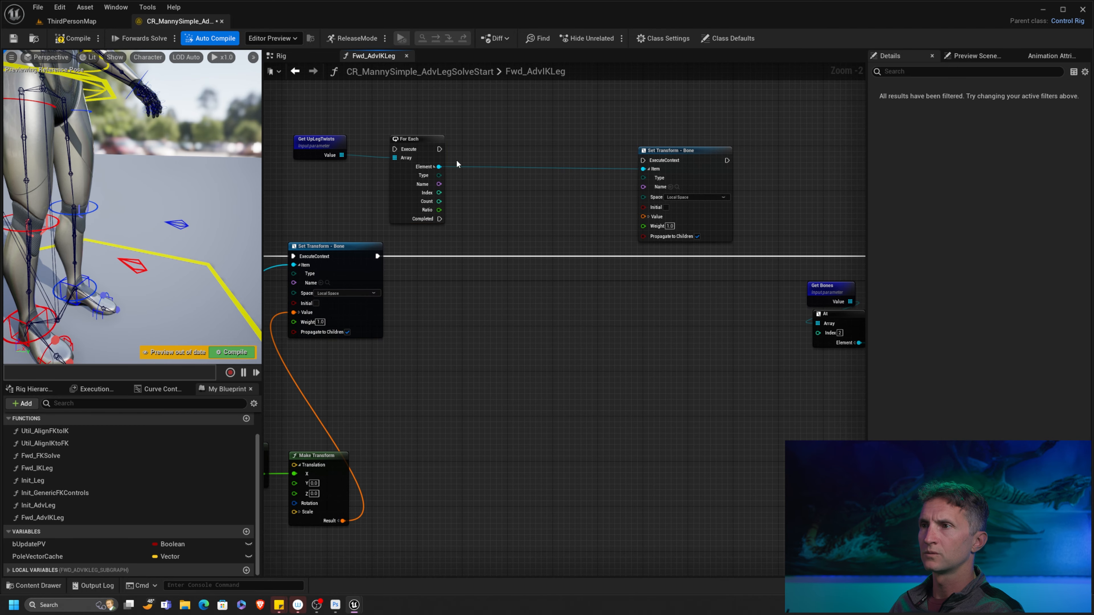
- Add a Get Transform - Bone node fed by the loop's Element, and shift the surrounding nodes to make room for it
{"action": "right_click", "coordinate": [472, 191]}
{"action": "type", "text": "get tra"}
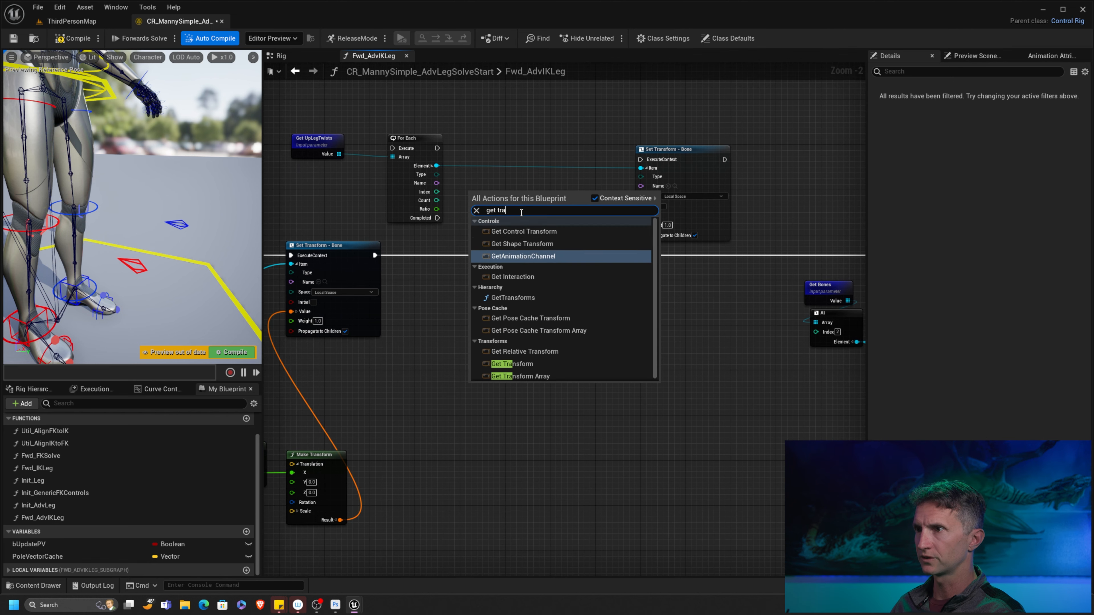
{"action": "left_click", "coordinate": [531, 367]}
{"action": "left_click_drag", "start_coordinate": [515, 203], "coordinate": [515, 174]}
{"action": "left_click_drag", "start_coordinate": [436, 165], "coordinate": [327, 144]}
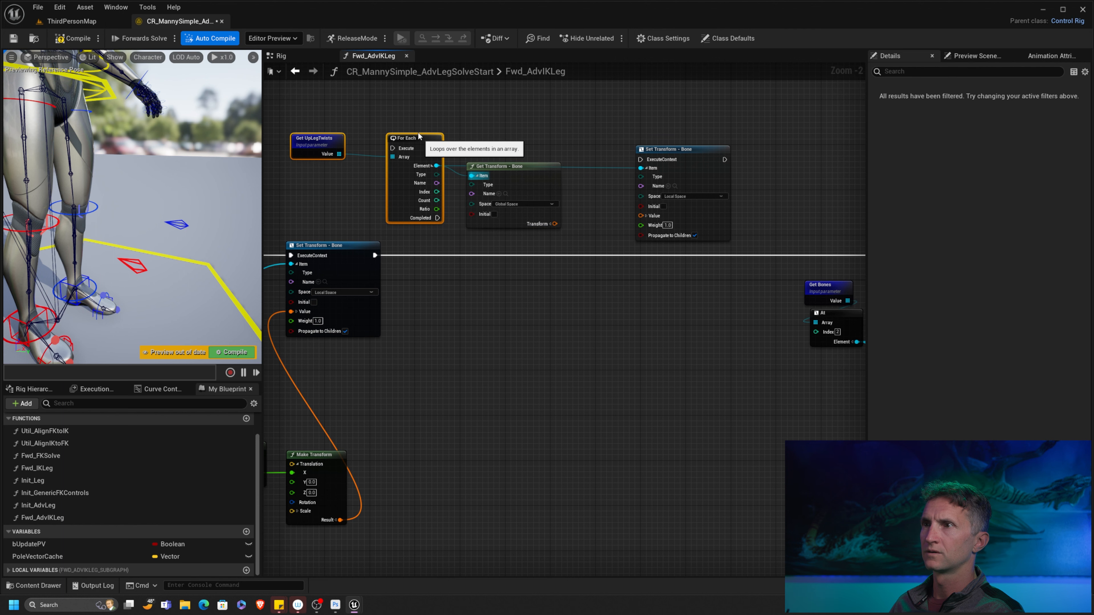
{"action": "left_click_drag", "start_coordinate": [418, 137], "coordinate": [418, 109]}
{"action": "left_click_drag", "start_coordinate": [691, 149], "coordinate": [709, 118]}
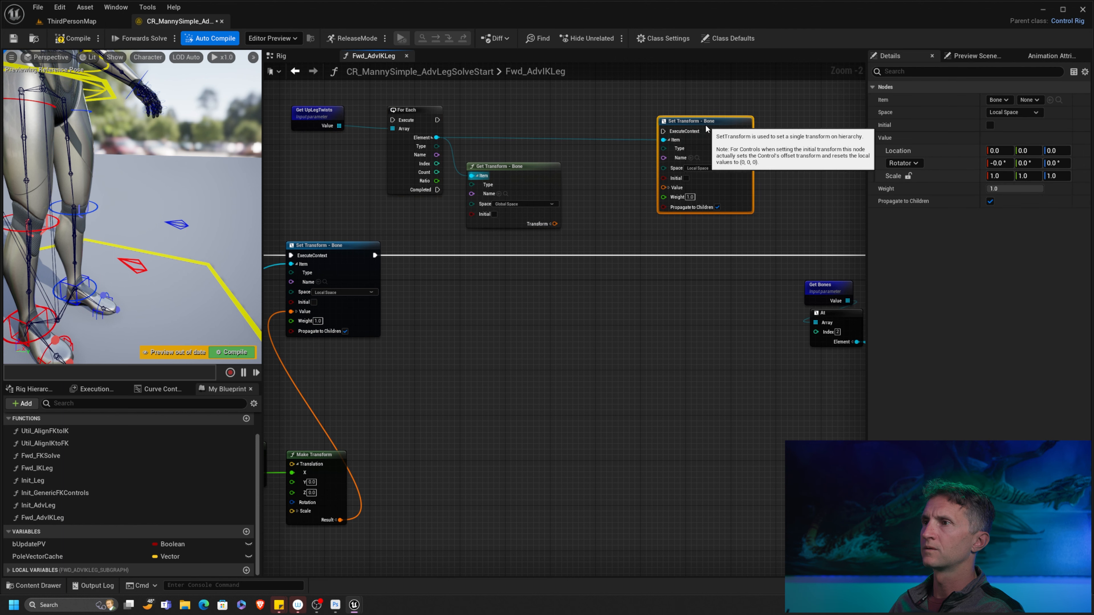
- Feed the Translation X of the new Get Transform - Bone node into input A of a new Multiply node
{"action": "left_click", "coordinate": [551, 225]}
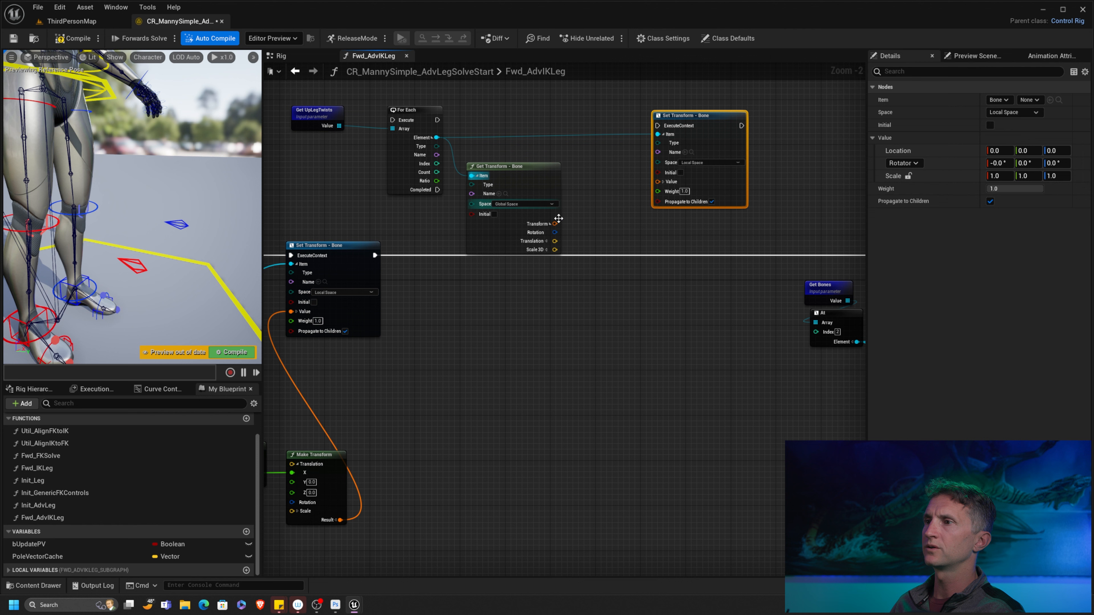
{"action": "left_click", "coordinate": [546, 242]}
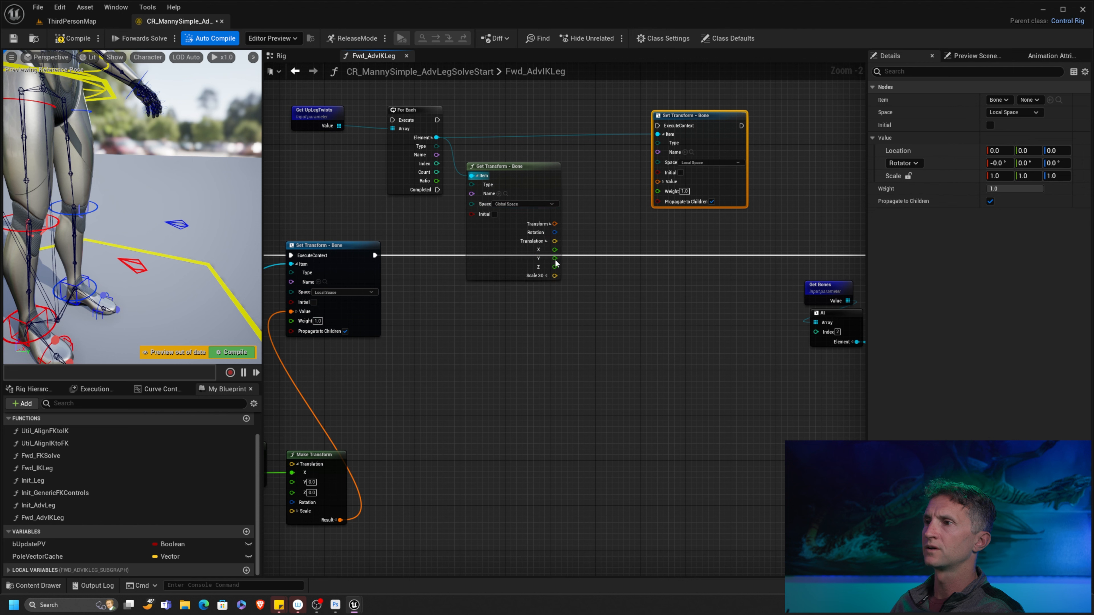
{"action": "left_click_drag", "start_coordinate": [555, 250], "coordinate": [558, 364]}
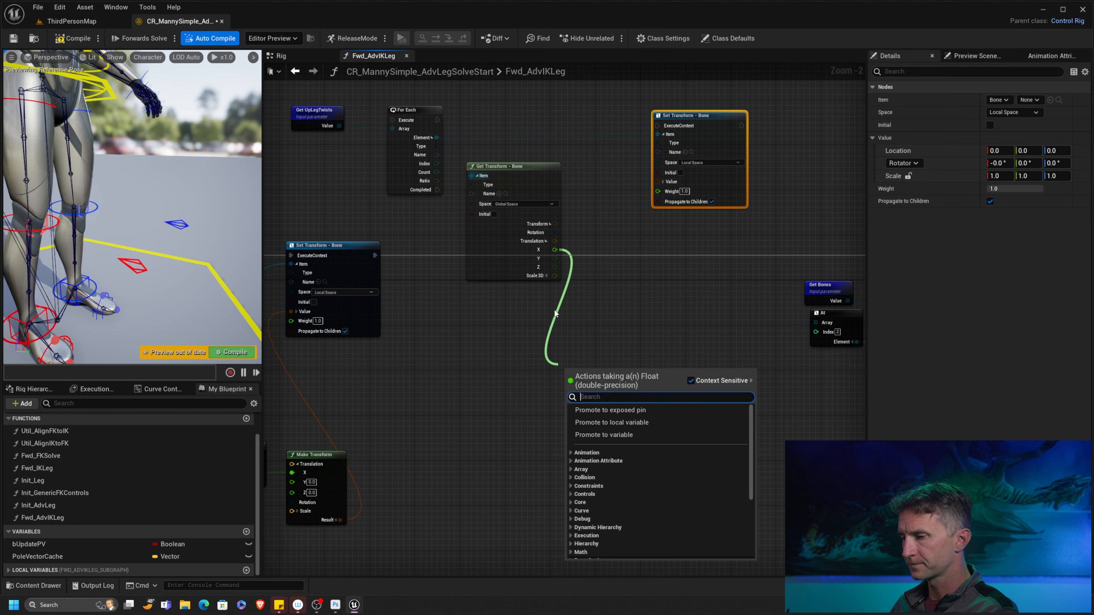
{"action": "type", "text": "multiply"}
{"action": "left_click", "coordinate": [614, 426]}
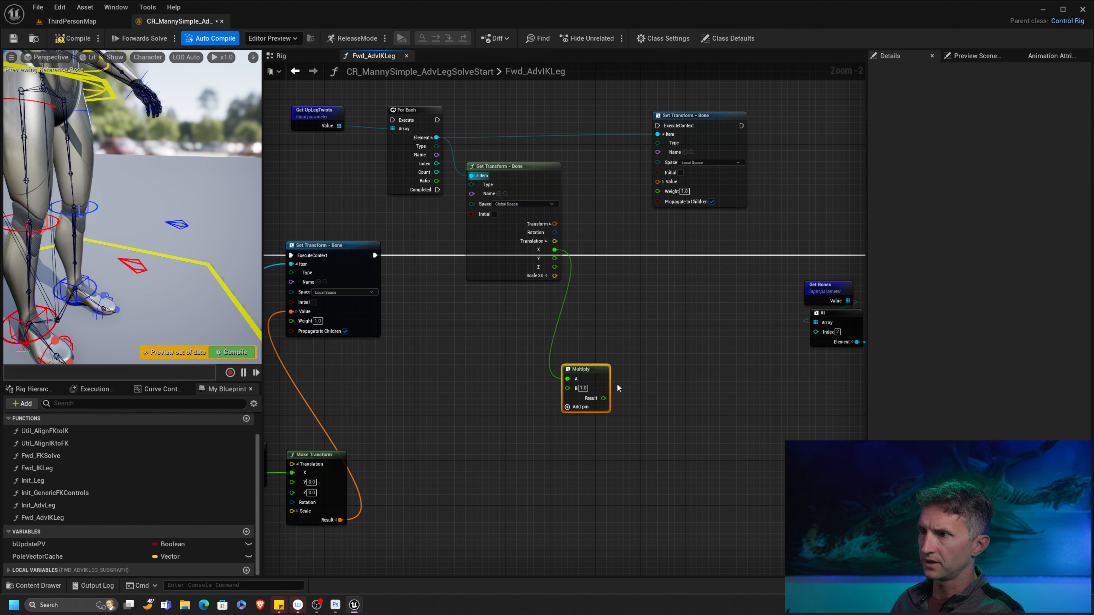
{"action": "left_click_drag", "start_coordinate": [586, 368], "coordinate": [634, 363]}
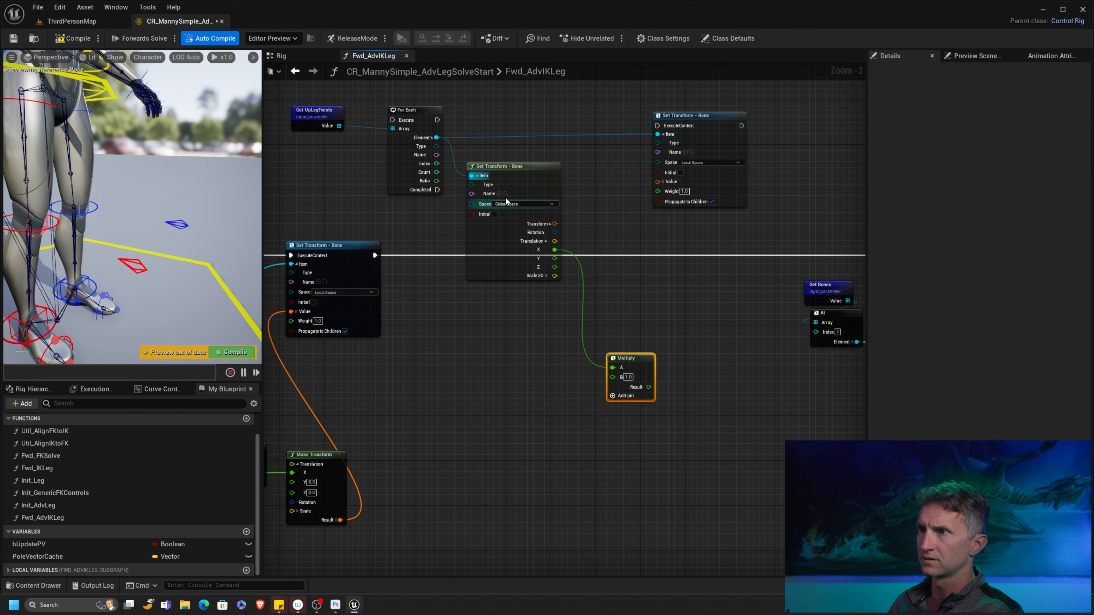
{"action": "left_click", "coordinate": [548, 224]}
{"action": "left_click", "coordinate": [512, 166]}
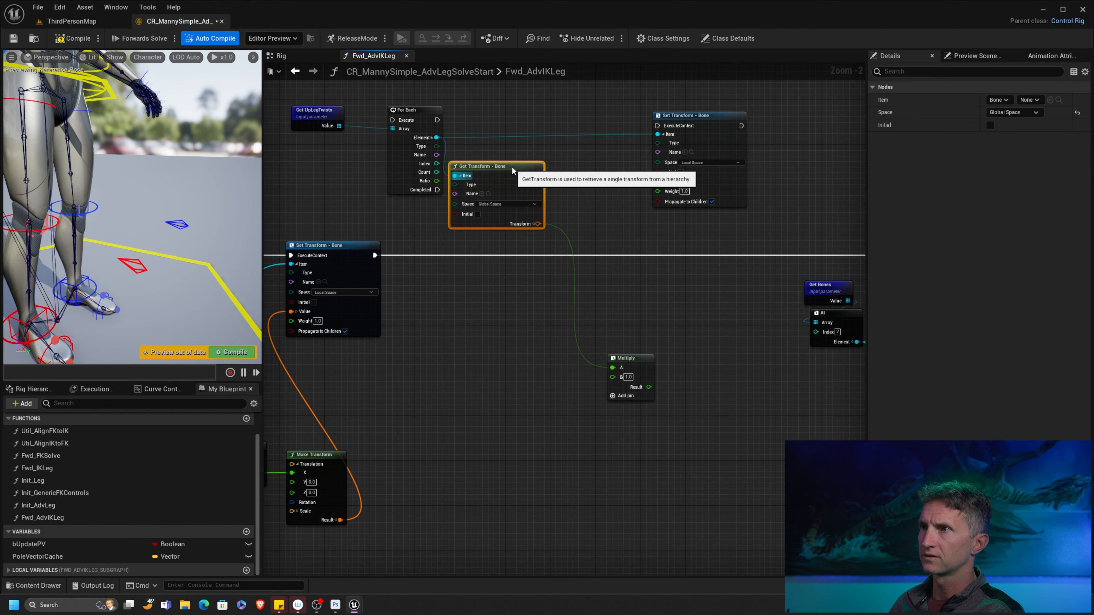
- Connect the leg scaling Divide node's Result to the new Multiply's B input and place Multiply beside Get Transform - Bone
{"action": "right_click_drag", "start_coordinate": [472, 440], "coordinate": [748, 165]}
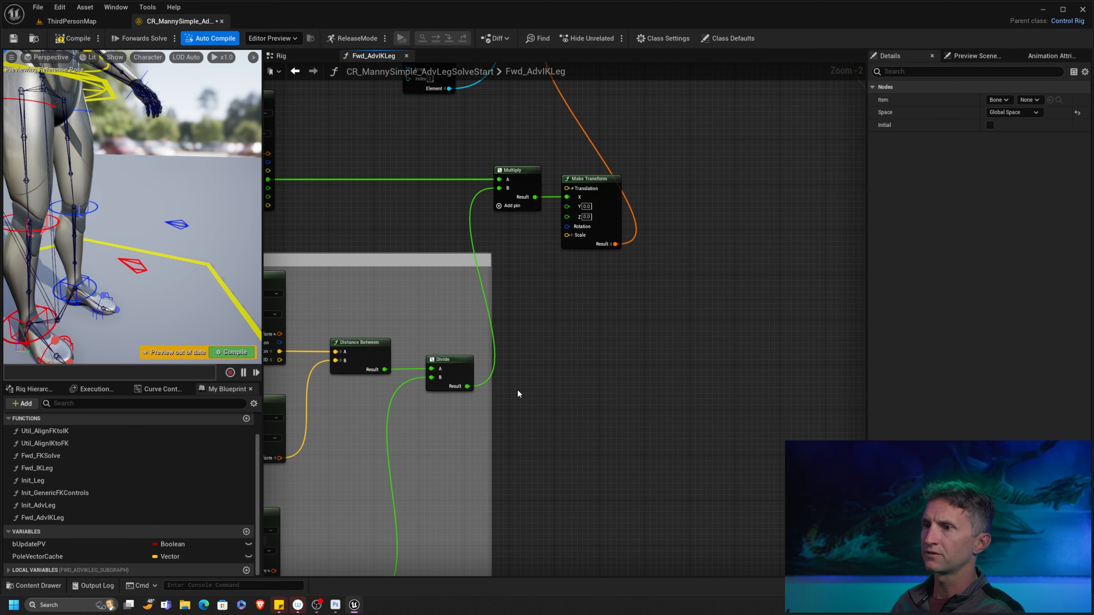
{"action": "left_click_drag", "start_coordinate": [471, 391], "coordinate": [653, 132]}
{"action": "right_click_drag", "start_coordinate": [734, 155], "coordinate": [623, 317]}
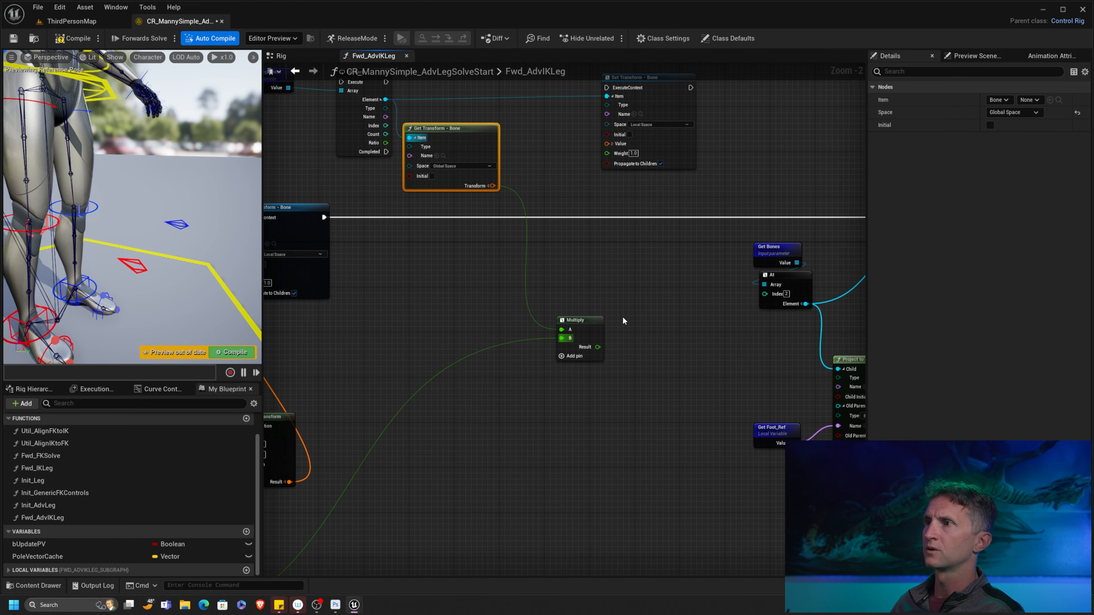
{"action": "right_click_drag", "start_coordinate": [603, 268], "coordinate": [603, 350]}
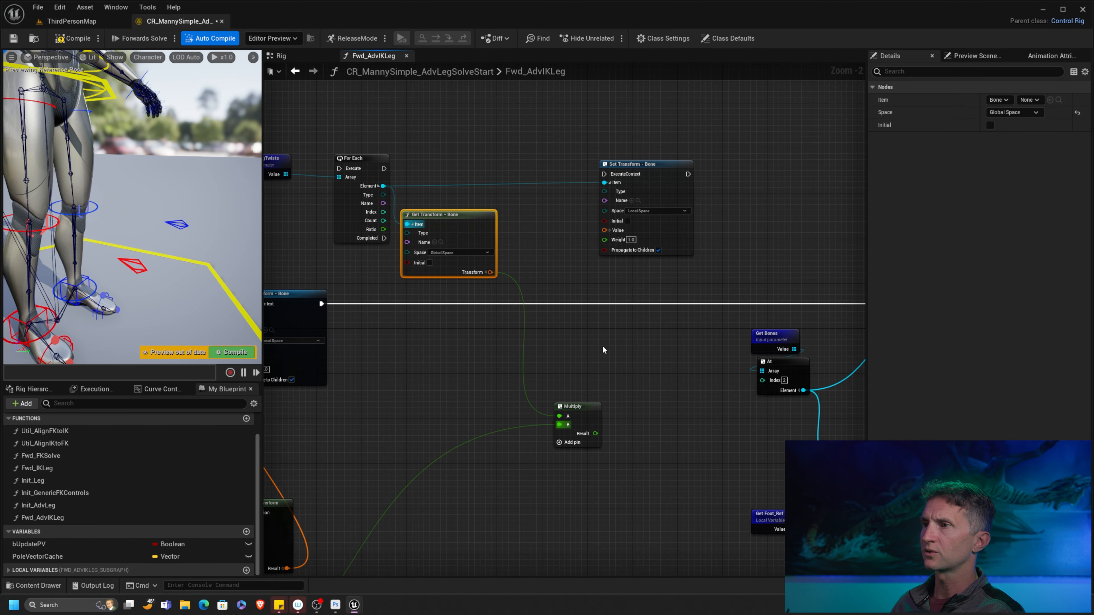
{"action": "left_click_drag", "start_coordinate": [587, 412], "coordinate": [556, 265]}
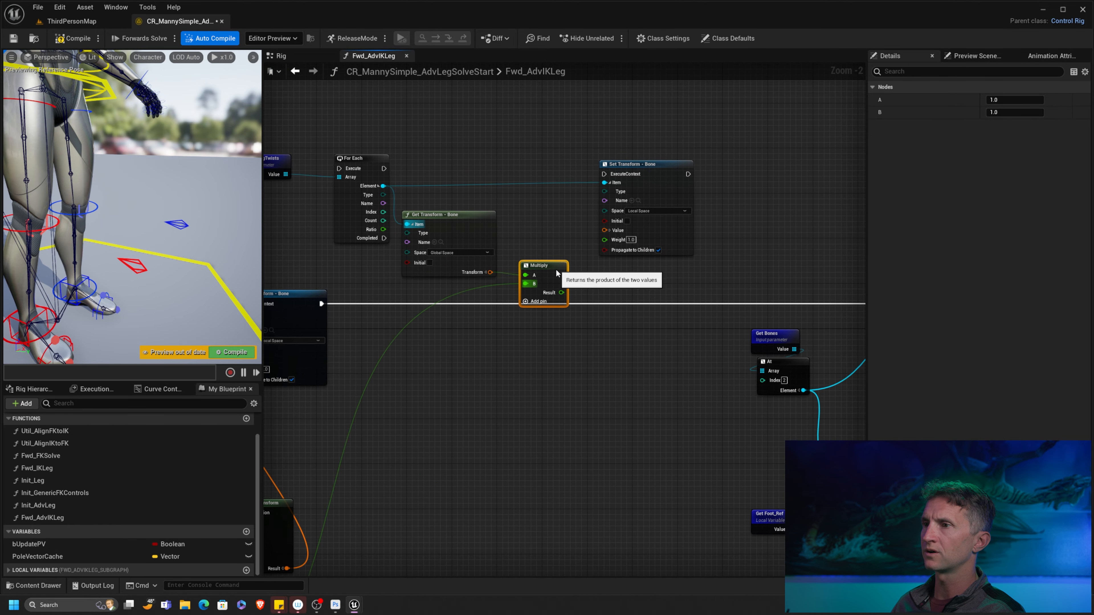
- Duplicate the existing Make Transform node and place the copy between Multiply and the loop's Set Transform - Bone
{"action": "scroll", "coordinate": [607, 256], "scroll_direction": "up", "scroll_amount": 2}
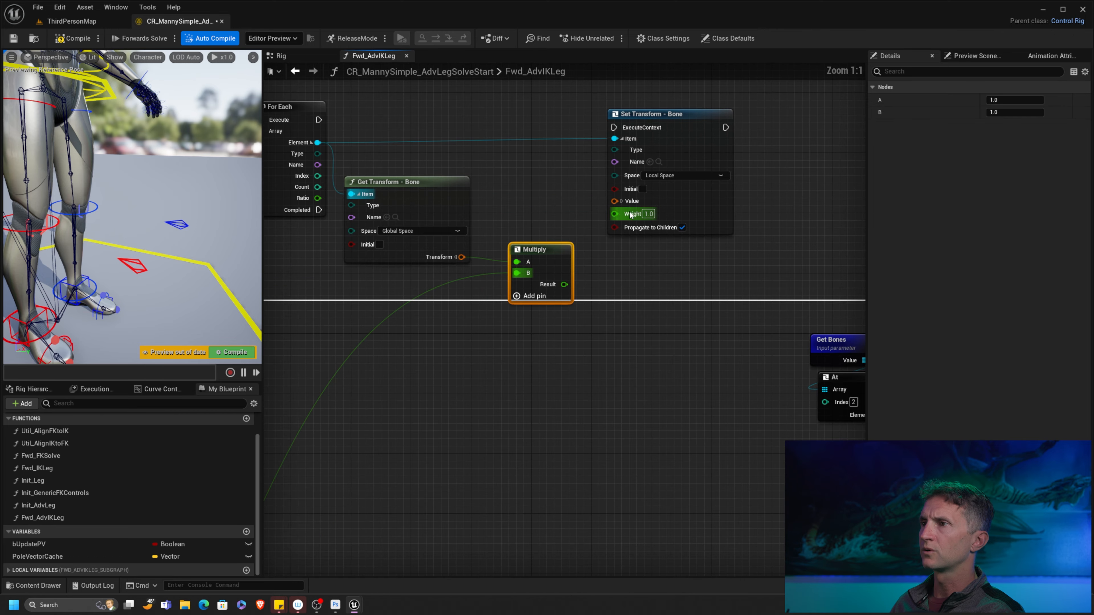
{"action": "left_click", "coordinate": [622, 202]}
{"action": "scroll", "coordinate": [584, 234], "scroll_direction": "down", "scroll_amount": 5}
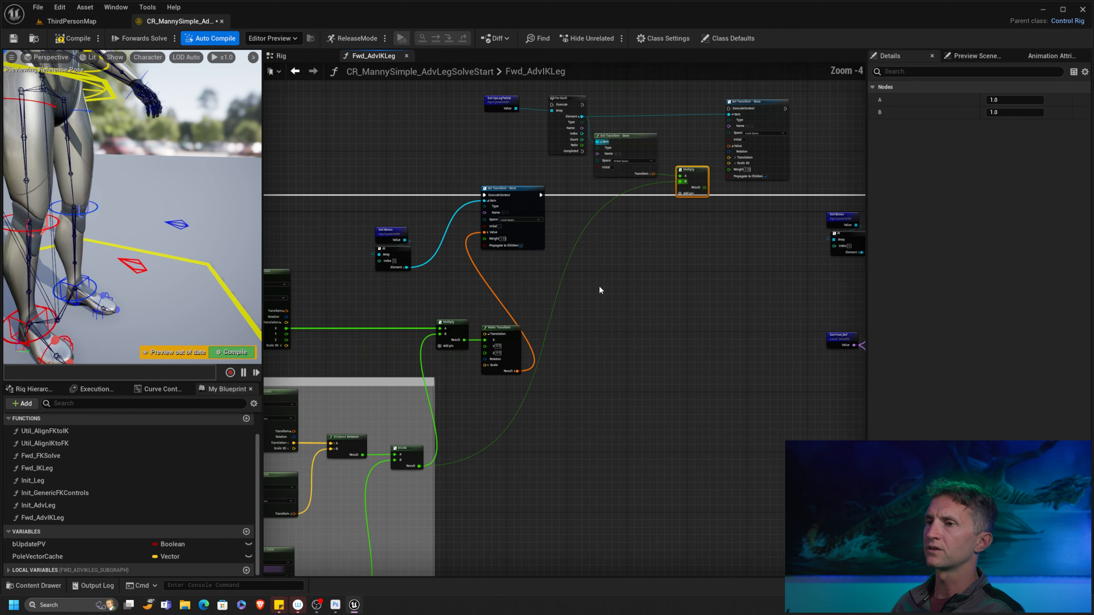
{"action": "right_click_drag", "start_coordinate": [645, 235], "coordinate": [544, 338]}
{"action": "scroll", "coordinate": [550, 339], "scroll_direction": "up", "scroll_amount": 4}
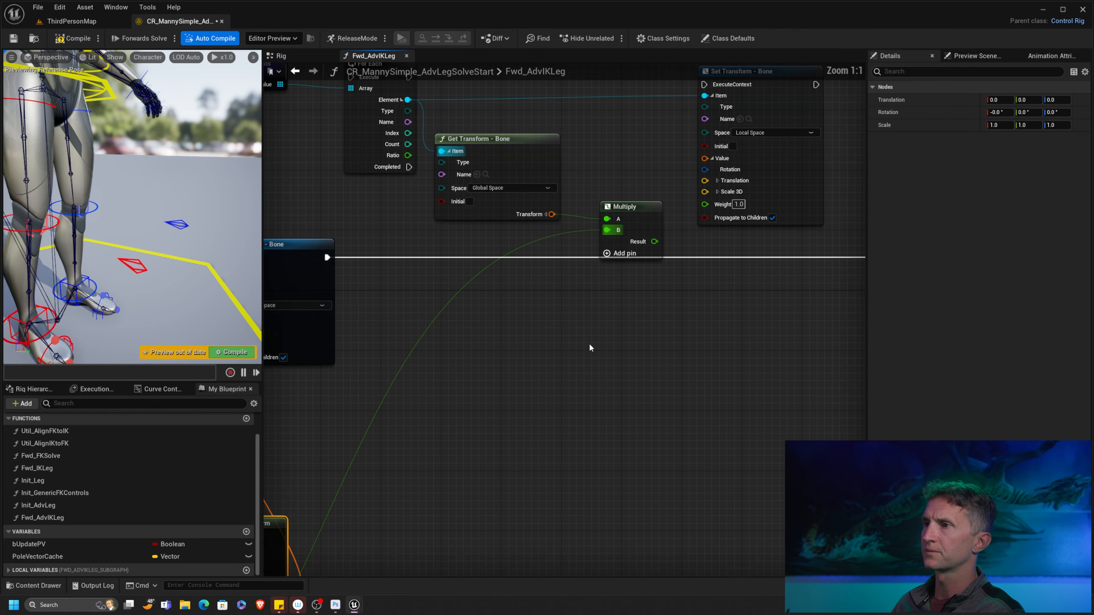
{"action": "right_click_drag", "start_coordinate": [640, 305], "coordinate": [535, 367]}
{"action": "left_click_drag", "start_coordinate": [656, 138], "coordinate": [760, 145]}
{"action": "key", "text": "ctrl+v"}
{"action": "left_click_drag", "start_coordinate": [663, 199], "coordinate": [645, 195]}
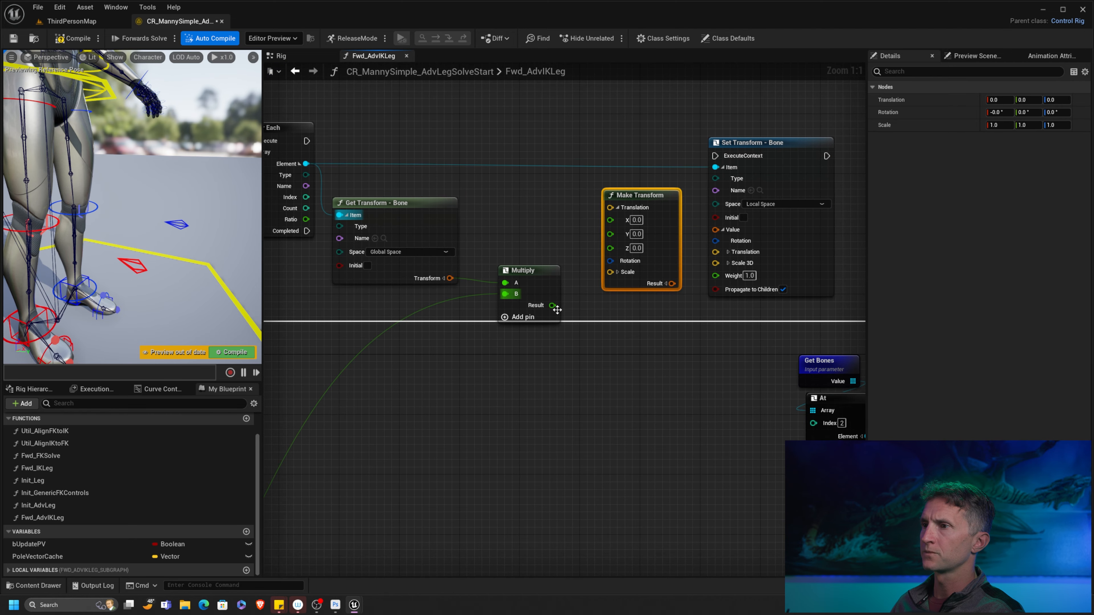
- Connect Multiply's Result to the copied Make Transform's Translation X and its Result to the loop's Set Transform - Bone Value
{"action": "mouse_move", "coordinate": [556, 309]}
{"action": "left_mouse_down"}
{"action": "mouse_move", "coordinate": [605, 239]}
{"action": "mouse_move", "coordinate": [549, 294]}
{"action": "left_mouse_up"}
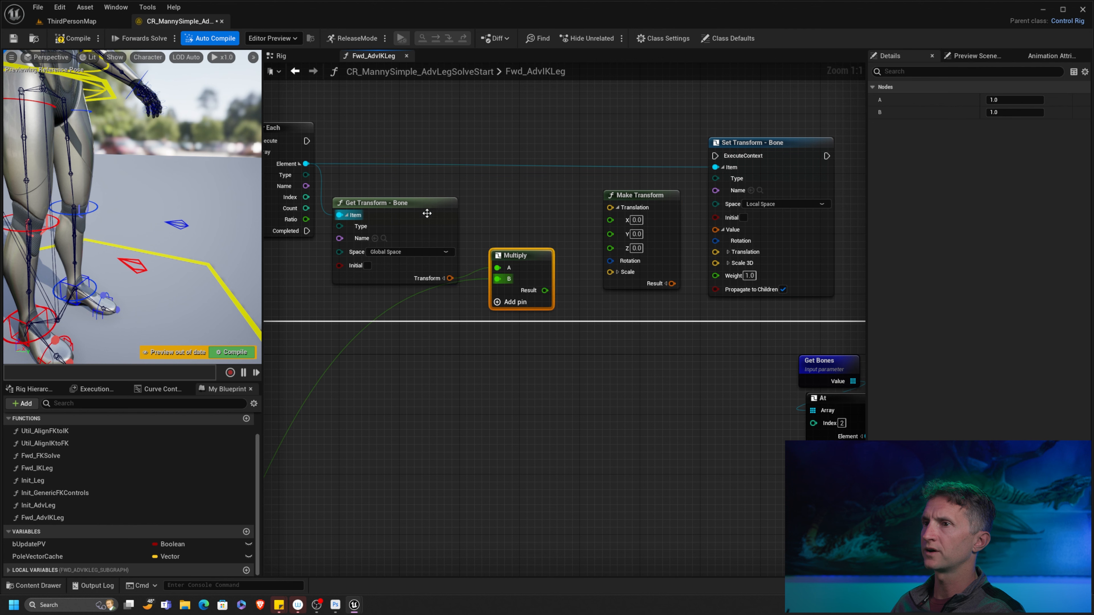
{"action": "mouse_move", "coordinate": [421, 209]}
{"action": "left_mouse_down"}
{"action": "mouse_move", "coordinate": [420, 186]}
{"action": "mouse_move", "coordinate": [407, 199]}
{"action": "left_mouse_up"}
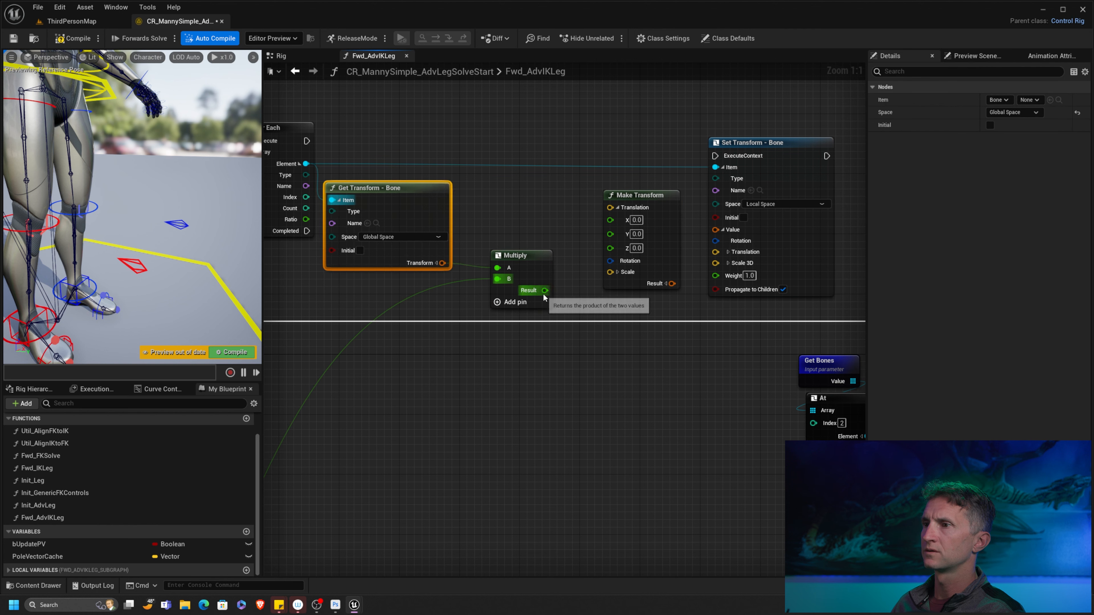
{"action": "left_click_drag", "start_coordinate": [545, 290], "coordinate": [611, 219]}
{"action": "left_click_drag", "start_coordinate": [672, 281], "coordinate": [716, 230]}
- Route execution from the original Set Transform - Bone through For Each and its loop's Set Transform - Bone, with Completed continuing the main chain
{"action": "right_click_drag", "start_coordinate": [404, 154], "coordinate": [623, 188]}
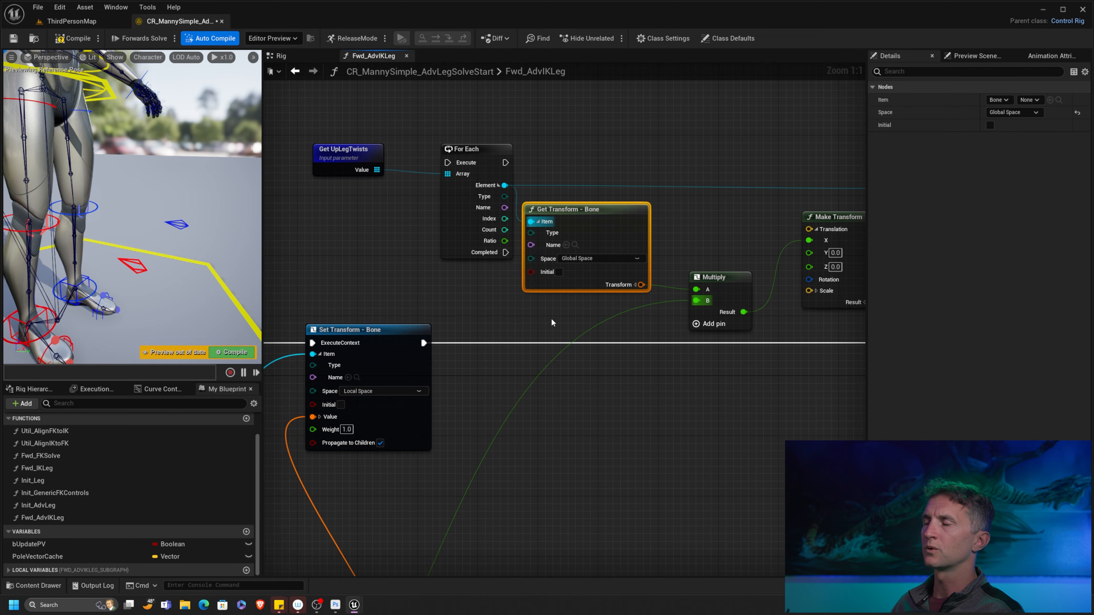
{"action": "right_click_drag", "start_coordinate": [552, 320], "coordinate": [482, 275]}
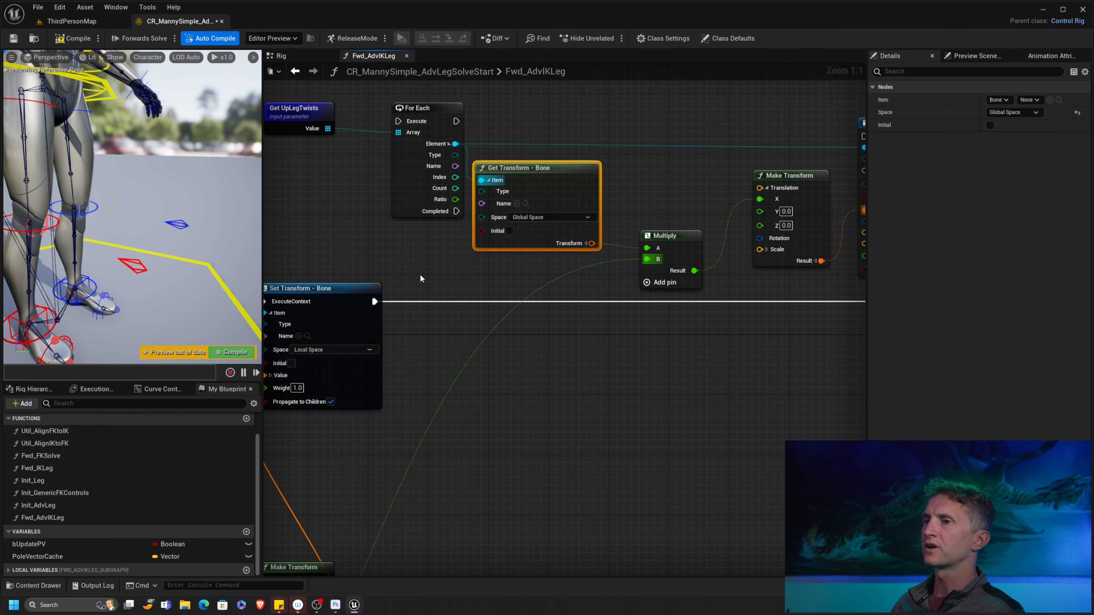
{"action": "left_click_drag", "start_coordinate": [374, 301], "coordinate": [457, 212], "text": "ctrl"}
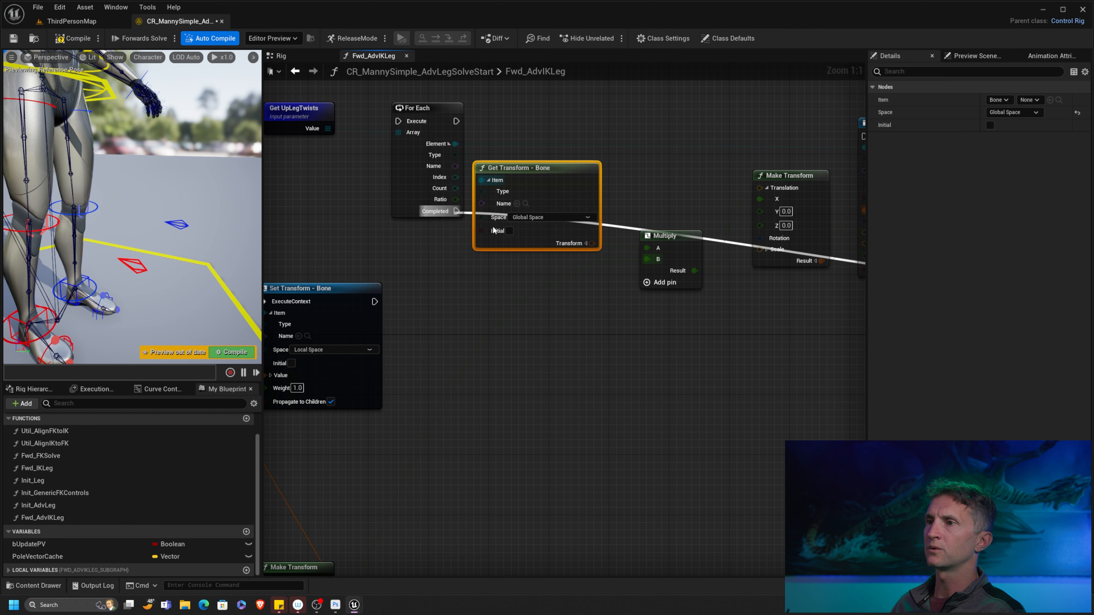
{"action": "left_click_drag", "start_coordinate": [374, 301], "coordinate": [398, 122]}
{"action": "right_click_drag", "start_coordinate": [571, 143], "coordinate": [465, 181]}
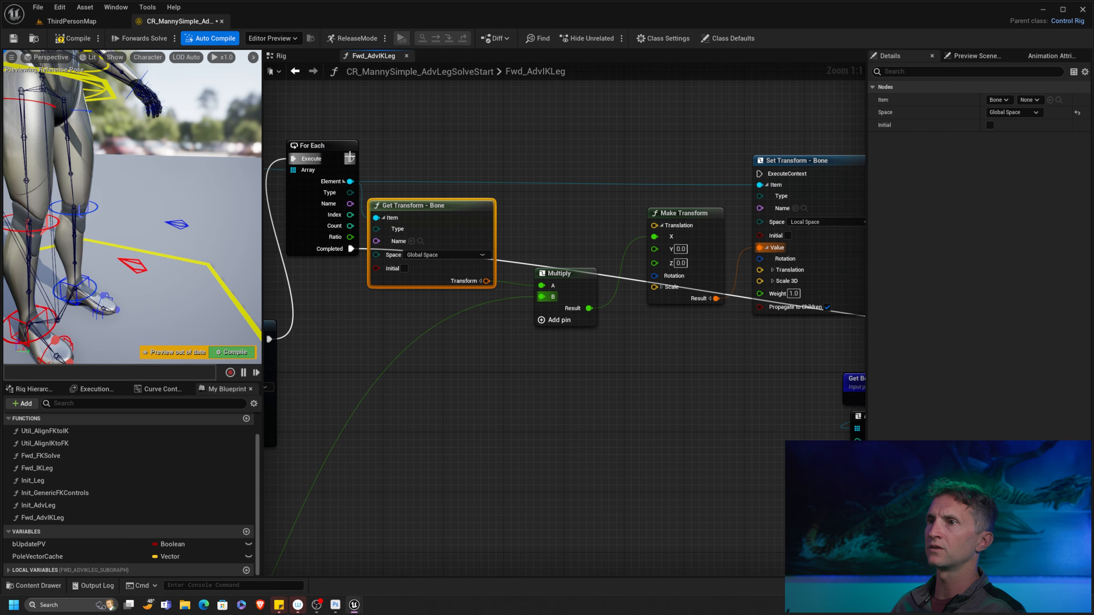
{"action": "left_click_drag", "start_coordinate": [351, 158], "coordinate": [760, 174]}
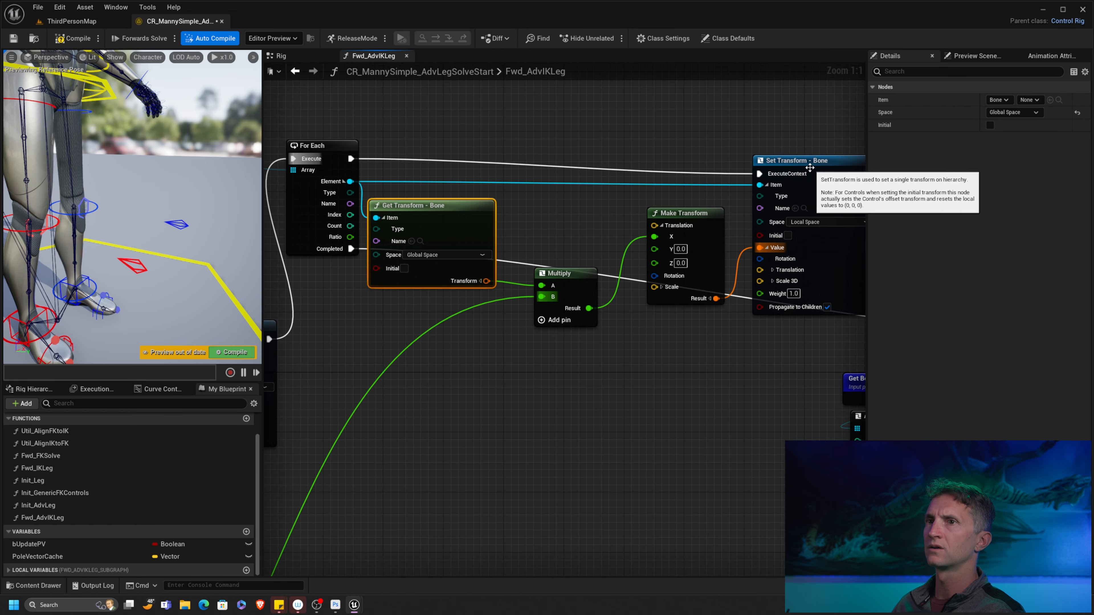
{"action": "left_click_drag", "start_coordinate": [828, 163], "coordinate": [843, 146]}
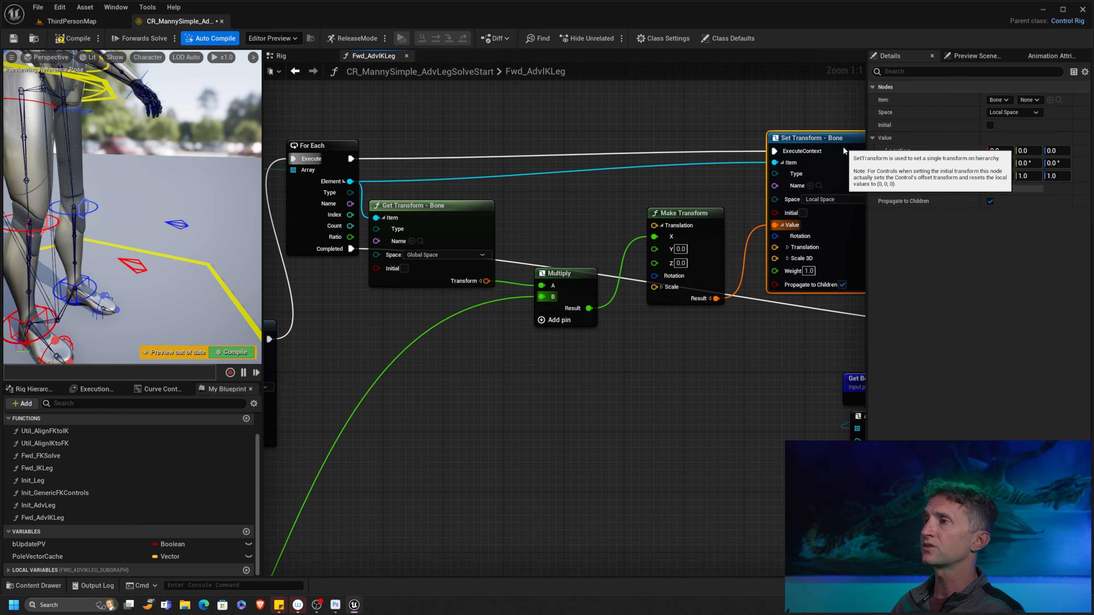
- Set the loop's Get Transform - Bone node to Local Space, then compile and save the rig
{"action": "mouse_move", "coordinate": [430, 212]}
{"action": "left_mouse_down"}
{"action": "mouse_move", "coordinate": [450, 213]}
{"action": "mouse_move", "coordinate": [437, 213]}
{"action": "left_mouse_up"}
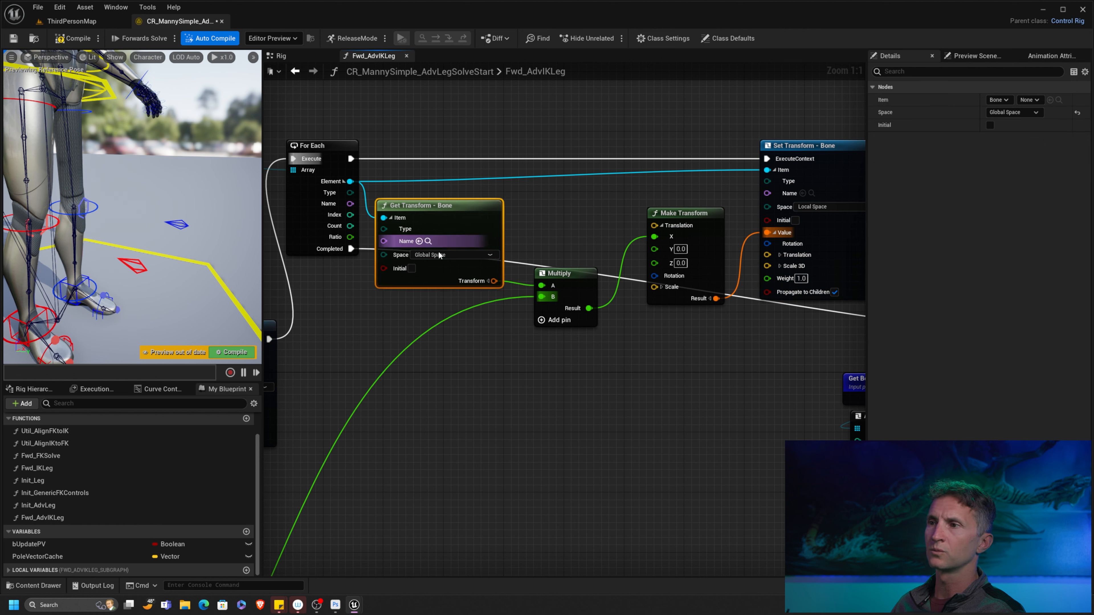
{"action": "left_click", "coordinate": [424, 263]}
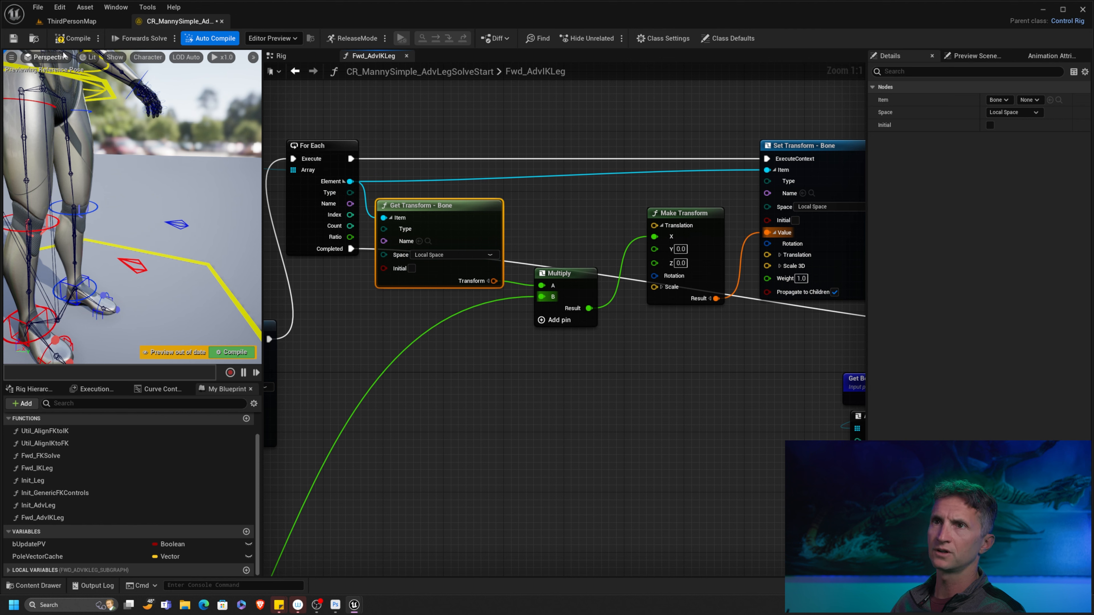
{"action": "left_click", "coordinate": [73, 39]}
{"action": "left_click", "coordinate": [13, 38]}
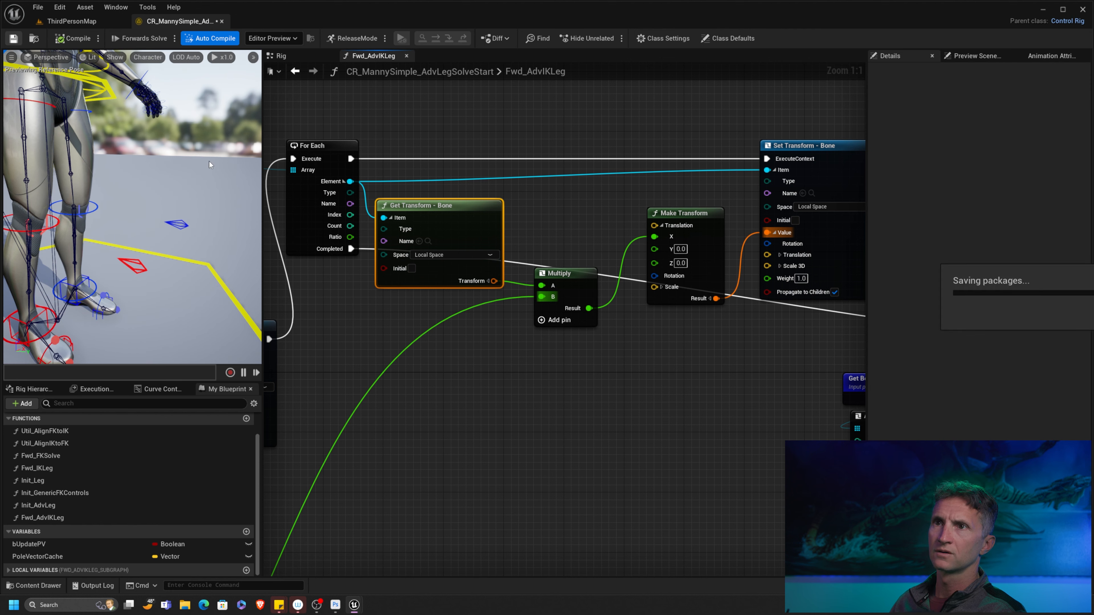
- Add a reroute node on the For Each Completed wire and place it below the loop nodes to straighten the main line
{"action": "right_click_drag", "start_coordinate": [135, 204], "coordinate": [181, 204], "text": "alt"}
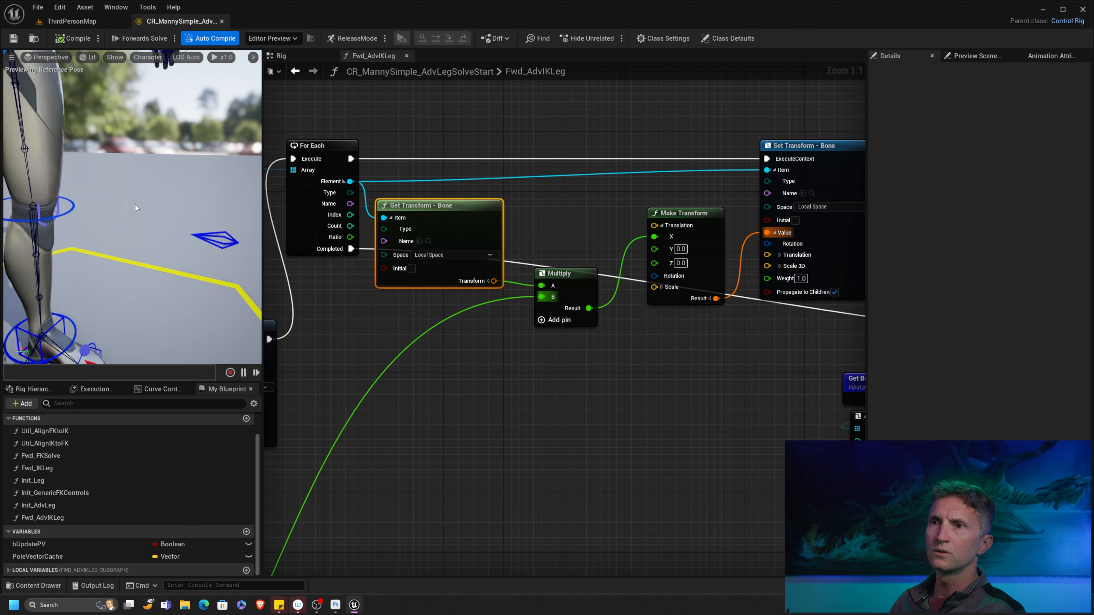
{"action": "middle_click_drag", "start_coordinate": [136, 204], "coordinate": [227, 218], "text": "alt"}
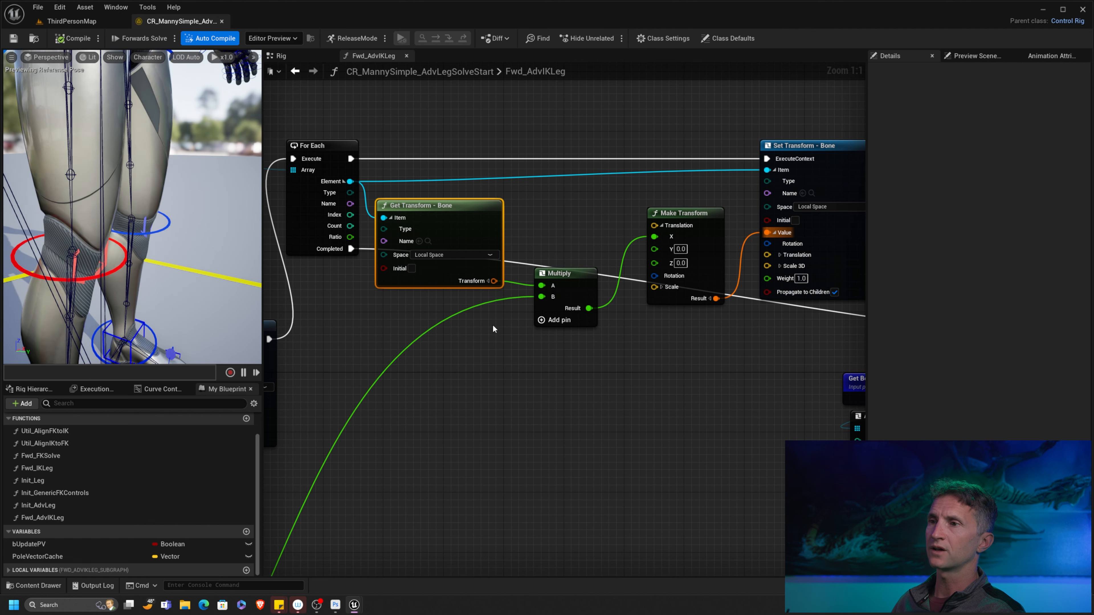
{"action": "scroll", "coordinate": [494, 328], "scroll_direction": "down", "scroll_amount": 2}
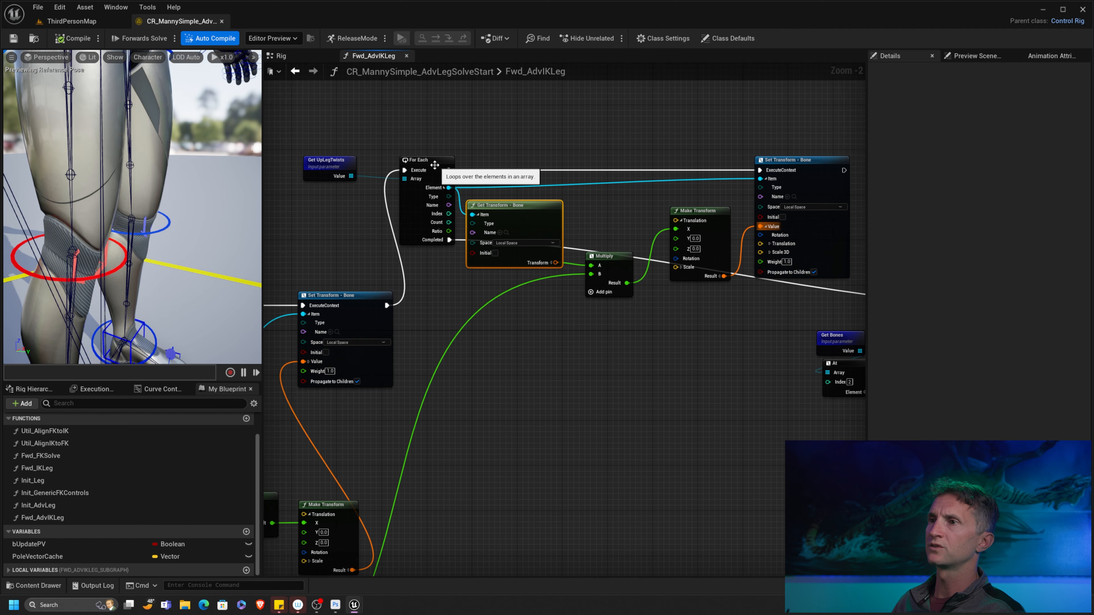
{"action": "double_click", "coordinate": [811, 290]}
{"action": "left_click_drag", "start_coordinate": [819, 293], "coordinate": [472, 307]}
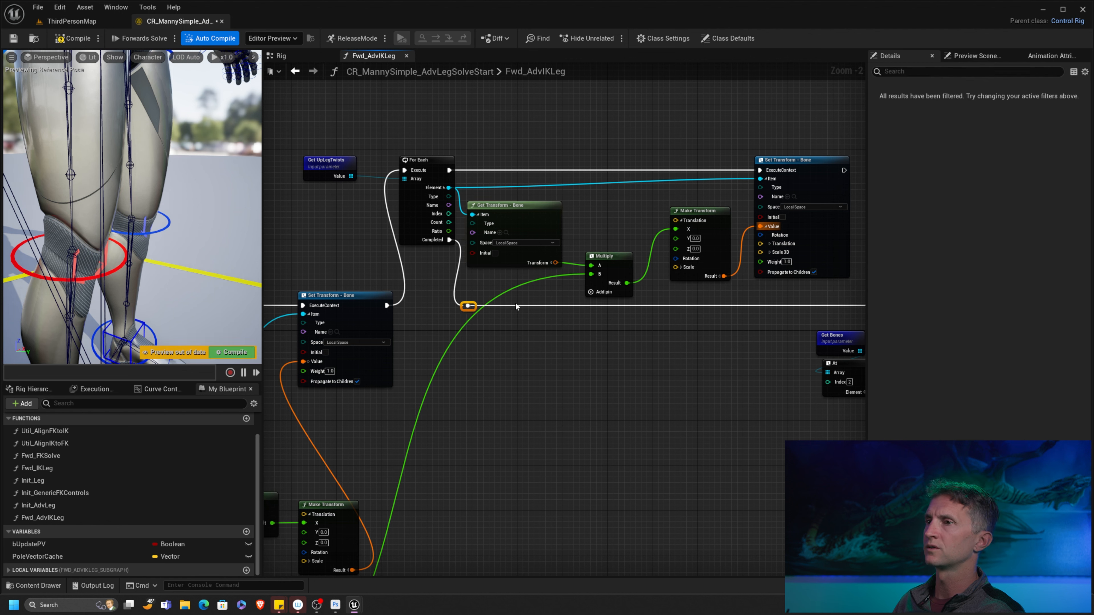
{"action": "right_click_drag", "start_coordinate": [505, 249], "coordinate": [422, 237]}
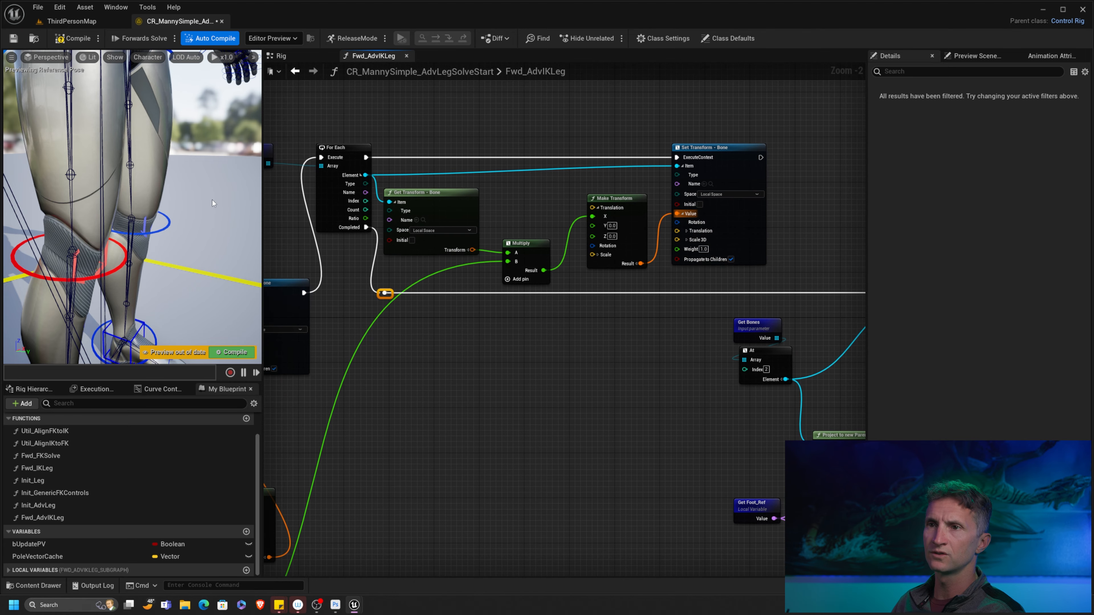
- Move the calf_l_FK_bone_offset_ctrl control down the shin in the preview to test the twist bone scaling
{"action": "left_click_drag", "start_coordinate": [186, 250], "coordinate": [170, 246], "text": "alt"}
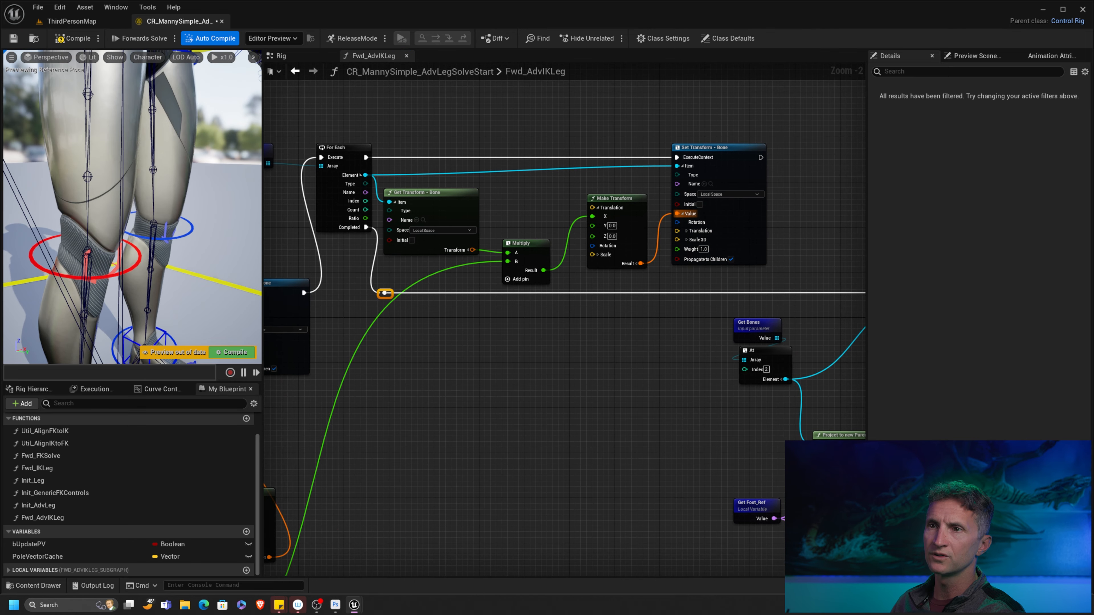
{"action": "left_click", "coordinate": [166, 233]}
{"action": "left_click_drag", "start_coordinate": [156, 190], "coordinate": [163, 251]}
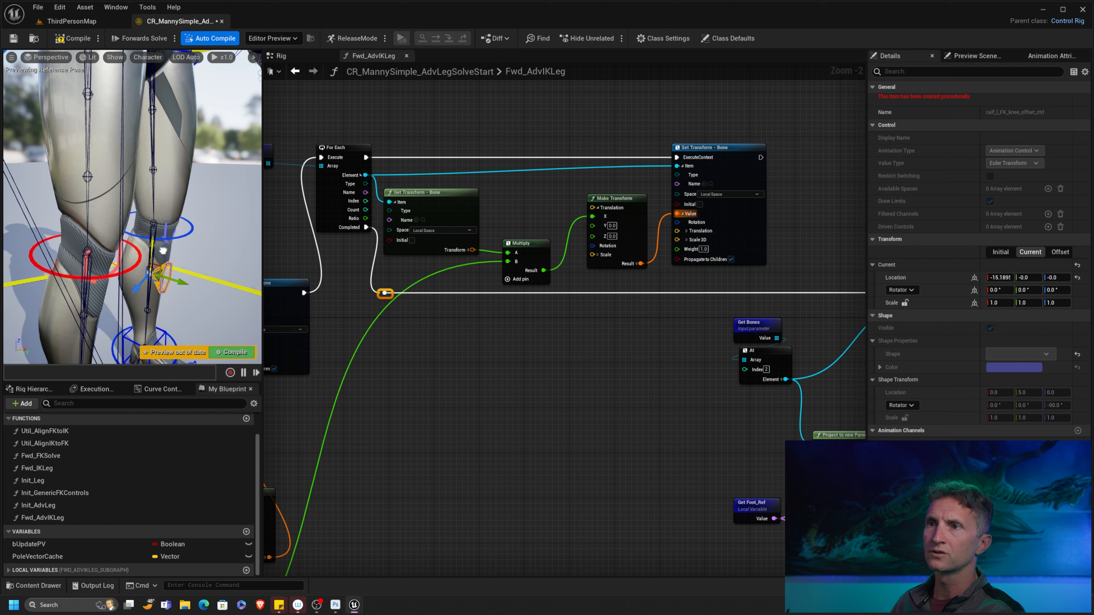
- Move the left knee's IK offset control about 35.6 along Y in the preview to test the twist bone scaling
{"action": "left_click", "coordinate": [170, 210]}
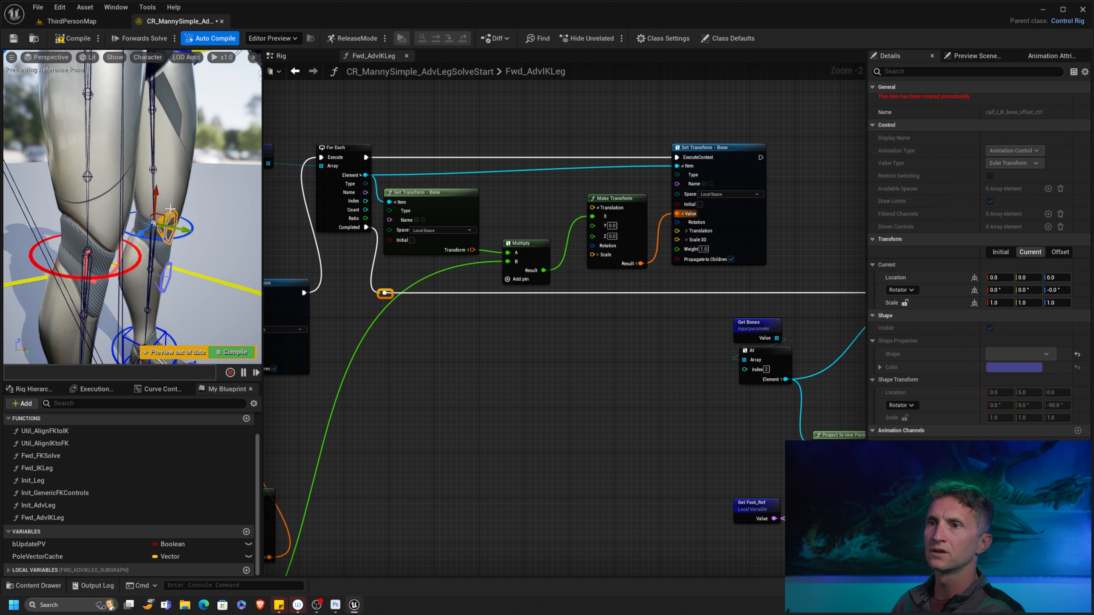
{"action": "left_click_drag", "start_coordinate": [183, 232], "coordinate": [244, 223]}
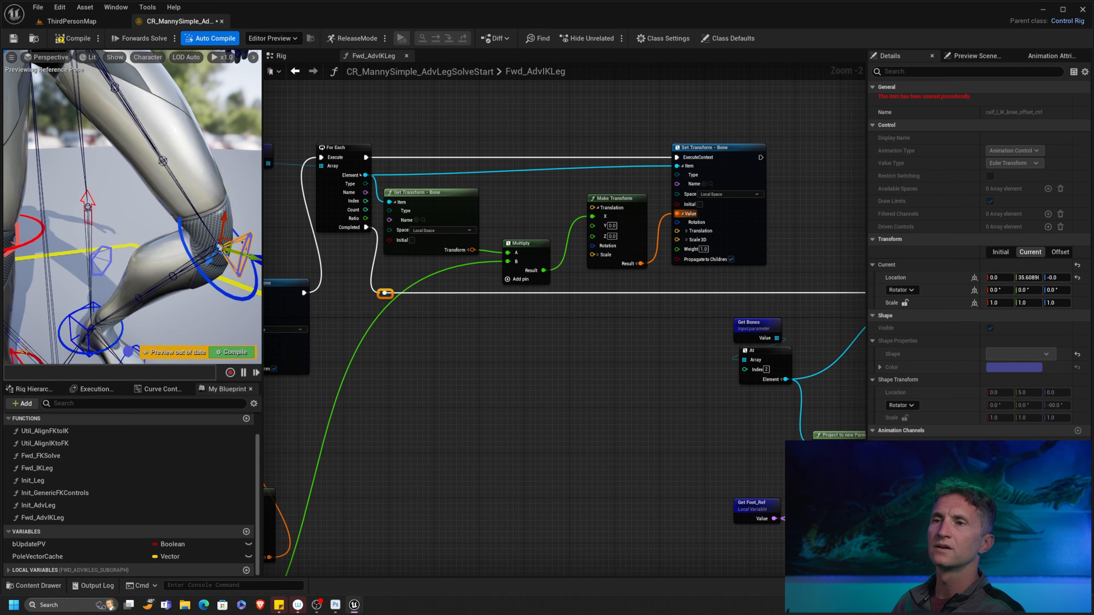
{"action": "left_click_drag", "start_coordinate": [181, 241], "coordinate": [154, 214], "text": "alt"}
{"action": "right_click_drag", "start_coordinate": [154, 215], "coordinate": [112, 207], "text": "alt"}
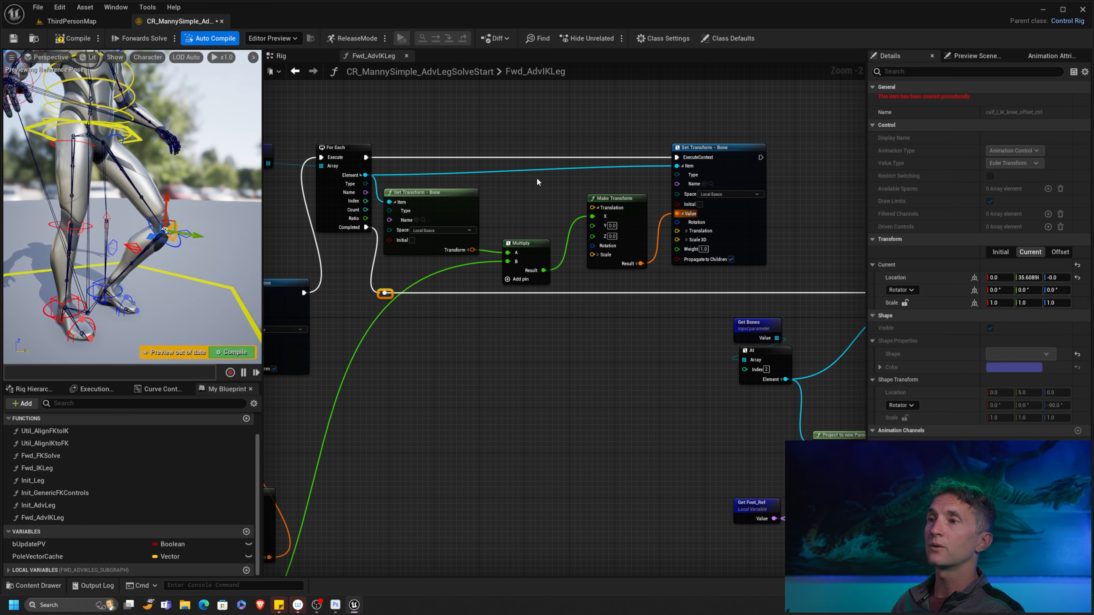
- Copy the complete Get UpLegTwists loop and shift the solver nodes, including both grey comment groups, slightly along the main line
{"action": "right_click_drag", "start_coordinate": [329, 125], "coordinate": [379, 145]}
{"action": "left_click_drag", "start_coordinate": [327, 137], "coordinate": [818, 257]}
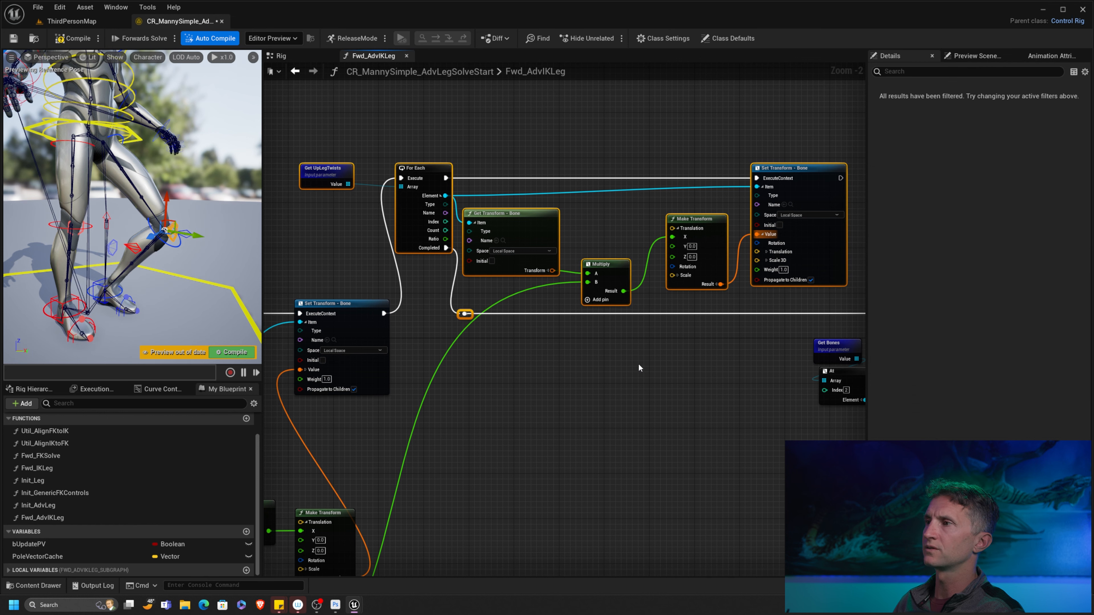
{"action": "scroll", "coordinate": [668, 315], "scroll_direction": "down", "scroll_amount": 10}
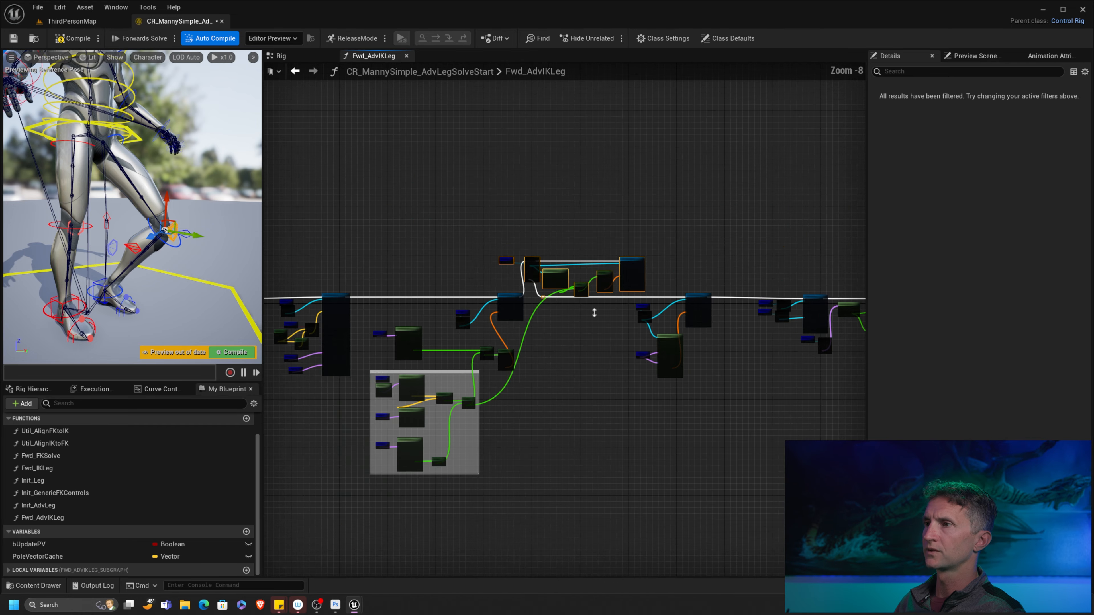
{"action": "right_click_drag", "start_coordinate": [381, 272], "coordinate": [449, 258]}
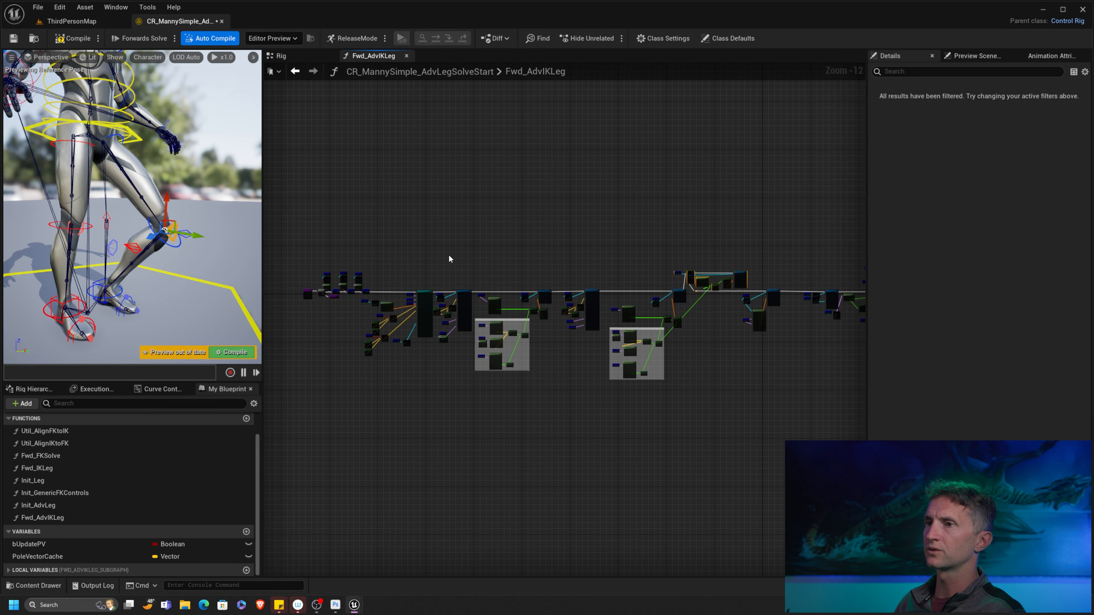
{"action": "left_click_drag", "start_coordinate": [477, 310], "coordinate": [778, 391]}
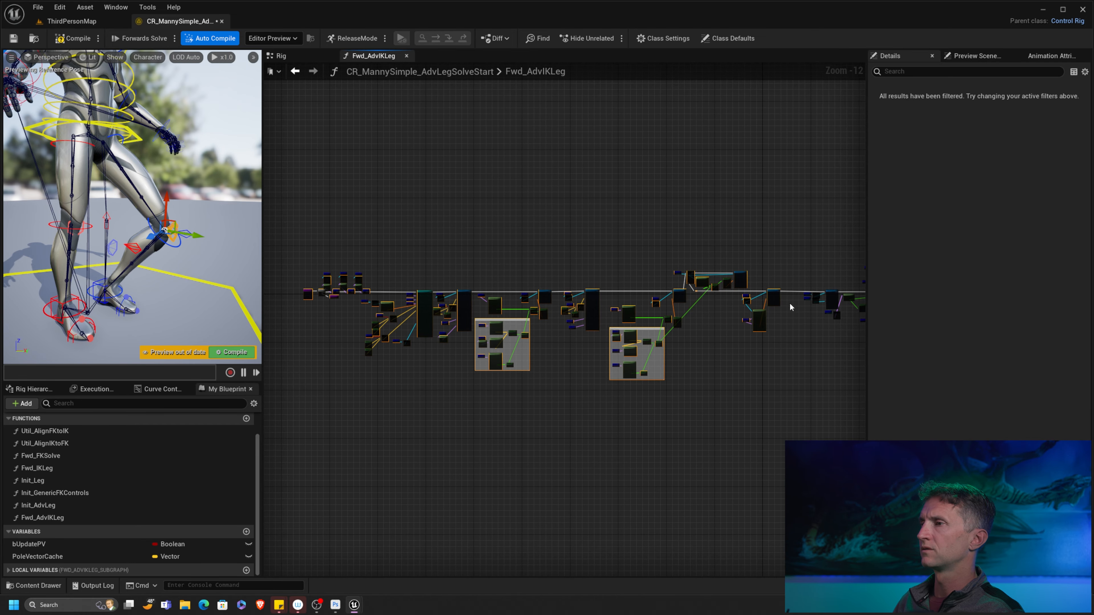
{"action": "mouse_move", "coordinate": [776, 299]}
{"action": "left_mouse_down"}
{"action": "mouse_move", "coordinate": [729, 302]}
{"action": "mouse_move", "coordinate": [784, 299]}
{"action": "left_mouse_up"}
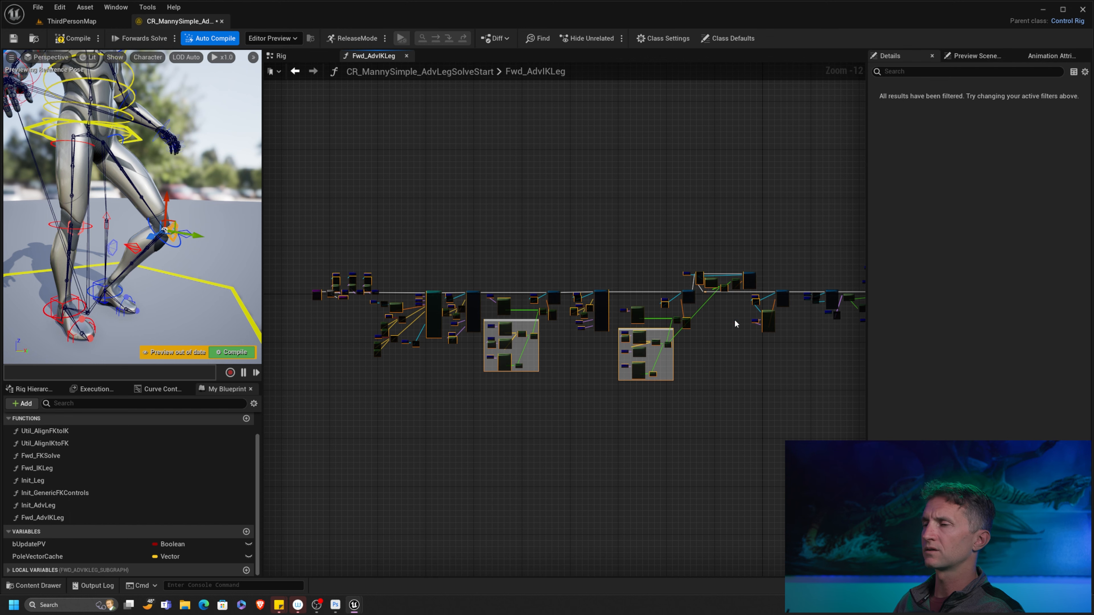
- Replace the Get UpLegTwists node feeding the For Each array with a Get LoLegTwists node
{"action": "scroll", "coordinate": [736, 323], "scroll_direction": "up", "scroll_amount": 6}
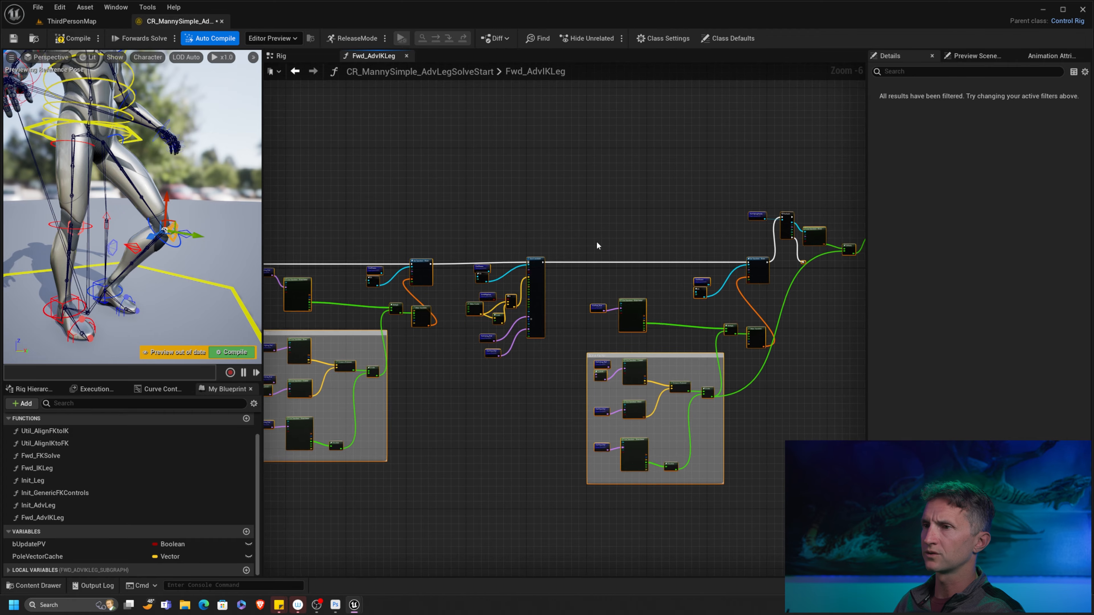
{"action": "scroll", "coordinate": [538, 250], "scroll_direction": "up", "scroll_amount": 6}
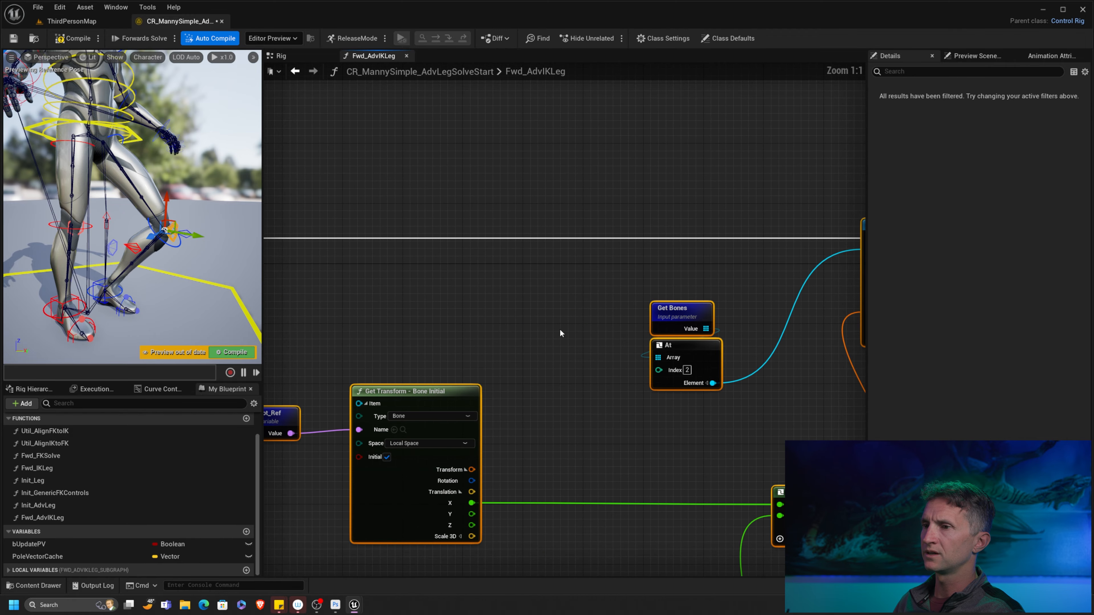
{"action": "scroll", "coordinate": [560, 332], "scroll_direction": "down", "scroll_amount": 4}
{"action": "scroll", "coordinate": [560, 212], "scroll_direction": "up", "scroll_amount": 4}
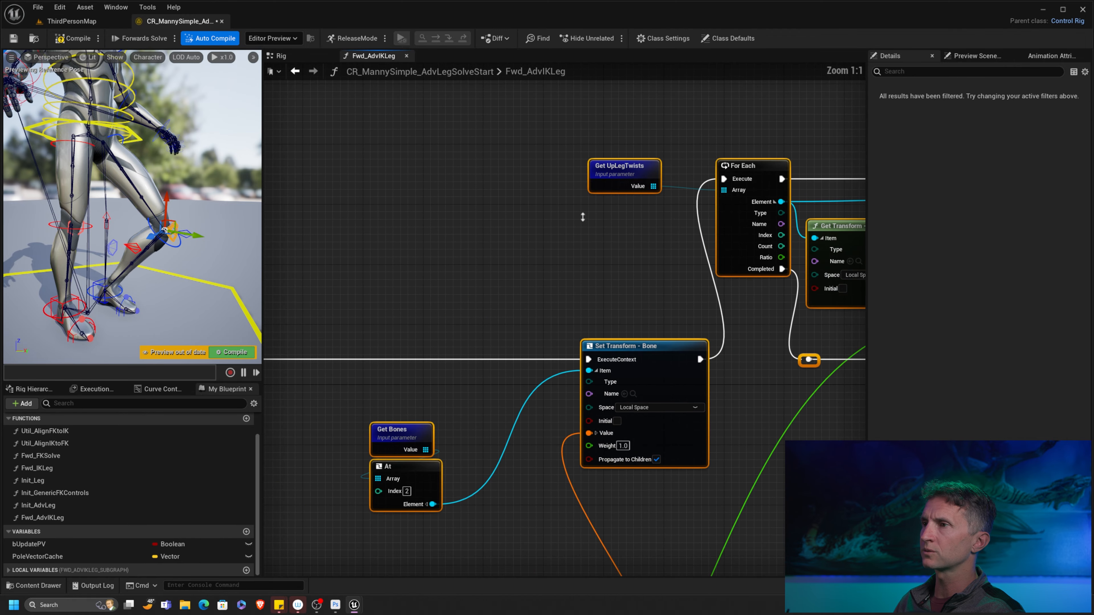
{"action": "left_click_drag", "start_coordinate": [640, 143], "coordinate": [586, 193]}
{"action": "right_click", "coordinate": [485, 253]}
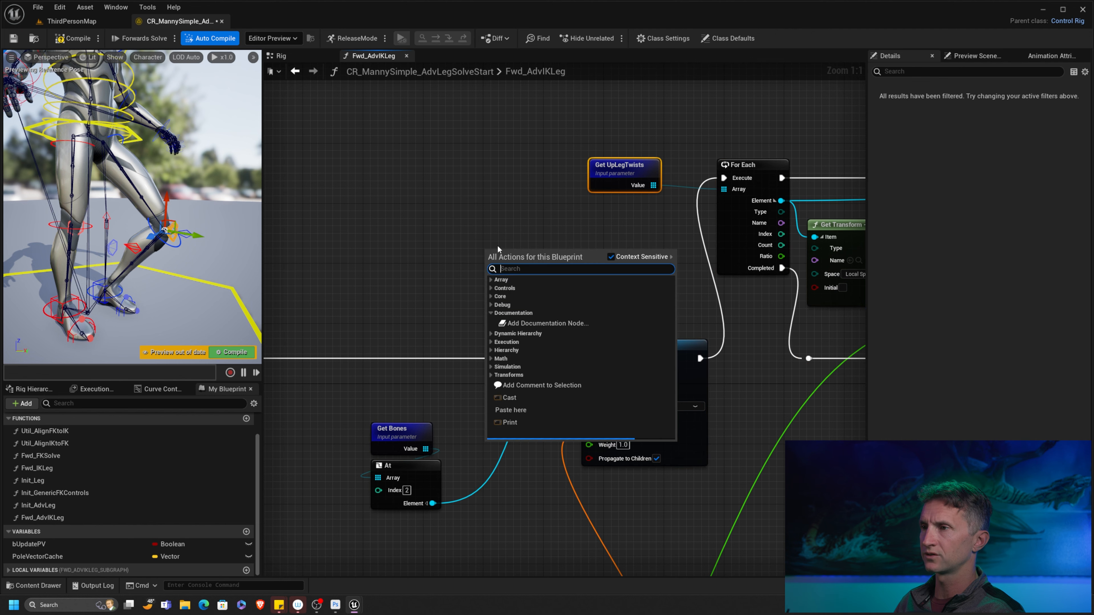
{"action": "type", "text": "getlo"}
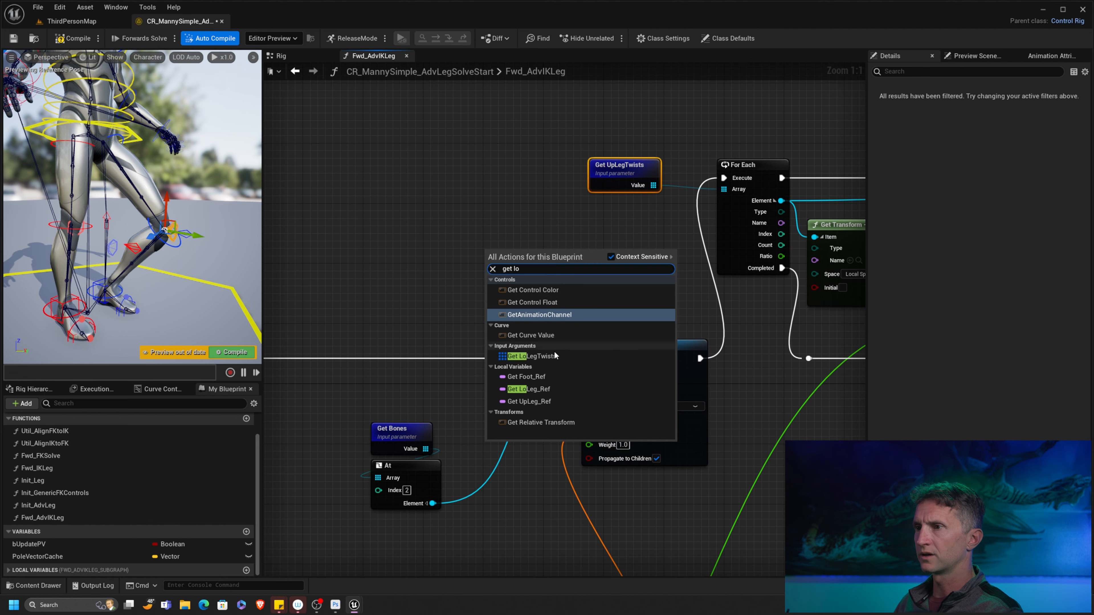
{"action": "key", "text": "Return"}
{"action": "left_click_drag", "start_coordinate": [550, 259], "coordinate": [725, 189]}
{"action": "left_click_drag", "start_coordinate": [687, 138], "coordinate": [587, 196]}
{"action": "key", "text": "Delete"}
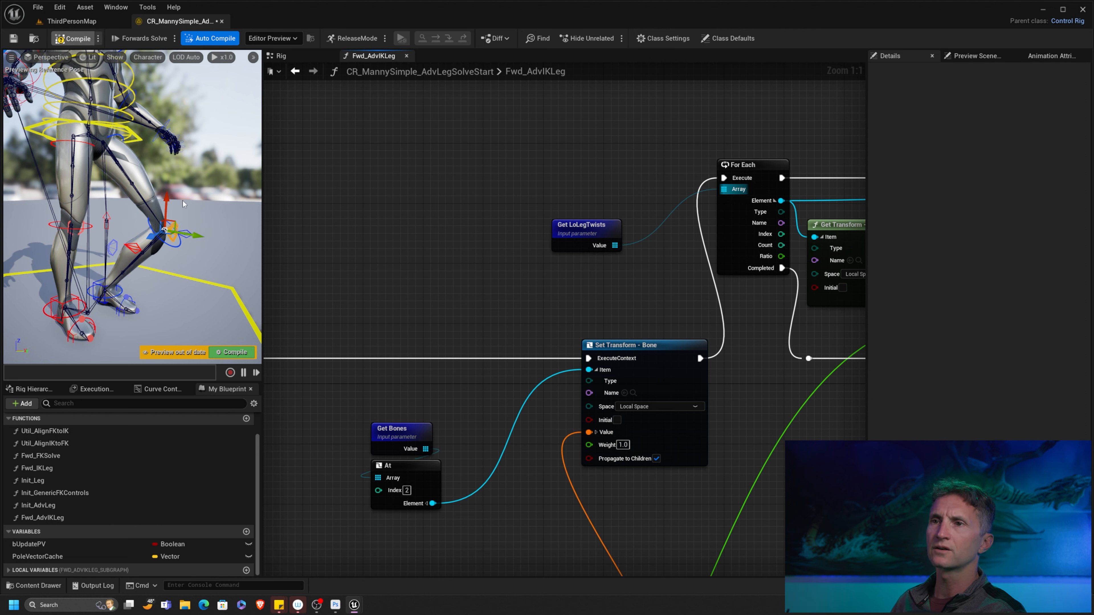
- Test the lower leg twists by moving the left knee's FK offset about 18 in Y and its IK offset about -23 in X and 15 in Y
{"action": "right_click_drag", "start_coordinate": [183, 203], "coordinate": [200, 201]}
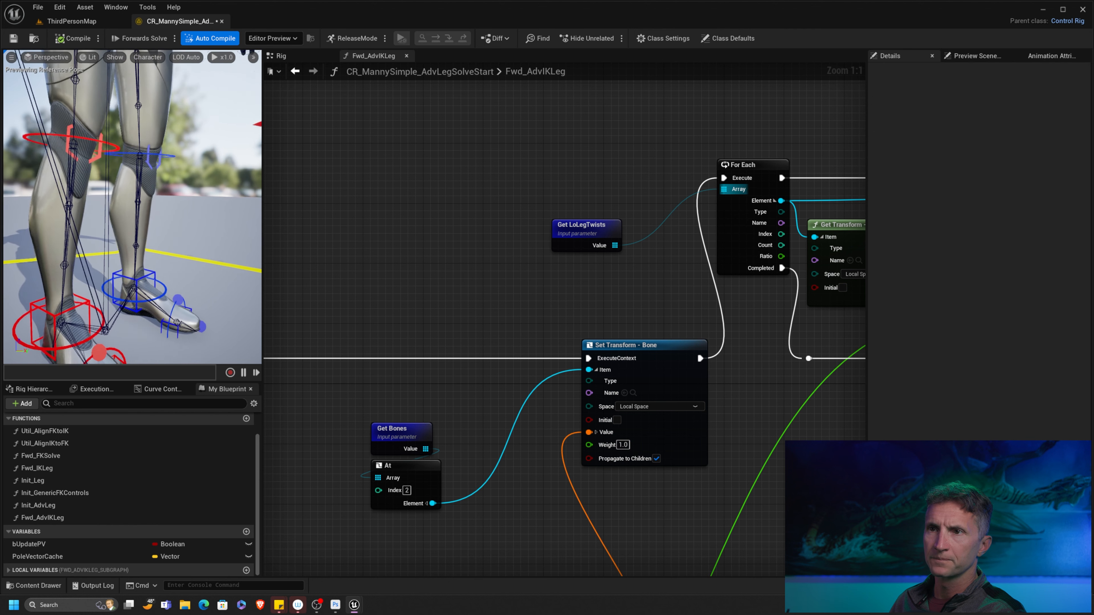
{"action": "right_click_drag", "start_coordinate": [151, 160], "coordinate": [151, 166]}
{"action": "left_click", "coordinate": [159, 157]}
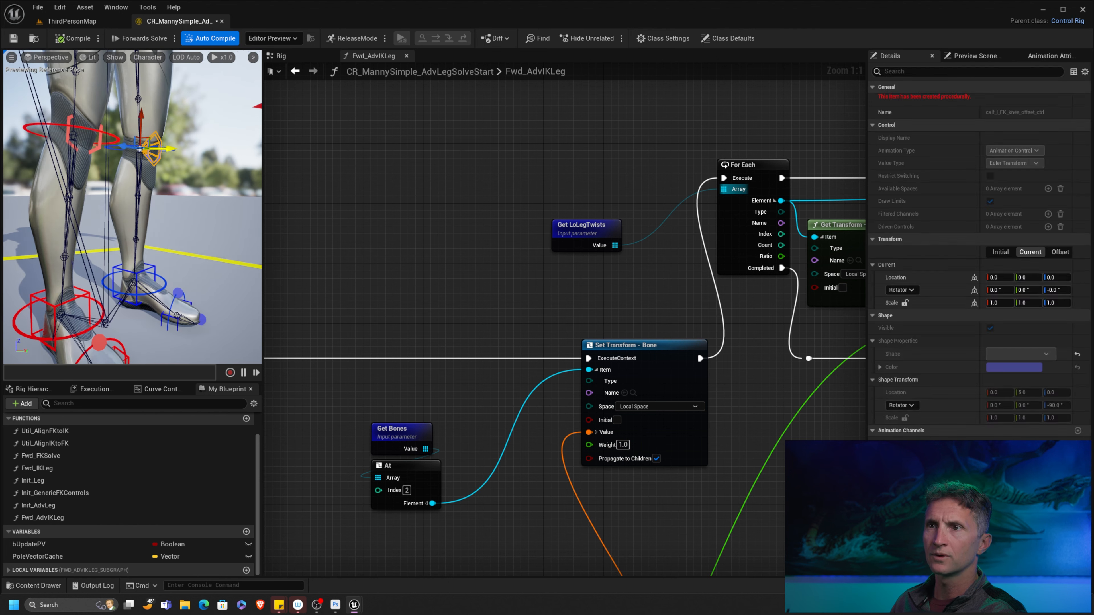
{"action": "left_click_drag", "start_coordinate": [166, 149], "coordinate": [228, 148]}
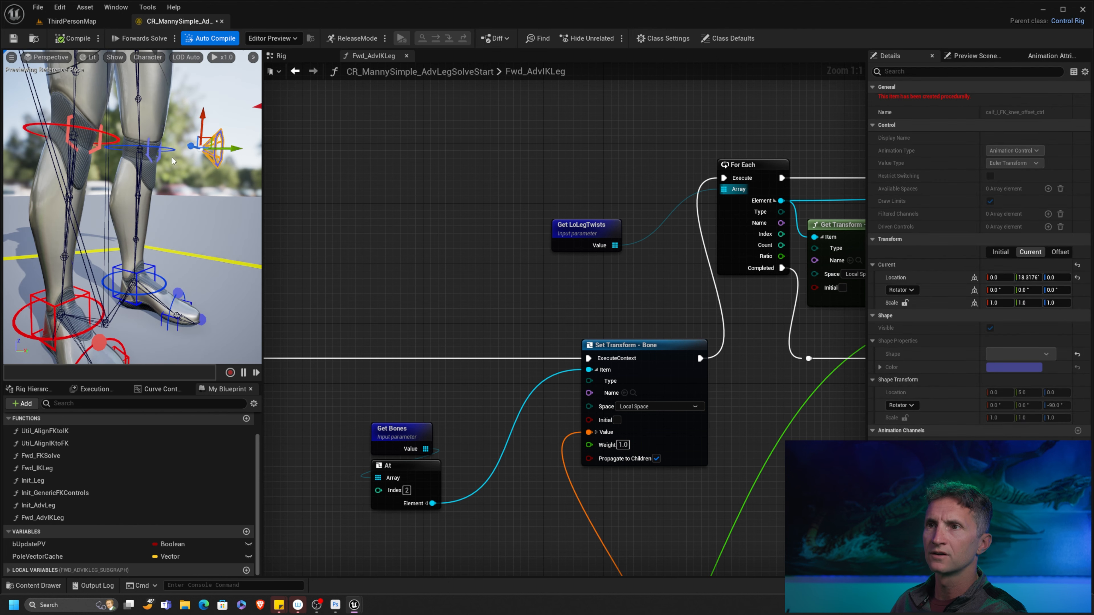
{"action": "left_click", "coordinate": [149, 150]}
{"action": "left_click_drag", "start_coordinate": [155, 149], "coordinate": [200, 129]}
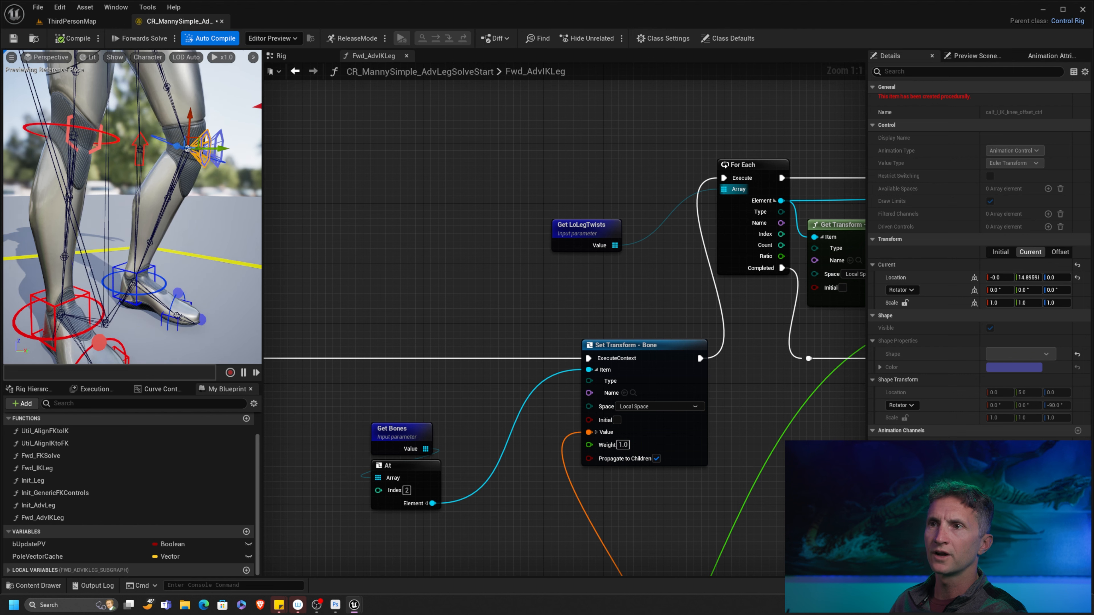
{"action": "right_click_drag", "start_coordinate": [201, 129], "coordinate": [183, 123]}
{"action": "left_click_drag", "start_coordinate": [161, 119], "coordinate": [169, 198]}
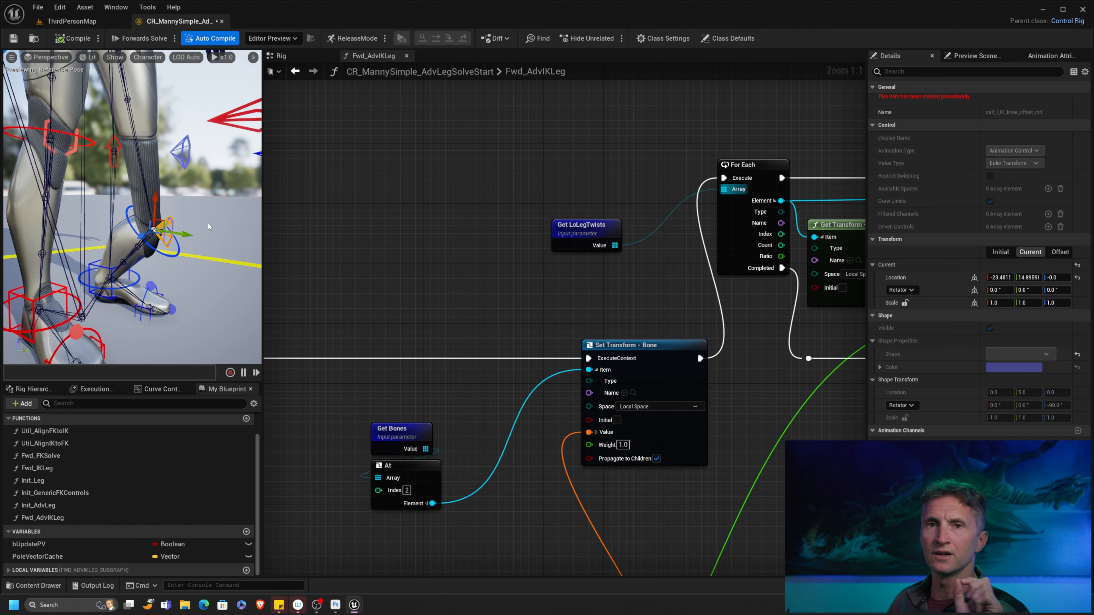
- Move the start of the graph through the upper leg's Set Transform - Bone away from the lower leg section, opening a gap
{"action": "left_click", "coordinate": [459, 237]}
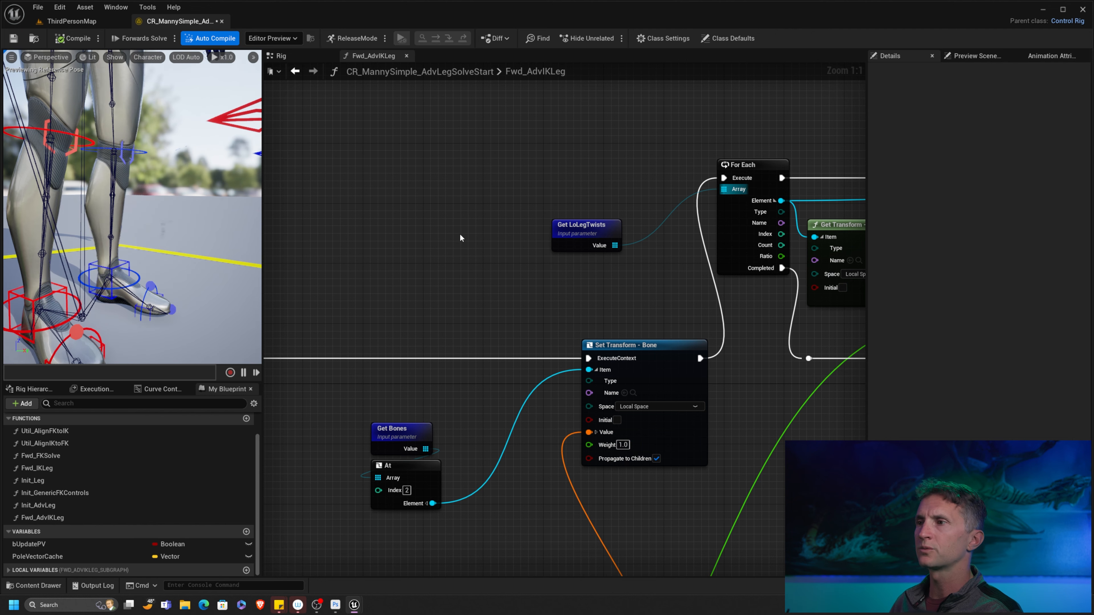
{"action": "scroll", "coordinate": [603, 218], "scroll_direction": "down", "scroll_amount": 10}
{"action": "right_click_drag", "start_coordinate": [444, 203], "coordinate": [677, 184]}
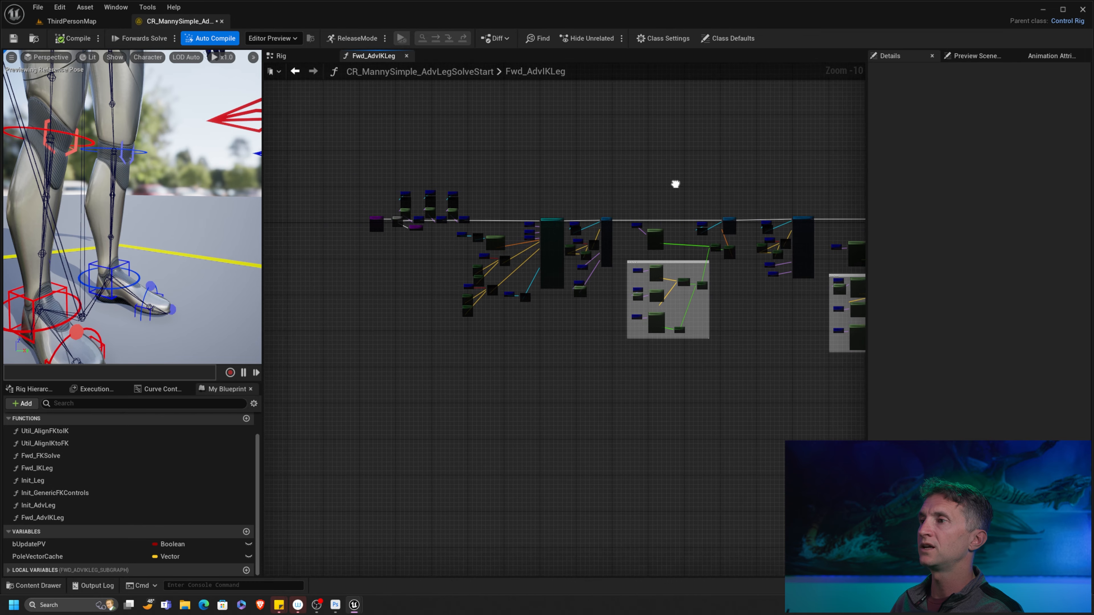
{"action": "left_click_drag", "start_coordinate": [384, 153], "coordinate": [745, 371]}
{"action": "right_click_drag", "start_coordinate": [732, 225], "coordinate": [639, 216]}
{"action": "left_click_drag", "start_coordinate": [640, 217], "coordinate": [514, 216]}
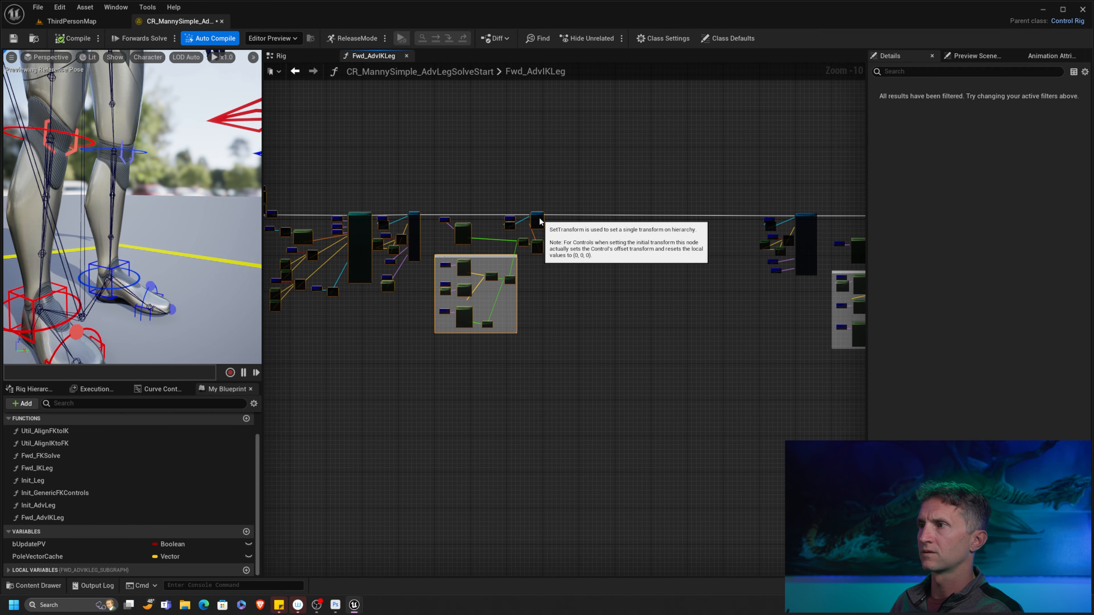
- Paste the copied twist loop into the gap and position it above the main line after the upper leg's Set Transform - Bone
{"action": "left_click_drag", "start_coordinate": [672, 216], "coordinate": [663, 187]}
{"action": "right_click_drag", "start_coordinate": [601, 219], "coordinate": [593, 226]}
{"action": "scroll", "coordinate": [593, 226], "scroll_direction": "up", "scroll_amount": 10}
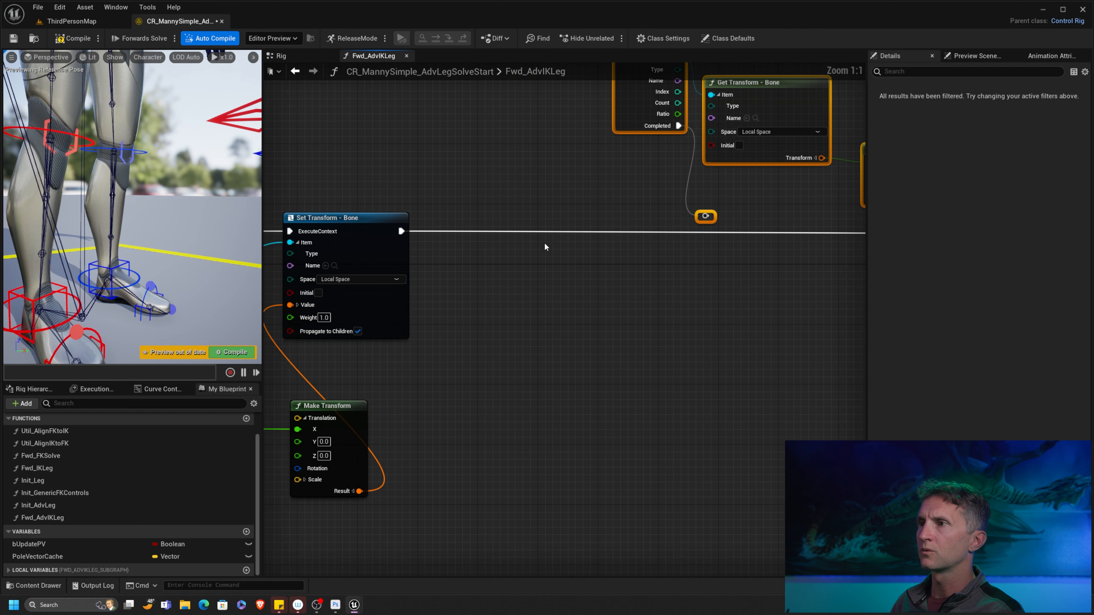
- Route execution from the upper leg's Set Transform - Bone into the pasted For Each, continue the main chain from its Completed reroute, and save the rig
{"action": "left_click_drag", "start_coordinate": [401, 232], "coordinate": [705, 217], "text": "ctrl"}
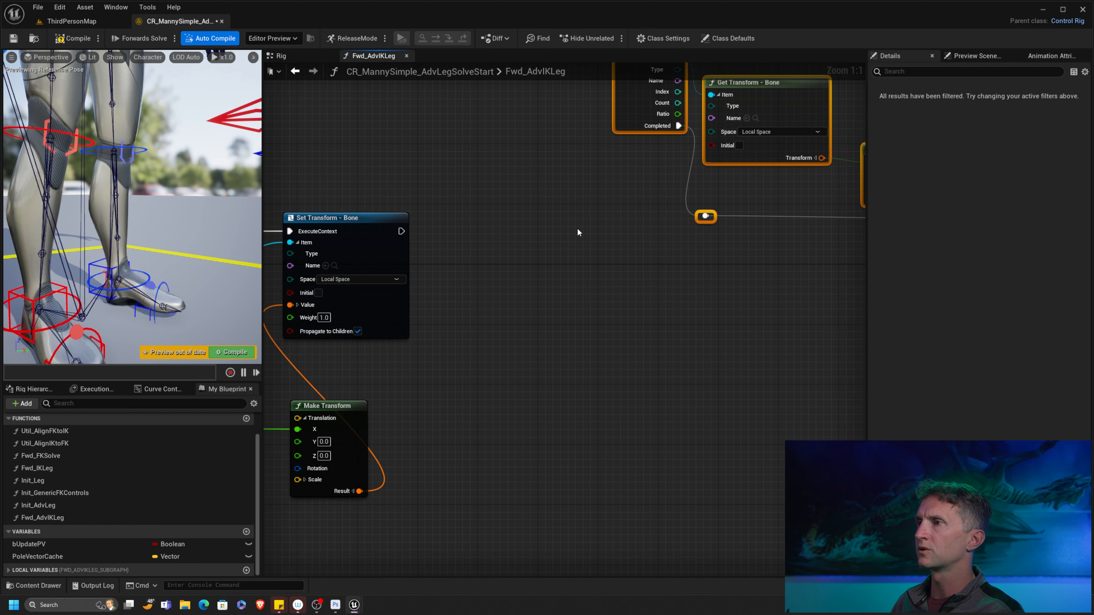
{"action": "right_click_drag", "start_coordinate": [386, 207], "coordinate": [381, 356]}
{"action": "left_click_drag", "start_coordinate": [396, 380], "coordinate": [616, 184]}
{"action": "right_click_drag", "start_coordinate": [566, 334], "coordinate": [308, 310]}
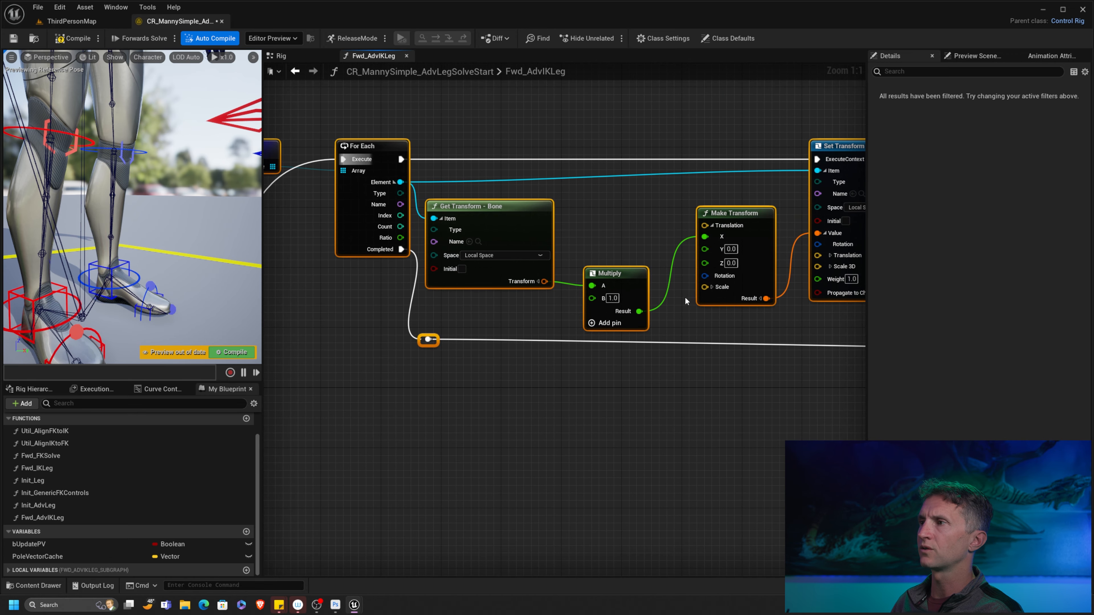
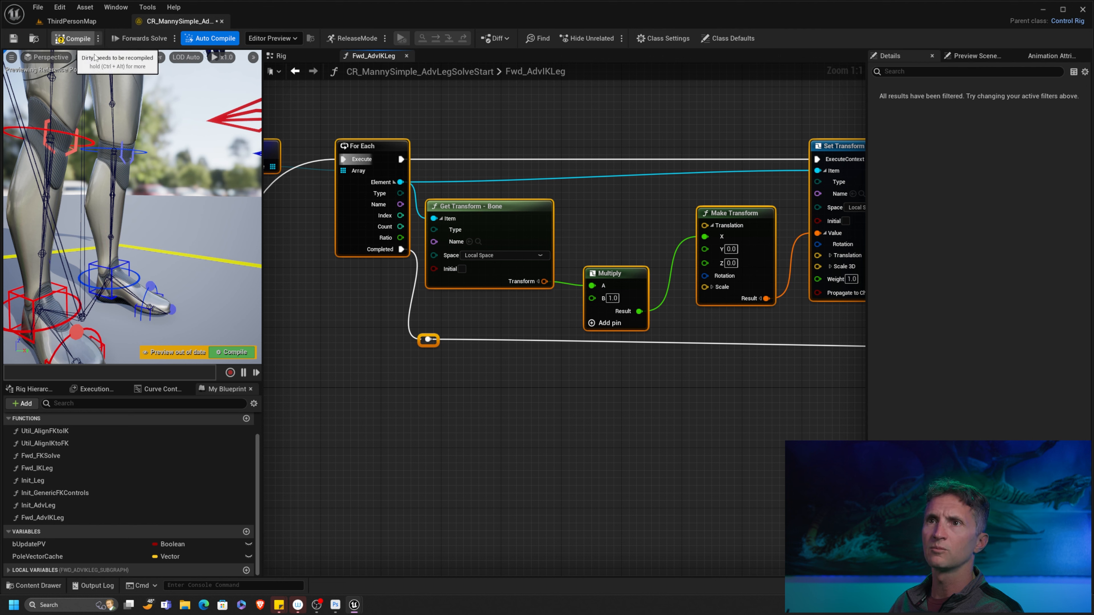
{"action": "left_click", "coordinate": [13, 38]}
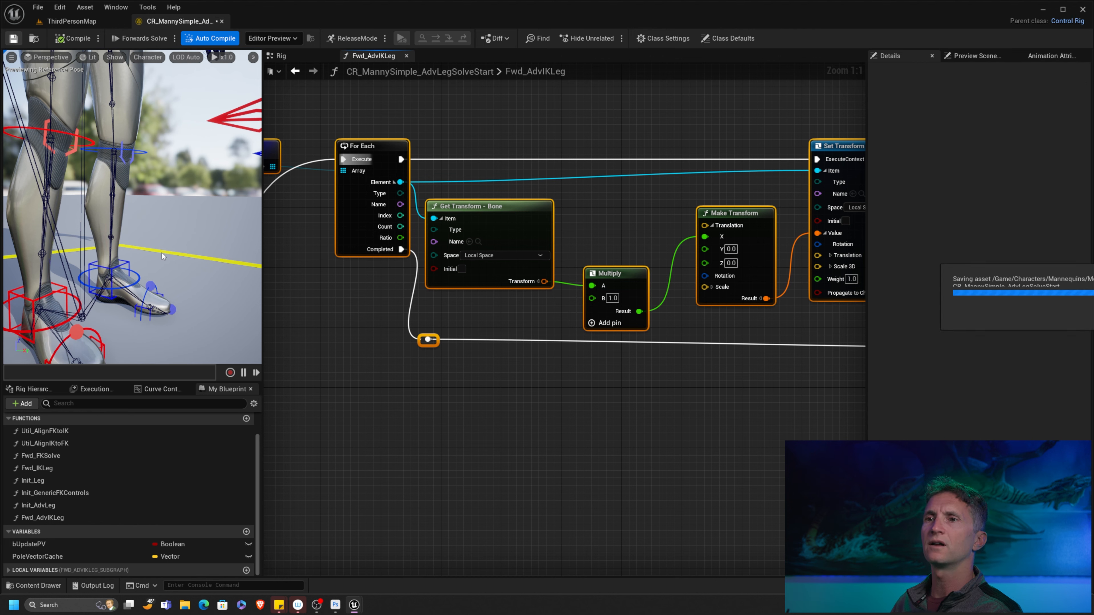
- Test the upper leg twists by moving the L_Foot control and shifting the left knee's IK offset to about 9 in Y and -10 in Z
{"action": "left_click", "coordinate": [147, 283]}
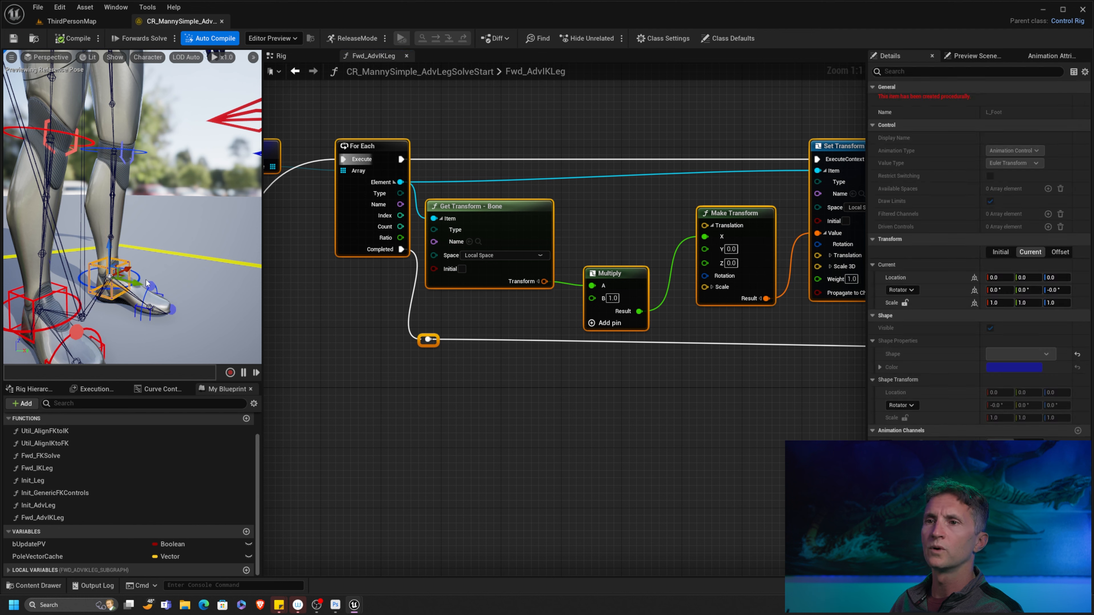
{"action": "left_click_drag", "start_coordinate": [106, 248], "coordinate": [251, 249]}
{"action": "left_click_drag", "start_coordinate": [251, 249], "coordinate": [194, 191], "text": "alt"}
{"action": "left_click", "coordinate": [155, 170]}
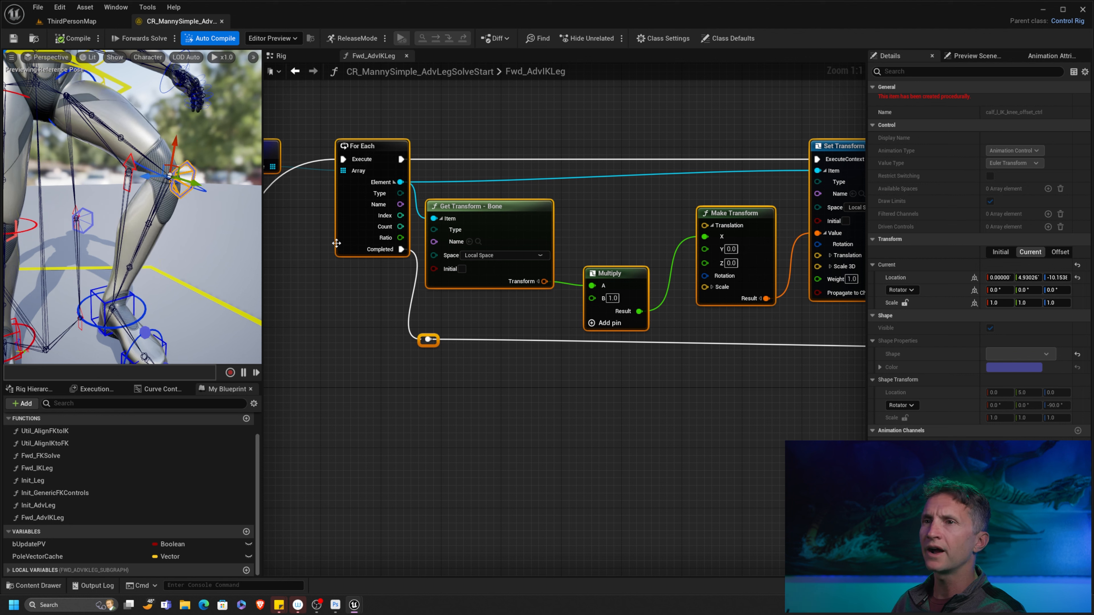
{"action": "left_click_drag", "start_coordinate": [195, 185], "coordinate": [207, 189]}
{"action": "right_click_drag", "start_coordinate": [315, 235], "coordinate": [435, 243]}
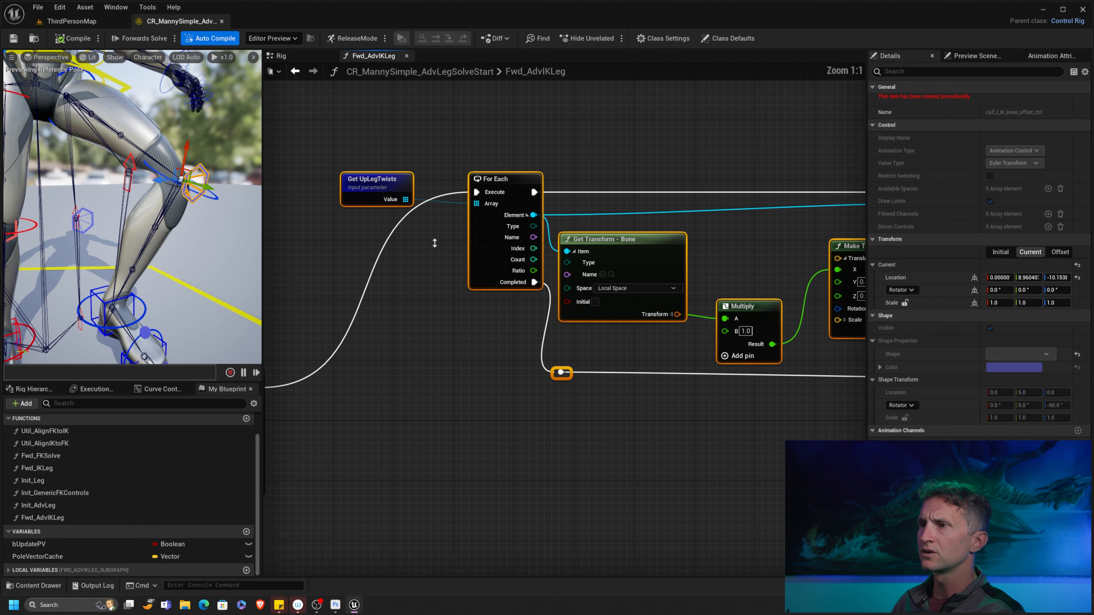
{"action": "left_click", "coordinate": [407, 151]}
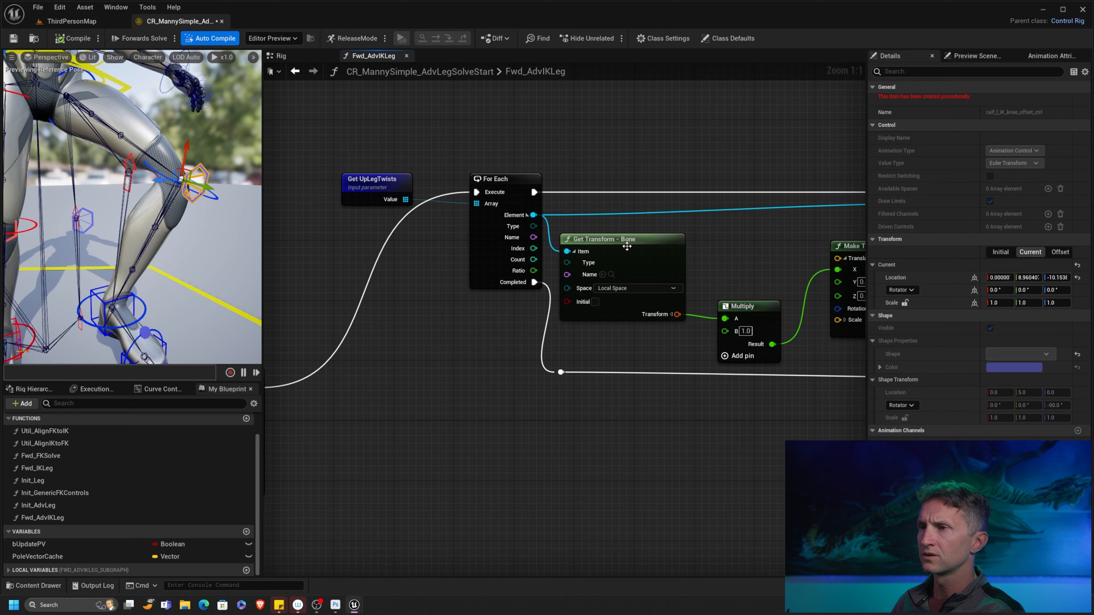
{"action": "right_click_drag", "start_coordinate": [627, 246], "coordinate": [385, 200]}
{"action": "right_click", "coordinate": [489, 310]}
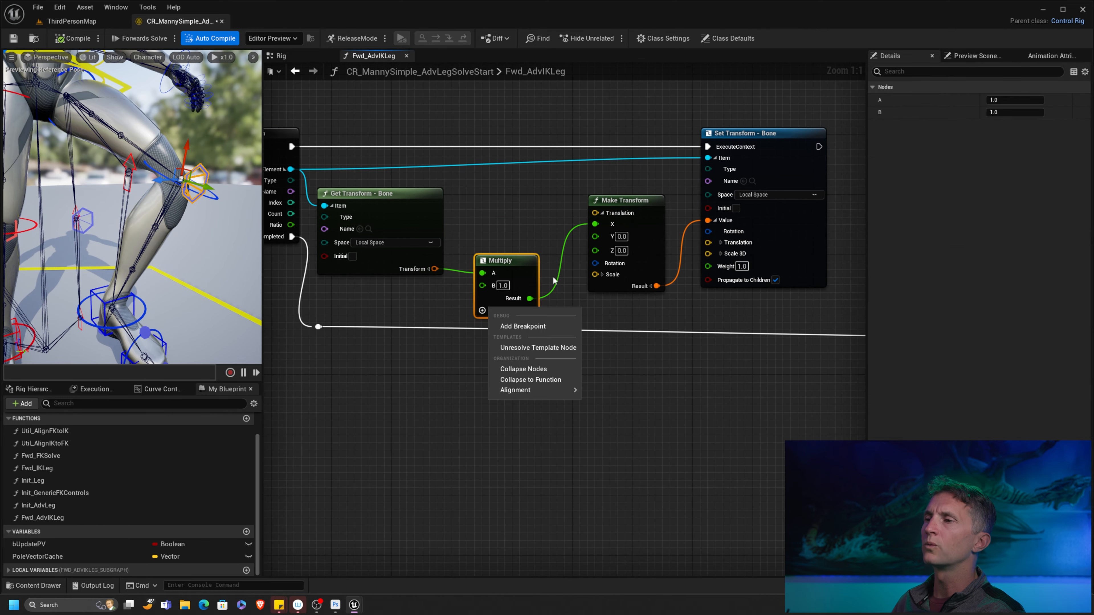
{"action": "left_click", "coordinate": [516, 213]}
{"action": "right_click", "coordinate": [520, 221]}
{"action": "left_click", "coordinate": [501, 213]}
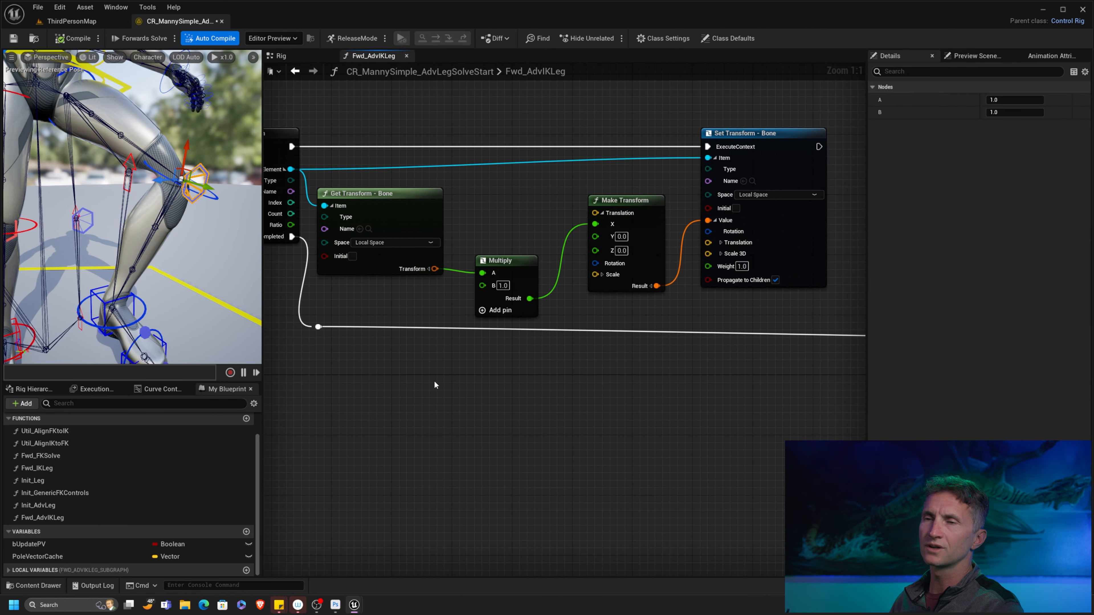
- Connect the upper leg scaling result to input B of the pasted loop's Multiply node, then compile and save the rig
{"action": "right_click_drag", "start_coordinate": [469, 479], "coordinate": [569, 322]}
{"action": "scroll", "coordinate": [569, 321], "scroll_direction": "down", "scroll_amount": 10}
{"action": "right_click_drag", "start_coordinate": [509, 366], "coordinate": [515, 367]}
{"action": "scroll", "coordinate": [515, 366], "scroll_direction": "up", "scroll_amount": 7}
{"action": "left_click_drag", "start_coordinate": [396, 385], "coordinate": [706, 202]}
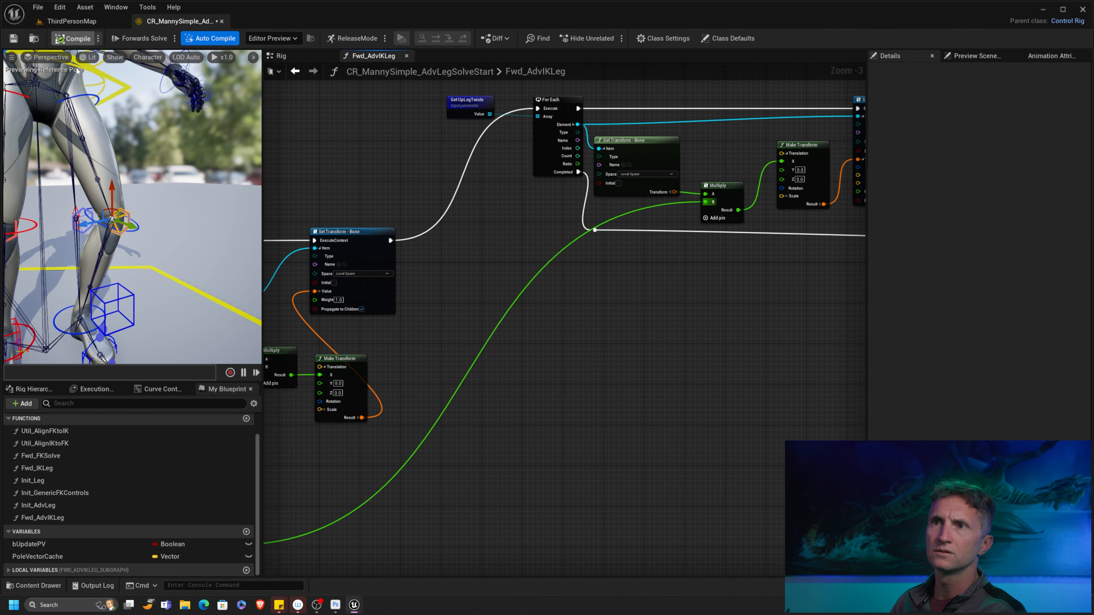
{"action": "left_click", "coordinate": [12, 43]}
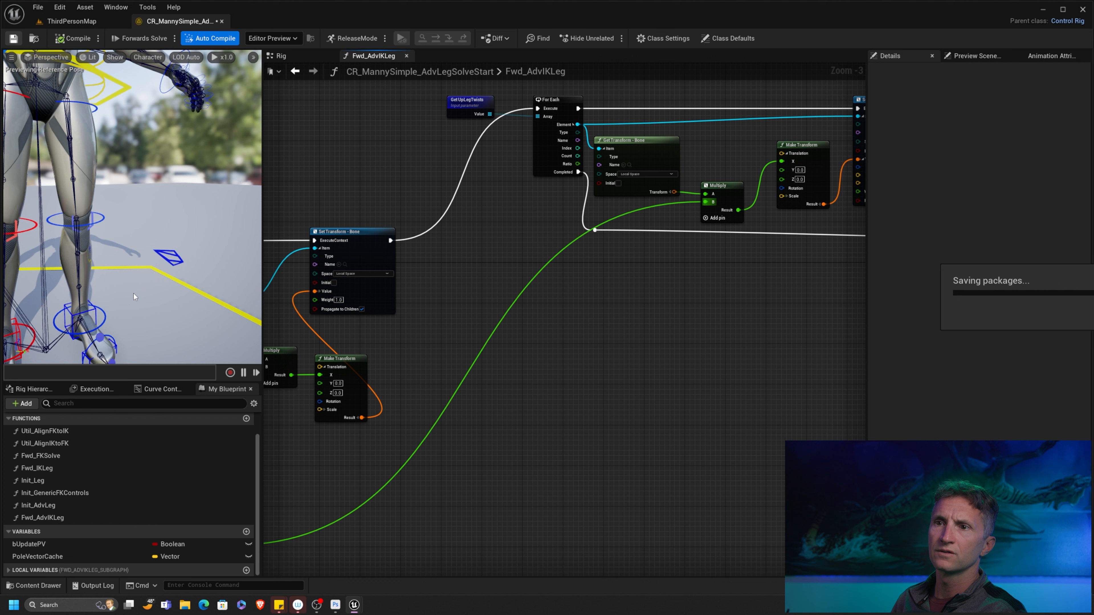
- Retest the left leg twists by raising the L_Foot control and shifting the knee IK offset about 8 in Y and -10 in Z, then compile and save
{"action": "left_click", "coordinate": [90, 310]}
{"action": "left_click_drag", "start_coordinate": [79, 287], "coordinate": [136, 306]}
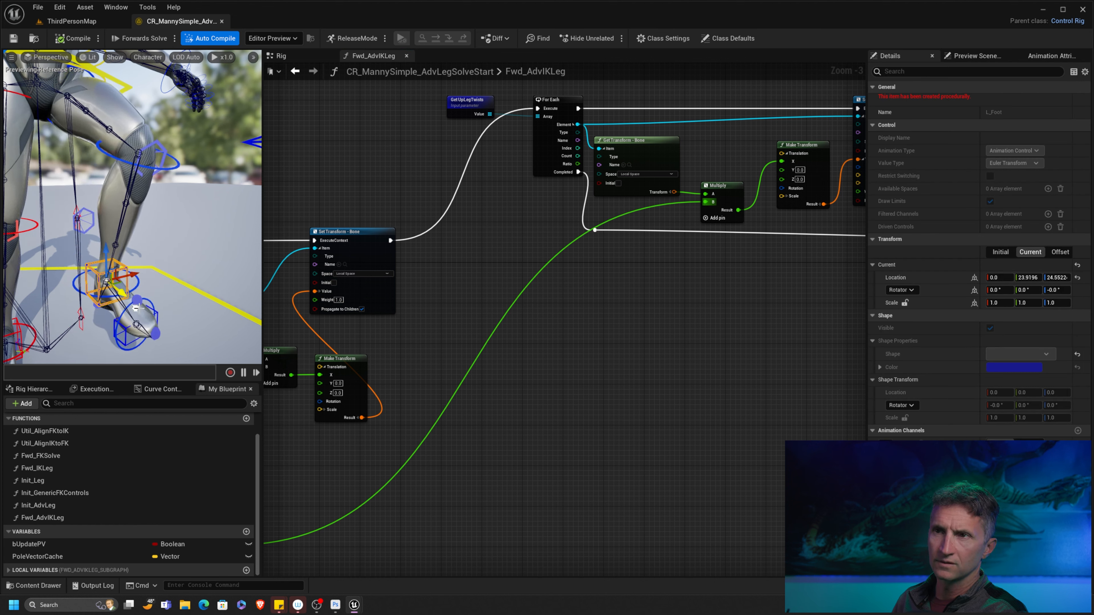
{"action": "left_click", "coordinate": [159, 147]}
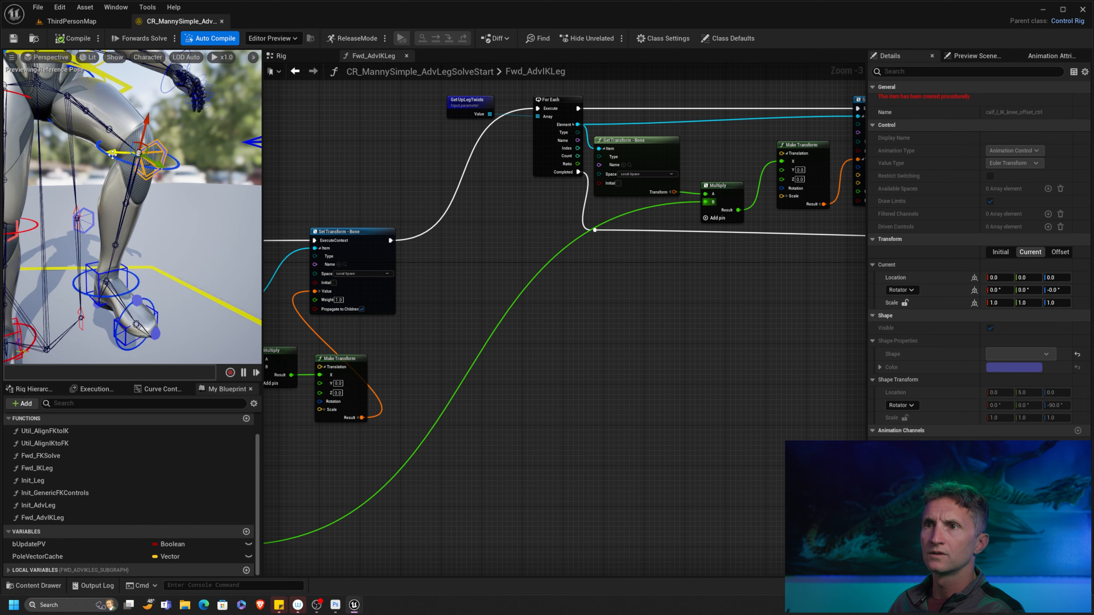
{"action": "left_click_drag", "start_coordinate": [156, 153], "coordinate": [190, 164]}
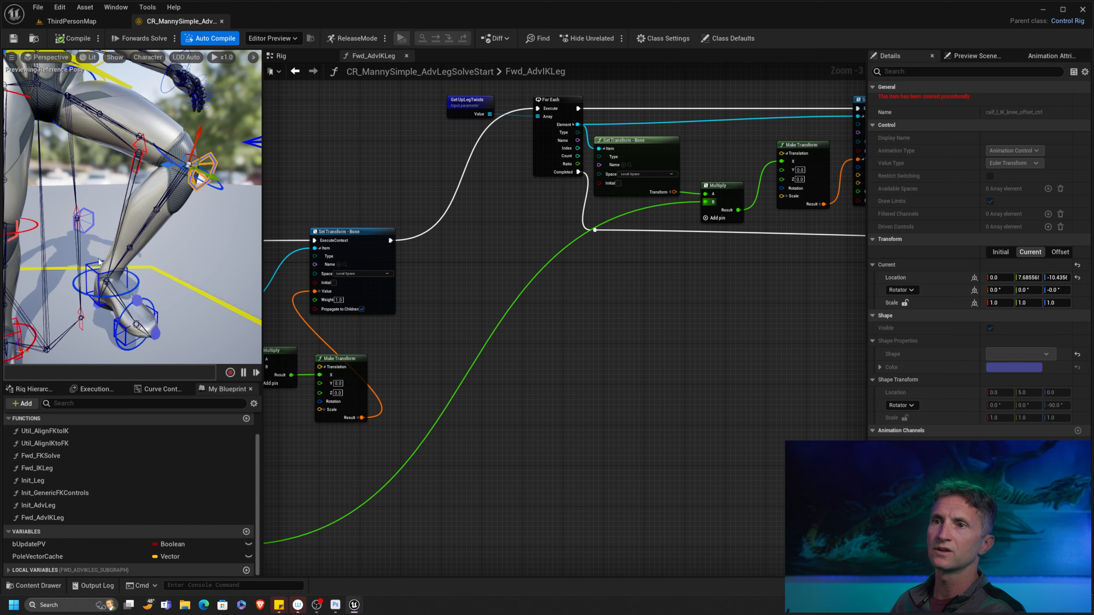
{"action": "left_click", "coordinate": [110, 281]}
{"action": "left_click_drag", "start_coordinate": [110, 280], "coordinate": [125, 234]}
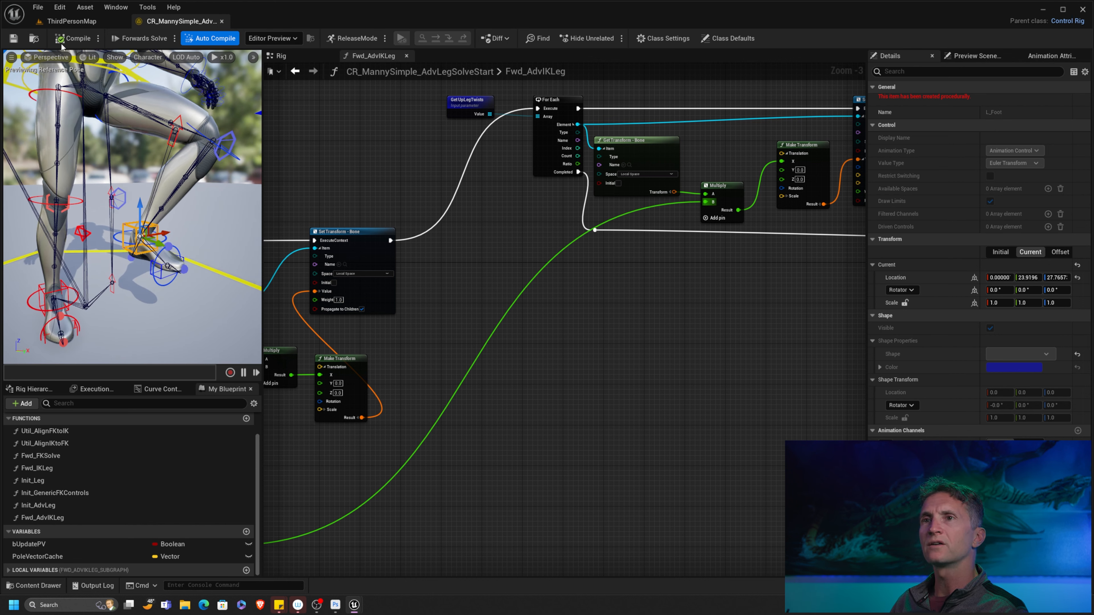
{"action": "left_click", "coordinate": [69, 38]}
{"action": "key", "text": "ctrl+s"}
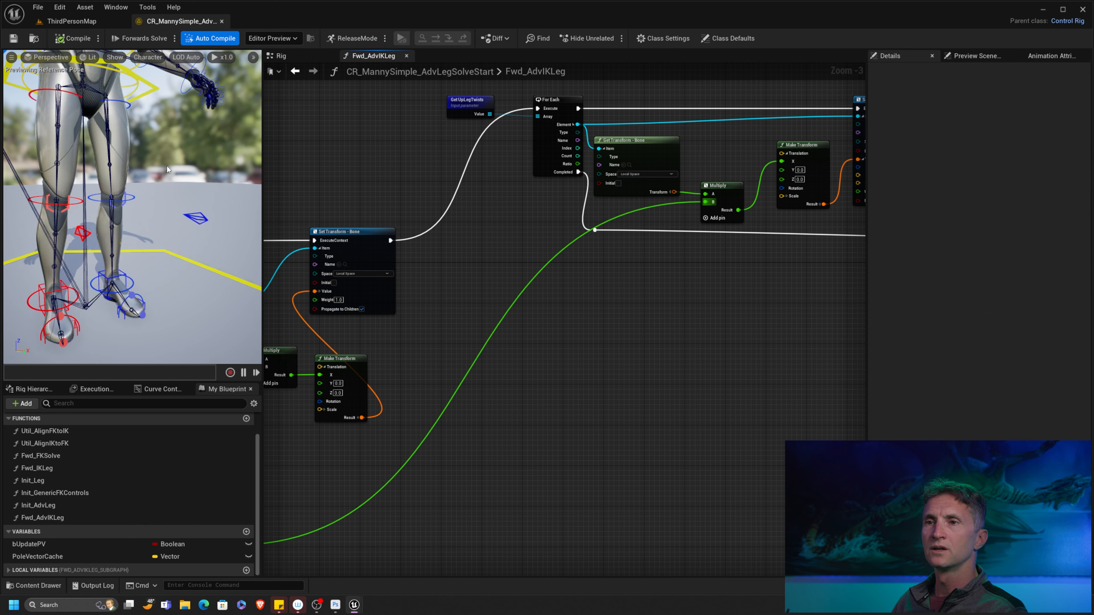
- Open the main Rig graph and add a Fwd_AdvIKLeg function node beside the Fwd_IKLeg node of the Fwd R Leg section
{"action": "left_click", "coordinate": [281, 56]}
{"action": "scroll", "coordinate": [566, 366], "scroll_direction": "down", "scroll_amount": 3}
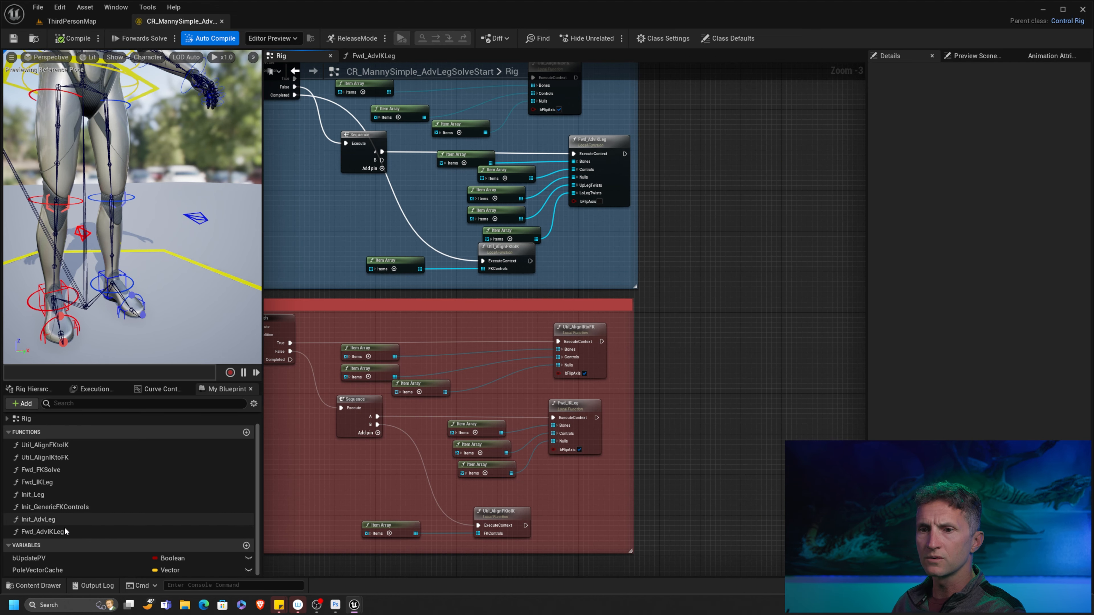
{"action": "left_click_drag", "start_coordinate": [45, 536], "coordinate": [642, 405]}
{"action": "scroll", "coordinate": [666, 414], "scroll_direction": "up", "scroll_amount": 3}
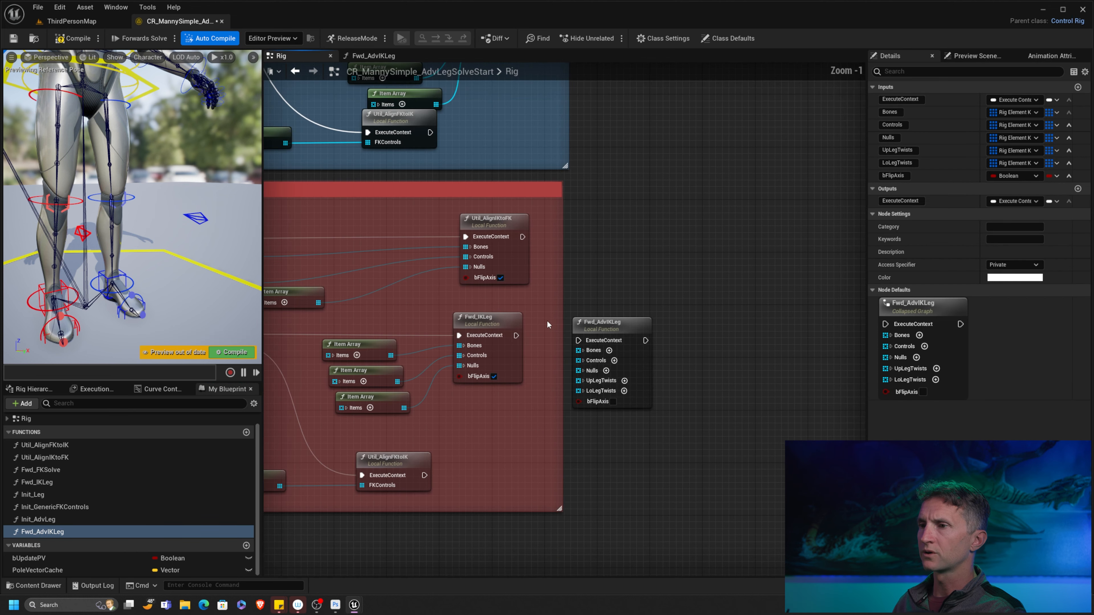
- Replace Fwd_IKLeg with Fwd_AdvIKLeg, wiring the three Item Arrays to Bones, Controls and Nulls, enabling bFlipAxis and transferring the execution link
{"action": "left_click_drag", "start_coordinate": [448, 324], "coordinate": [663, 318]}
{"action": "left_click_drag", "start_coordinate": [455, 354], "coordinate": [663, 329]}
{"action": "left_click_drag", "start_coordinate": [463, 384], "coordinate": [663, 340]}
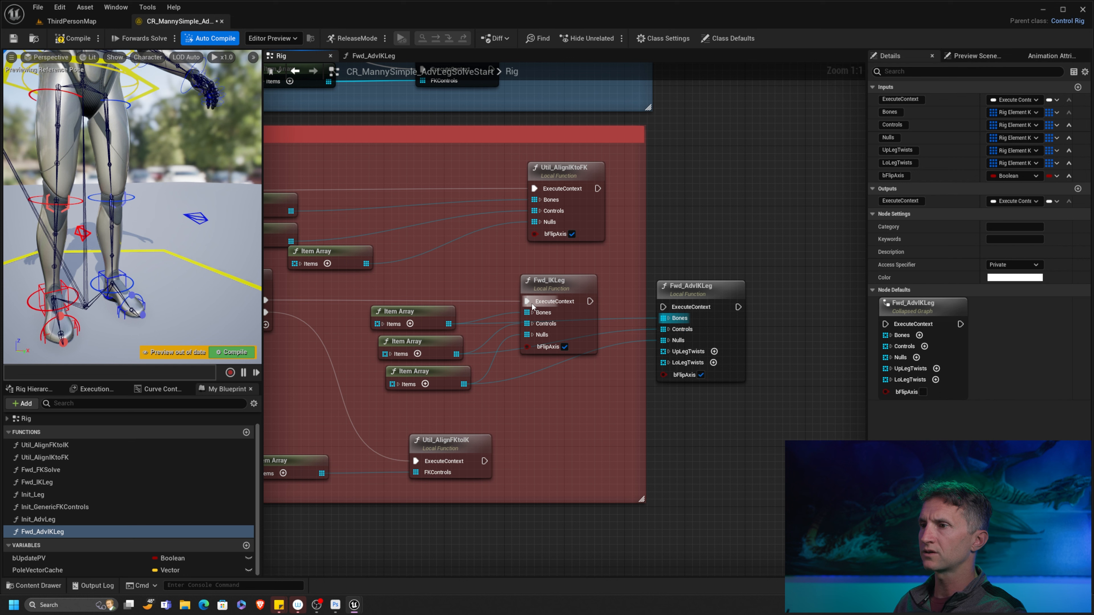
{"action": "left_click_drag", "start_coordinate": [527, 301], "coordinate": [579, 287], "text": "ctrl"}
{"action": "left_click", "coordinate": [560, 282]}
{"action": "key", "text": "Delete"}
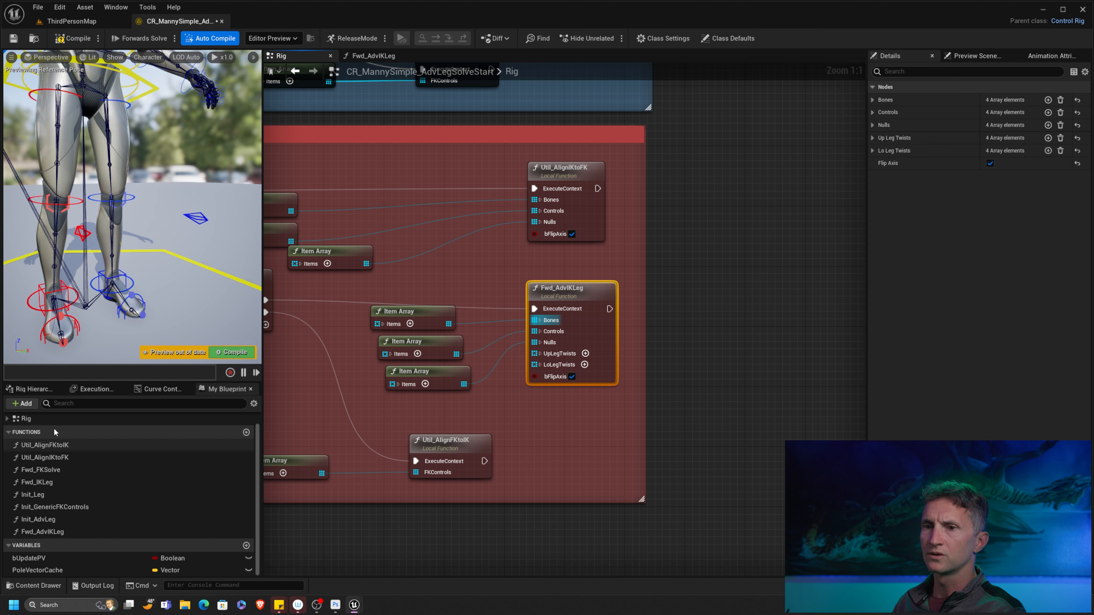
- Create an Item Array from thigh_twist_01_r and thigh_twist_02_r, connect it to UpLegTwists and place it below the other arrays
{"action": "left_click", "coordinate": [44, 389]}
{"action": "type", "text": "twist"}
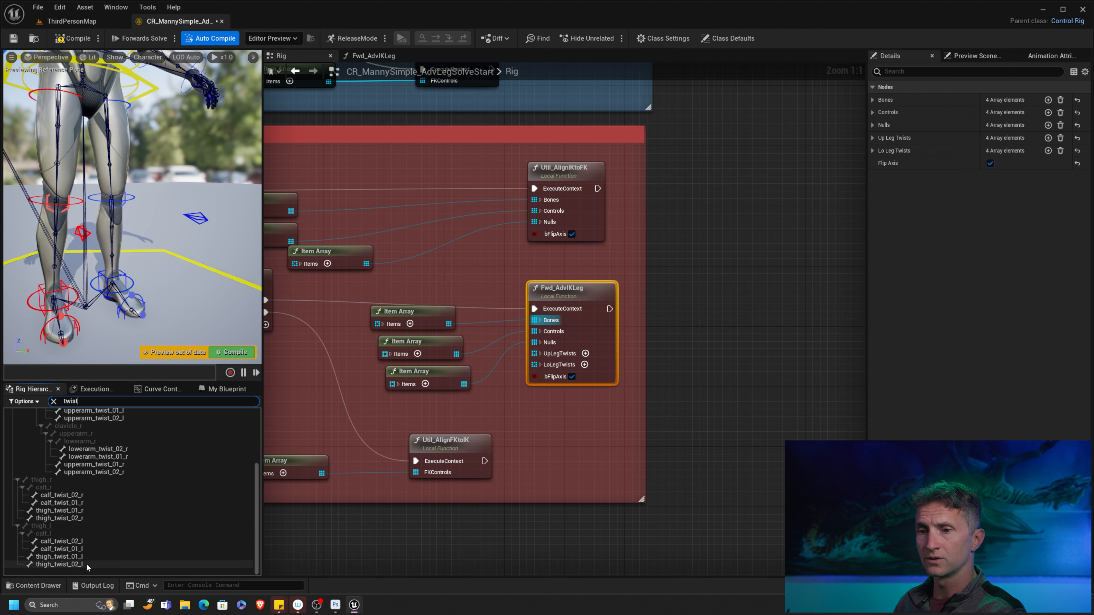
{"action": "left_click", "coordinate": [83, 519]}
{"action": "left_click", "coordinate": [80, 513], "text": "shift"}
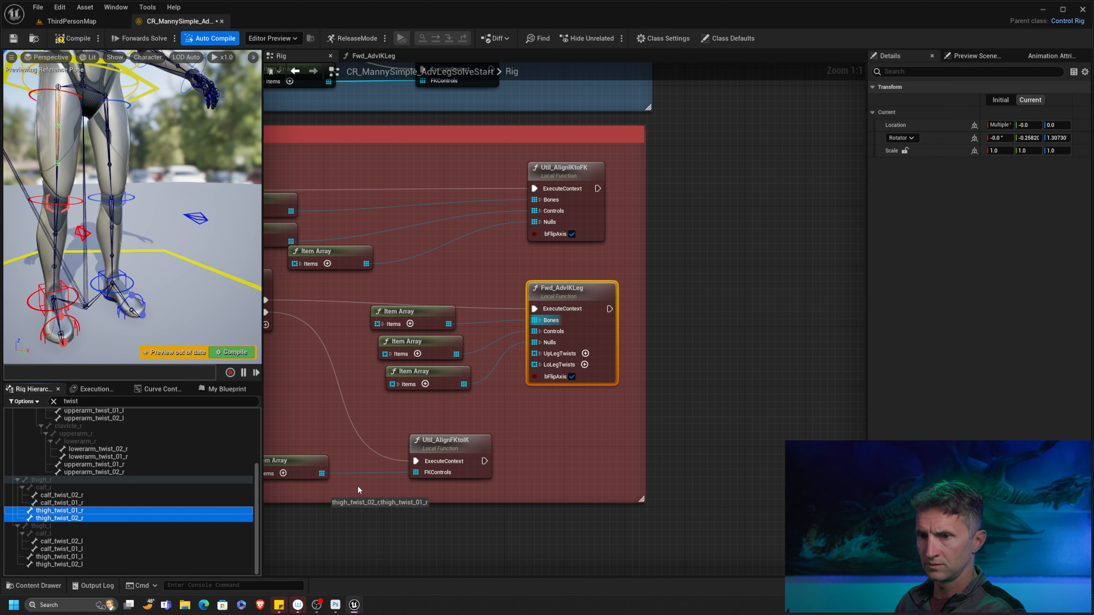
{"action": "left_click_drag", "start_coordinate": [358, 490], "coordinate": [530, 431]}
{"action": "left_click", "coordinate": [568, 538]}
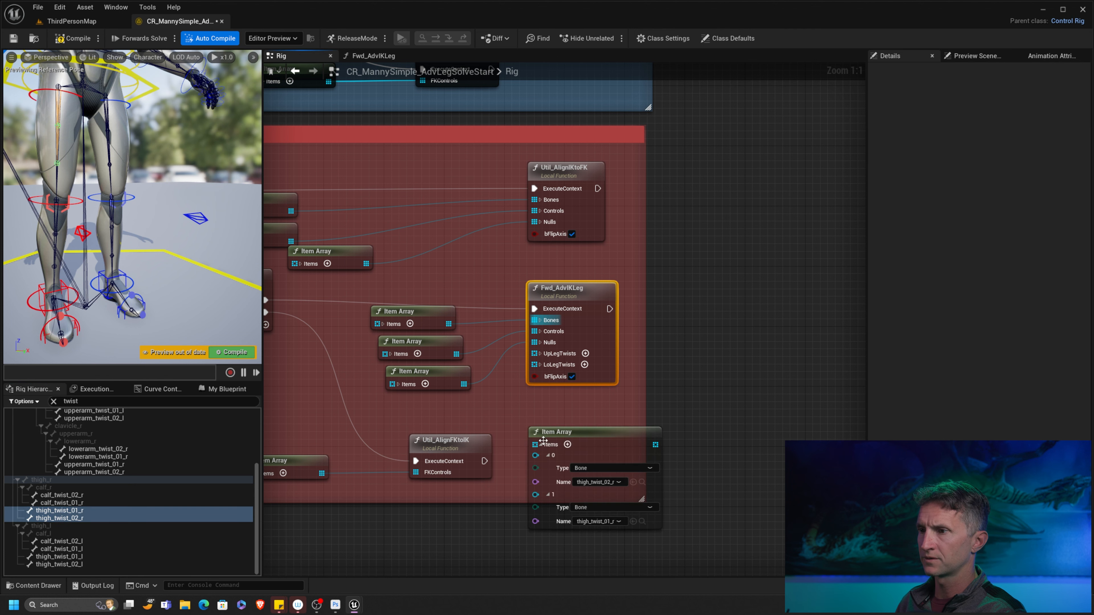
{"action": "left_click", "coordinate": [541, 446]}
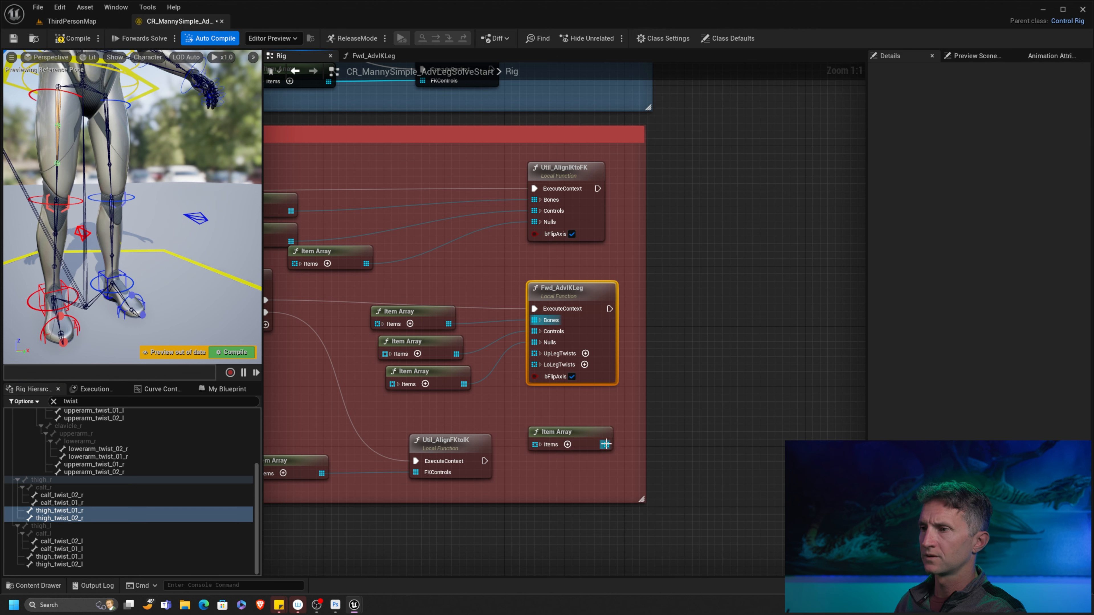
{"action": "left_click_drag", "start_coordinate": [606, 444], "coordinate": [535, 353]}
{"action": "left_click_drag", "start_coordinate": [578, 433], "coordinate": [456, 401]}
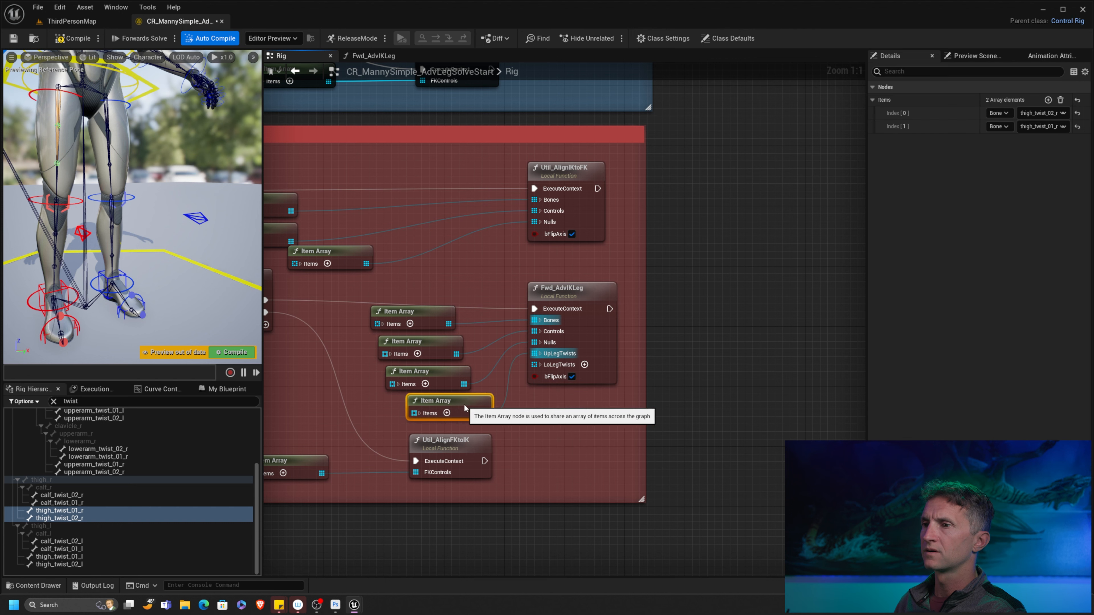
- Create an Item Array from calf_twist_01_r and calf_twist_02_r, connect it to LoLegTwists and tidy both twist arrays beneath Fwd_AdvIKLeg
{"action": "left_click", "coordinate": [79, 503]}
{"action": "left_click", "coordinate": [79, 496], "text": "shift"}
{"action": "left_click_drag", "start_coordinate": [241, 483], "coordinate": [518, 439]}
{"action": "left_click", "coordinate": [565, 548]}
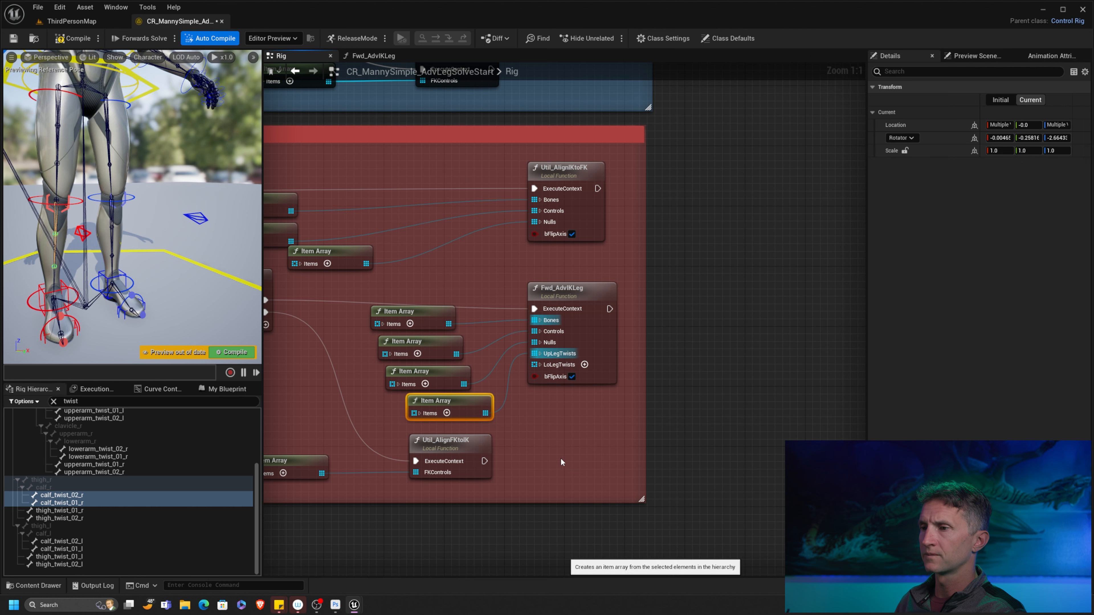
{"action": "left_click", "coordinate": [537, 467]}
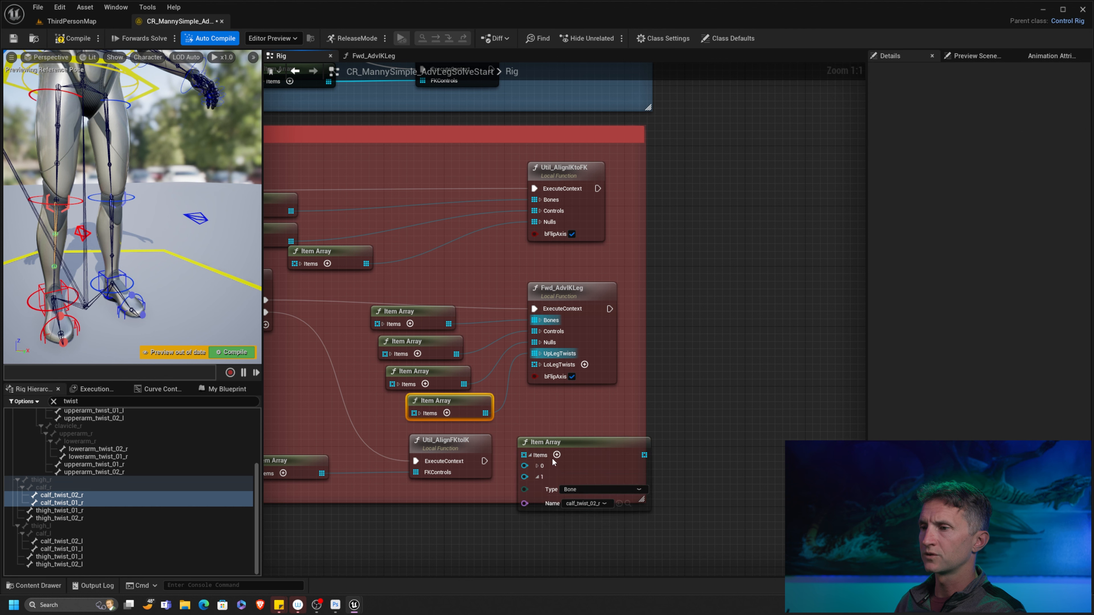
{"action": "left_click", "coordinate": [530, 456]}
{"action": "left_click_drag", "start_coordinate": [559, 443], "coordinate": [545, 424]}
{"action": "left_click_drag", "start_coordinate": [584, 436], "coordinate": [534, 366]}
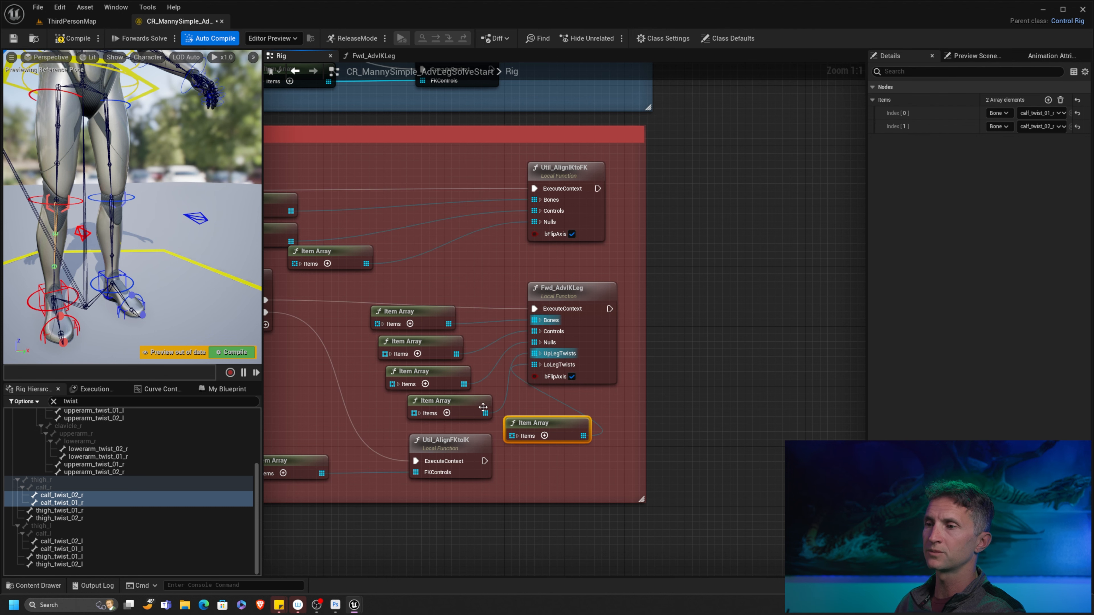
{"action": "left_click_drag", "start_coordinate": [481, 402], "coordinate": [466, 402]}
{"action": "left_click_drag", "start_coordinate": [568, 425], "coordinate": [545, 417]}
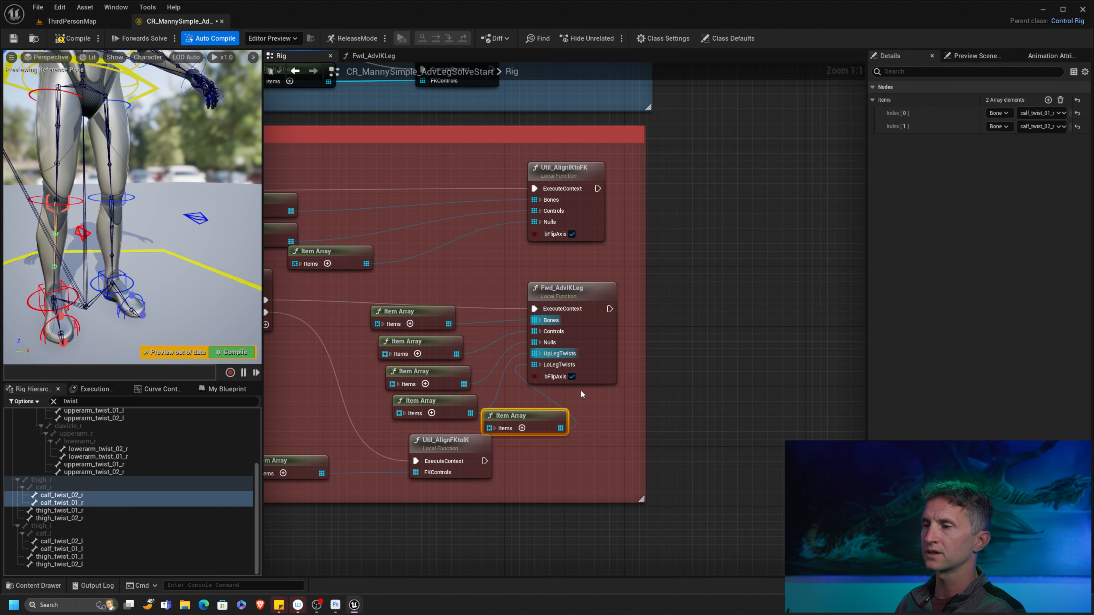
- Connect the forward solve Sequence's free output to the Fwd R Leg Branch's Execute, then compile and save the rig
{"action": "right_click_drag", "start_coordinate": [446, 303], "coordinate": [679, 356]}
{"action": "right_click_drag", "start_coordinate": [369, 156], "coordinate": [623, 206]}
{"action": "left_click", "coordinate": [74, 40]}
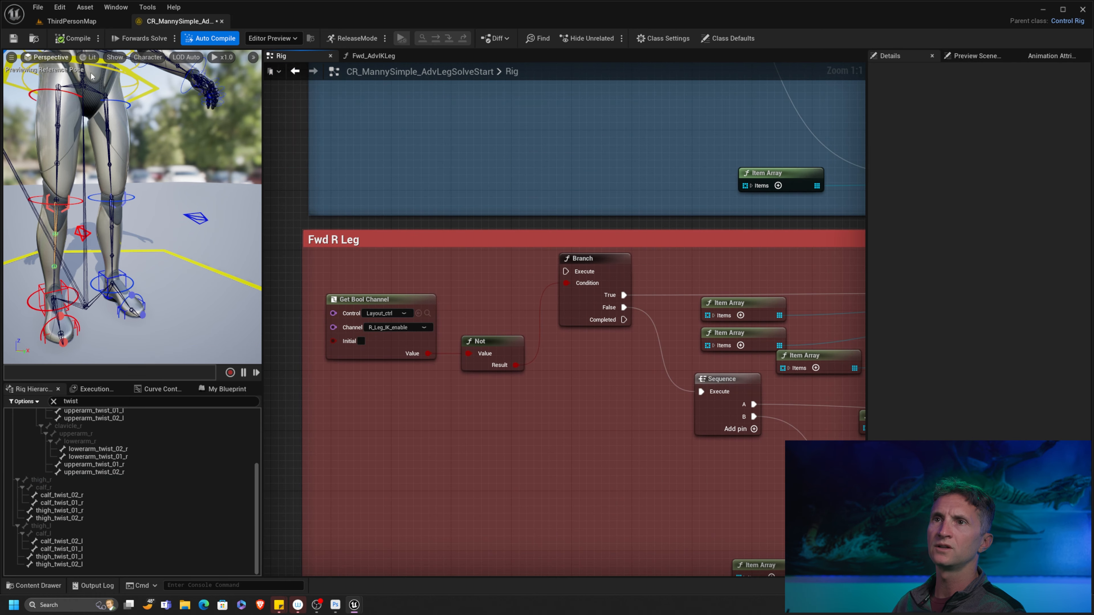
{"action": "scroll", "coordinate": [575, 240], "scroll_direction": "down", "scroll_amount": 6}
{"action": "right_click_drag", "start_coordinate": [544, 154], "coordinate": [439, 173]}
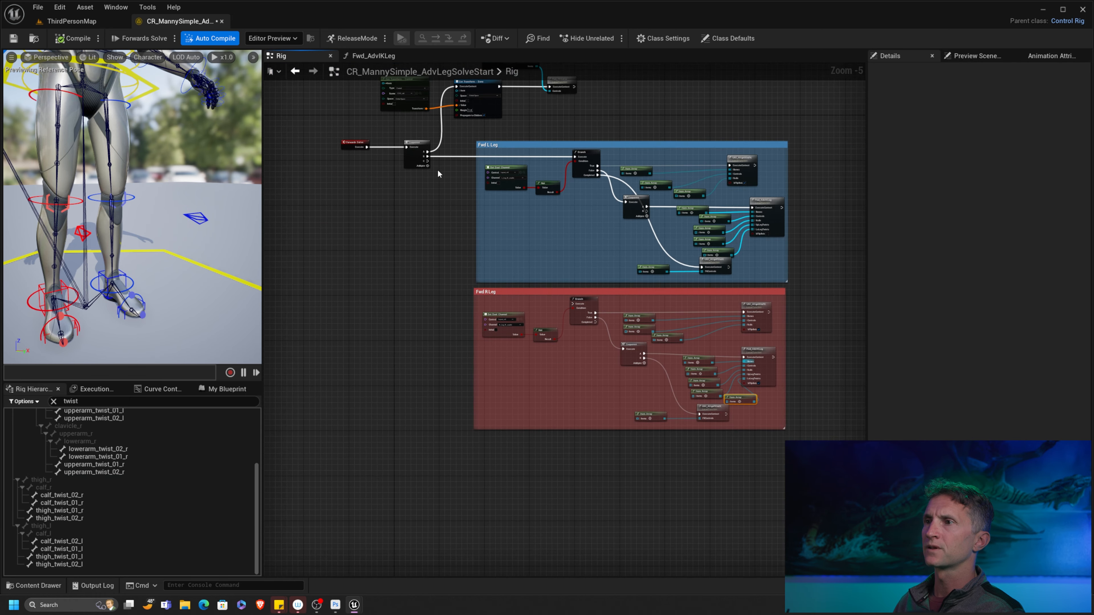
{"action": "left_click", "coordinate": [425, 164]}
{"action": "left_click_drag", "start_coordinate": [427, 161], "coordinate": [573, 304]}
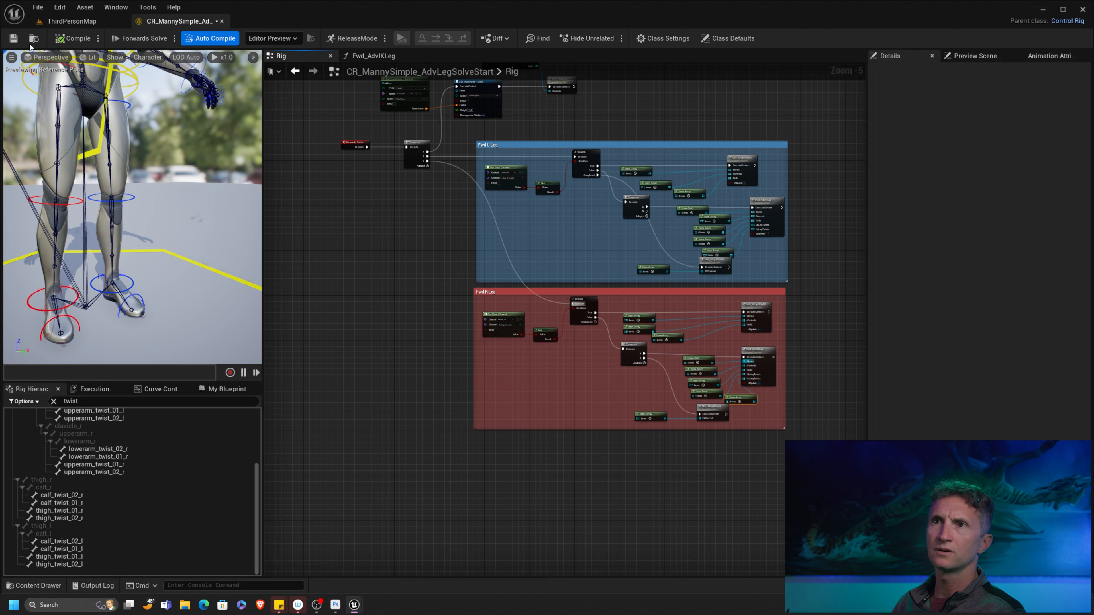
{"action": "left_click", "coordinate": [12, 41]}
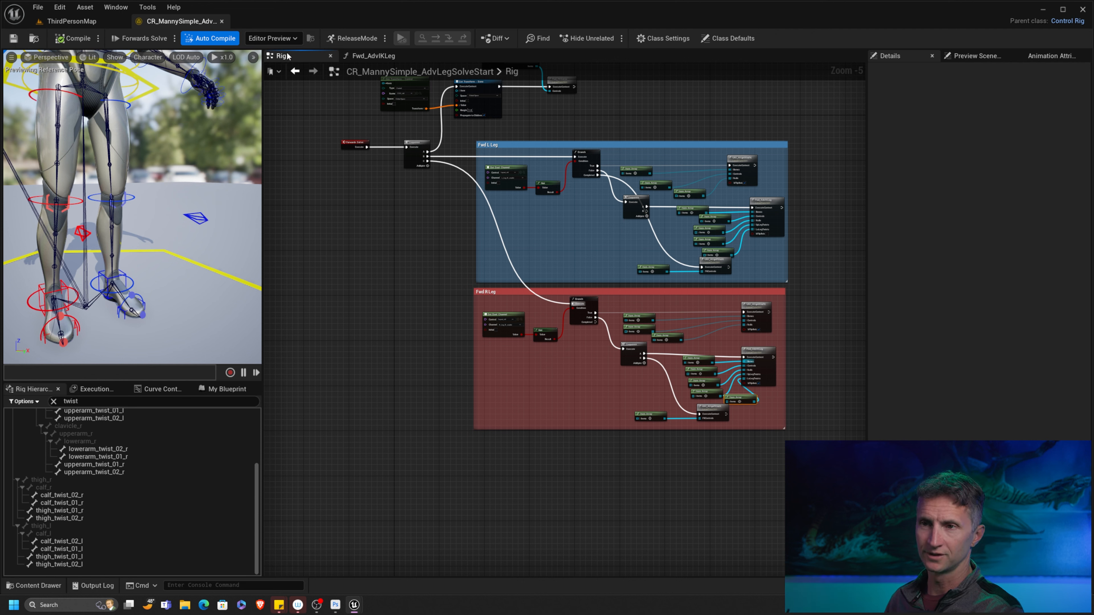
- Test the right leg twists by moving and rotating the R_Foot control and shifting the right knee's IK offset to about -17 in Z
{"action": "scroll", "coordinate": [125, 289], "scroll_direction": "up", "scroll_amount": 2}
{"action": "middle_click_drag", "start_coordinate": [125, 290], "coordinate": [159, 276], "text": "alt"}
{"action": "left_click", "coordinate": [75, 280]}
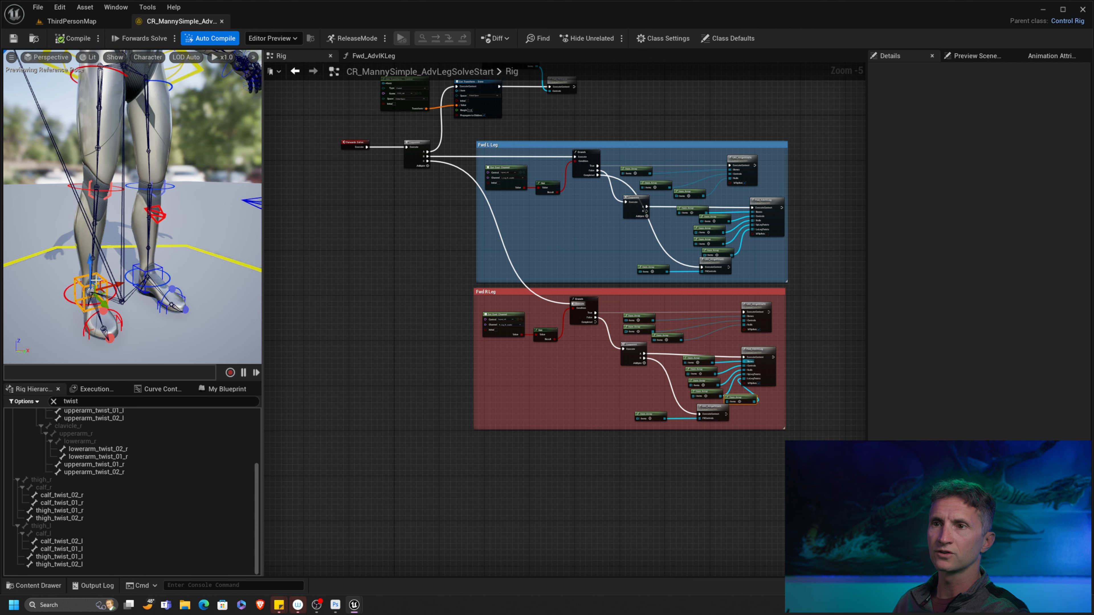
{"action": "left_click_drag", "start_coordinate": [92, 268], "coordinate": [130, 261]}
{"action": "key", "text": "e"}
{"action": "middle_click_drag", "start_coordinate": [149, 144], "coordinate": [172, 170], "text": "alt"}
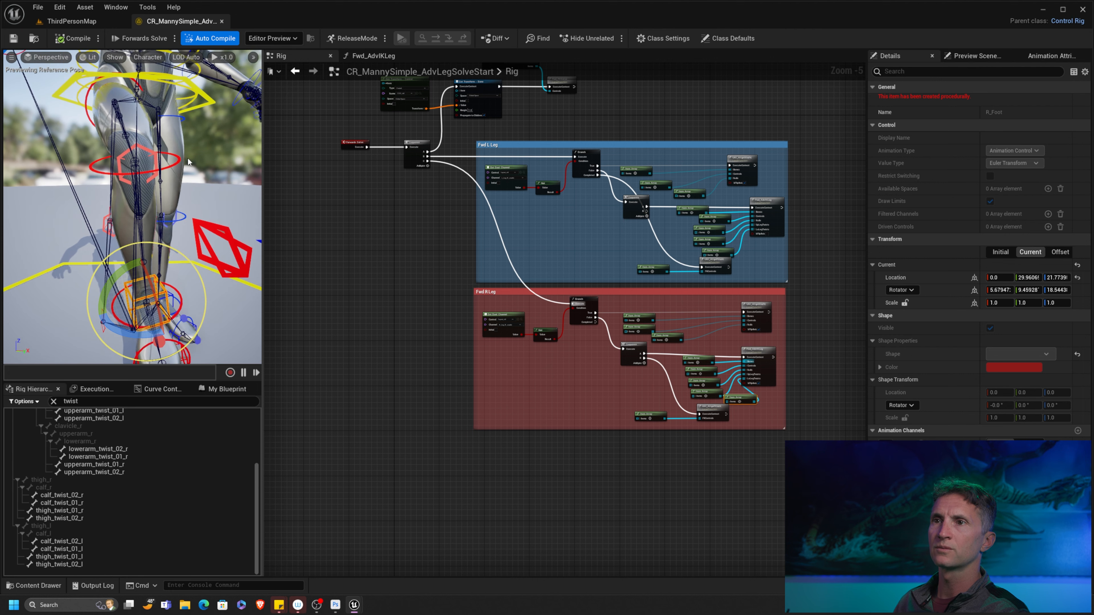
{"action": "left_click", "coordinate": [151, 155]}
{"action": "key", "text": "w"}
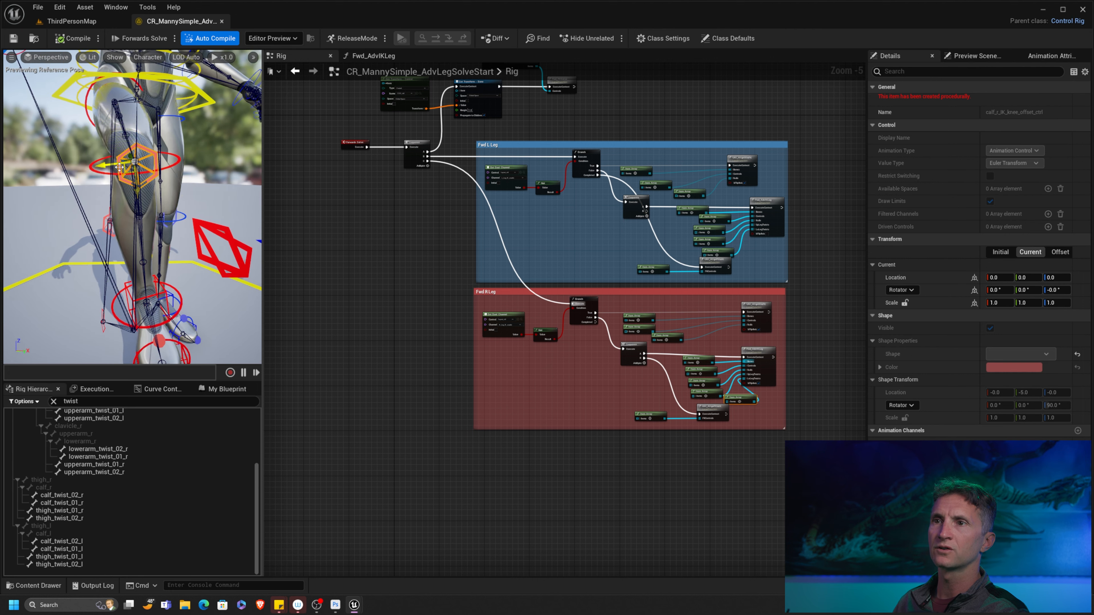
{"action": "left_click_drag", "start_coordinate": [113, 170], "coordinate": [184, 195]}
{"action": "mouse_move", "coordinate": [240, 236]}
{"action": "left_mouse_down", "text": "alt"}
{"action": "mouse_move", "coordinate": [159, 235]}
{"action": "mouse_move", "coordinate": [254, 233]}
{"action": "left_mouse_up", "text": "alt"}
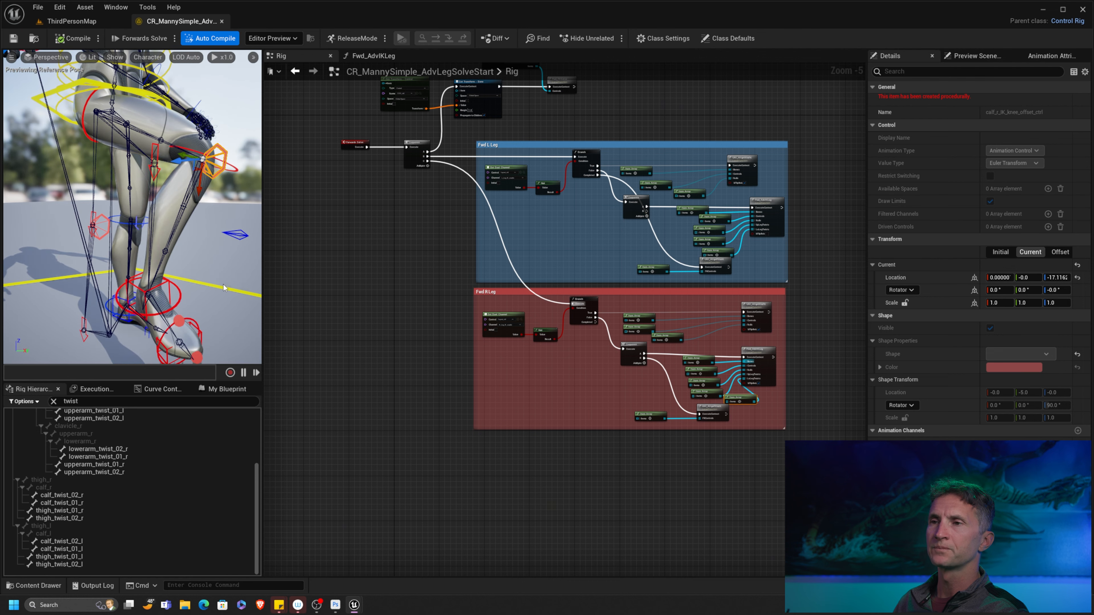